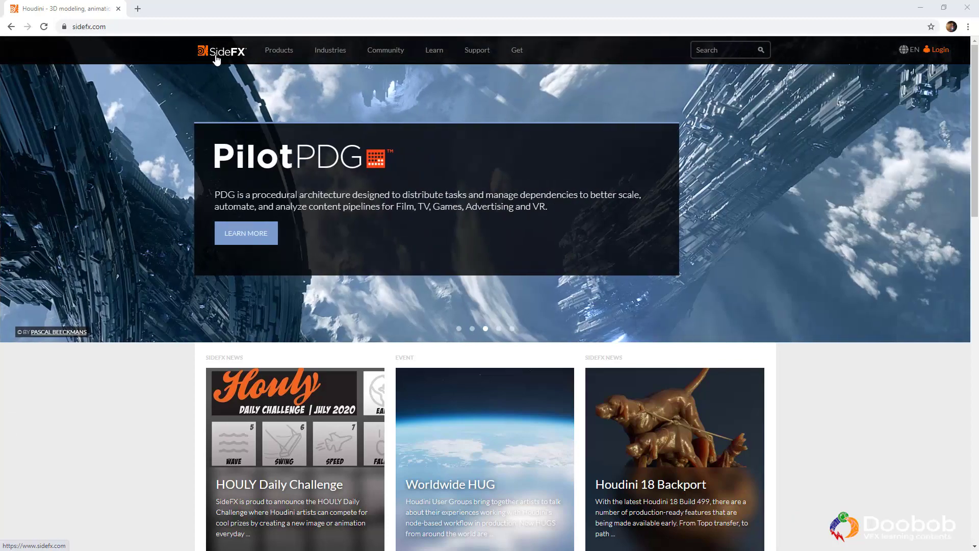
Step: Open the Film & TV industry page and read through its Destruction FX and Oceans & Fluids sections
mouse_move(392, 54)
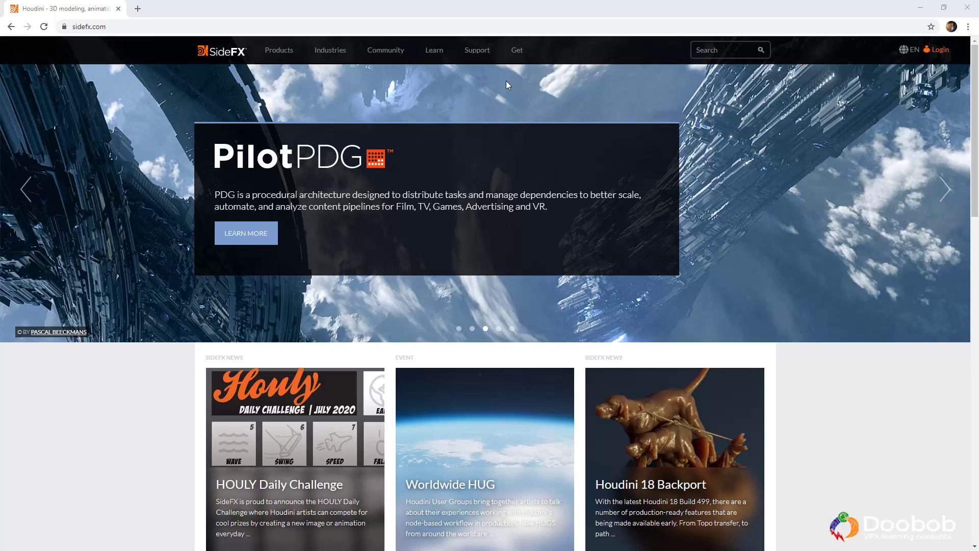
mouse_move(513, 62)
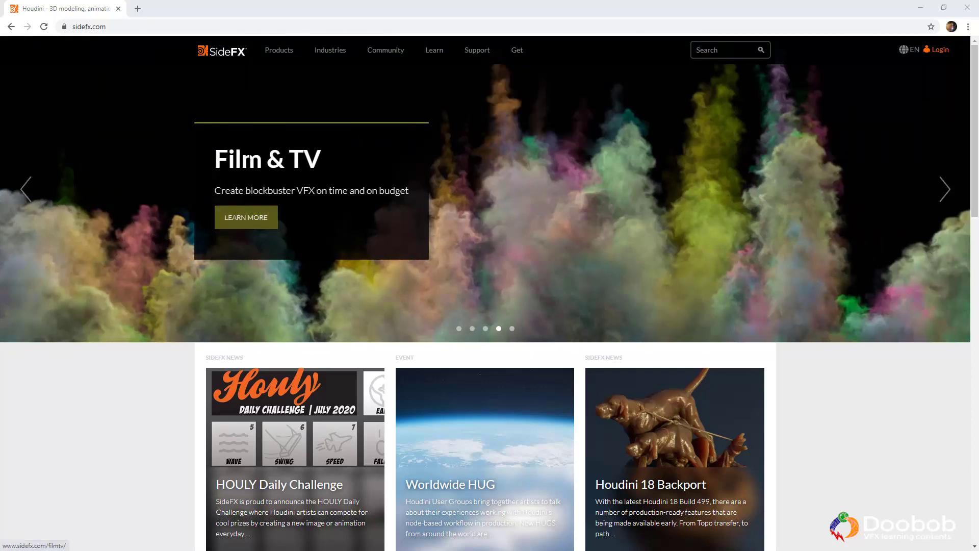
left_click(236, 223)
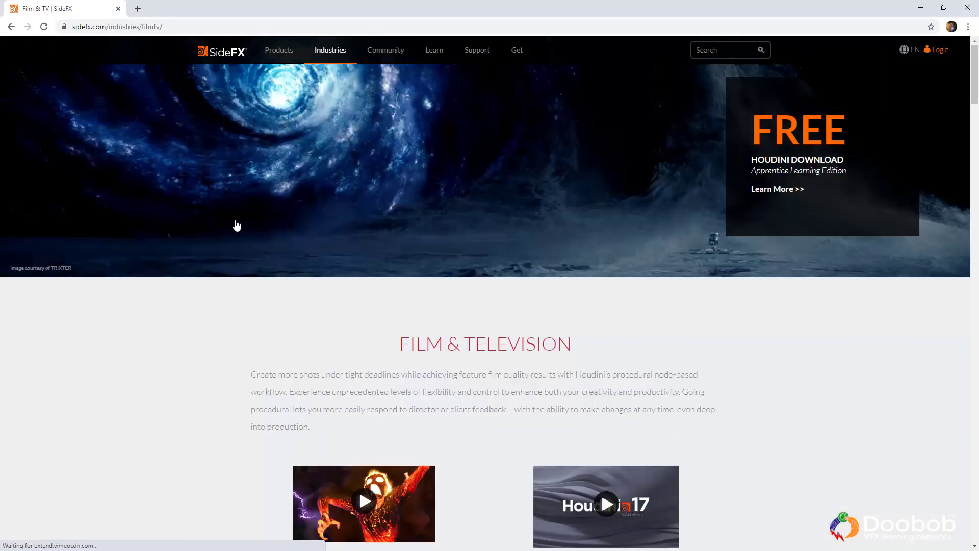
scroll(408, 257, "down", 3)
scroll(438, 262, "down", 2)
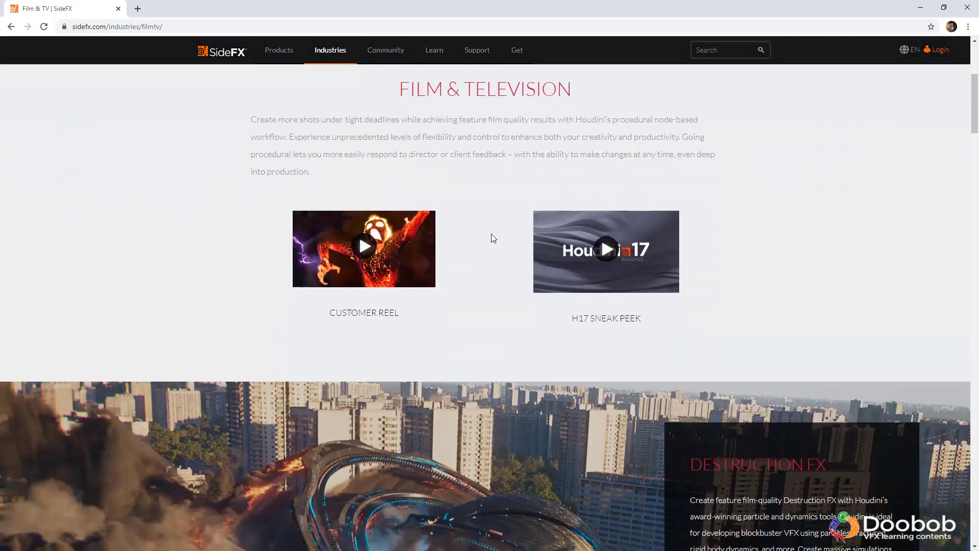
scroll(380, 285, "down", 1)
scroll(386, 284, "down", 2)
scroll(585, 321, "down", 5)
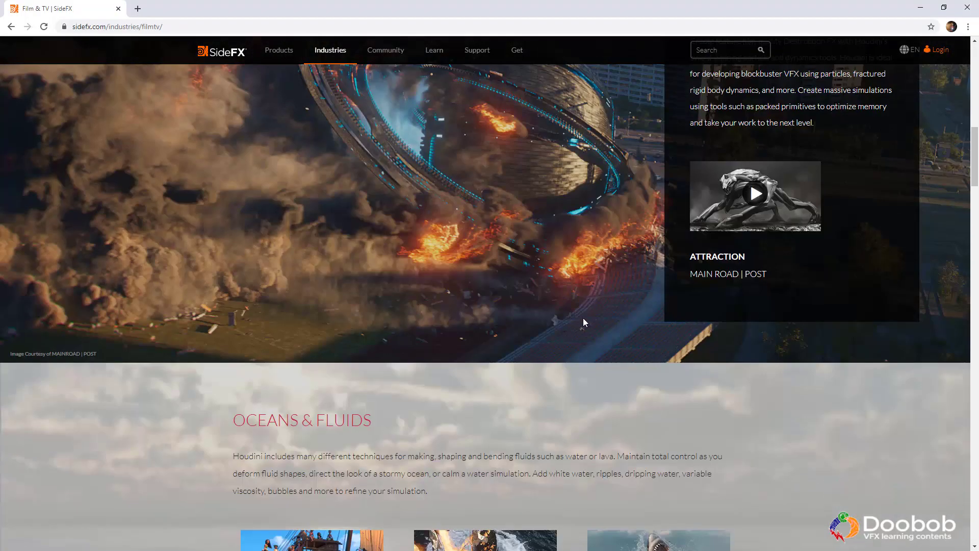
scroll(586, 268, "down", 7)
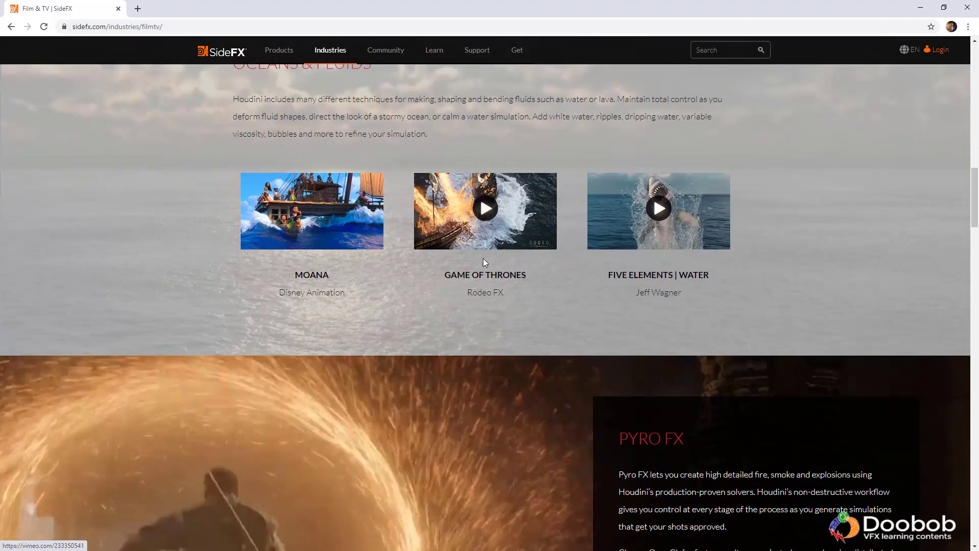
Step: Examine the Film & TV page's sections from Pyro FX and Pipeline in a Box through Characters & Crowds
scroll(527, 240, "up", 5)
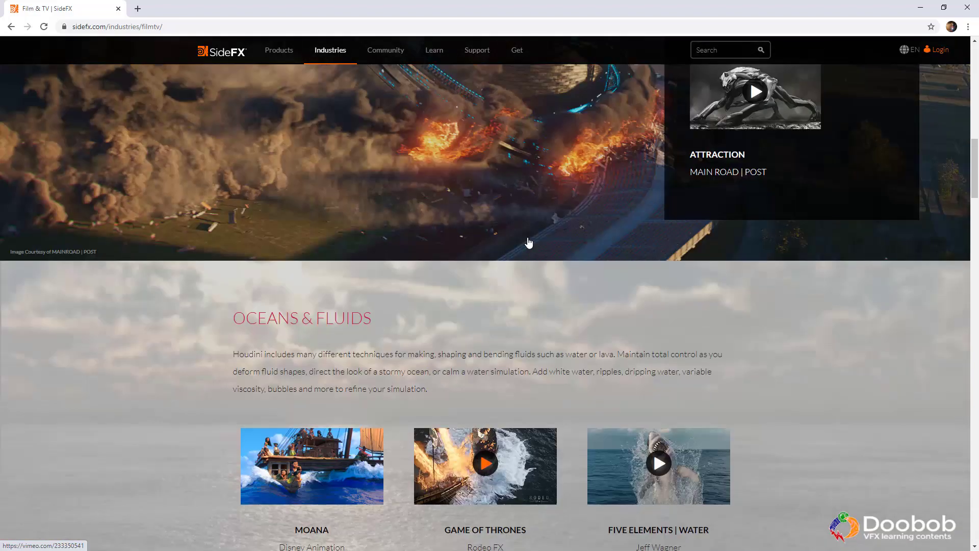
scroll(527, 240, "down", 5)
scroll(528, 238, "down", 6)
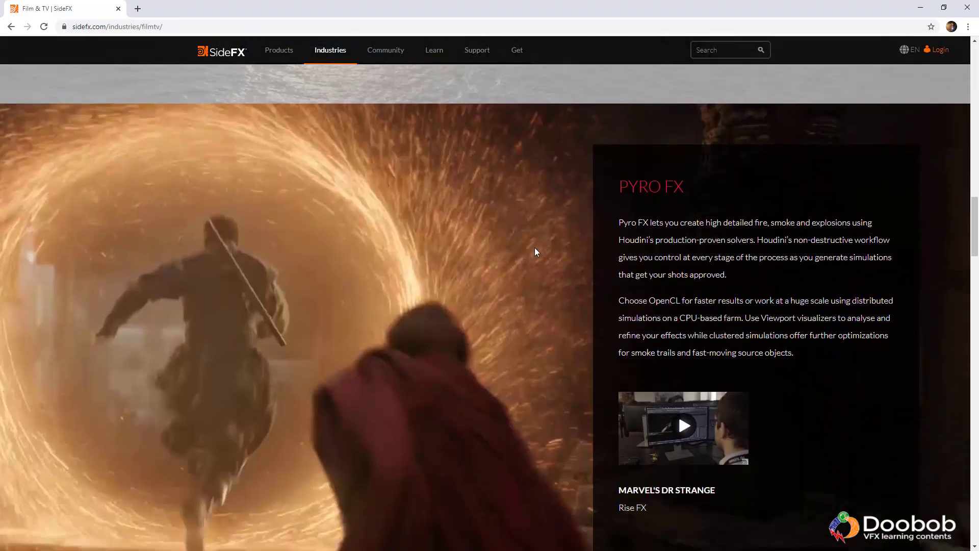
scroll(513, 211, "down", 4)
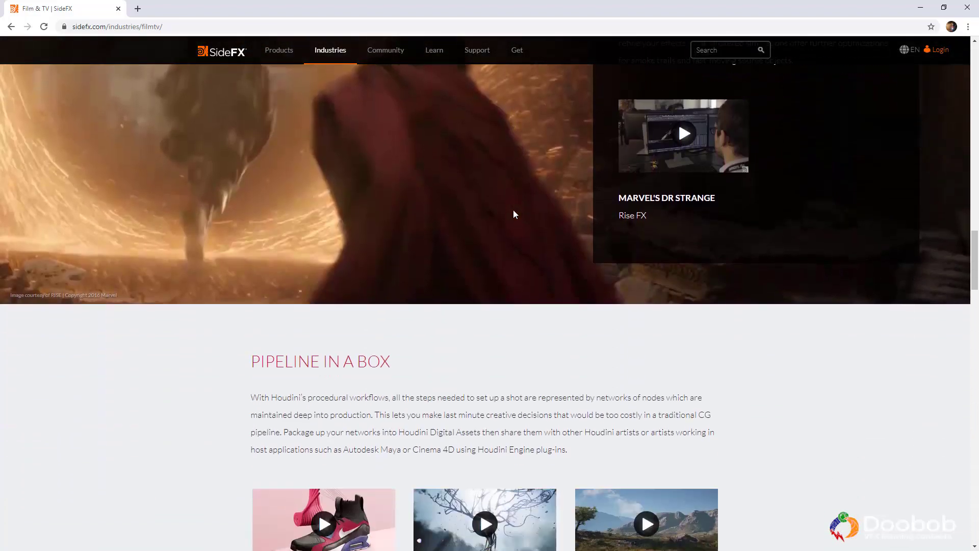
scroll(514, 212, "down", 4)
scroll(514, 213, "down", 5)
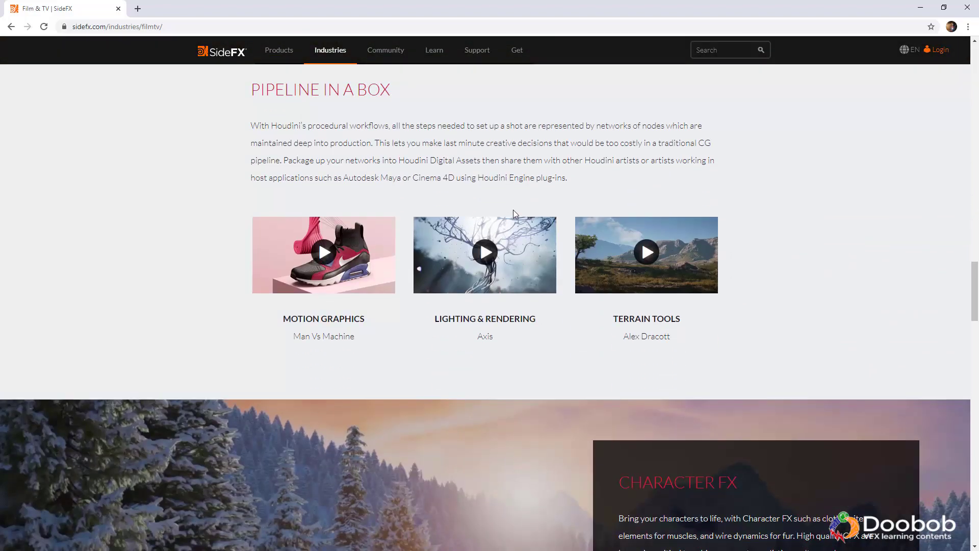
scroll(514, 213, "down", 6)
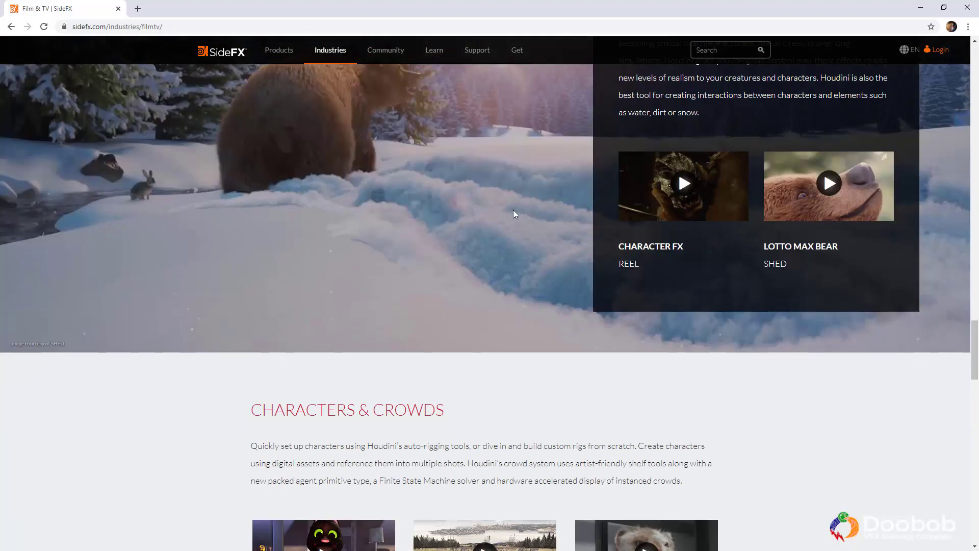
scroll(514, 213, "down", 4)
Step: Review the Destruction FX section again and return to the Film & Television introduction with the free Houdini download offer
scroll(513, 209, "up", 15)
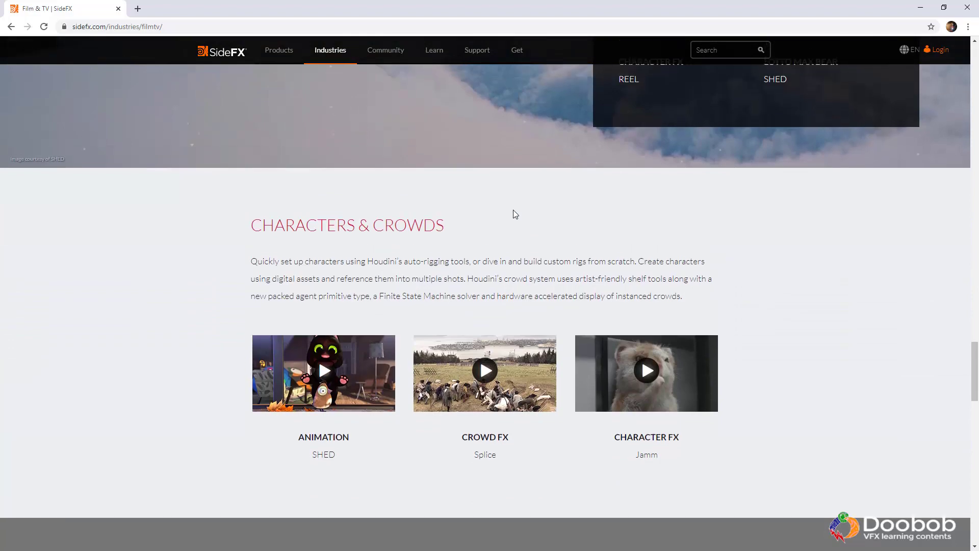
scroll(513, 213, "up", 10)
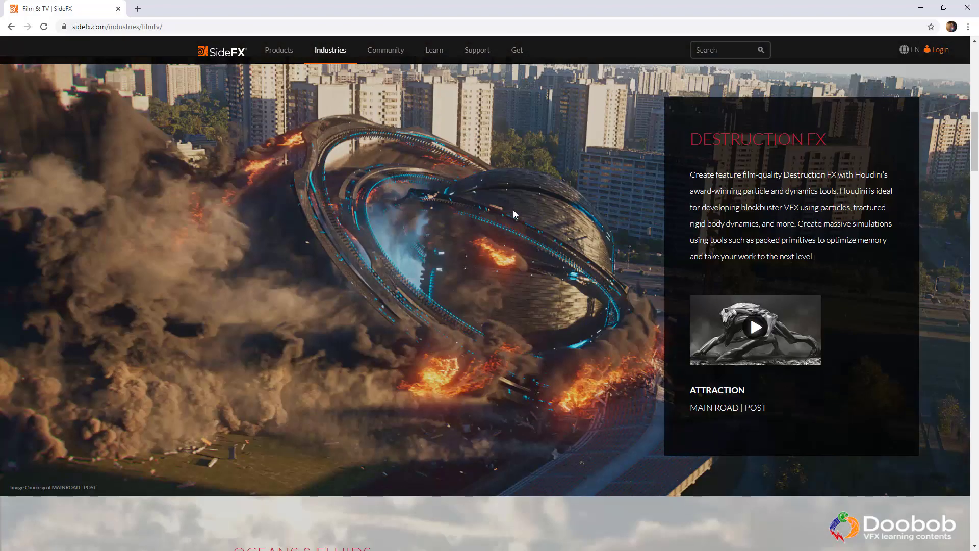
scroll(513, 214, "up", 2)
scroll(513, 211, "down", 2)
scroll(513, 213, "up", 6)
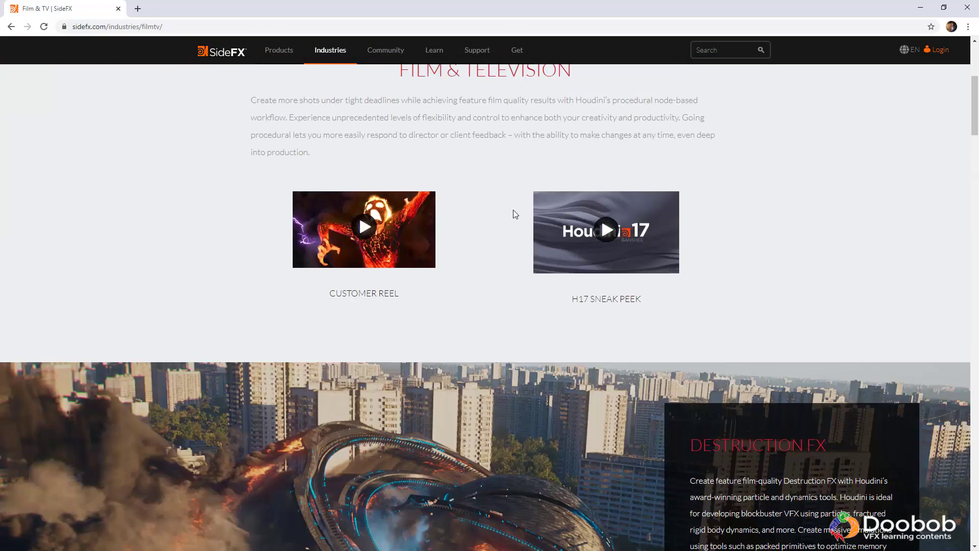
scroll(514, 213, "up", 1)
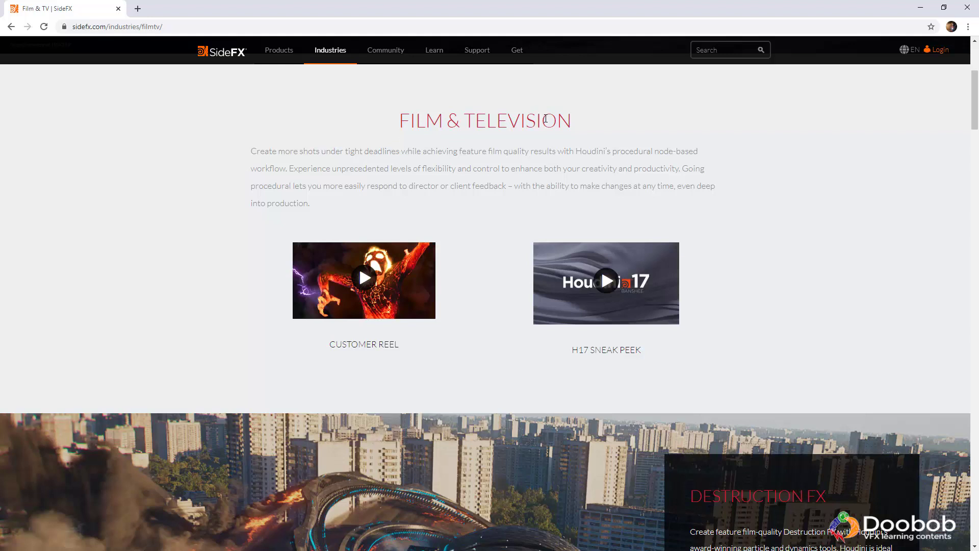
scroll(444, 97, "up", 3)
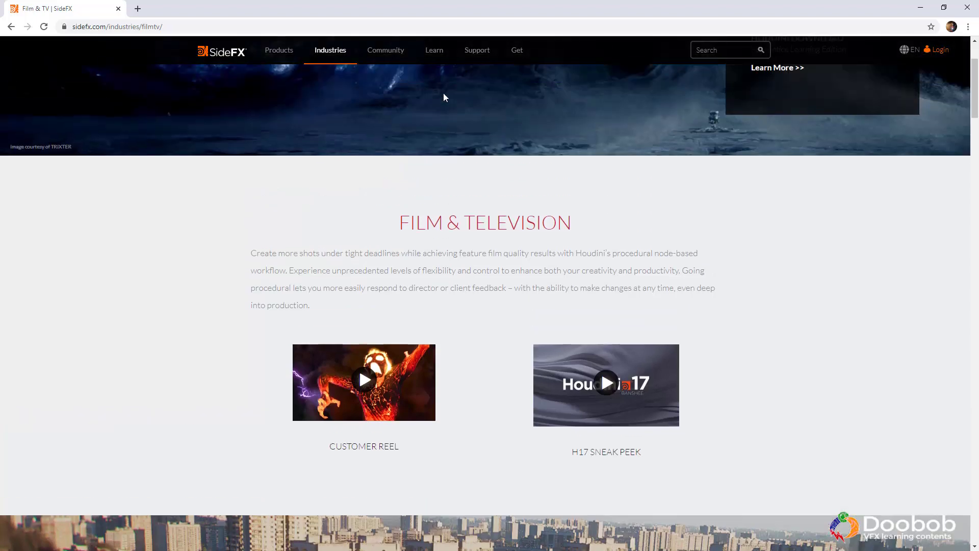
scroll(444, 96, "down", 2)
scroll(444, 96, "up", 3)
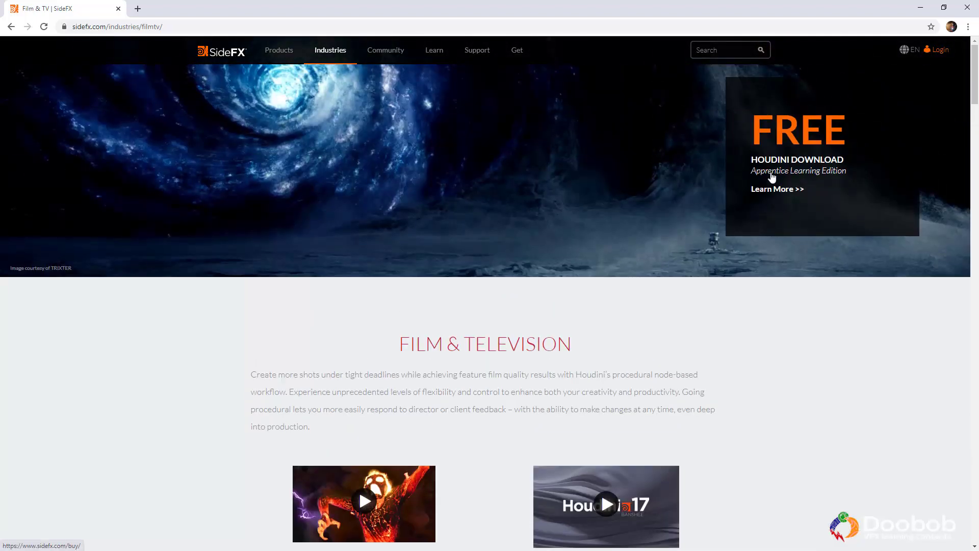
Step: Open the store page for the free Houdini Apprentice download, and view the Houdini Indie rental options
left_click(808, 171)
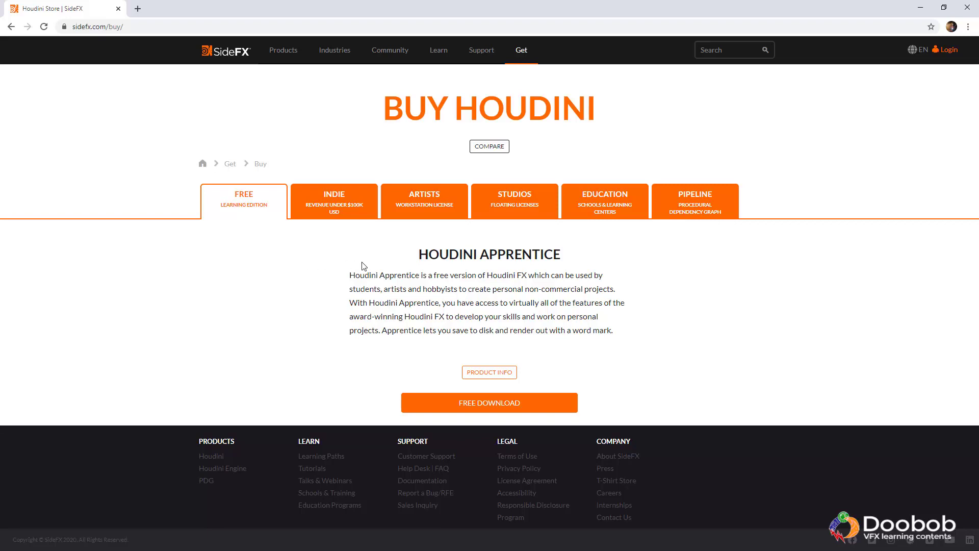
left_click(341, 210)
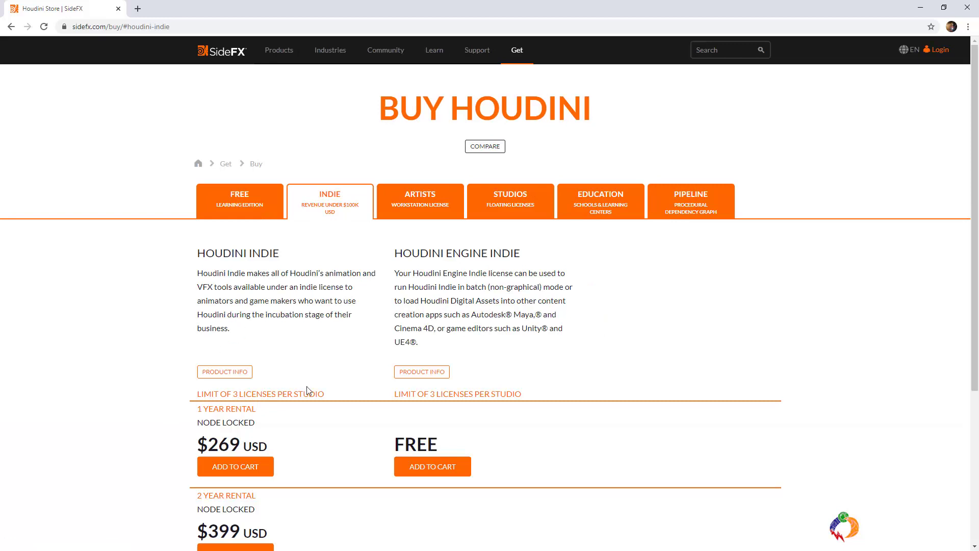
scroll(260, 378, "down", 3)
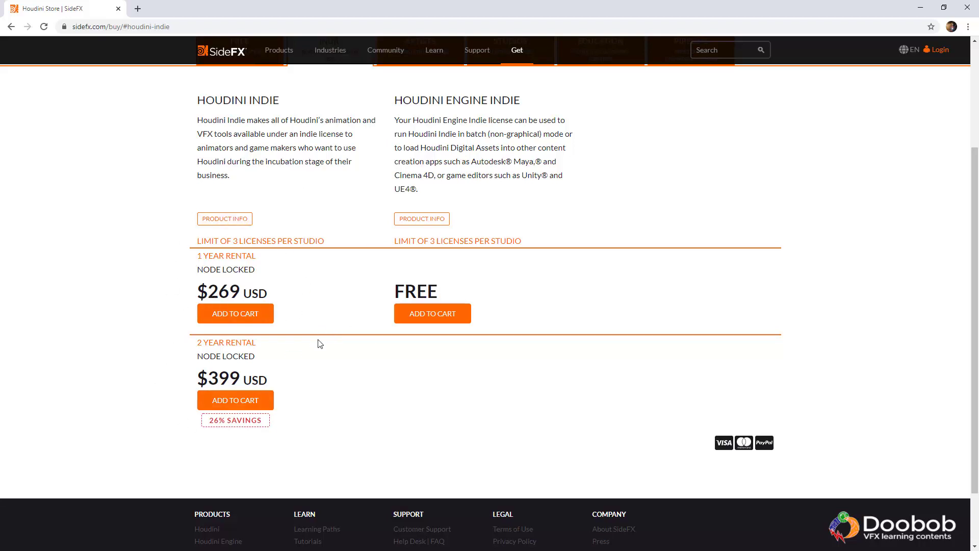
scroll(329, 301, "up", 2)
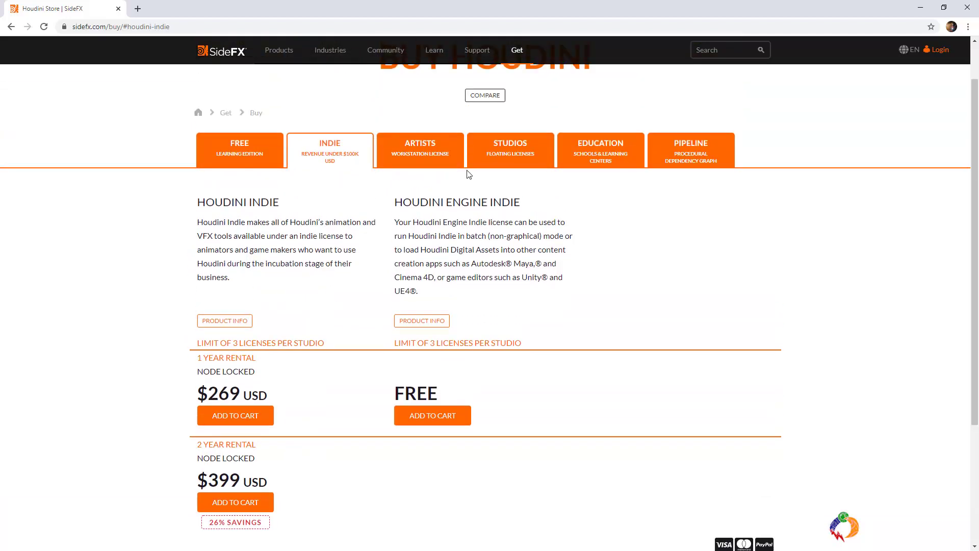
Step: Compare the Artists workstation license prices with the Studios floating license prices for Houdini Core, FX and Engine
left_click(423, 151)
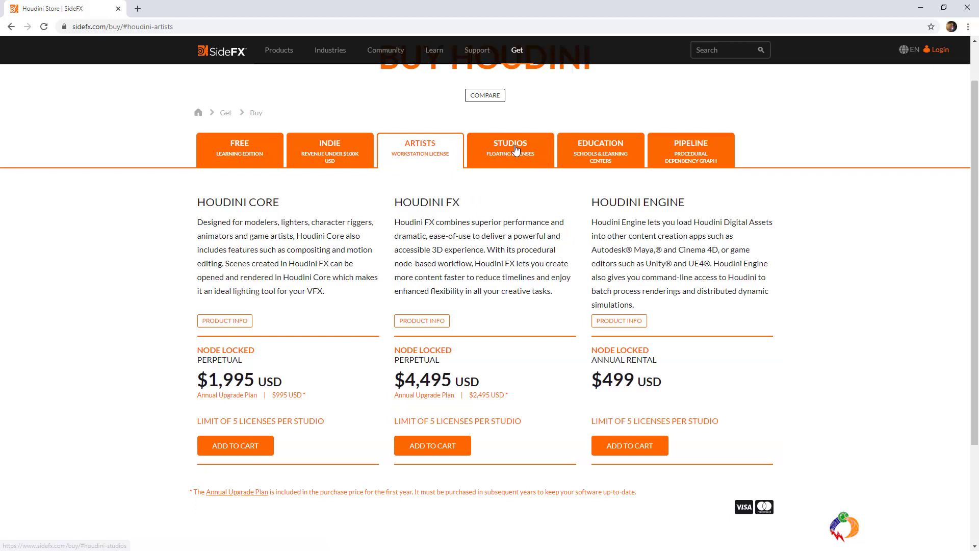
left_click(497, 152)
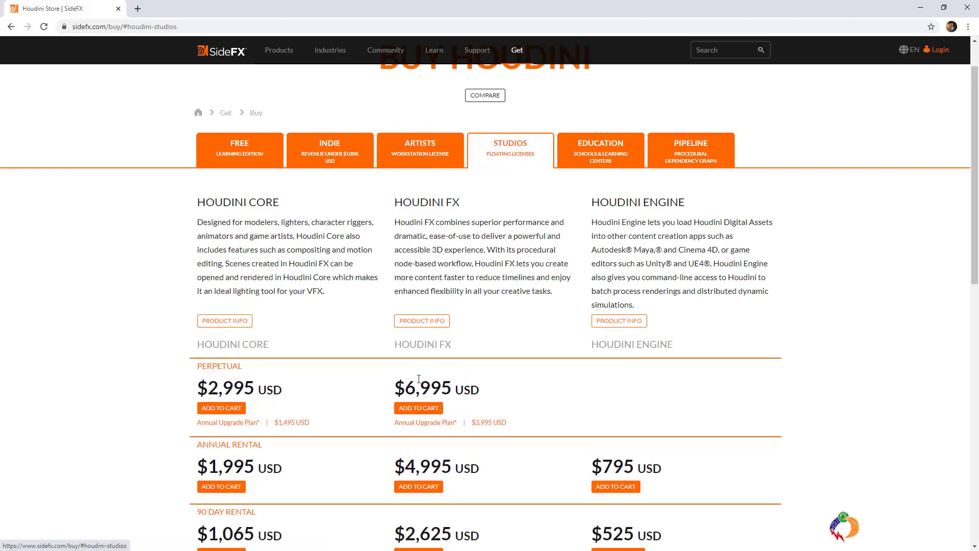
scroll(483, 392, "down", 2)
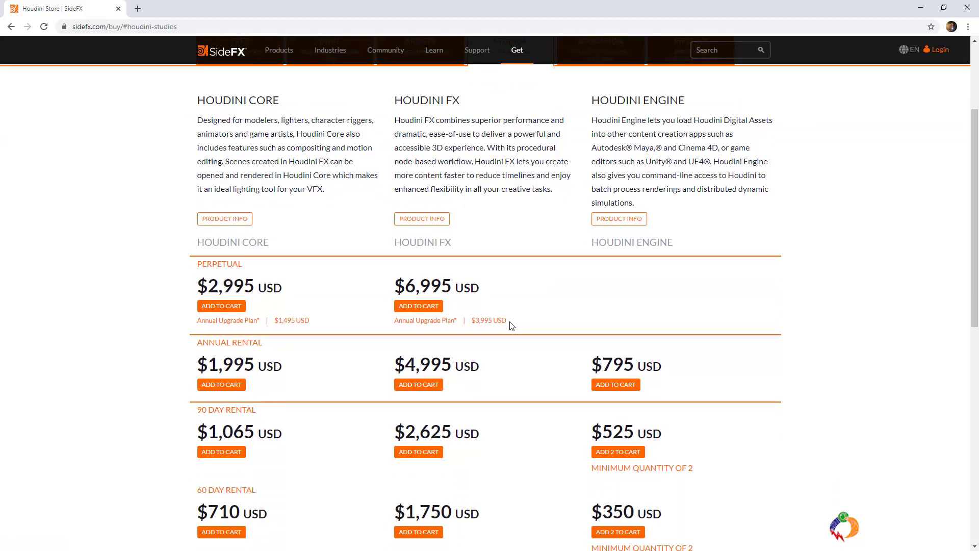
scroll(511, 326, "up", 3)
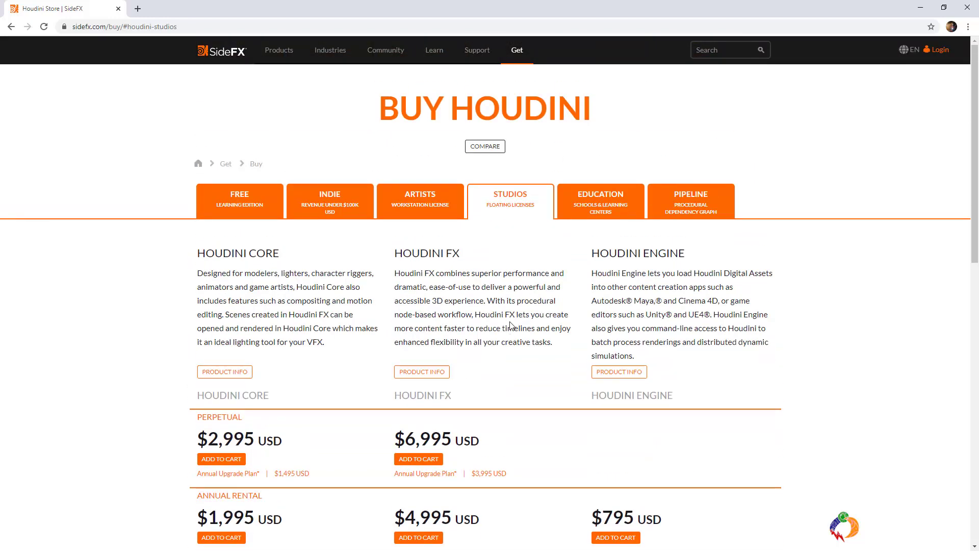
scroll(524, 345, "down", 3)
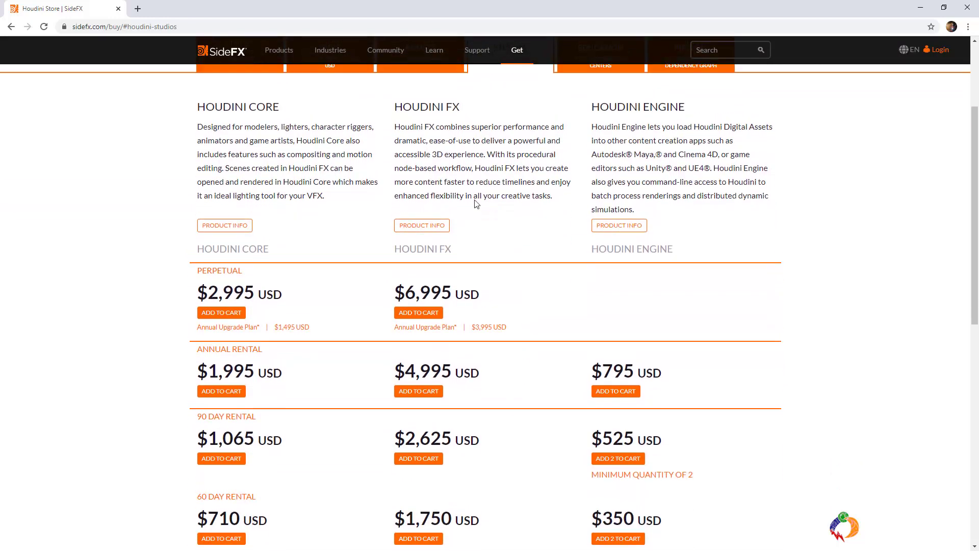
scroll(517, 243, "up", 3)
Step: Open the Getting Started learning page and look through its Start Here, Basics and Third Party Lessons collections
mouse_move(437, 57)
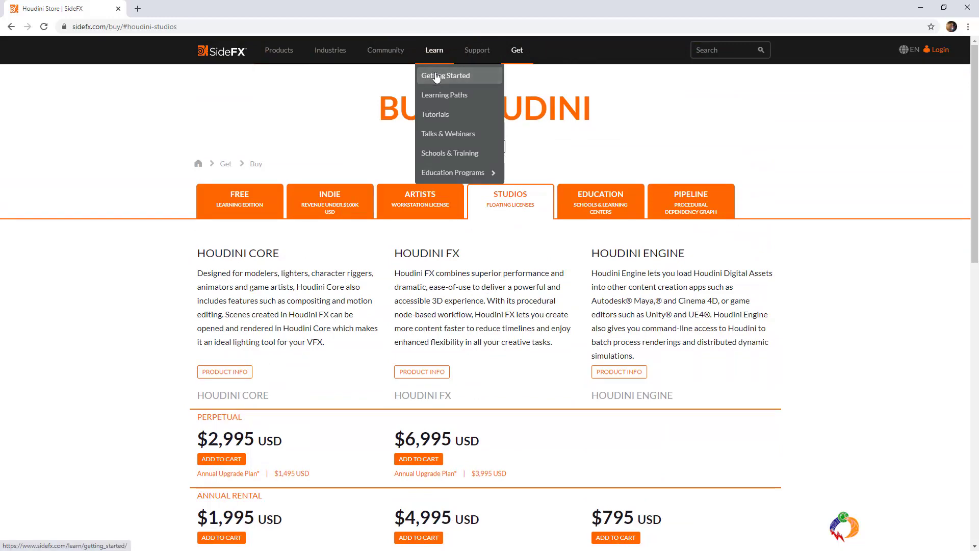
left_click(437, 75)
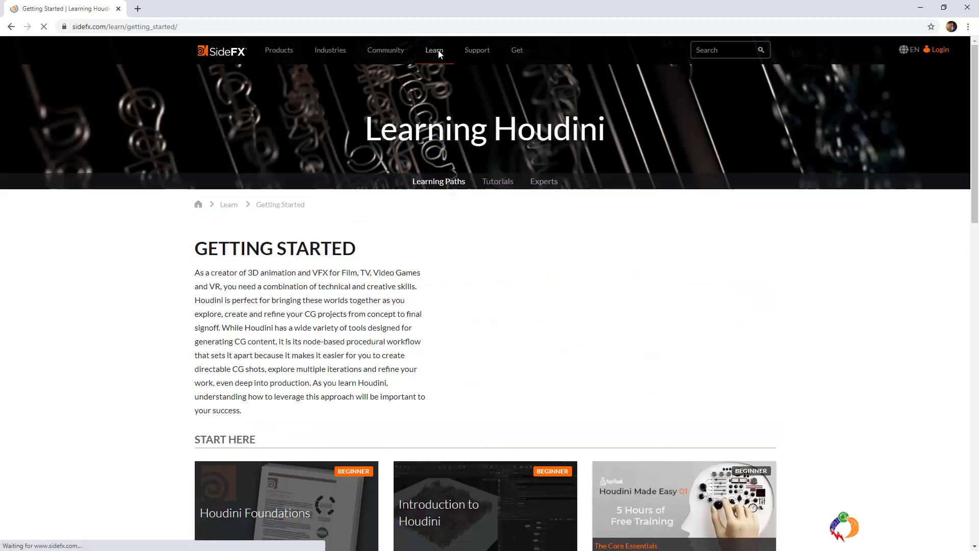
scroll(239, 239, "down", 2)
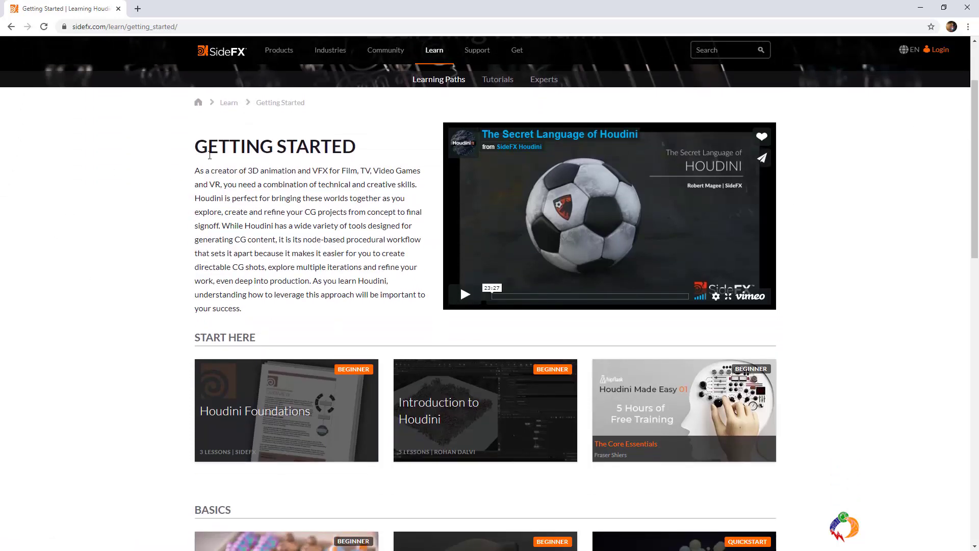
scroll(243, 276, "down", 2)
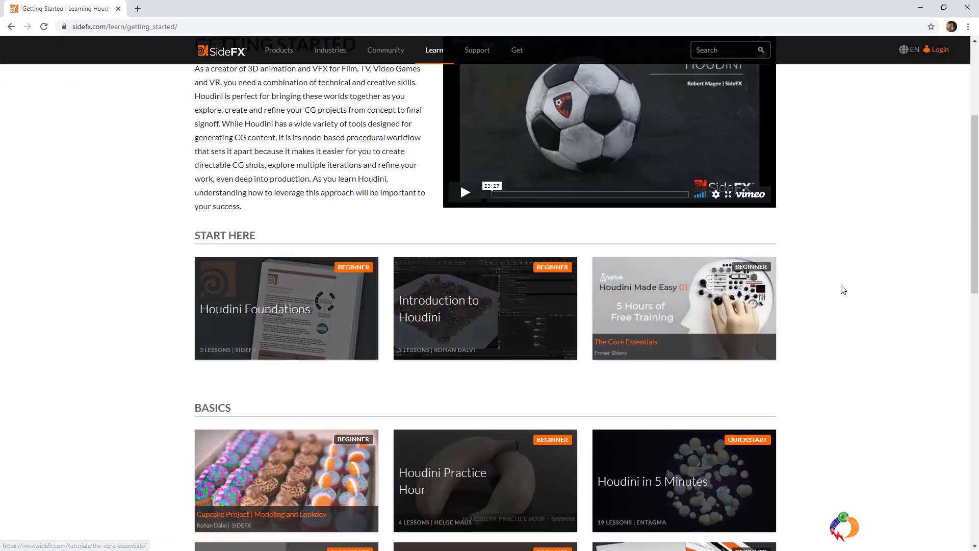
scroll(843, 290, "down", 2)
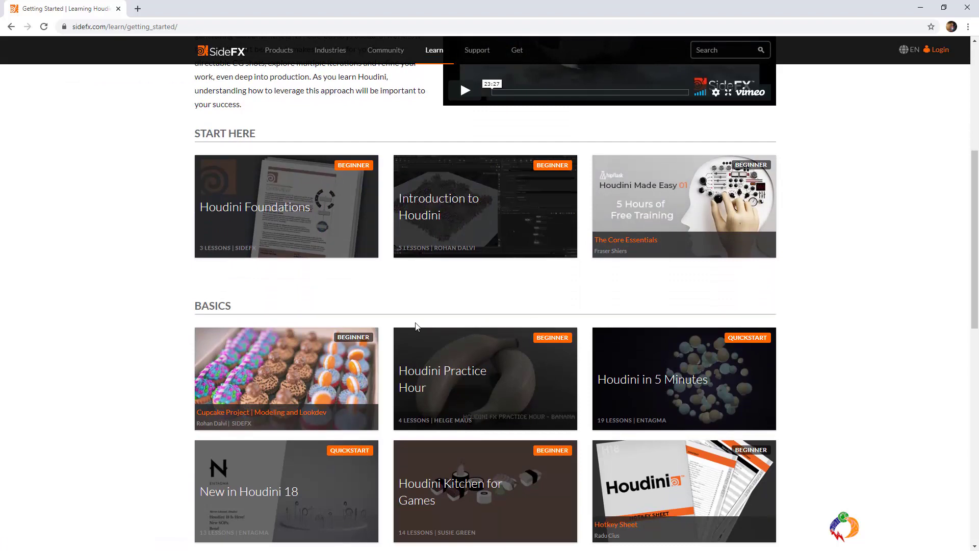
scroll(131, 283, "down", 1)
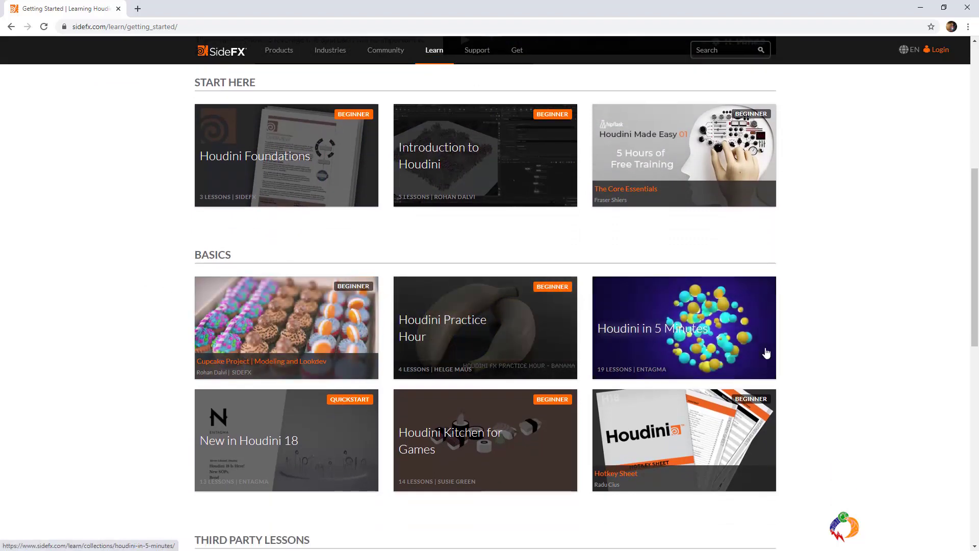
scroll(766, 352, "down", 2)
scroll(669, 360, "down", 1)
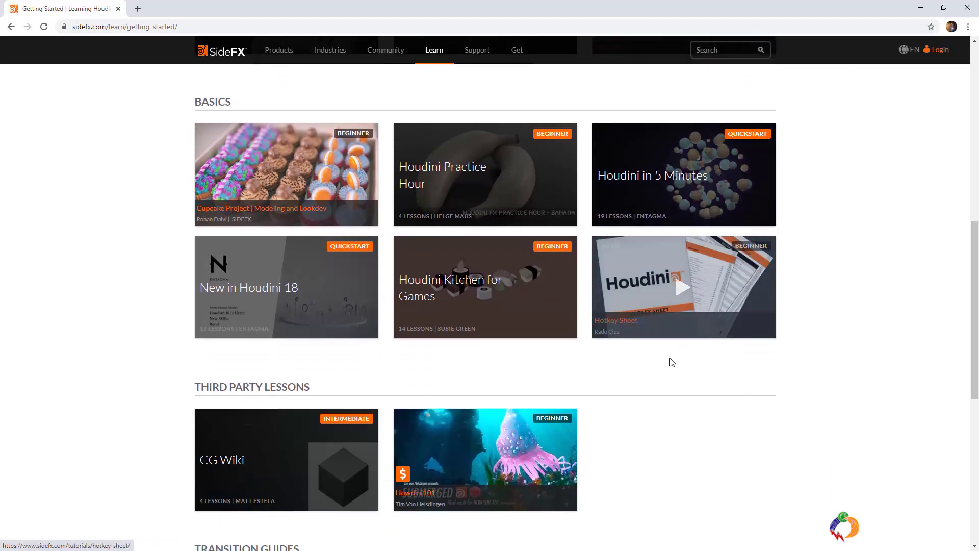
scroll(666, 357, "up", 9)
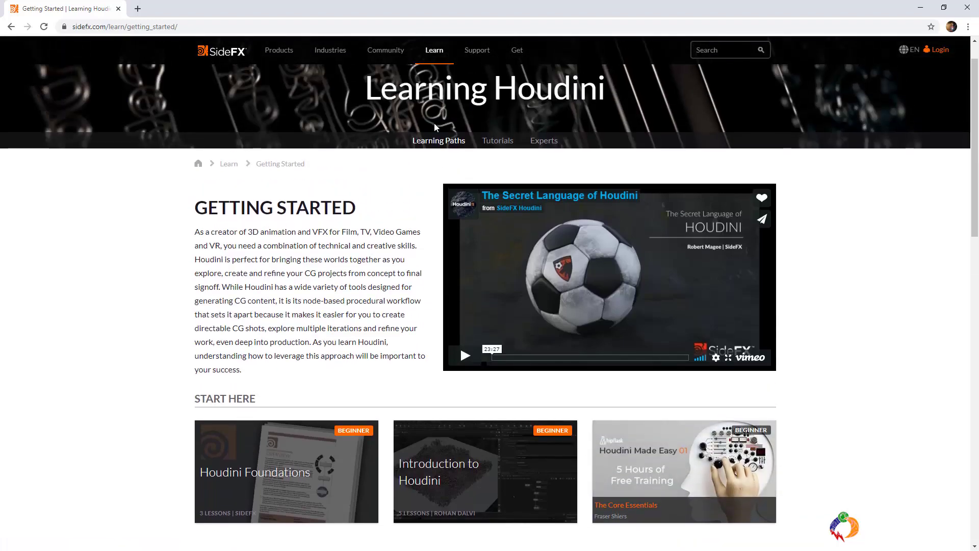
mouse_move(431, 50)
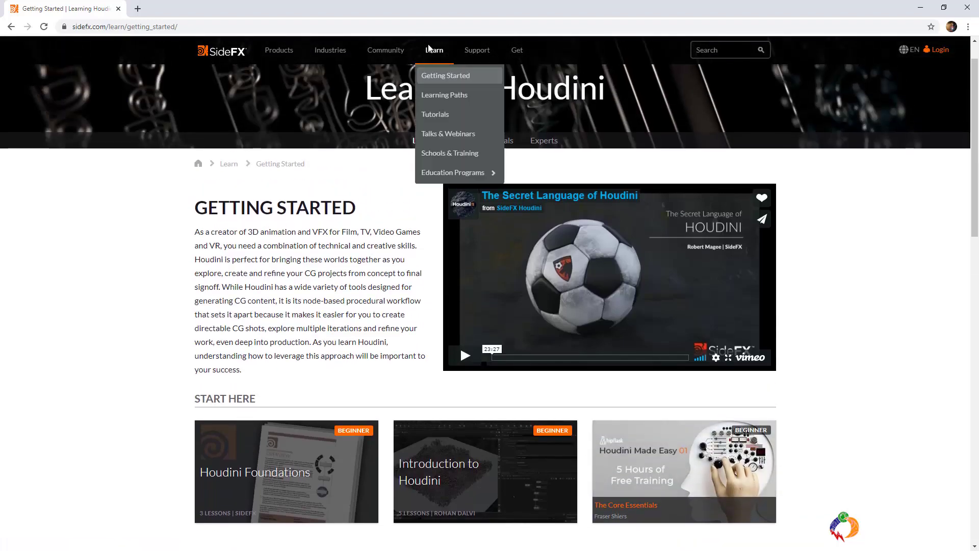
Step: Open the Learning Paths page and look through its Learning Houdini, Visual Effects and Game Development topics
left_click(439, 96)
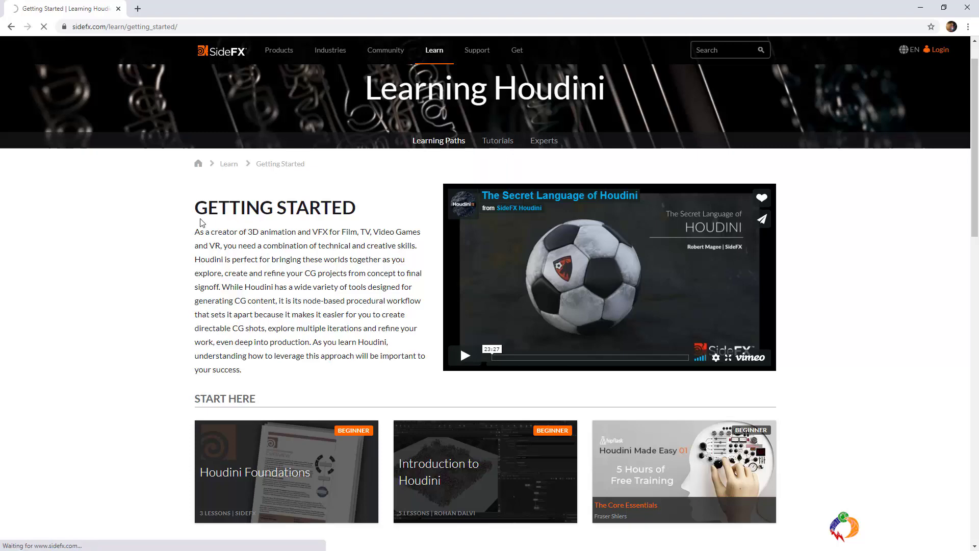
scroll(408, 203, "down", 3)
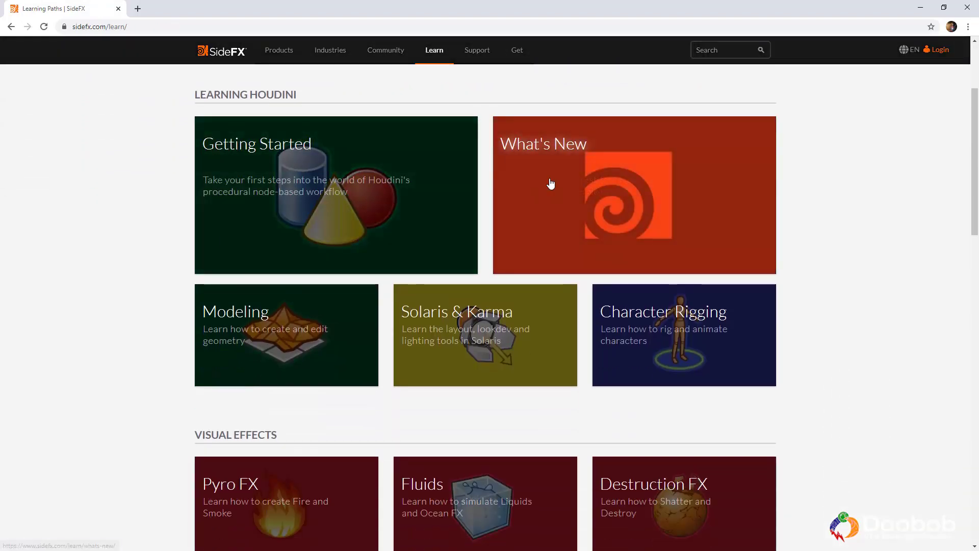
scroll(617, 299, "down", 2)
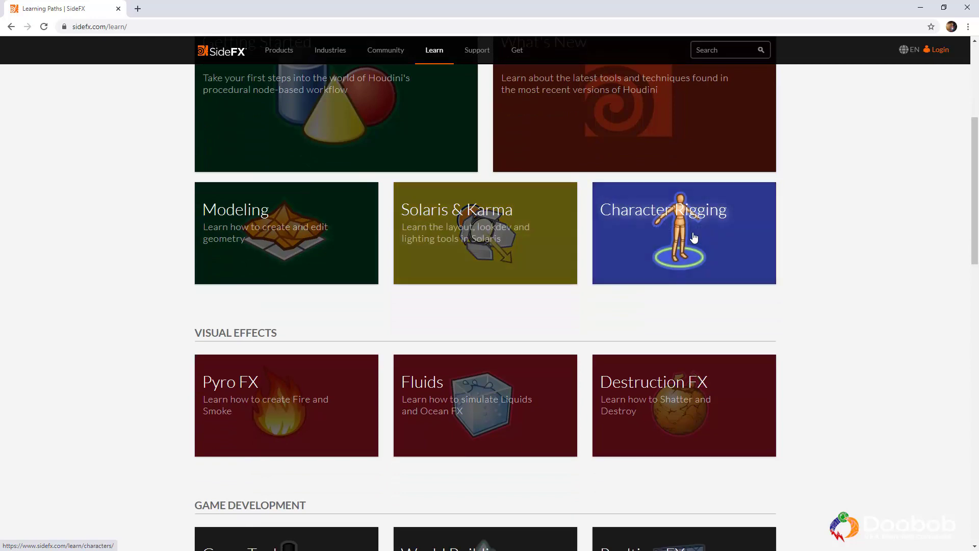
scroll(255, 393, "up", 5)
scroll(286, 437, "down", 3)
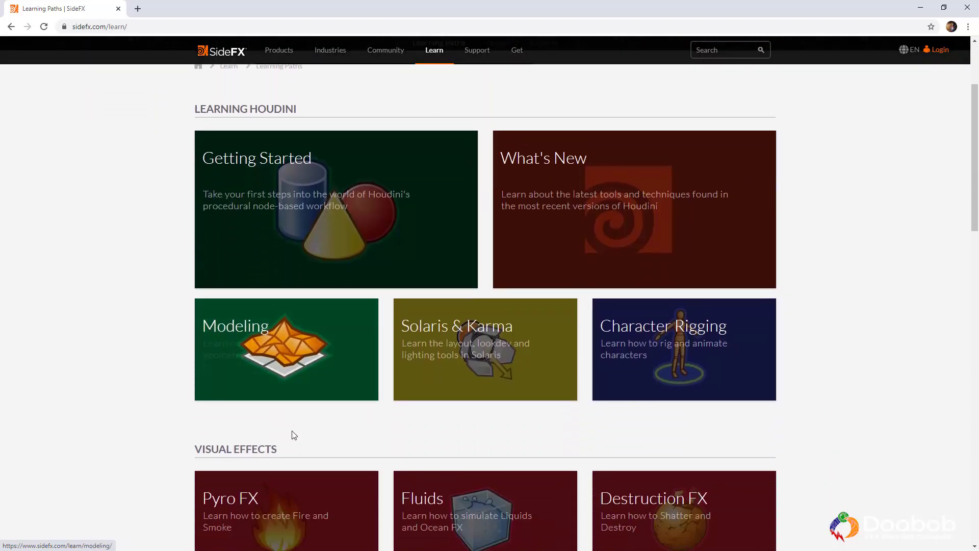
scroll(294, 435, "down", 2)
scroll(175, 329, "down", 1)
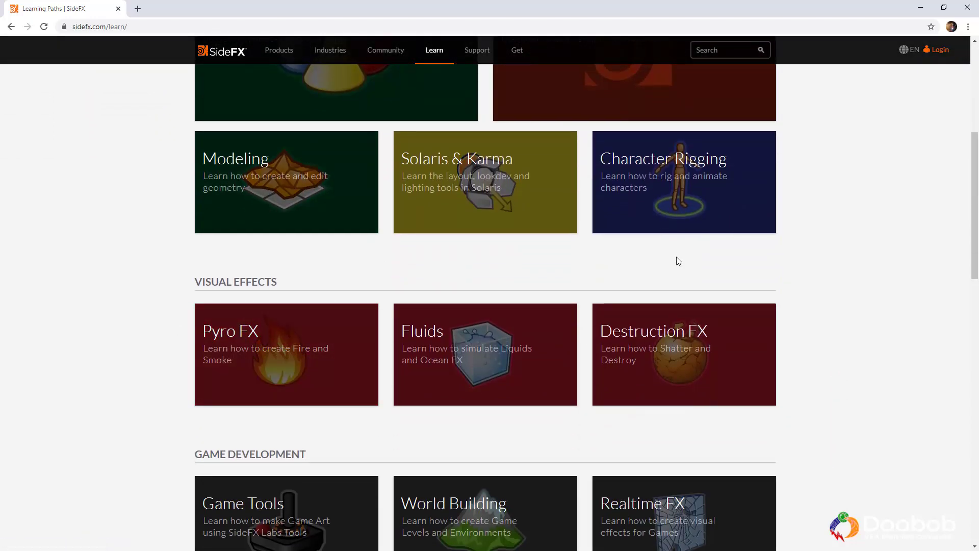
scroll(785, 301, "down", 2)
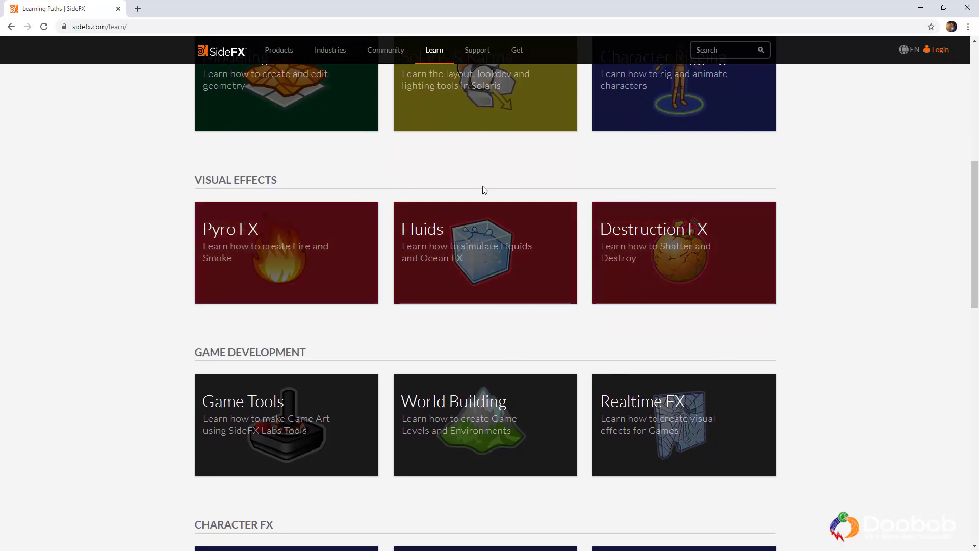
Step: Open the Pyro FX learning path and look through its introduction and lesson collections
left_click(234, 253)
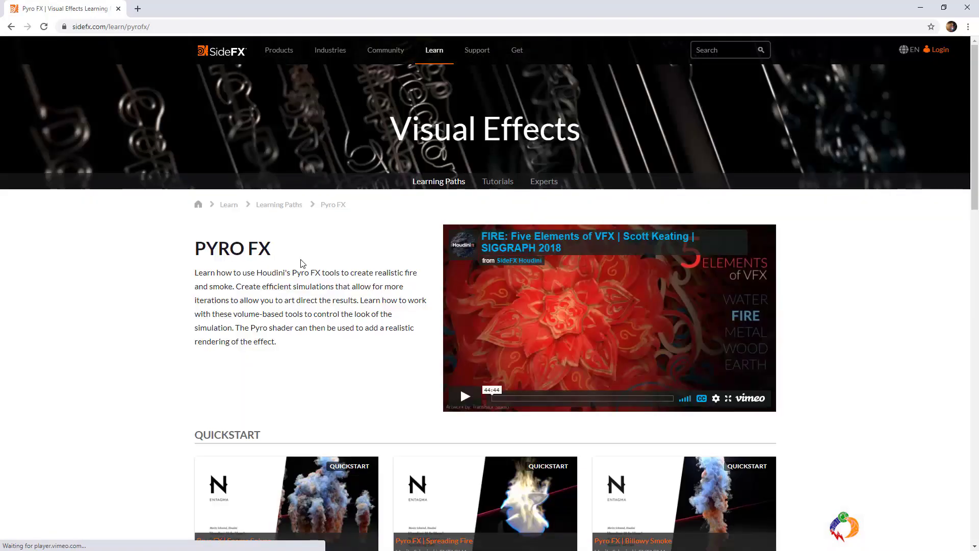
scroll(510, 367, "down", 3)
scroll(565, 359, "down", 5)
scroll(507, 362, "up", 9)
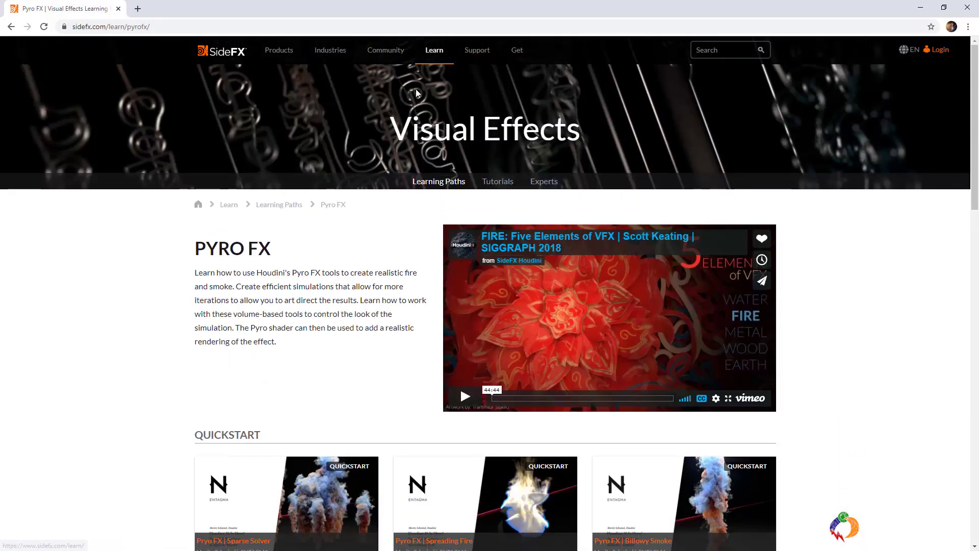
Step: Open the Tutorials page and inspect the level, industry and Houdini version filter options without applying any
mouse_move(432, 60)
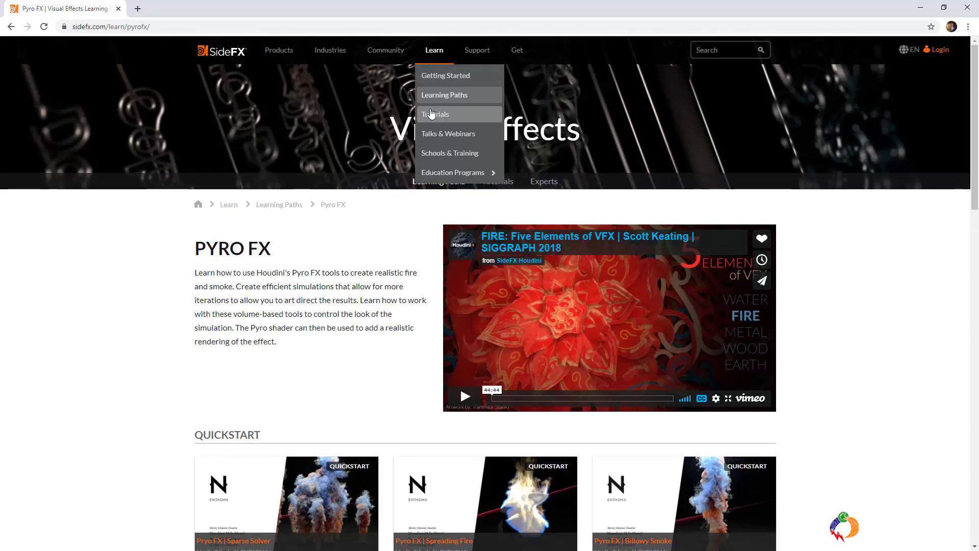
left_click(431, 114)
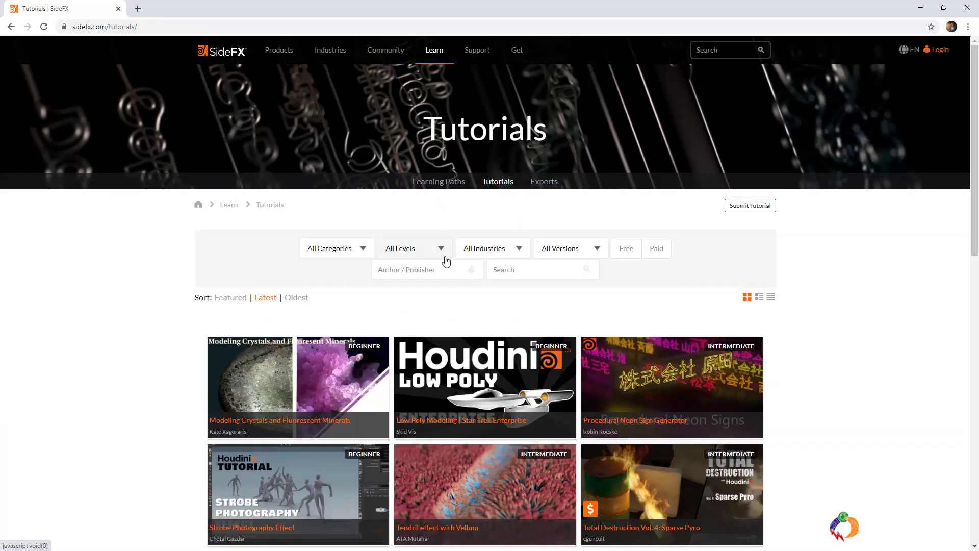
left_click(443, 251)
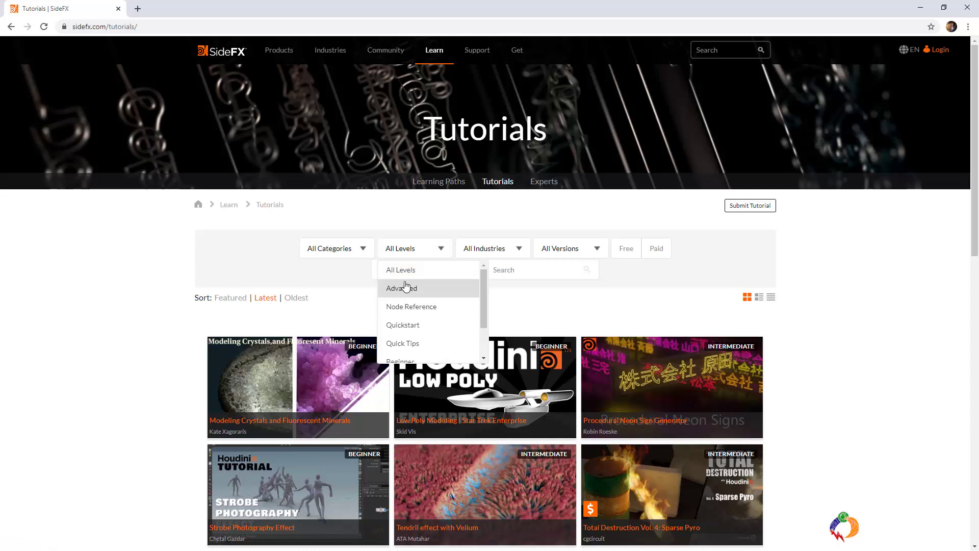
left_click(501, 247)
left_click(500, 248)
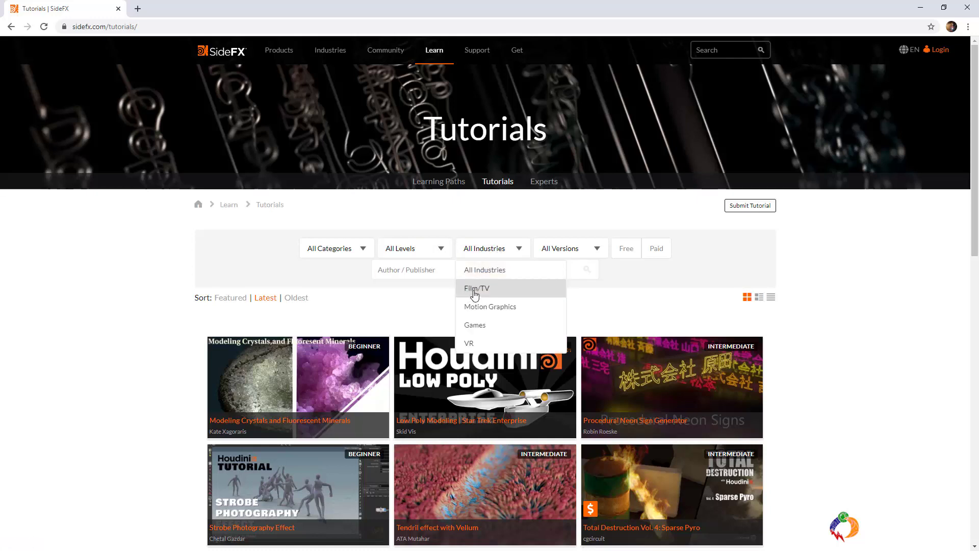
left_click(586, 248)
left_click(586, 248)
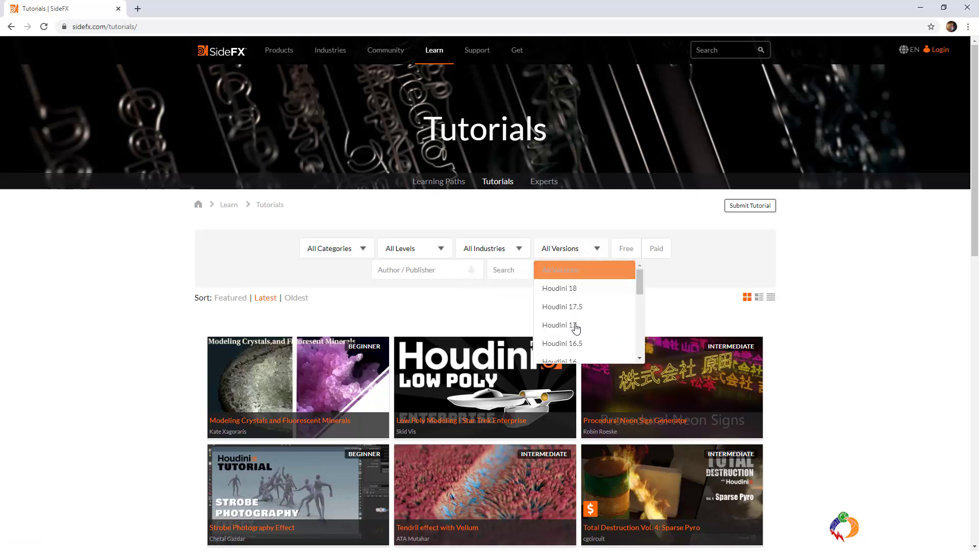
left_click(849, 264)
Step: Browse the latest tutorials on the first results page down to the page numbers and return to the filters
scroll(269, 304, "down", 5)
scroll(544, 339, "down", 5)
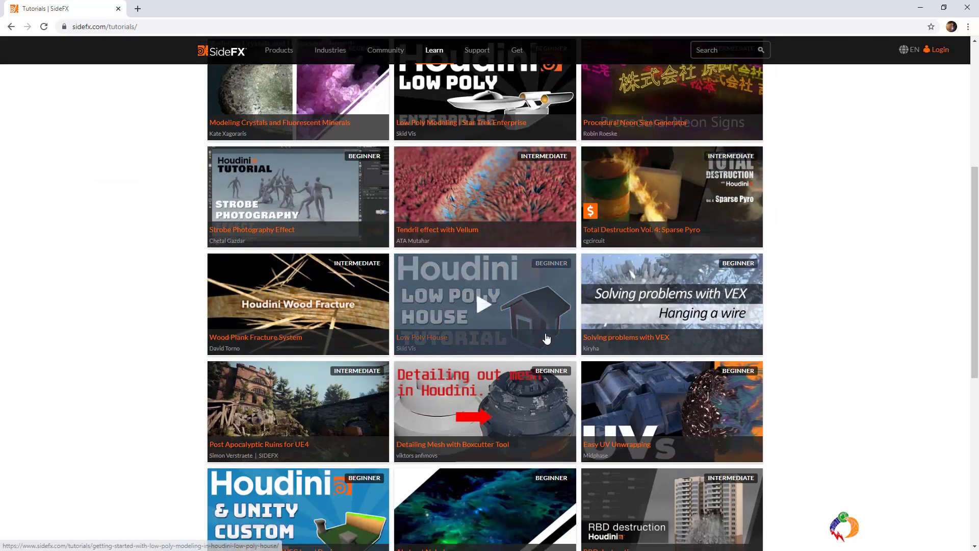
scroll(525, 291, "down", 2)
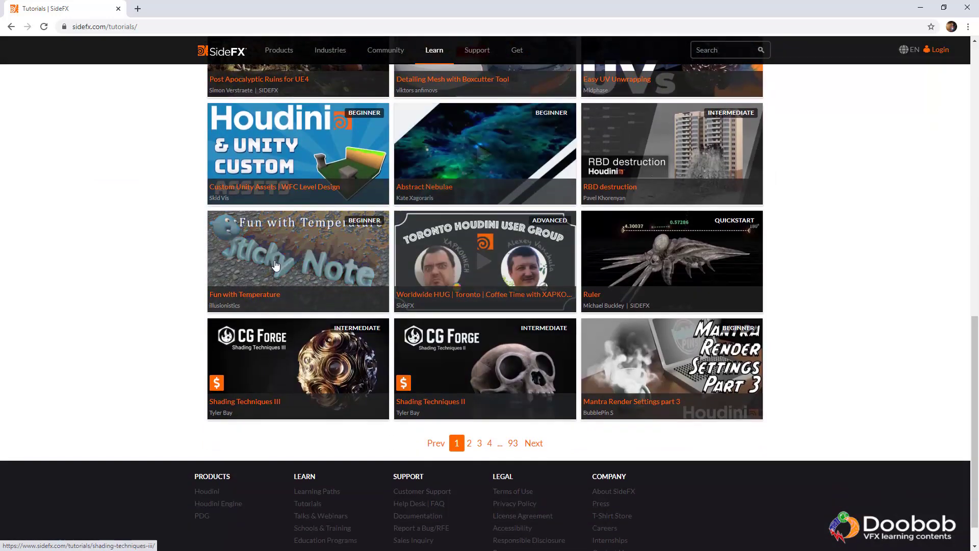
scroll(566, 269, "up", 13)
scroll(517, 256, "down", 3)
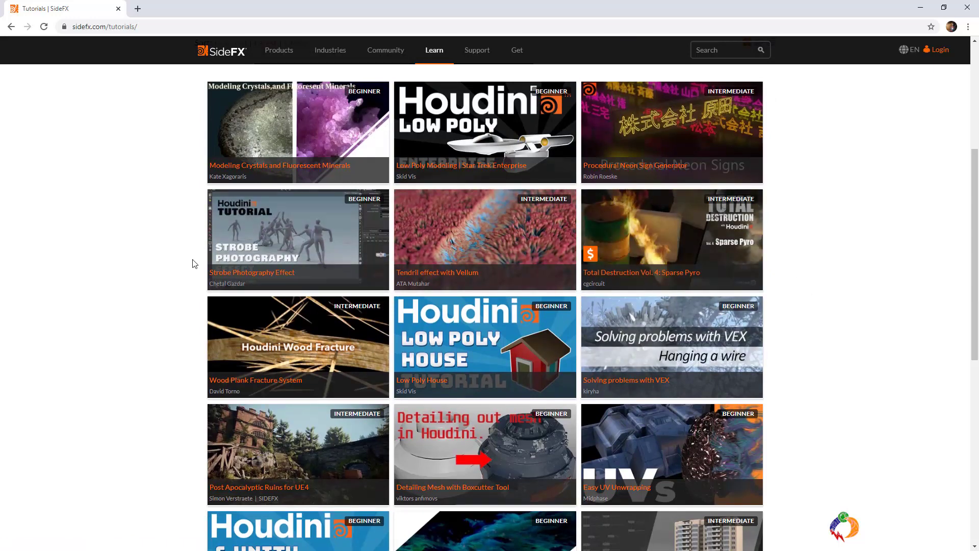
scroll(178, 206, "down", 4)
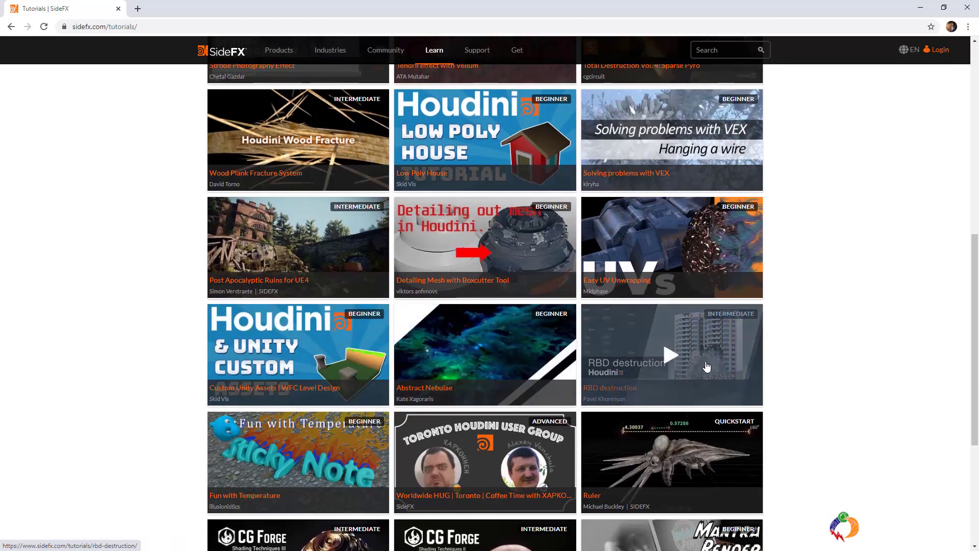
scroll(397, 177, "down", 4)
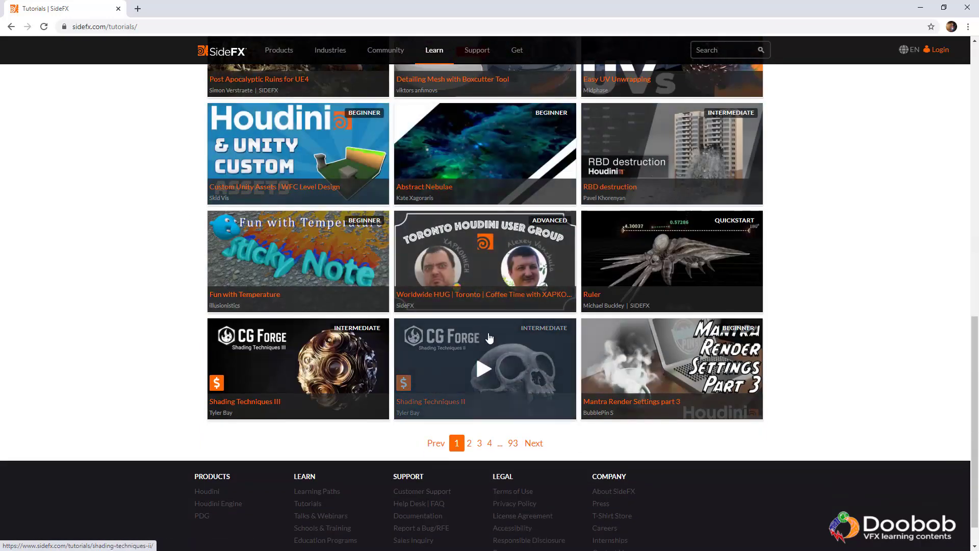
scroll(811, 292, "up", 12)
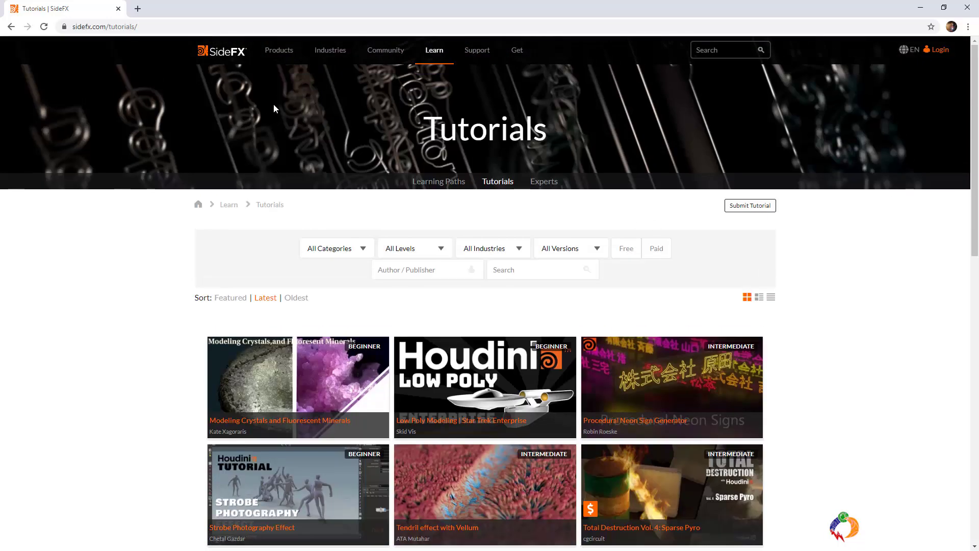
Step: Open the SideFX software download page with its login and registration forms
mouse_move(517, 50)
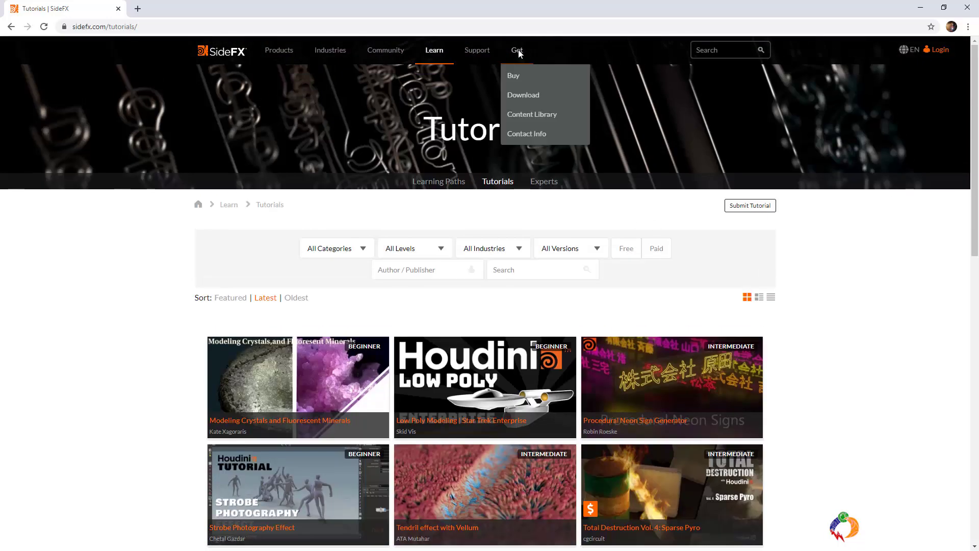
left_click(519, 96)
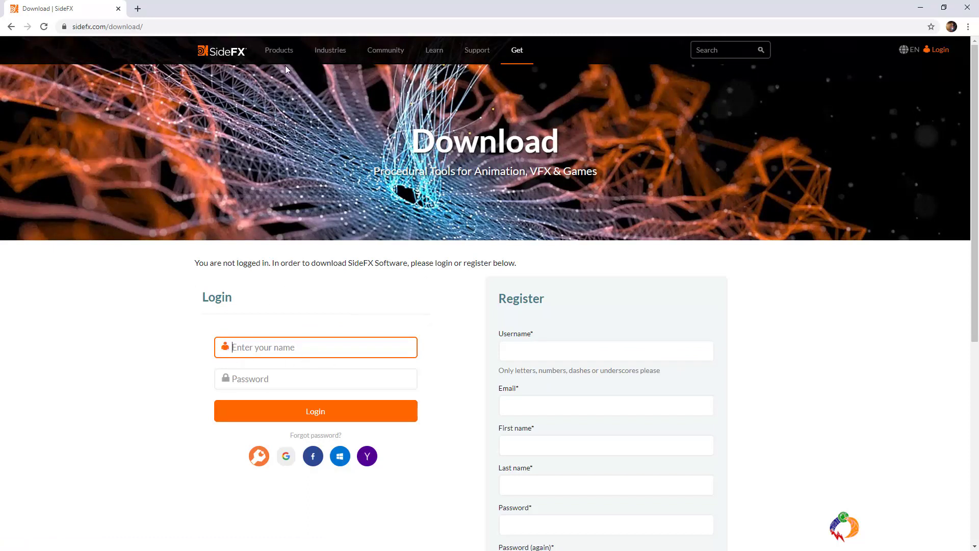
mouse_move(281, 56)
Step: Switch to Houdini Apprentice, and widen the scene view pane and the shelf set above it to matching widths
left_click(921, 9)
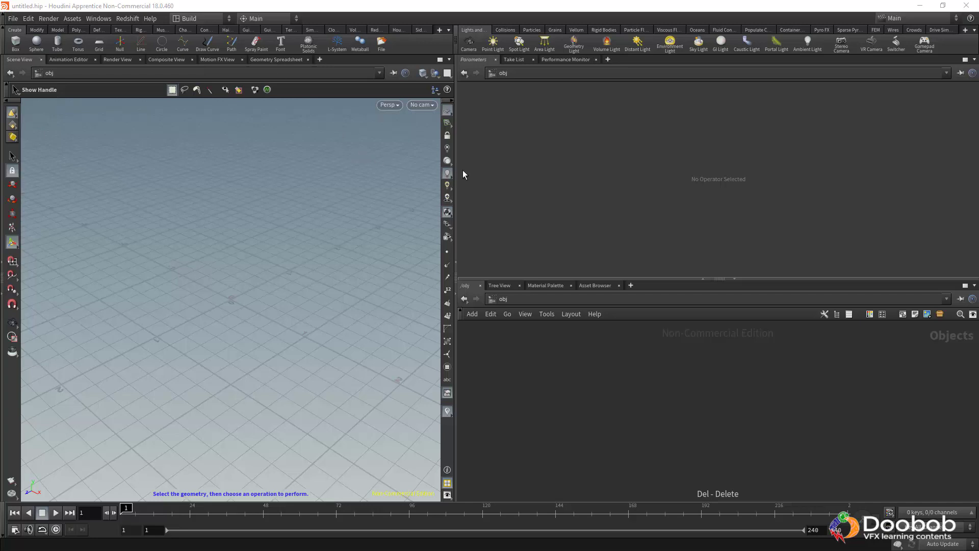
left_click_drag(455, 175, 497, 175)
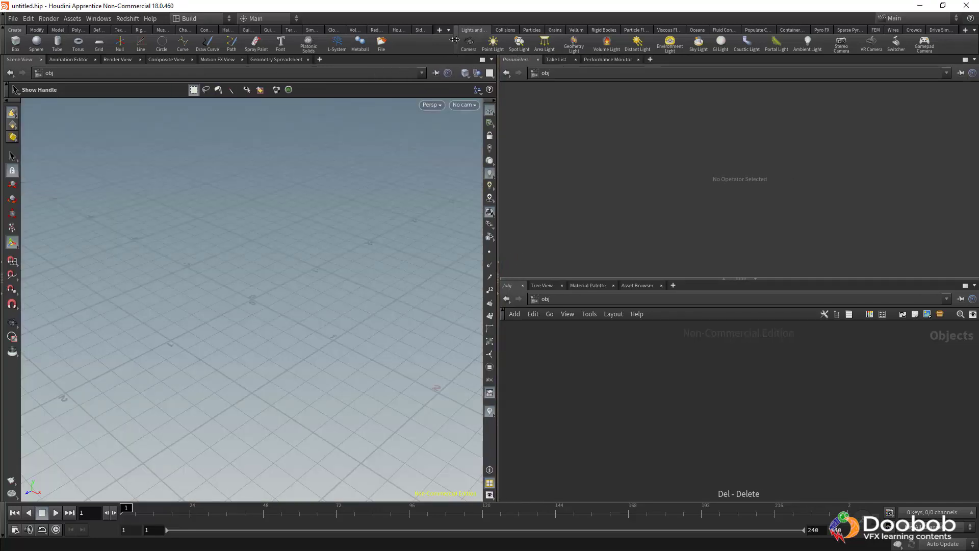
left_click_drag(453, 40, 497, 40)
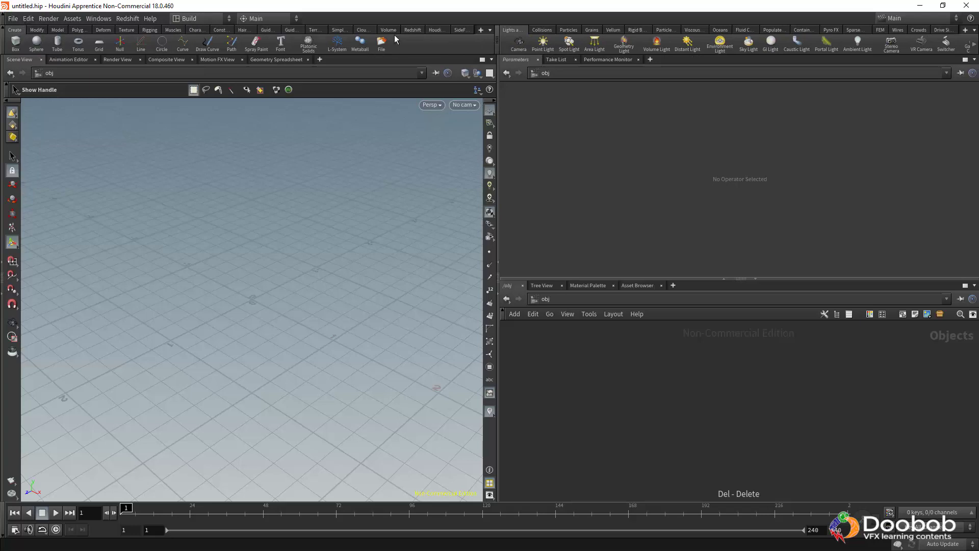
Step: View the tools on the Modify, Model, Deform and Rigging shelves
left_click(40, 30)
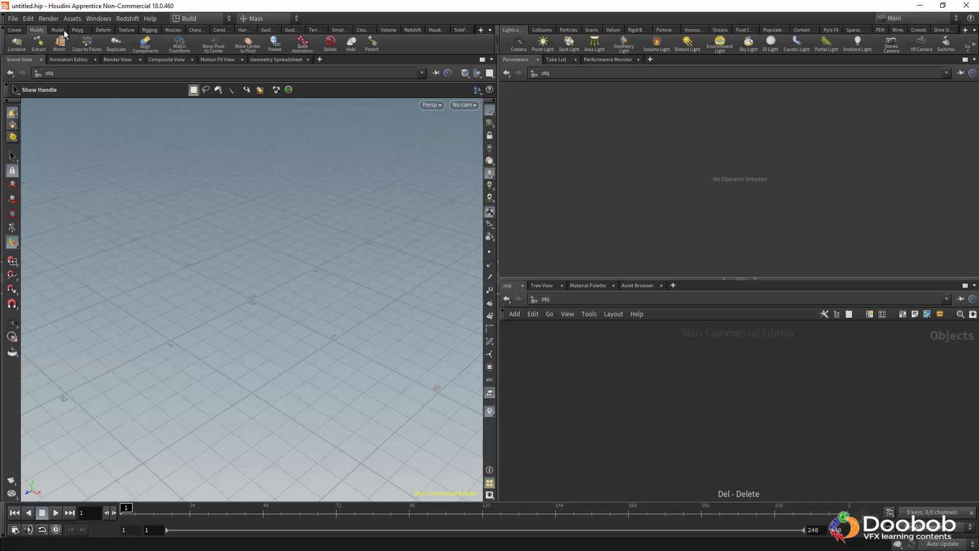
left_click(57, 30)
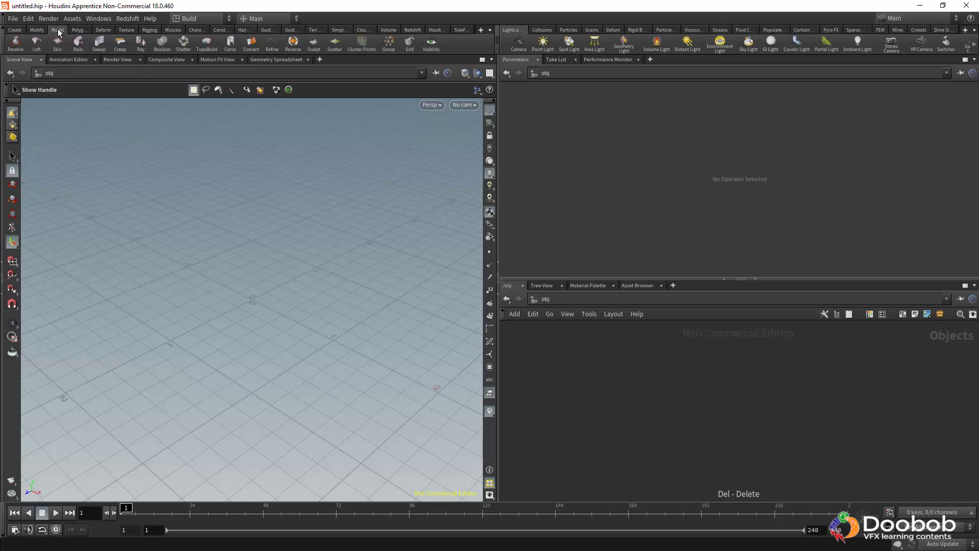
left_click(104, 30)
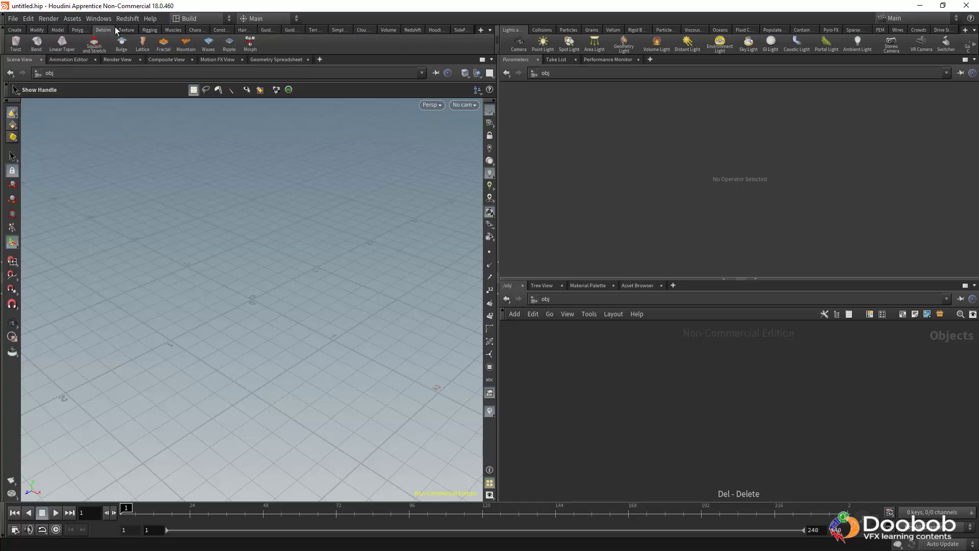
left_click(152, 31)
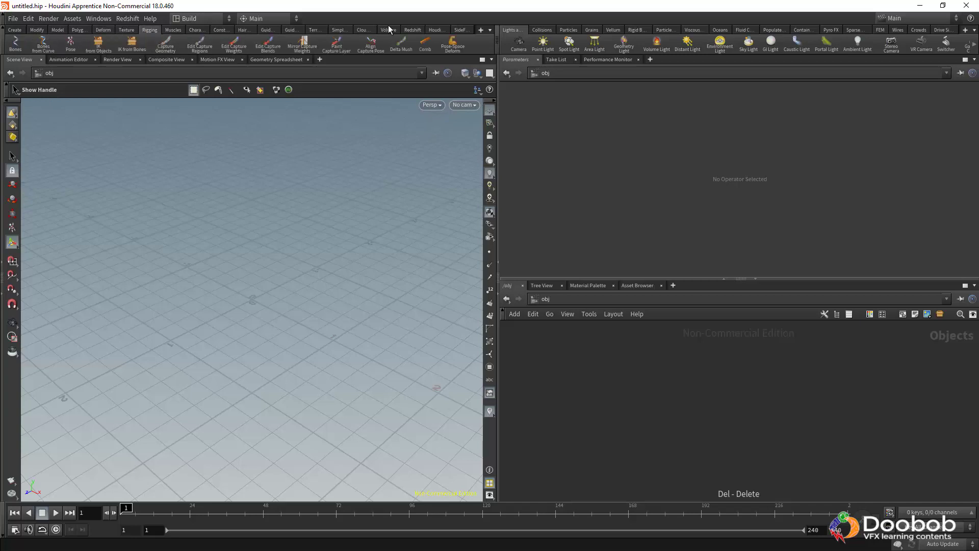
Step: View the tools on the Collisions, game engine, Volume, terrain and hair guide brush shelves
left_click(544, 30)
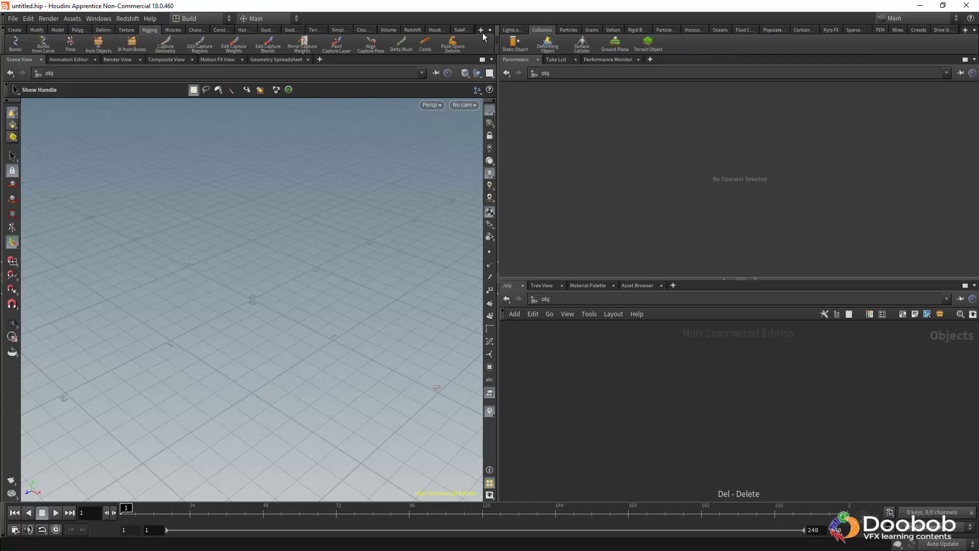
left_click(436, 30)
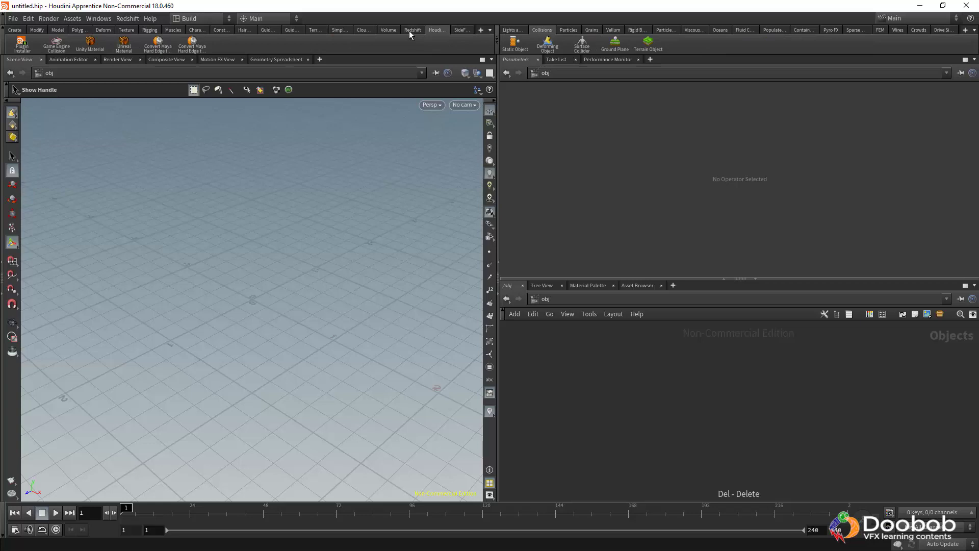
left_click(388, 31)
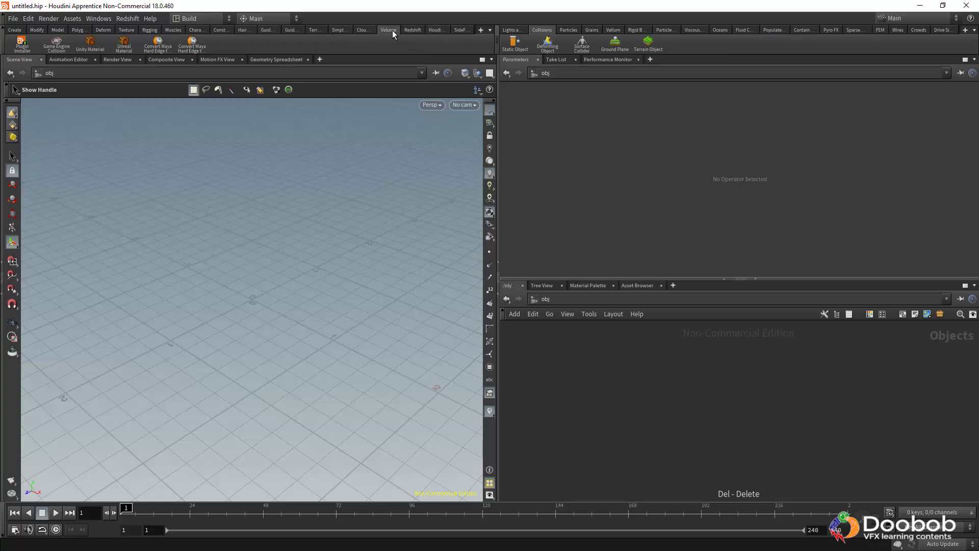
left_click(317, 31)
left_click(290, 30)
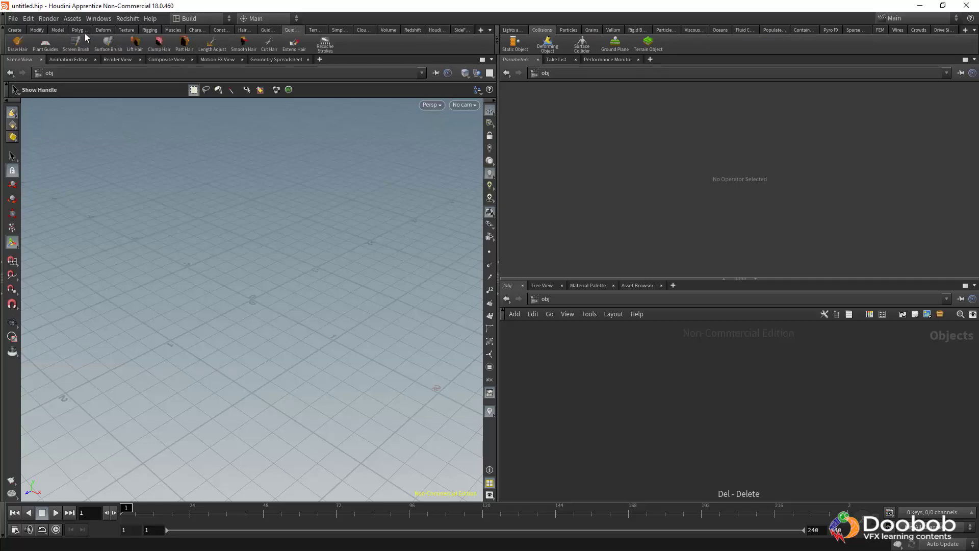
Step: Show the Modify shelf again, and view the fluid container and Pyro FX simulation tools
left_click(37, 30)
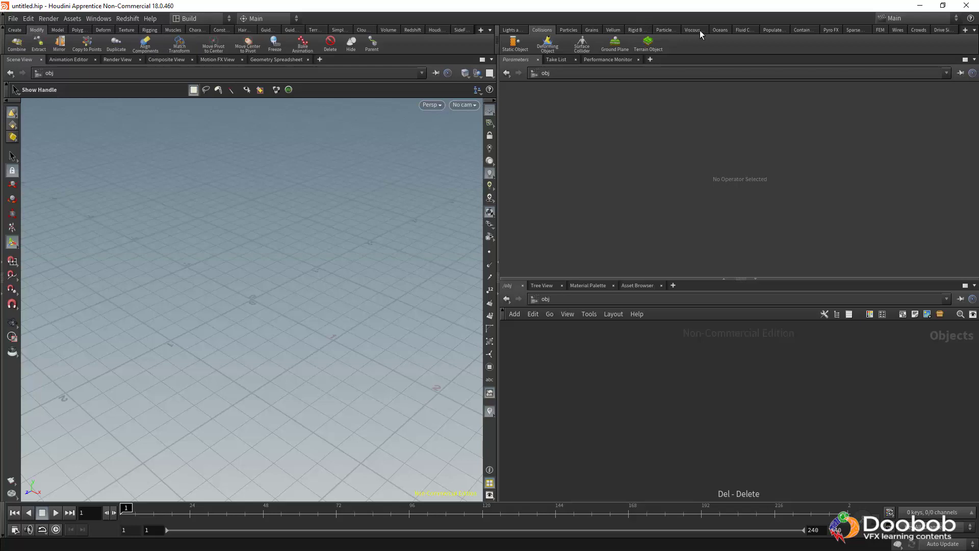
left_click(744, 31)
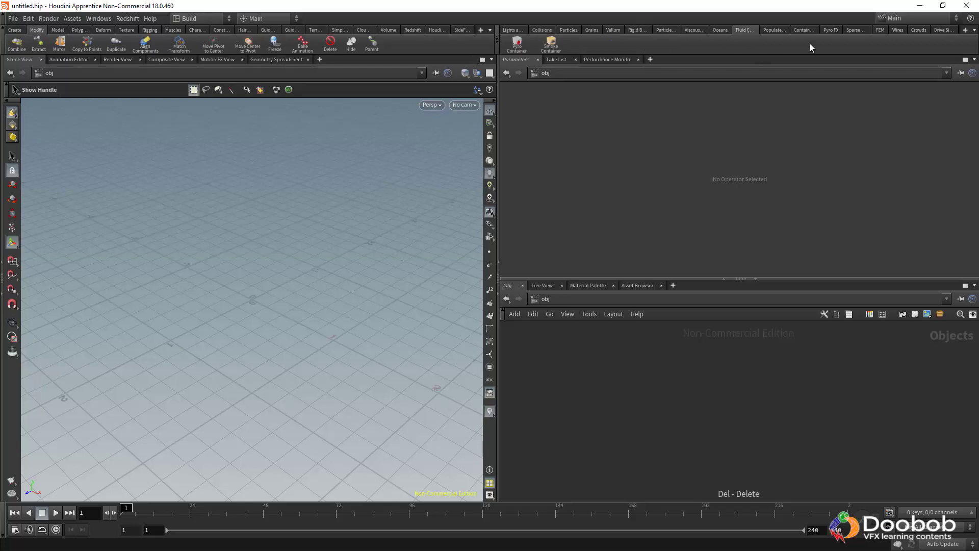
left_click(831, 30)
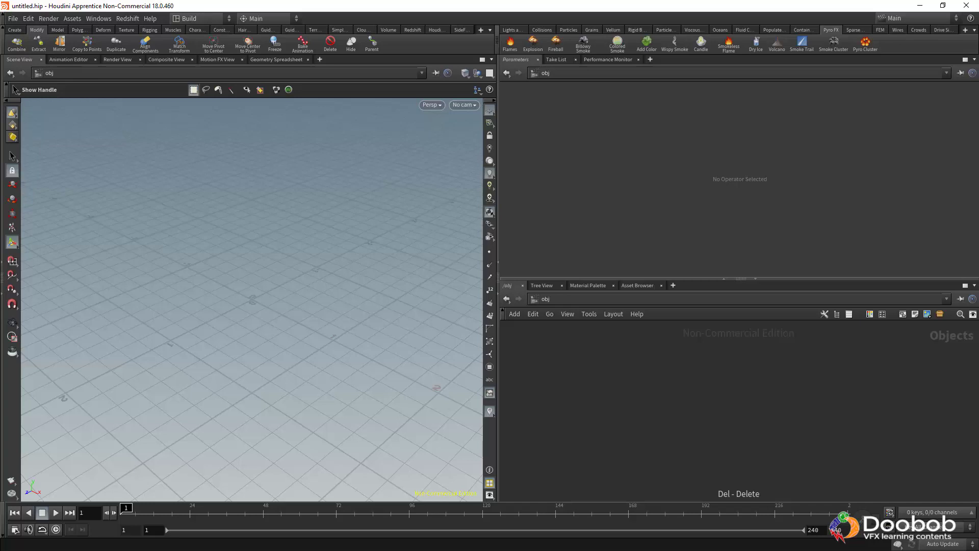
Step: Place a polygon box near the grid's centre with the Create shelf's Box tool, and reposition its node in the network
left_click(15, 30)
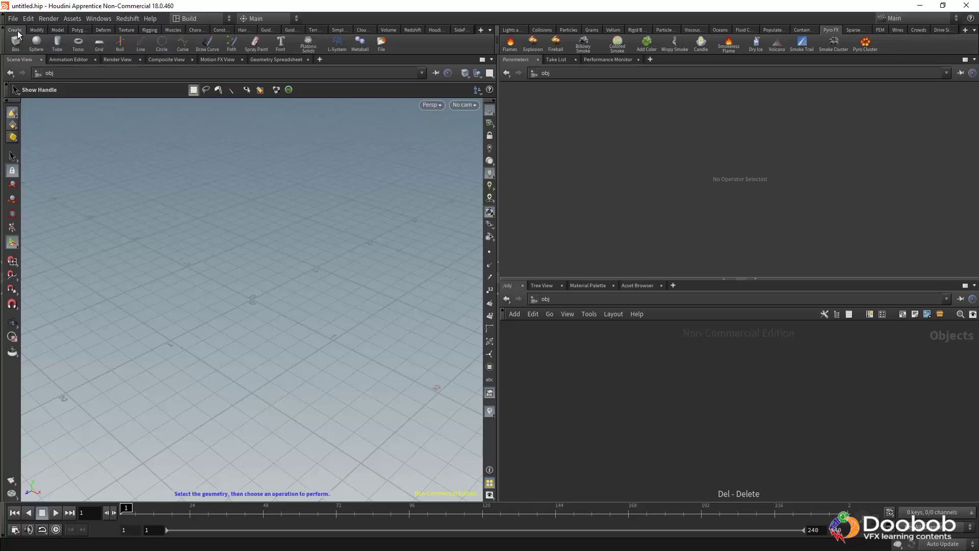
left_click(11, 44)
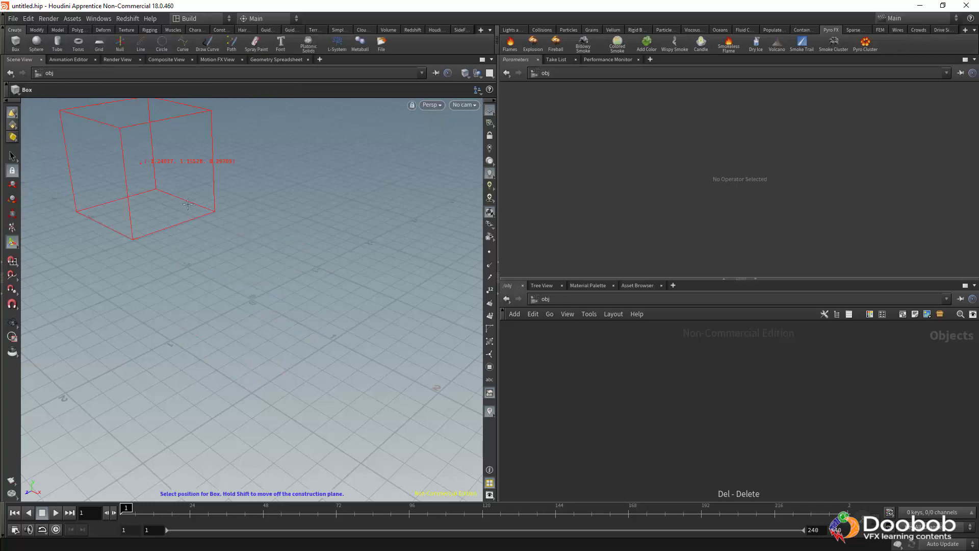
left_click(264, 267)
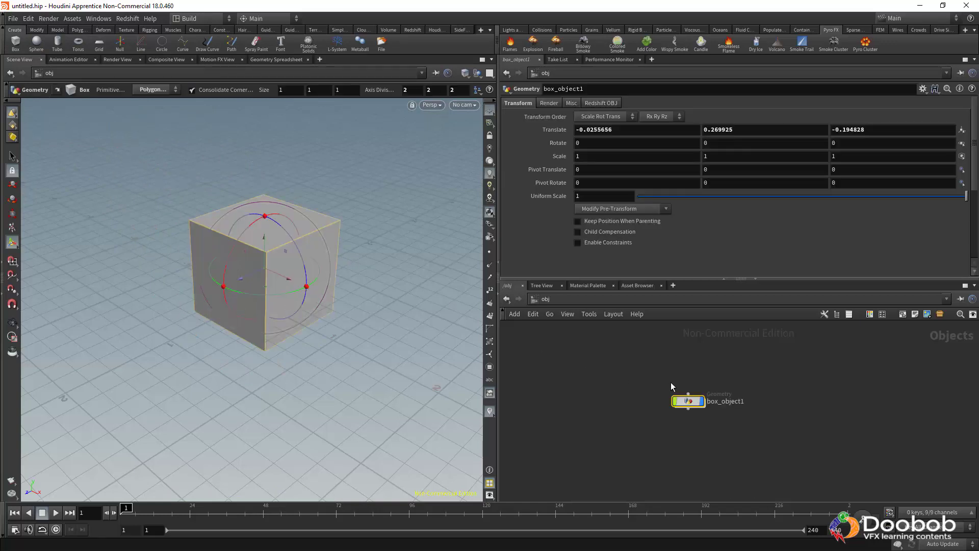
left_click_drag(689, 402, 592, 374)
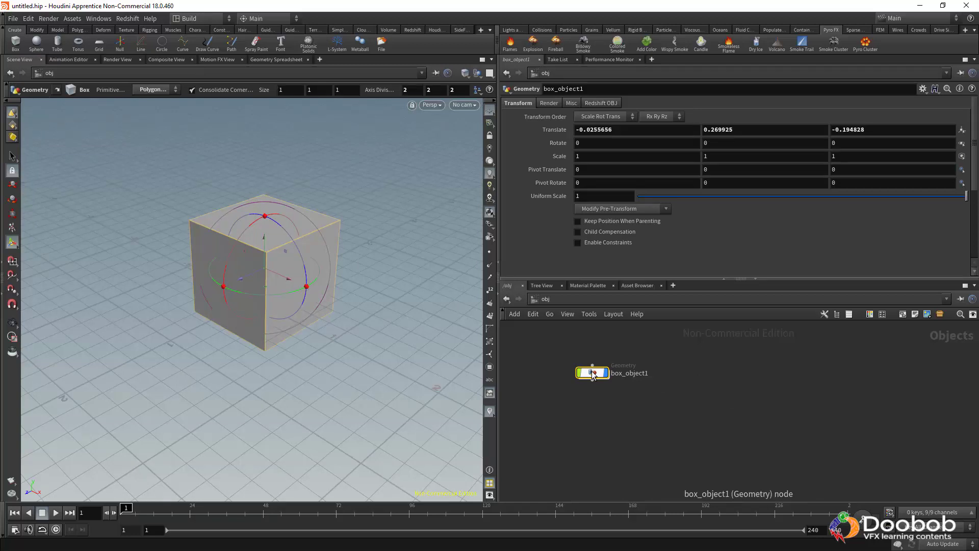
Step: Add a second box to the object network by searching the node list for "bo" and choosing Box
left_click(694, 377)
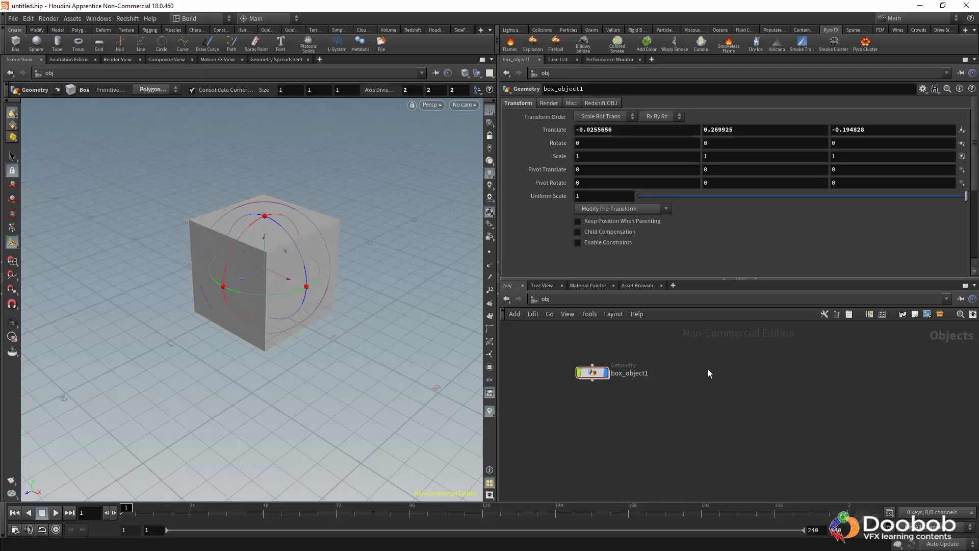
key("Tab")
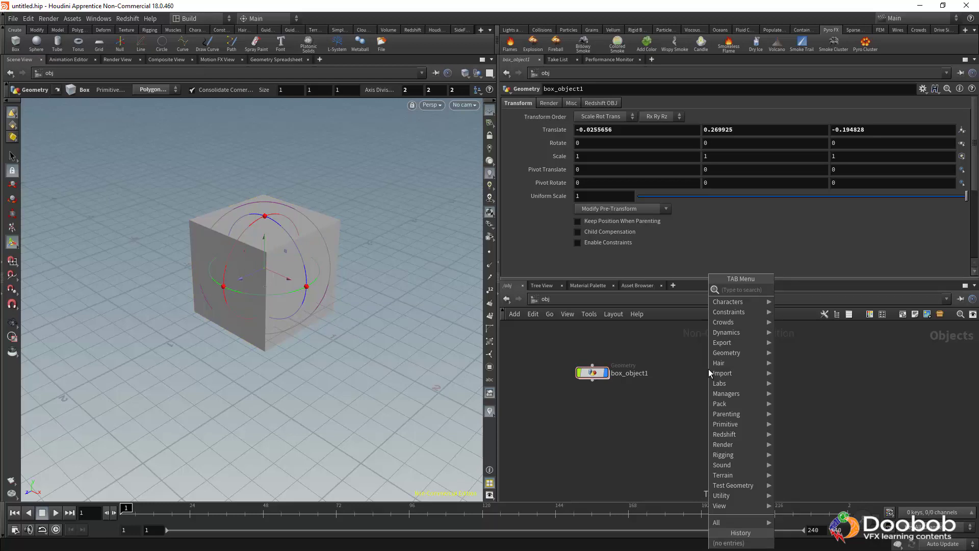
type("bo")
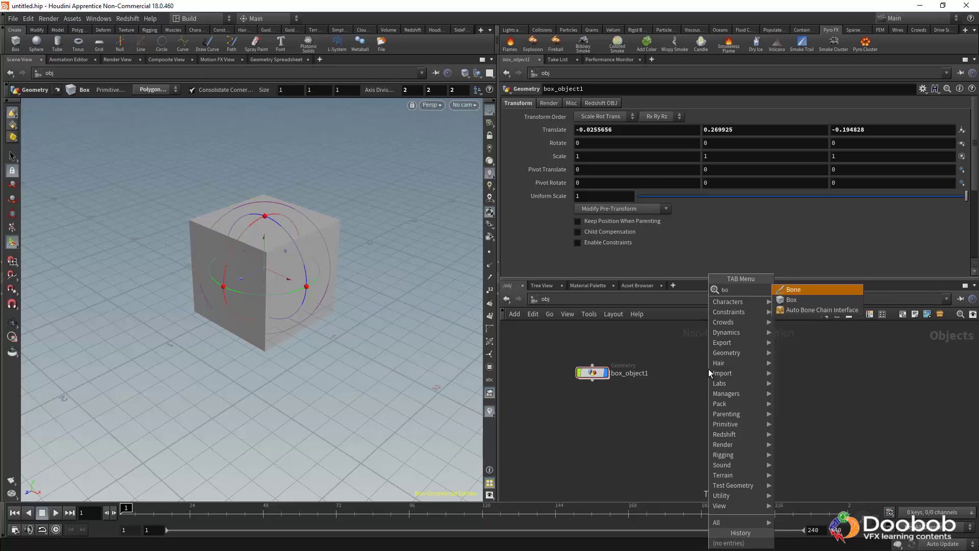
left_click(792, 300)
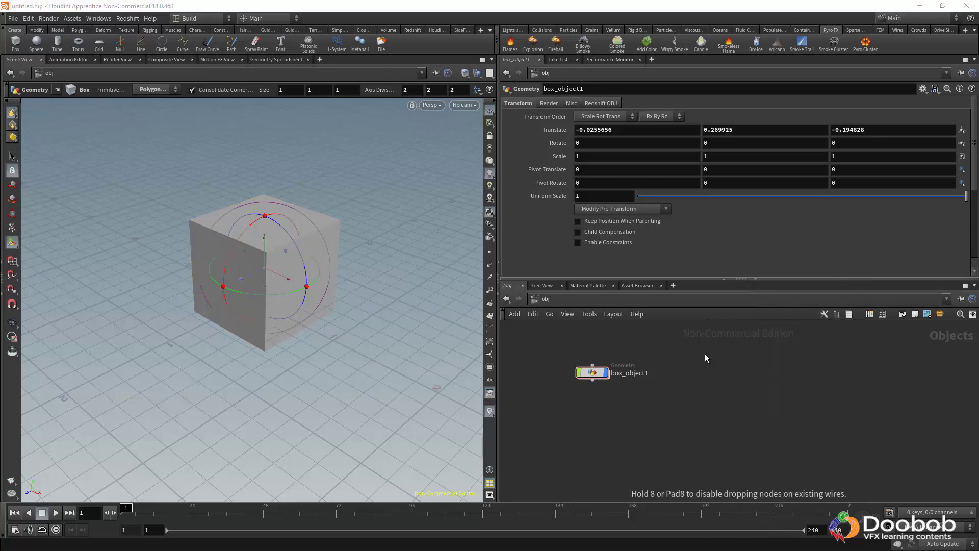
left_click(632, 431)
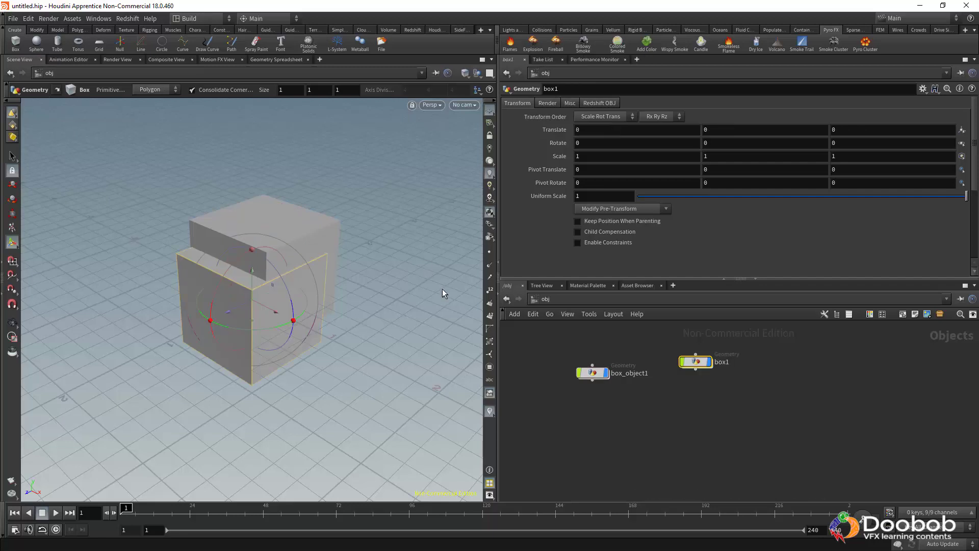
Step: Move the second box along Z to about 1.32 so that it stands clear of the first box
left_click_drag(231, 321, 142, 355)
middle_click_drag(321, 297, 376, 282, "alt")
right_click_drag(352, 341, 311, 303, "alt")
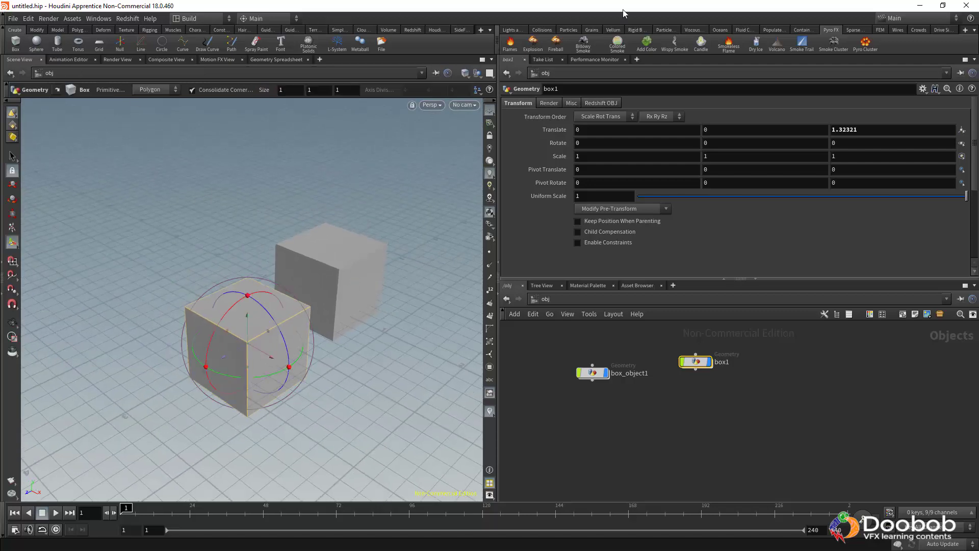
Step: View the node categories that can be added in the object network, and close the list without adding anything
left_click(747, 448)
key("Tab")
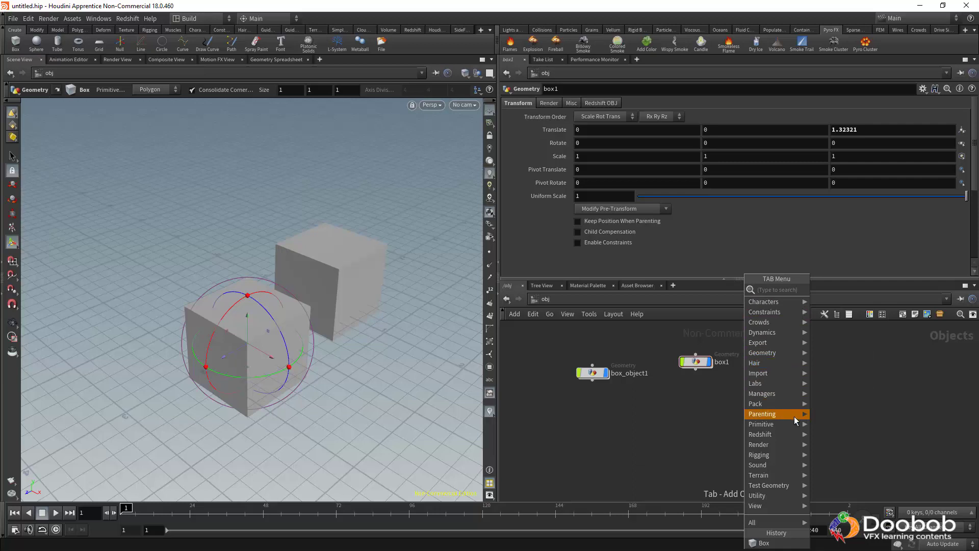
mouse_move(800, 359)
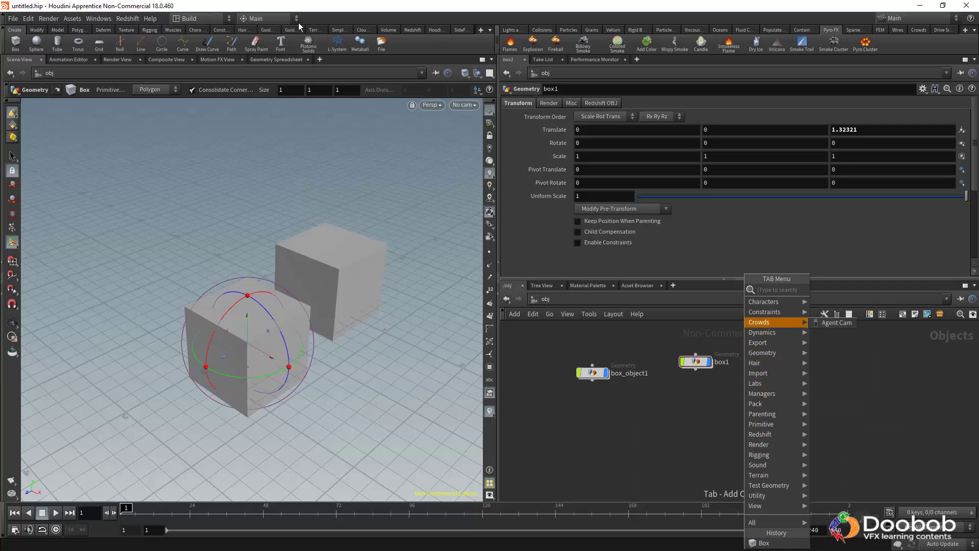
left_click(641, 410)
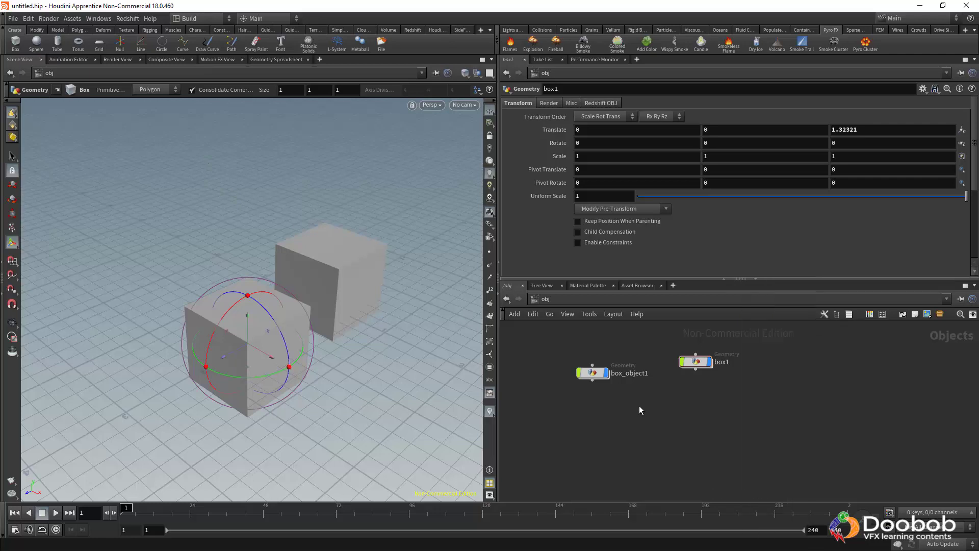
Step: Select the box_object1 node to show its transform parameters
scroll(640, 407, "down", 2)
mouse_move(639, 408)
middle_mouse_down()
mouse_move(617, 437)
mouse_move(633, 423)
middle_mouse_up()
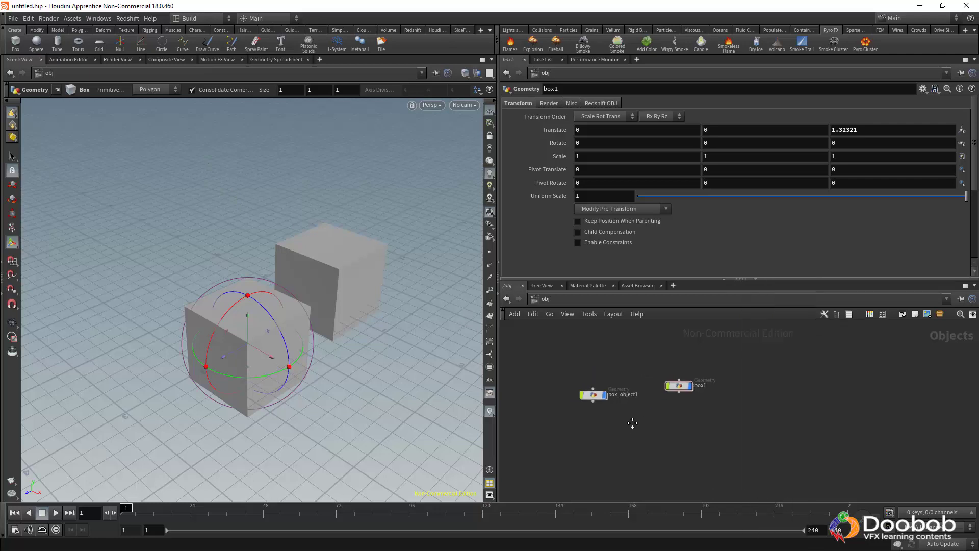
left_click(597, 397)
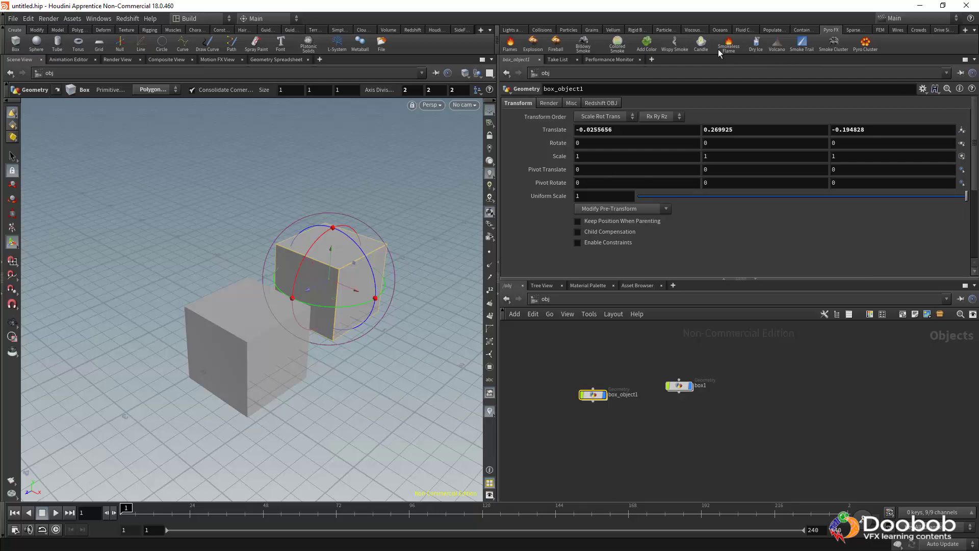
Step: Narrow the scene view pane and the shelf set above it to matching widths, and deselect the node
left_click_drag(498, 153, 395, 153)
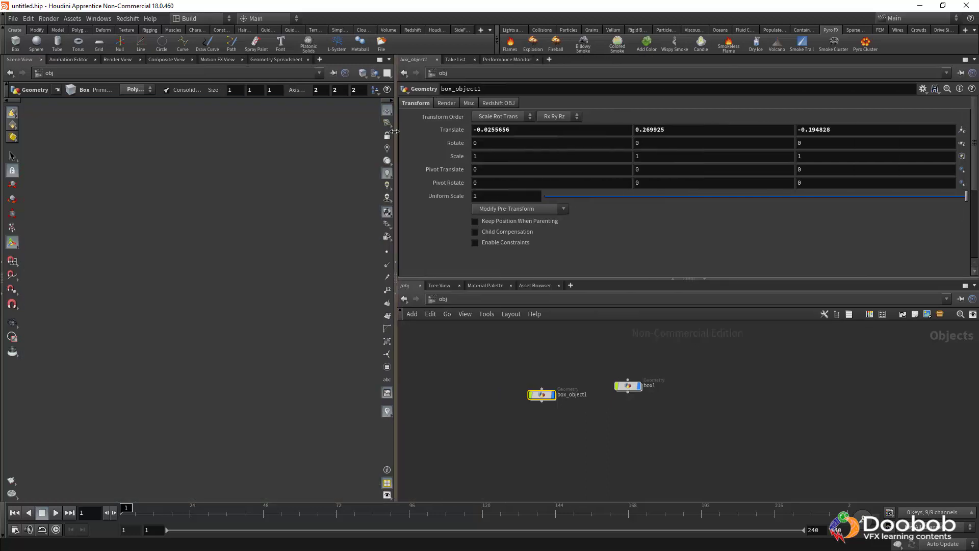
left_click_drag(497, 32, 395, 42)
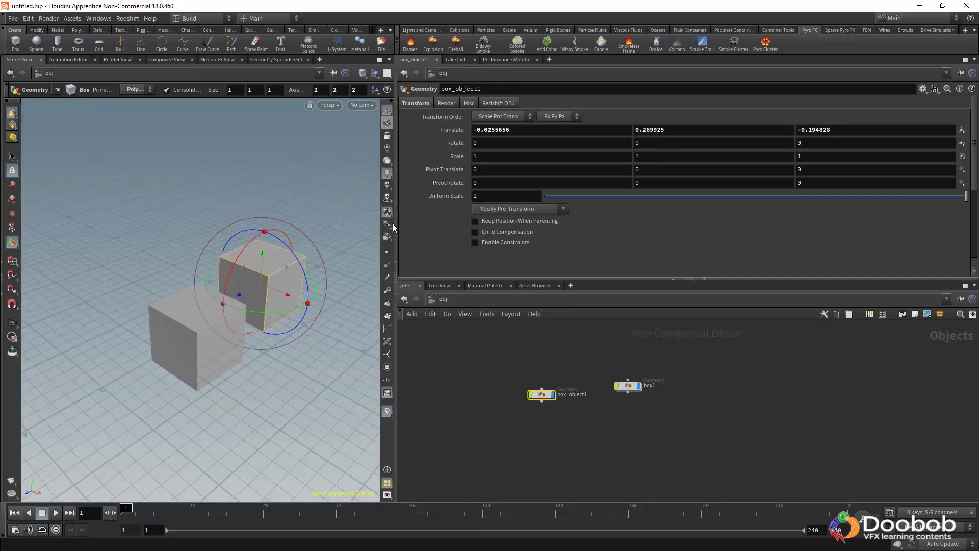
left_click(449, 343)
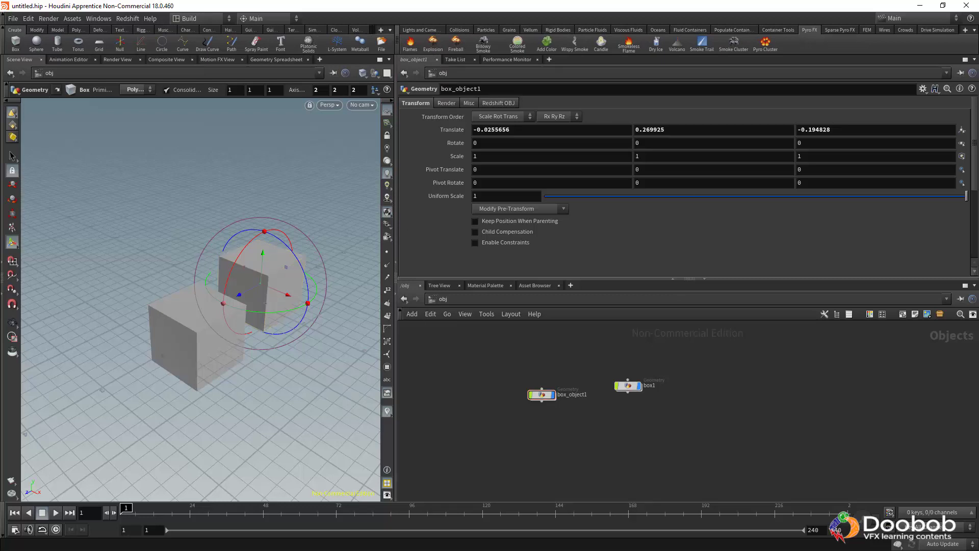
Step: View the Animate and Games desktop layouts, and return to the Build desktop
left_click(211, 20)
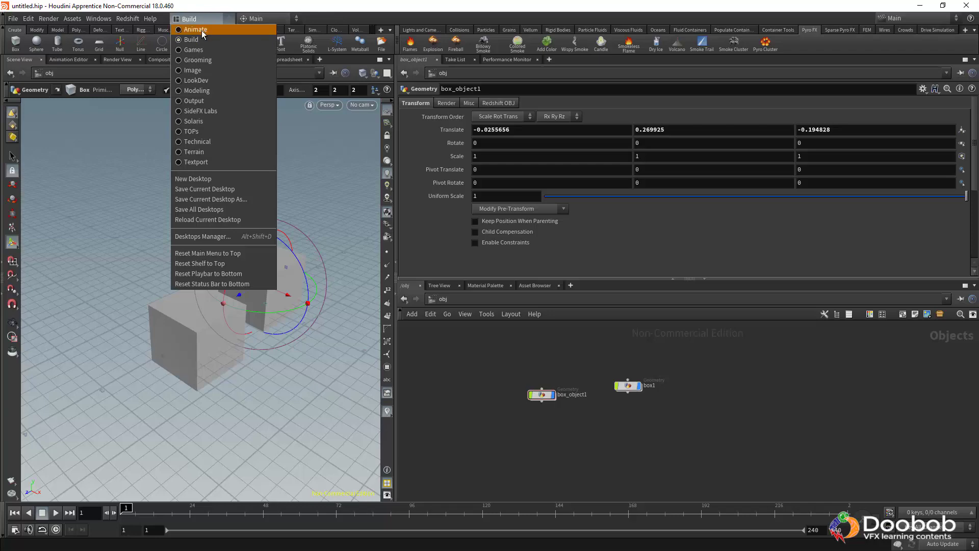
left_click(200, 30)
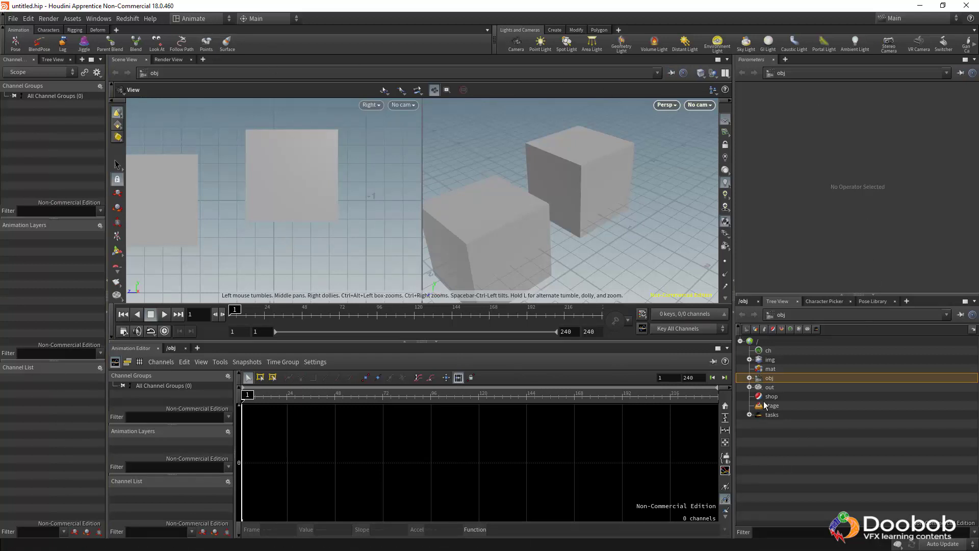
left_click(207, 19)
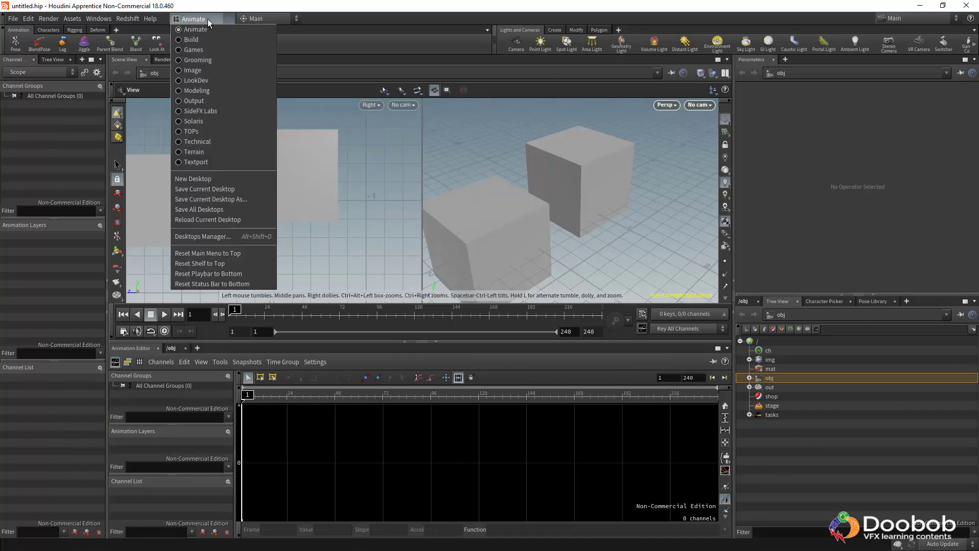
left_click(200, 49)
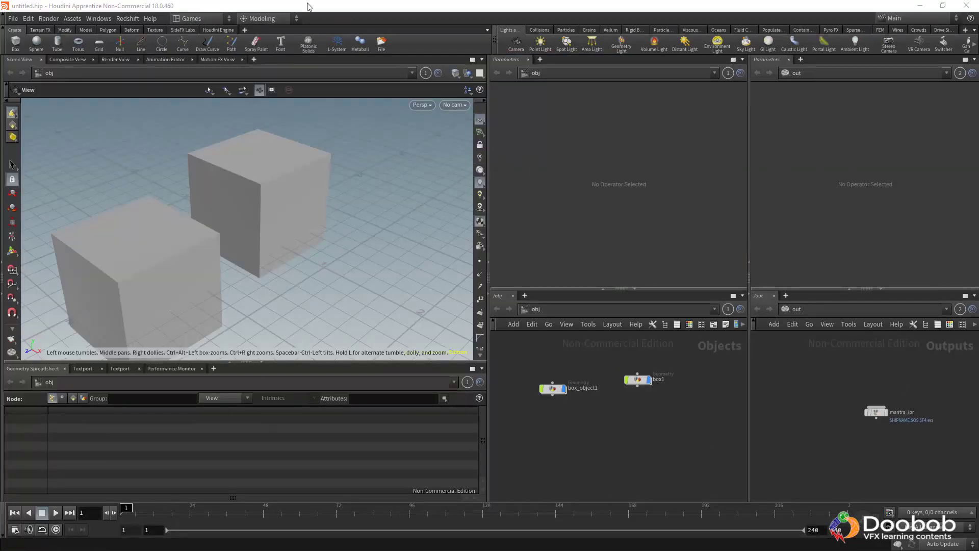
left_click(208, 17)
left_click(198, 38)
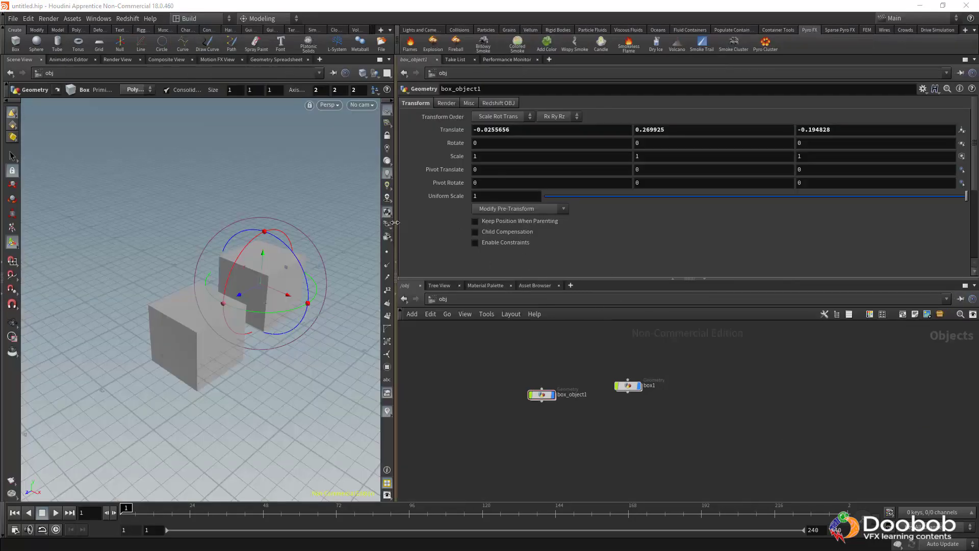
Step: Widen the scene view pane slightly, and widen the shelf set above it to match
left_click_drag(396, 224, 448, 226)
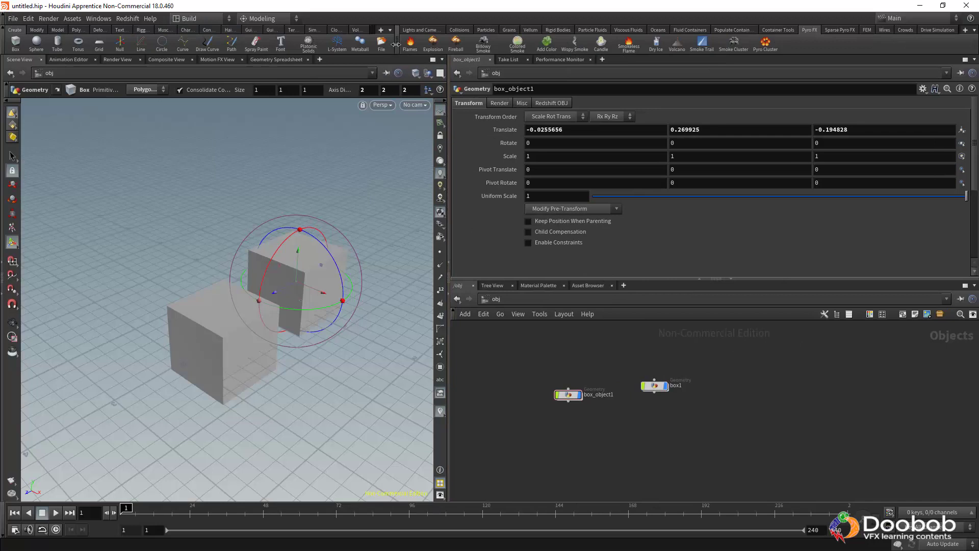
left_click_drag(395, 44, 444, 44)
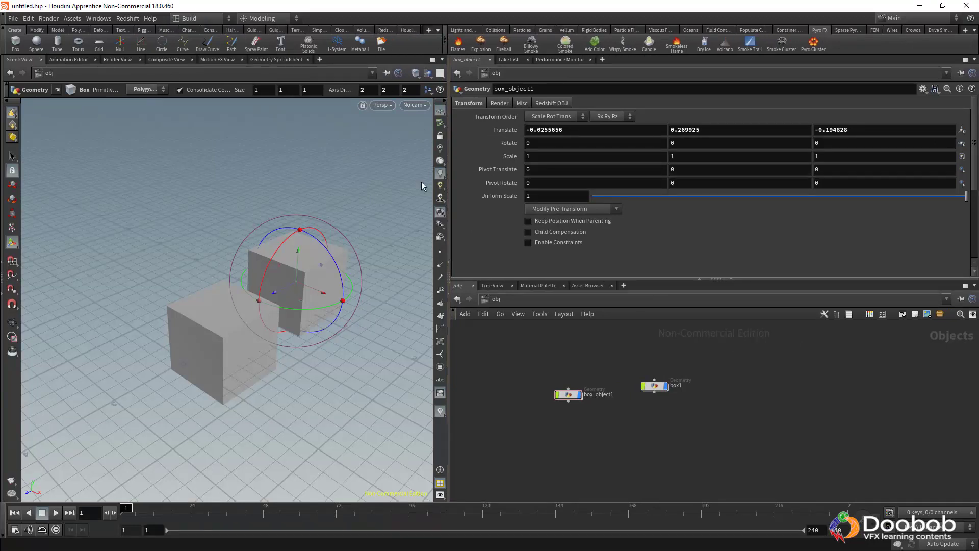
Step: Play the timeline, turn on real-time playback, and play it again before stopping
left_click(55, 513)
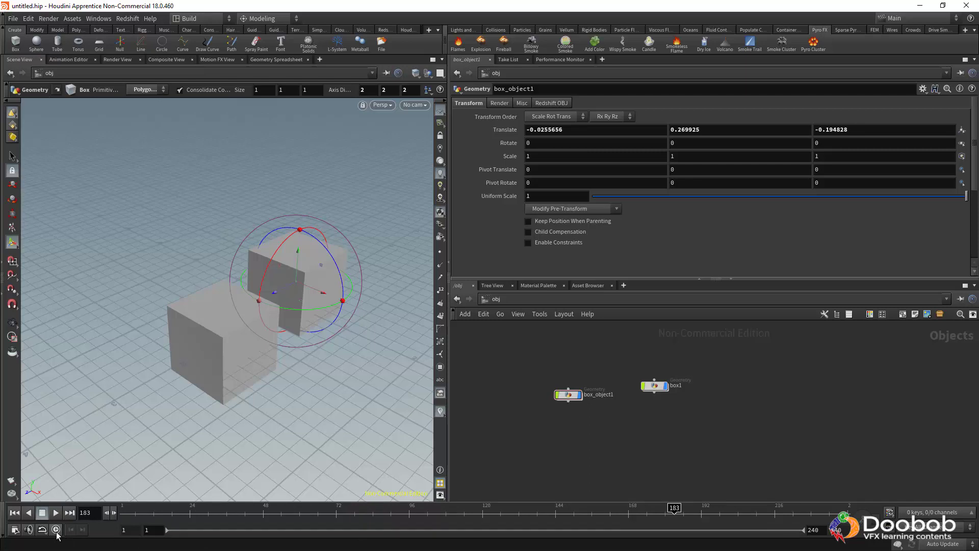
left_click(56, 512)
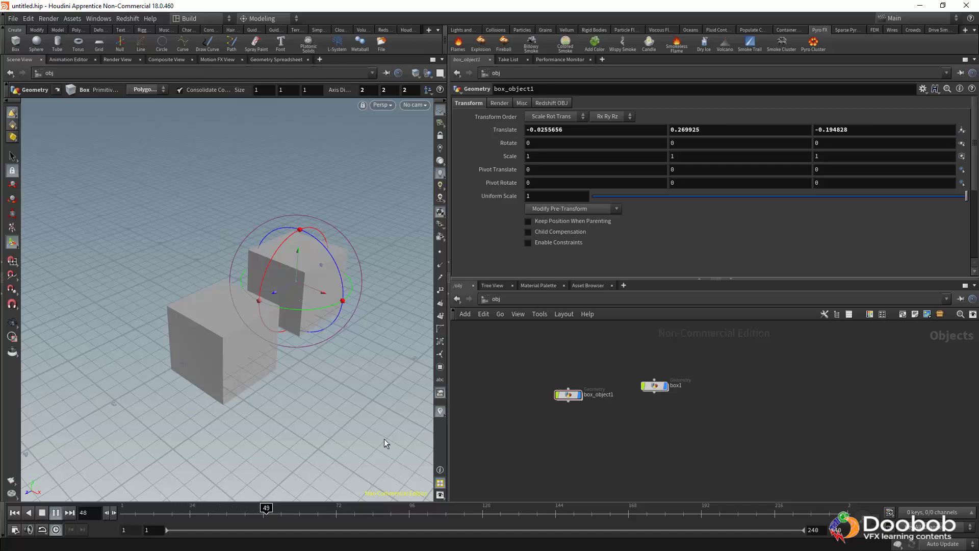
left_click(42, 513)
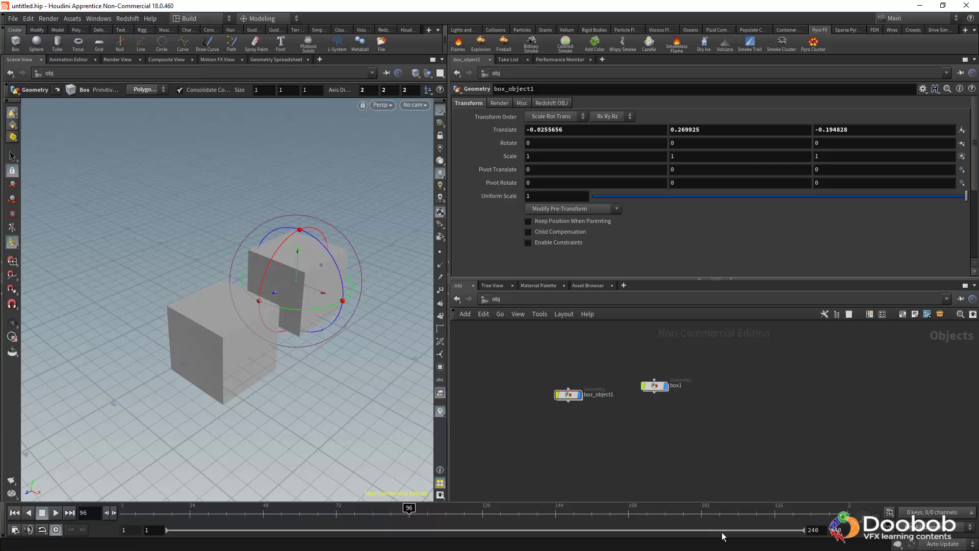
Step: Set the timeline's end frame to 100, and scrub and play the shortened range
left_click_drag(844, 530, 809, 520)
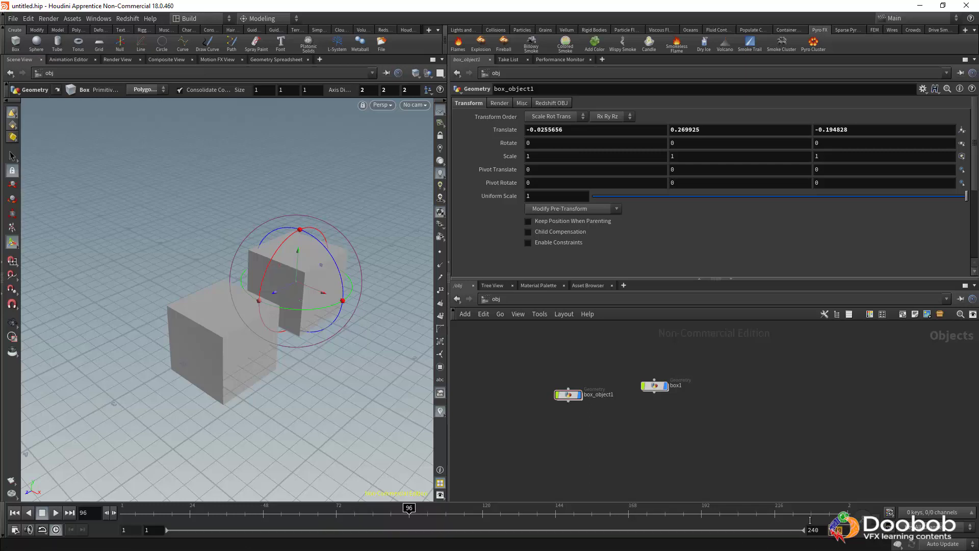
type("100")
key("Return")
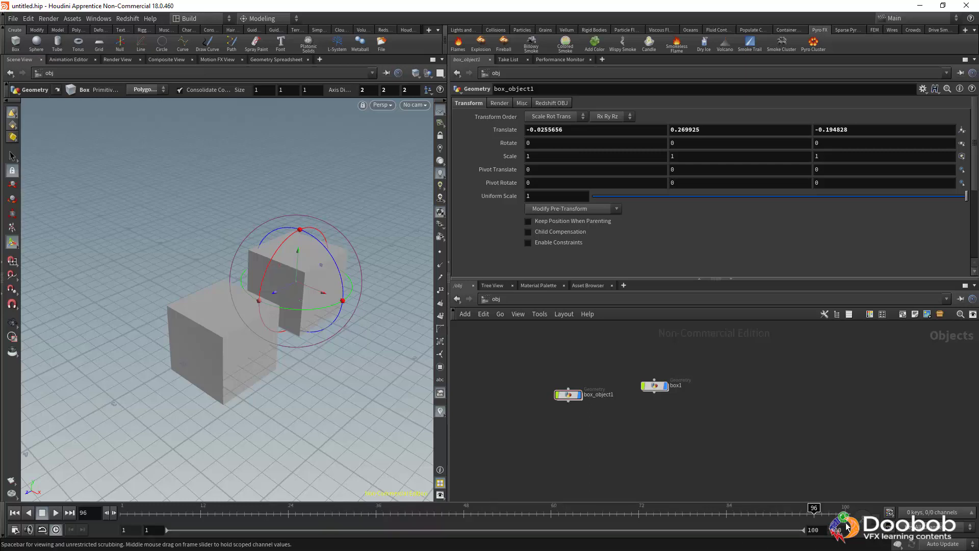
left_click_drag(757, 511, 275, 510)
left_click(55, 512)
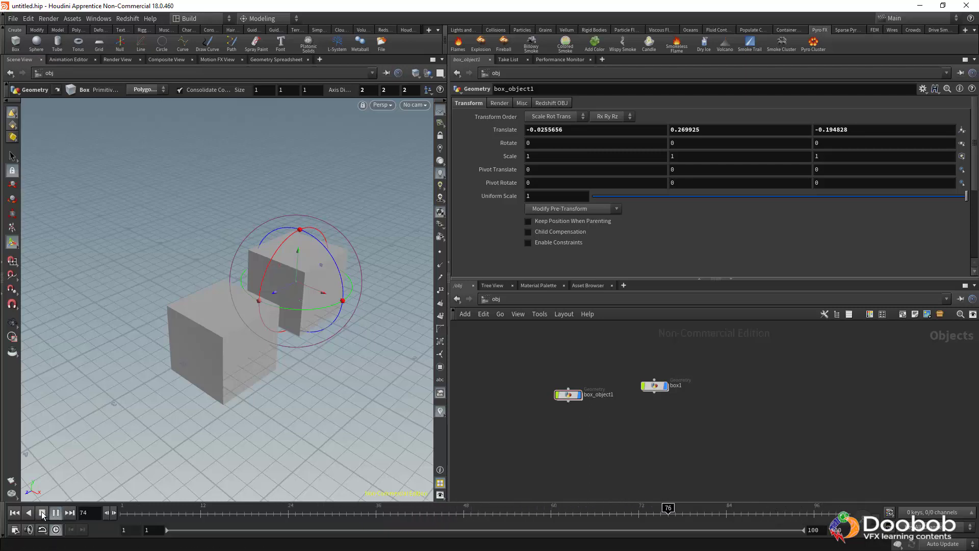
left_click(45, 513)
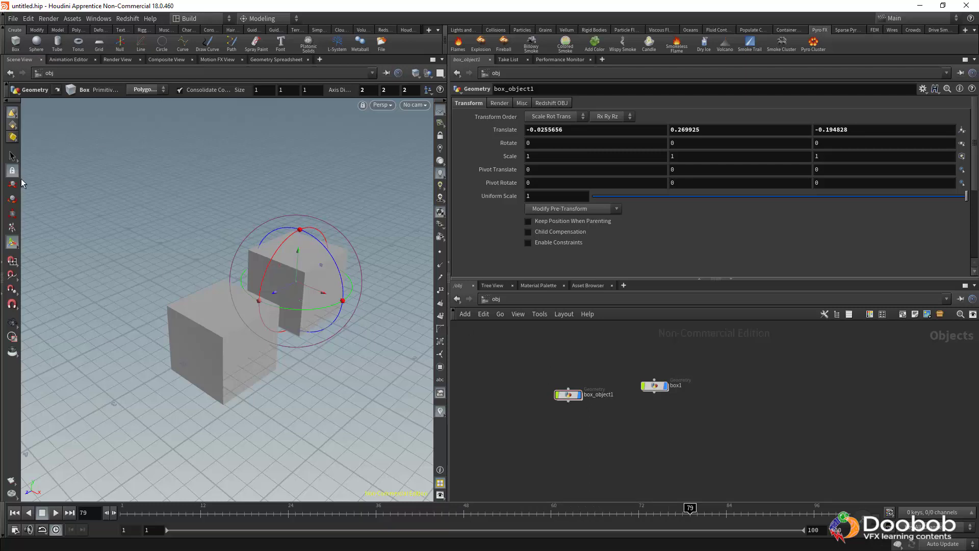
Step: Activate the Select tool in the scene view, and select the rear box and then the front box
key("s")
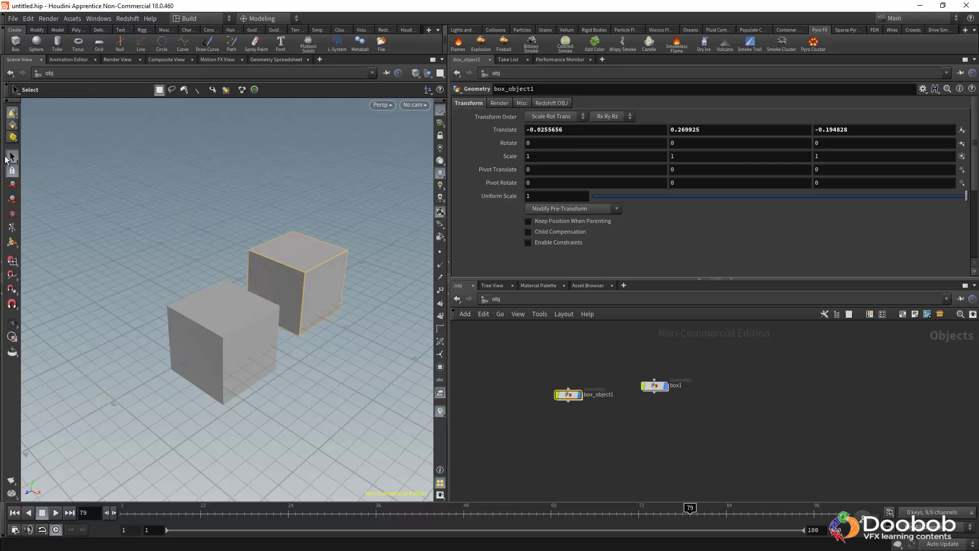
left_click(294, 263)
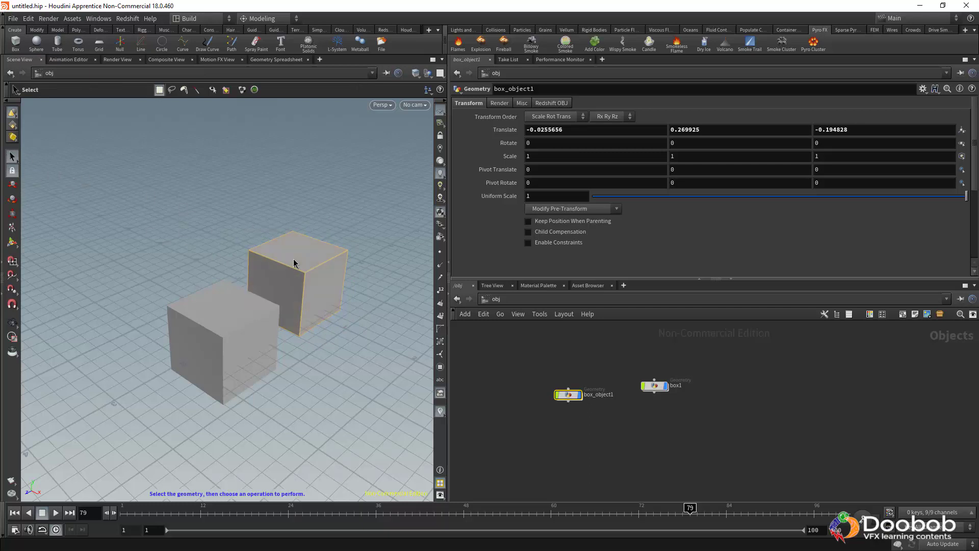
left_click(249, 332)
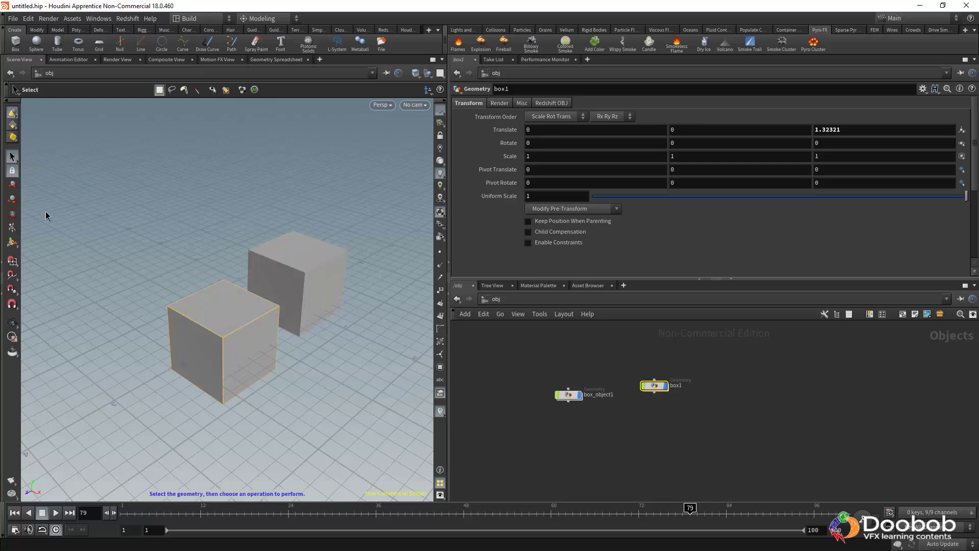
Step: Move the front box slightly along X, and rotate it to about -6.6° around the X axis
left_click(13, 185)
mouse_move(261, 365)
left_mouse_down()
mouse_move(204, 352)
mouse_move(262, 363)
left_mouse_up()
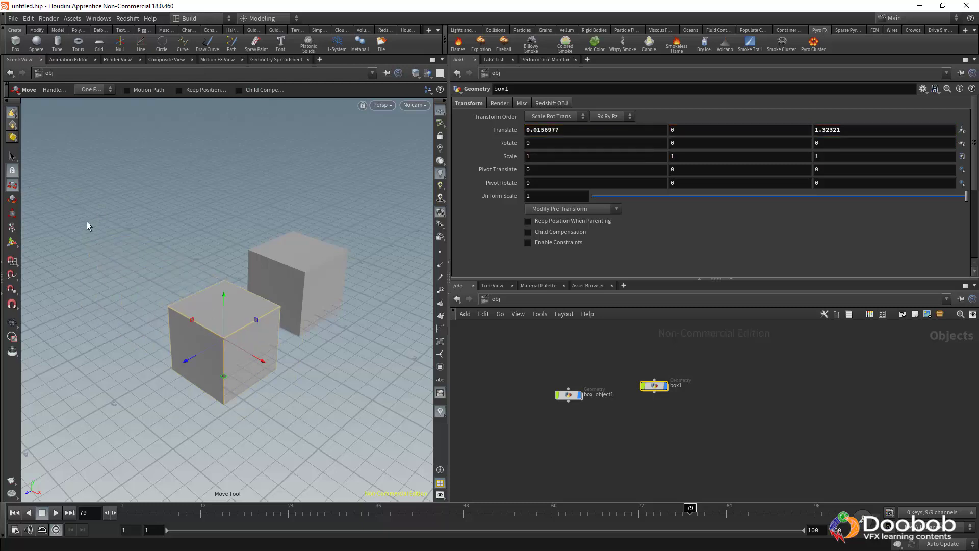
left_click(12, 199)
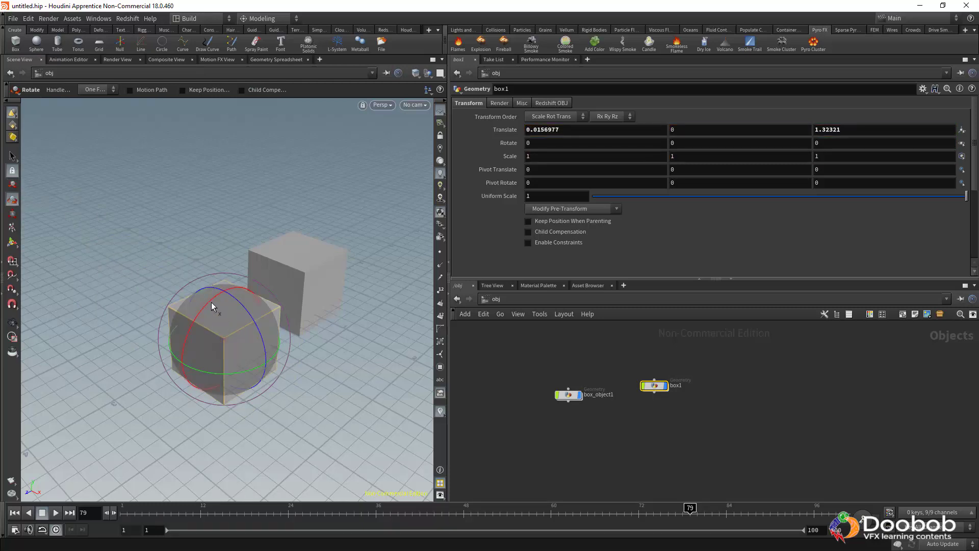
left_click_drag(212, 306, 316, 398)
Step: Scale the front box uniformly to about 1.7, and activate the Pose tool
left_click(12, 214)
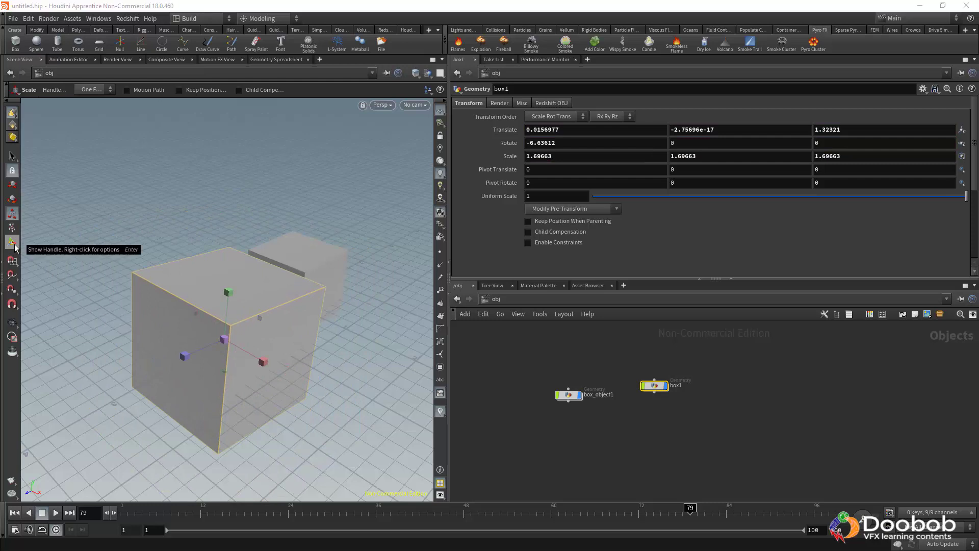
left_click(13, 228)
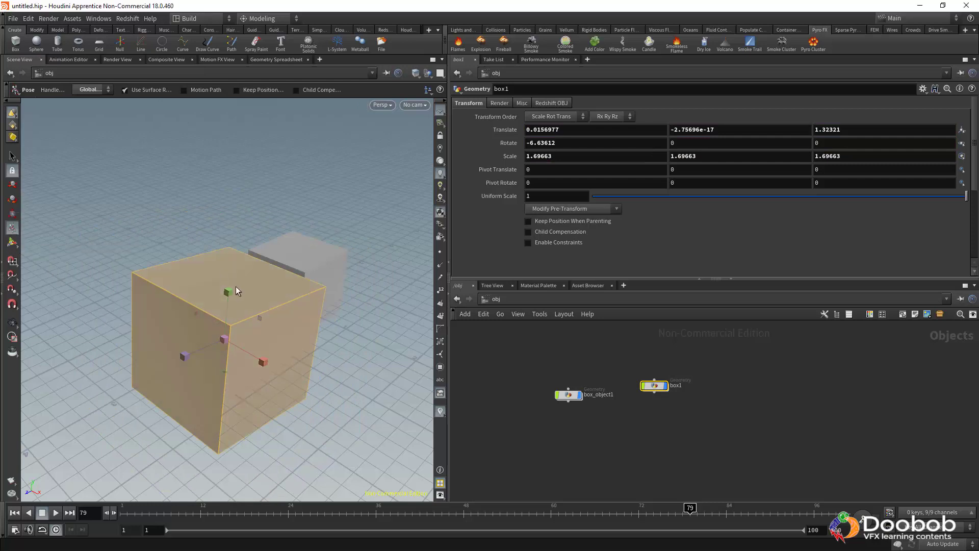
Step: With the Show Handle tool, rotate the front box to about 8.1° around X and move it to about -0.41, -0.10, 1.04
left_click(12, 242)
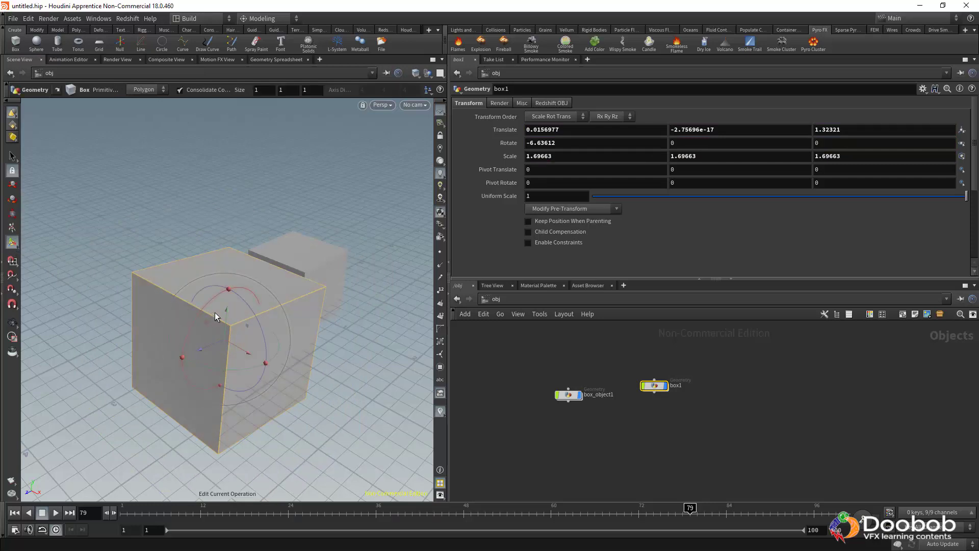
left_click_drag(253, 353, 232, 337)
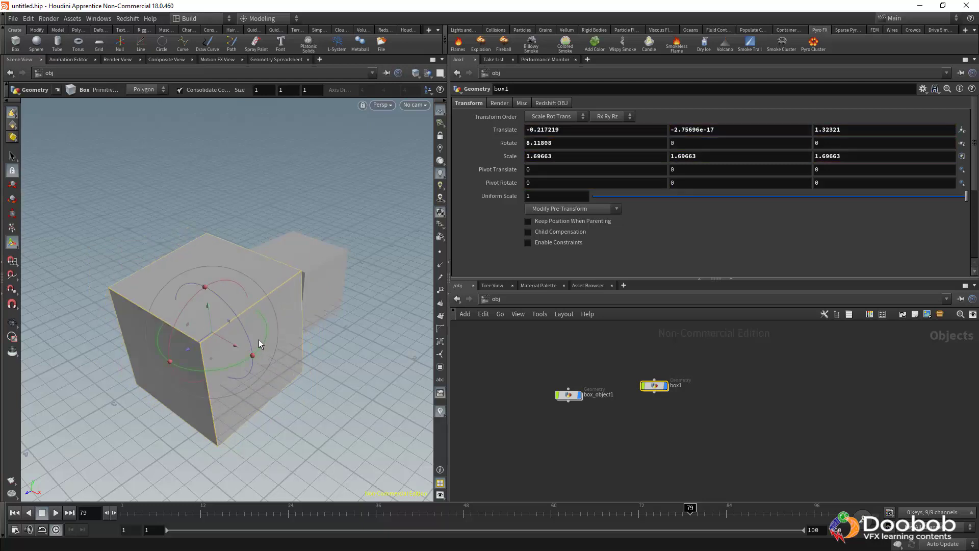
left_click_drag(254, 356, 272, 365)
key("ctrl+z")
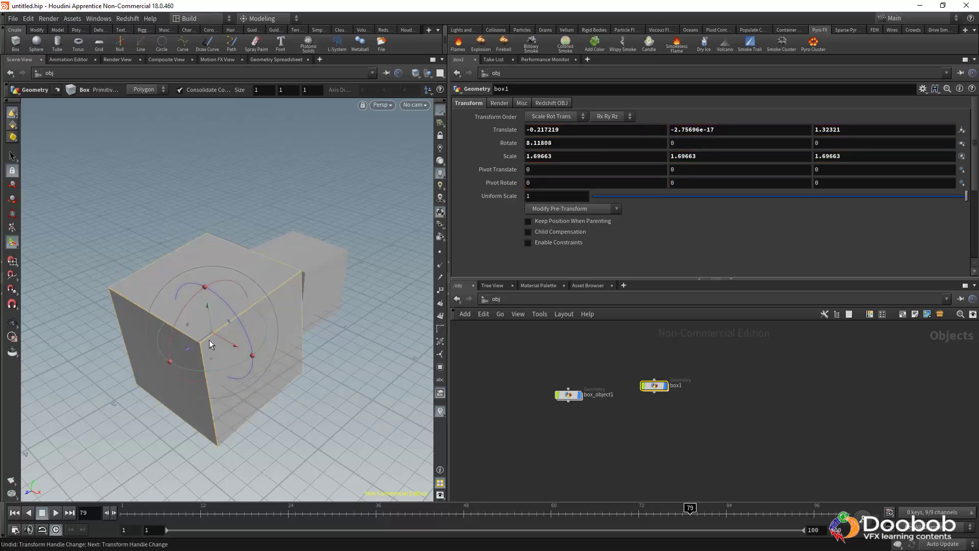
left_click_drag(185, 322, 236, 312)
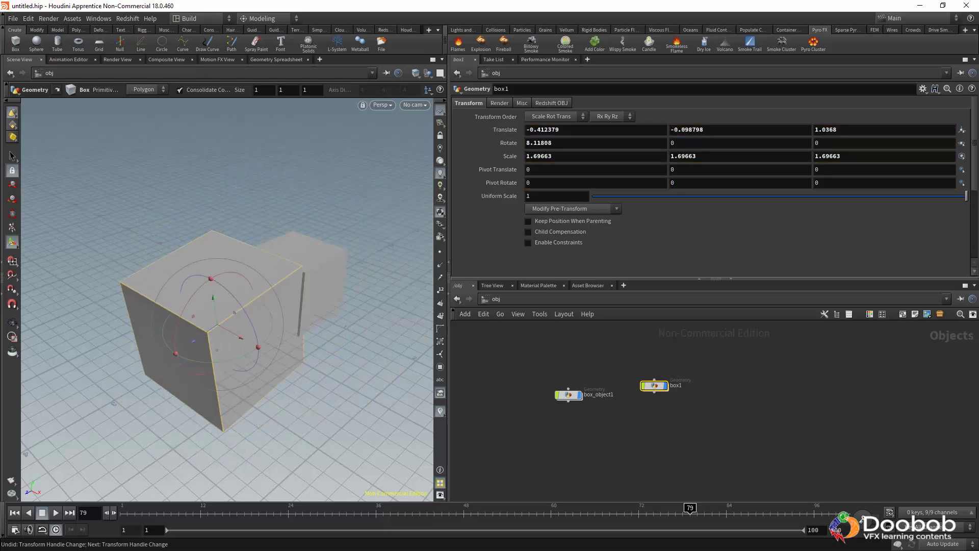
Step: Turn on grid snapping, and move the front box along X to about -1.97
left_click(12, 262)
left_click_drag(242, 340, 138, 305)
key("r")
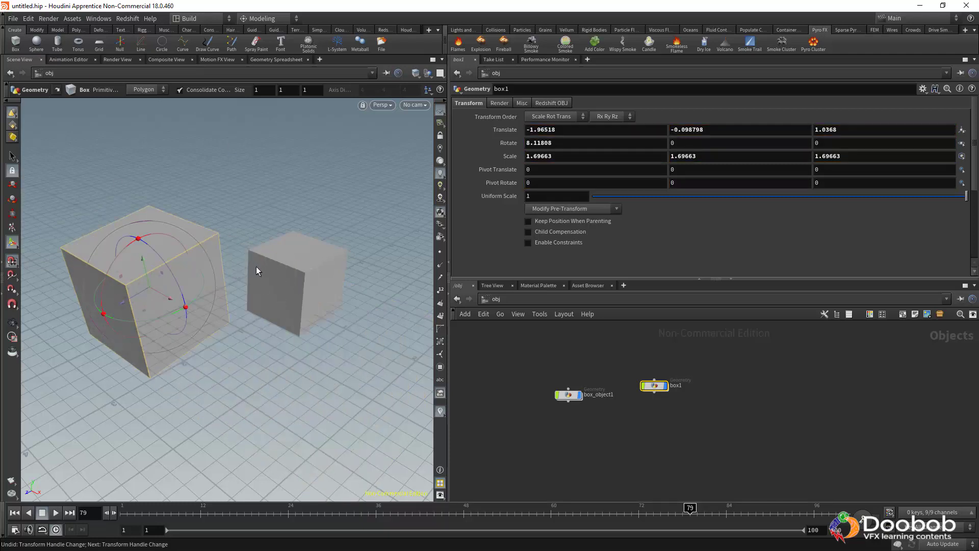
Step: Activate the View tool, and tumble, zoom and dolly the scene view around the two boxes
left_click(13, 322)
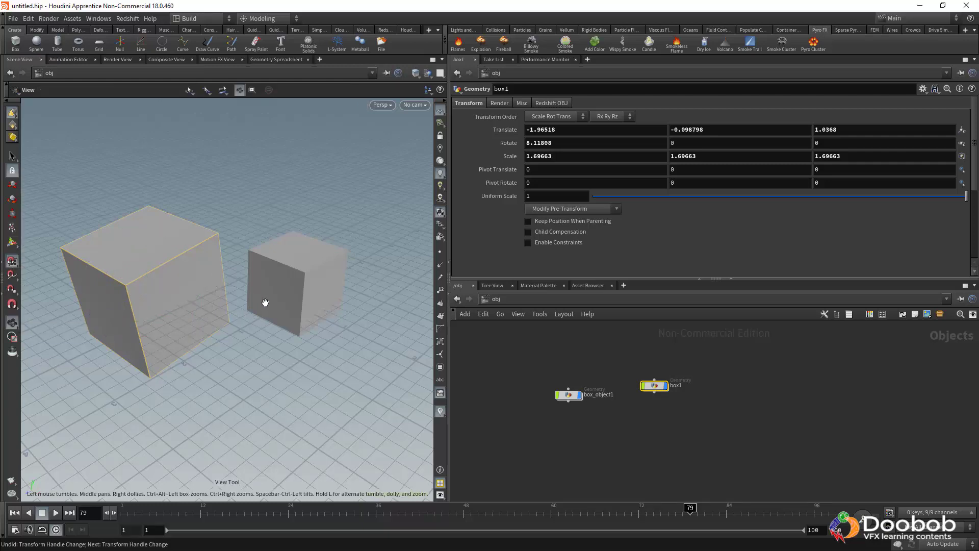
mouse_move(266, 304)
left_mouse_down()
mouse_move(118, 306)
mouse_move(223, 322)
mouse_move(322, 304)
mouse_move(246, 356)
mouse_move(259, 243)
mouse_move(255, 315)
left_mouse_up()
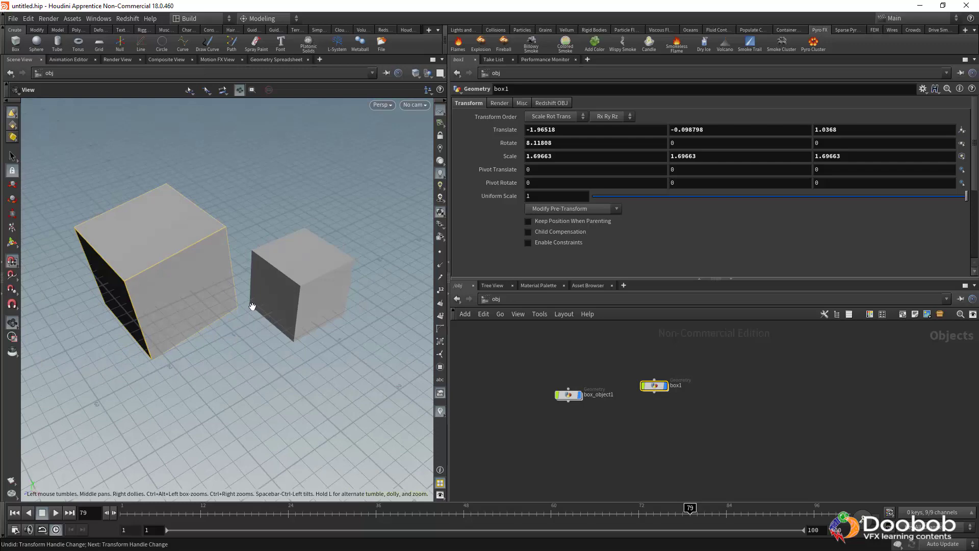
scroll(252, 307, "up", 5)
scroll(252, 306, "down", 6)
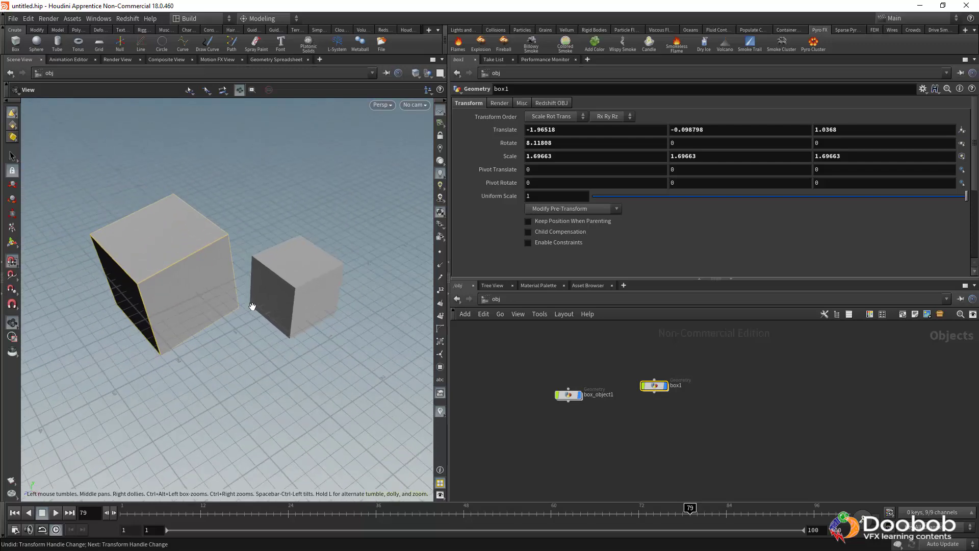
scroll(252, 307, "down", 3)
scroll(252, 306, "up", 3)
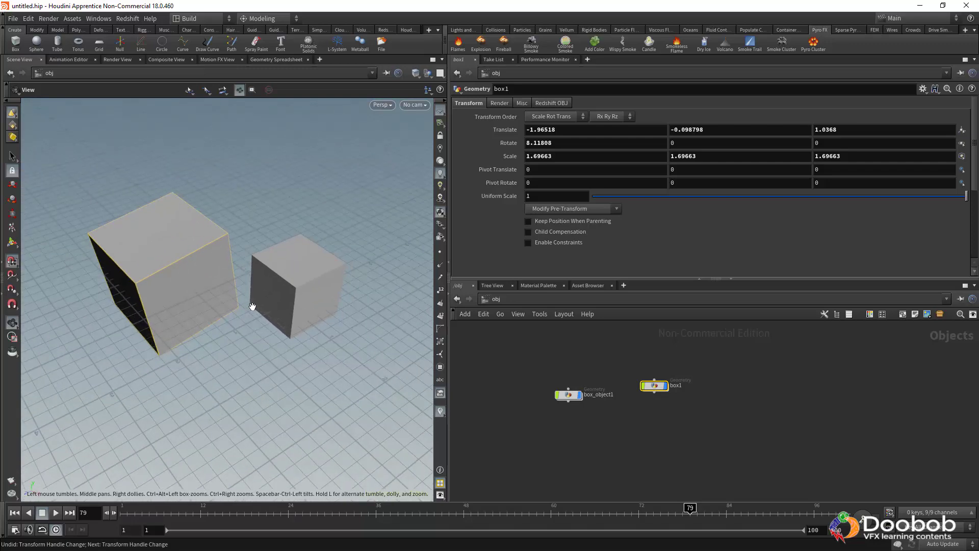
right_click_drag(252, 306, 219, 294)
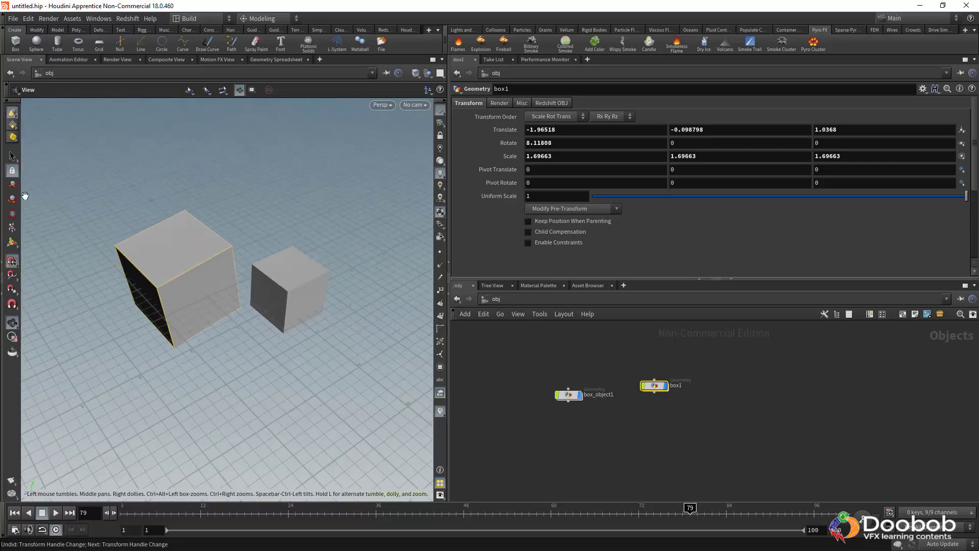
Step: Move the selected larger box along X to 0.6 with grid snapping, and switch between the View and Move tools
key("t")
mouse_move(202, 304)
left_mouse_down()
mouse_move(279, 342)
mouse_move(188, 321)
mouse_move(271, 255)
mouse_move(411, 343)
mouse_move(220, 300)
left_mouse_up()
left_click(12, 322)
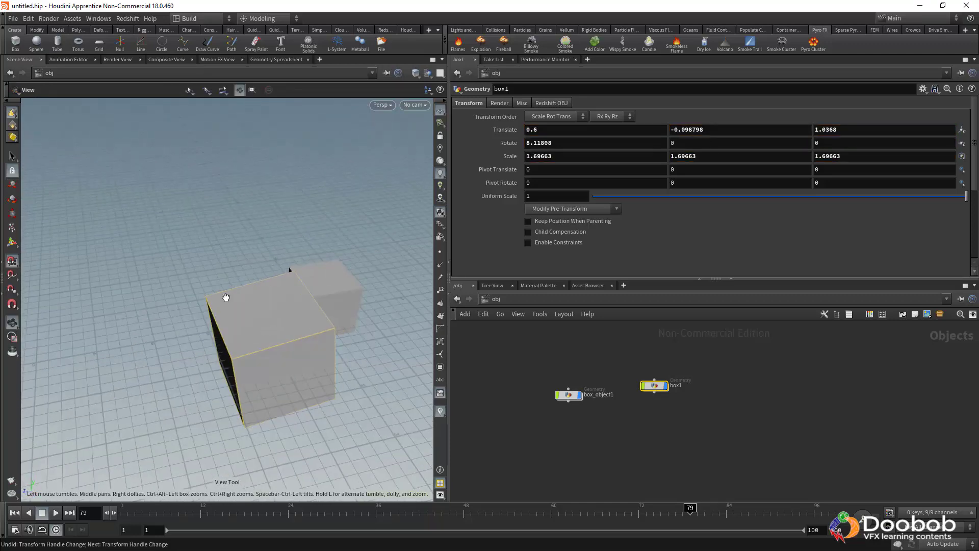
left_click(12, 185)
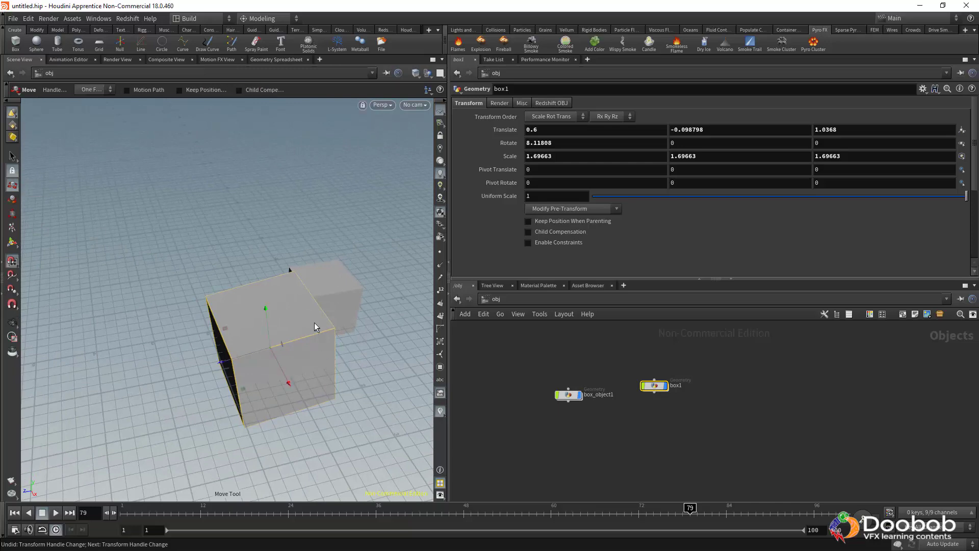
key("Escape")
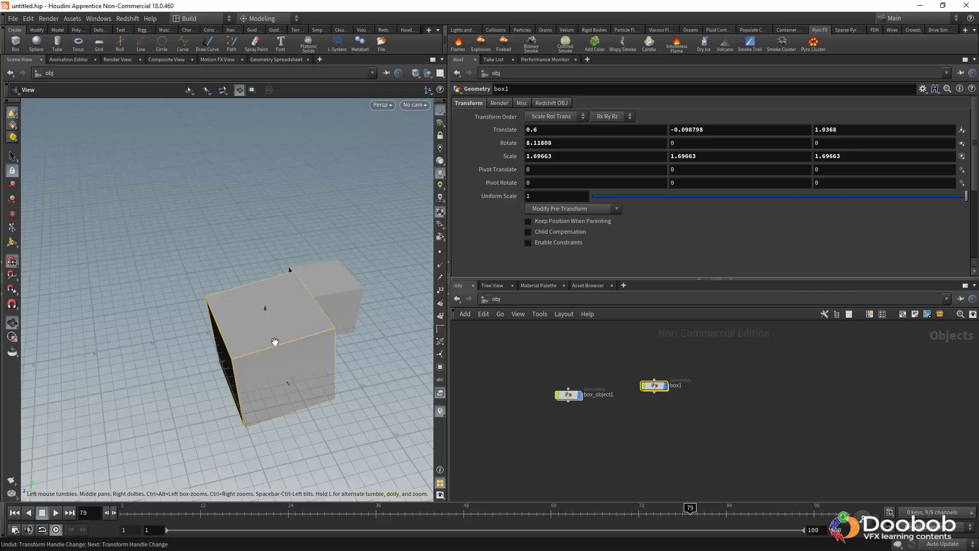
Step: Tumble, dolly and pan the scene view until both boxes are out of frame
left_click_drag(343, 342, 216, 310)
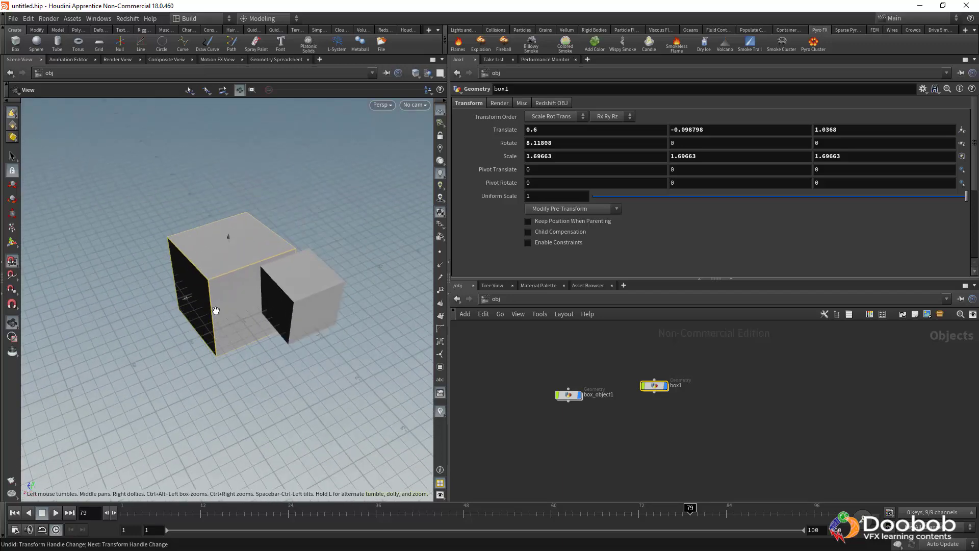
right_click_drag(216, 310, 191, 306)
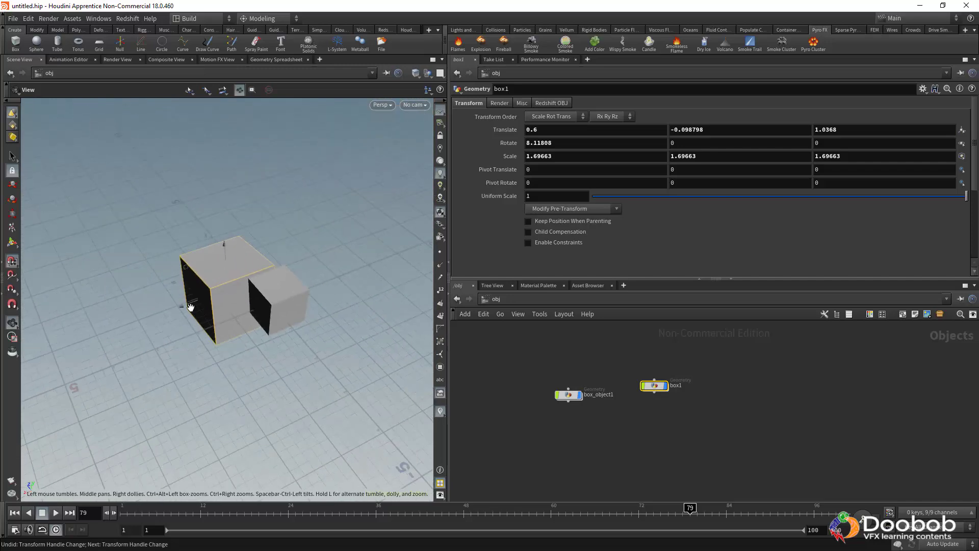
mouse_move(190, 307)
middle_mouse_down()
mouse_move(235, 305)
mouse_move(128, 303)
mouse_move(175, 308)
middle_mouse_up()
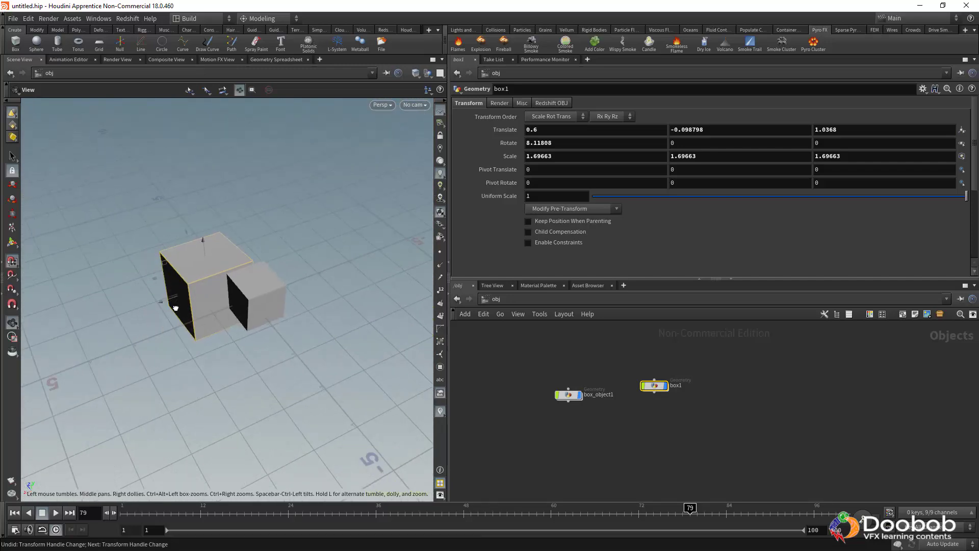
left_click_drag(175, 308, 106, 313)
middle_click_drag(304, 279, 41, 261)
middle_click_drag(231, 291, 189, 285)
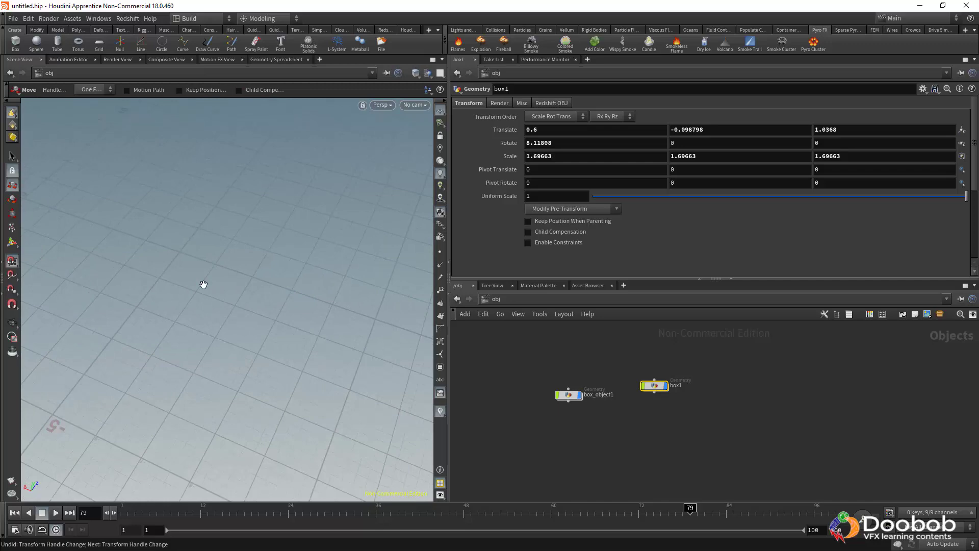
Step: Frame the selected box in the scene view, navigate around it, and return to the Move tool
key("g")
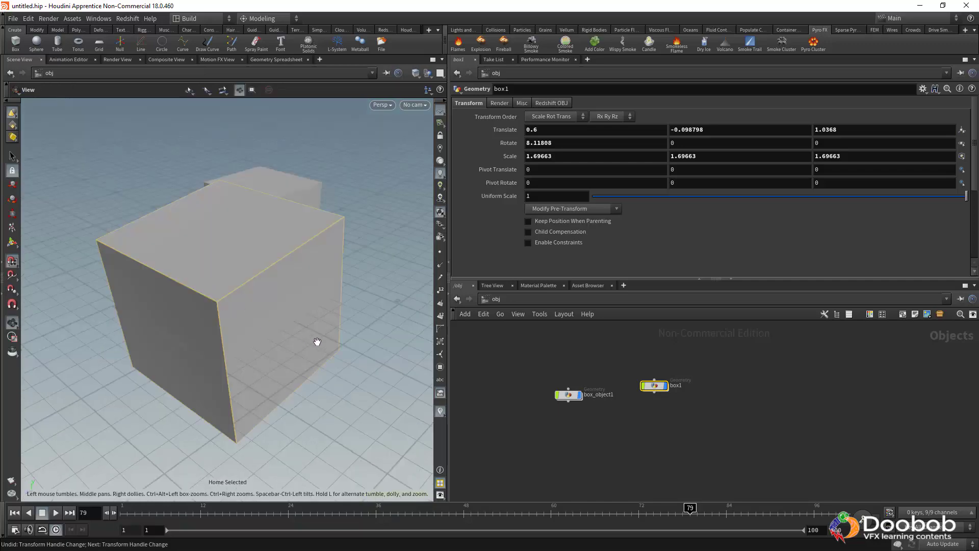
right_click_drag(317, 342, 188, 321)
left_click_drag(189, 322, 304, 304)
right_click_drag(304, 304, 387, 316)
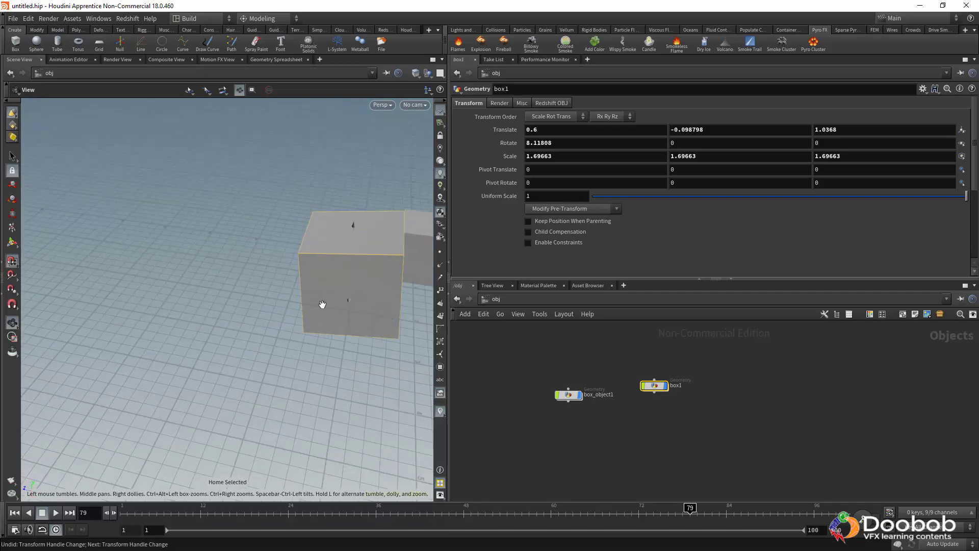
middle_click_drag(323, 305, 225, 304)
right_click_drag(225, 305, 298, 313)
key("t")
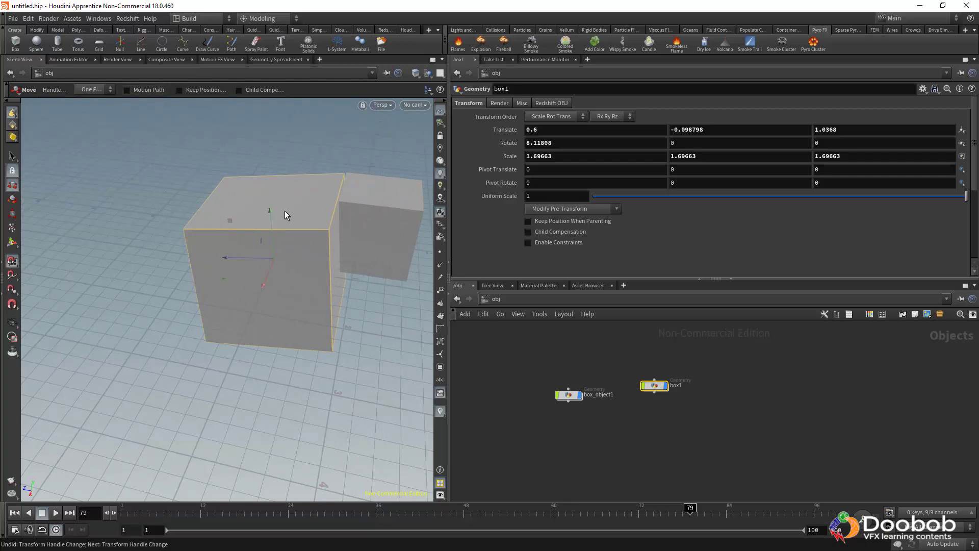
middle_click_drag(285, 248, 244, 280, "alt")
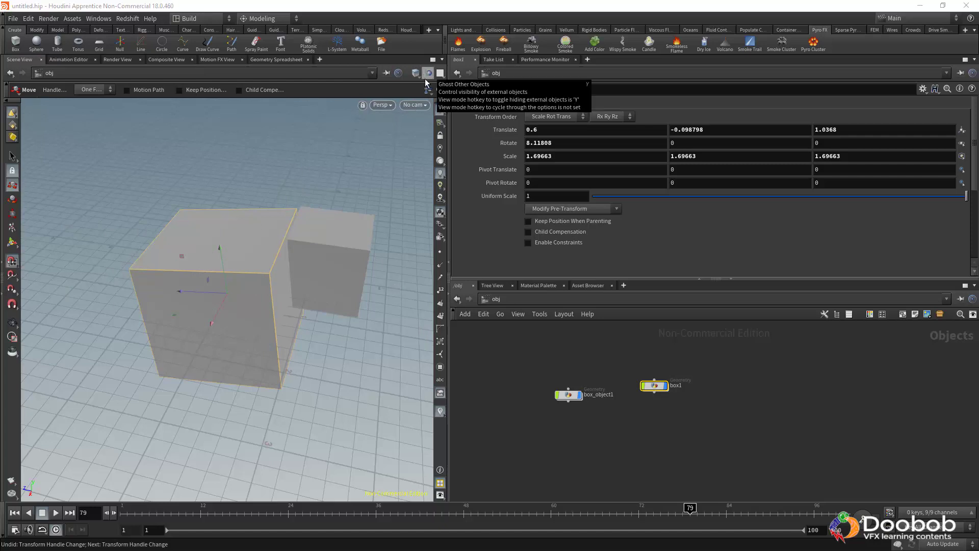
Step: Deselect the box in the network editor, and place the box1 node farther from box_object1
left_click(505, 416)
middle_click_drag(530, 424, 464, 405)
left_click_drag(590, 370, 686, 370)
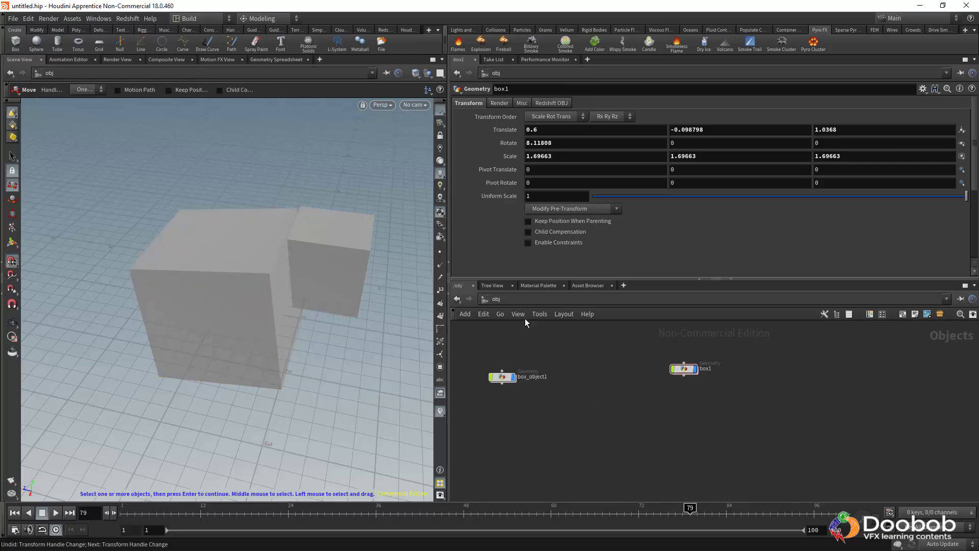
middle_click_drag(620, 366, 698, 391)
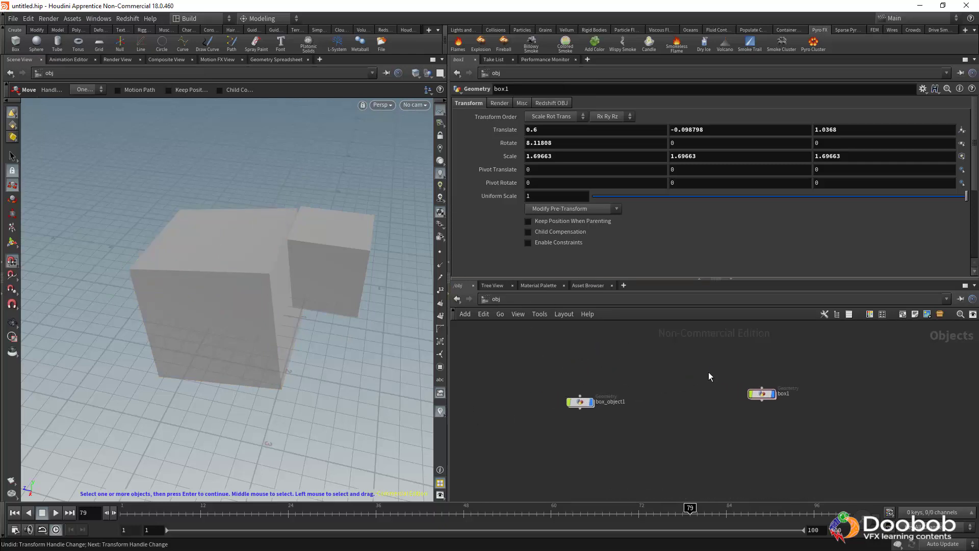
middle_click_drag(578, 351, 529, 348)
scroll(567, 356, "up", 2)
middle_click_drag(565, 390, 583, 381)
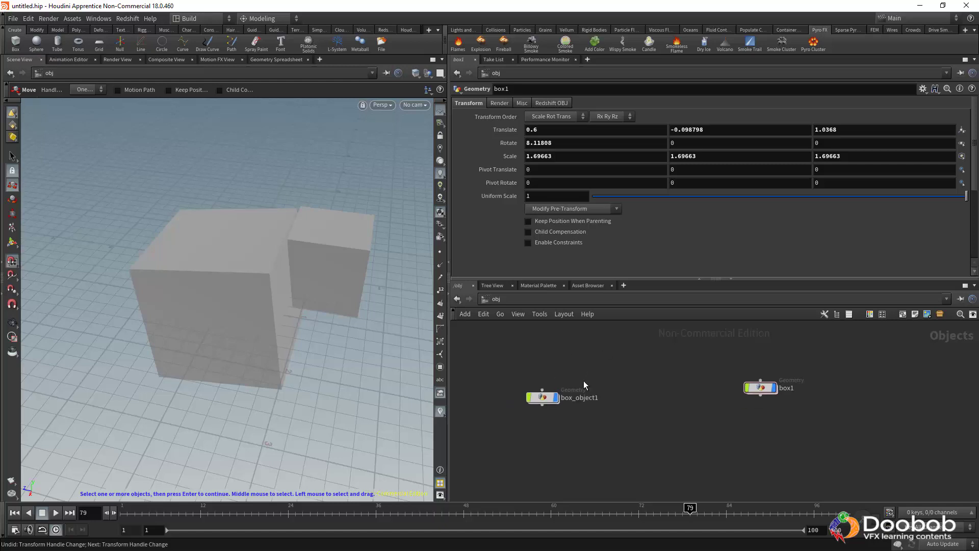
Step: Select box_object1 and enter its geometry network, and reposition the box1 node inside it
left_click(544, 398)
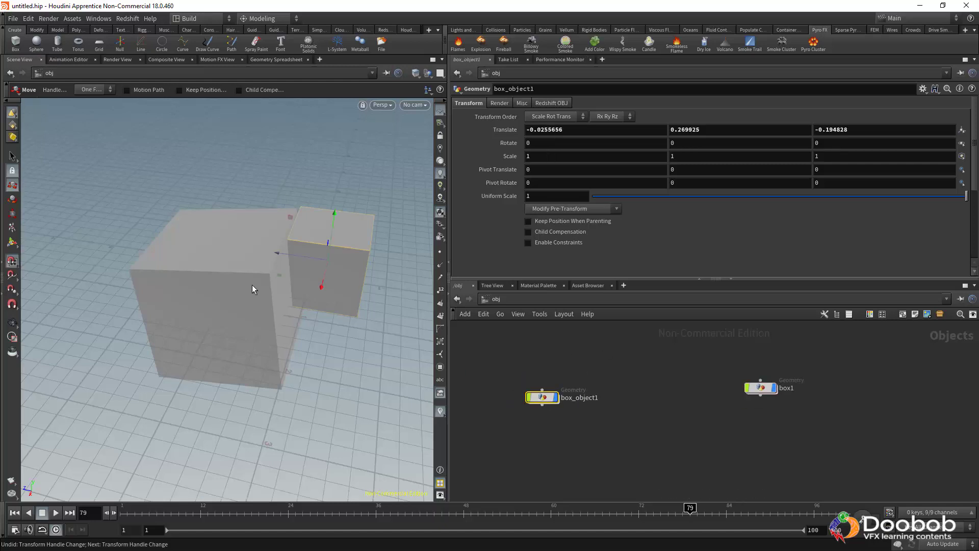
double_click(546, 398)
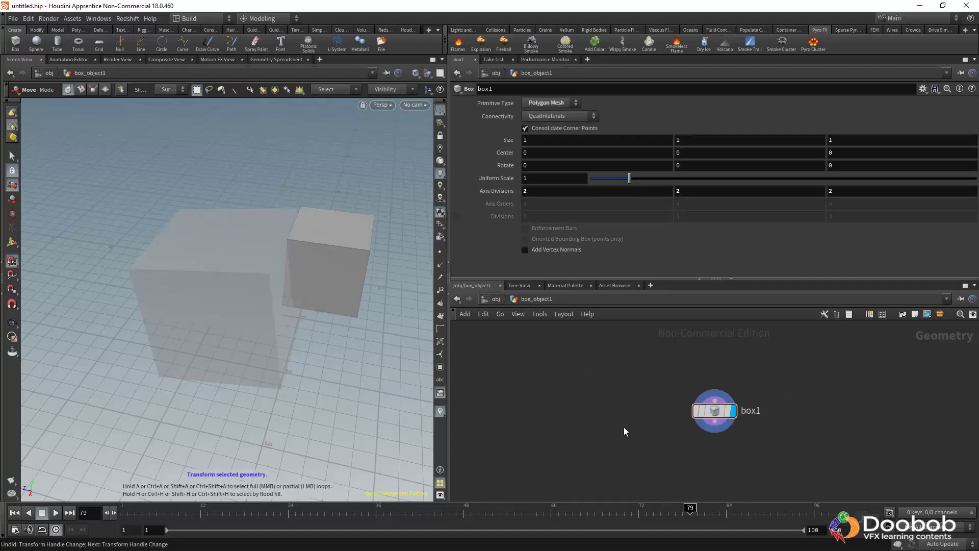
mouse_move(562, 374)
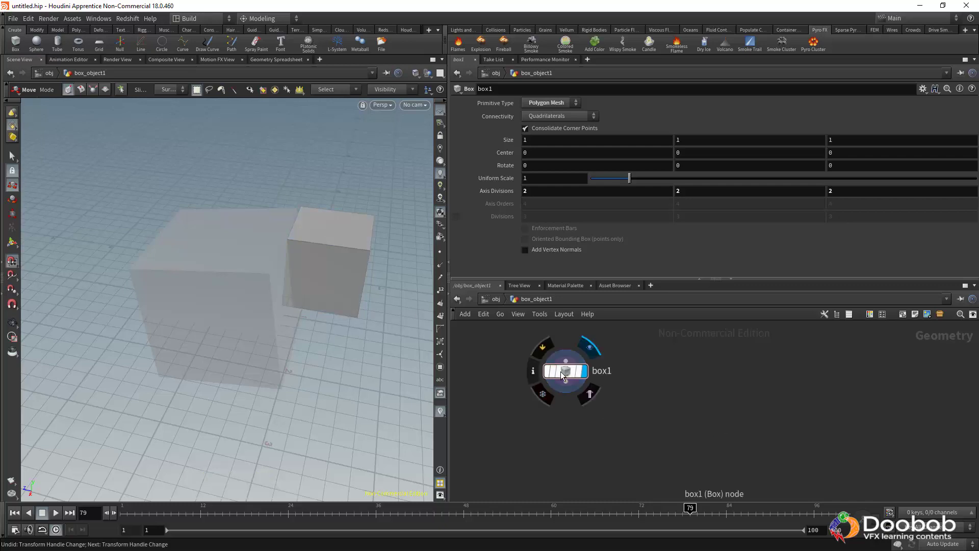
left_click_drag(561, 372, 536, 386)
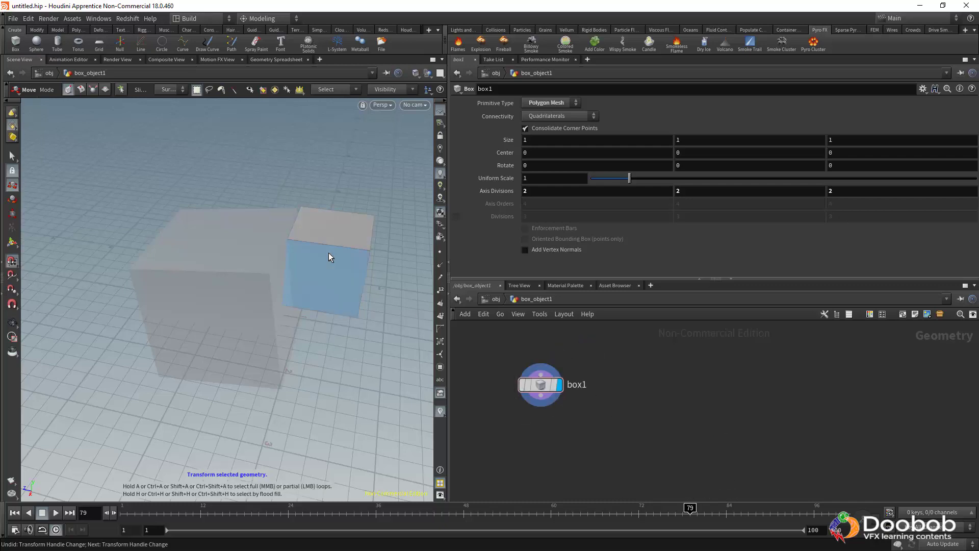
Step: Go up to the object level and back inside box_object1, and repeat this round trip once
left_click(490, 299)
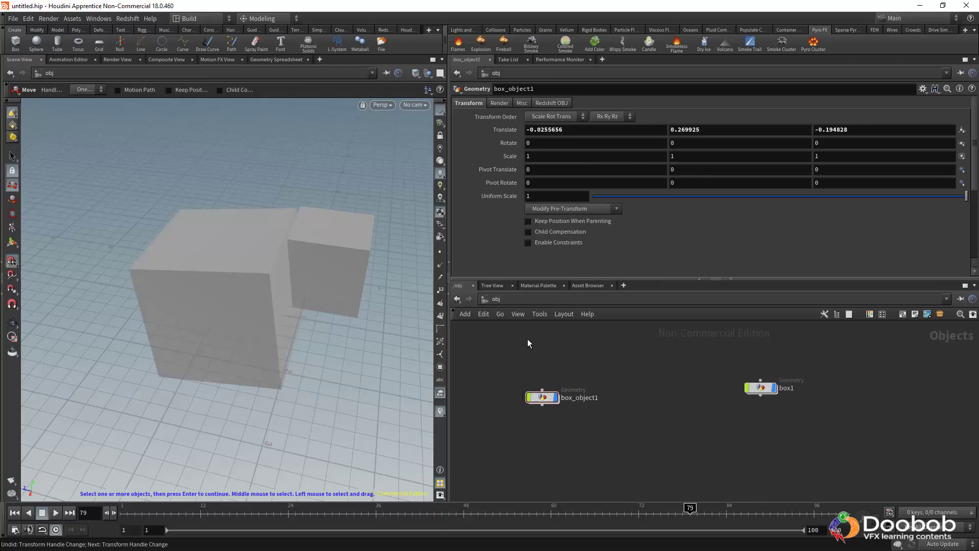
double_click(544, 398)
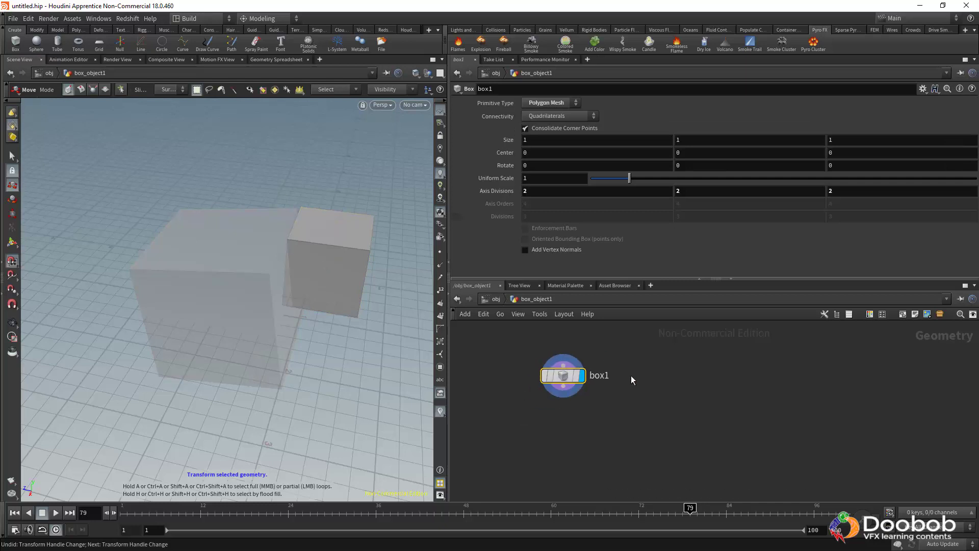
key("u")
double_click(541, 398)
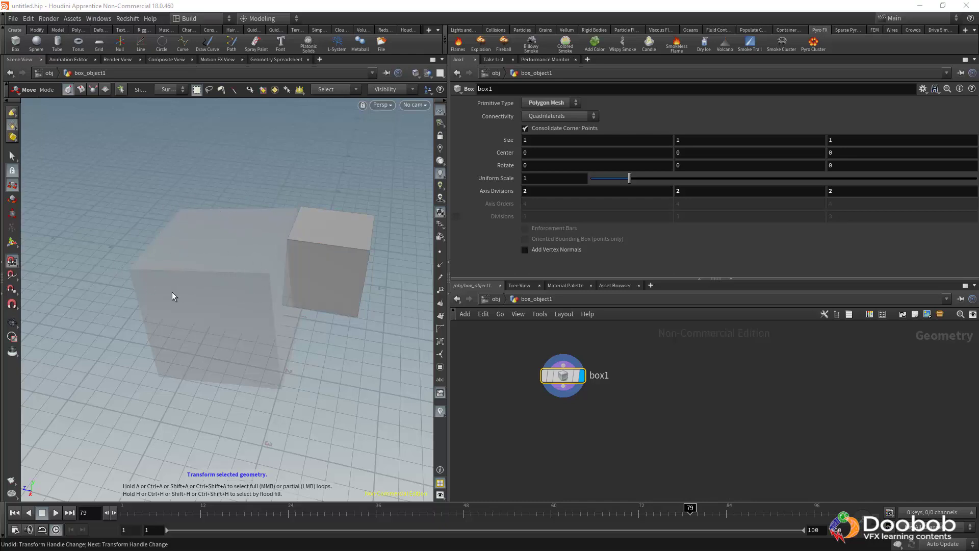
Step: Go up to the object level and back into box_object1, and set the scene view to Hide Other Objects
left_click(494, 299)
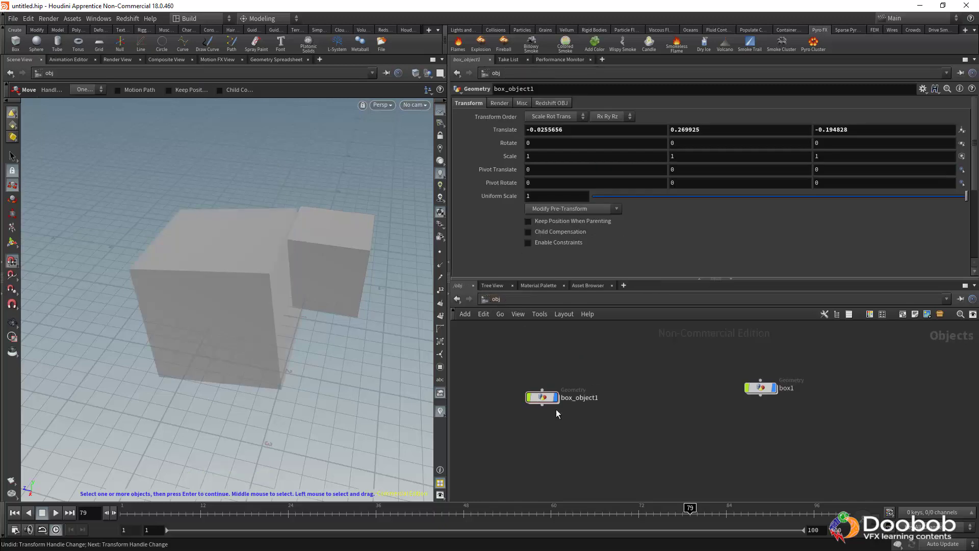
double_click(542, 397)
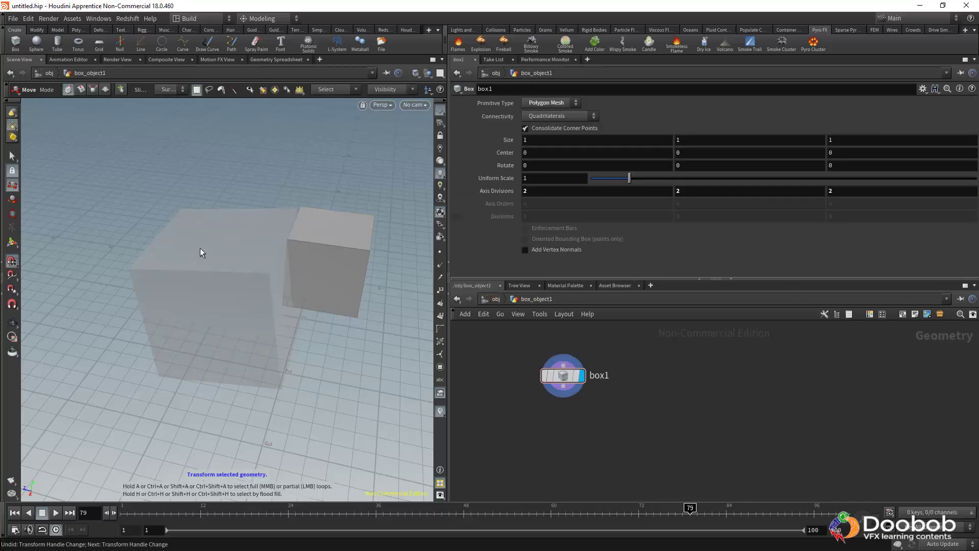
left_click(428, 73)
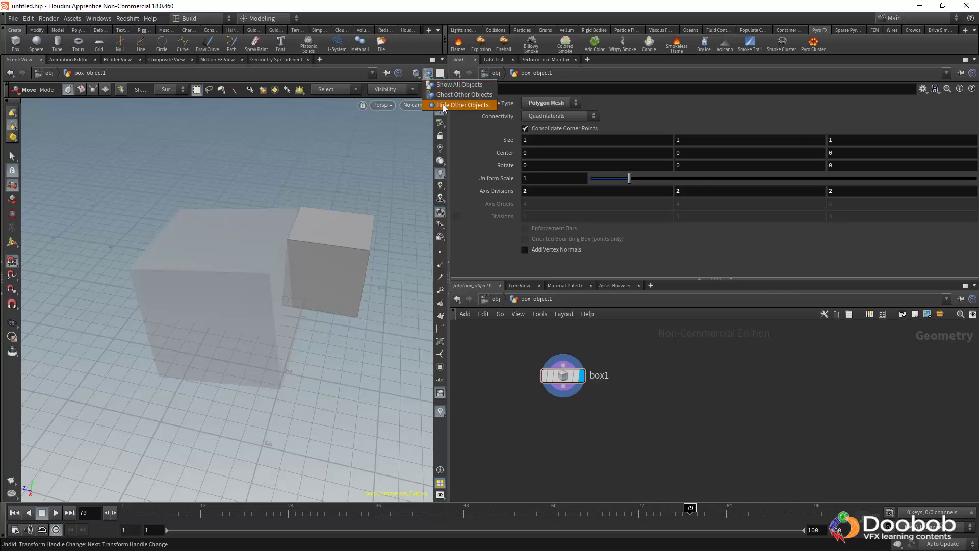
left_click(459, 104)
middle_click_drag(638, 422, 658, 458)
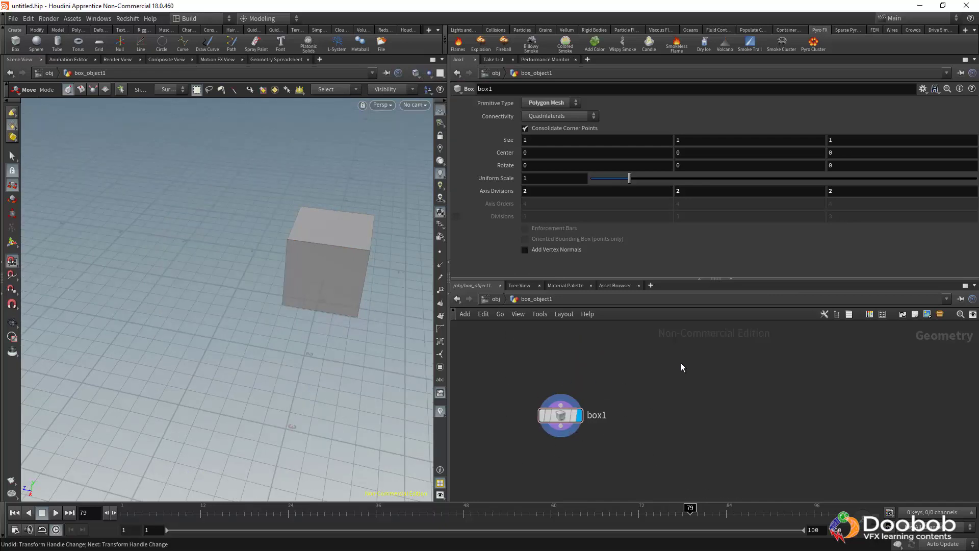
Step: At the object level, turn the display flag of box_object1 off and on again, and do the same for box1
left_click(496, 299)
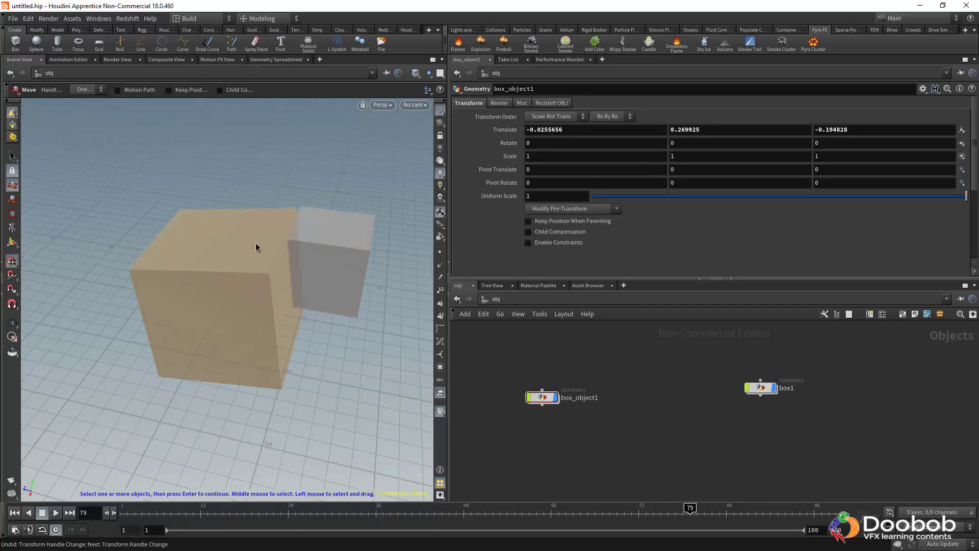
scroll(578, 375, "up", 4)
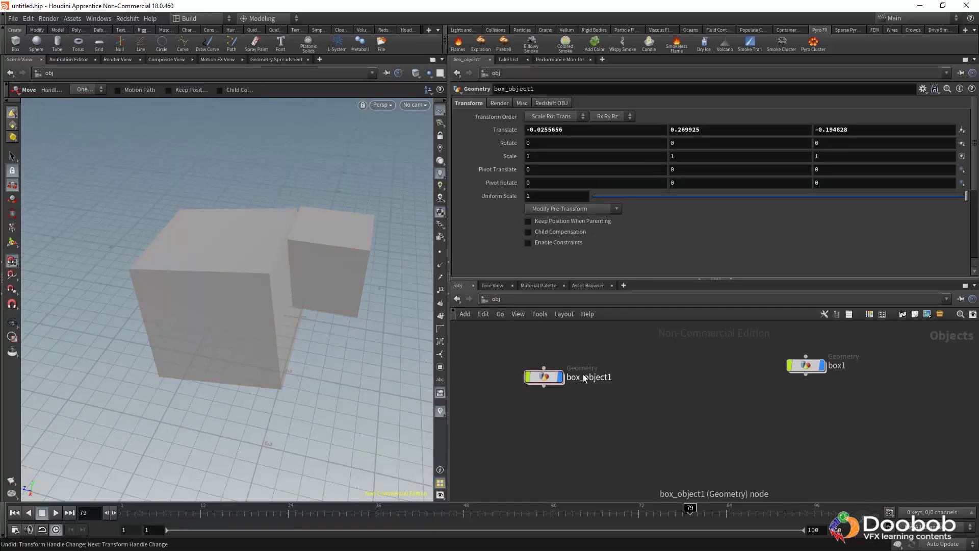
left_click(553, 379)
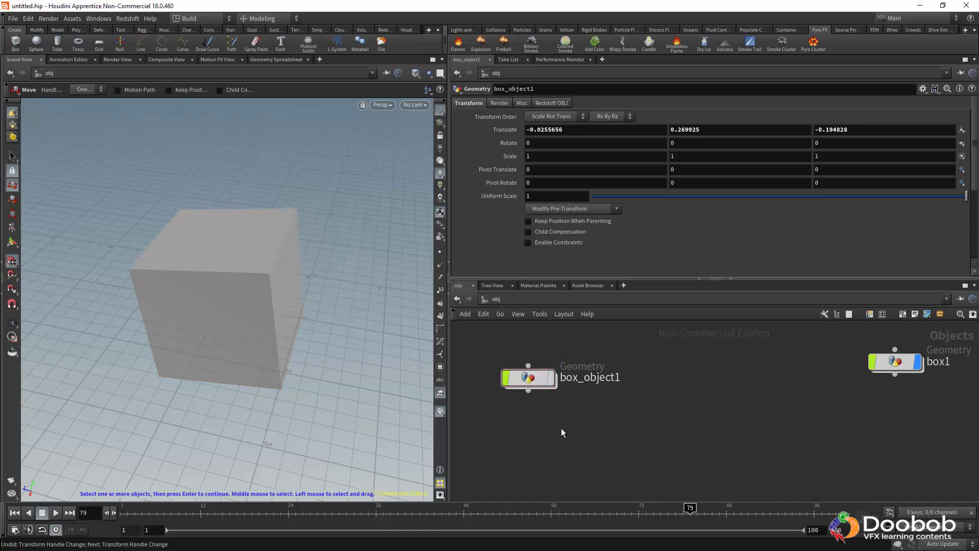
left_click(551, 378)
middle_click_drag(901, 348, 844, 367)
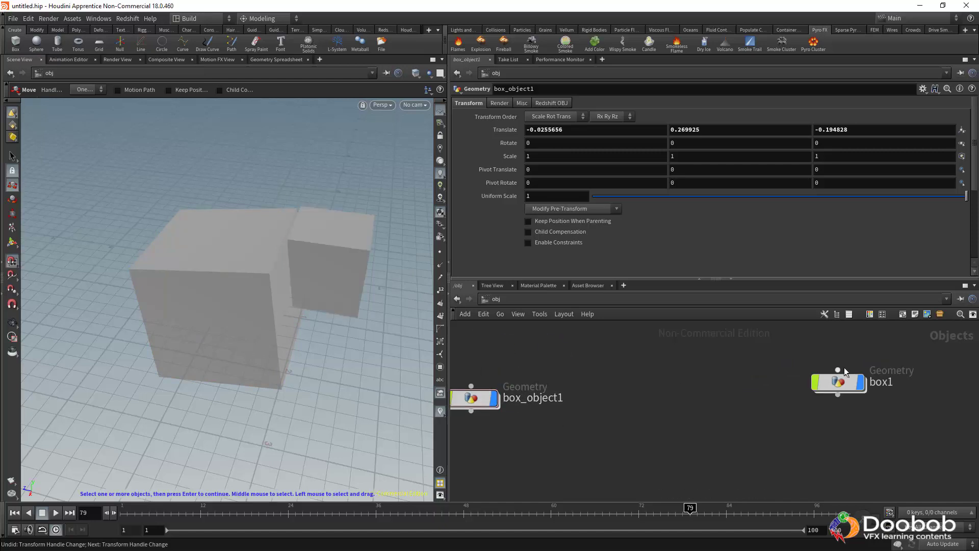
left_click(862, 383)
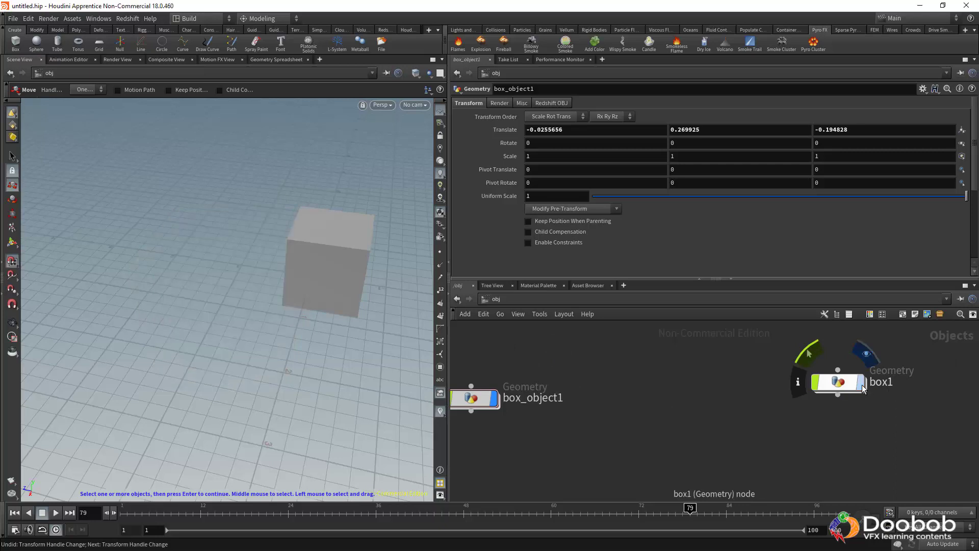
left_click(862, 384)
middle_click_drag(800, 410, 885, 412)
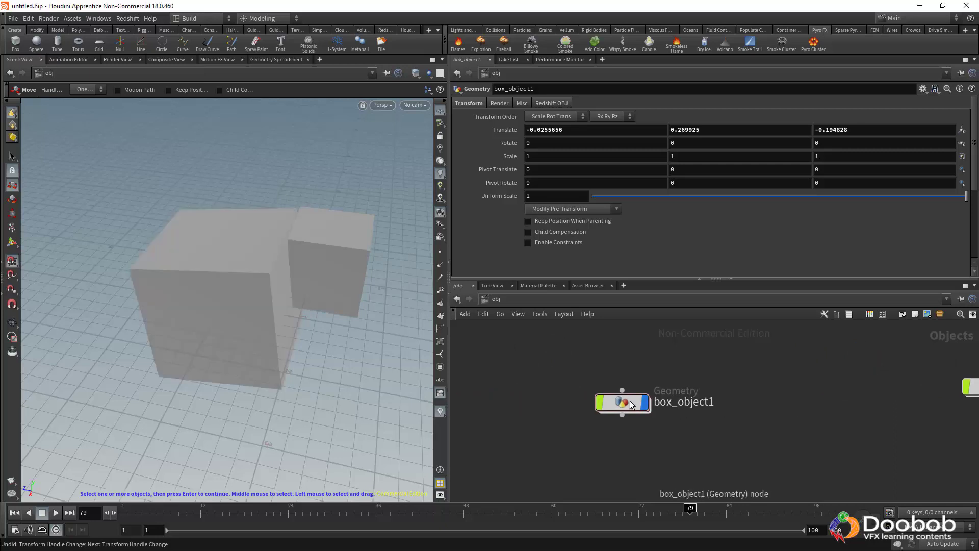
Step: Enter box_object1's geometry network and orbit, pan and zoom around its isolated box in the scene view
left_click(623, 403)
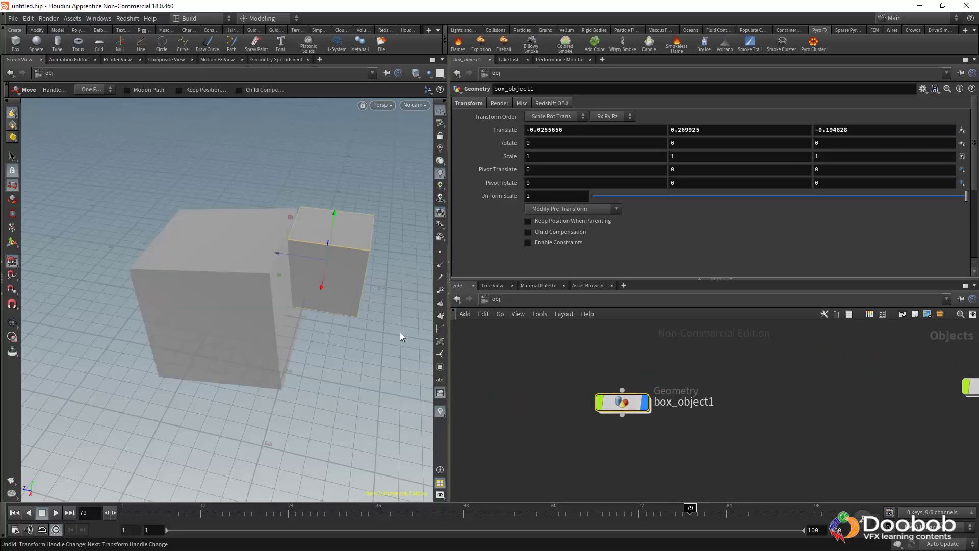
double_click(634, 404)
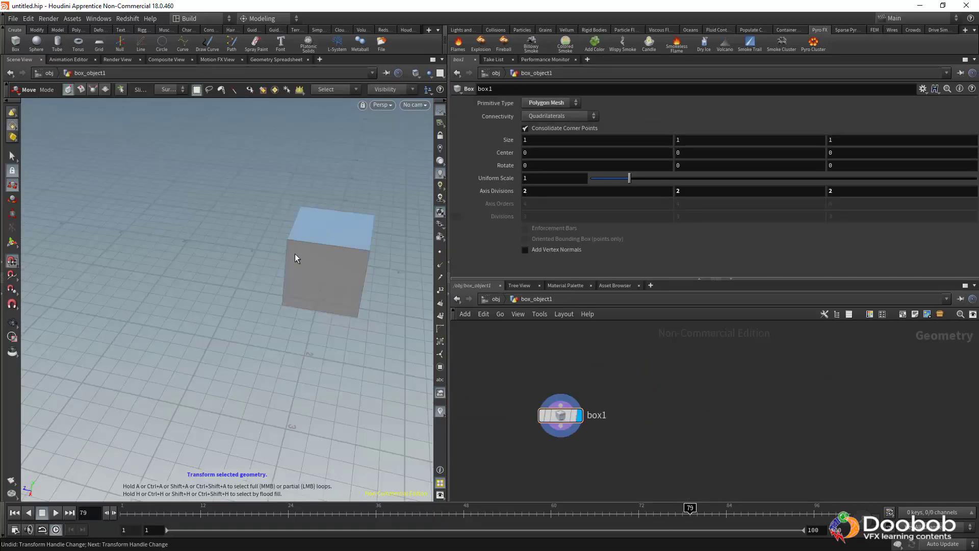
left_click_drag(291, 253, 269, 256, "alt")
middle_click_drag(268, 256, 201, 262, "alt")
left_click_drag(236, 274, 197, 260, "alt")
right_click_drag(197, 260, 339, 287, "alt")
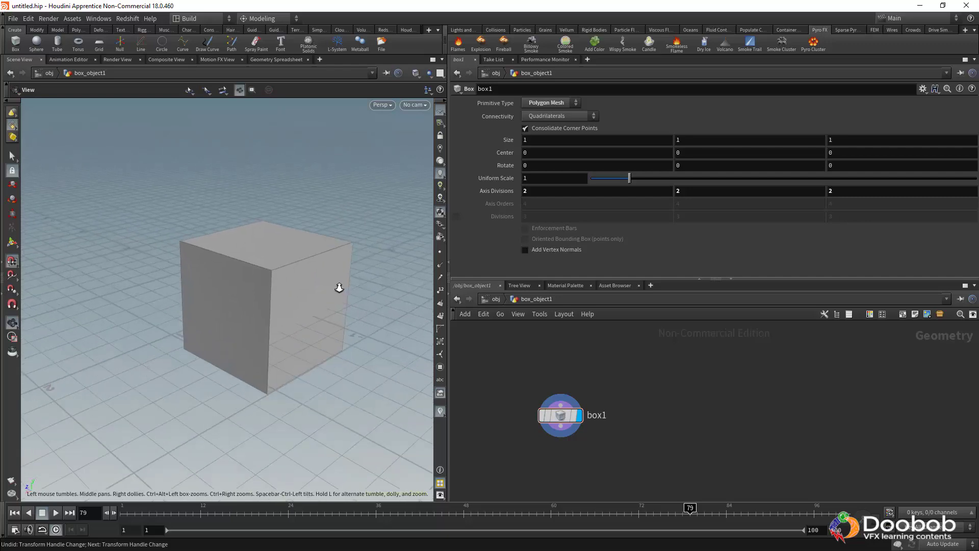
middle_click_drag(291, 282, 247, 251, "alt")
left_click_drag(247, 251, 326, 266, "alt")
right_click_drag(184, 283, 152, 278, "alt")
middle_click_drag(265, 306, 331, 303, "alt")
right_click_drag(255, 306, 214, 305, "alt")
left_click_drag(214, 305, 323, 301, "alt")
Step: Enlarge the network editor by shrinking the parameter pane, and bring the box1 node into comfortable view
middle_click_drag(512, 498, 544, 437)
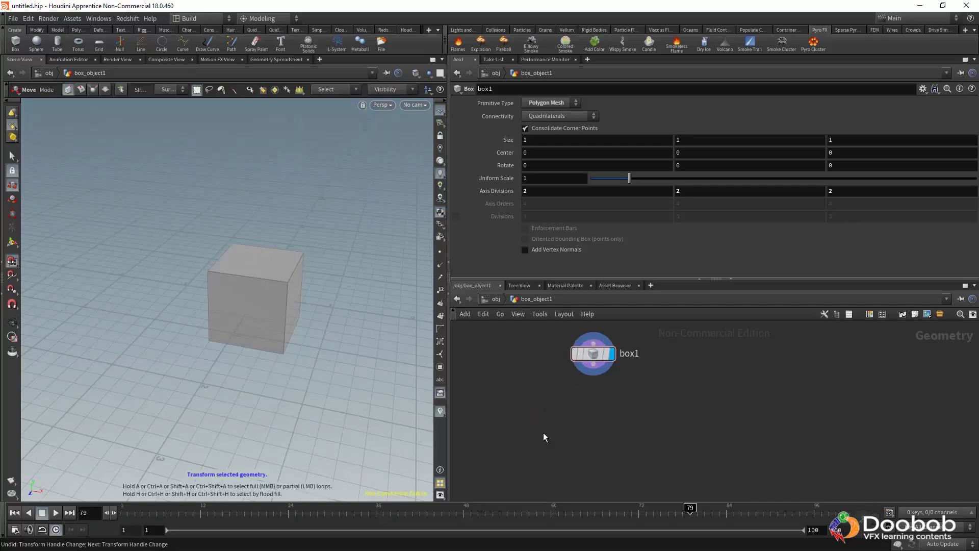
left_click_drag(562, 278, 562, 241)
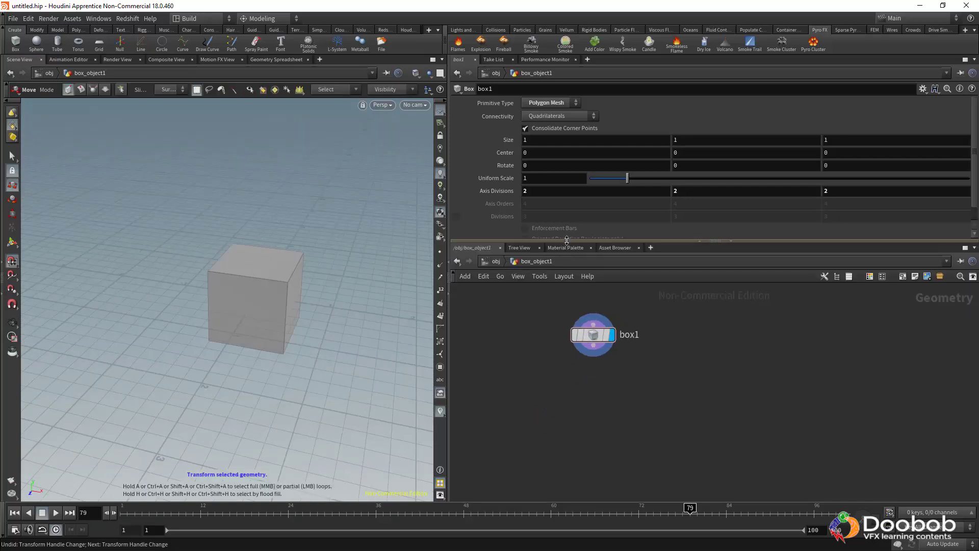
middle_click_drag(678, 346, 648, 386)
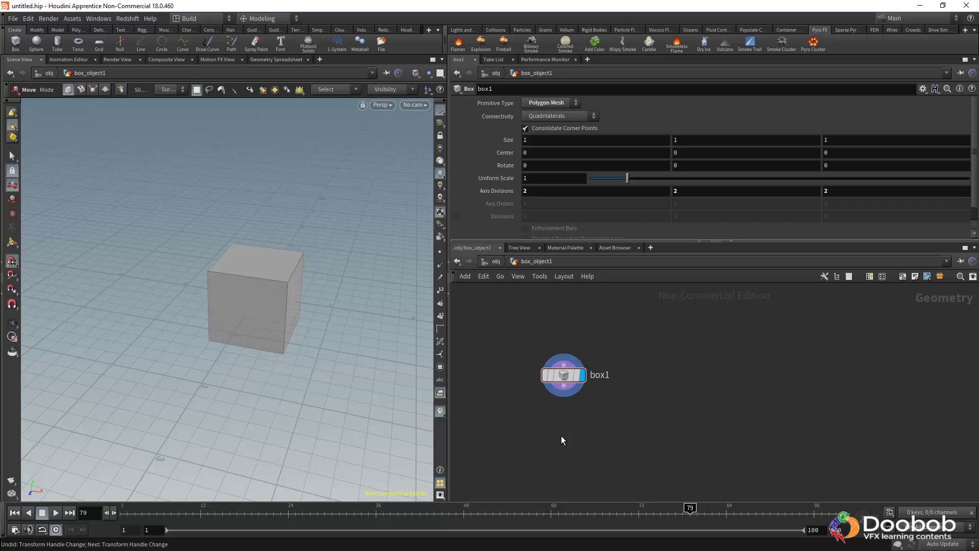
Step: Browse the operator categories available for adding nodes, and show the Modify shelf tools for comparison
key("Tab")
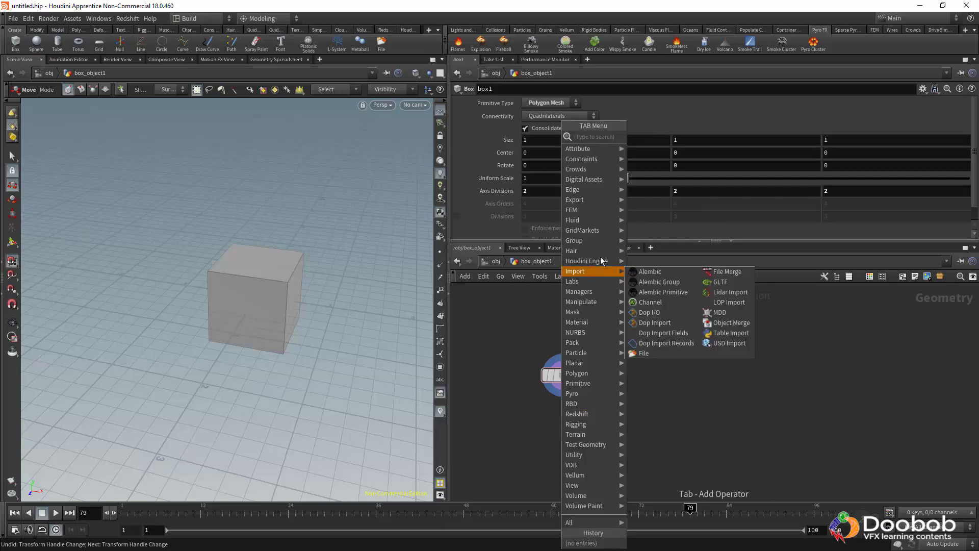
mouse_move(591, 148)
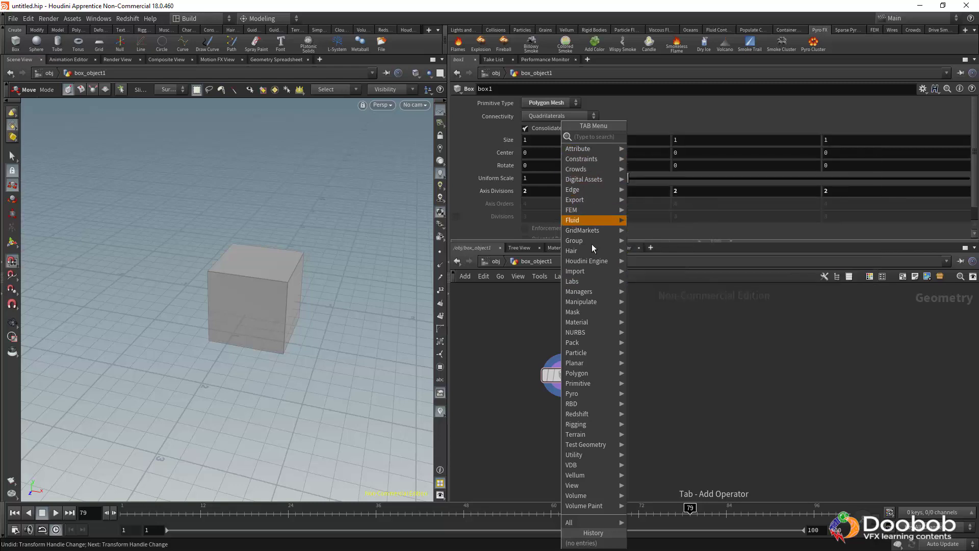
left_click(681, 360)
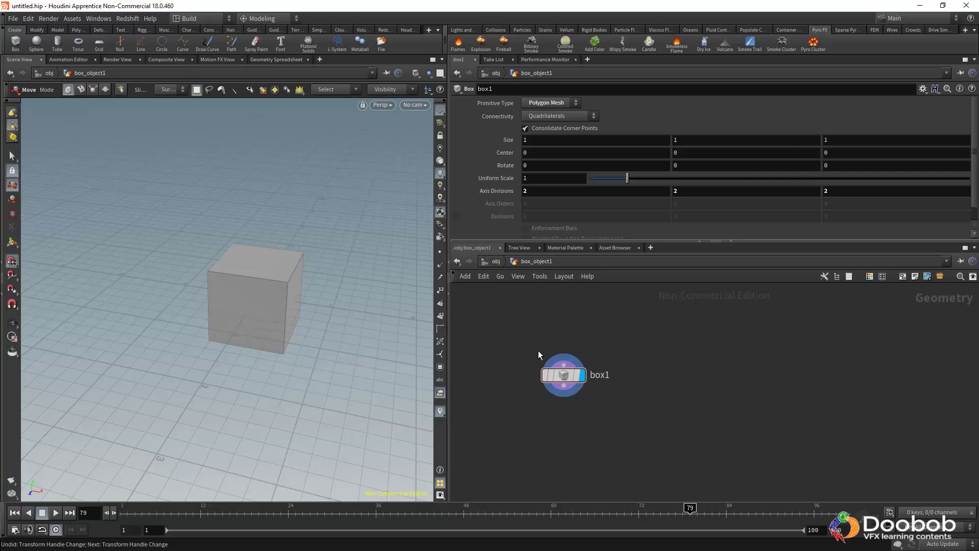
key("Tab")
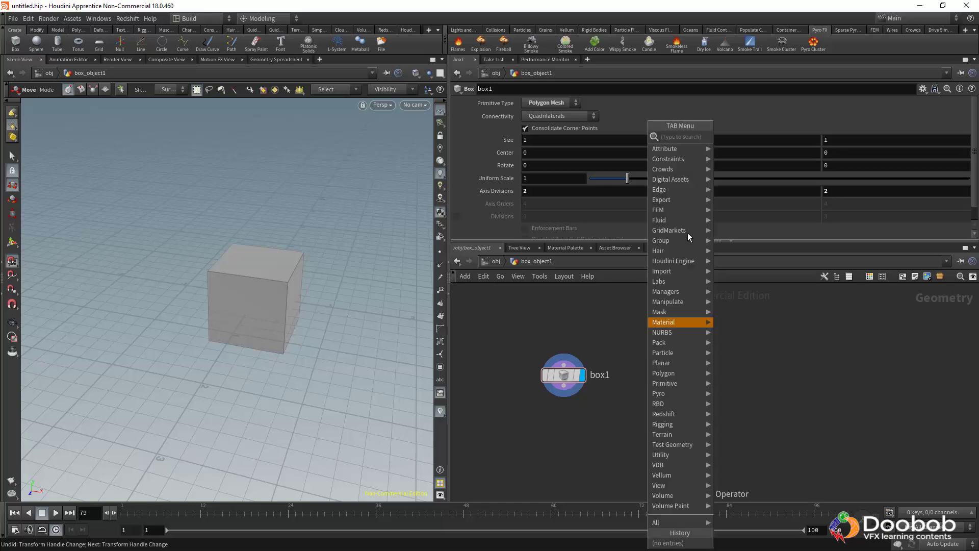
mouse_move(687, 152)
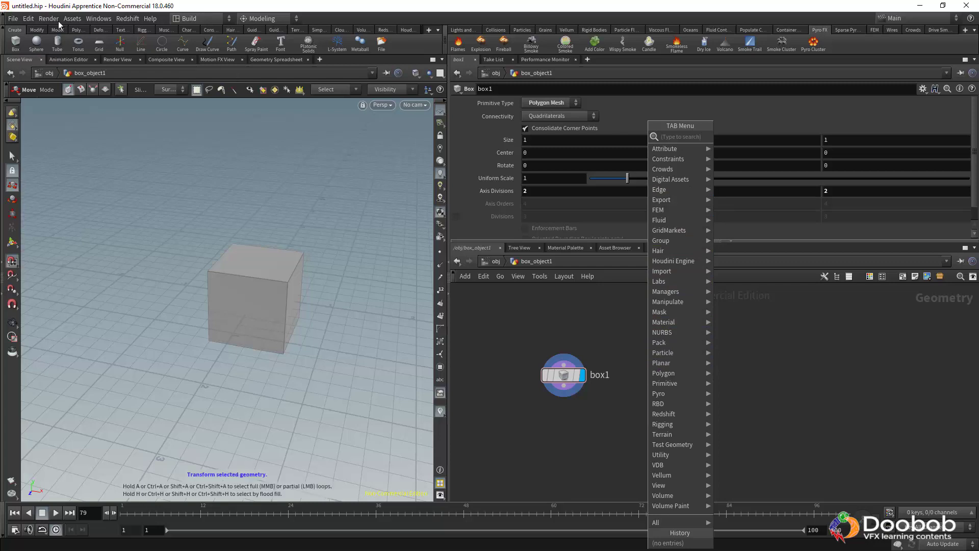
left_click(37, 31)
left_click(37, 30)
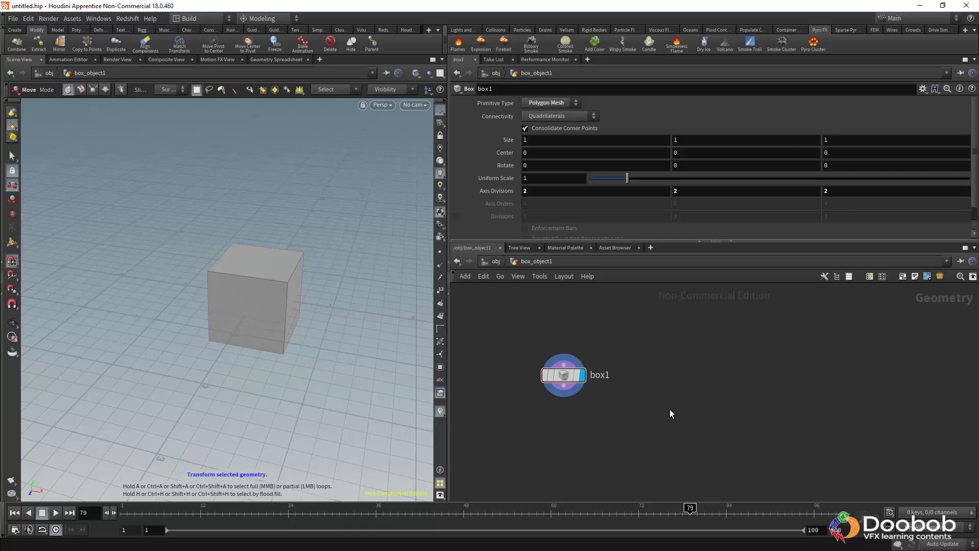
Step: Search the operators for "du" and place a Duplicate node below box1
key("Tab")
middle_click_drag(638, 418, 666, 405)
key("Tab")
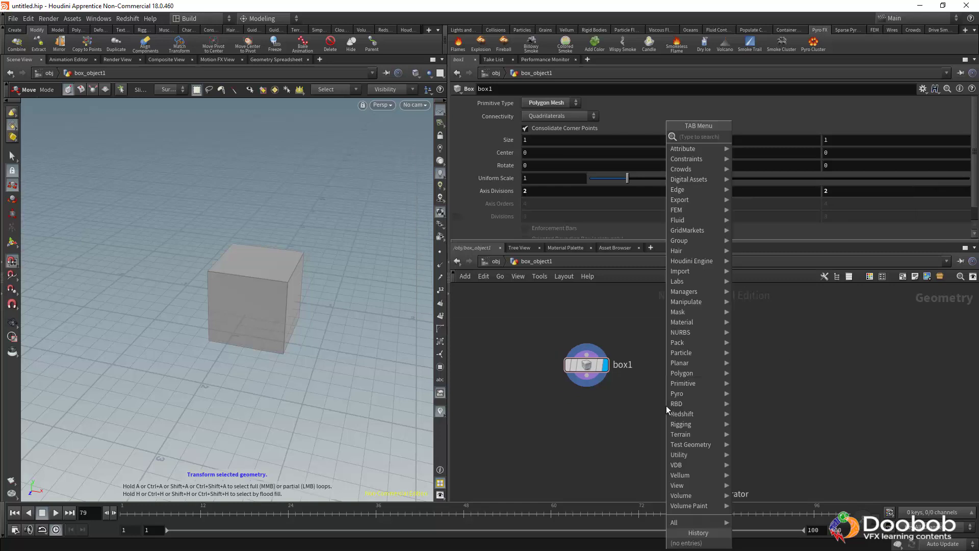
type("du")
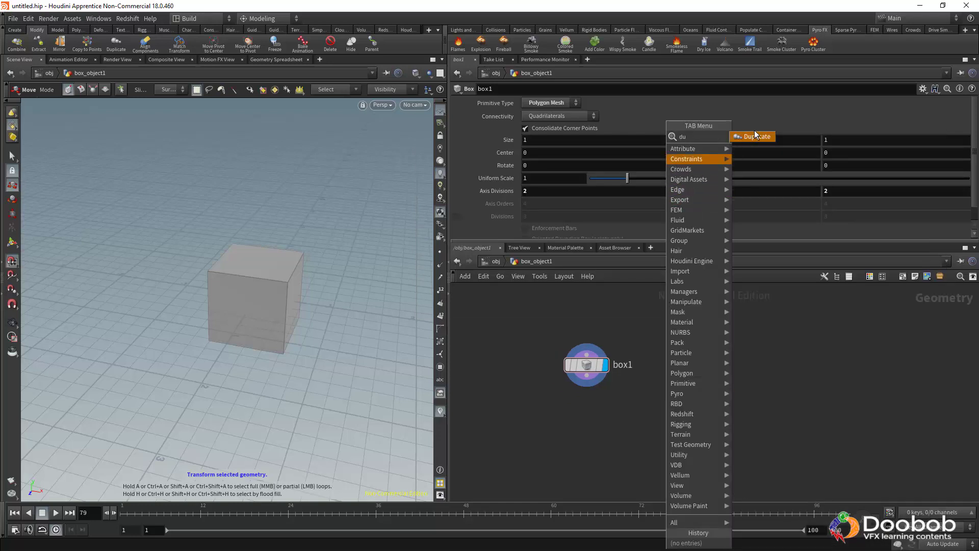
left_click(755, 136)
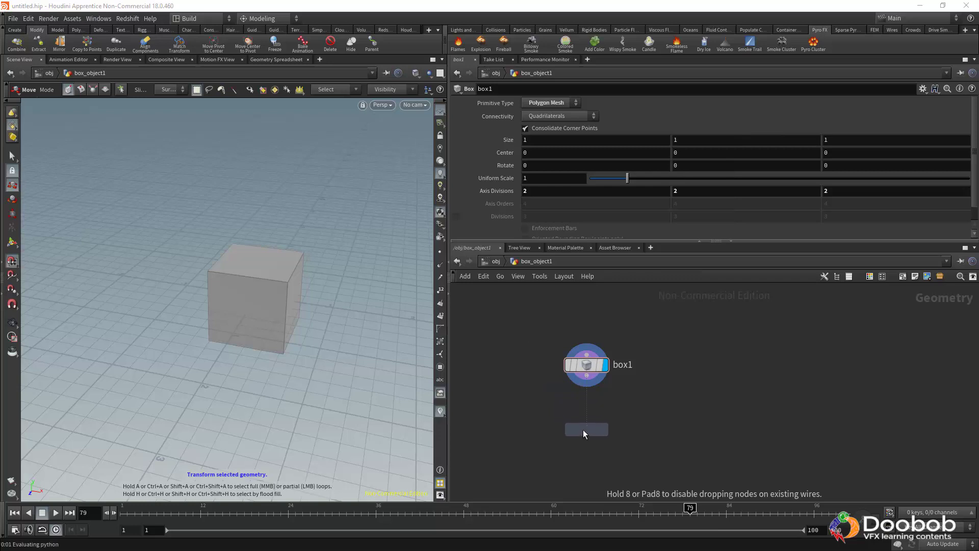
left_click(583, 429)
Step: Connect box1's output to the input of the copy1 node, and set the display and render flags on copy1
left_click(587, 376)
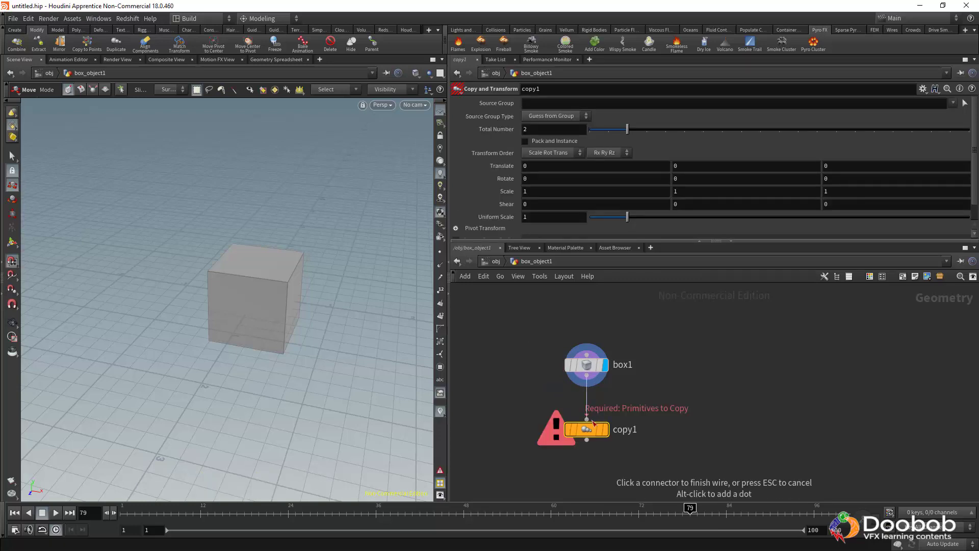
left_click(593, 421)
mouse_move(602, 365)
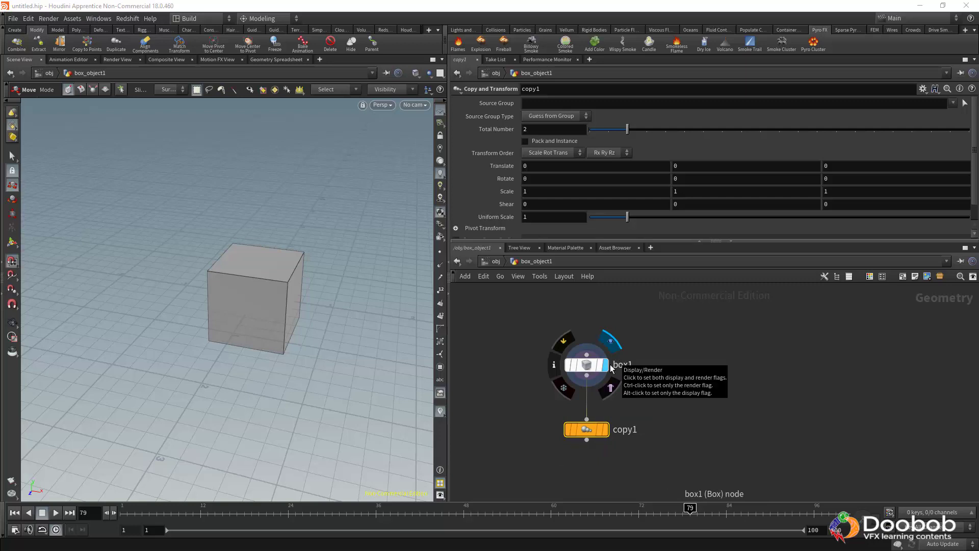
left_click(606, 429)
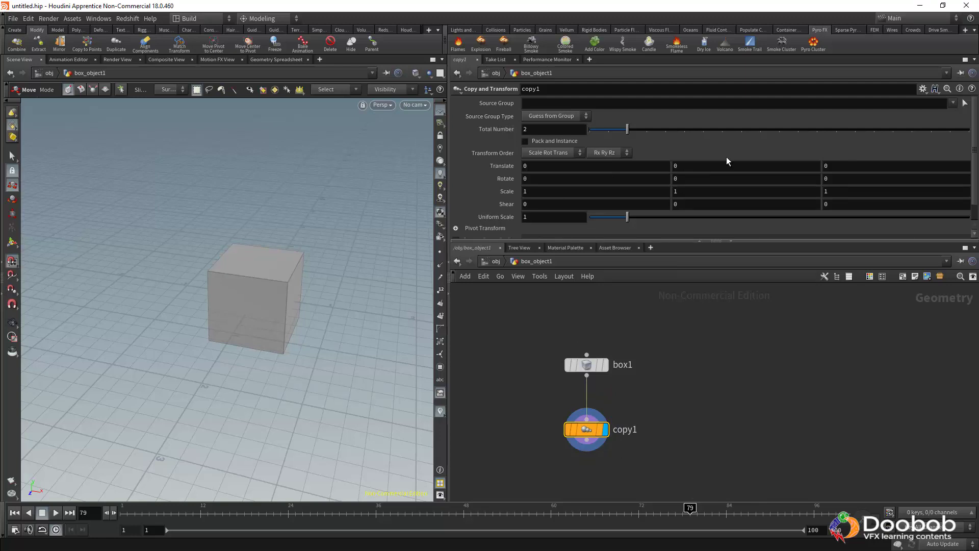
Step: Set the Y translation of the copy1 node to -1.1
middle_click_drag(704, 167, 649, 166)
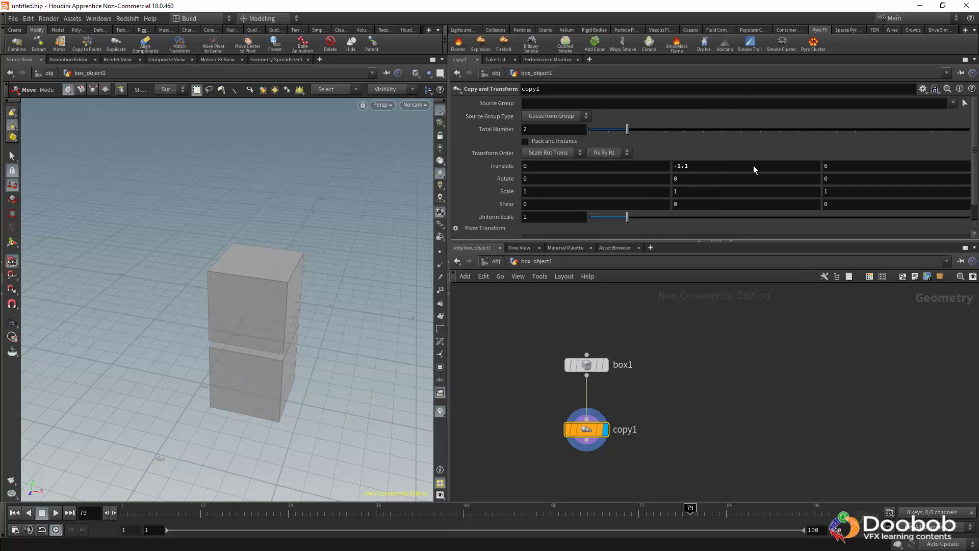
middle_click_drag(753, 165, 758, 185)
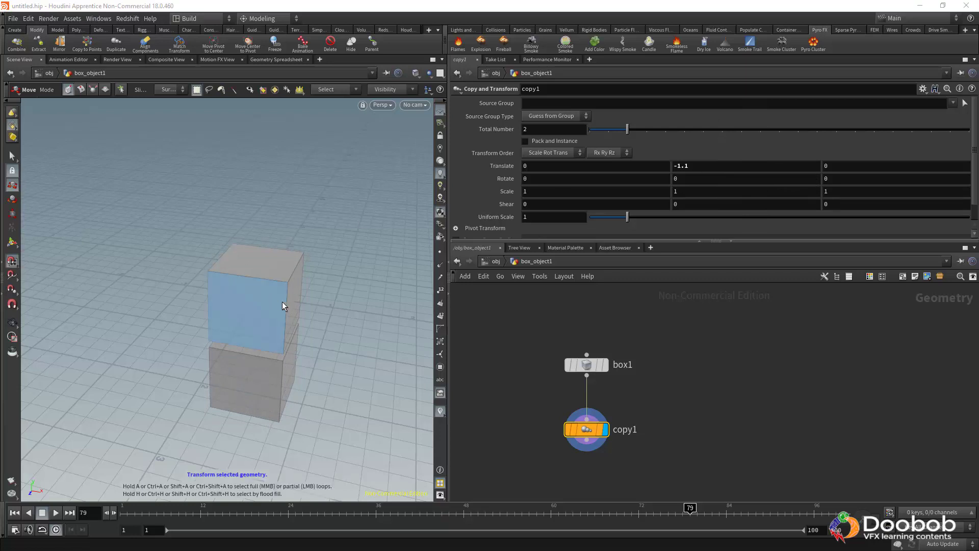
left_click_drag(283, 302, 306, 255)
key("ctrl+z")
key("Escape")
key("t")
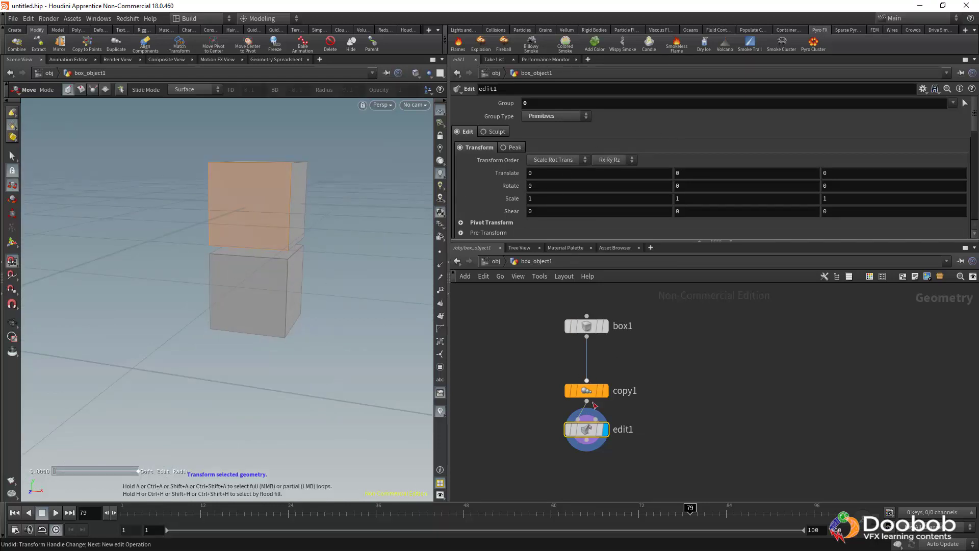
mouse_move(589, 433)
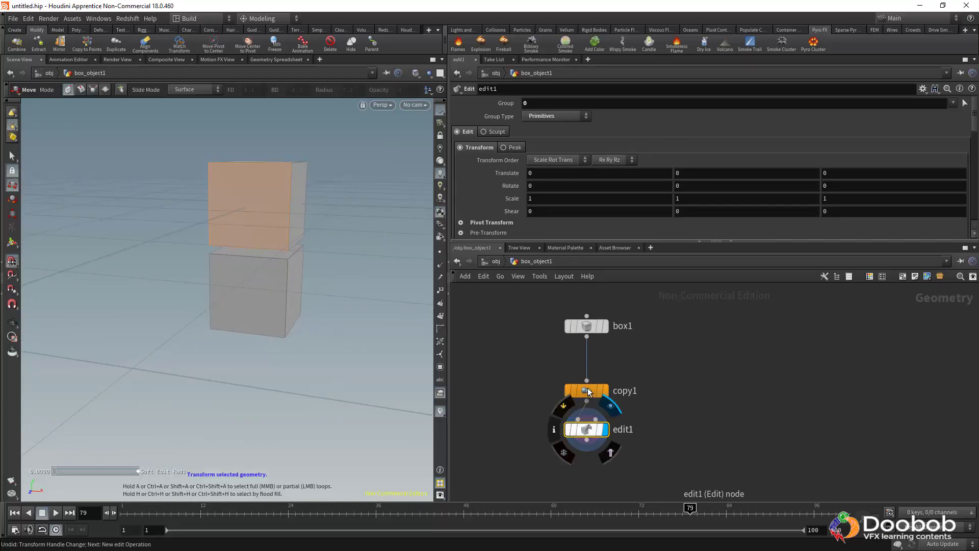
key("Delete")
Step: Set copy1's Total Number to 3 and fit the stack of boxes in the scene view
left_click_drag(259, 213, 282, 284)
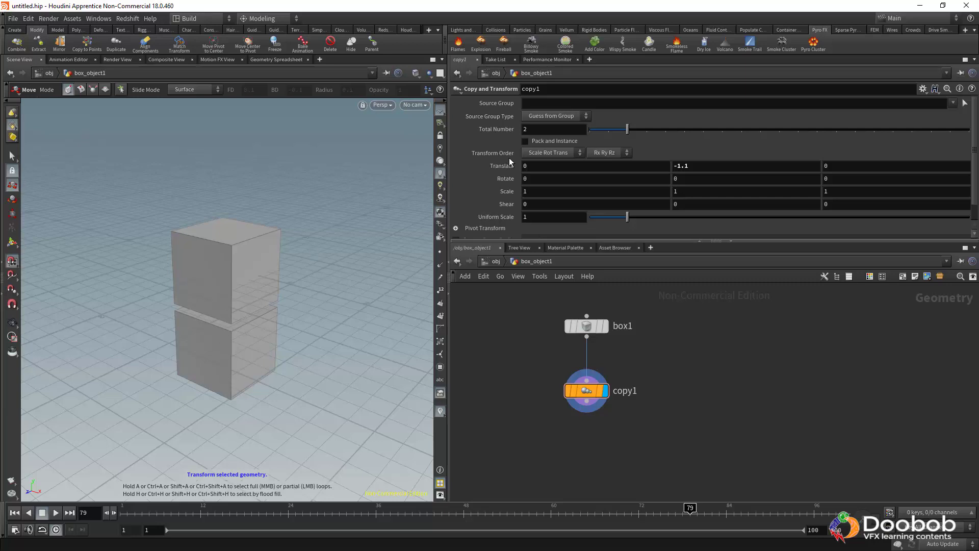
left_click_drag(631, 129, 670, 135)
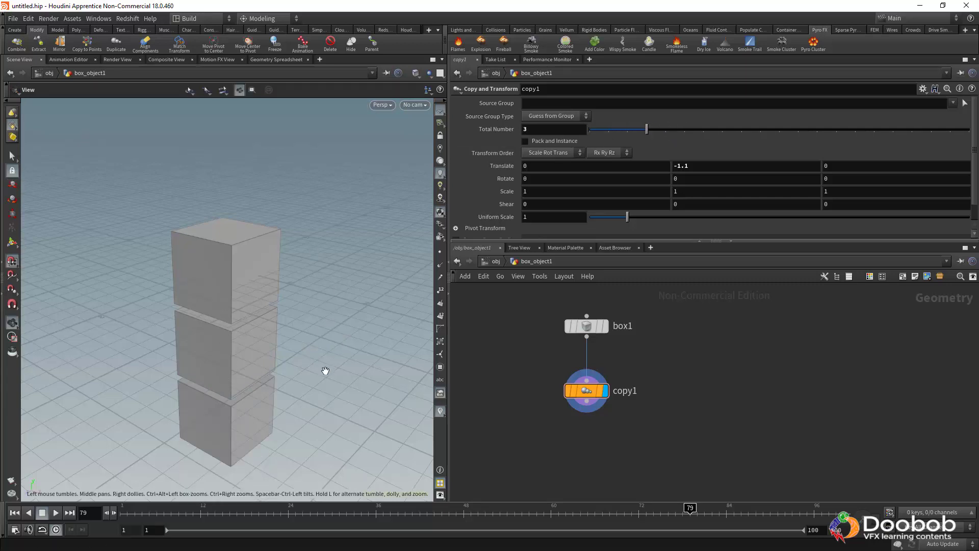
middle_click_drag(325, 372, 330, 249, "alt")
right_click_drag(329, 249, 259, 241, "alt")
key("t")
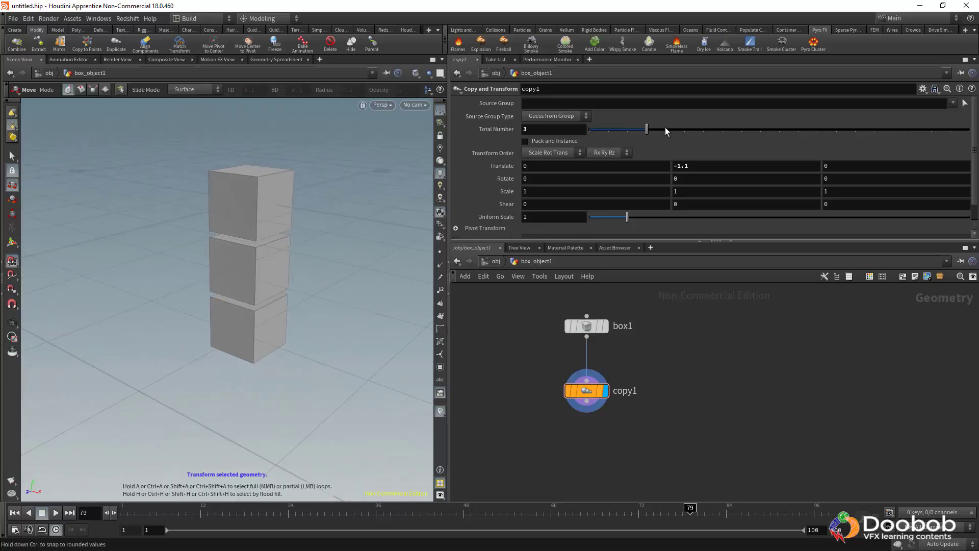
Step: Set copy1's Total Number to 4 and check the taller stack of boxes from the front
left_click_drag(659, 131, 657, 152)
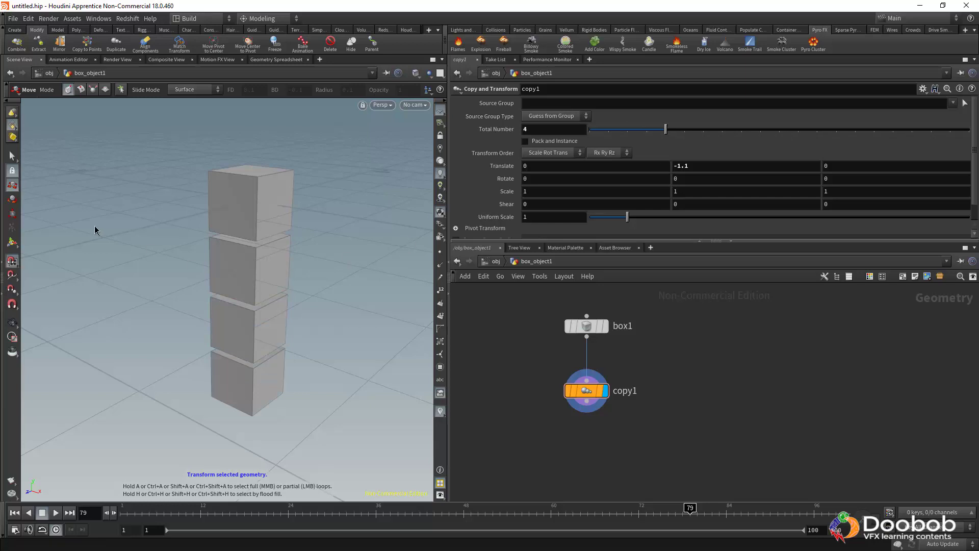
key("Escape")
left_click_drag(173, 233, 207, 232)
key("t")
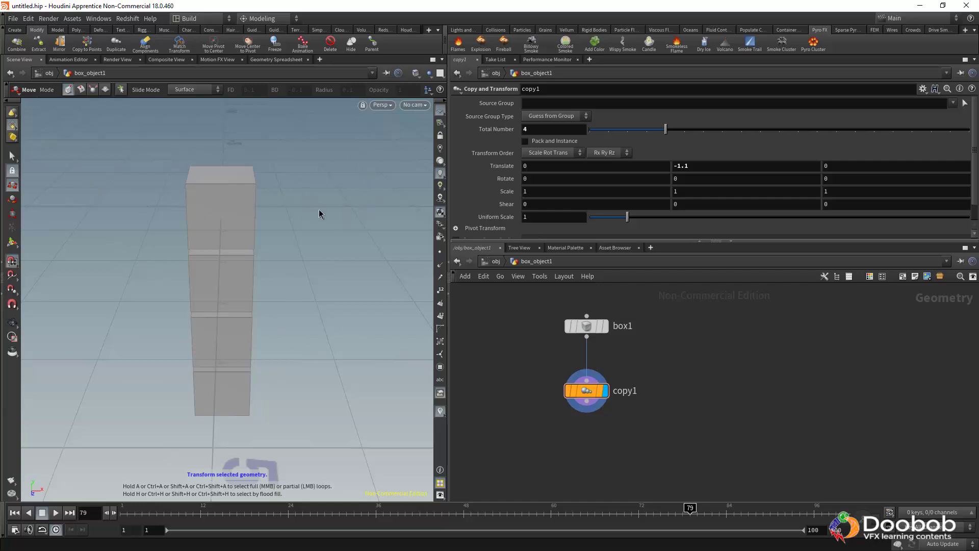
Step: Create a new camera from an angled perspective view of the four-box stack
key("Escape")
left_click_drag(323, 212, 220, 250)
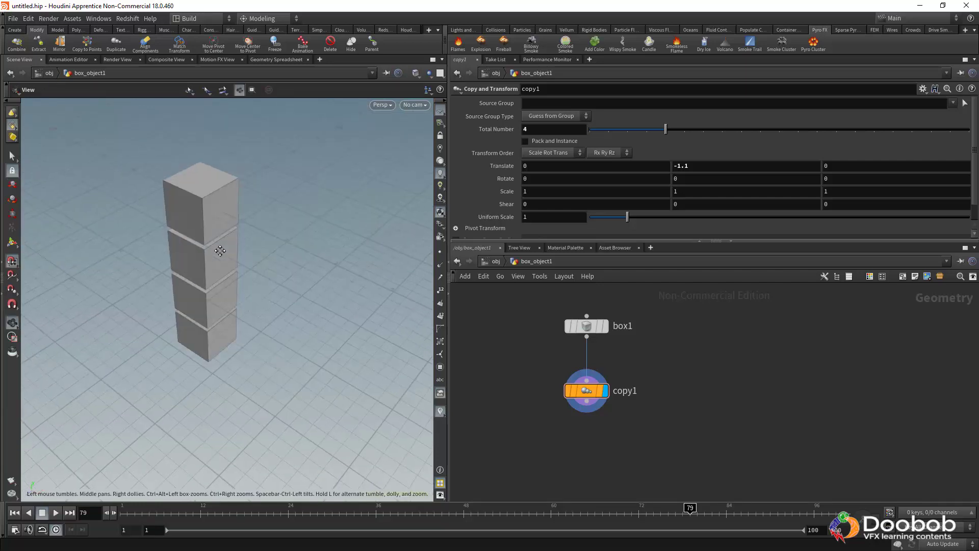
key("t")
left_click(414, 104)
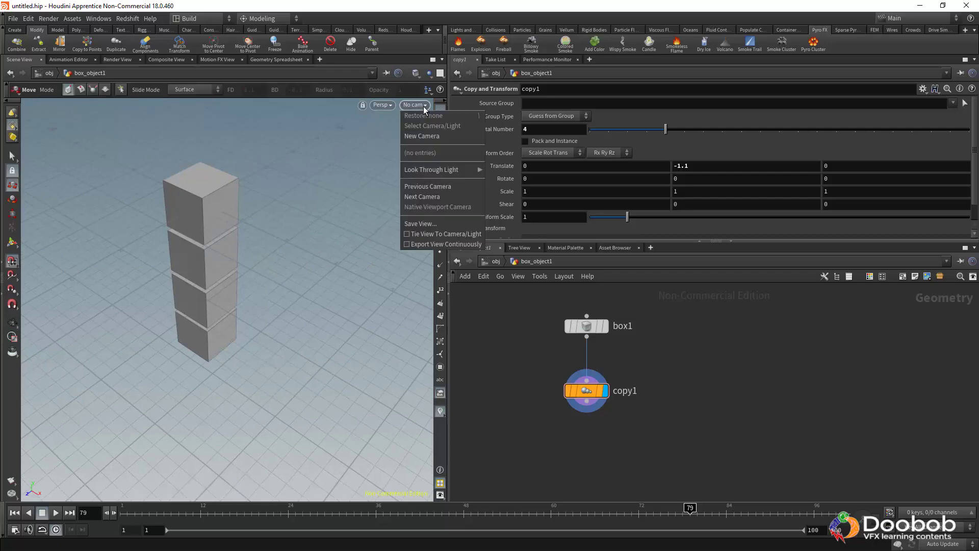
left_click(426, 137)
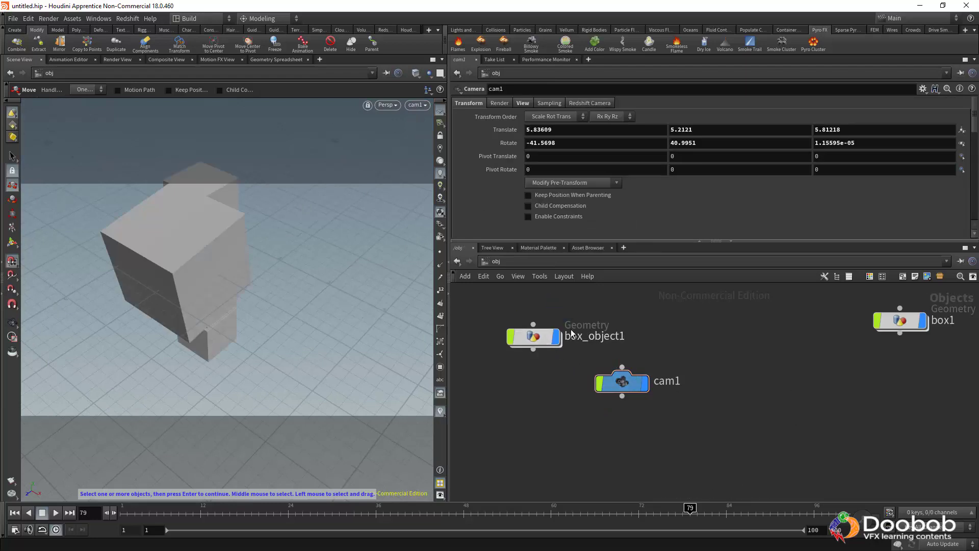
Step: Space out the box1 and box_object1 nodes in the object network, and delete the box1 object
middle_click_drag(731, 355, 672, 369)
scroll(732, 405, "down", 3)
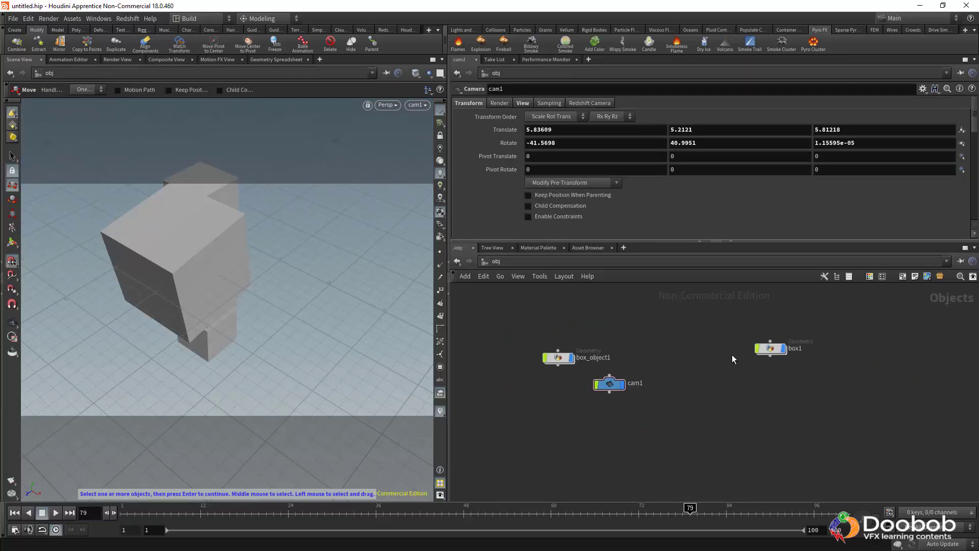
left_click_drag(779, 349, 633, 311)
left_click_drag(558, 356, 529, 324)
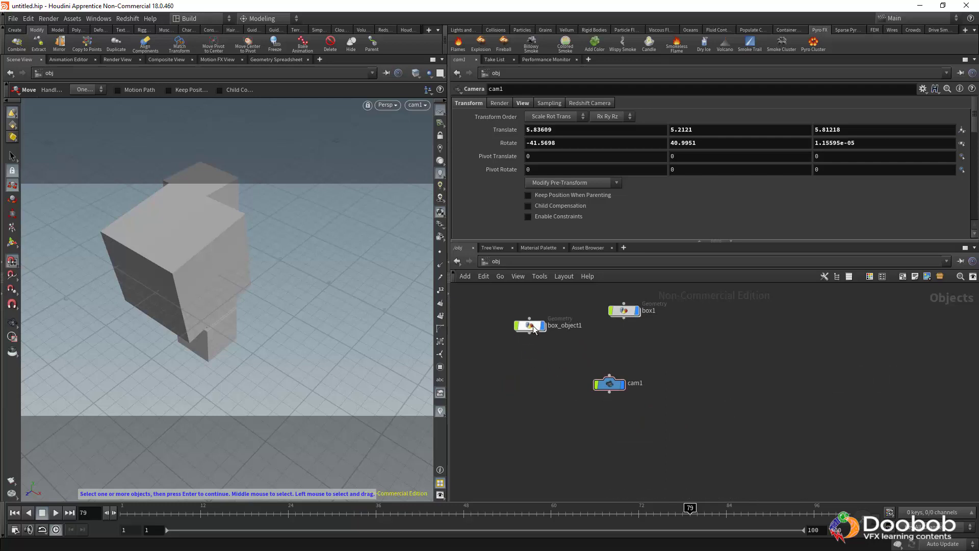
middle_click_drag(603, 350, 619, 380)
left_click(643, 342)
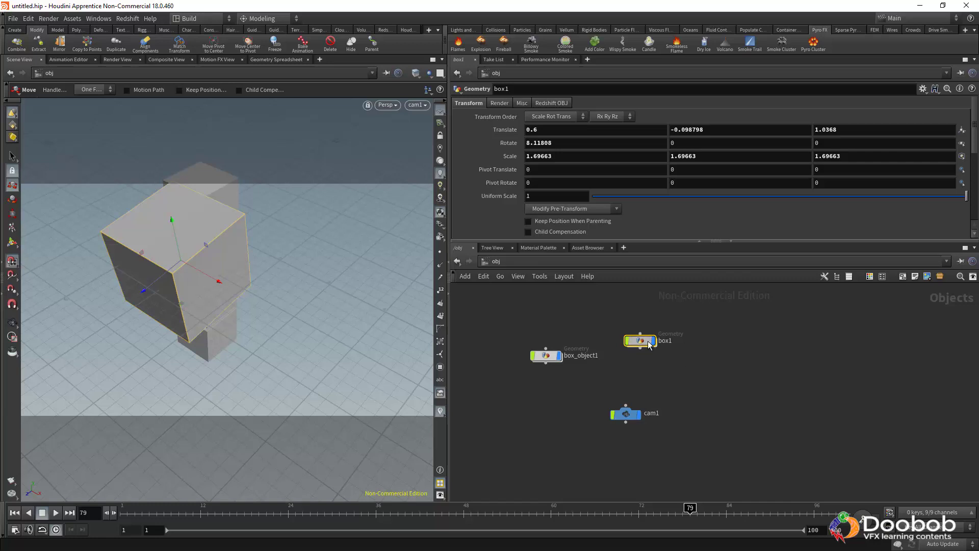
key("Delete")
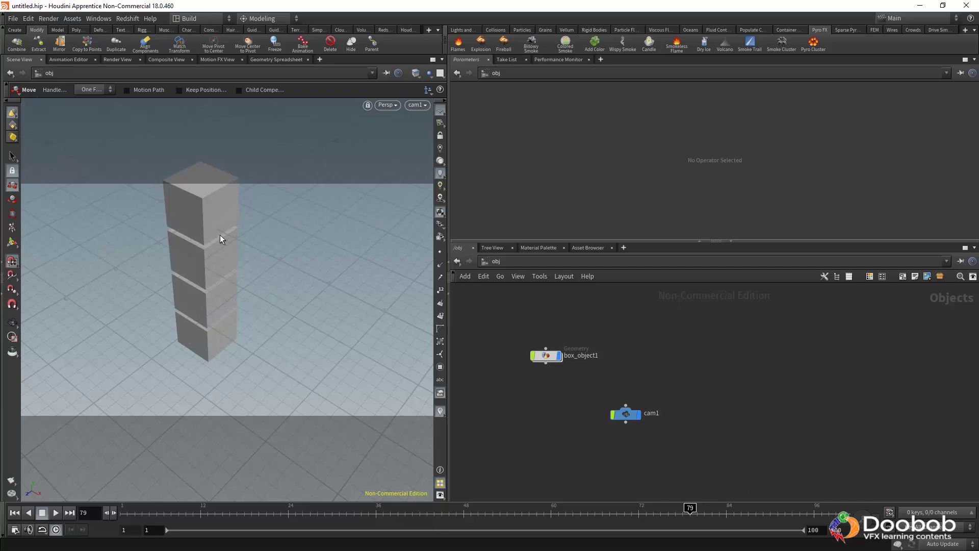
Step: Move the scene view out of the camera and look through cam1 again
key("Escape")
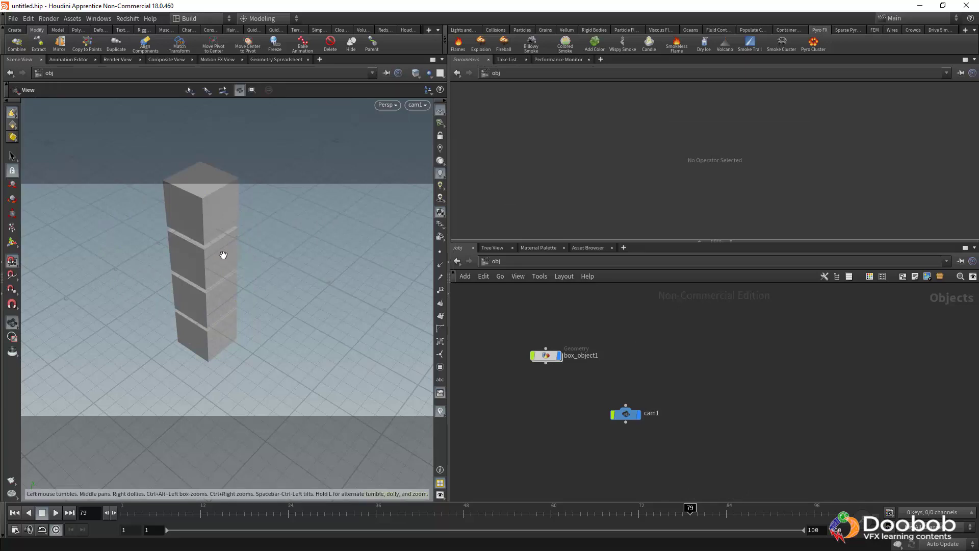
left_click_drag(224, 255, 255, 294)
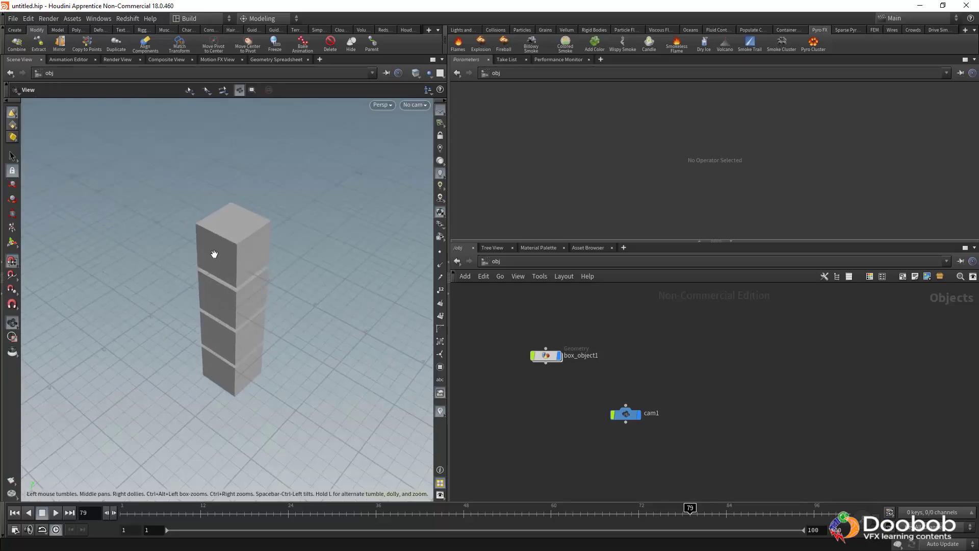
key("t")
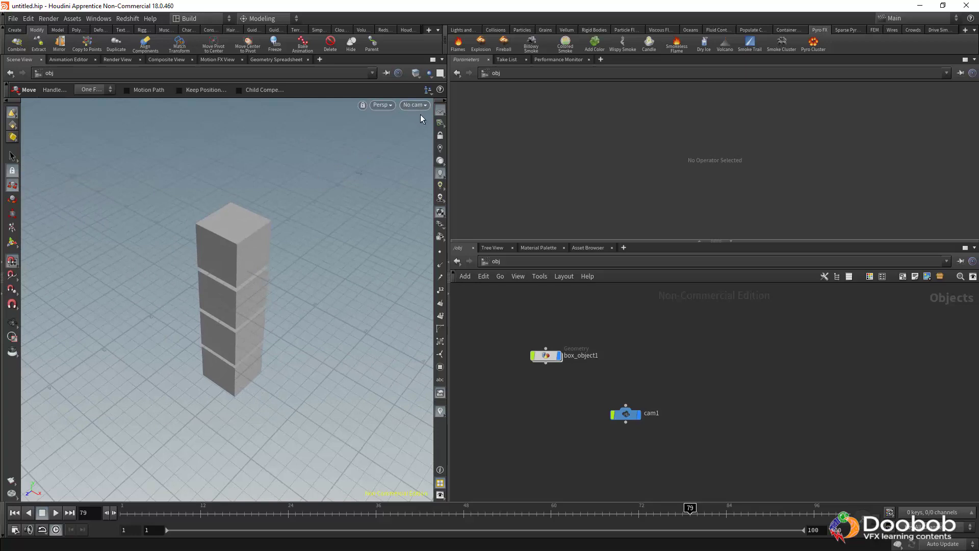
left_click(416, 104)
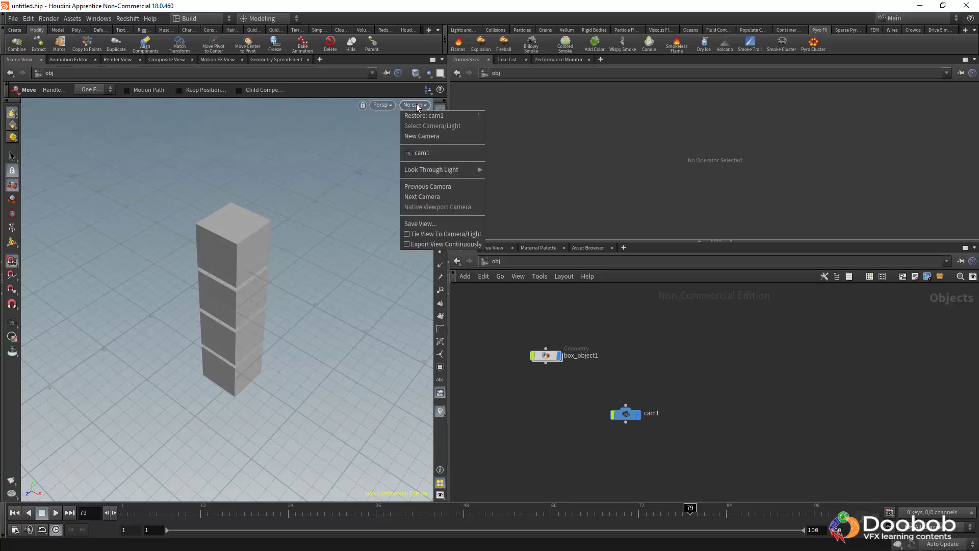
left_click(423, 153)
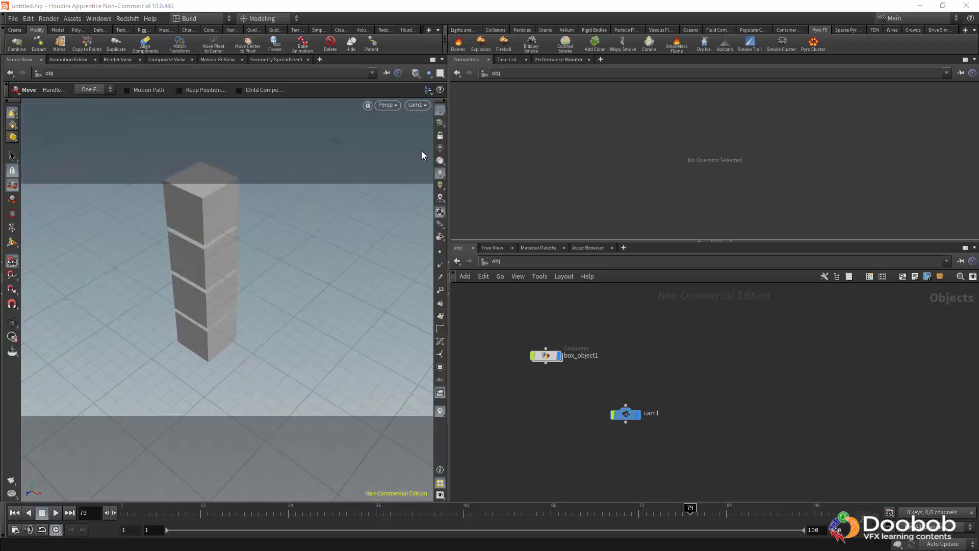
Step: Leave the camera view, select cam1 and examine from a distance where the camera sits relative to the box stack
key("Escape")
left_click_drag(212, 252, 220, 304)
key("t")
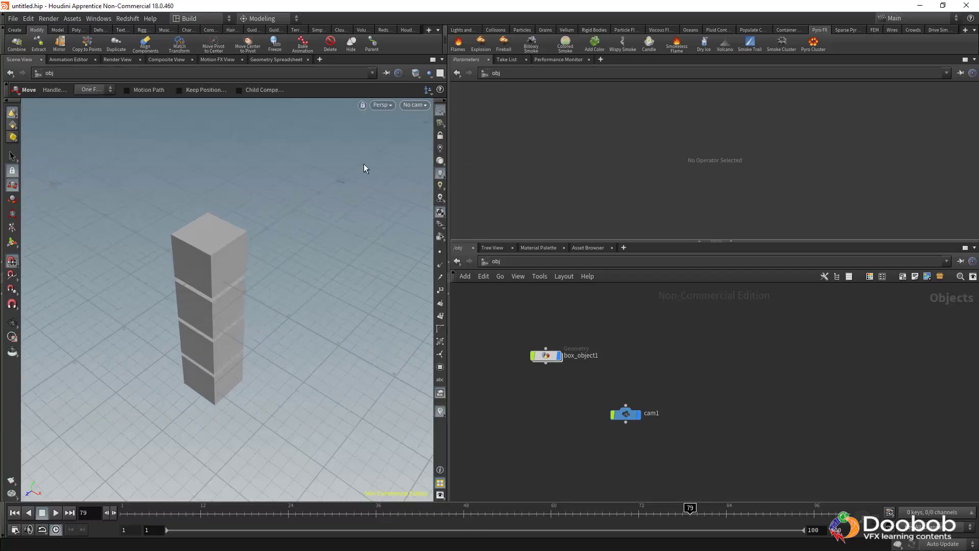
key("Escape")
left_click_drag(286, 280, 269, 236)
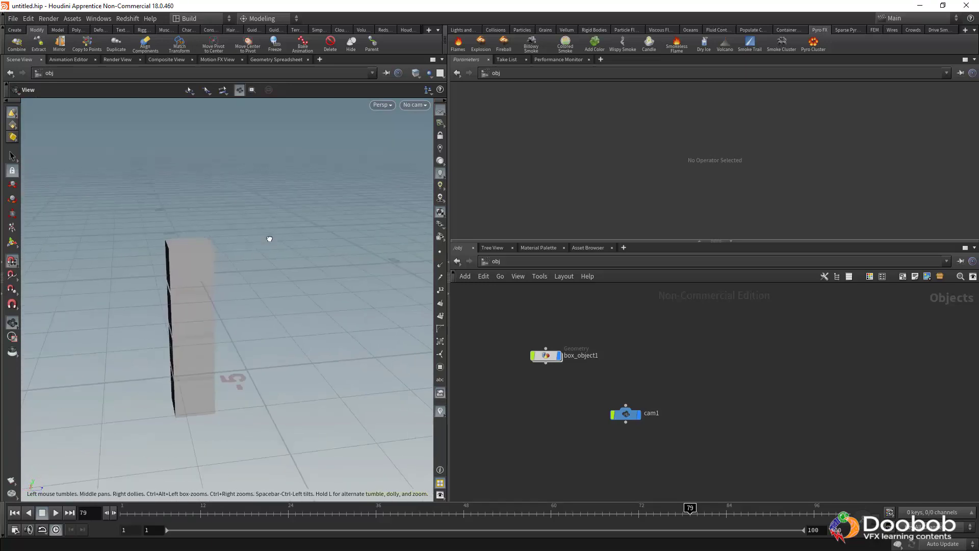
key("t")
left_click(630, 417)
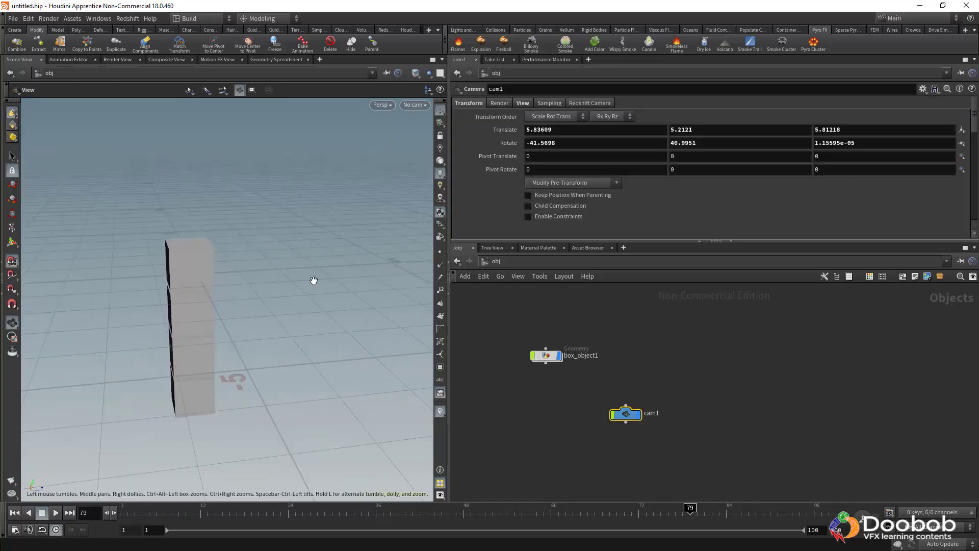
left_click_drag(312, 280, 48, 225, "alt")
left_click_drag(331, 207, 273, 244)
key("t")
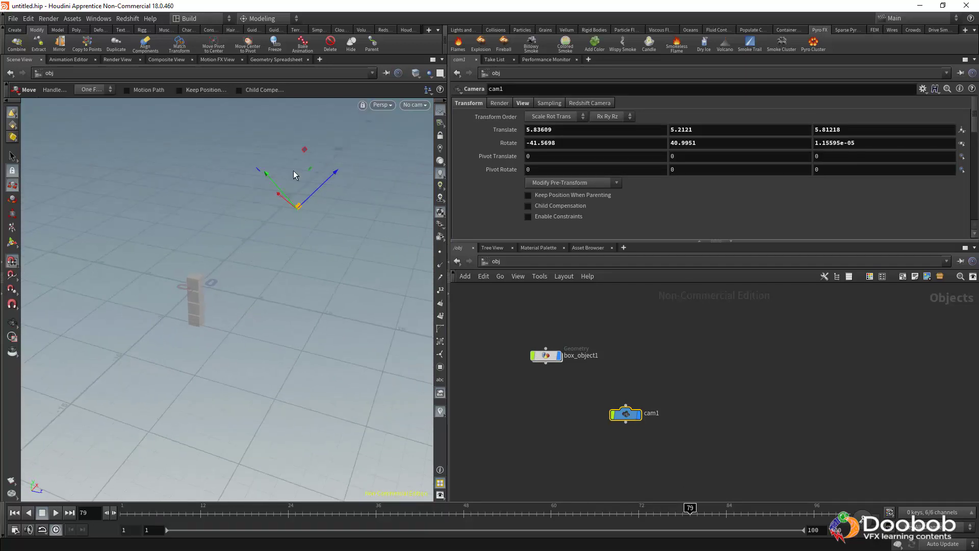
Step: Look through cam1, switch the camera-to-view lock on and off, and move out of the camera view
left_click(417, 105)
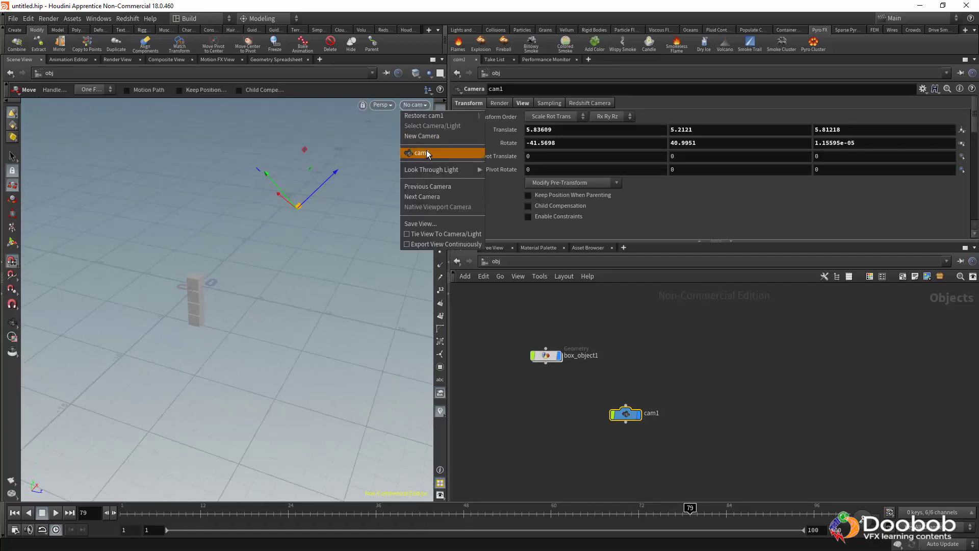
left_click(421, 152)
left_click(441, 136)
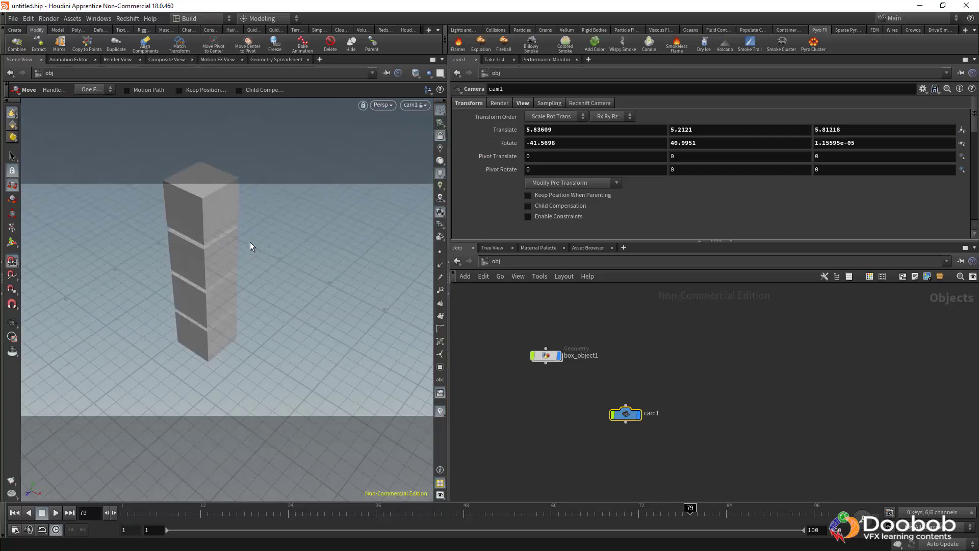
left_click(440, 135)
left_click_drag(239, 254, 317, 254)
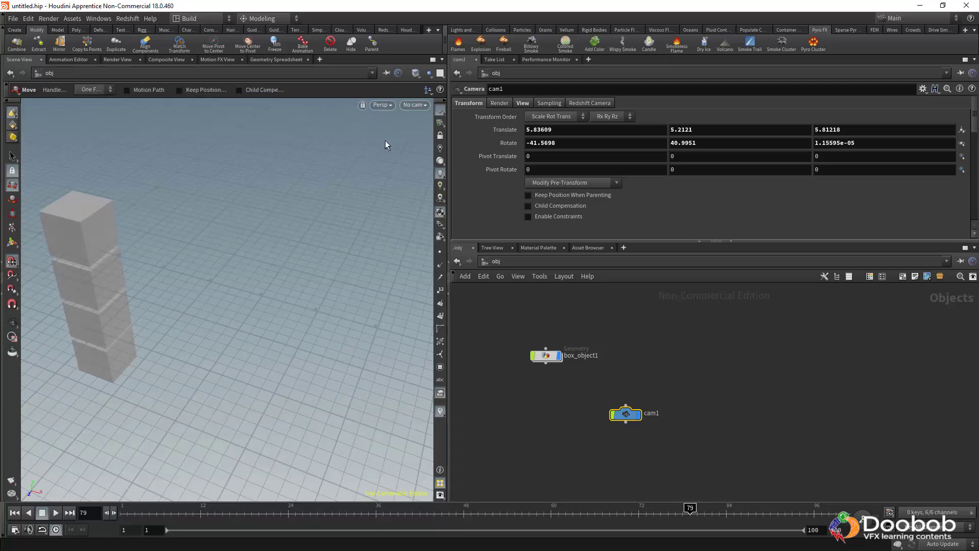
Step: Look through cam1 and lock the camera to the view
left_click(413, 106)
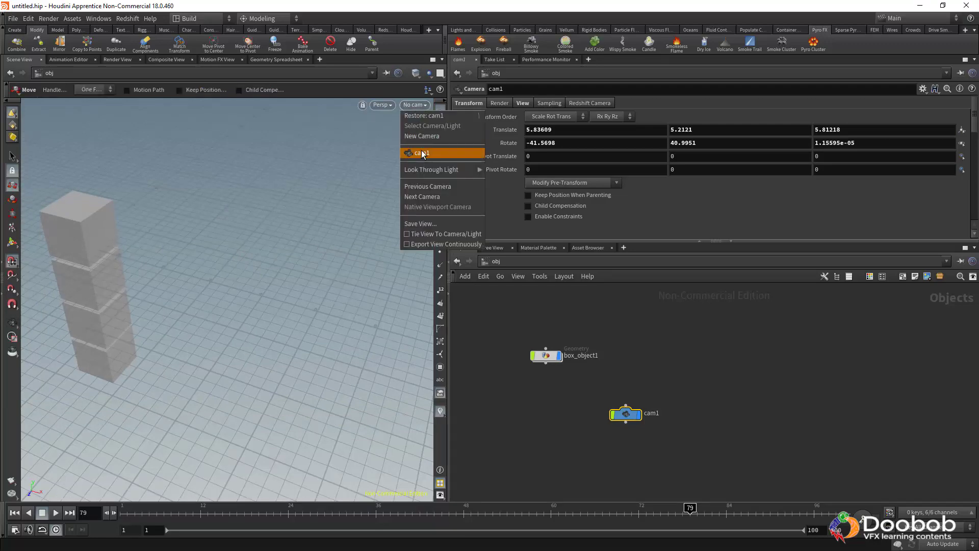
left_click(421, 149)
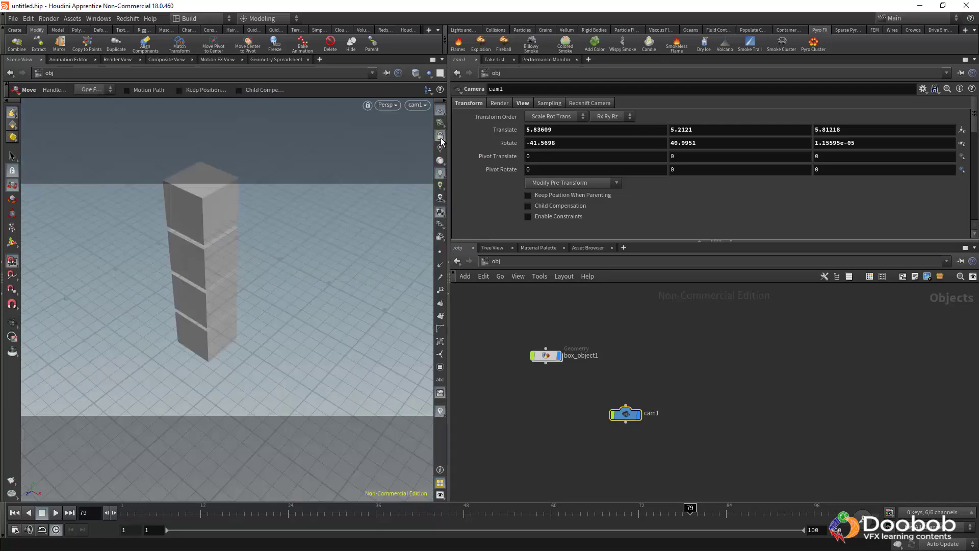
left_click(439, 135)
Step: Reposition and rotate cam1 through the locked view to frame the box stack from a higher angle
middle_click_drag(215, 224, 219, 282, "alt")
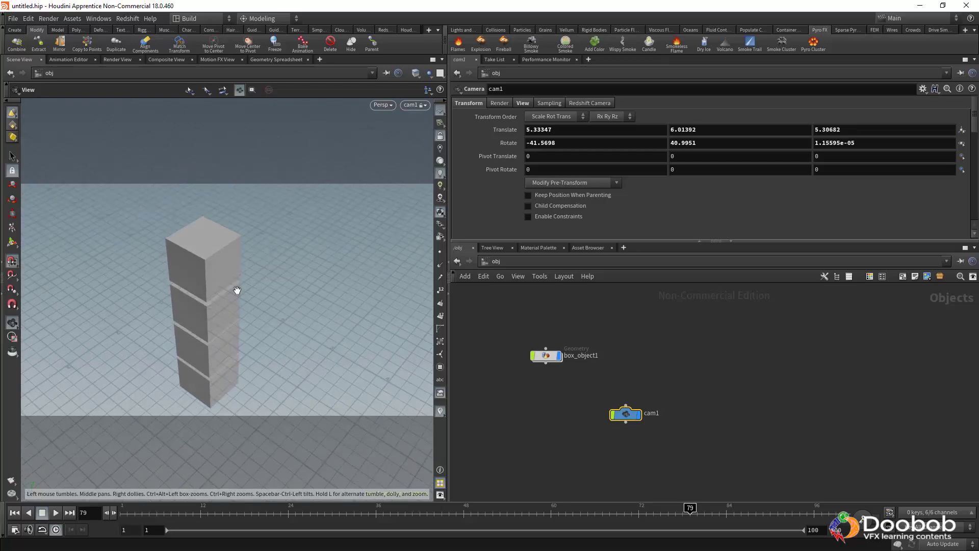
right_click_drag(236, 290, 144, 275, "alt")
left_click_drag(143, 276, 649, 355)
key("t")
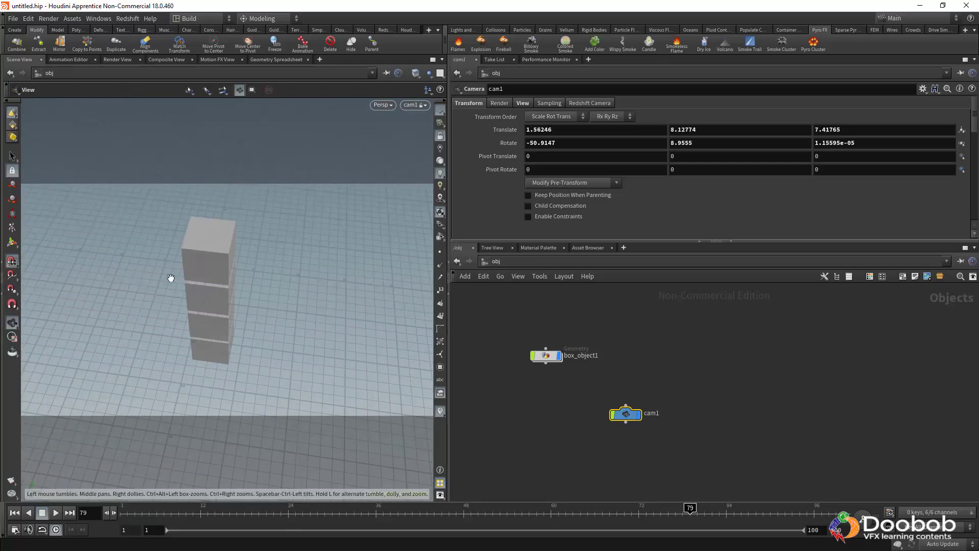
middle_click_drag(196, 280, 231, 286, "alt")
left_click_drag(234, 312, 203, 317, "alt")
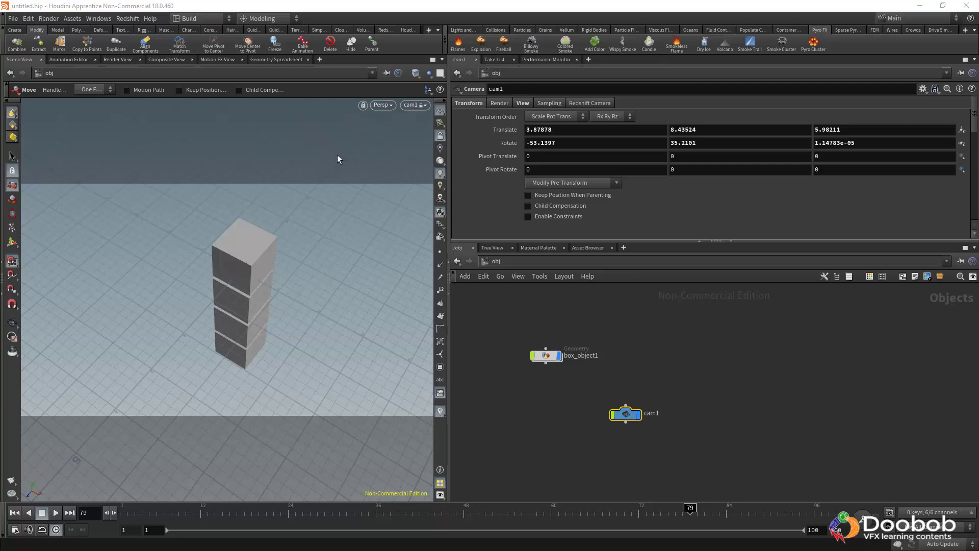
Step: Set the viewport shading to Wireframe and adjust cam1's angle on the box stack through the locked view
left_click(416, 73)
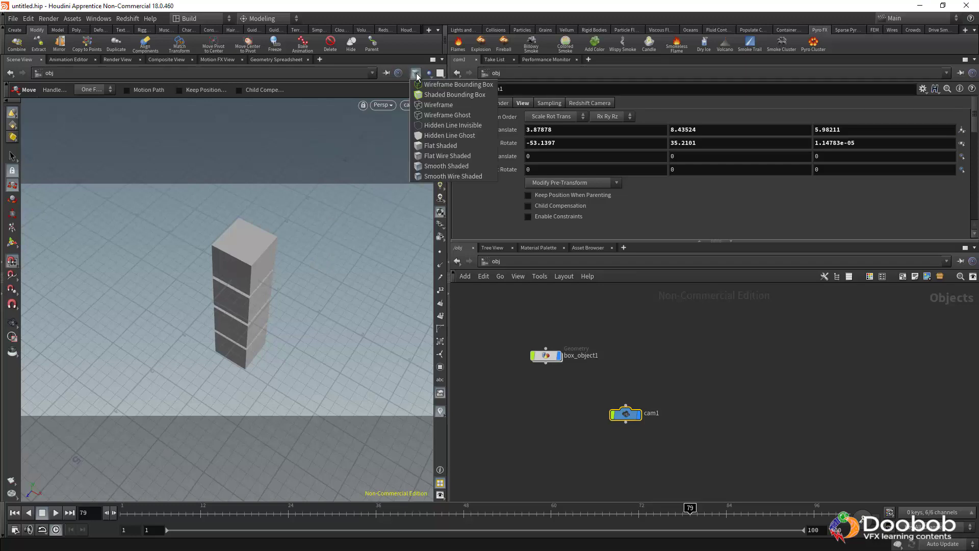
left_click(423, 104)
left_click(413, 105)
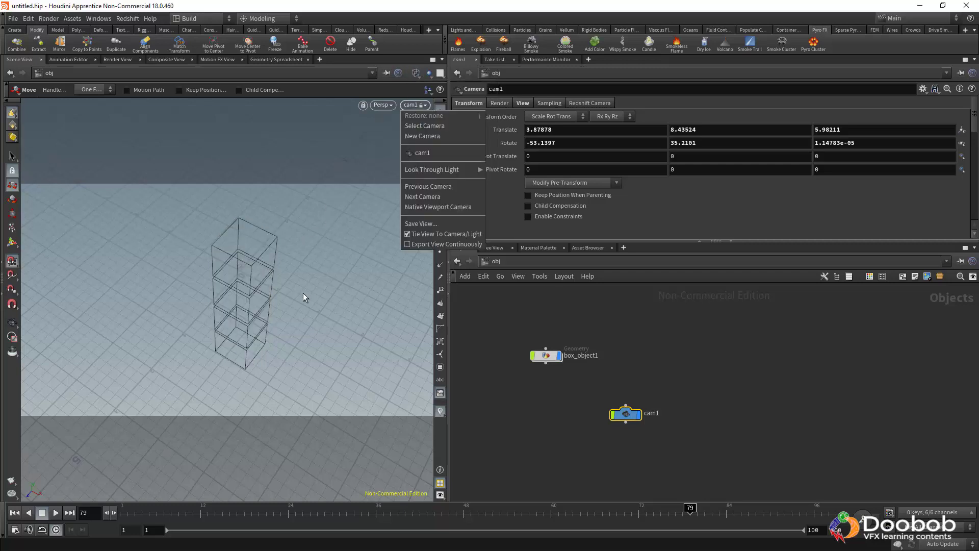
key("Escape")
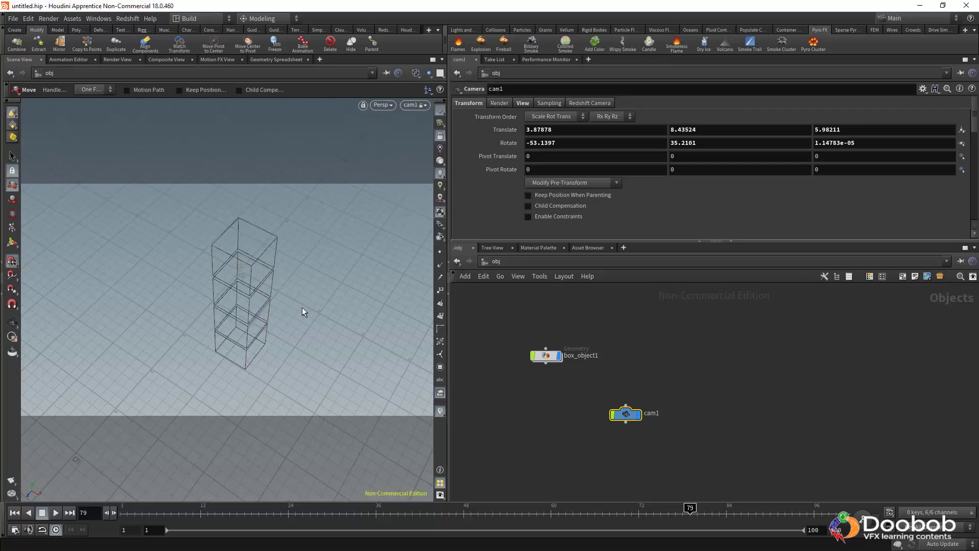
key("Escape")
mouse_move(299, 291)
left_mouse_down()
mouse_move(291, 286)
mouse_move(293, 295)
left_mouse_up()
key("t")
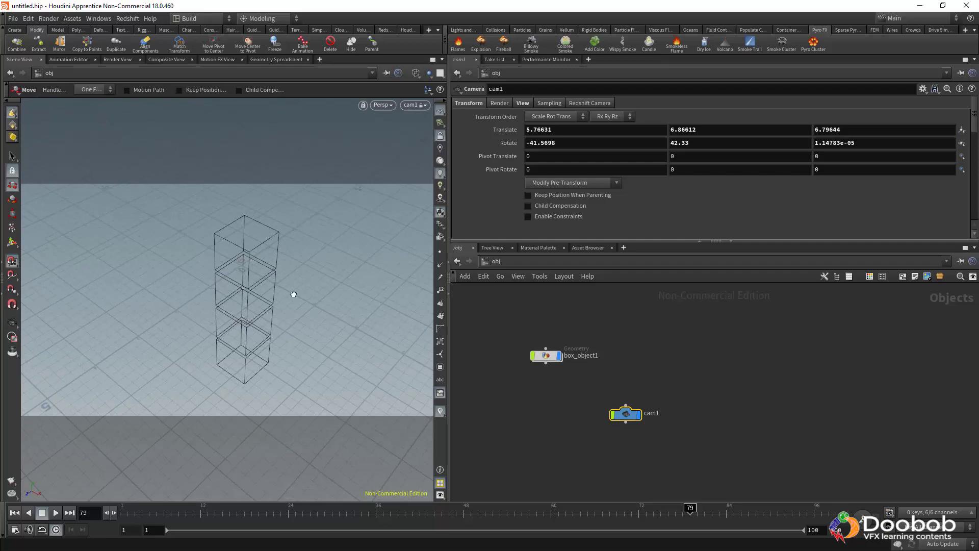
Step: Toggle the viewport repeatedly between wireframe and shaded display
key("w")
key("w")
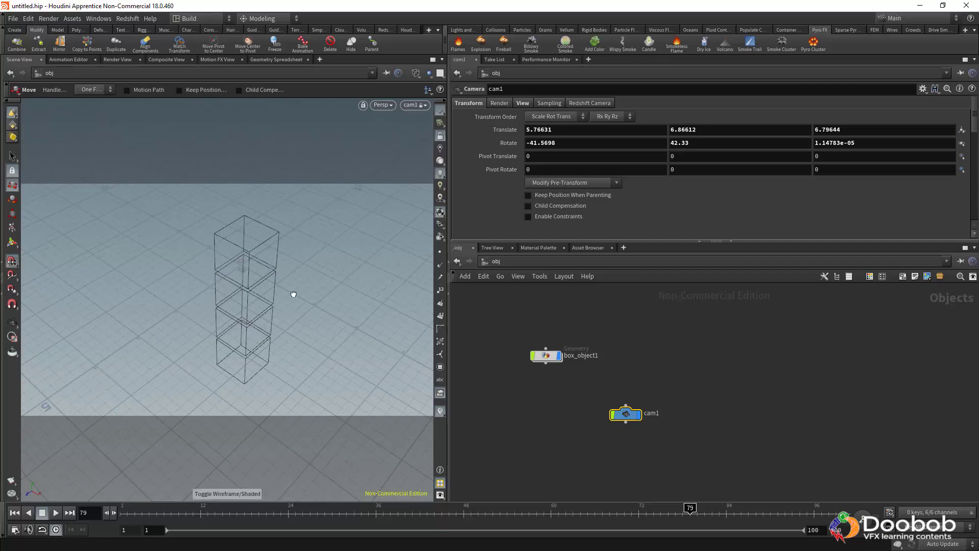
key("w")
key("w")
key("w")
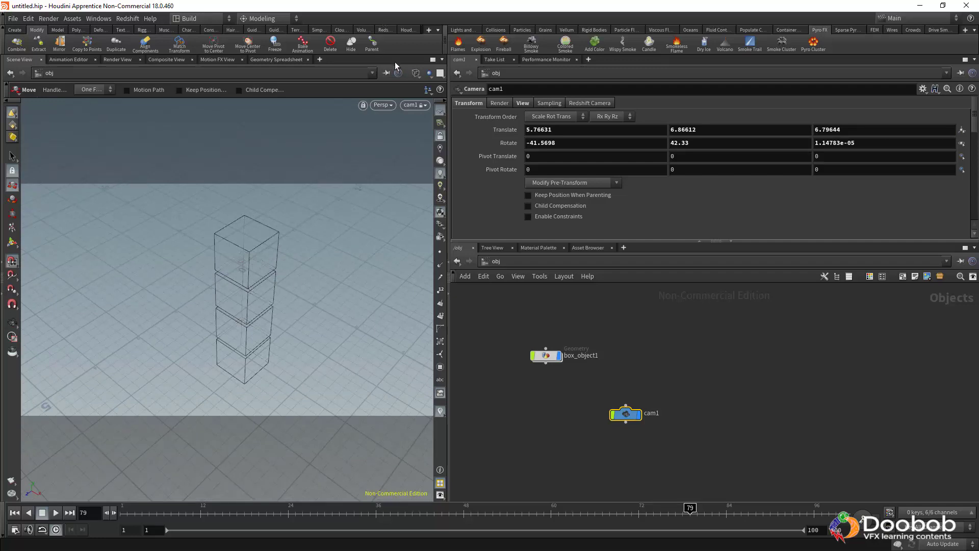
Step: Set the viewport shading to Flat Shaded and toggle it to the wireframe display
left_click(415, 74)
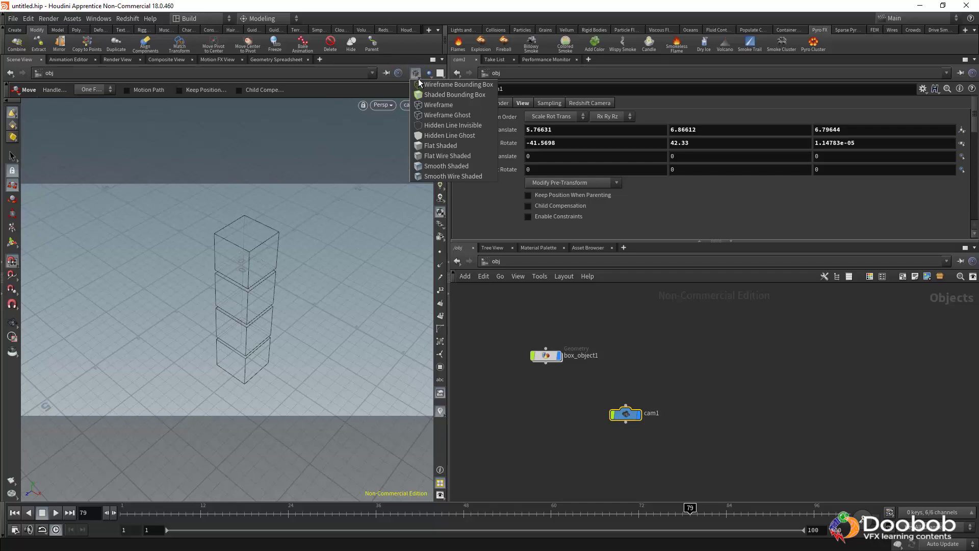
left_click(428, 147)
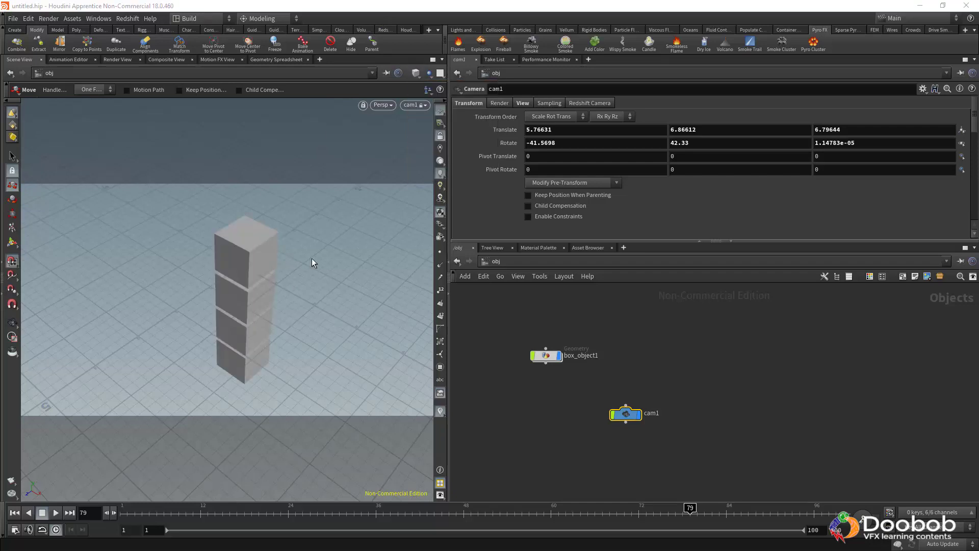
key("w")
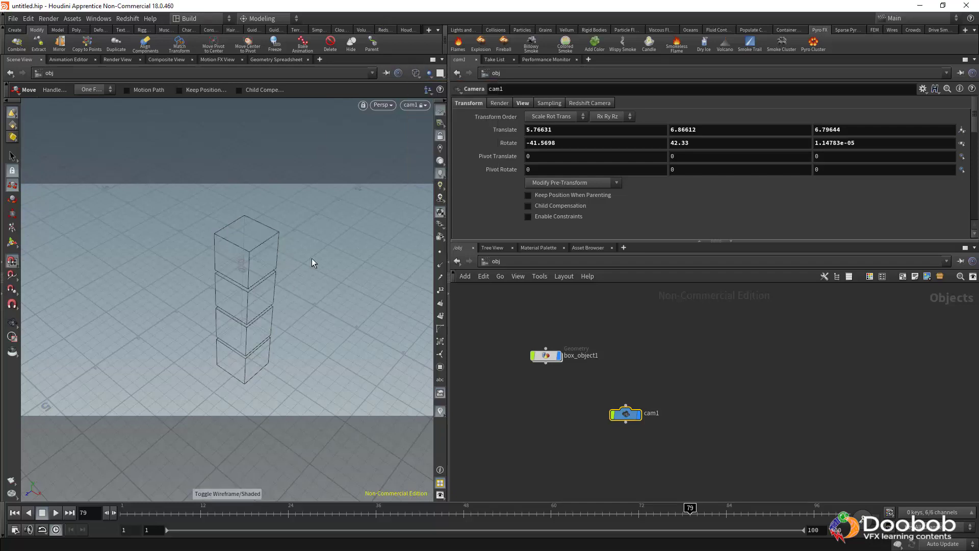
Step: Try Hidden Line Invisible shading while adjusting cam1's angle on the box stack, and return the viewport to a shaded display
key("w")
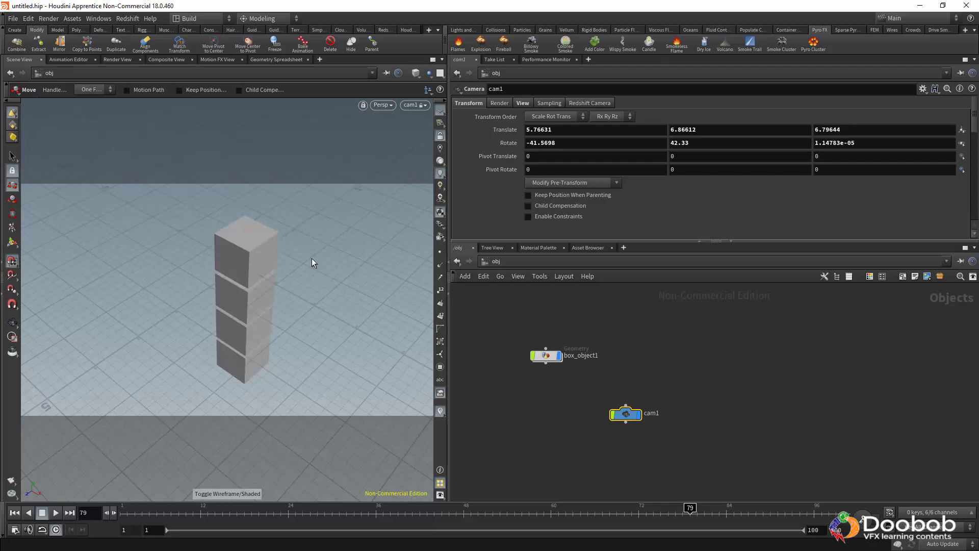
left_click(415, 73)
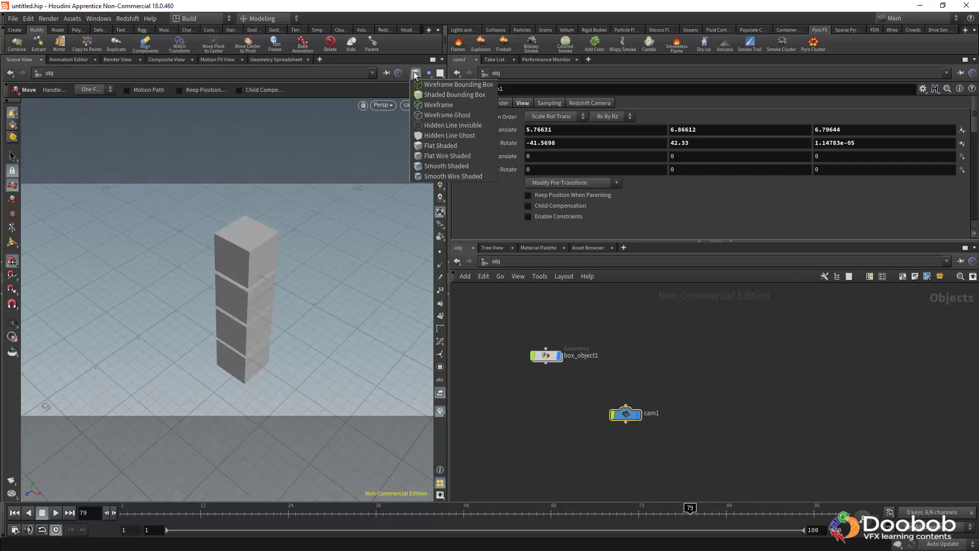
left_click(452, 125)
key("Escape")
mouse_move(273, 267)
left_mouse_down()
mouse_move(197, 275)
mouse_move(277, 271)
left_mouse_up()
key("t")
left_click(415, 73)
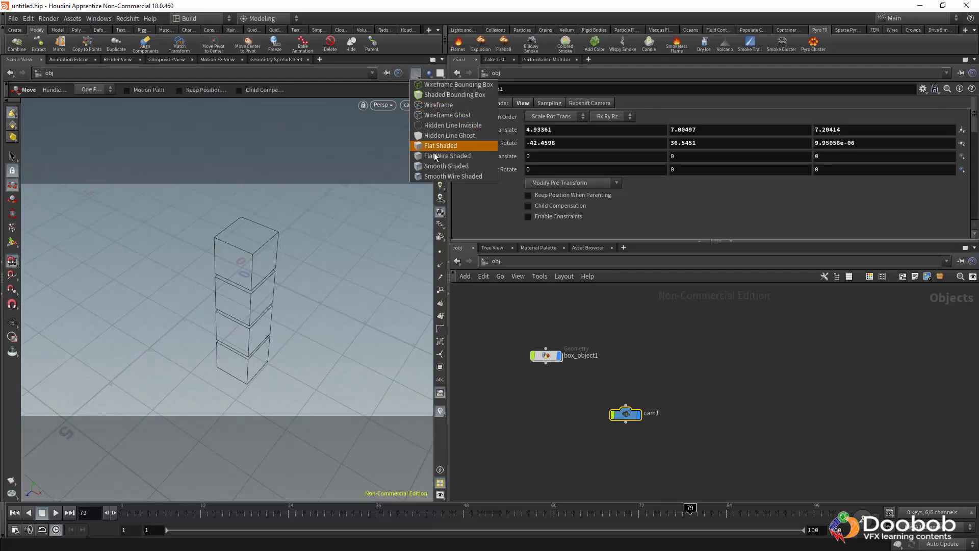
left_click(448, 158)
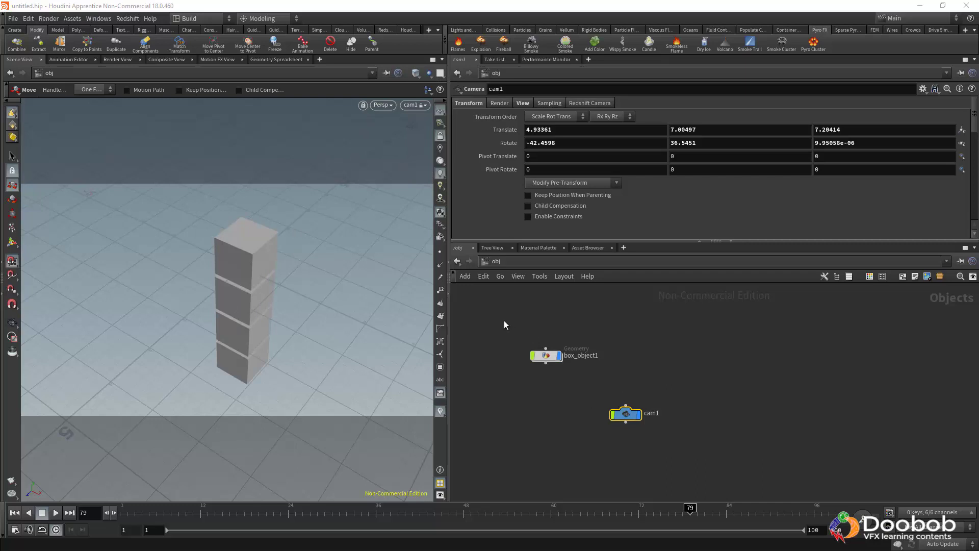
Step: Delete the box_object1 node and add a Test Geometry: Rubber Toy object to the network in its place
left_click_drag(505, 321, 579, 368)
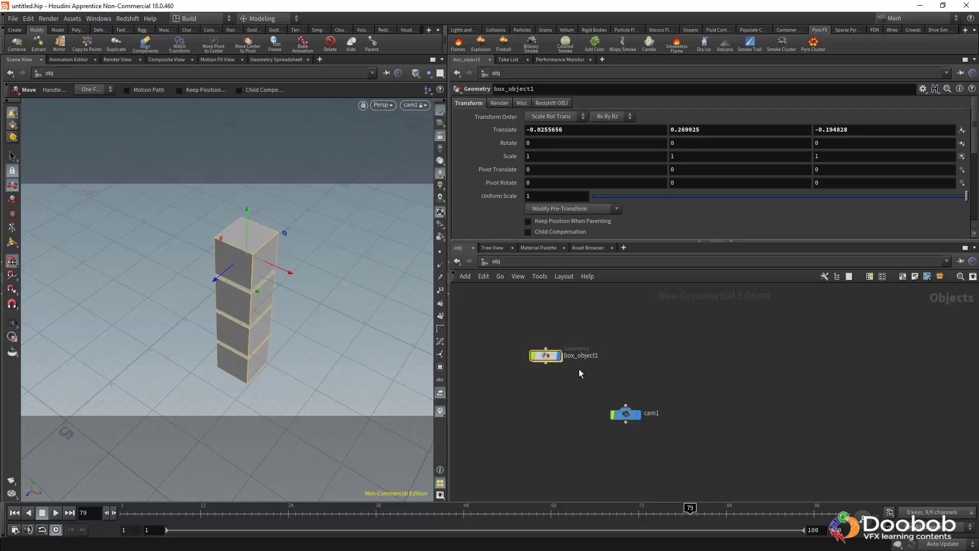
key("Delete")
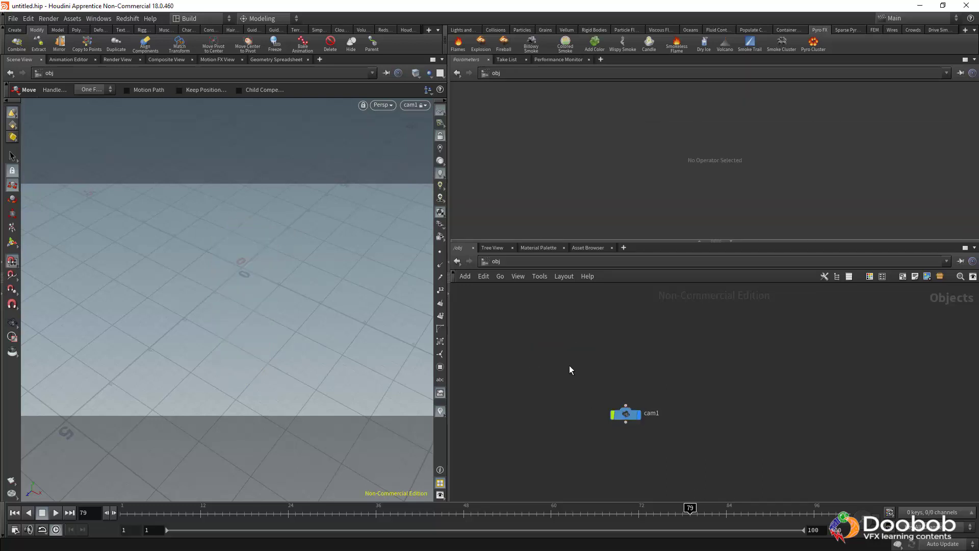
key("Tab")
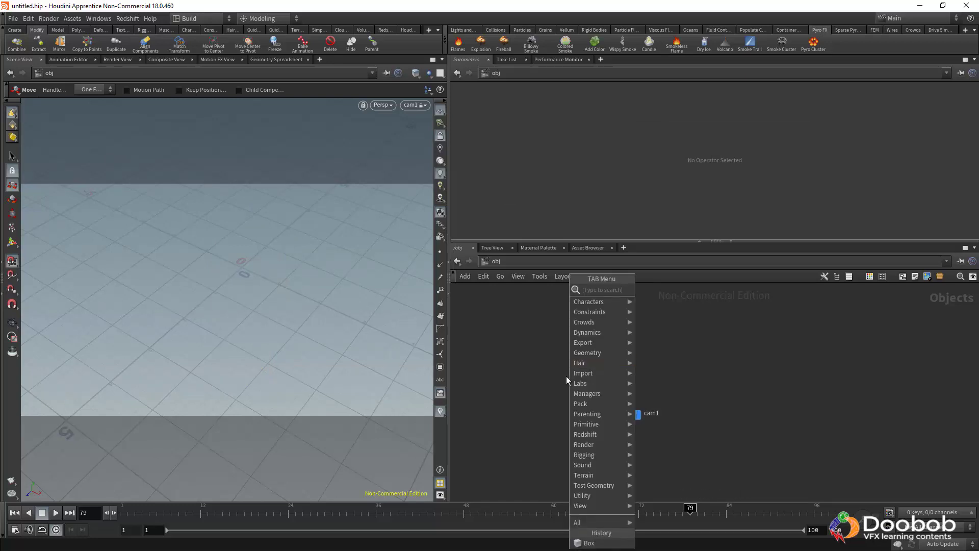
mouse_move(586, 426)
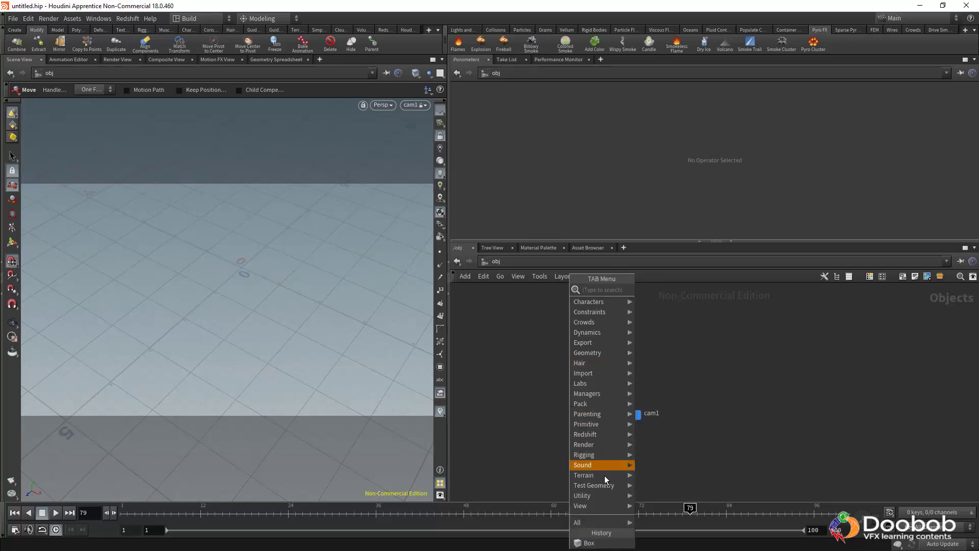
mouse_move(607, 487)
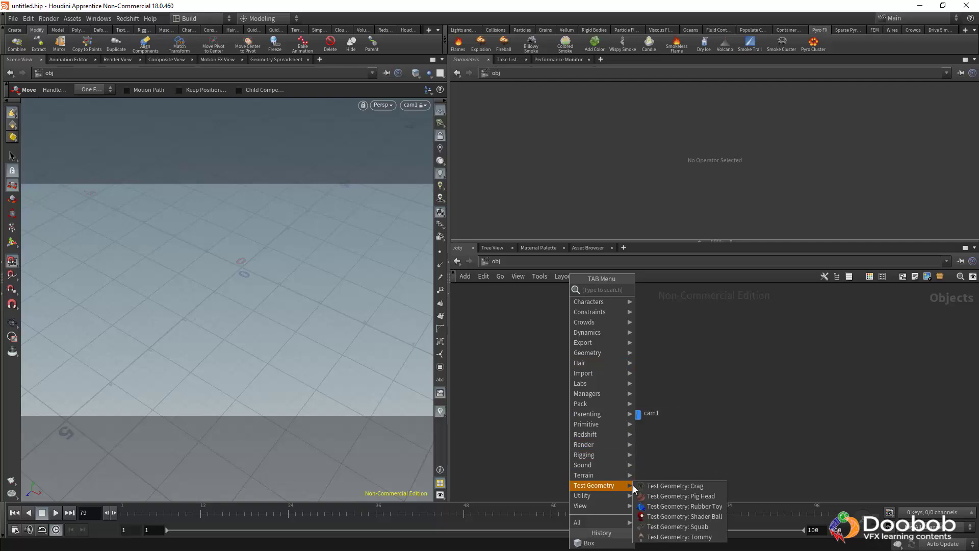
left_click(661, 506)
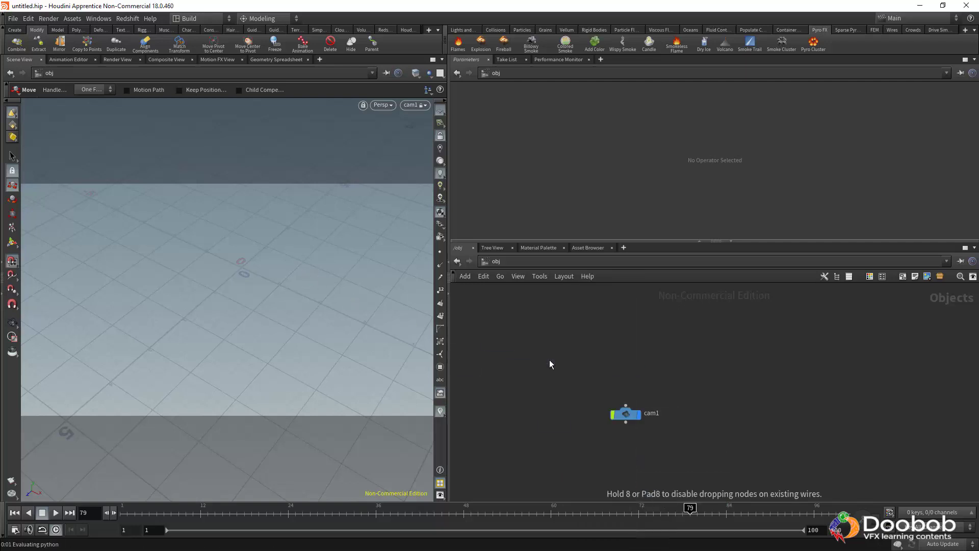
left_click(564, 357)
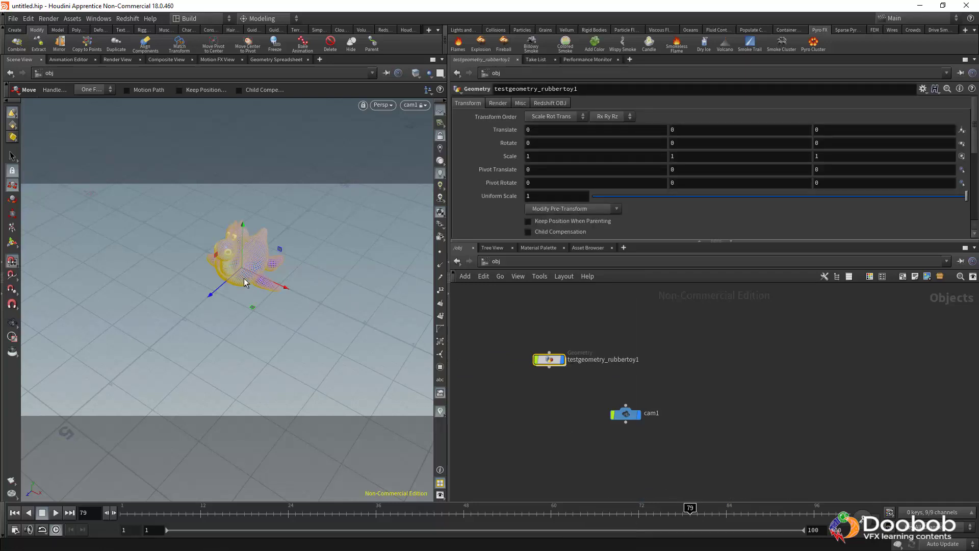
left_click(483, 313)
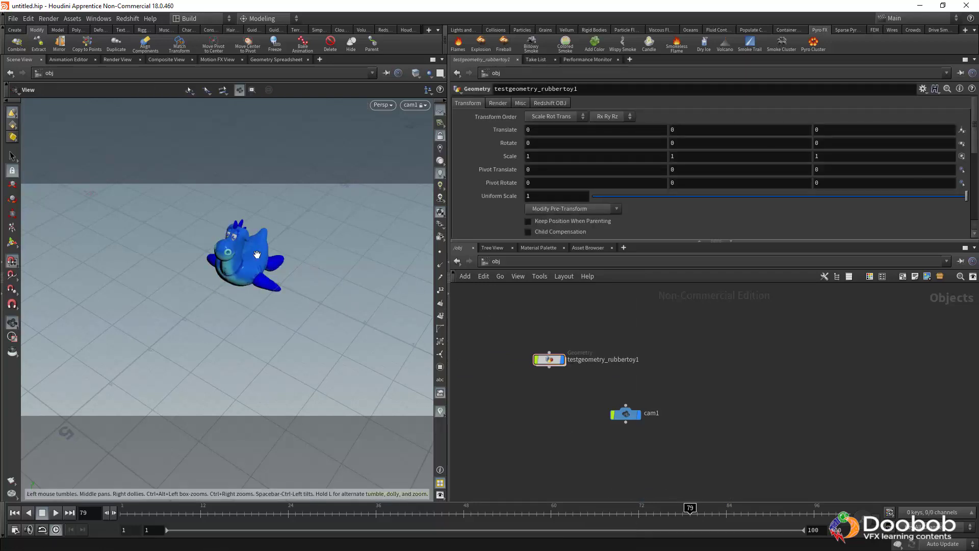
Step: Reposition cam1 through the locked view to frame the rubber toy closely from the front and slightly to one side
middle_click_drag(259, 254, 234, 294, "alt")
right_click_drag(234, 294, 403, 323)
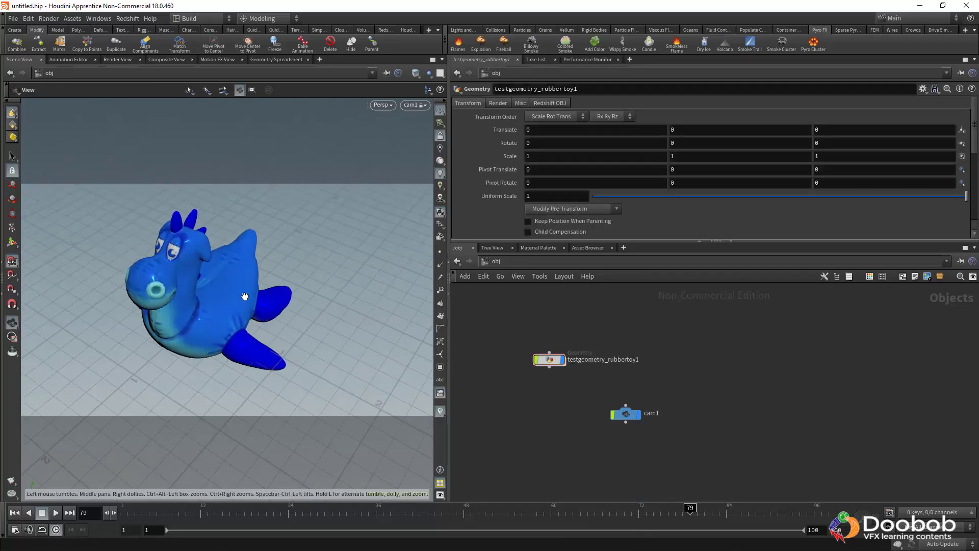
left_click_drag(245, 298, 262, 288)
middle_click_drag(255, 295, 307, 298)
left_click_drag(306, 298, 263, 318)
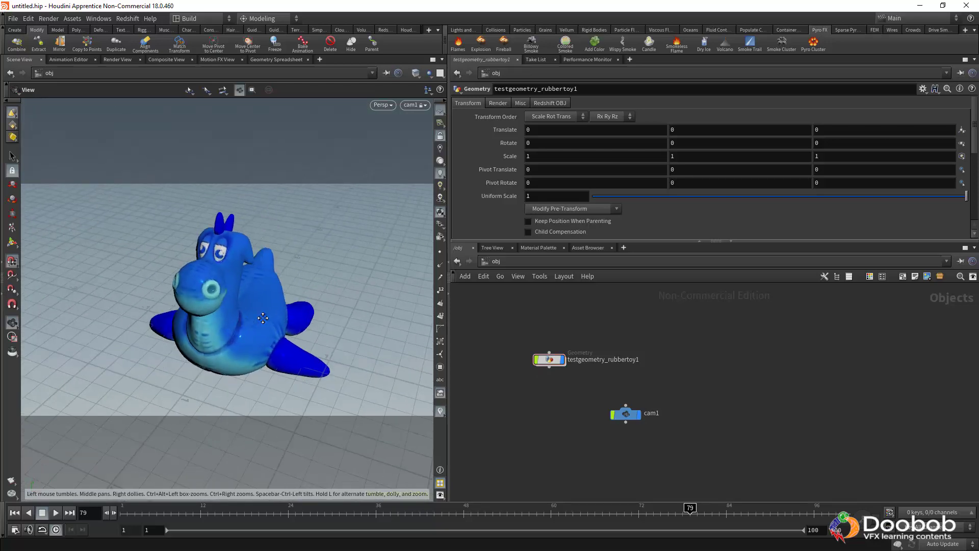
key("t")
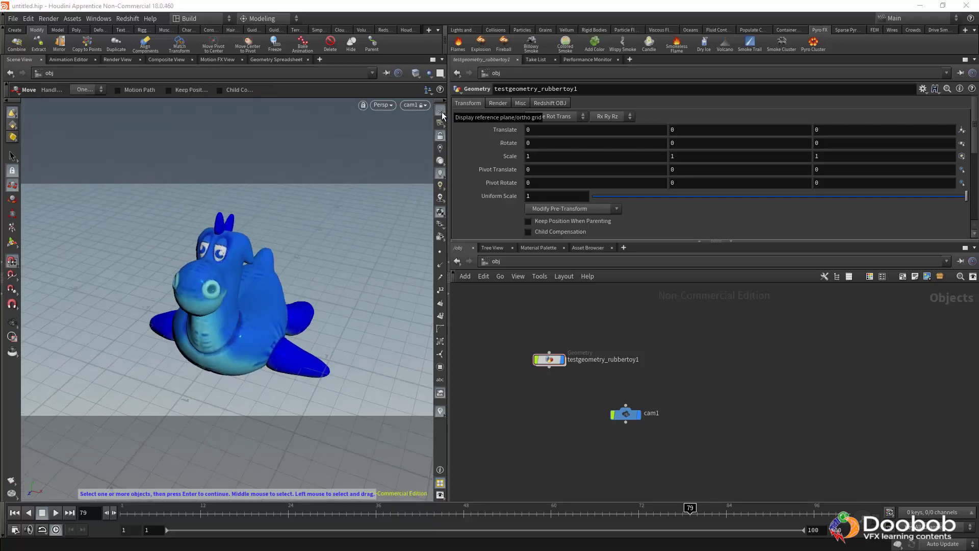
Step: Toggle the viewport's reference grid off and back on
left_click(443, 112)
left_click(442, 113)
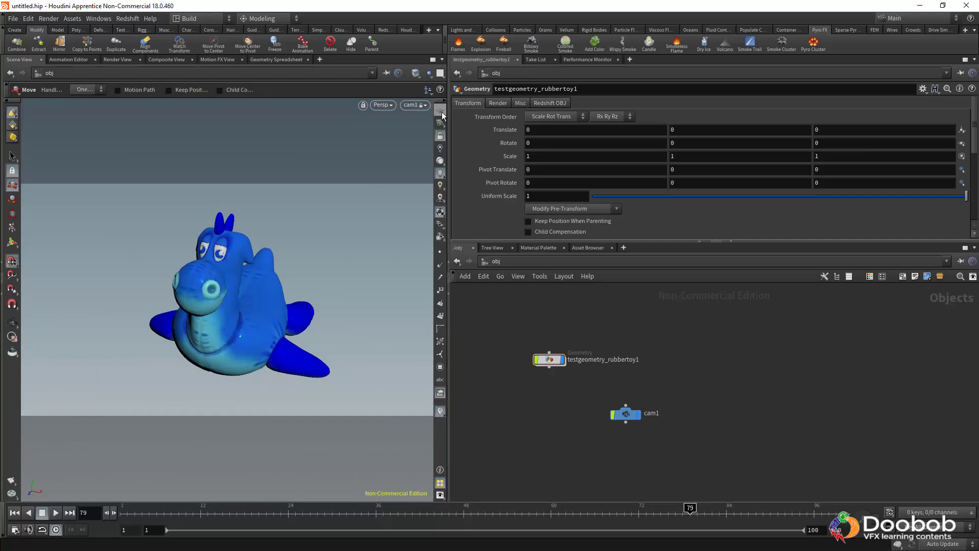
left_click(442, 114)
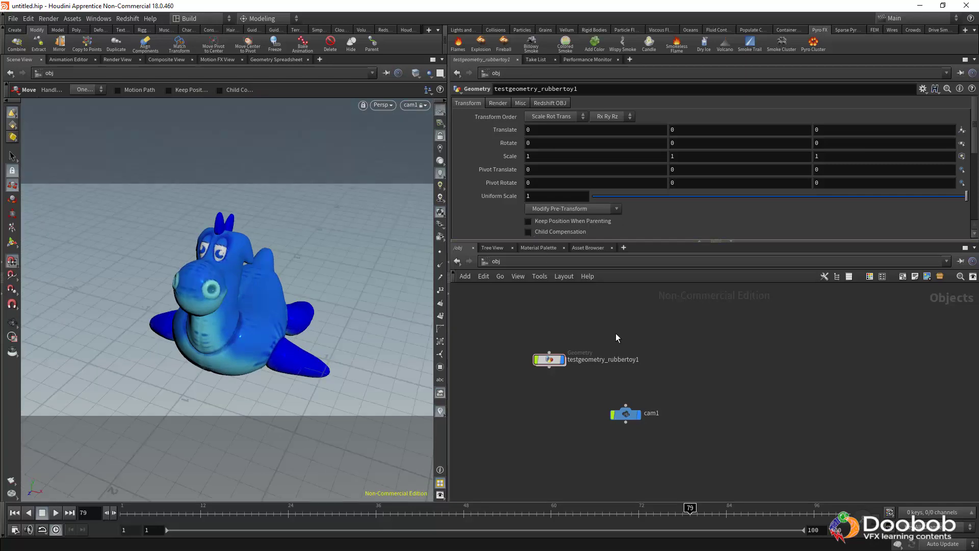
Step: Turn off the material display in the viewport, set the shading to Flat Wire Shaded and orbit cam1 around the rubber toy
left_click(415, 75)
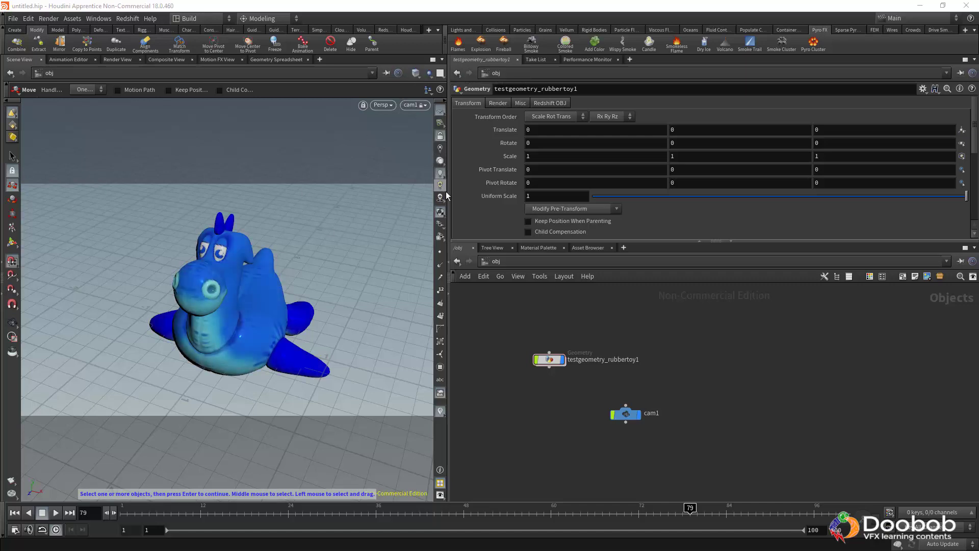
left_click(443, 218)
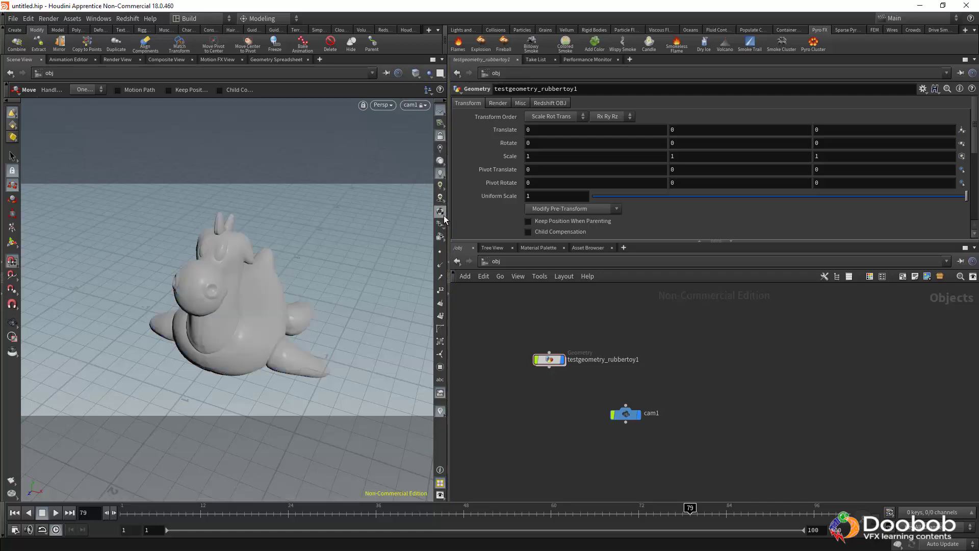
left_click(414, 74)
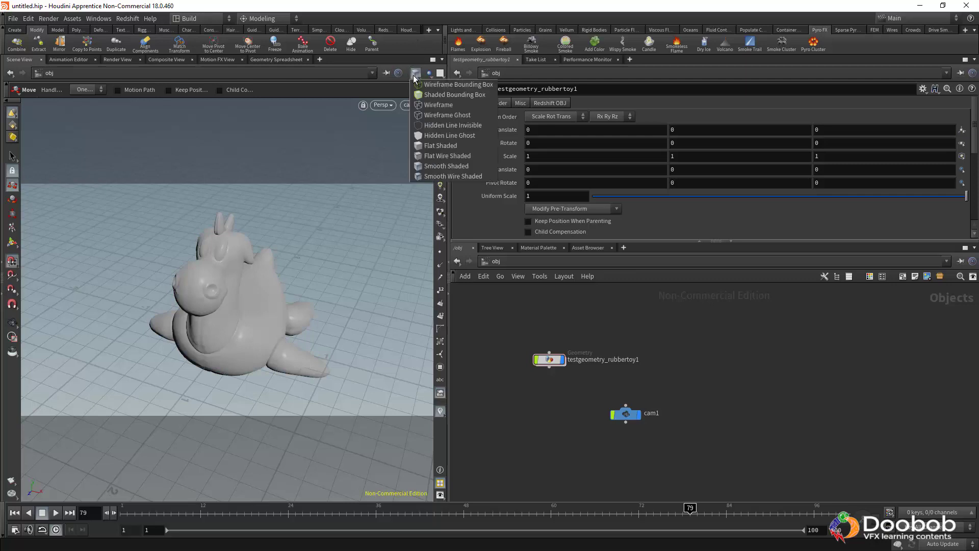
left_click(452, 157)
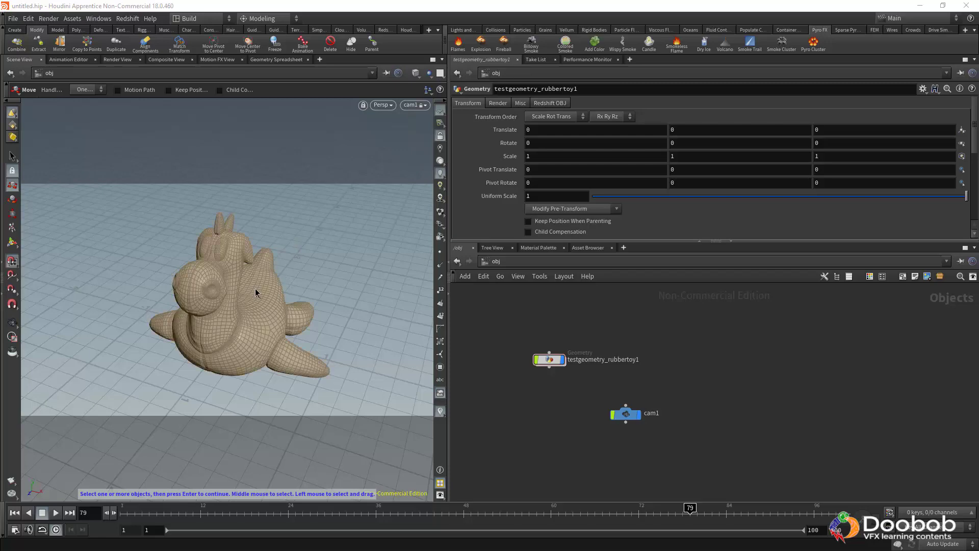
left_click_drag(258, 284, 219, 284, "alt")
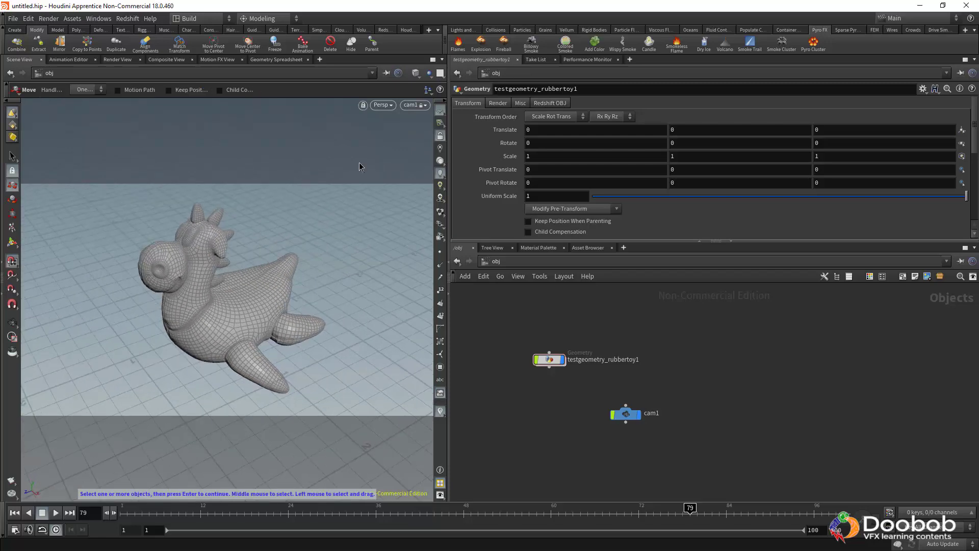
Step: Display the rubber toy as Smooth Shaded and as Smooth Wire Shaded to compare the two modes
left_click(415, 74)
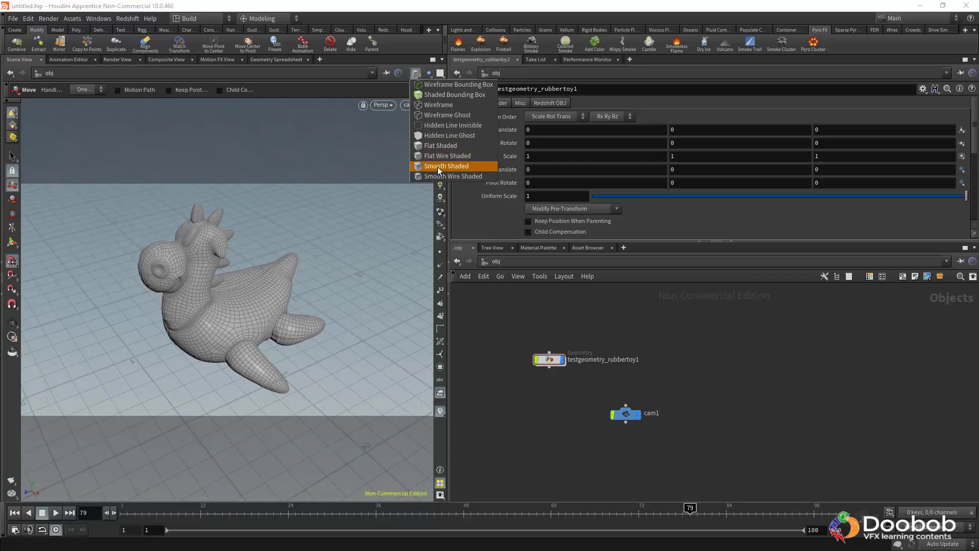
left_click(437, 166)
left_click(415, 74)
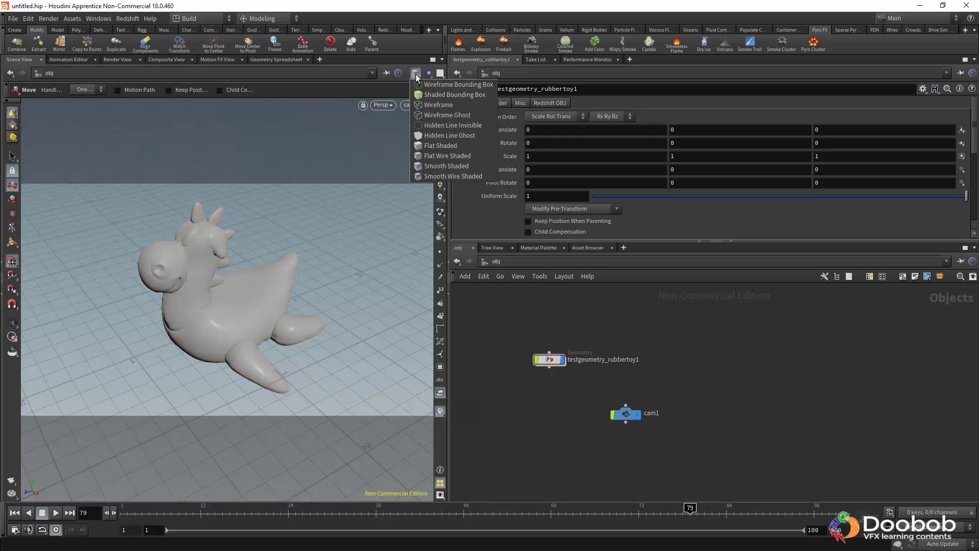
left_click(448, 176)
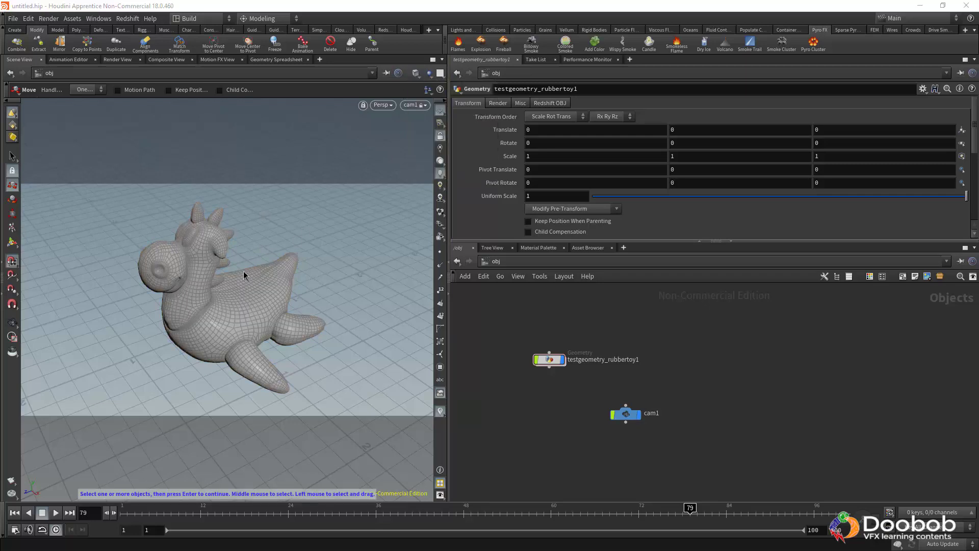
Step: Compare Flat Shaded with Smooth Shaded on the rubber toy, keep Smooth Shaded and orbit cam1 to a more frontal view
left_click(413, 75)
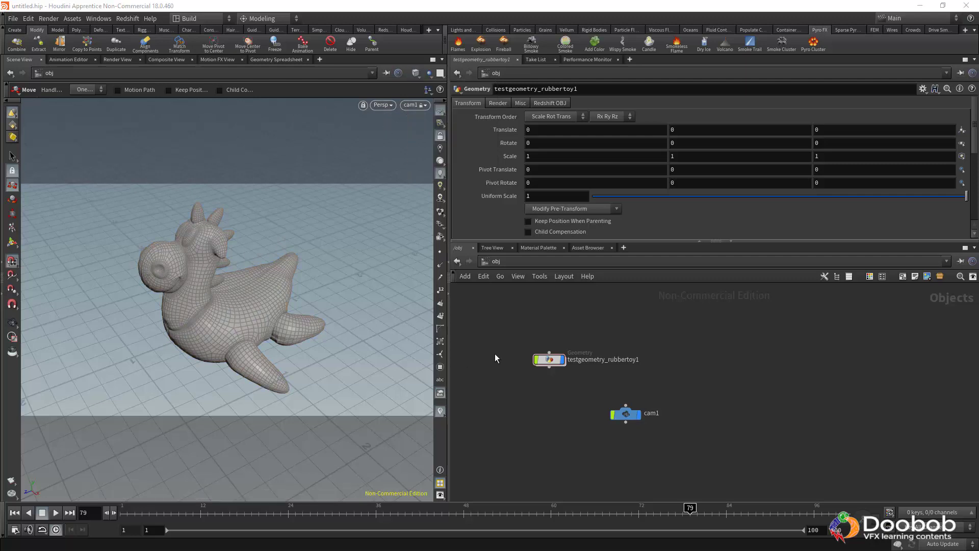
left_click(424, 73)
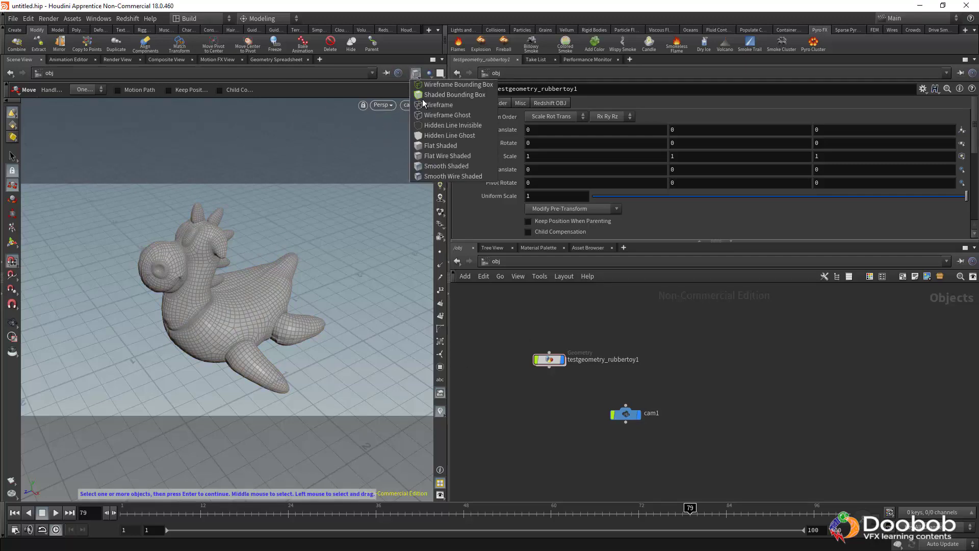
left_click(442, 149)
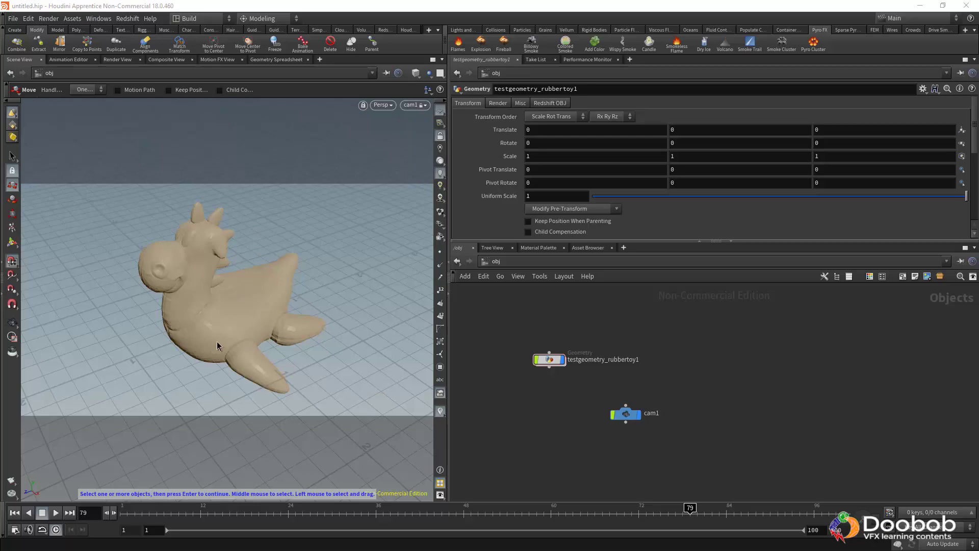
left_click(414, 74)
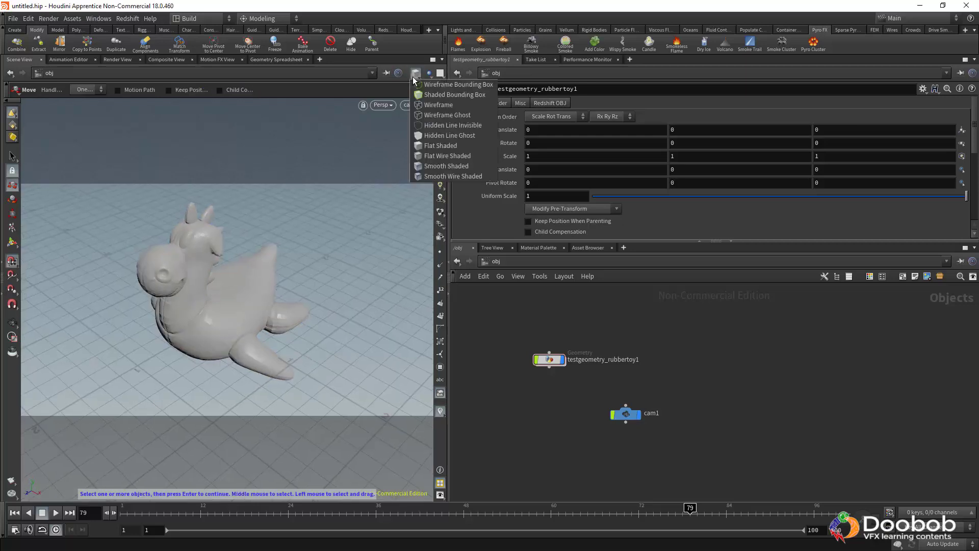
left_click(432, 166)
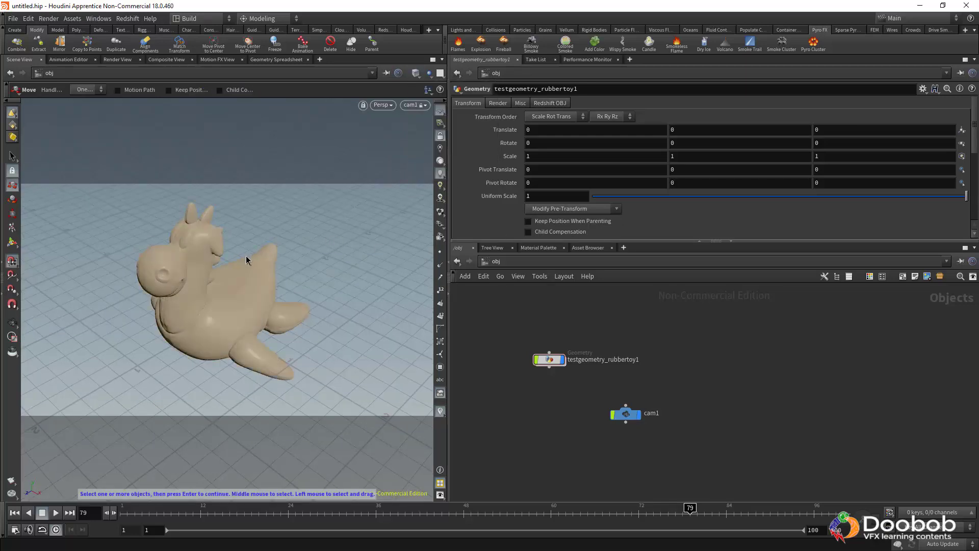
key("Escape")
left_click_drag(245, 258, 336, 276)
key("t")
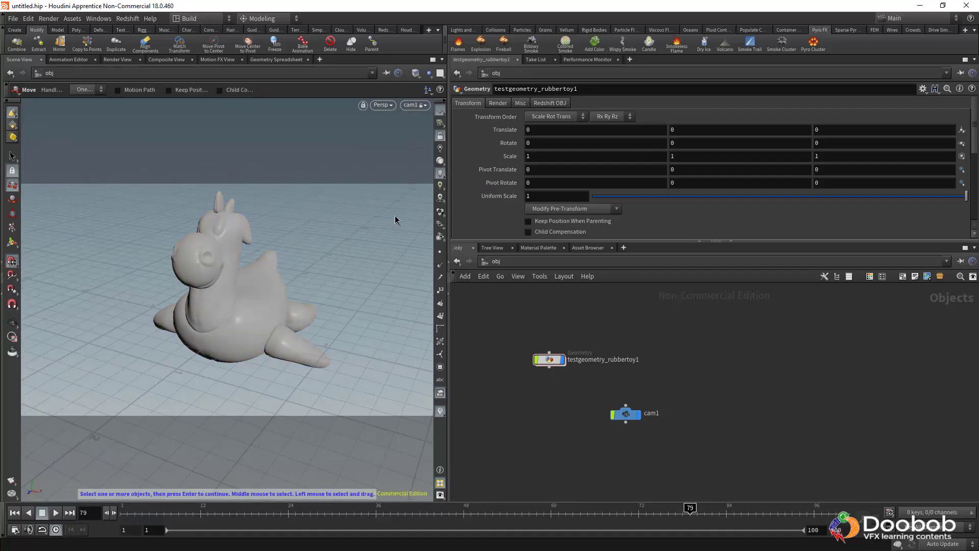
Step: Add a Sky Light to the scene and arrange its sun and sky light nodes one above the other beside cam1
left_click(466, 32)
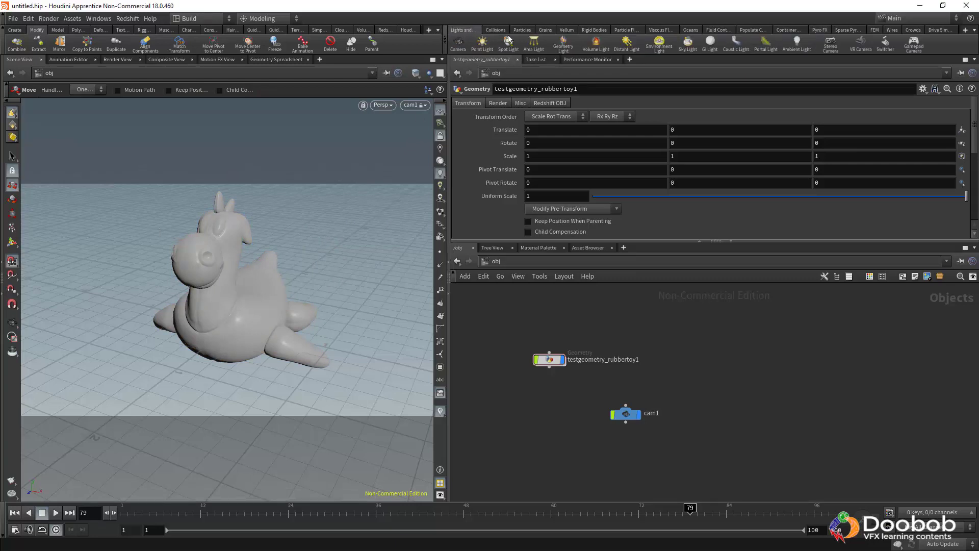
left_click(690, 50)
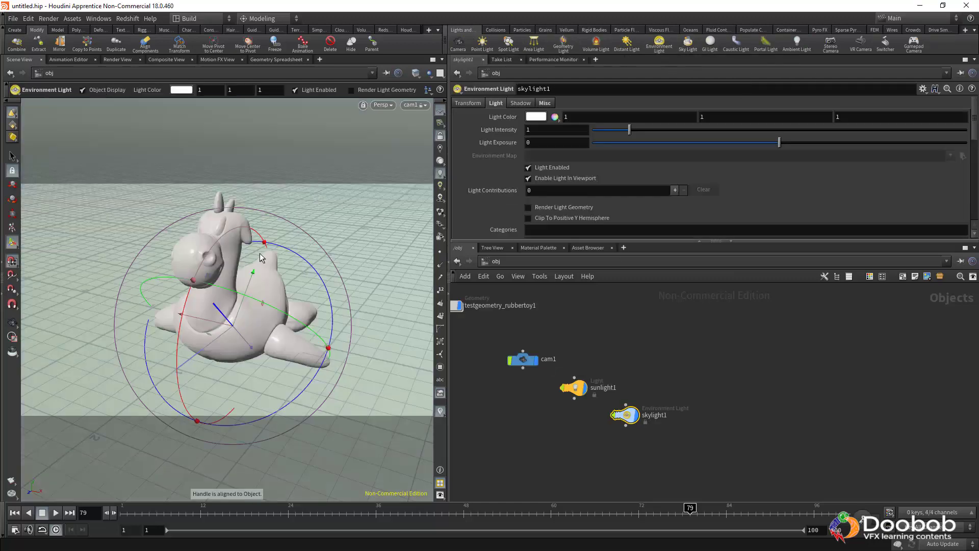
left_click_drag(574, 388, 632, 317)
left_click_drag(626, 416, 628, 353)
left_click(632, 317)
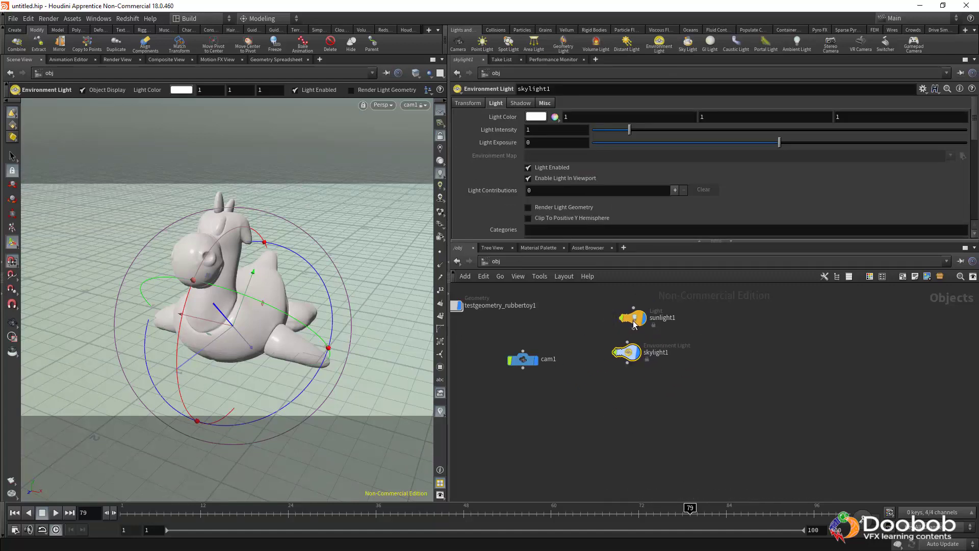
left_click(630, 352)
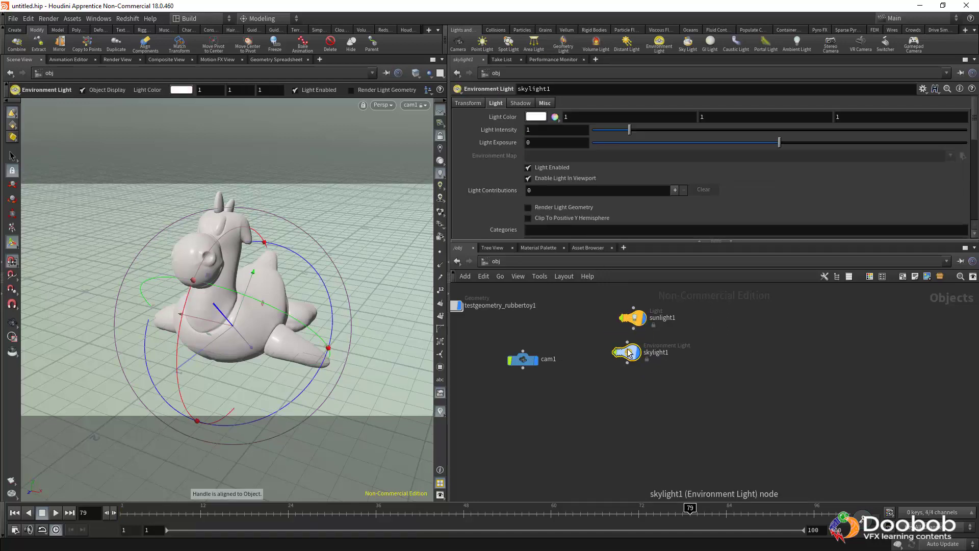
Step: In skylight1's Sky Environment Map settings, set the sun's Rotate angles to 35, 264 and 0
scroll(491, 163, "down", 2)
scroll(491, 164, "up", 2)
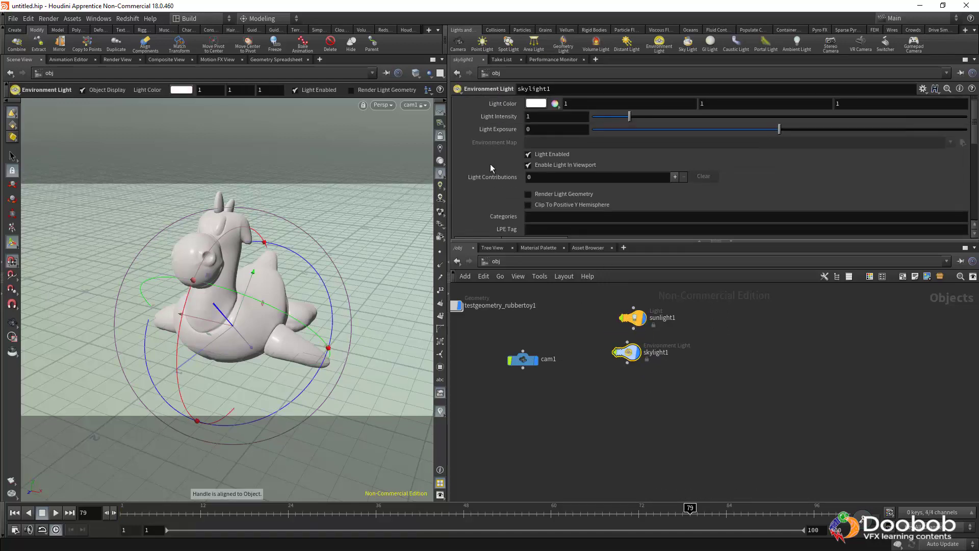
scroll(490, 164, "down", 3)
scroll(491, 163, "down", 2)
scroll(490, 163, "up", 2)
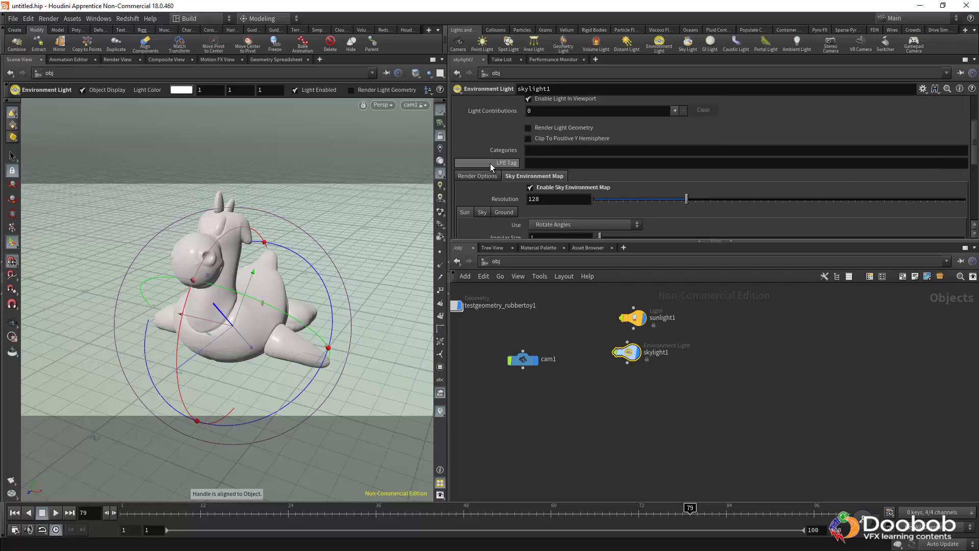
scroll(514, 181, "down", 2)
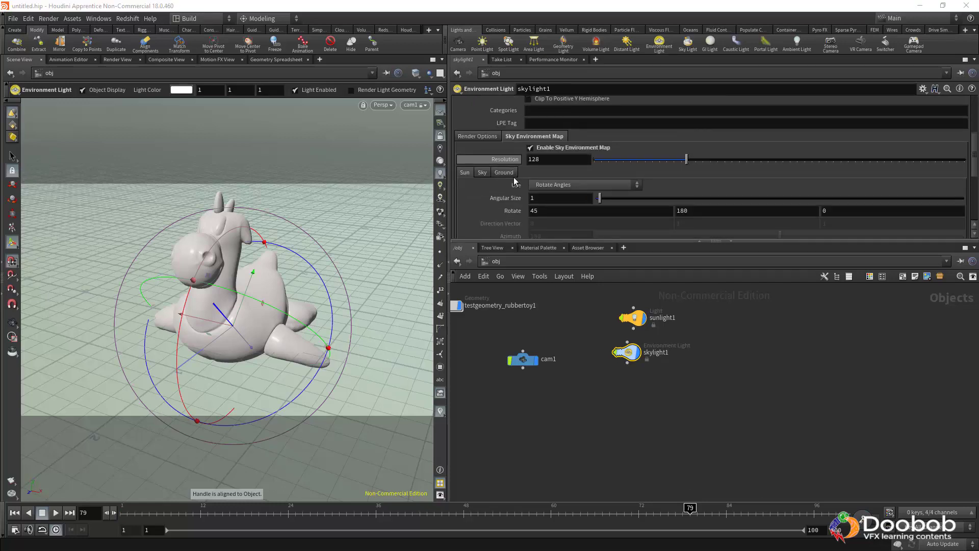
middle_click(696, 212)
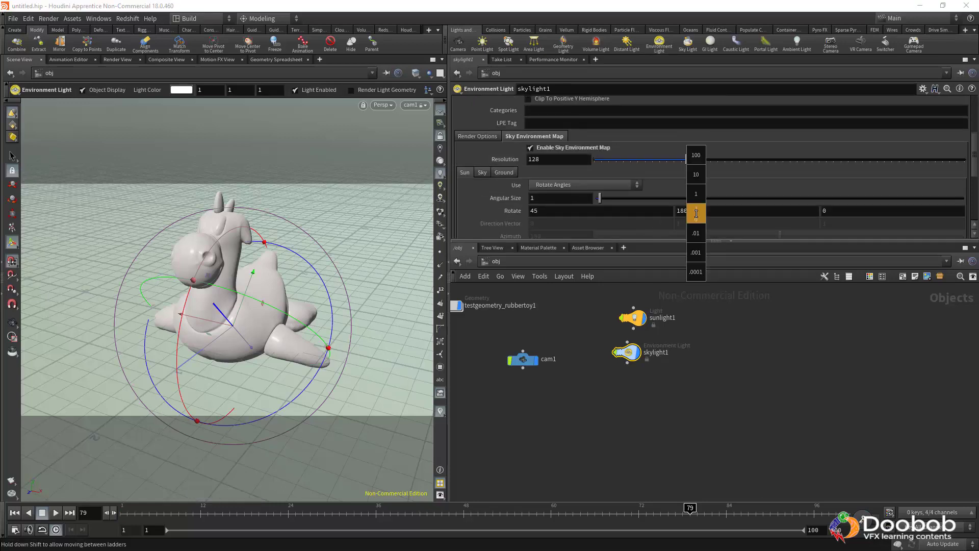
middle_click_drag(696, 214, 375, 227)
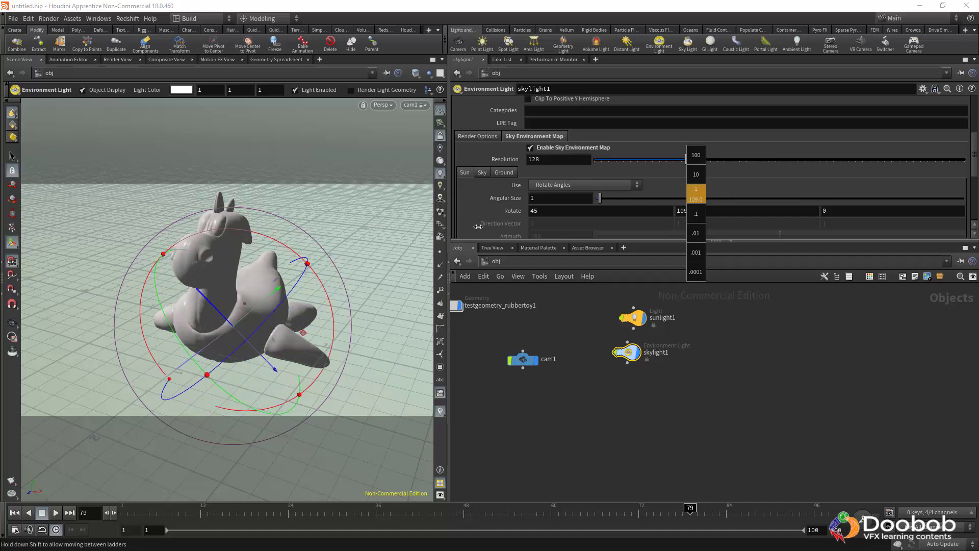
middle_click_drag(478, 225, 968, 209)
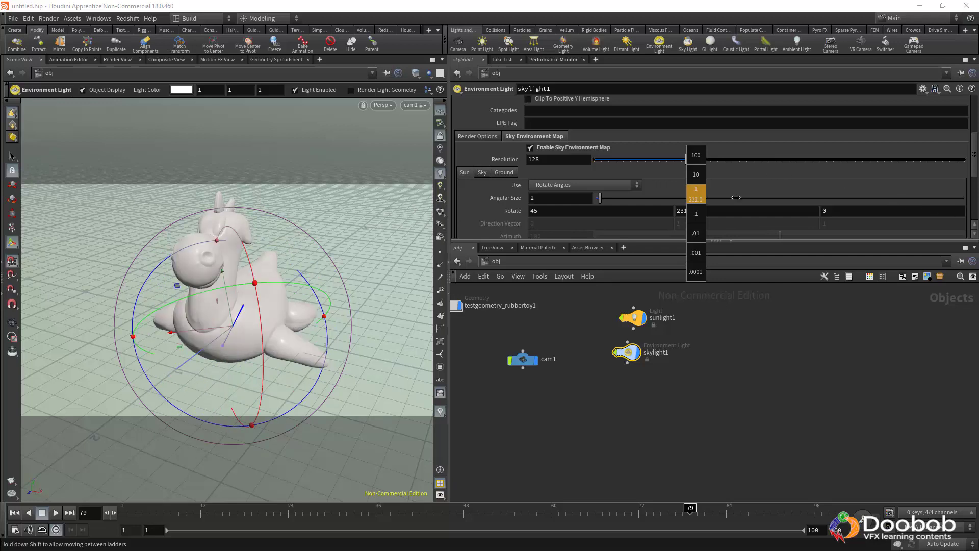
middle_click_drag(735, 198, 753, 173)
middle_click_drag(564, 214, 548, 182)
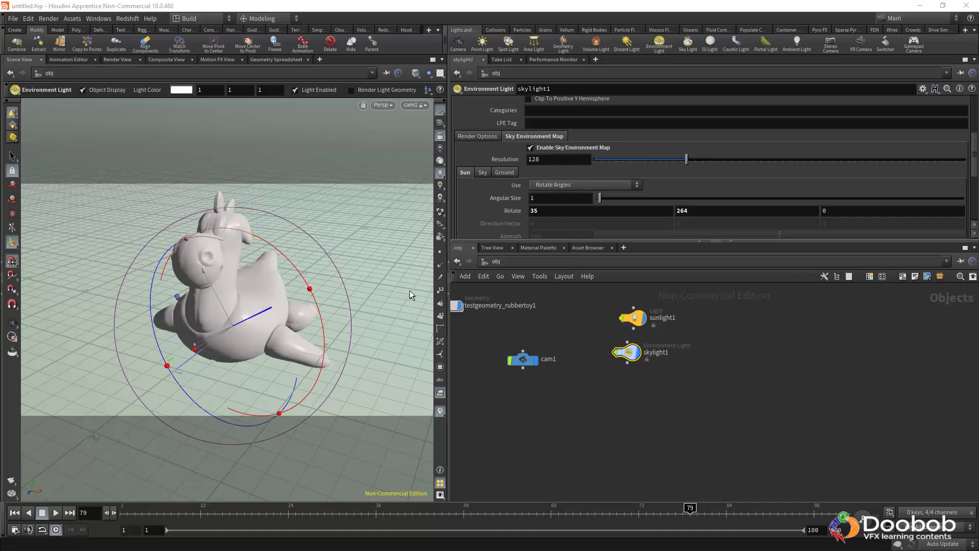
Step: Compare Normal Lighting, Headlight Only and High Quality Lighting in the viewport on the rubber toy
left_click(438, 189)
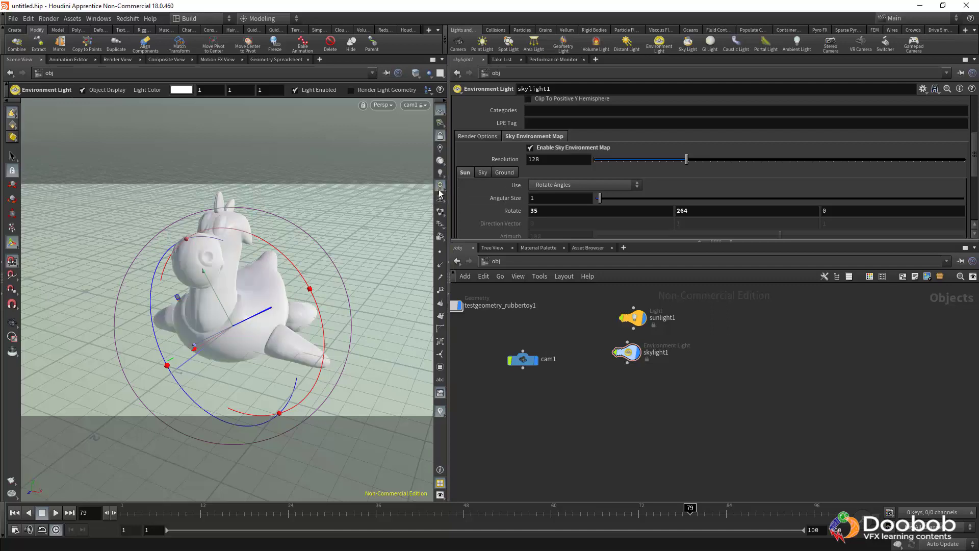
left_click(443, 176)
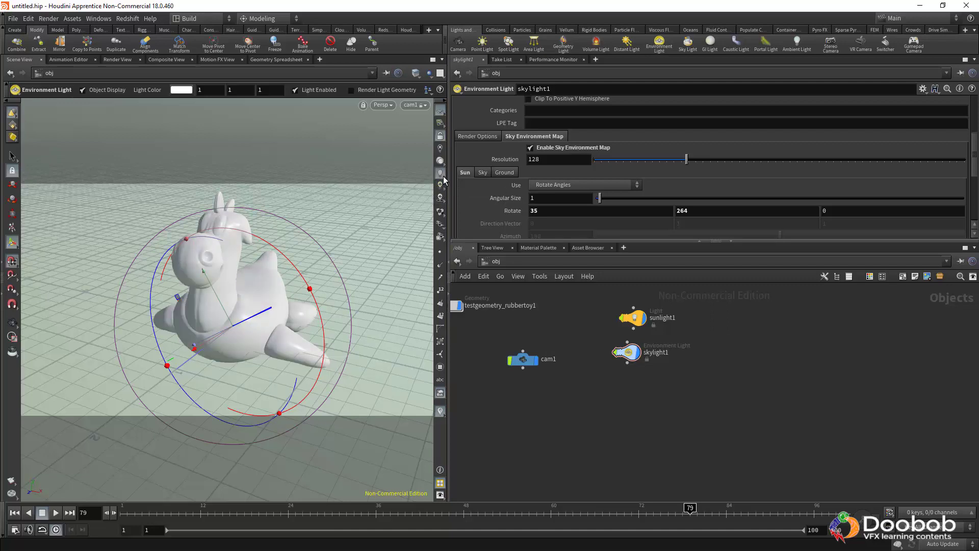
left_click(441, 163)
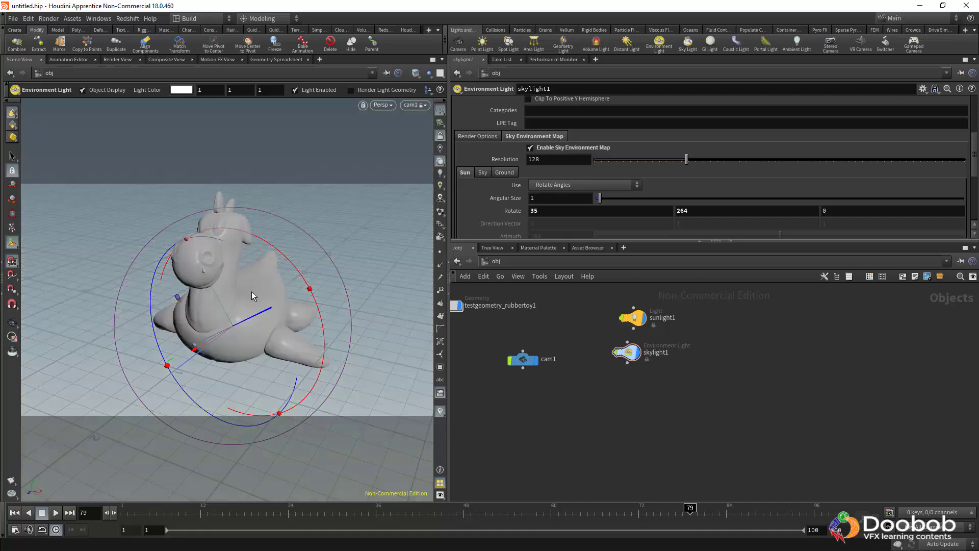
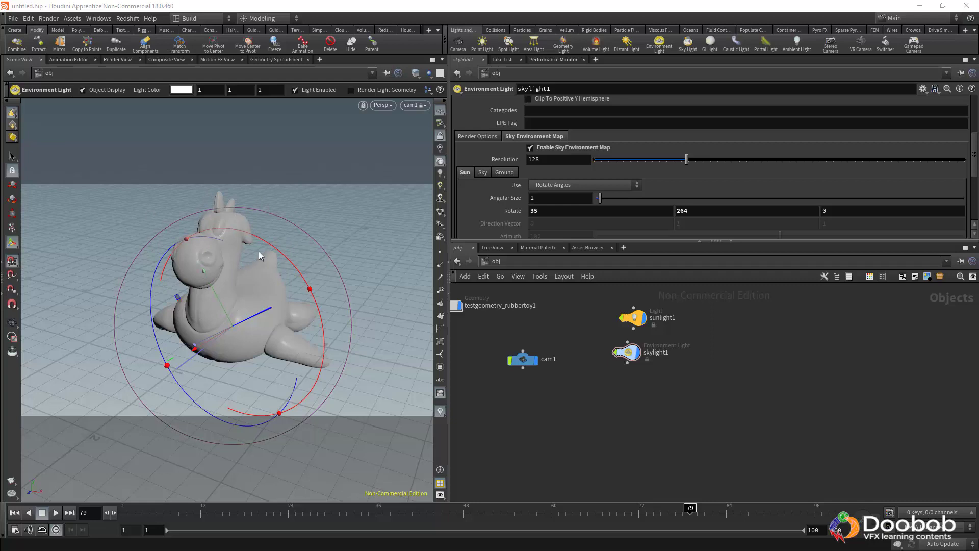
left_click(441, 174)
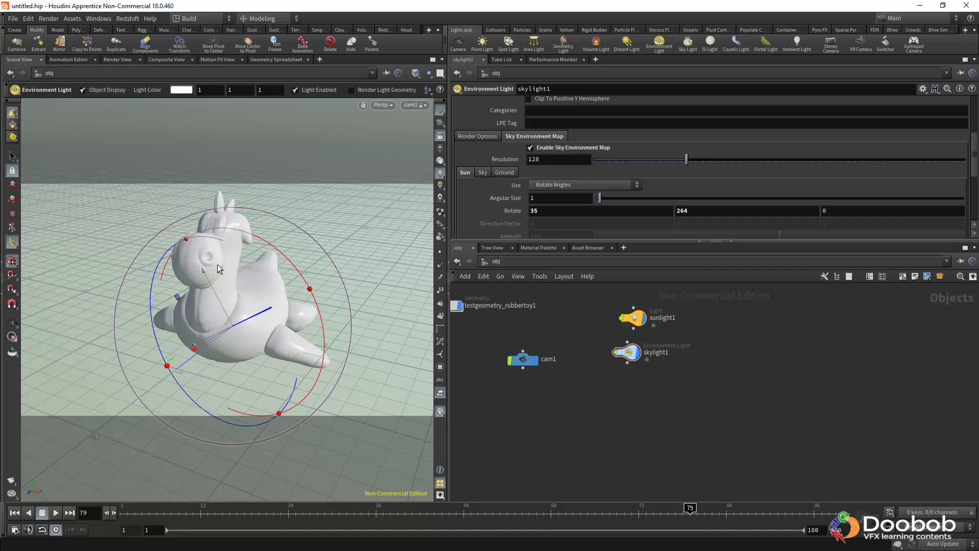
left_click(441, 190)
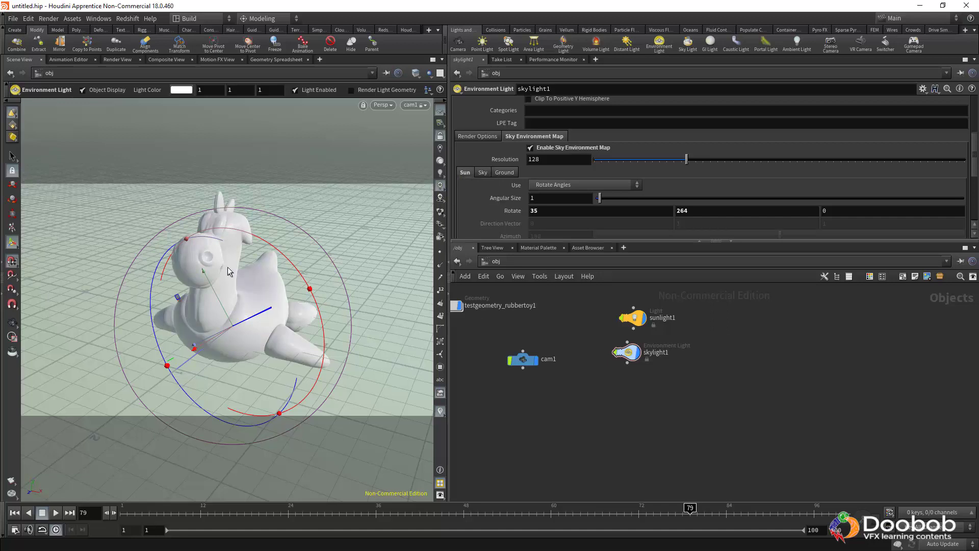
Step: Switch to the Select tool and display the rubber toy with its materials under High Quality Lighting and Shadows
left_click(12, 162)
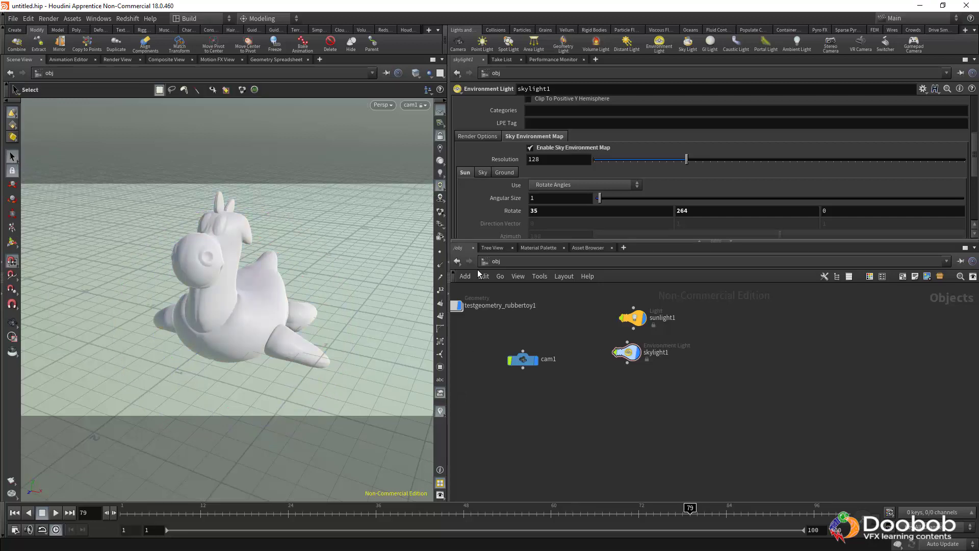
left_click(440, 198)
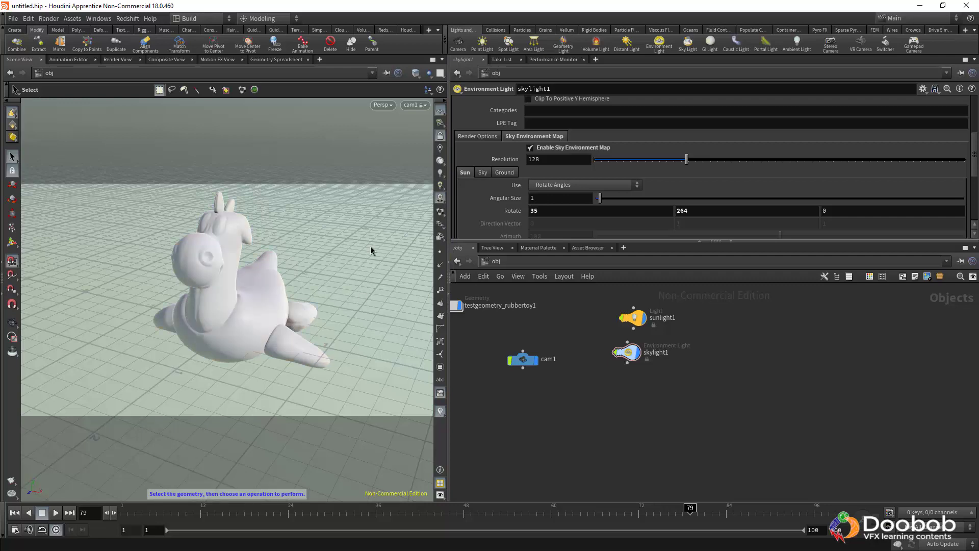
left_click(438, 213)
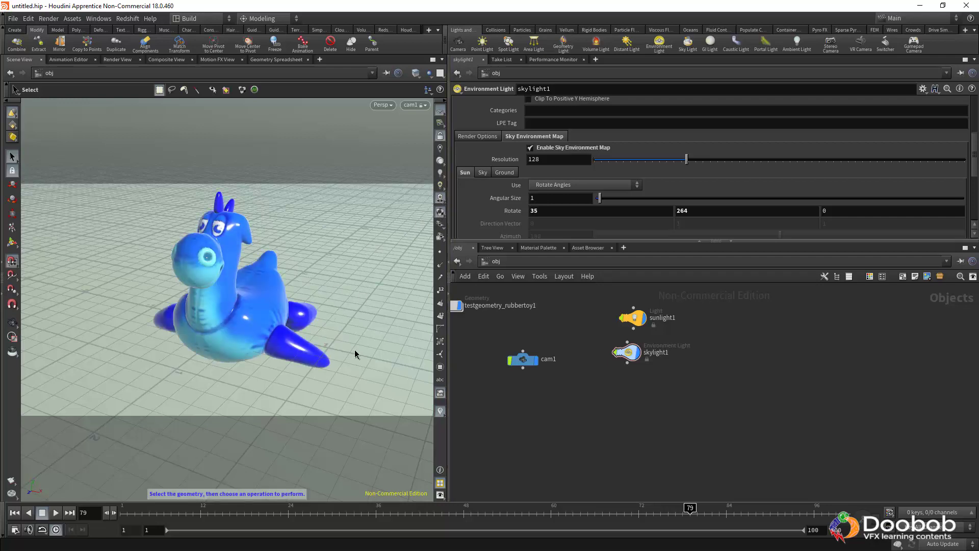
Step: Hide the viewport's reference plane and show the rubber toy under Headlight Only lighting without materials
left_click(440, 111)
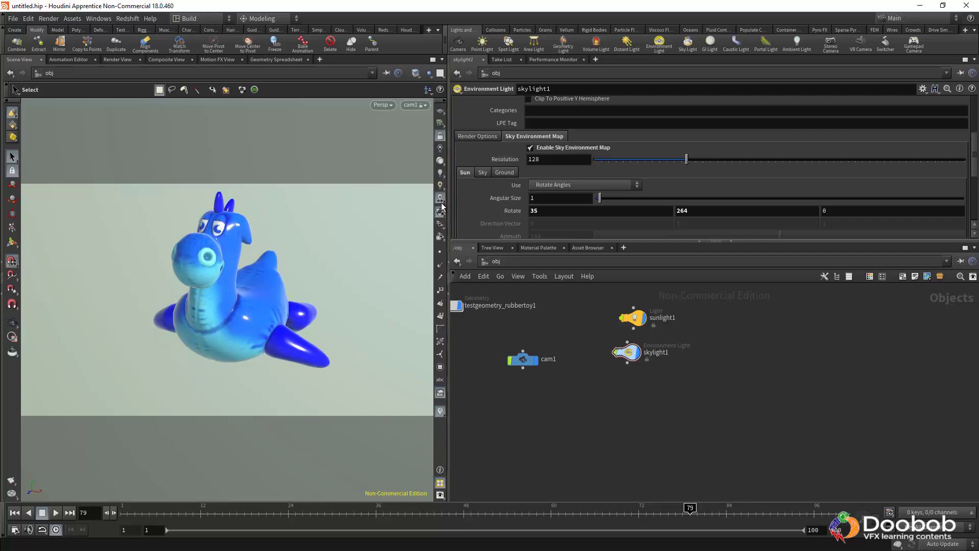
left_click(441, 164)
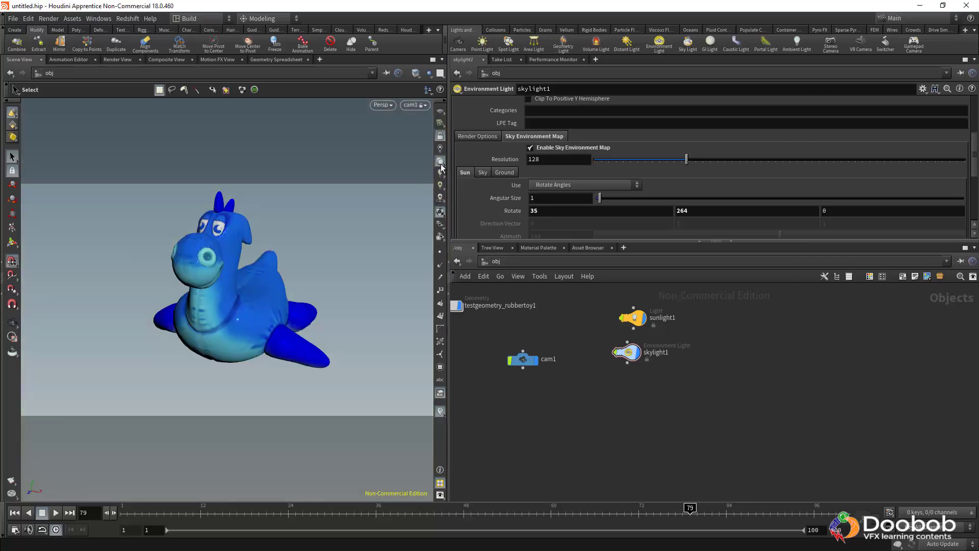
left_click(440, 214)
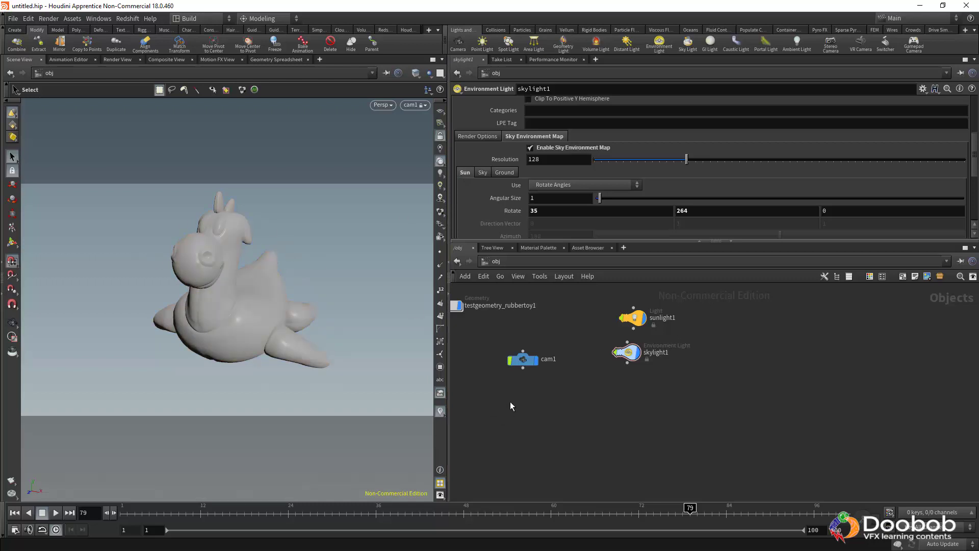
Step: Place the rubber toy node just above cam1 beside sunlight1 in the network and widen the scene view slightly
mouse_move(510, 402)
middle_mouse_down()
mouse_move(536, 426)
mouse_move(572, 422)
middle_mouse_up()
left_click_drag(509, 325, 611, 337)
left_click(505, 421)
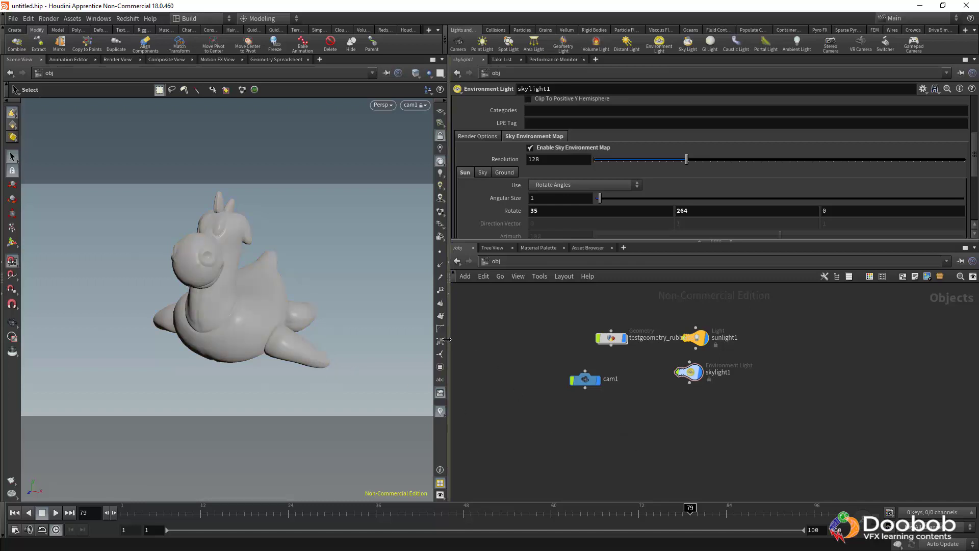
left_click_drag(447, 448, 469, 449)
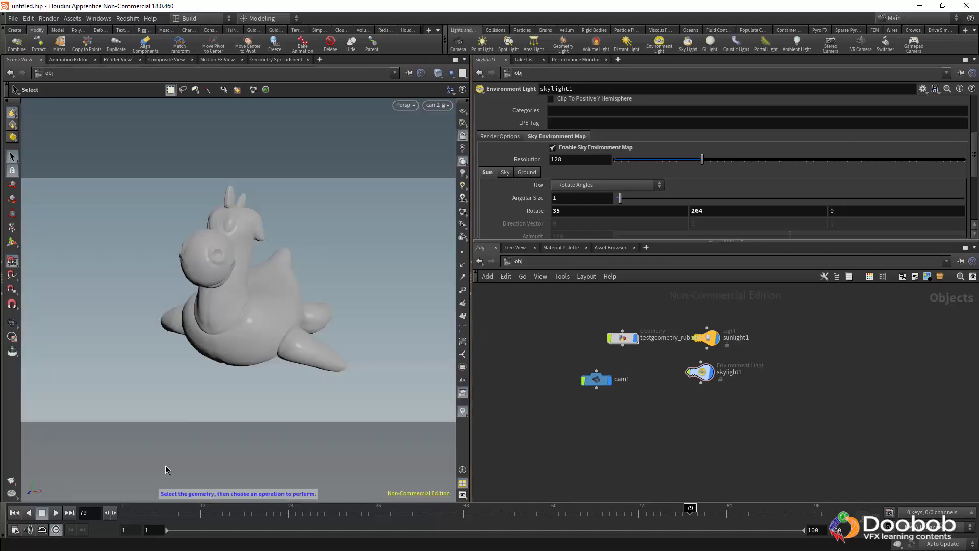
Step: Review the Global Animation Options for frame rate, frame range and playback, and close them unchanged
left_click(15, 529)
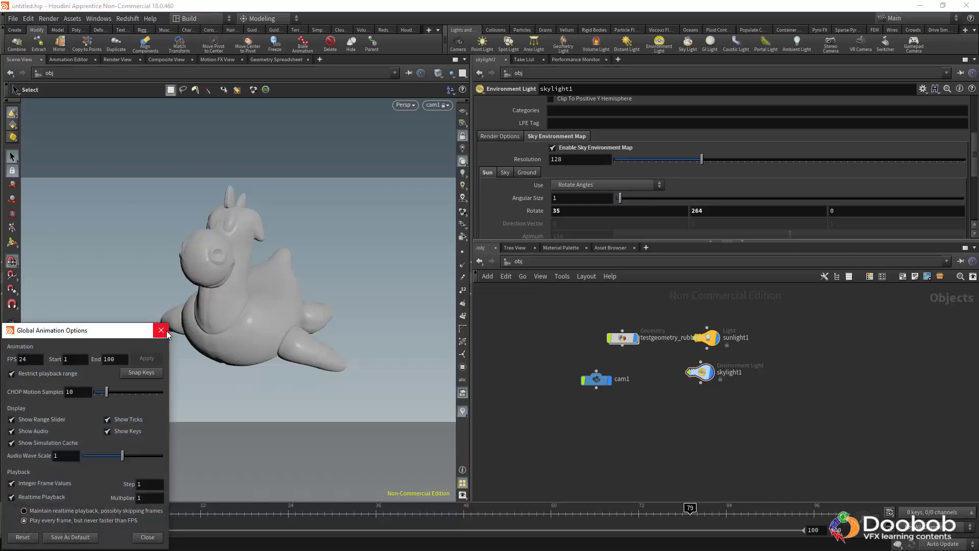
left_click_drag(93, 331, 177, 216)
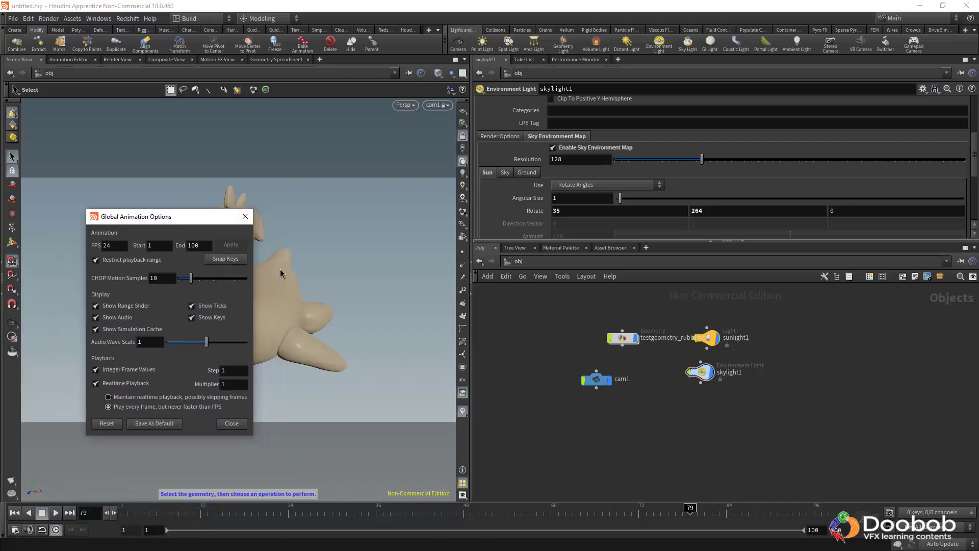
left_click(245, 217)
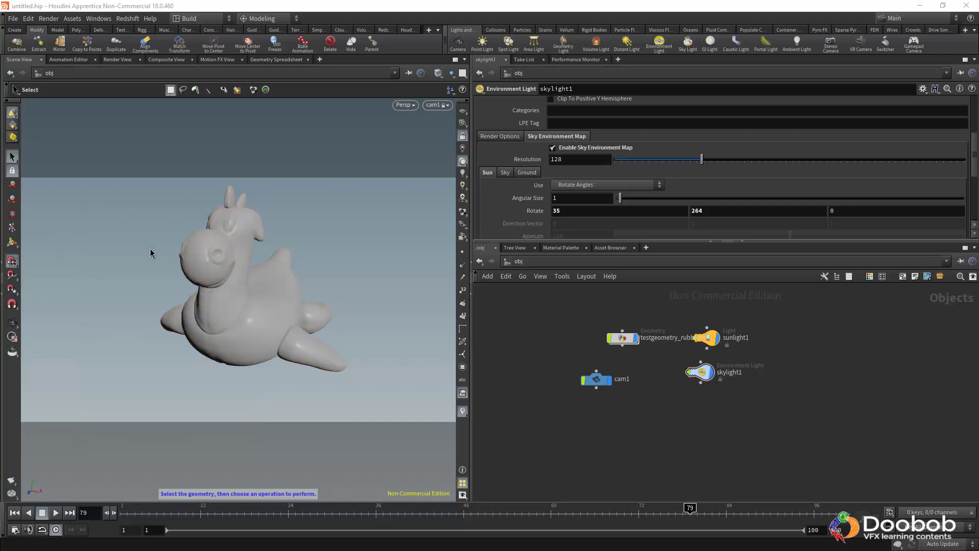
Step: Open the Display Options of the scene view and move their window towards the middle of the viewport
key("d")
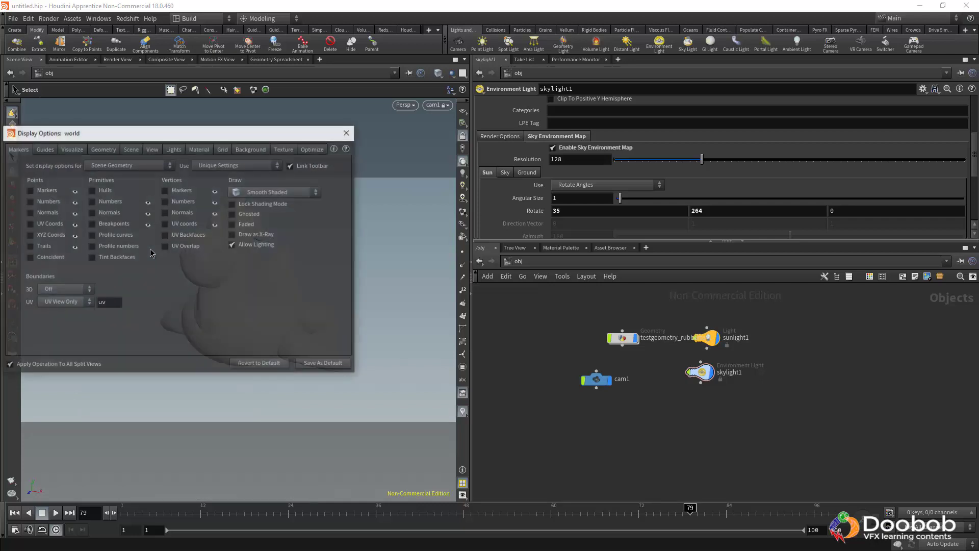
left_click_drag(112, 135, 221, 157)
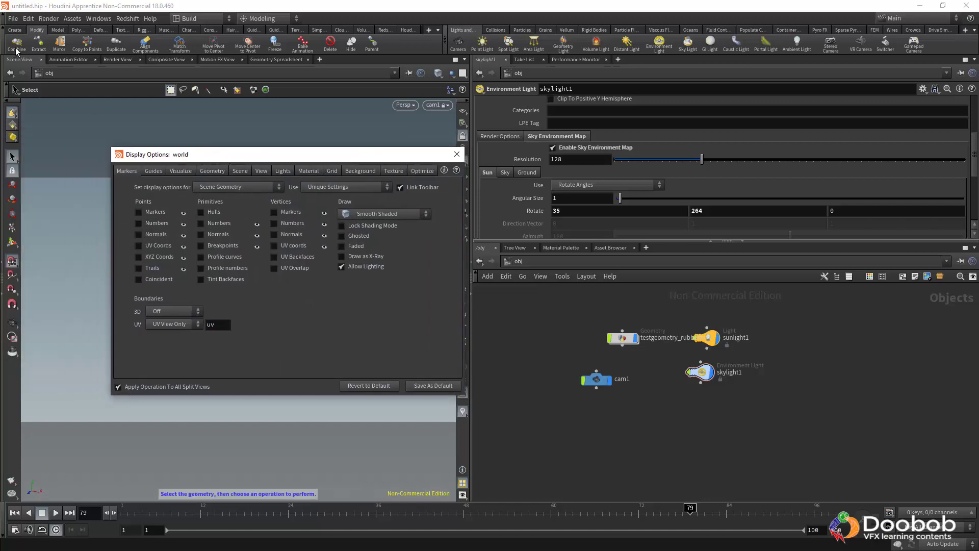
left_click(99, 18)
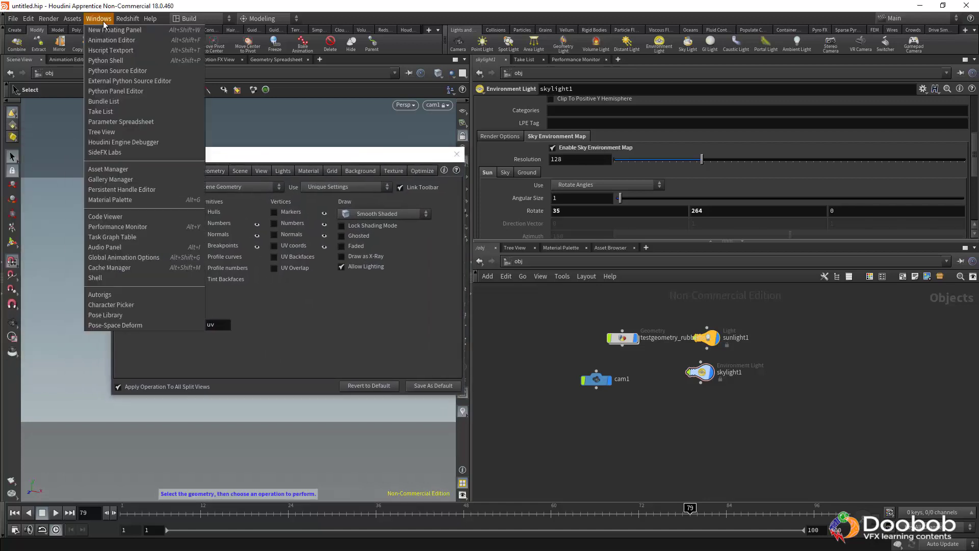
mouse_move(36, 23)
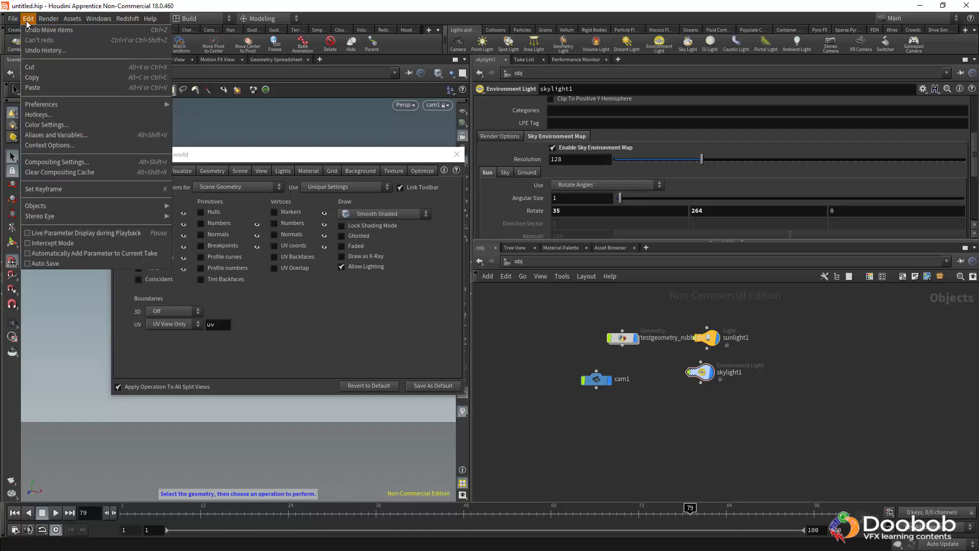
mouse_move(31, 107)
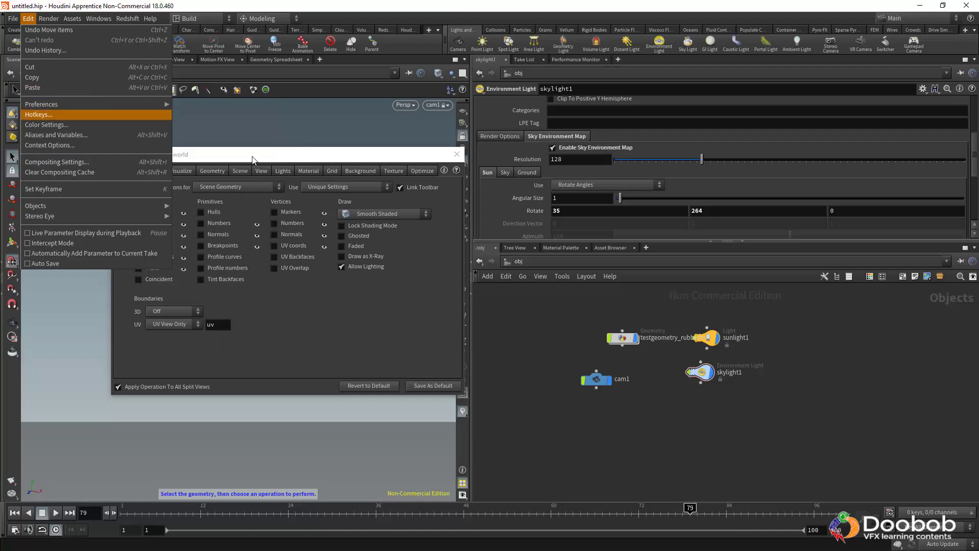
left_click_drag(254, 155, 382, 146)
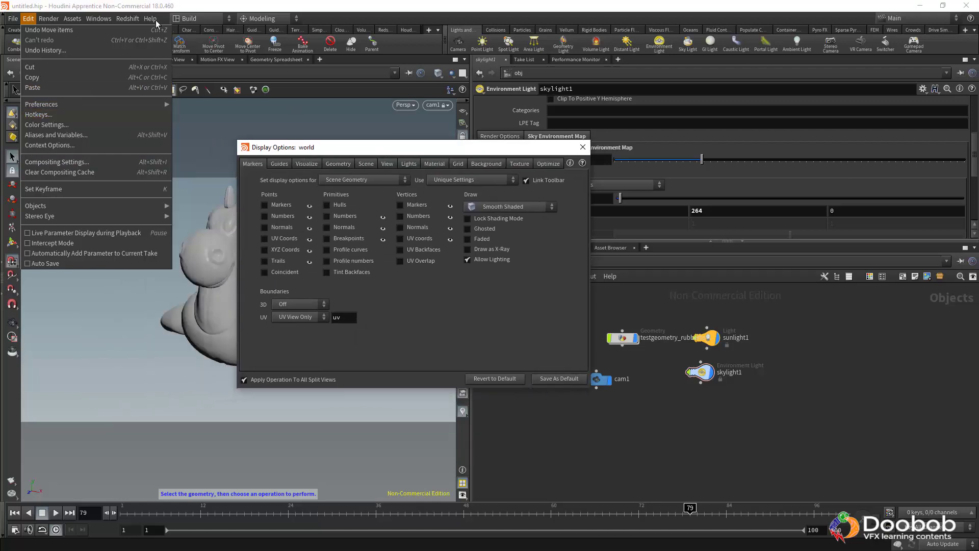
left_click(186, 6)
Step: Move the Display Options window clear of the parameters and examine its Guides, Visualize and Geometry settings
left_click_drag(298, 148, 137, 126)
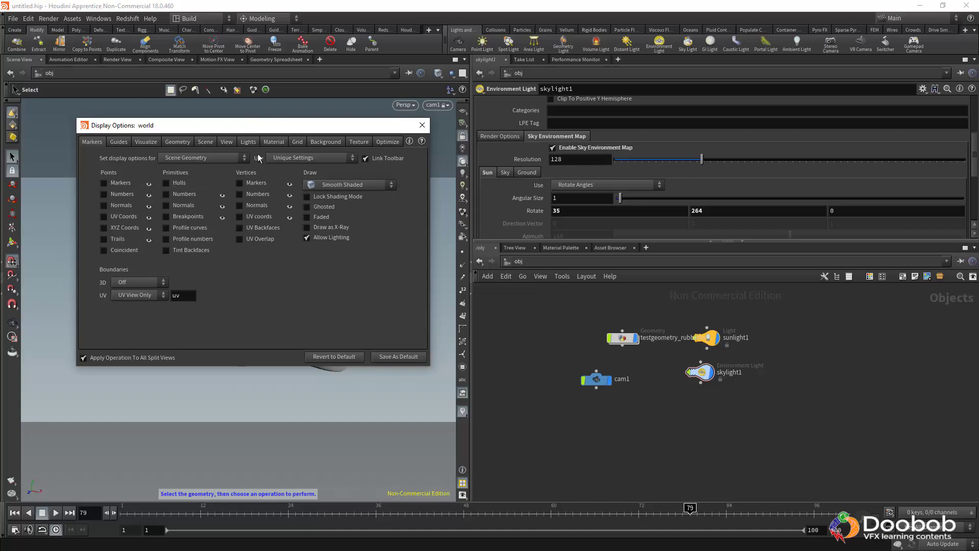
left_click_drag(254, 131, 201, 141)
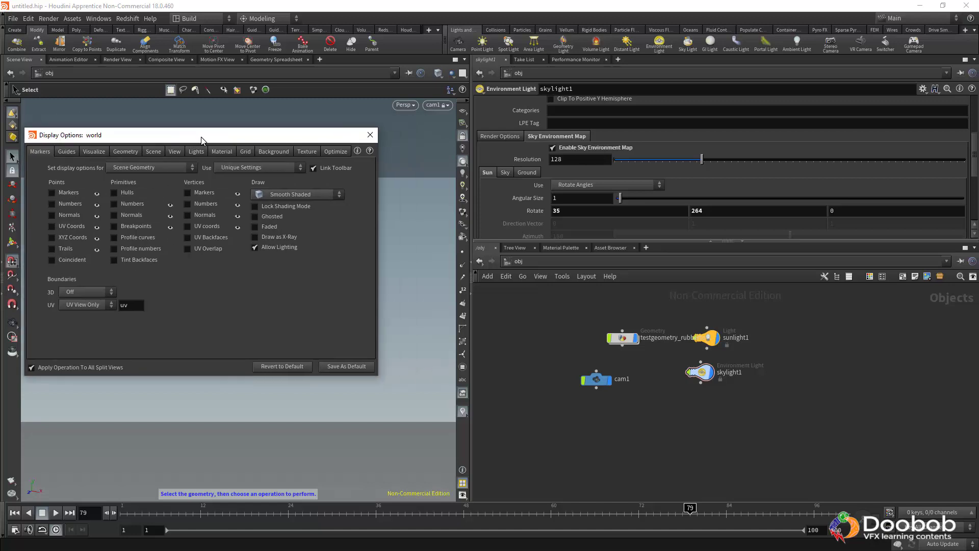
left_click(68, 153)
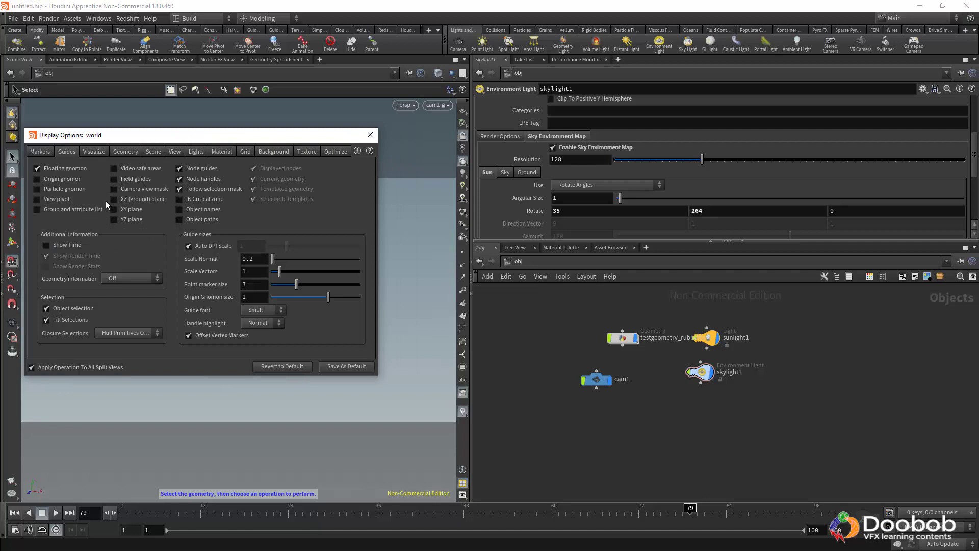
left_click(104, 153)
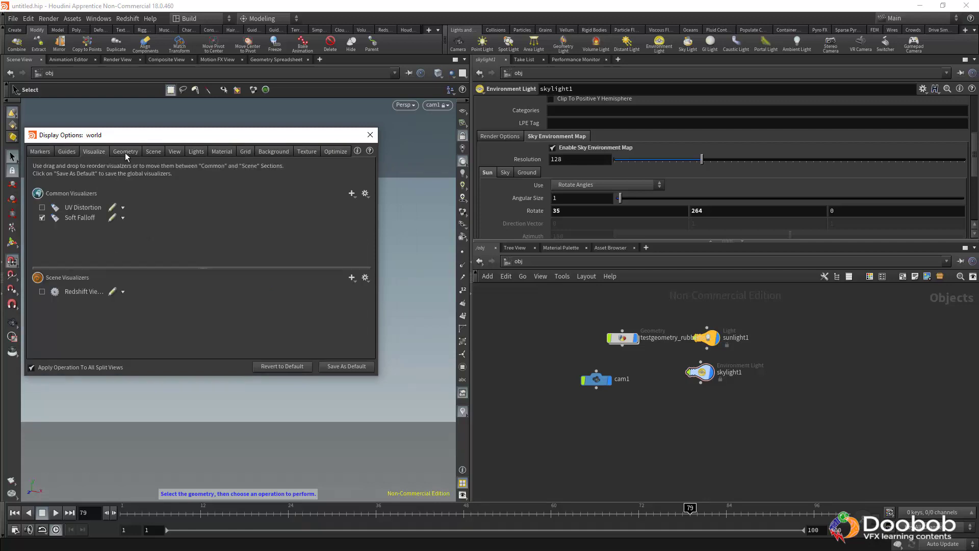
left_click(122, 152)
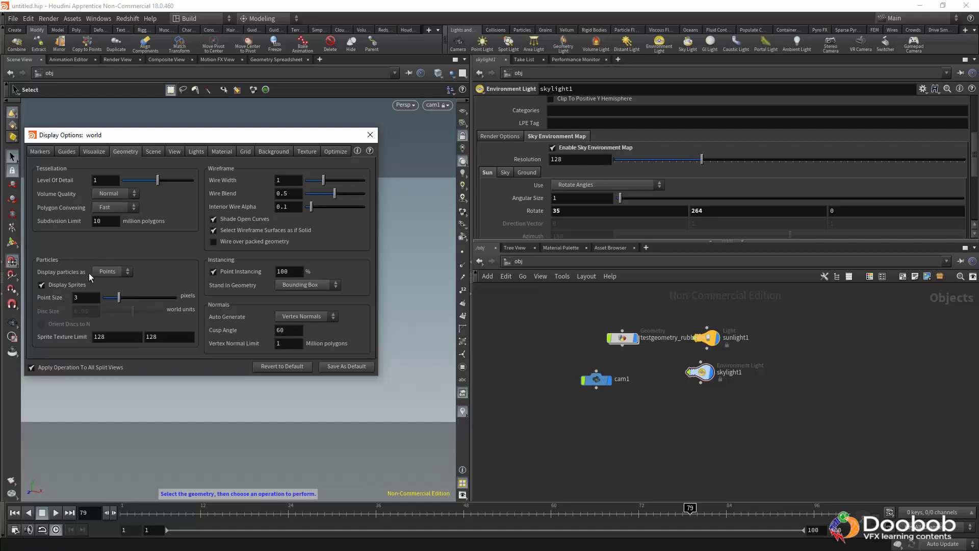
Step: Examine the Background, Scene, View, Lights, Material and Grid display settings, return to Background, and move the Display Options window off the viewport
left_click(273, 152)
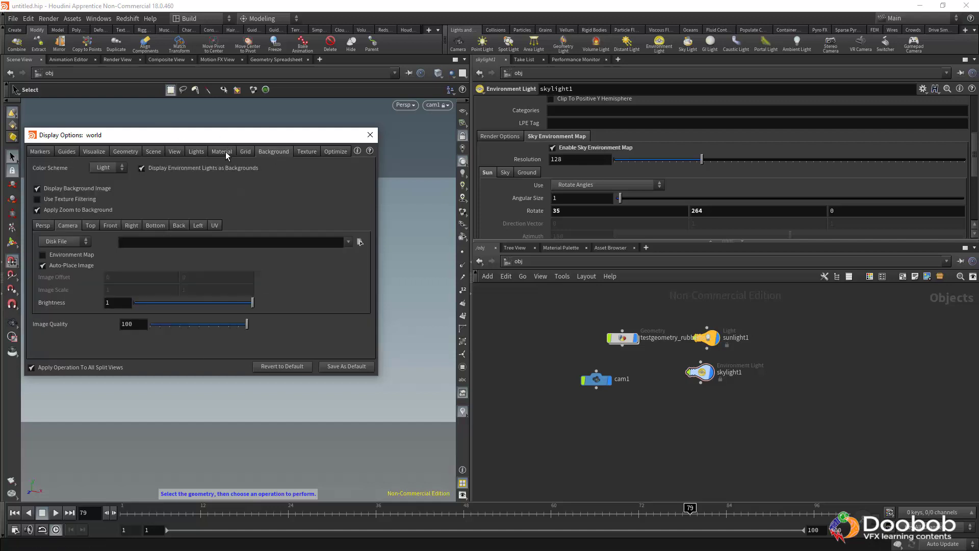
left_click(152, 151)
left_click(174, 152)
left_click(197, 152)
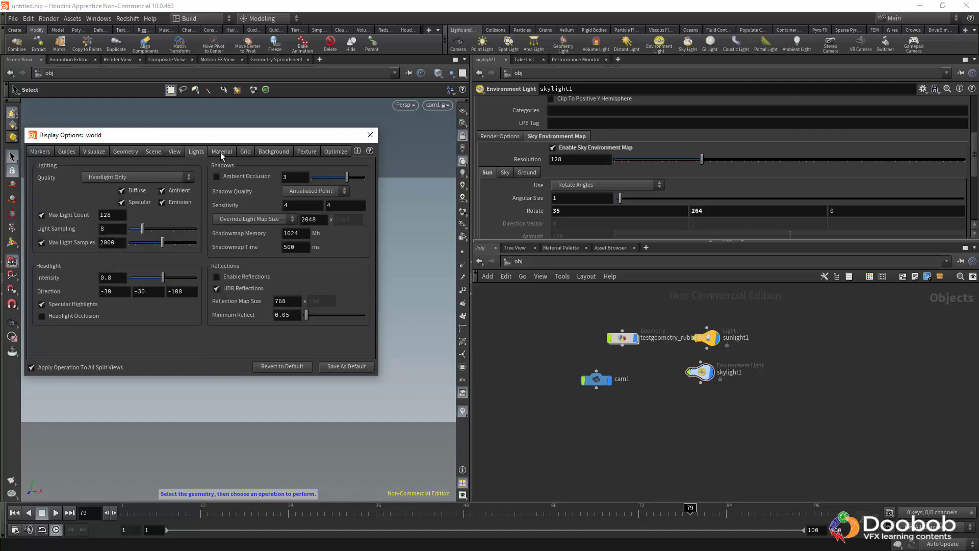
left_click(221, 151)
left_click(246, 152)
left_click(273, 151)
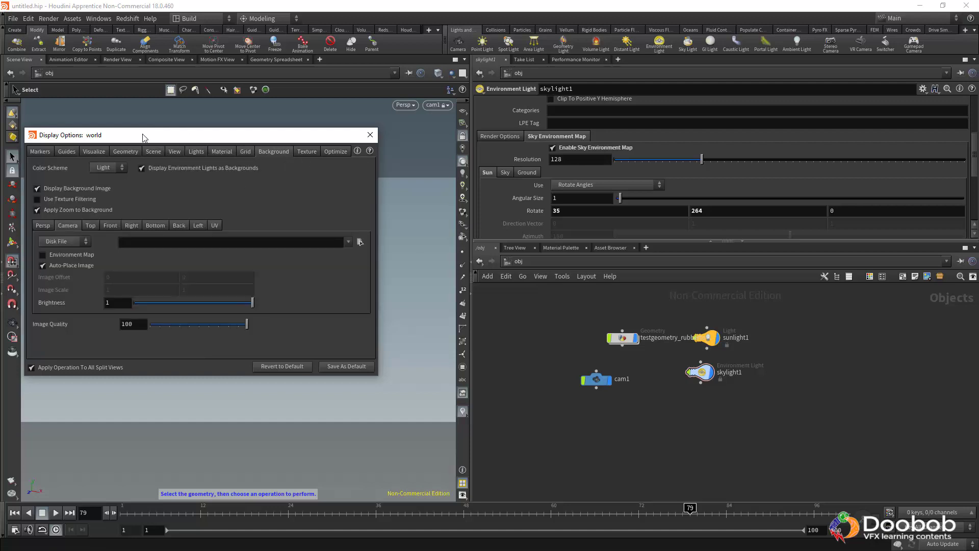
left_click_drag(142, 136, 580, 177)
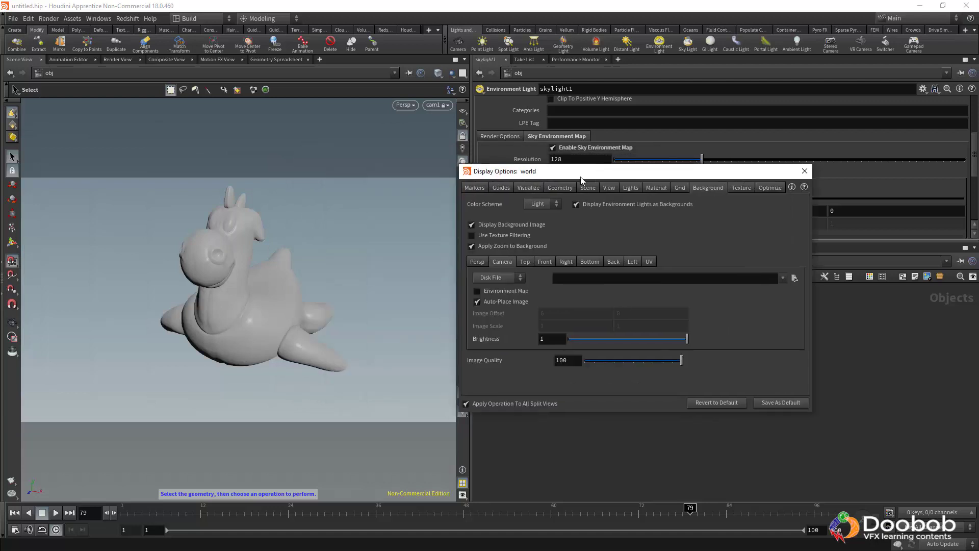
Step: Try the Dark and Grey color schemes for the viewport background, restore Light, and bring up the scheme choices again
left_click(542, 209)
left_click(543, 214)
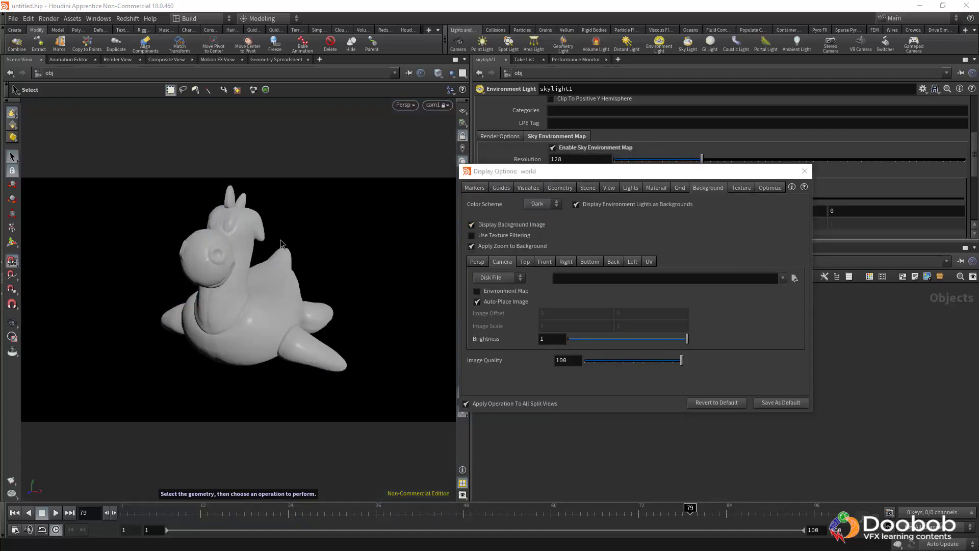
left_click(548, 203)
left_click(538, 232)
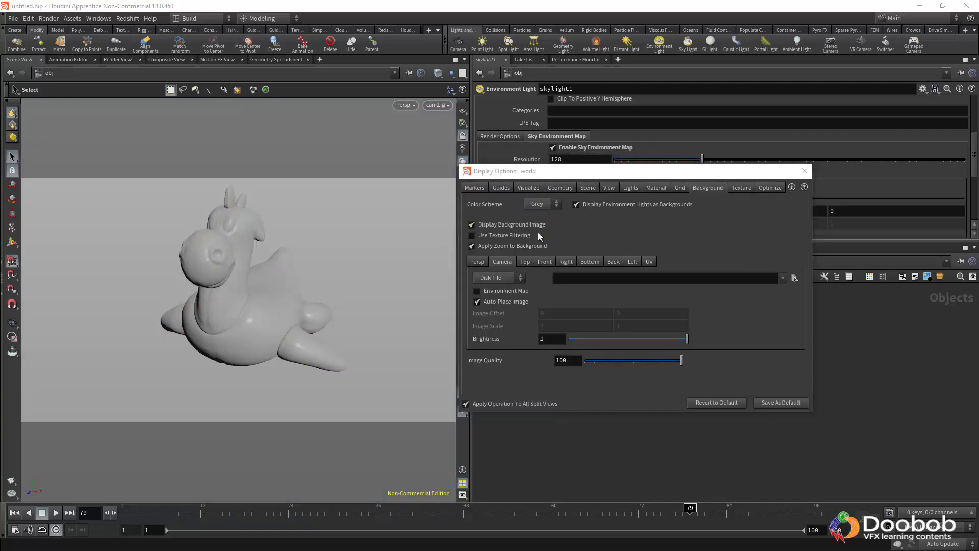
left_click(550, 204)
left_click(541, 214)
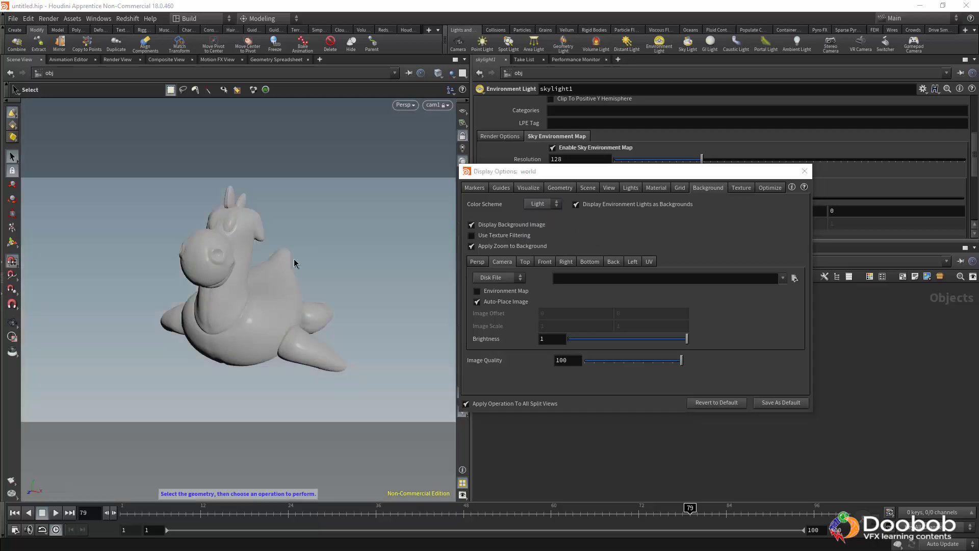
left_click(546, 206)
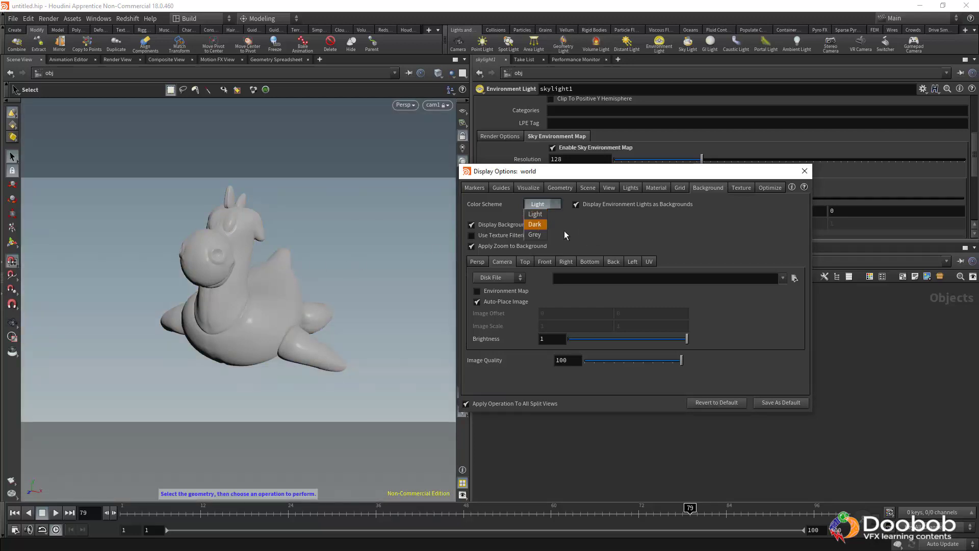
Step: Try the Dark background color scheme for the viewport and return it to Light
left_click(541, 226)
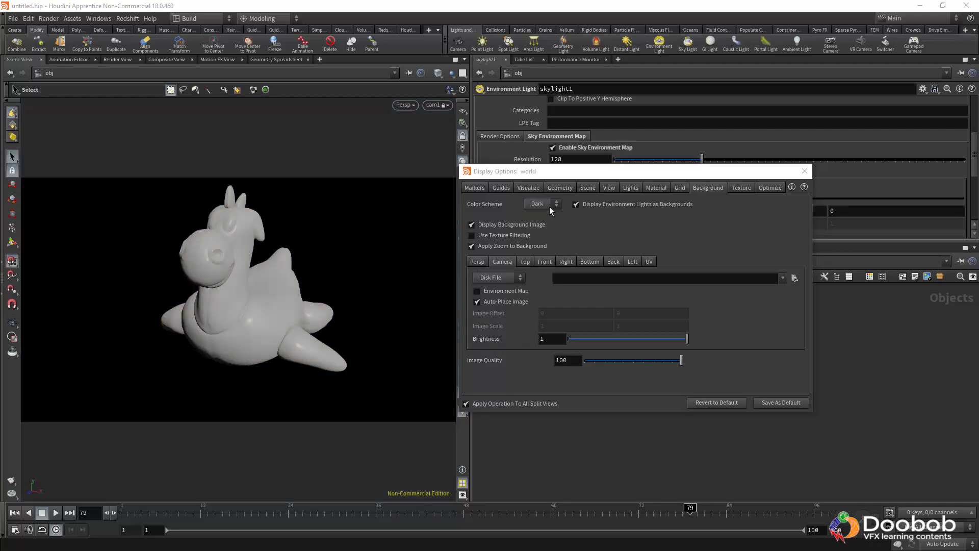
left_click(549, 206)
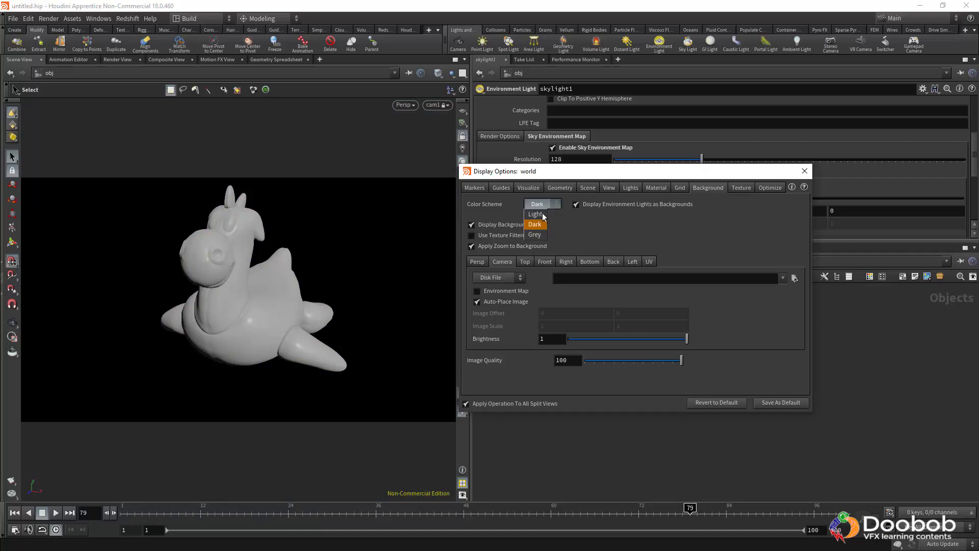
left_click(538, 213)
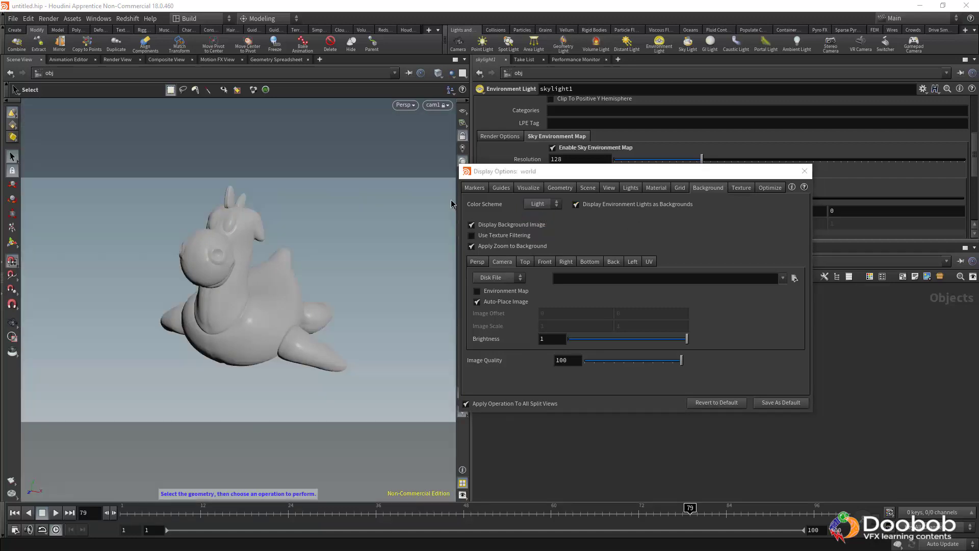
Step: Bring up the guide display options beside the viewport, then show the rubber toy's points and hide them again
left_click(503, 190)
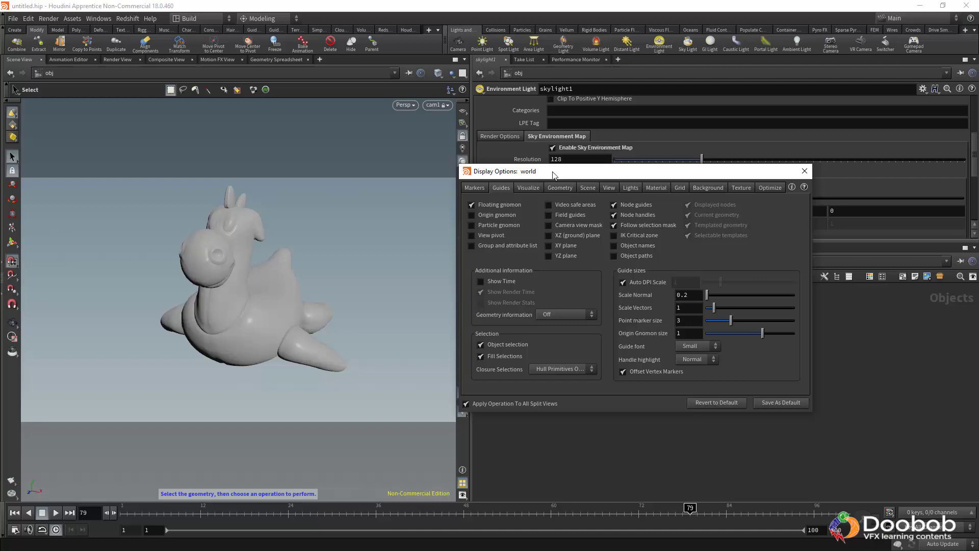
left_click_drag(554, 175, 652, 170)
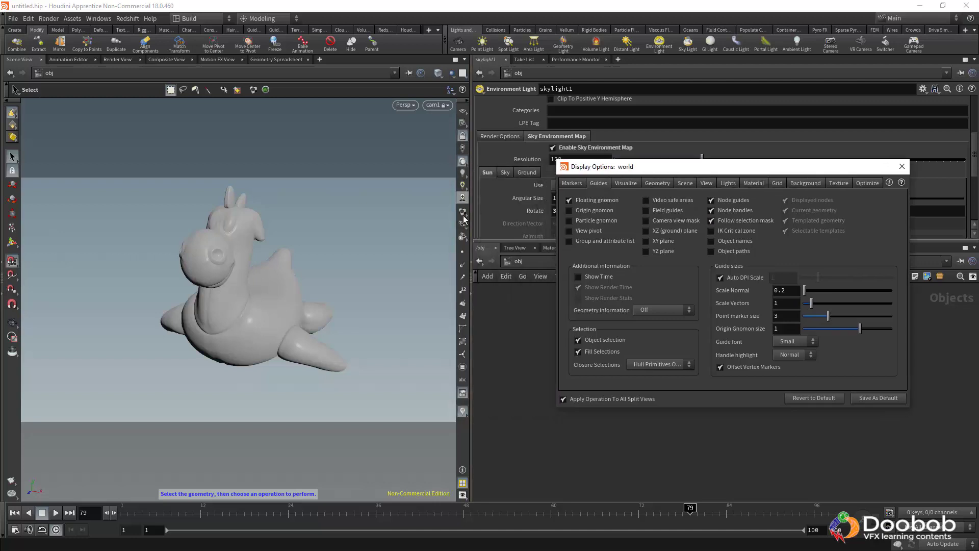
left_click(463, 253)
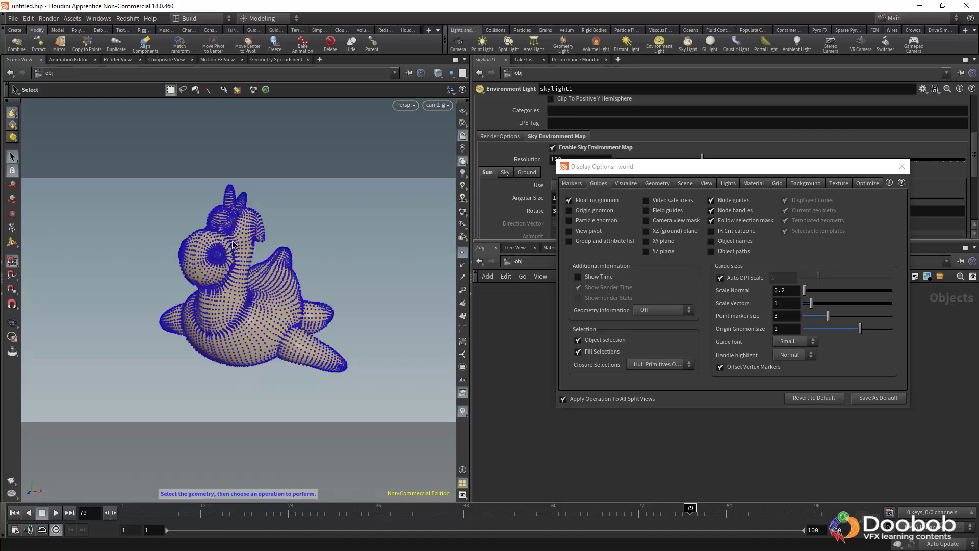
left_click(463, 253)
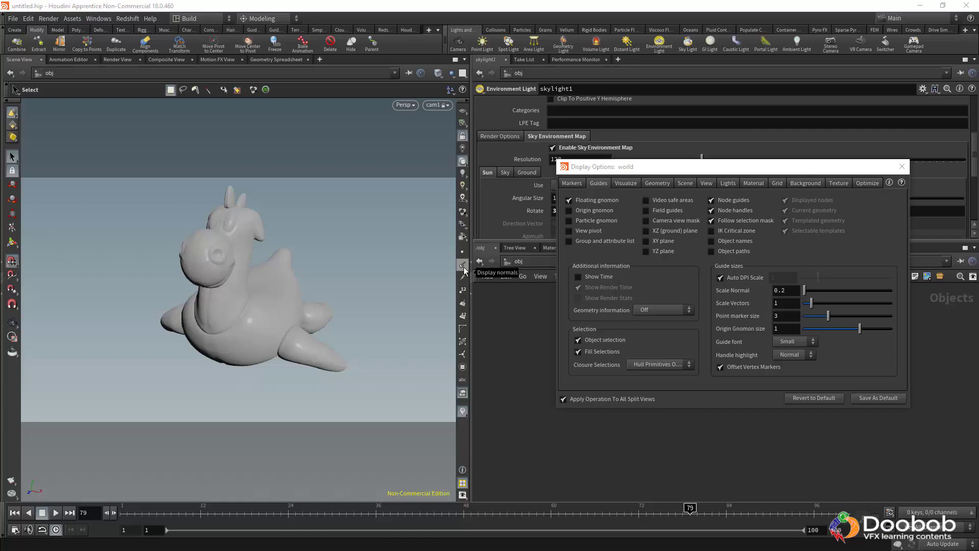
Step: Show the rubber toy's point normals with a Scale Normal of 0.2, and hide them after viewing
left_click(463, 266)
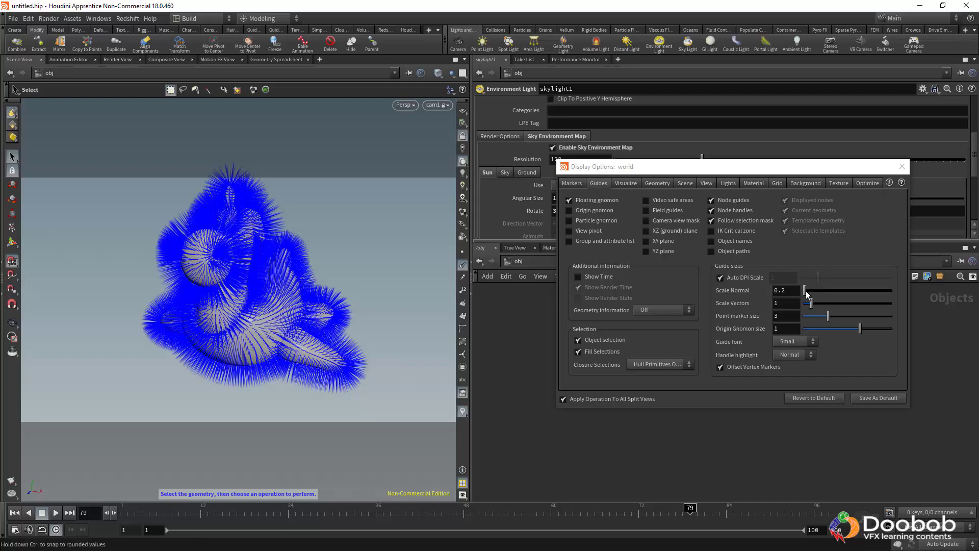
left_click_drag(806, 291, 783, 295)
type("2")
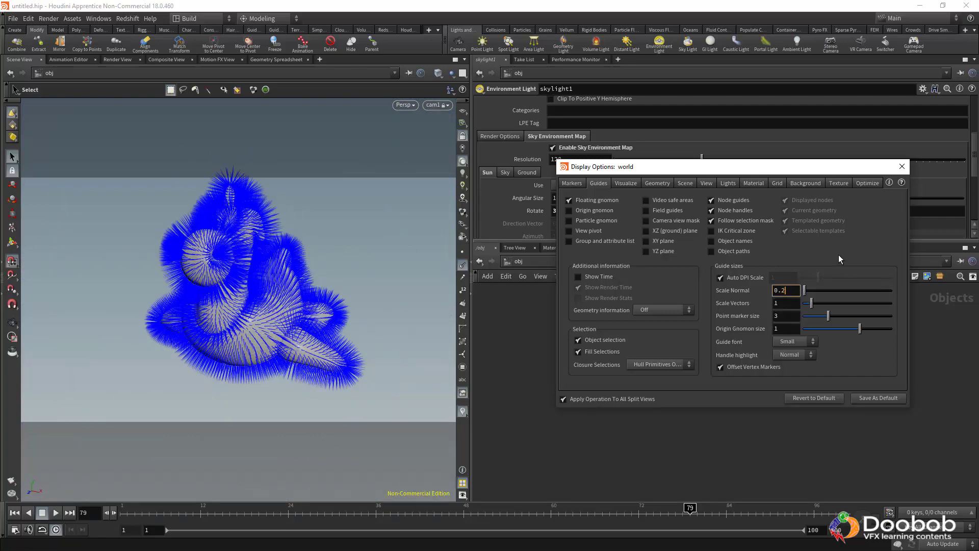
left_click(462, 265)
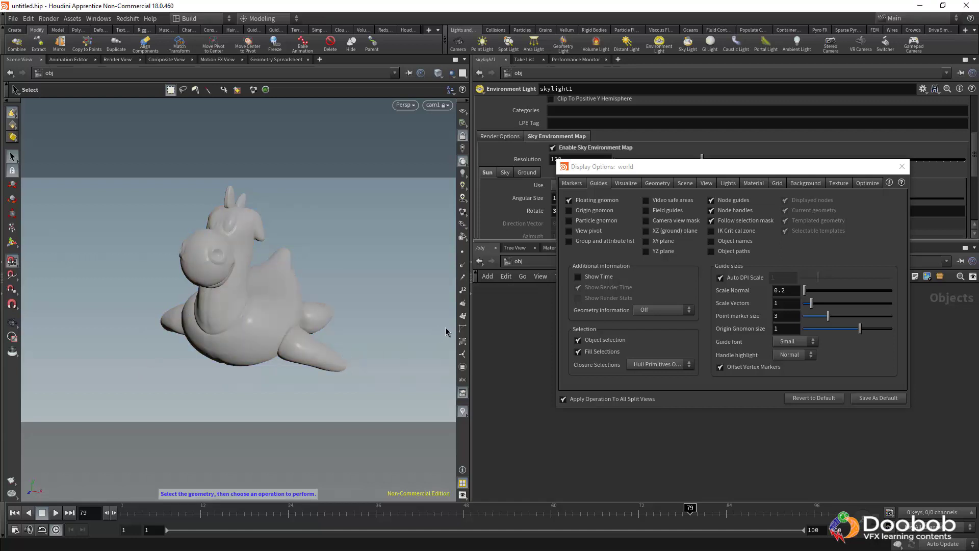
Step: Show the rubber toy's point numbers, examine them up close around the head, and hide them again
left_click(463, 291)
key("Escape")
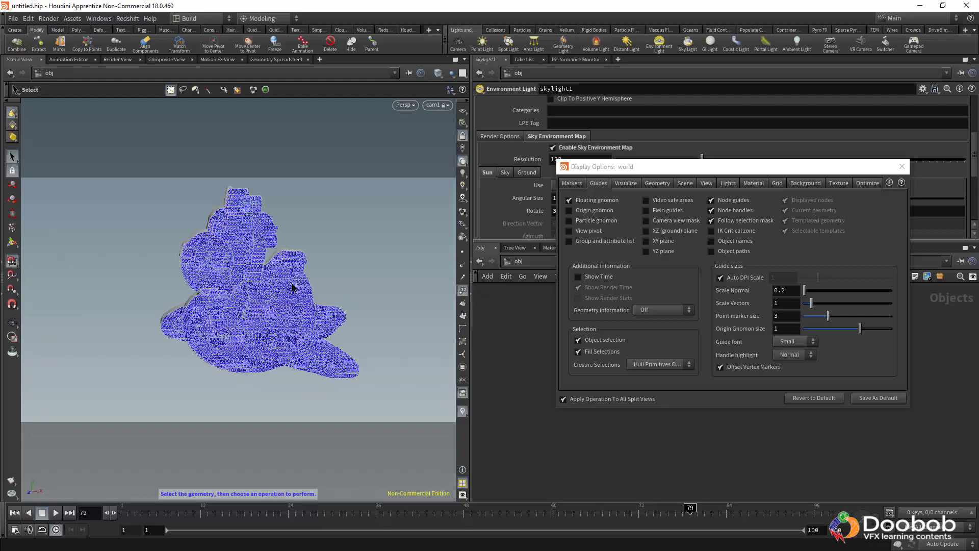
scroll(231, 266, "up", 10)
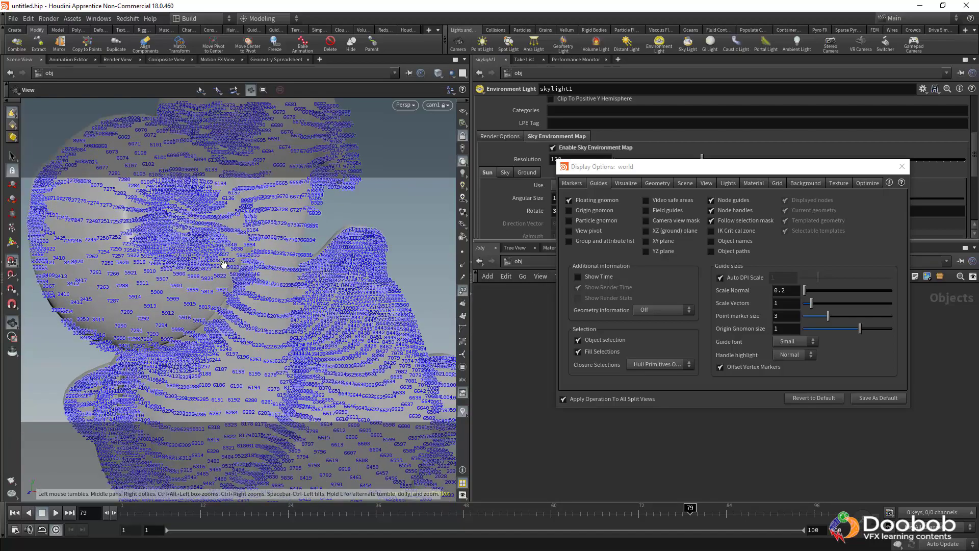
key("s")
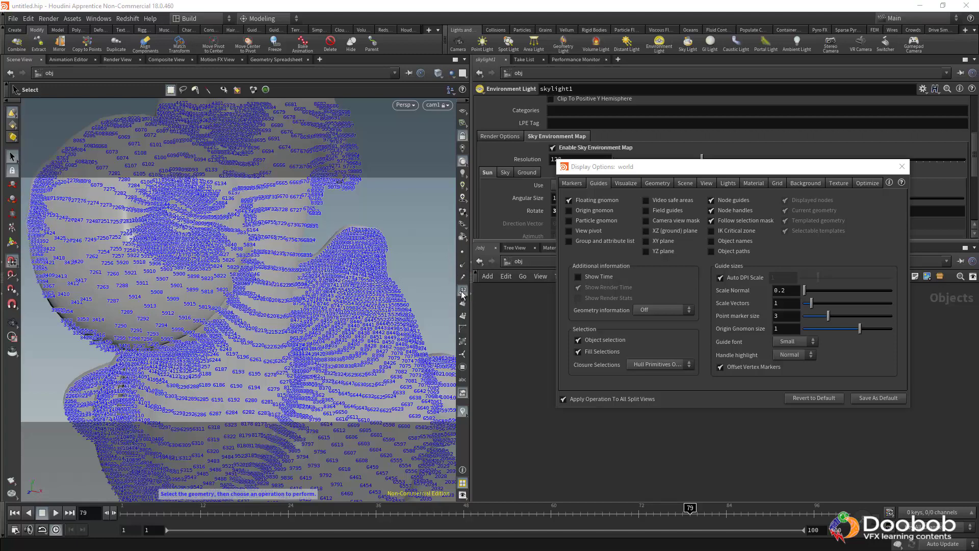
left_click(463, 292)
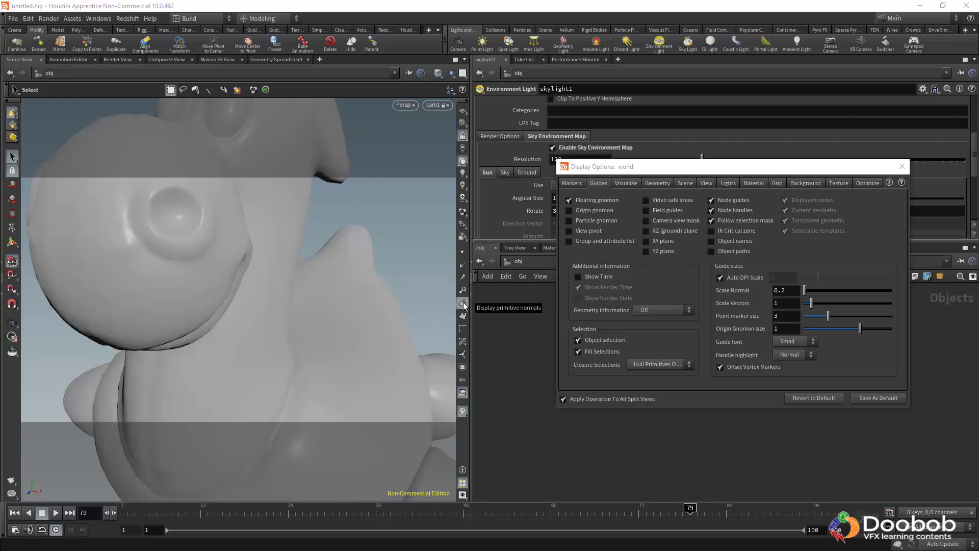
Step: Show the primitive normals on the rubber toy, inspect the whole model, and hide them again
left_click(463, 304)
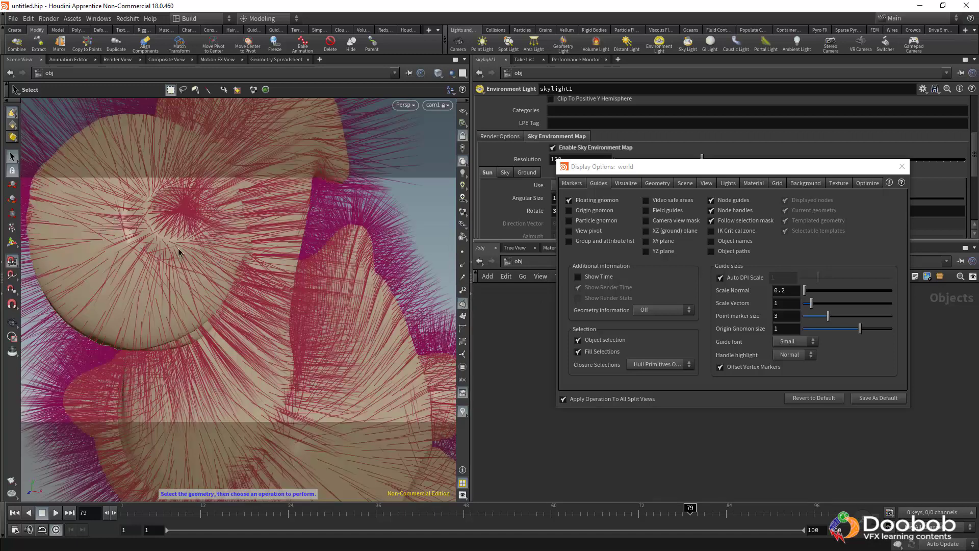
key("space")
right_click_drag(222, 264, 116, 244)
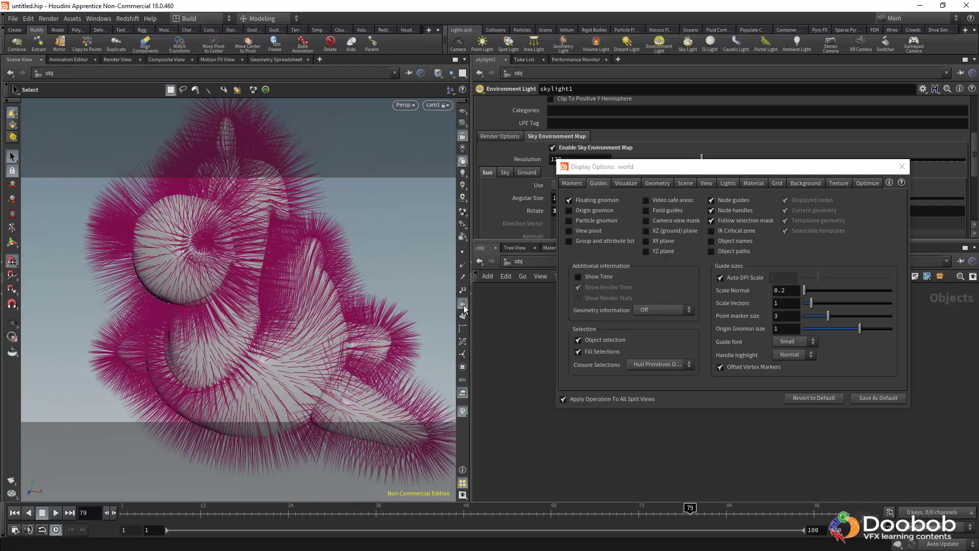
left_click(464, 305)
Step: Display point normals and primitive normals together on the rubber toy, checking them briefly against its points, and close the display options
left_click(462, 264)
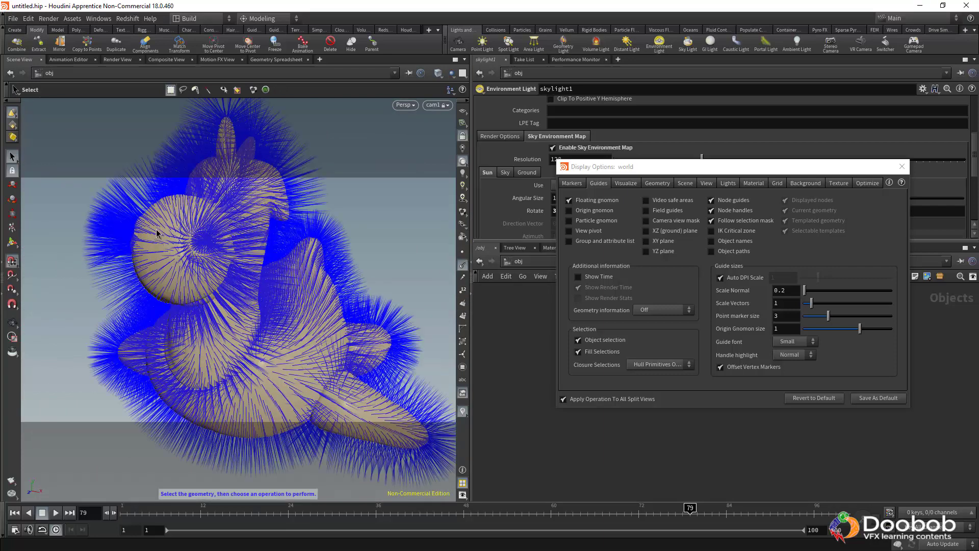
left_click(462, 252)
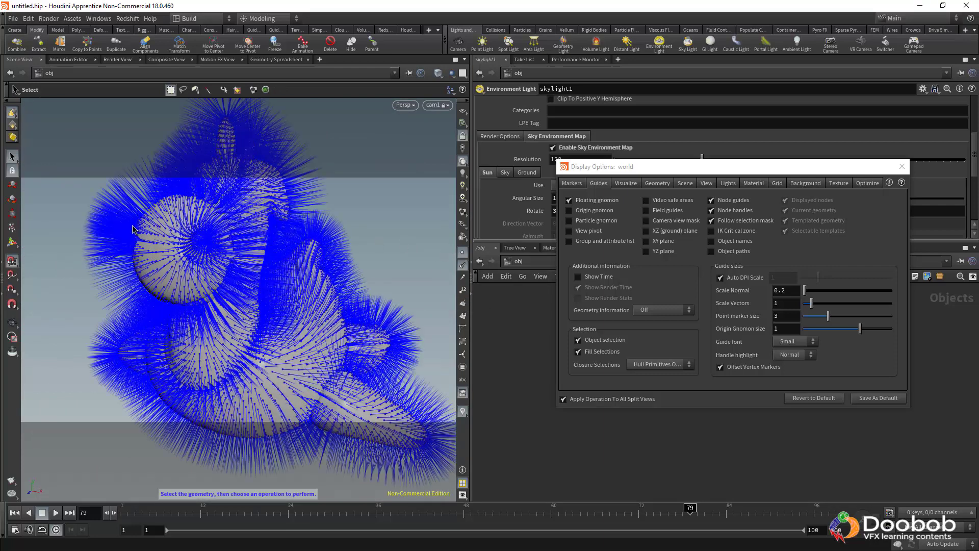
left_click(464, 307)
mouse_move(153, 236)
right_mouse_down("alt")
mouse_move(271, 265)
mouse_move(155, 255)
right_mouse_up("alt")
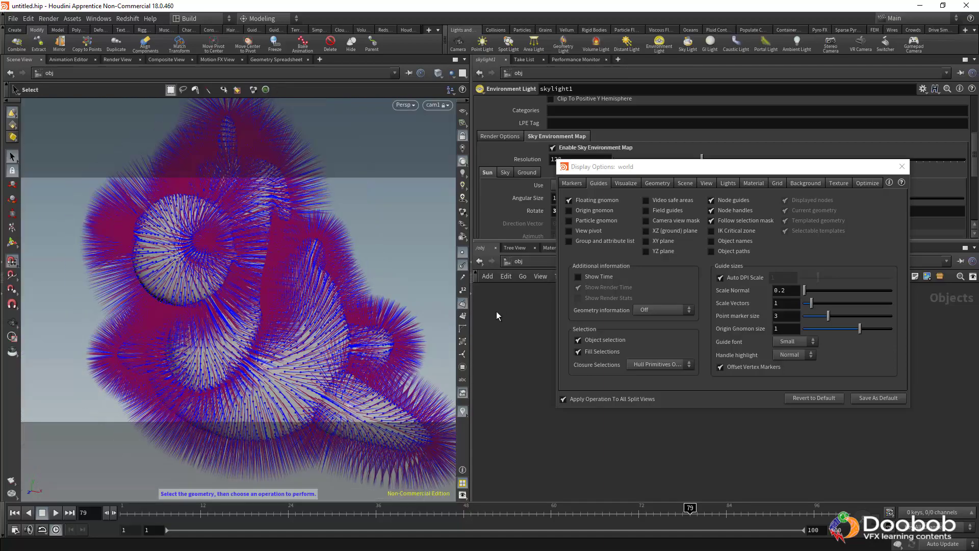
left_click(463, 252)
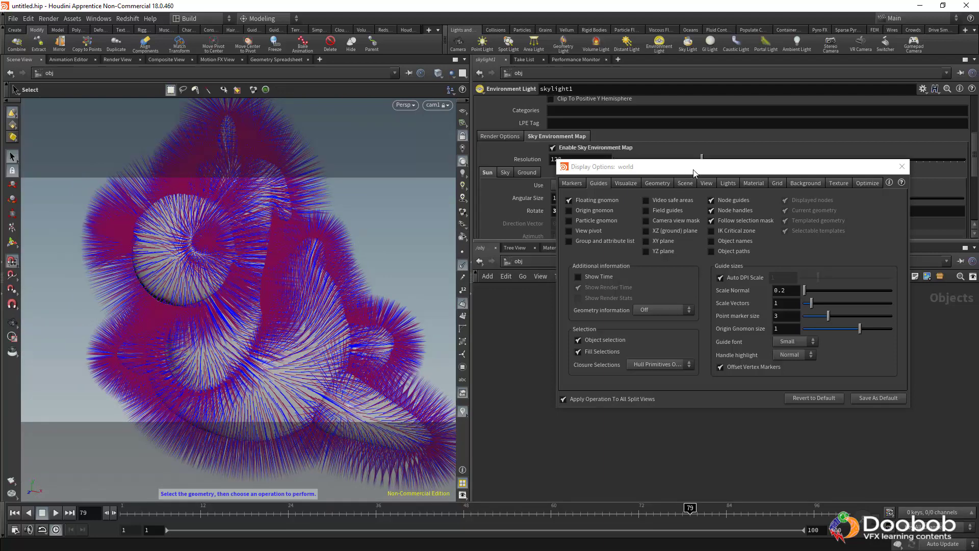
left_click_drag(693, 173, 630, 181)
left_click(838, 176)
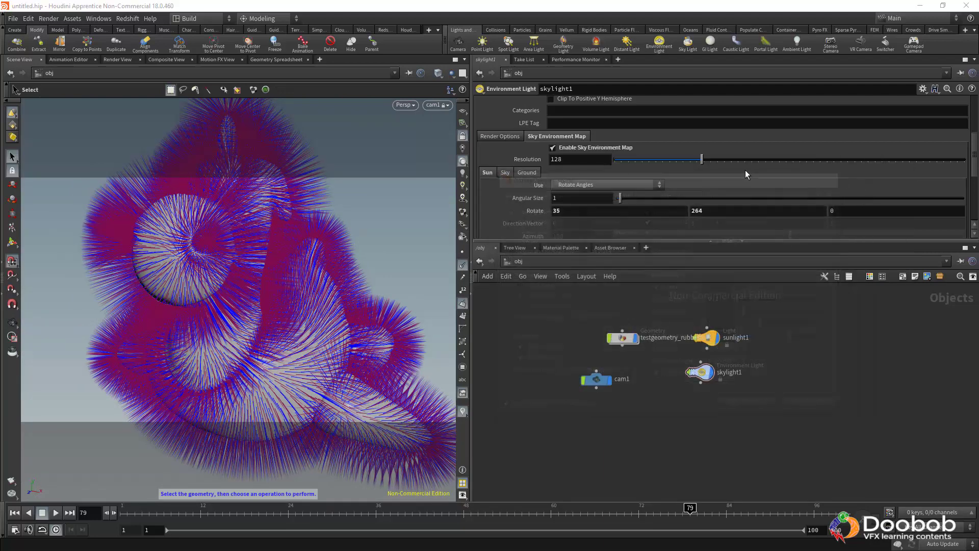
Step: Hide the rubber toy geometry and place a 4 by 4 polygon grid with 10 rows and 10 columns in the scene
left_click(621, 339)
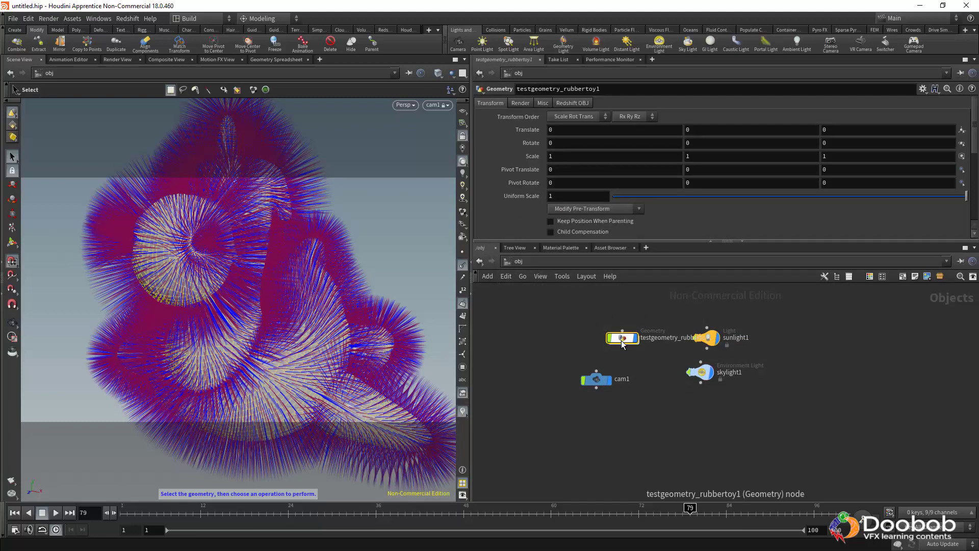
left_click(211, 128)
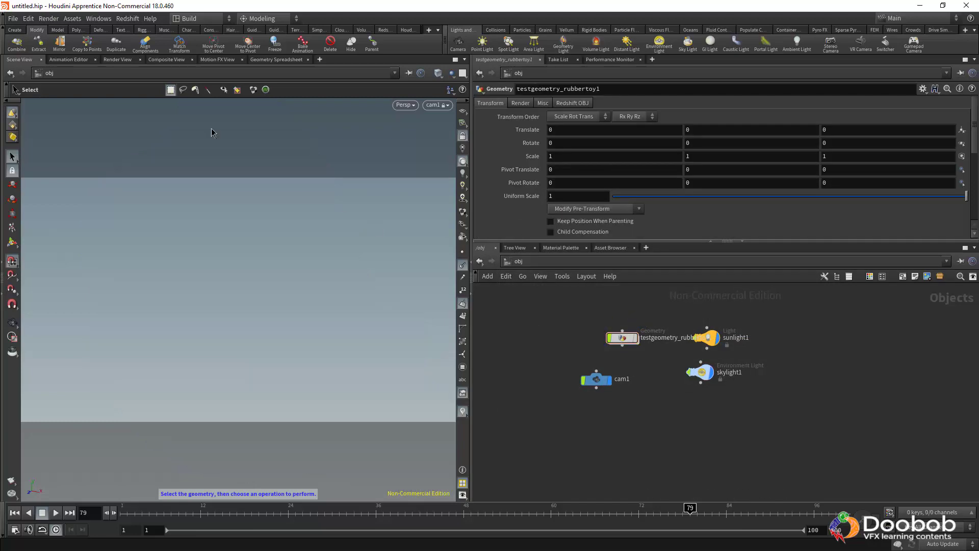
left_click(16, 30)
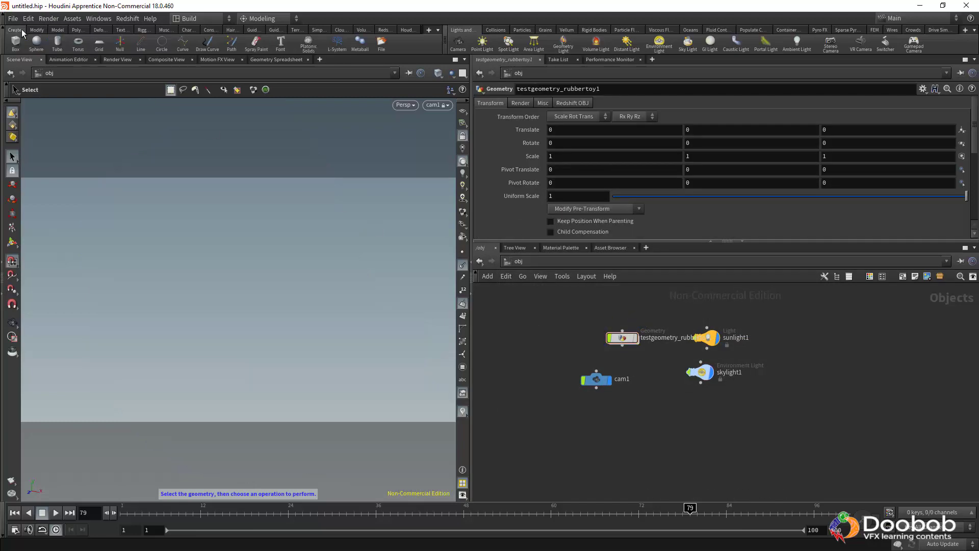
left_click(100, 44)
left_click(228, 278)
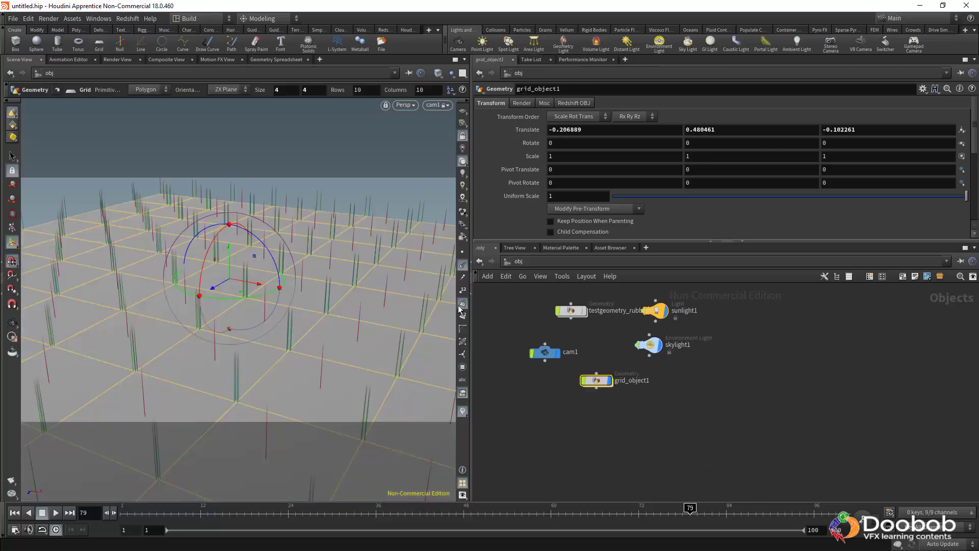
Step: Compare the grid's point normals with its primitive normals by toggling each display, leaving both hidden
left_click(463, 267)
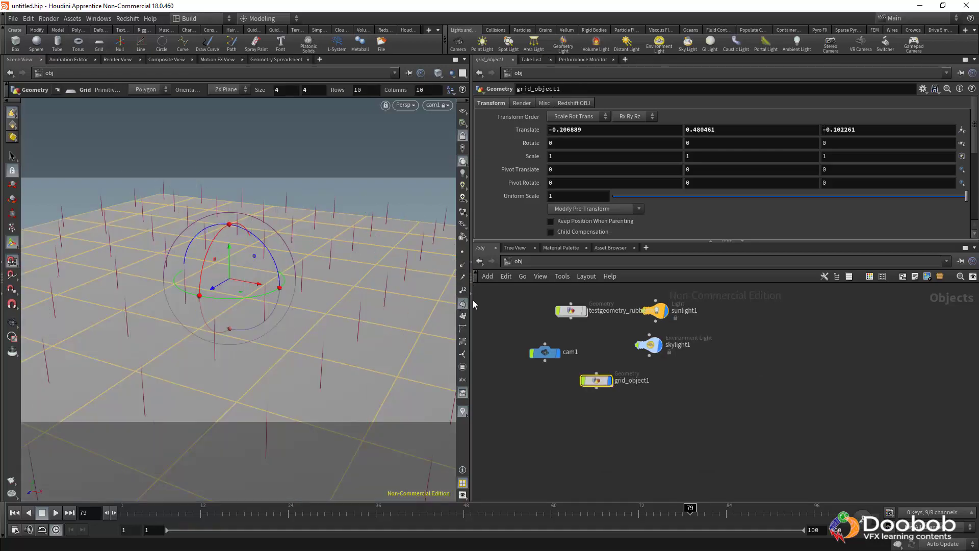
left_click(463, 265)
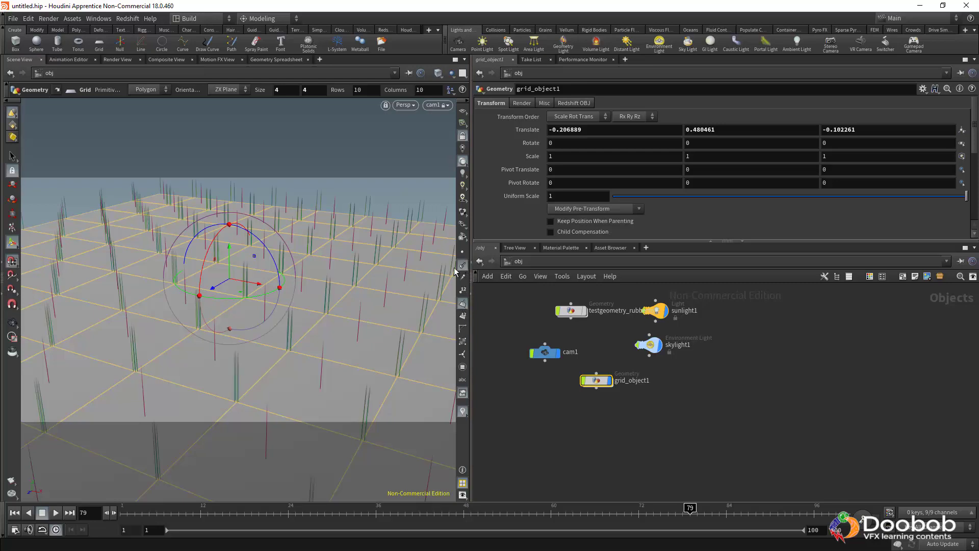
left_click(465, 306)
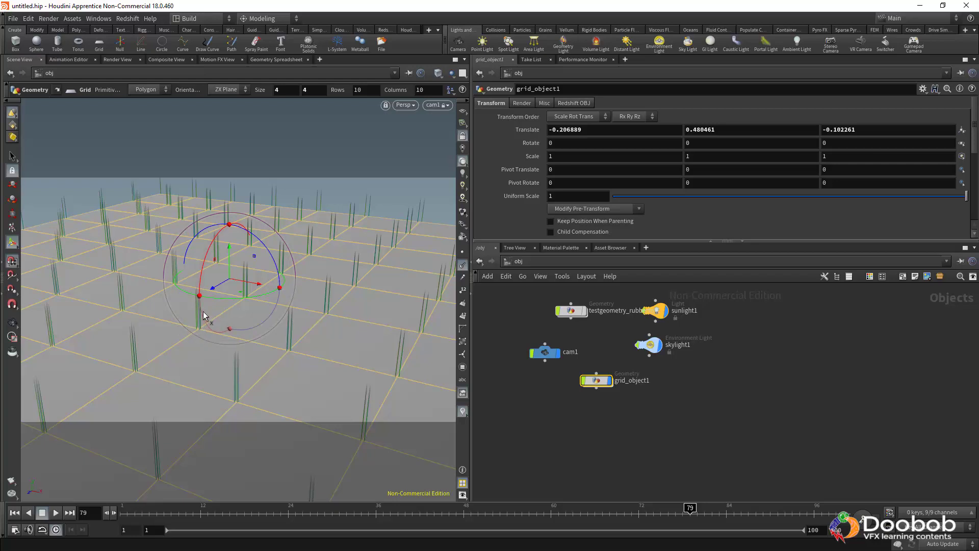
left_click(463, 266)
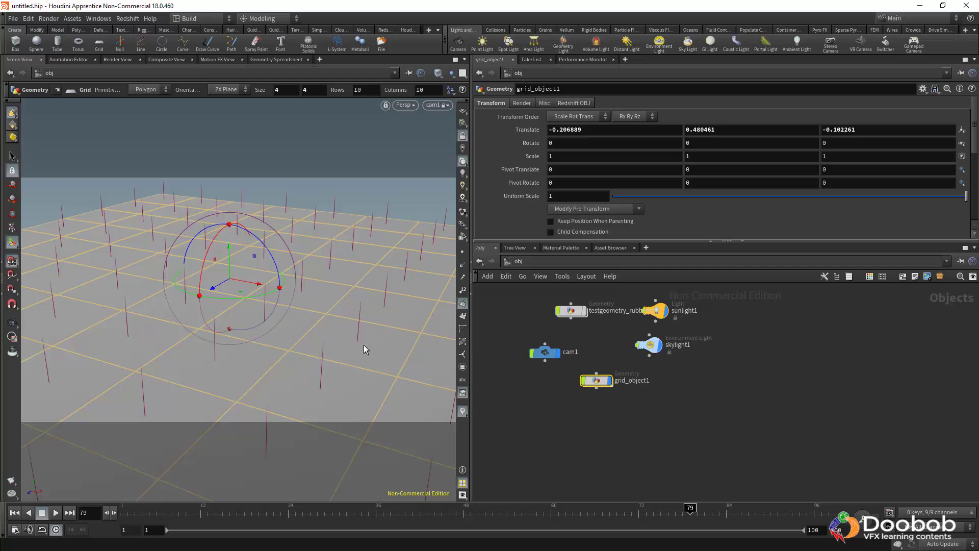
left_click(617, 432)
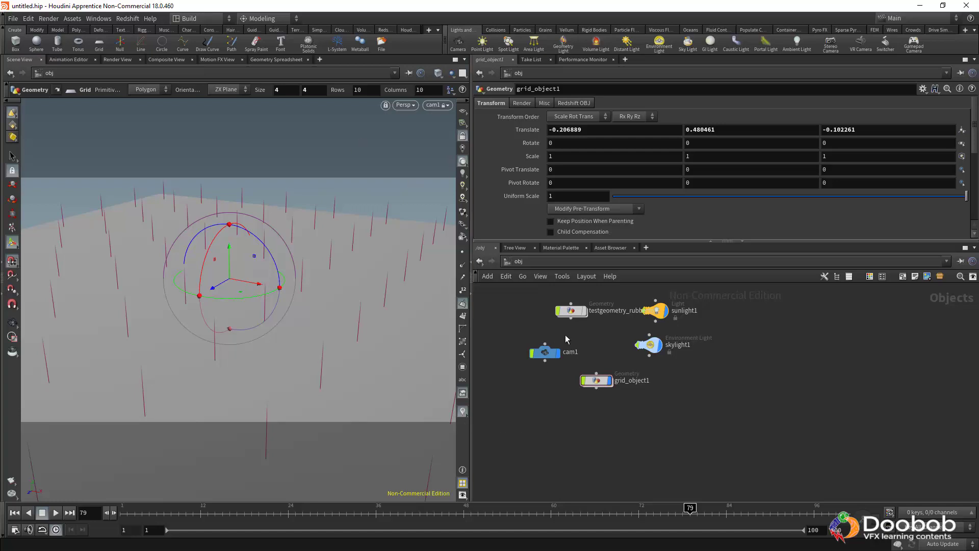
left_click_drag(596, 382, 588, 383)
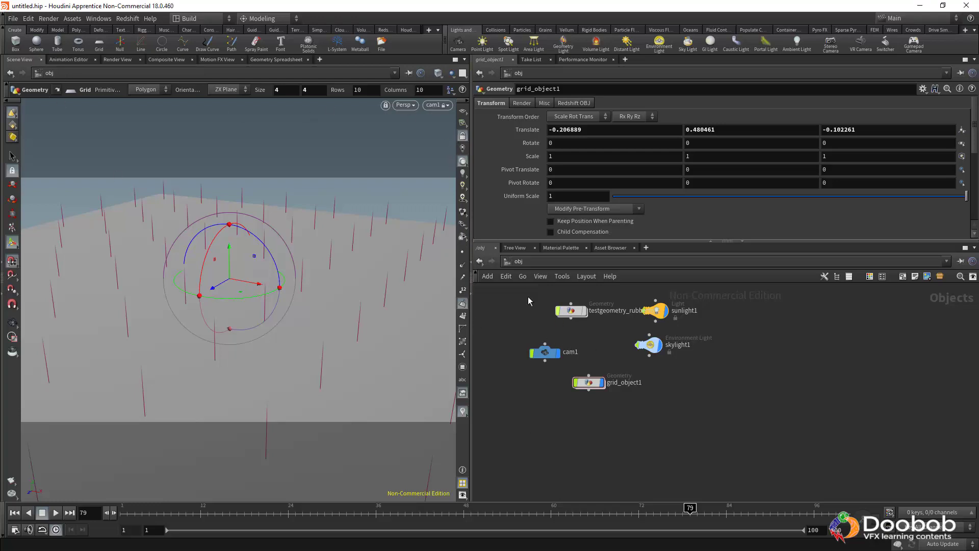
left_click(462, 303)
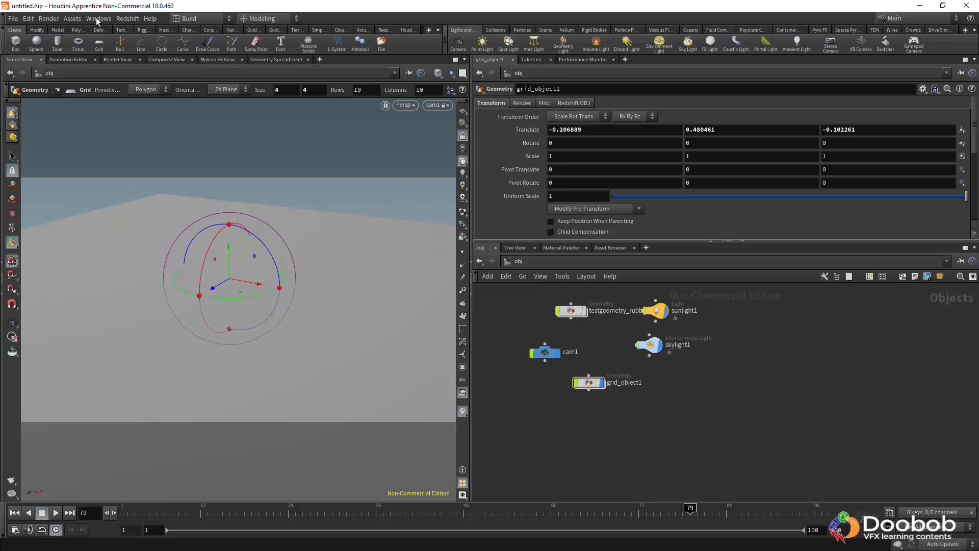
Step: Add the TD Tools shelf to the first shelf set and widen that set to fit its tabs
left_click(429, 31)
mouse_move(433, 70)
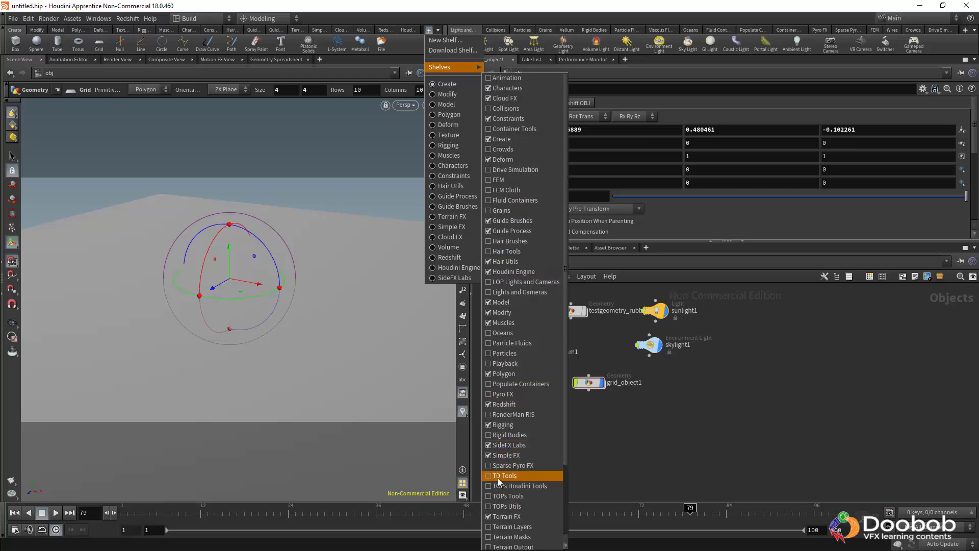
left_click(500, 477)
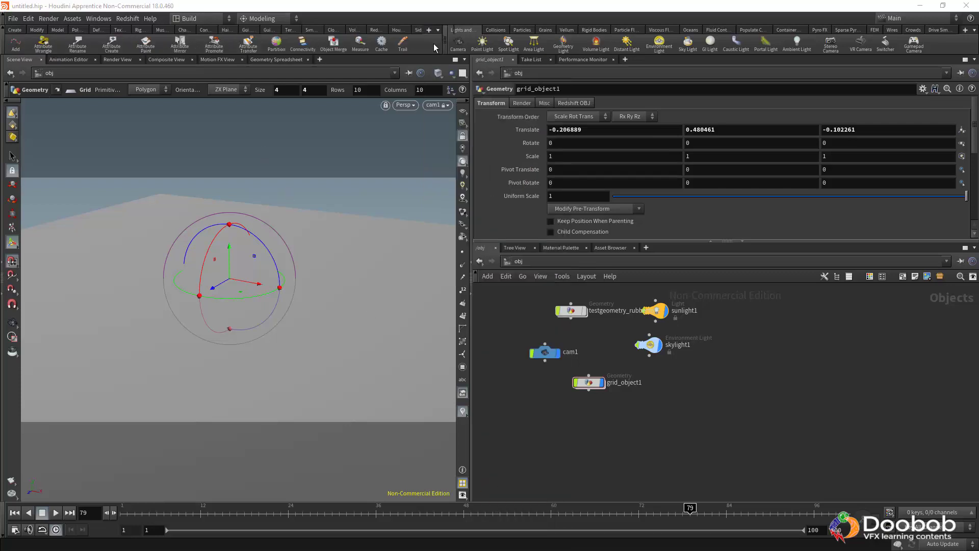
left_click_drag(445, 48, 560, 40)
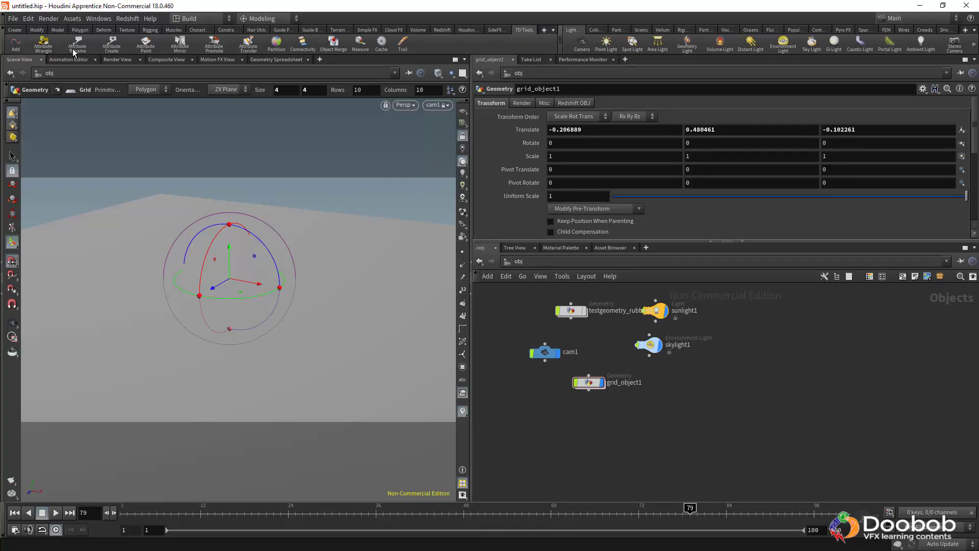
Step: Try to delete the TD Tools shelf tab
right_click(526, 33)
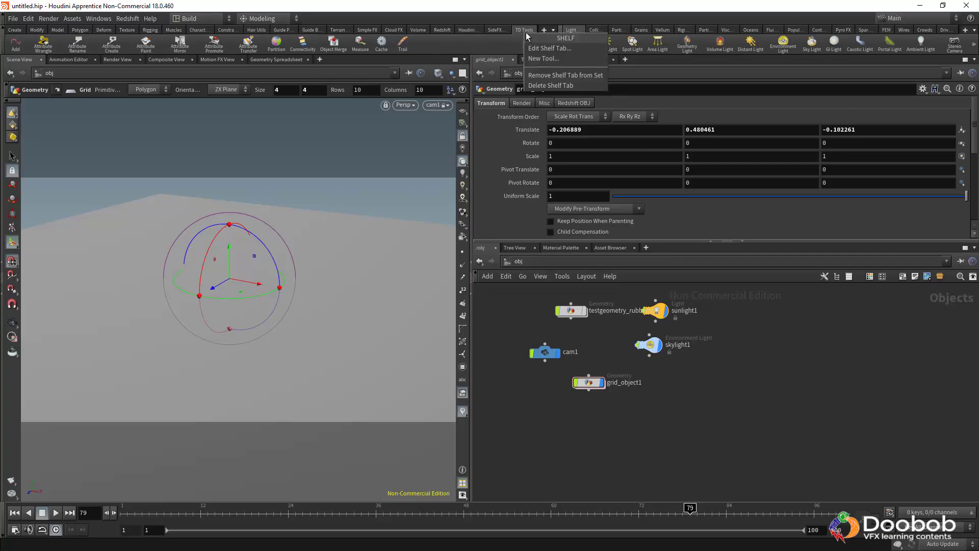
left_click(543, 86)
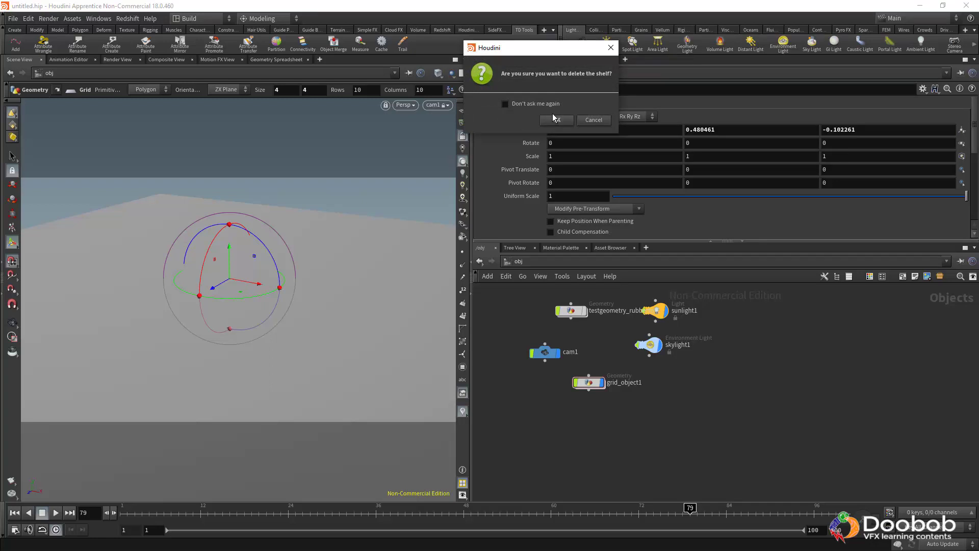
left_click(555, 121)
left_click(626, 147)
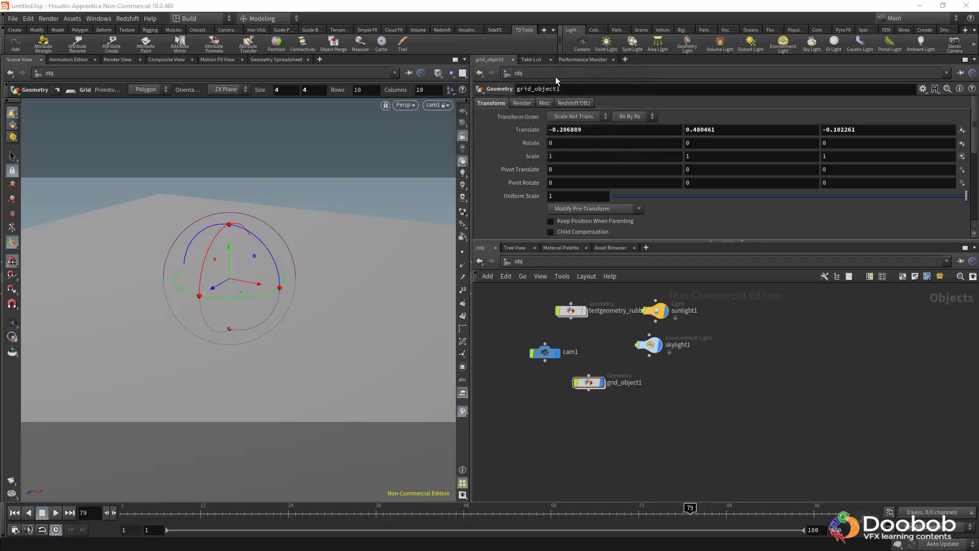
Step: Remove the TD Tools shelf from the first shelf set and narrow that set to show more of the lighting shelves
right_click(524, 32)
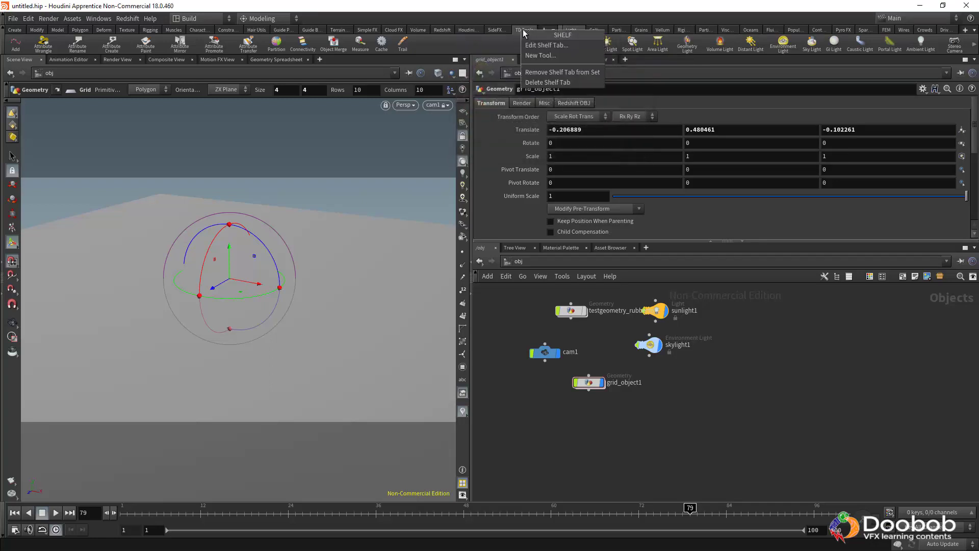
left_click(557, 72)
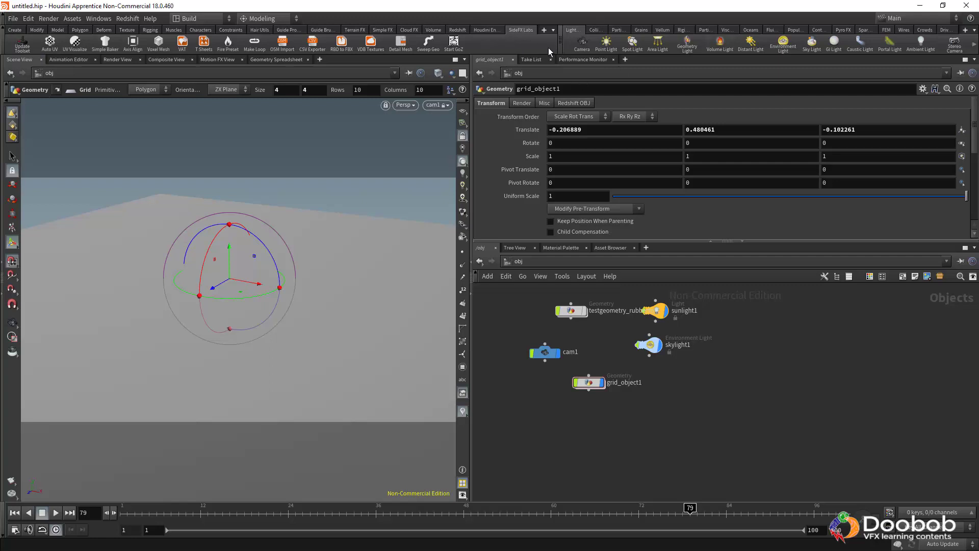
left_click_drag(561, 44, 472, 43)
Step: Look inside the grid object's geometry network and return to the object level
middle_click_drag(587, 348, 542, 335)
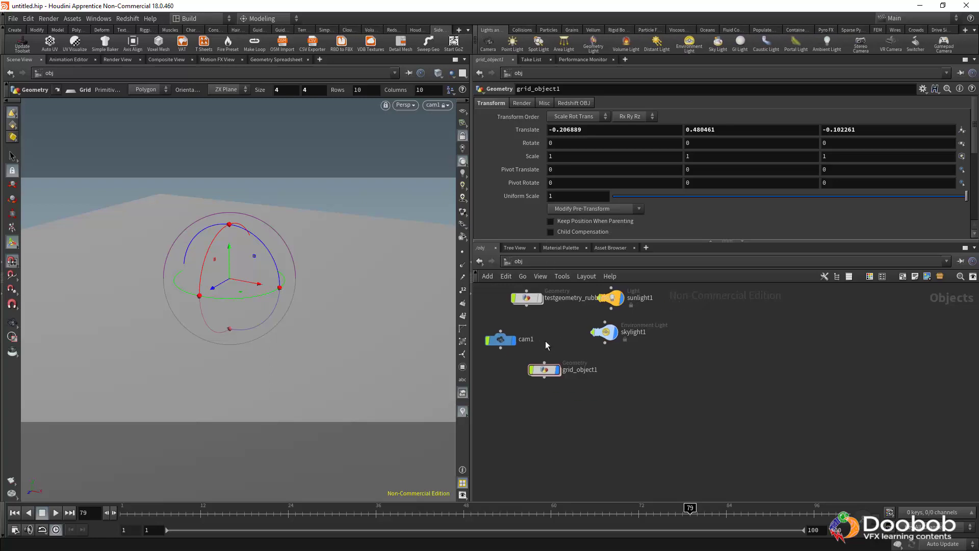
left_click(542, 371)
double_click(542, 371)
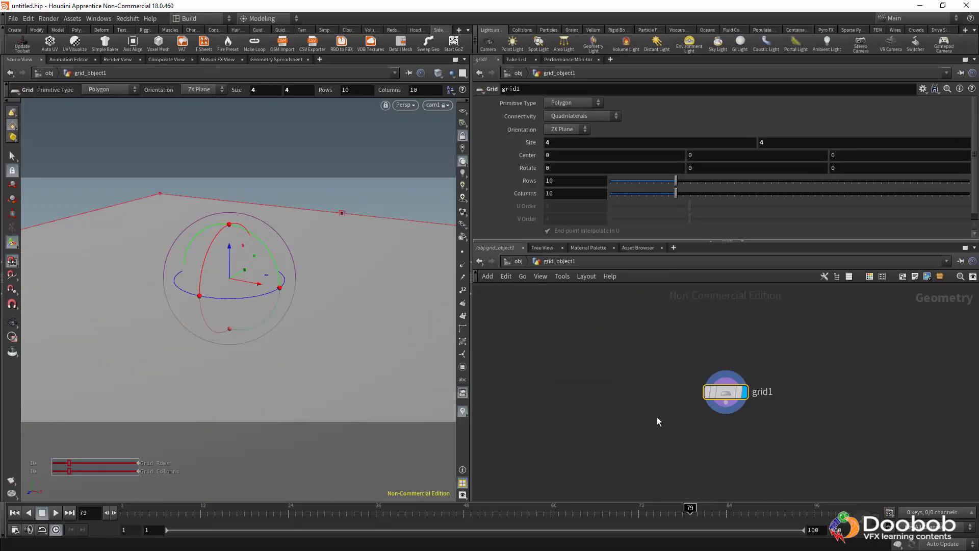
middle_click_drag(693, 388, 506, 326)
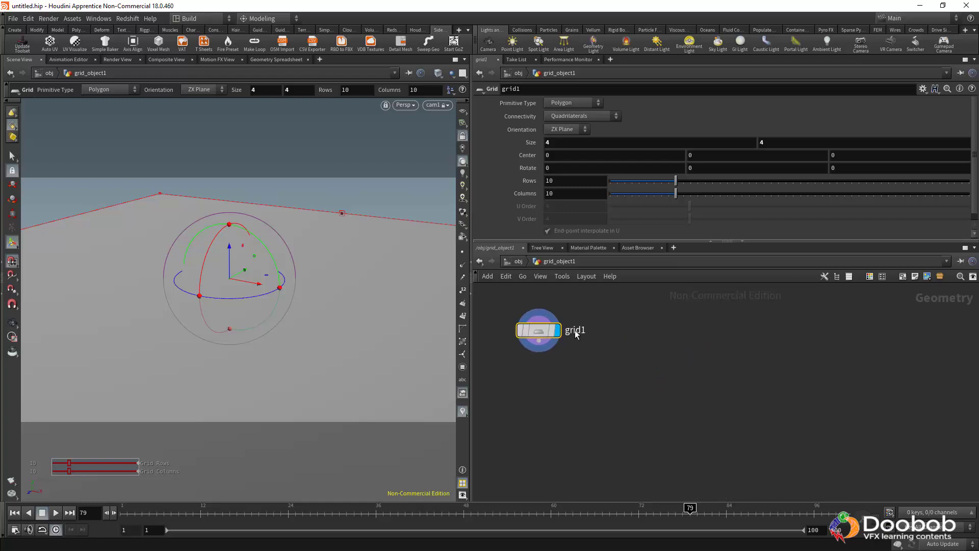
left_click(516, 261)
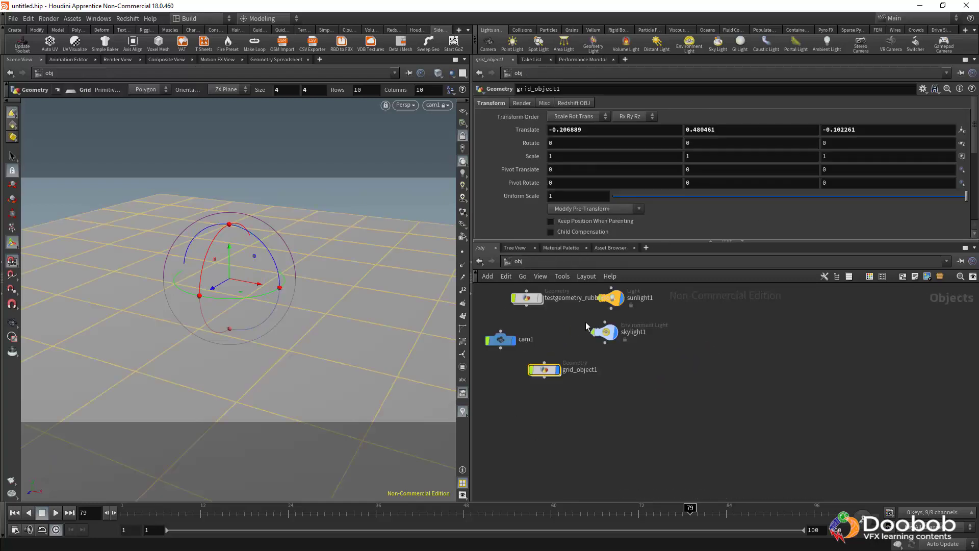
Step: Inside the grid object, add a Color node below the grid node and connect the grid's output to it
double_click(545, 370)
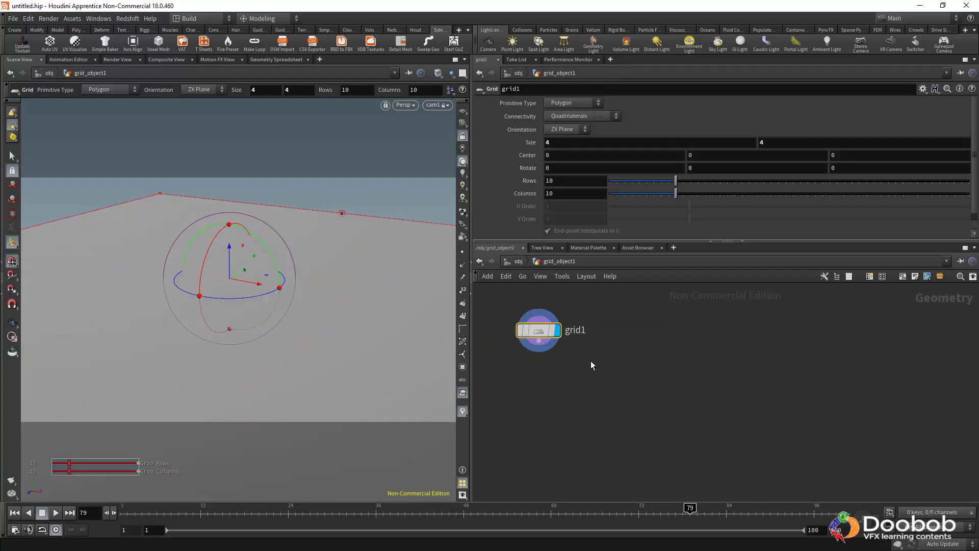
key("Tab")
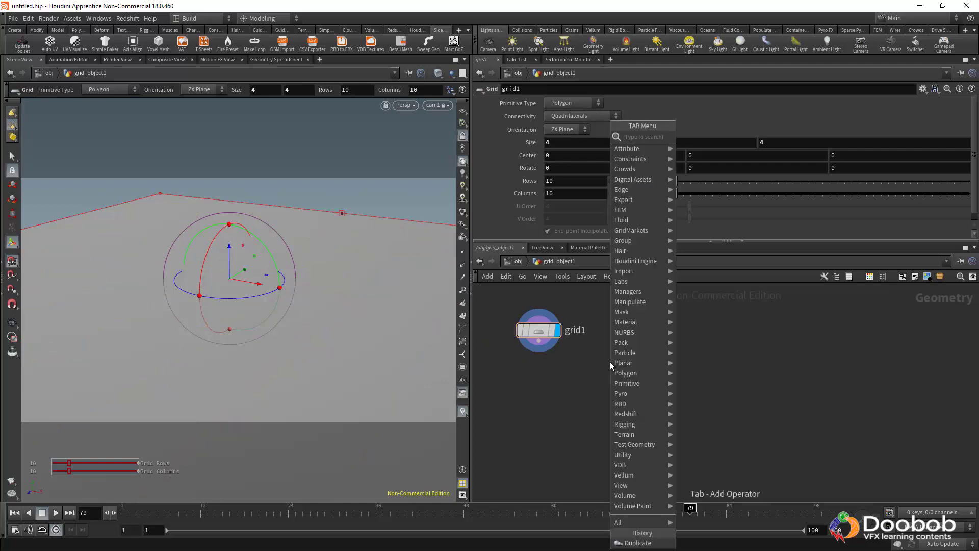
type("col")
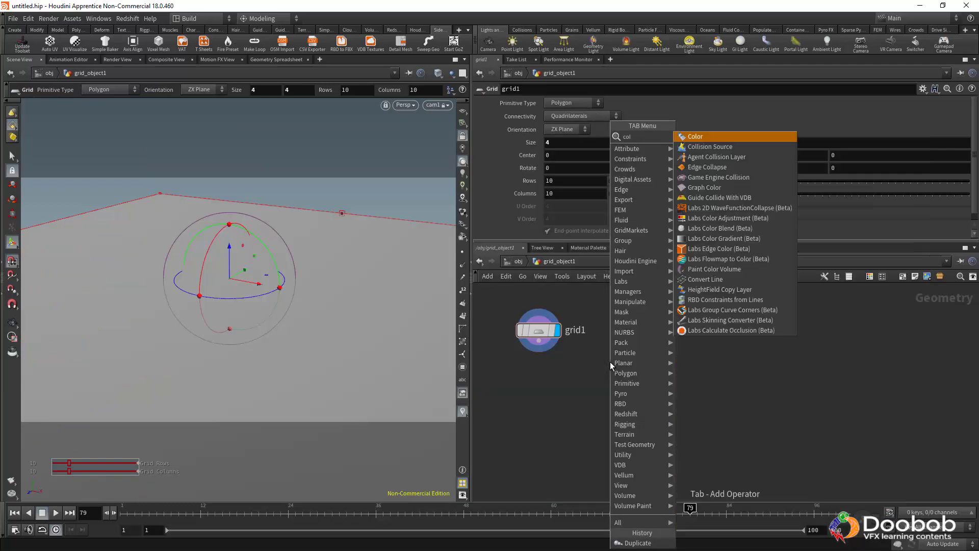
left_click(700, 138)
left_click(539, 398)
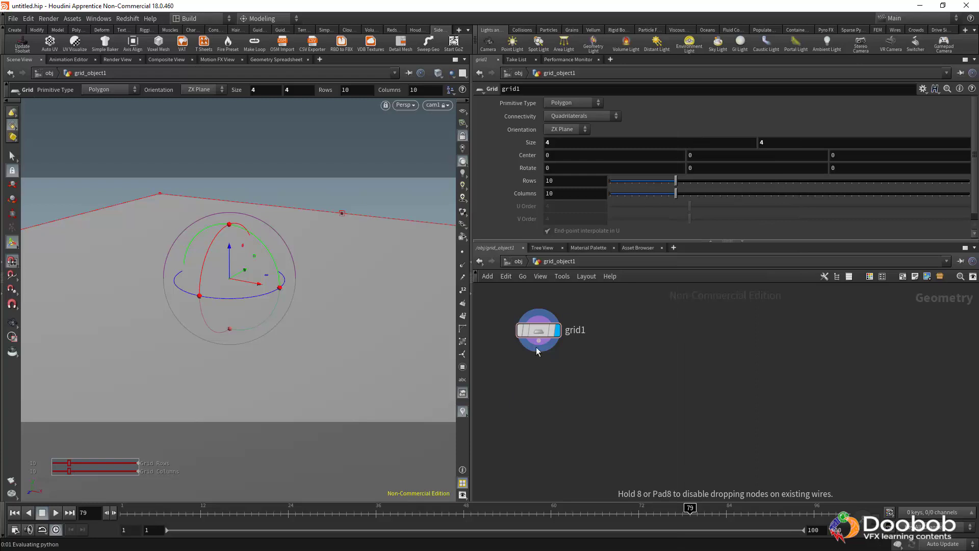
left_click(538, 340)
left_click(539, 387)
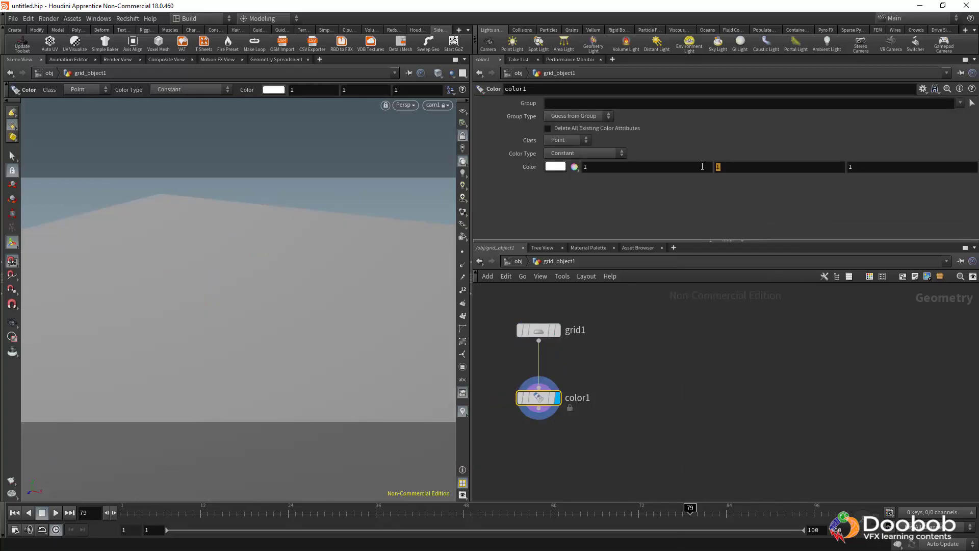
Step: Set the Color node to red (1, 0, 0) and check the grid at object level before re-entering its network
key("Tab")
type("0")
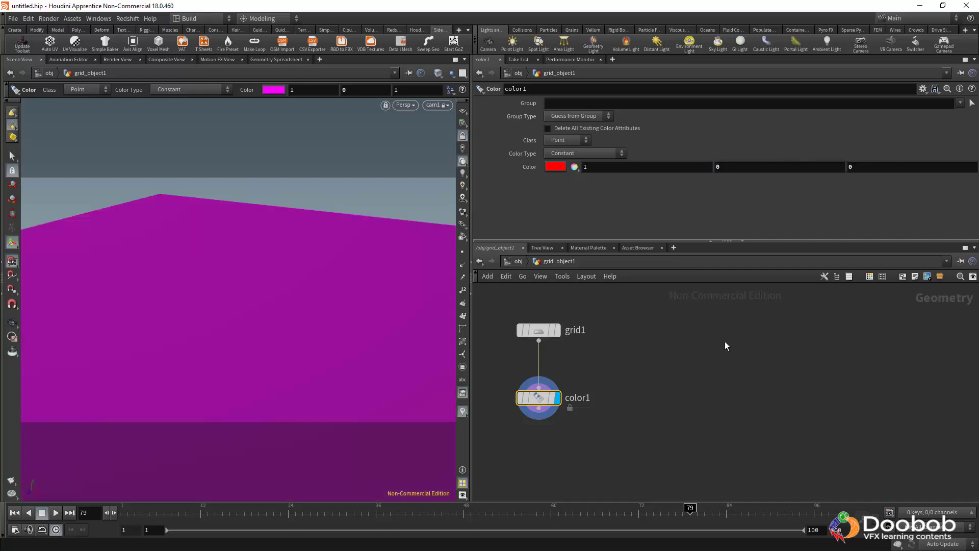
key("Return")
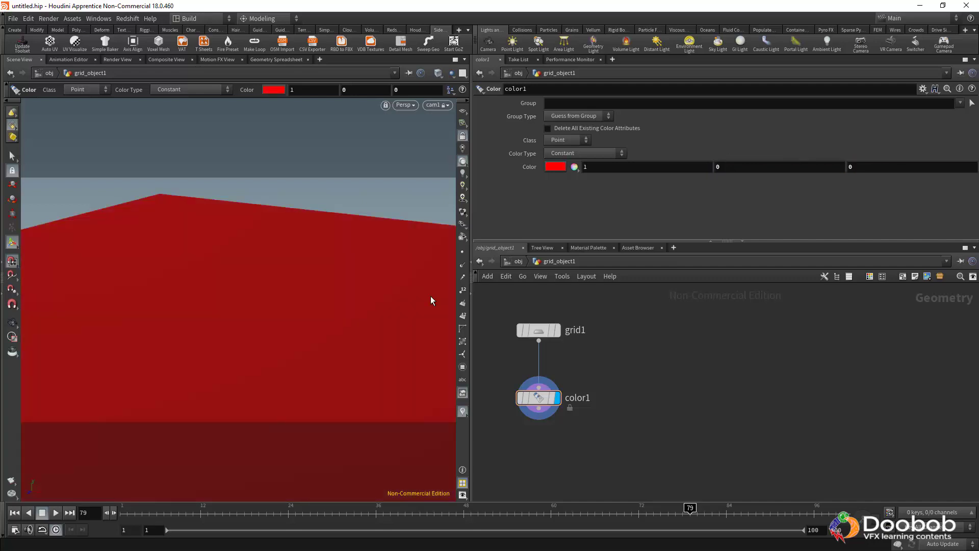
left_click(518, 263)
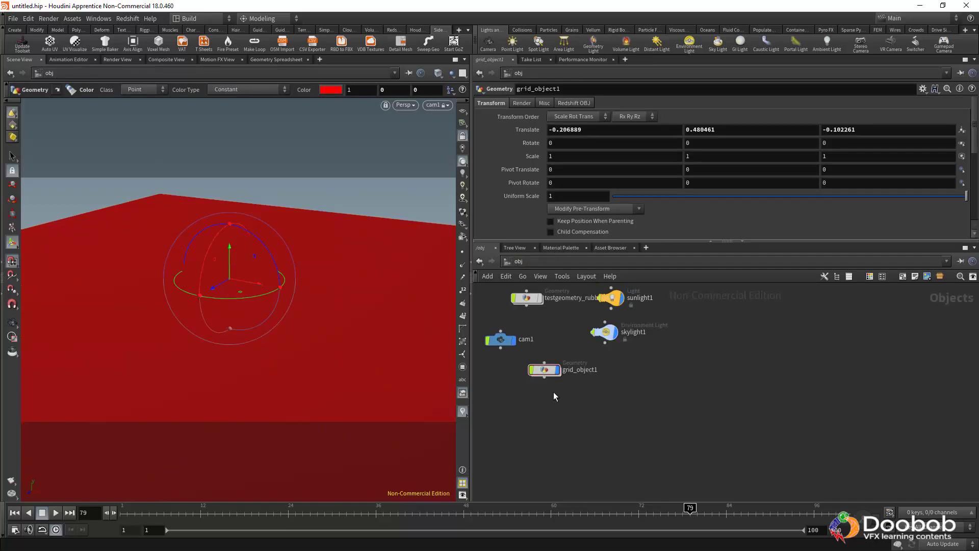
double_click(551, 374)
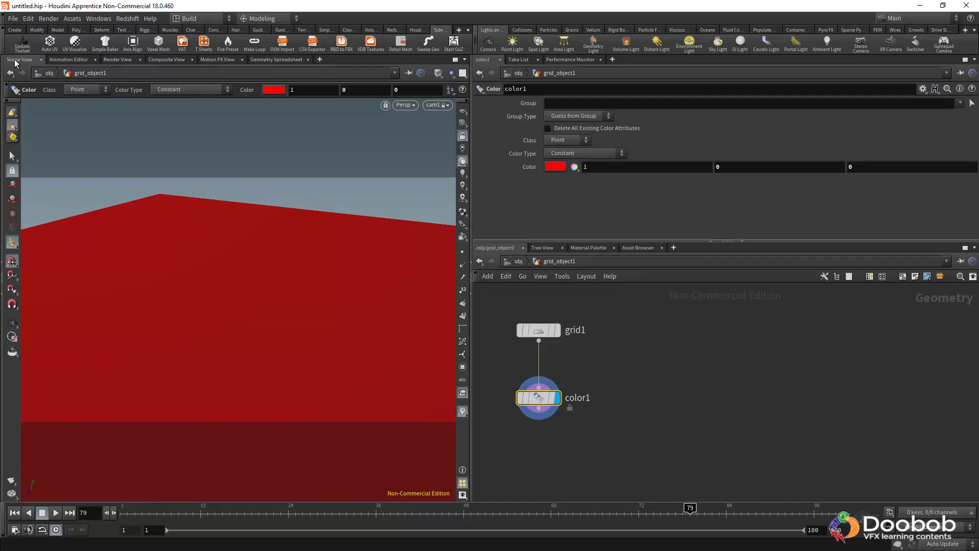
Step: View the Animation Editor and the grid's live render in the Render View, toggling the auto-update and preview options
left_click(69, 59)
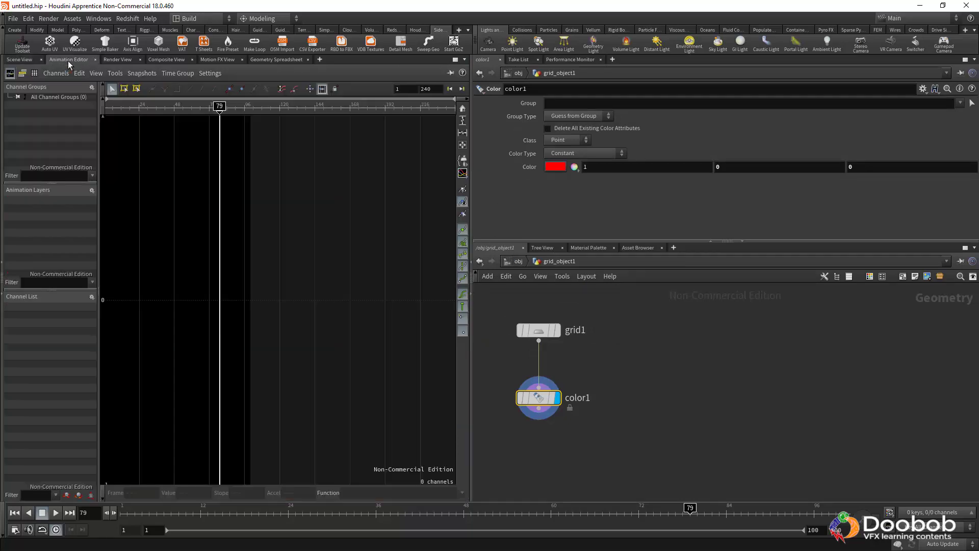
left_click(112, 59)
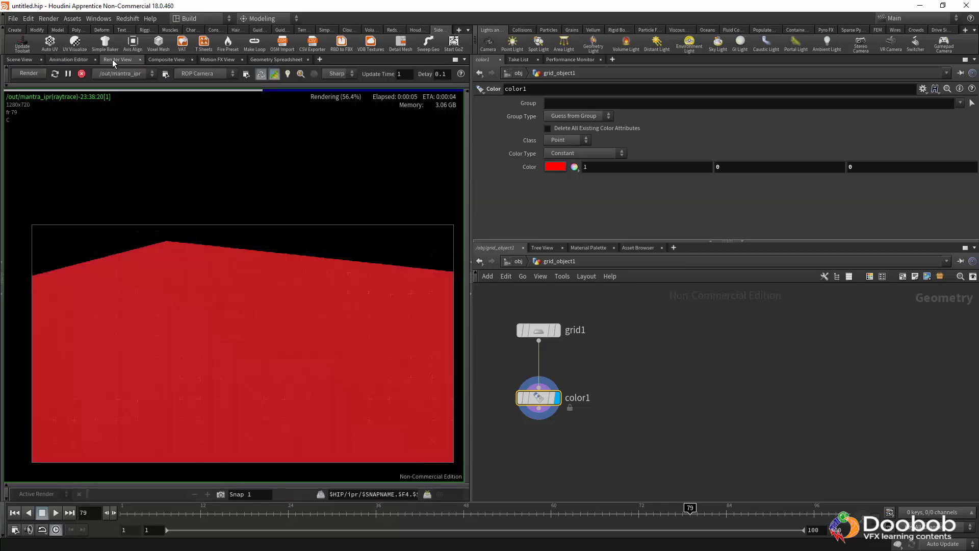
left_click(261, 73)
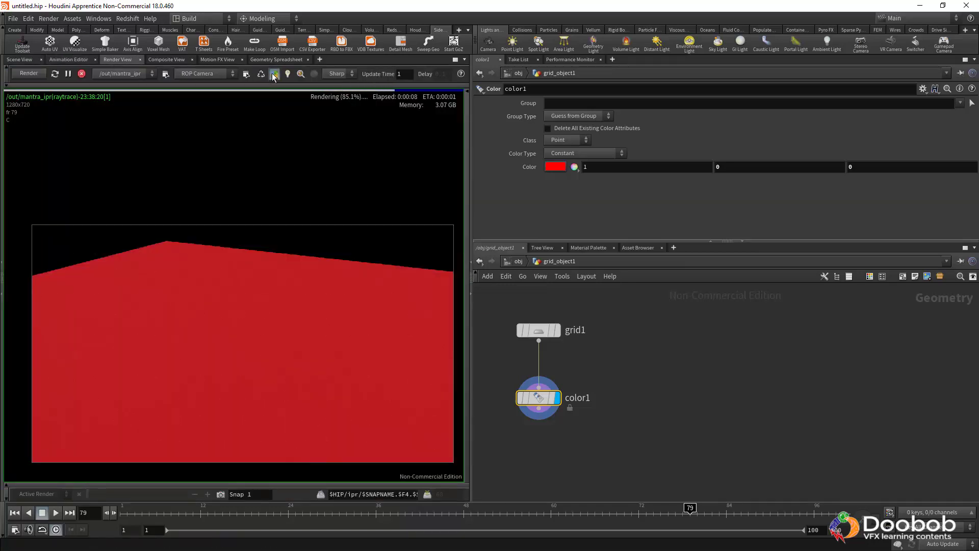
left_click(259, 74)
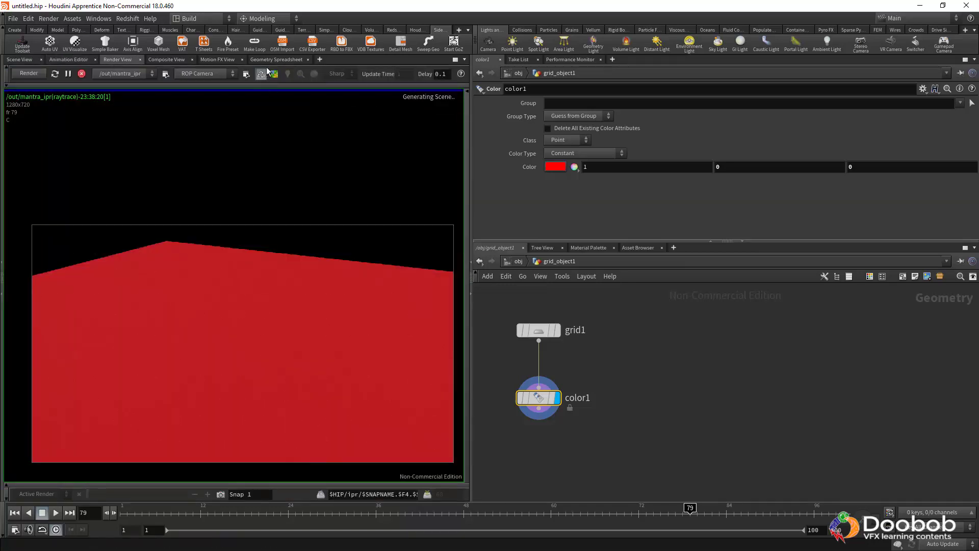
left_click(275, 74)
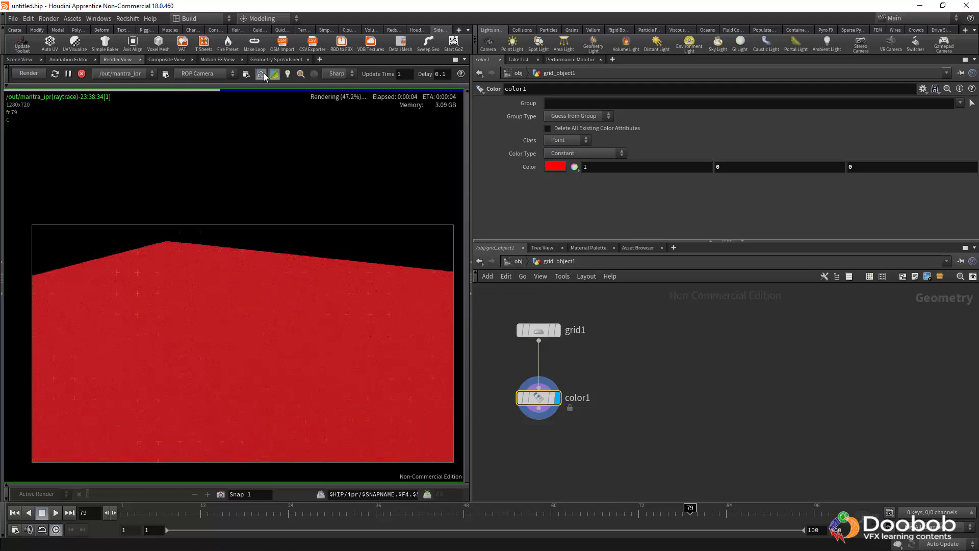
Step: At object level, display the rubber toy, hide the grid, and render the scene again
left_click(517, 261)
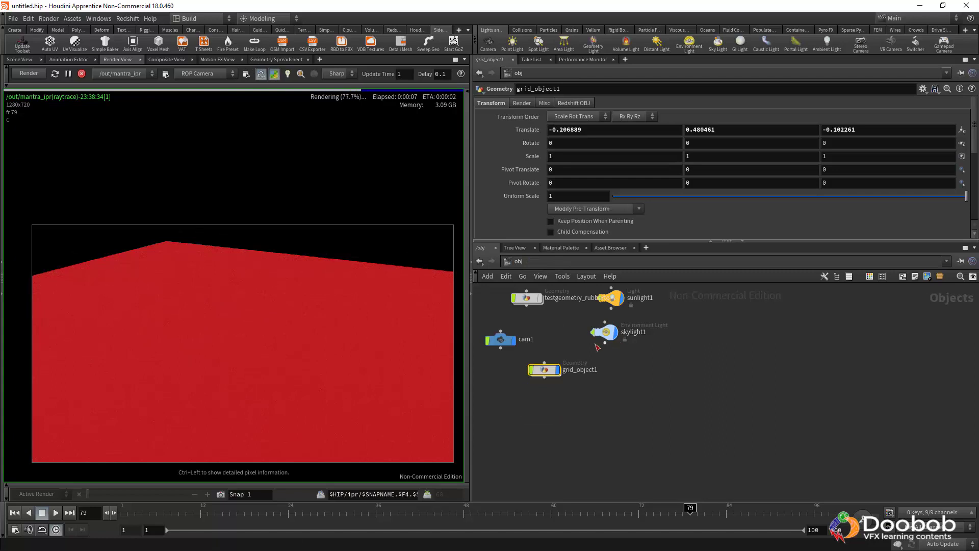
left_click(543, 301)
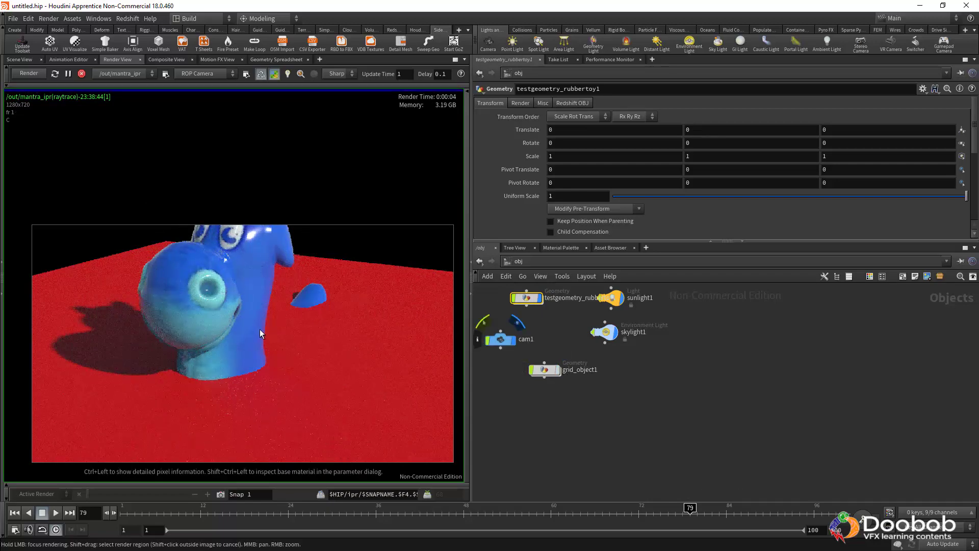
left_click(29, 73)
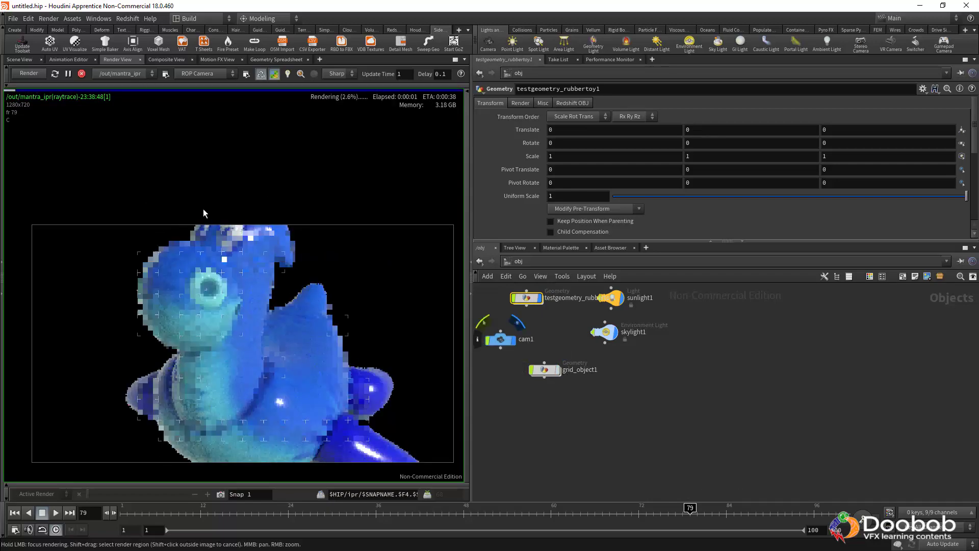
Step: Pull cam1 back to frame the whole rubber toy and check the new framing in the Render View
left_click(19, 60)
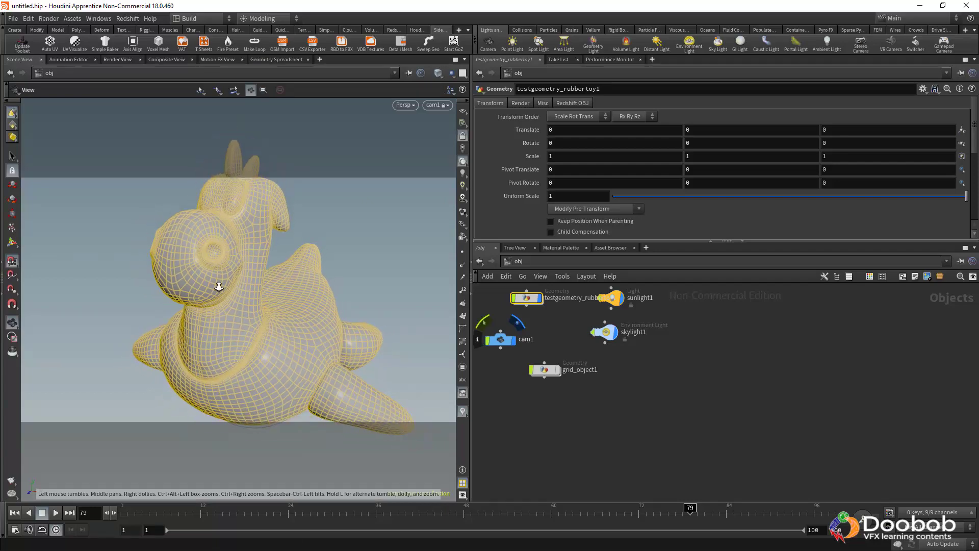
right_click_drag(219, 286, 210, 279, "alt")
left_click(118, 60)
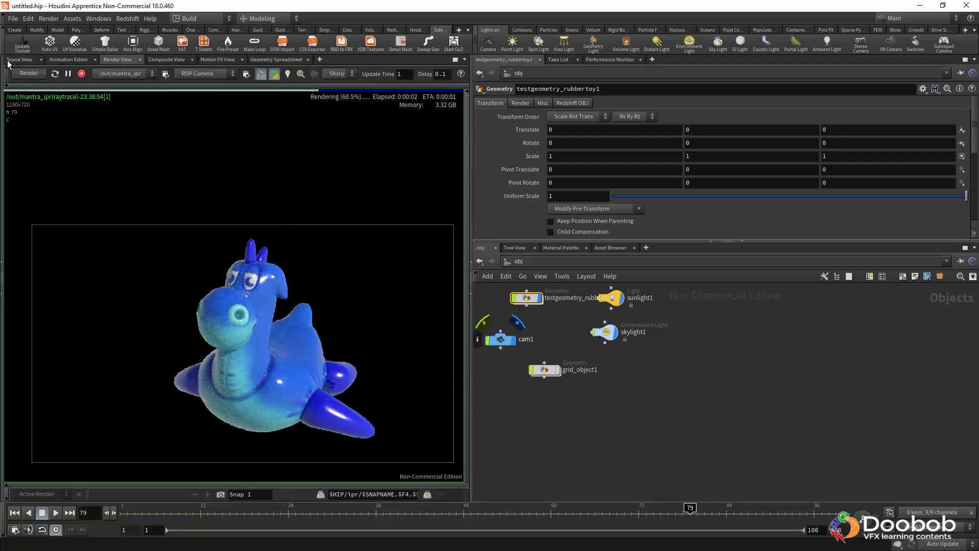
Step: Add a Python Shell pane tab to the viewer pane
left_click(320, 59)
mouse_move(345, 81)
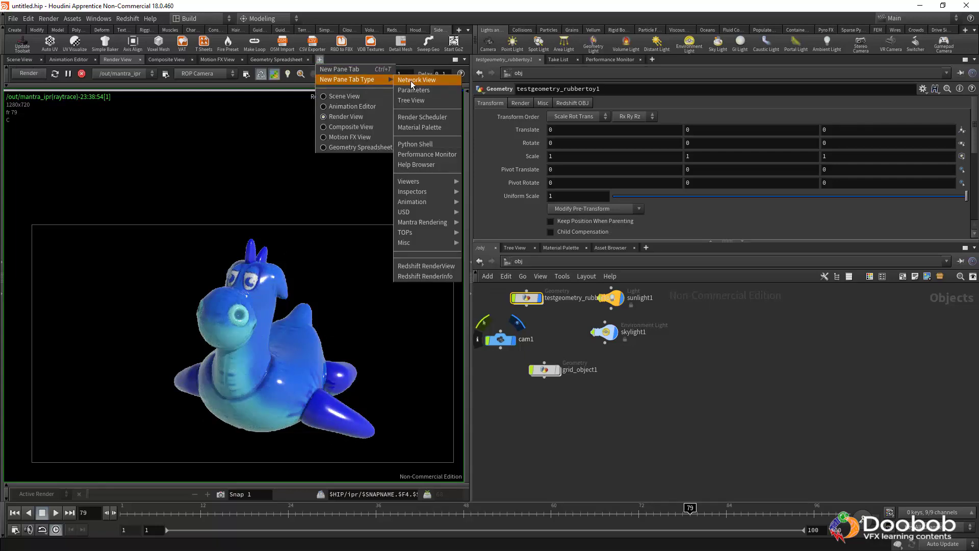
left_click(425, 145)
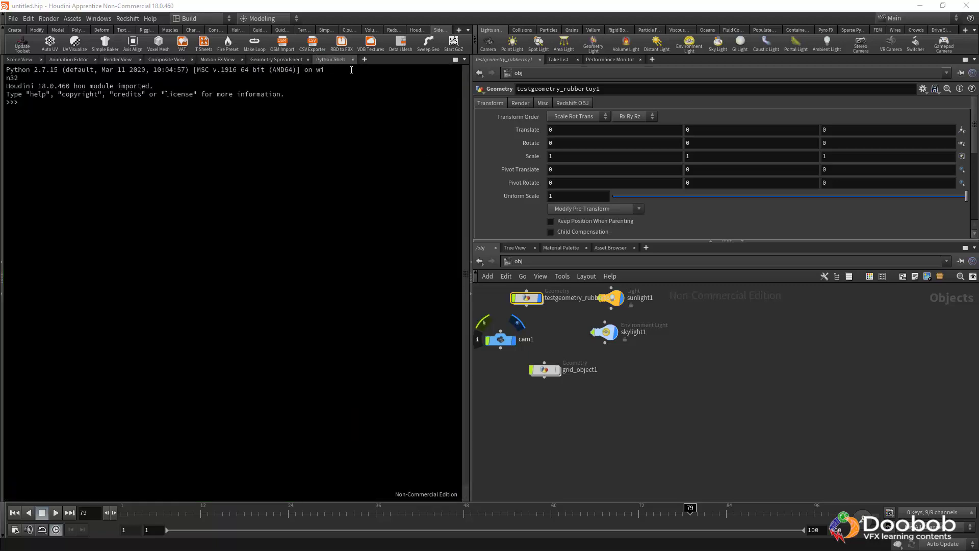
Step: Run a print command that outputs a hello-world message in the Python shell
left_click(49, 105)
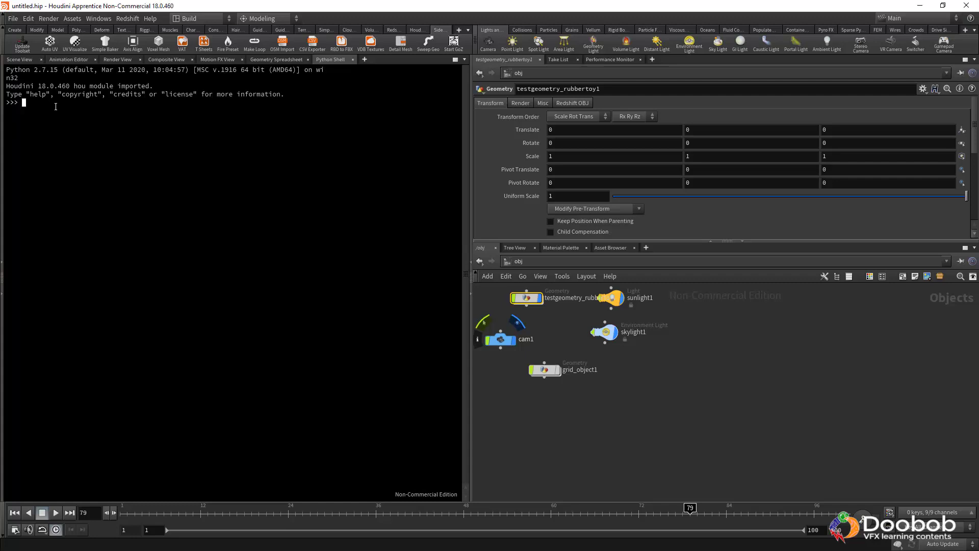
type("print \"hellow worl")
key("BackSpace")
key("BackSpace")
key("BackSpace")
key("BackSpace")
key("BackSpace")
type("world\"")
key("Return")
Step: Revisit the Scene View, Animation Editor and Render View, and toggle the live render's auto-update
left_click(19, 59)
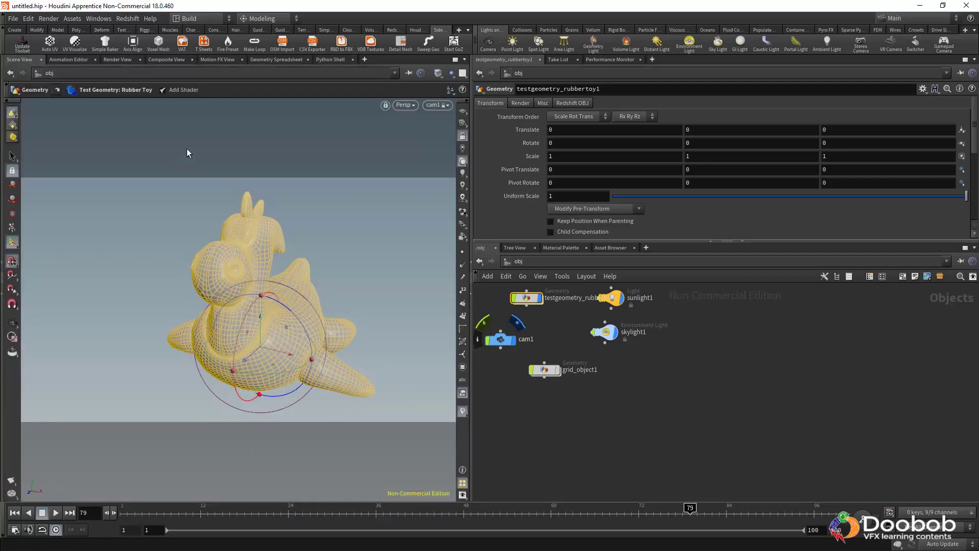
left_click(58, 62)
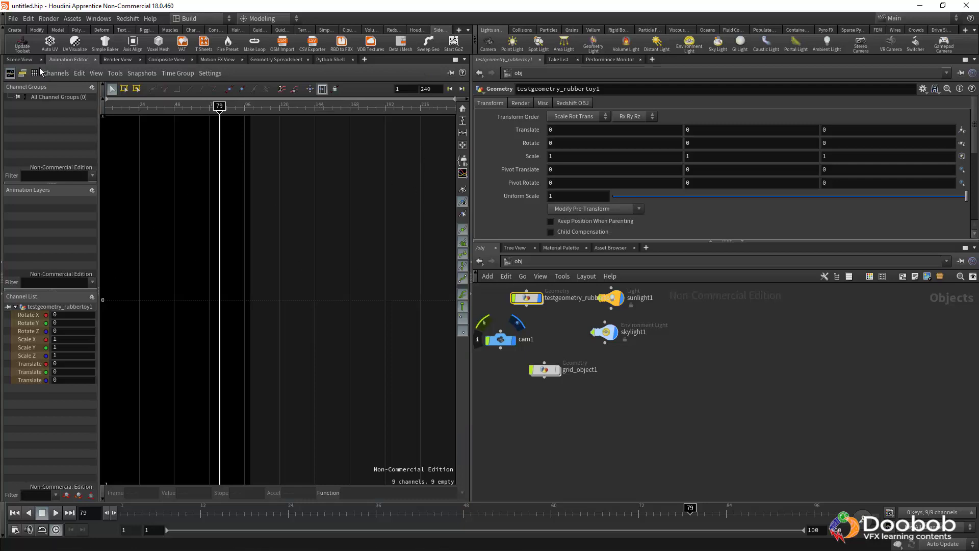
left_click(118, 59)
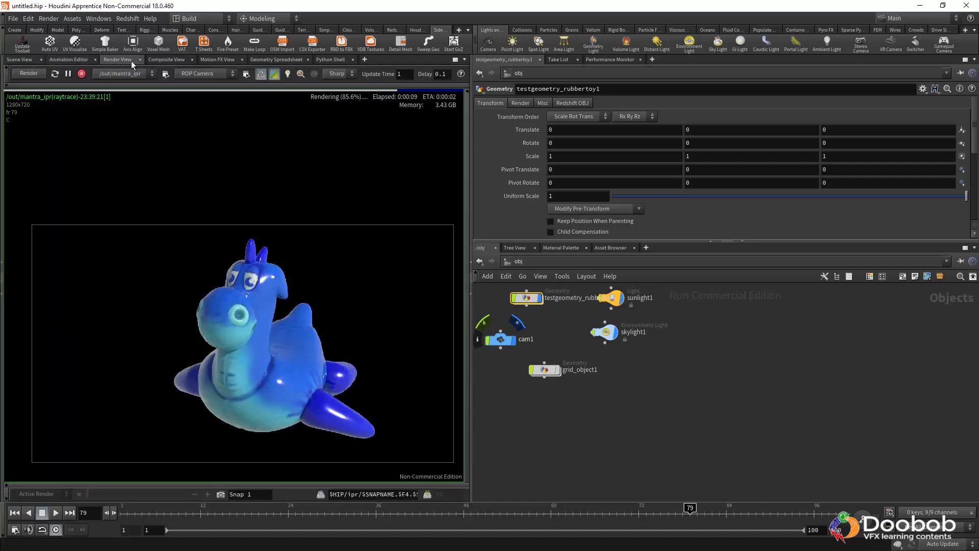
left_click(260, 74)
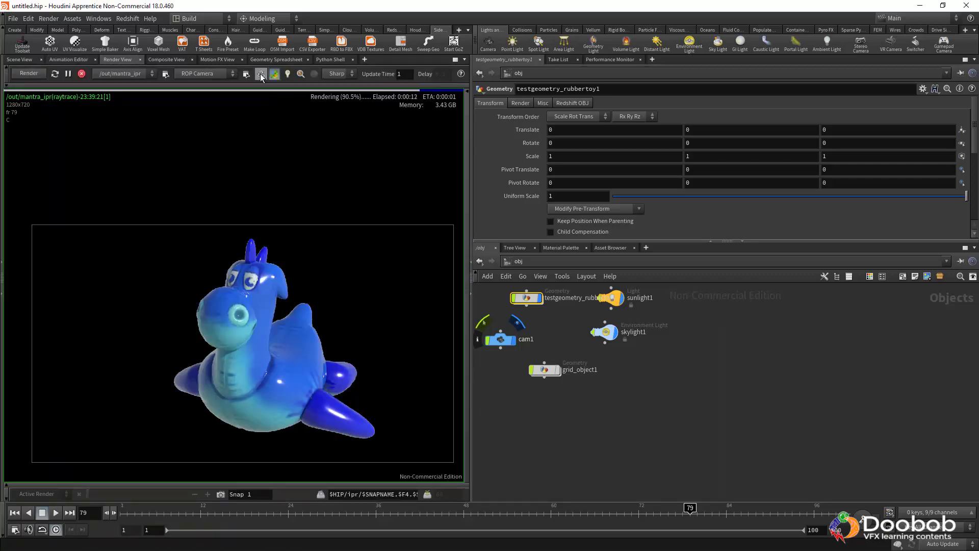
Step: Stop the live render and show the Composite View in a narrower viewer pane
left_click(83, 75)
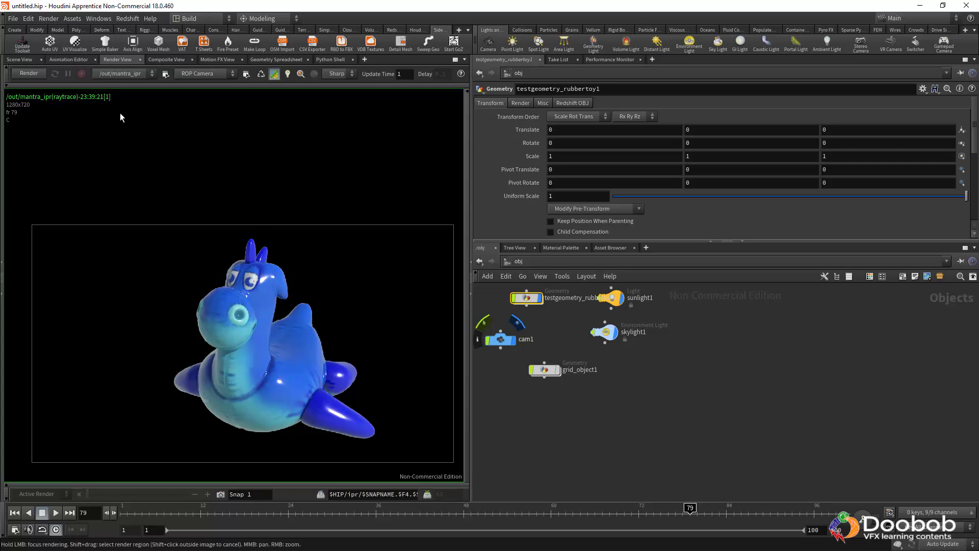
left_click(167, 59)
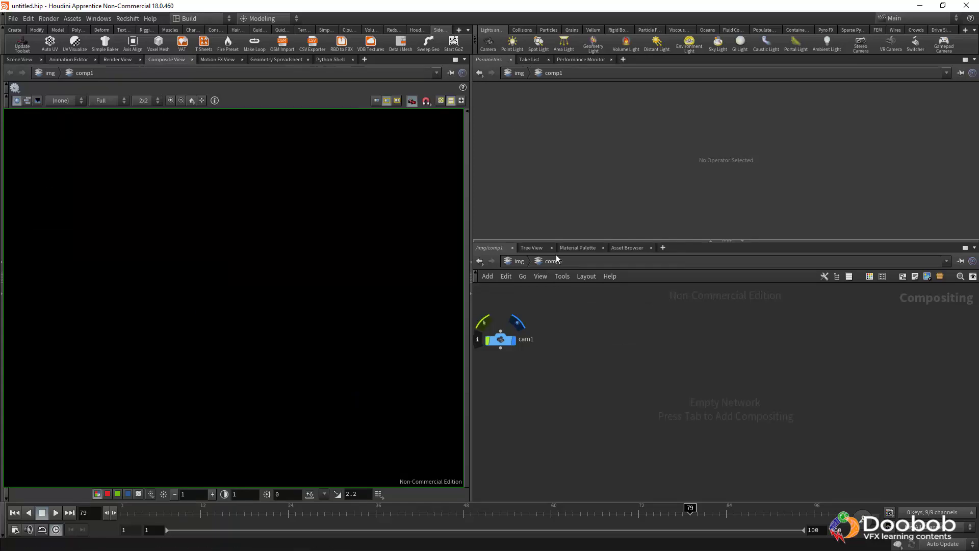
left_click_drag(473, 327, 330, 318)
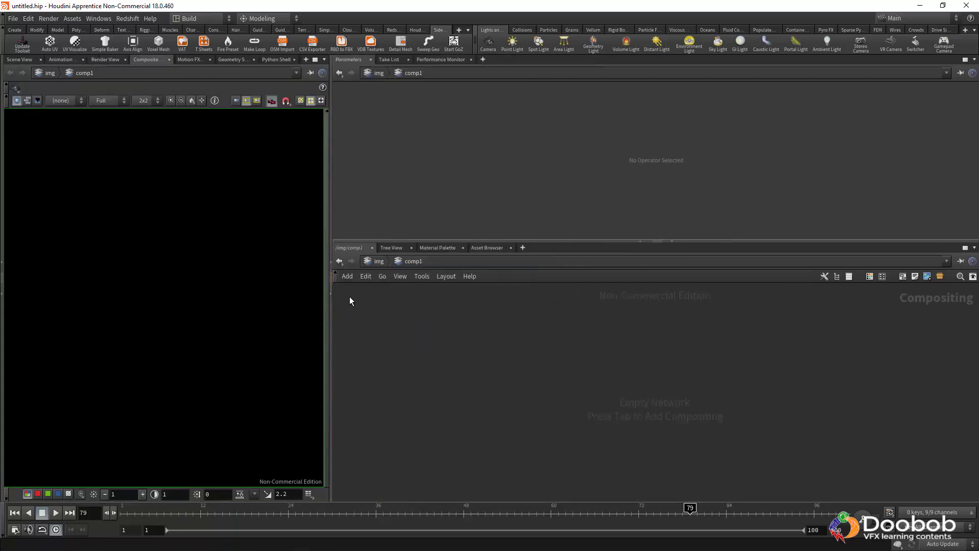
Step: Revisit the obj network, switch the network editor to the img network and go inside comp1
left_click(376, 262)
left_click(377, 261)
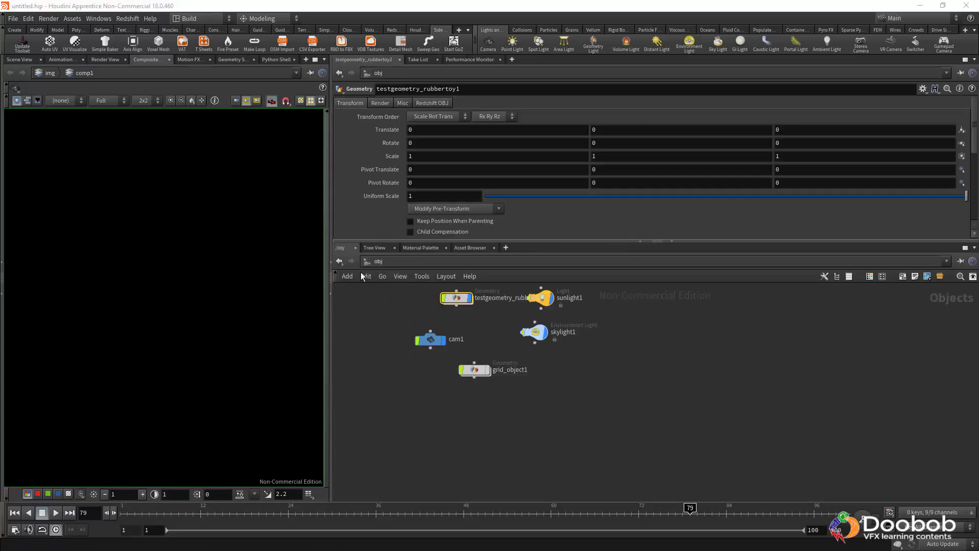
middle_click_drag(580, 397, 592, 447)
left_click(422, 265)
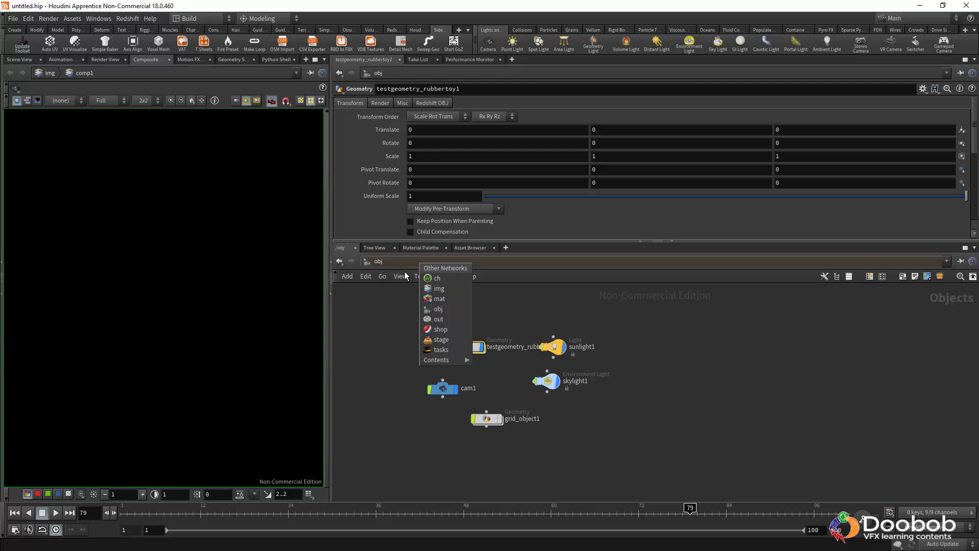
left_click(440, 289)
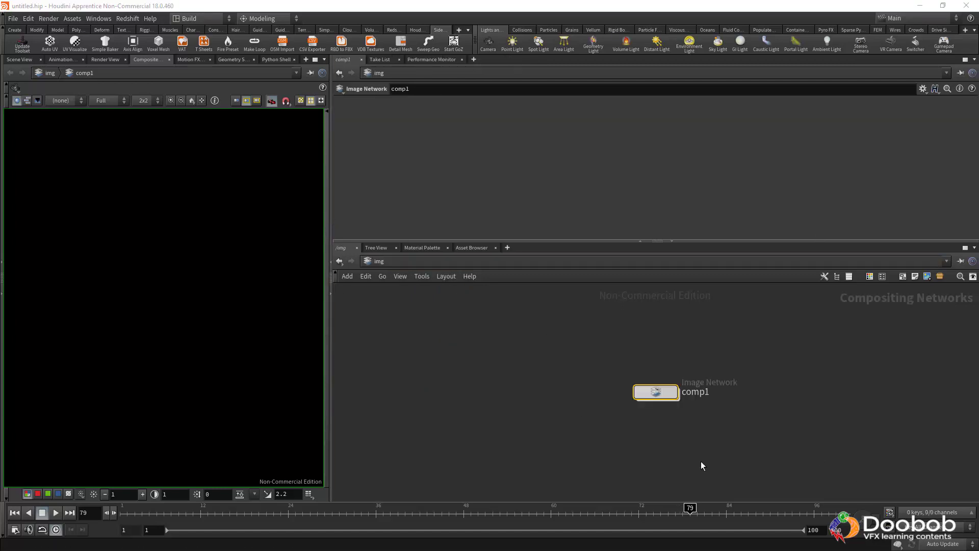
middle_click_drag(596, 430, 454, 399)
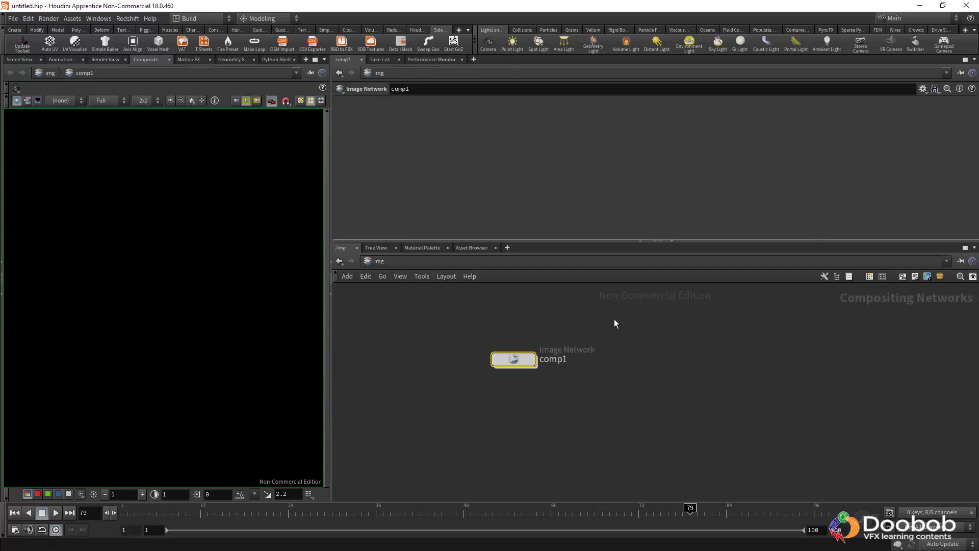
double_click(513, 360)
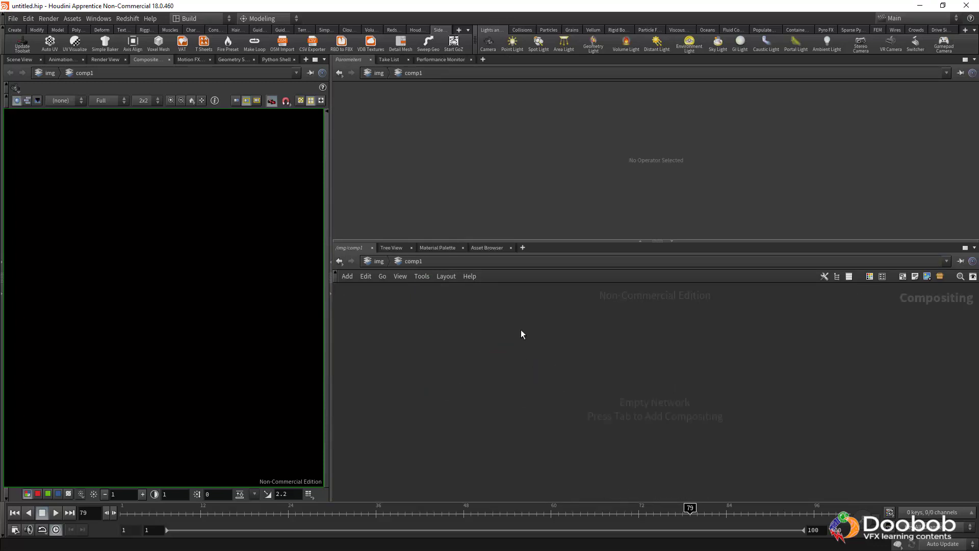
Step: Add a File node to the comp1 compositing network
key("Tab")
type("fi")
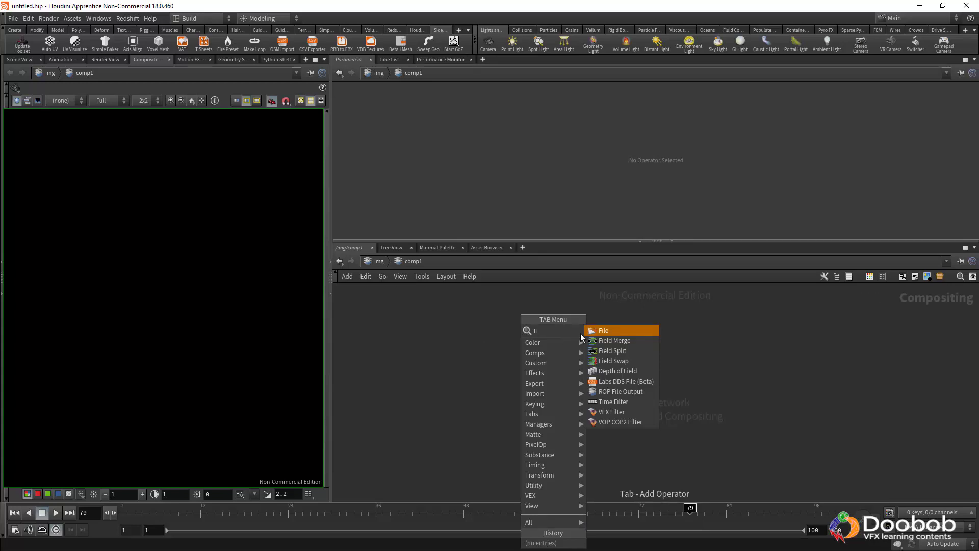
left_click(597, 330)
left_click(455, 354)
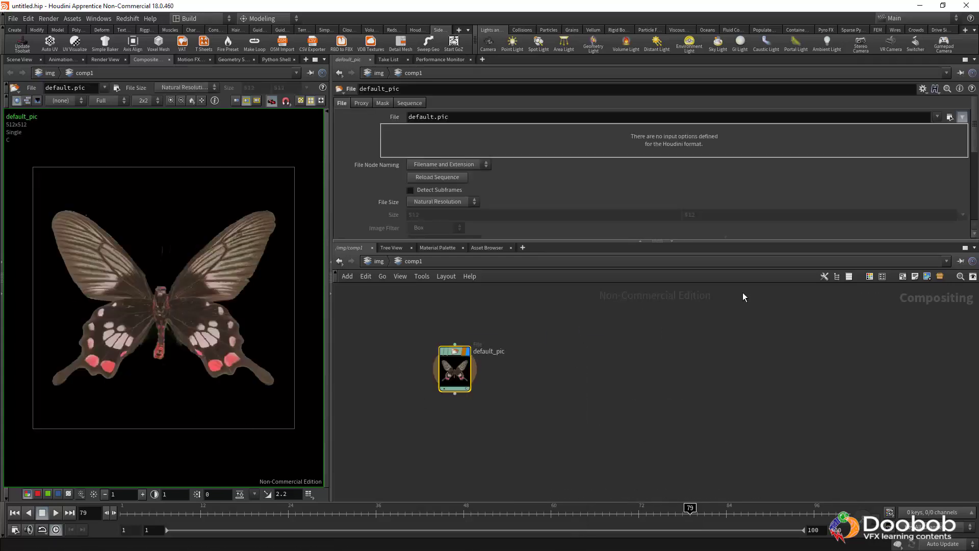
Step: Return to the obj network and spread out the sunlight1, skylight1, testgeometry_rubbertoy1 and grid_object1 nodes
left_click(380, 261)
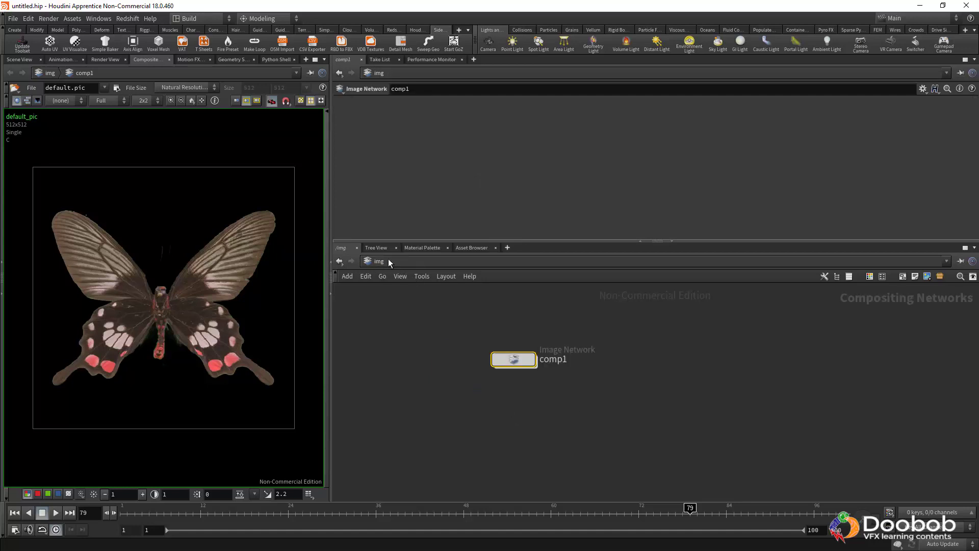
left_click(389, 262)
left_click(401, 311)
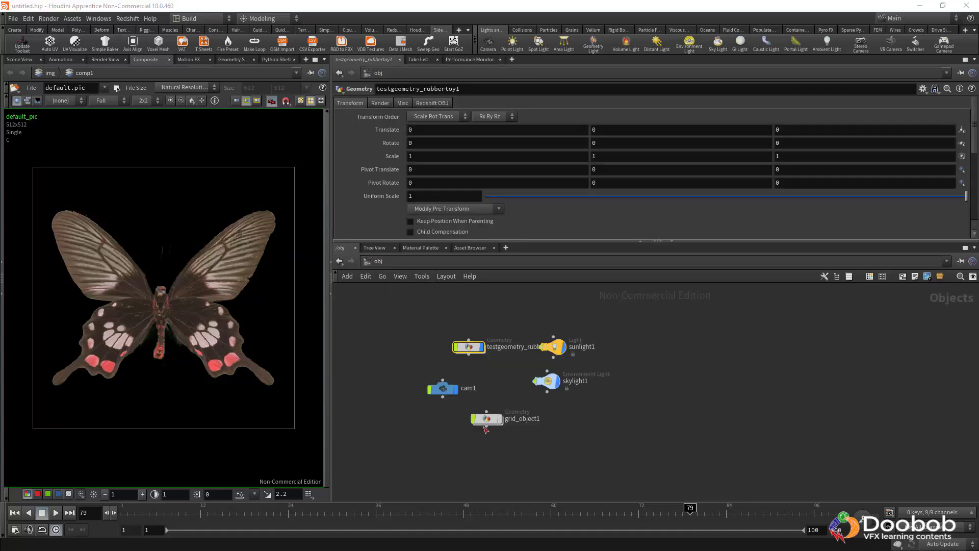
middle_click_drag(487, 385, 431, 366)
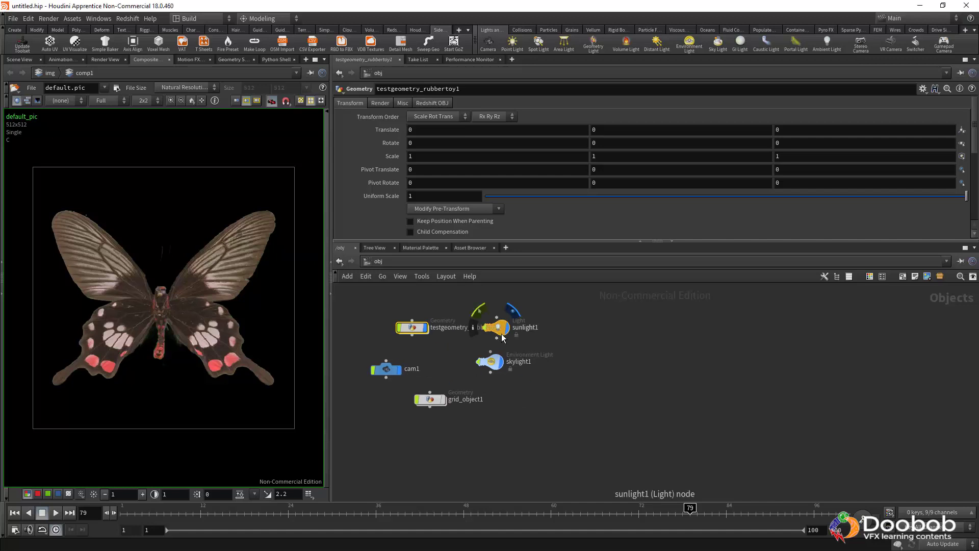
left_click_drag(498, 331, 609, 336)
left_click_drag(491, 363, 634, 378)
left_click_drag(412, 334, 449, 338)
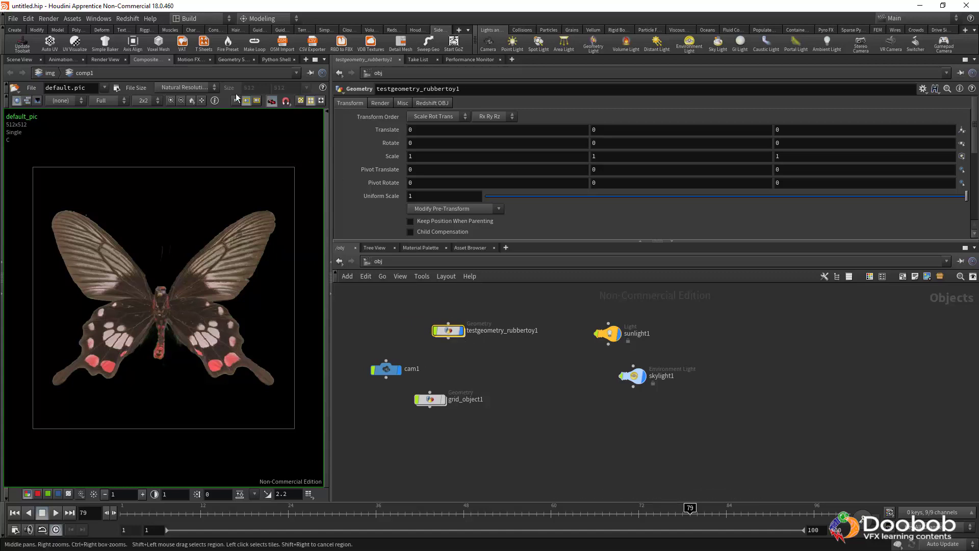
left_click(11, 60)
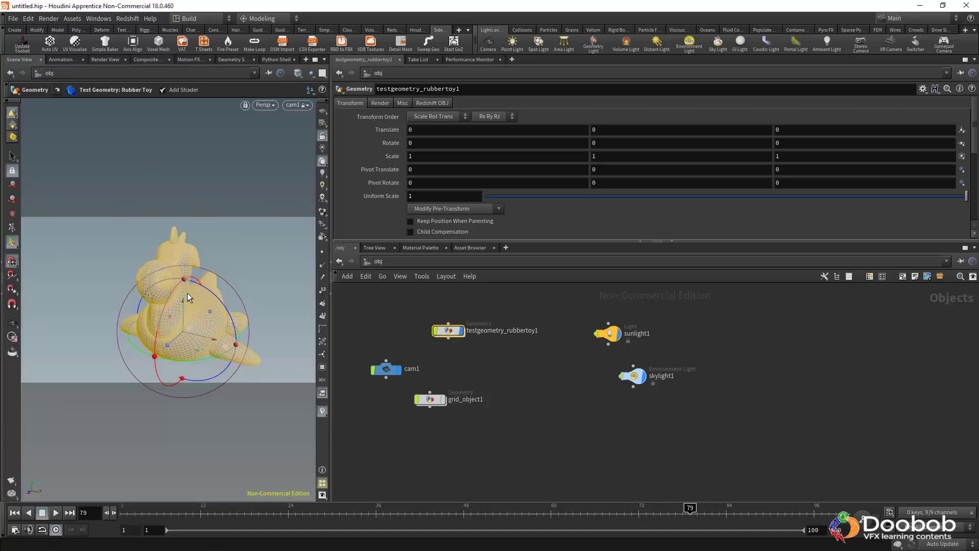
left_click_drag(430, 399, 452, 402)
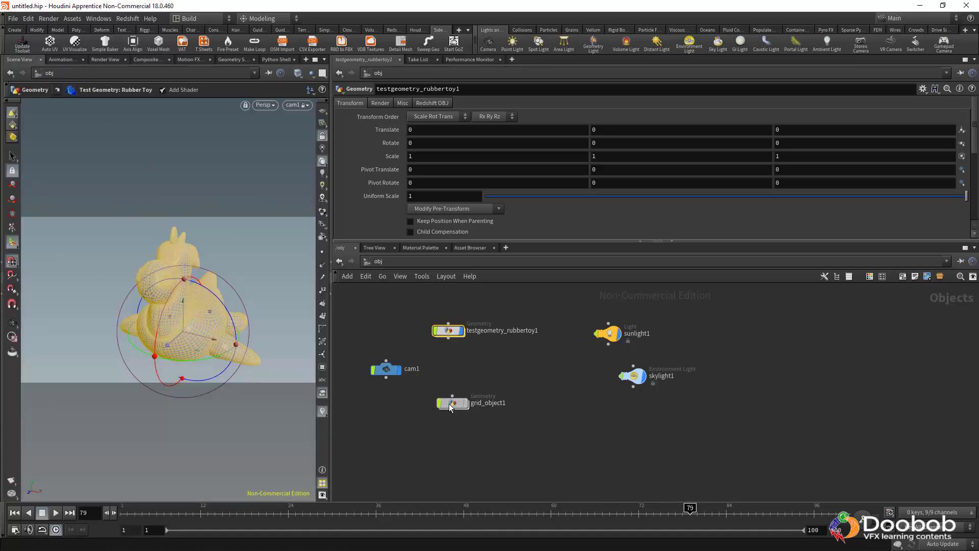
Step: Bring up the rubber toy render in the Render View and centre the image
left_click(142, 60)
left_click(104, 61)
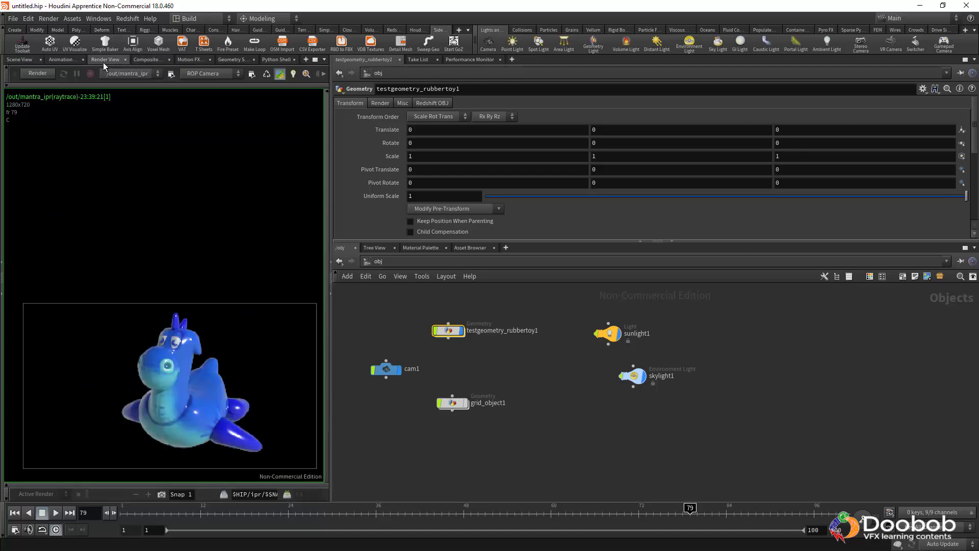
middle_click_drag(203, 321, 193, 256)
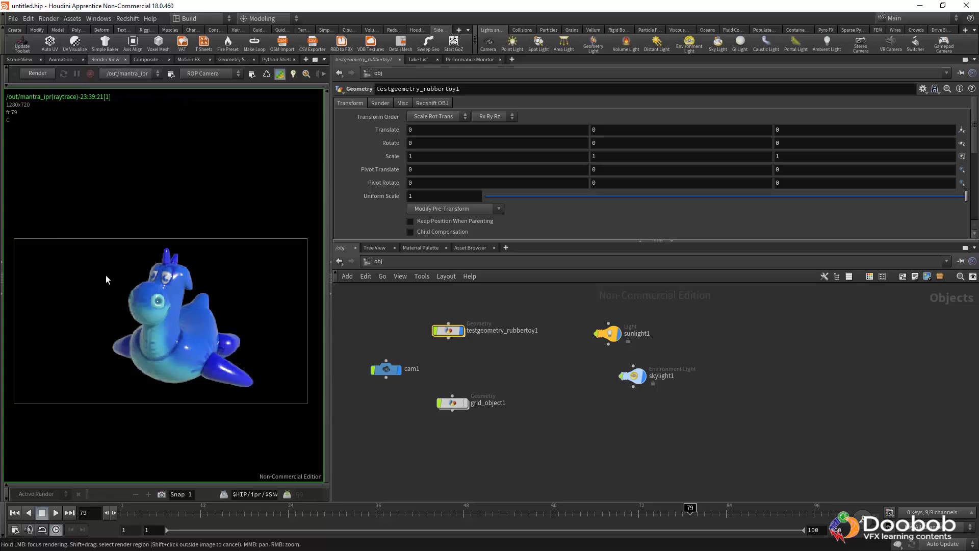
Step: Switch the network editor to the out network, examine the mantra_ipr node's render settings and move the node slightly down
middle_click_drag(528, 371, 537, 392)
left_click(394, 261)
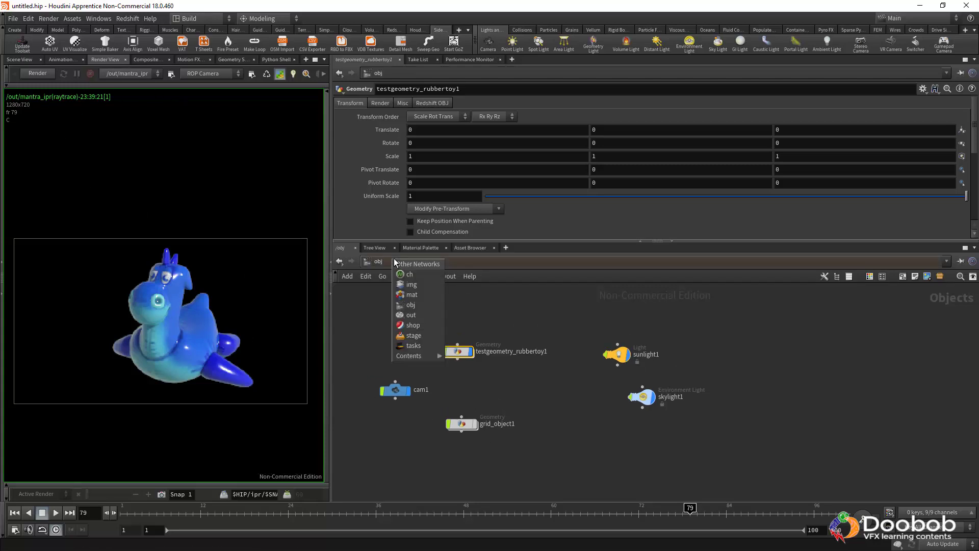
left_click(415, 314)
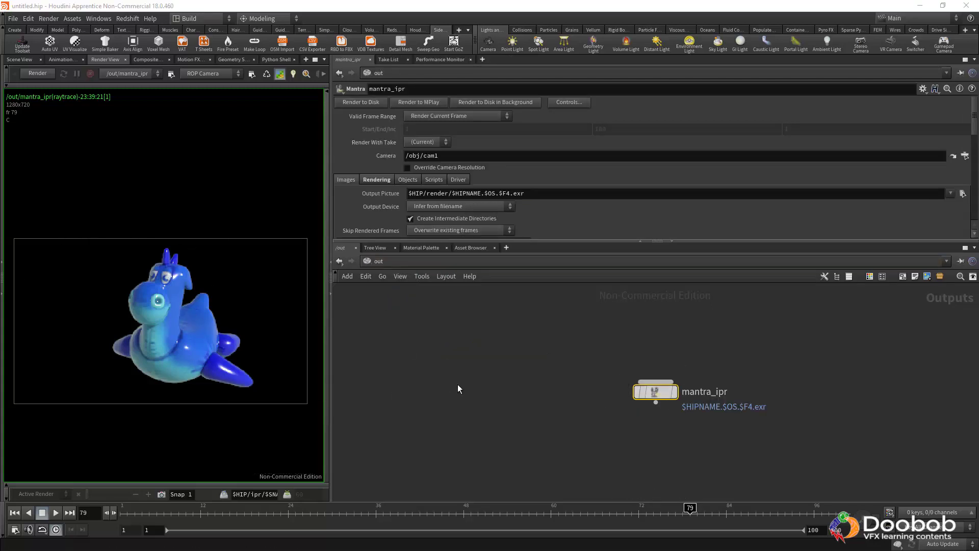
middle_click_drag(516, 403, 338, 384)
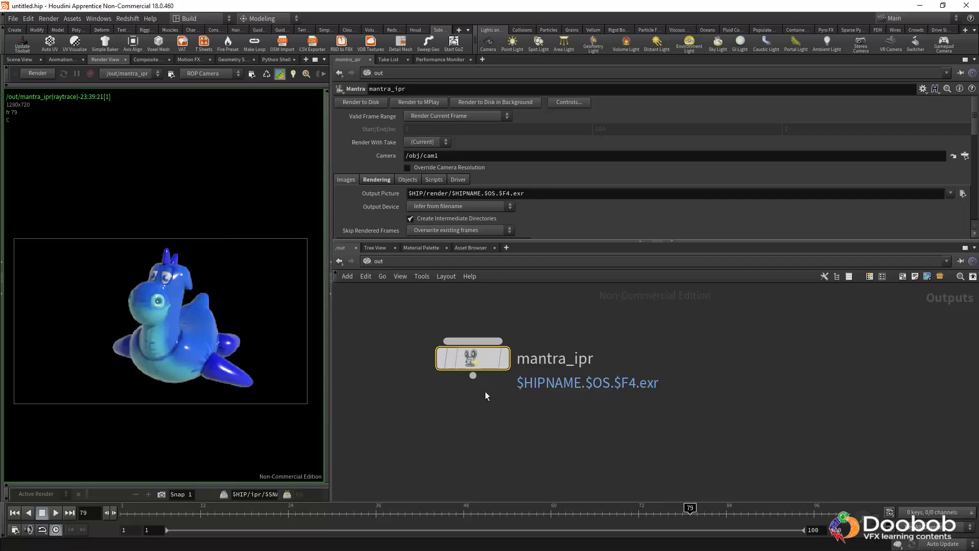
scroll(530, 406, "up", 3)
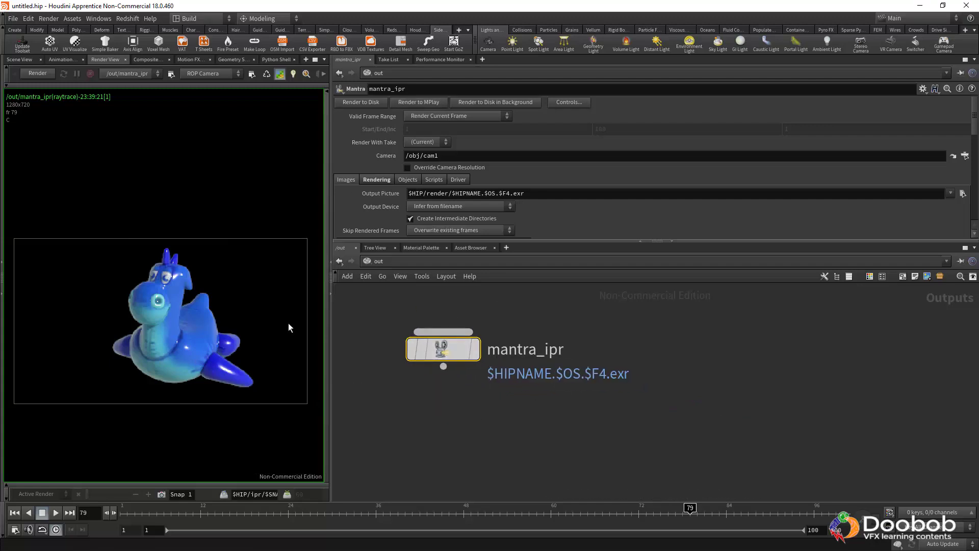
mouse_move(437, 339)
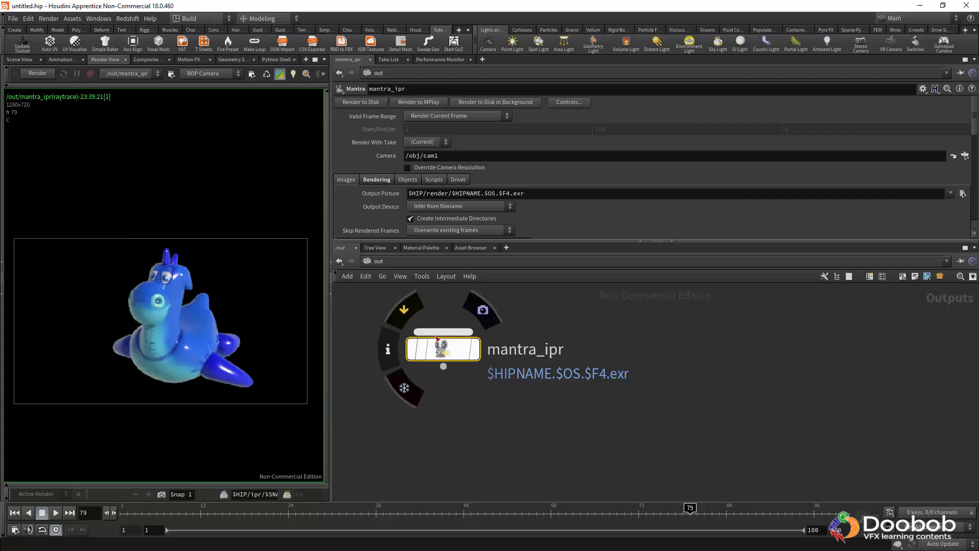
scroll(380, 157, "down", 4)
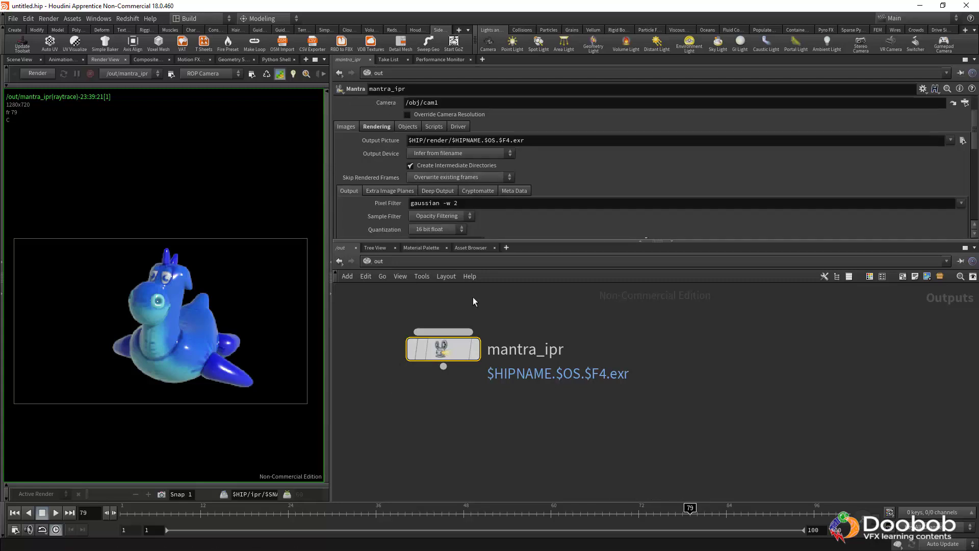
left_click_drag(439, 348, 443, 378)
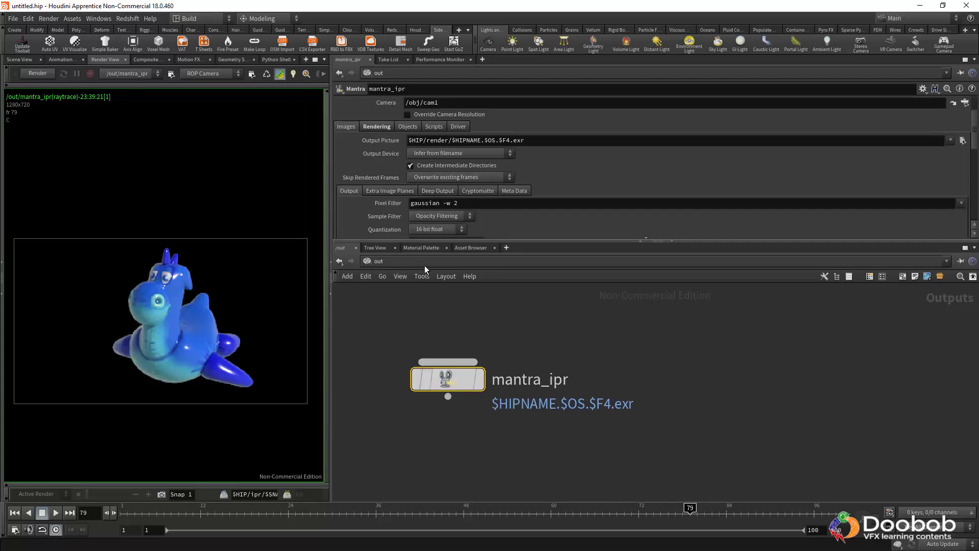
Step: Visit the mat network and return to the obj network with the Scene View showing
left_click(425, 264)
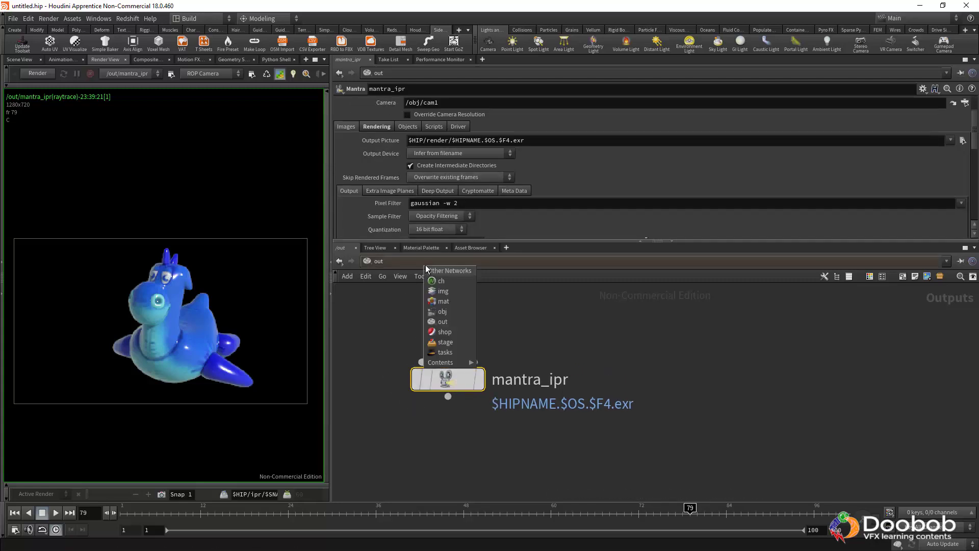
left_click(452, 304)
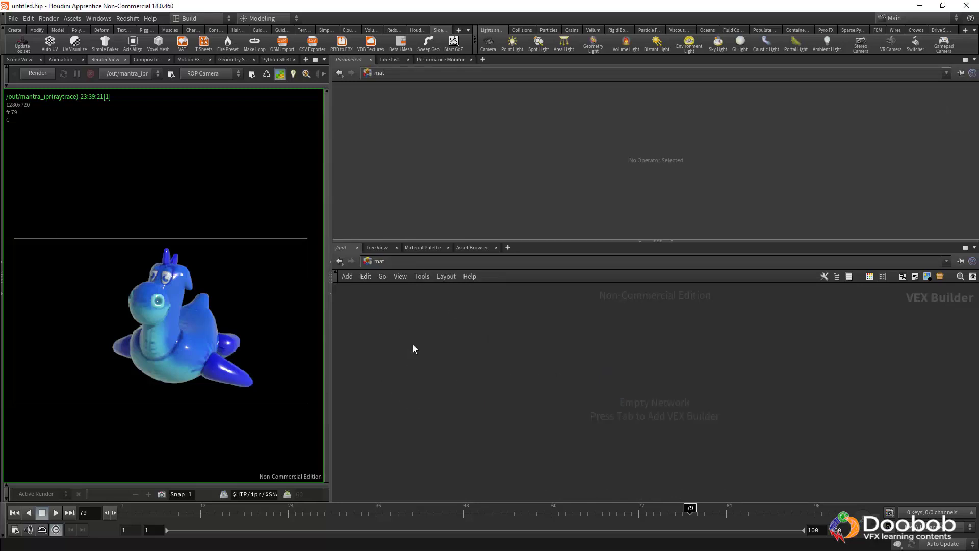
left_click(20, 59)
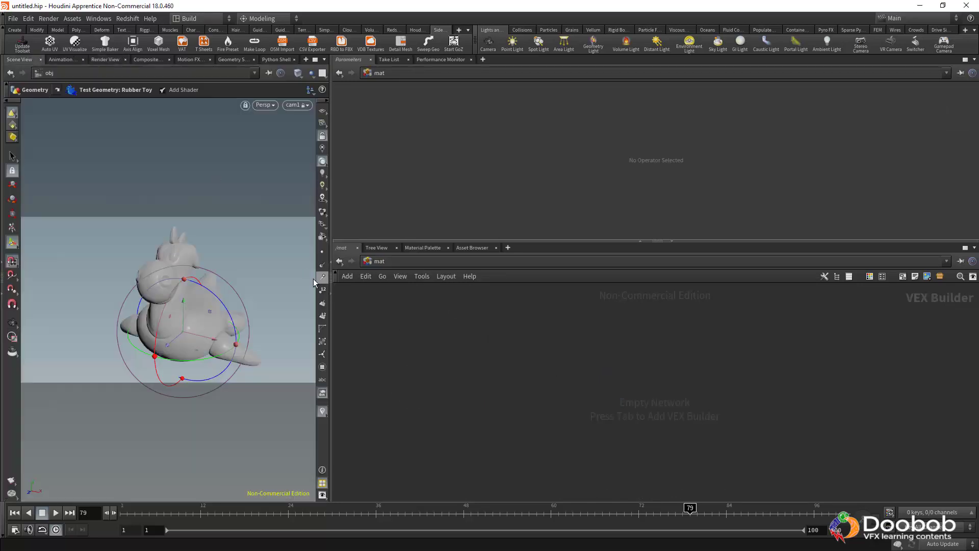
left_click(408, 263)
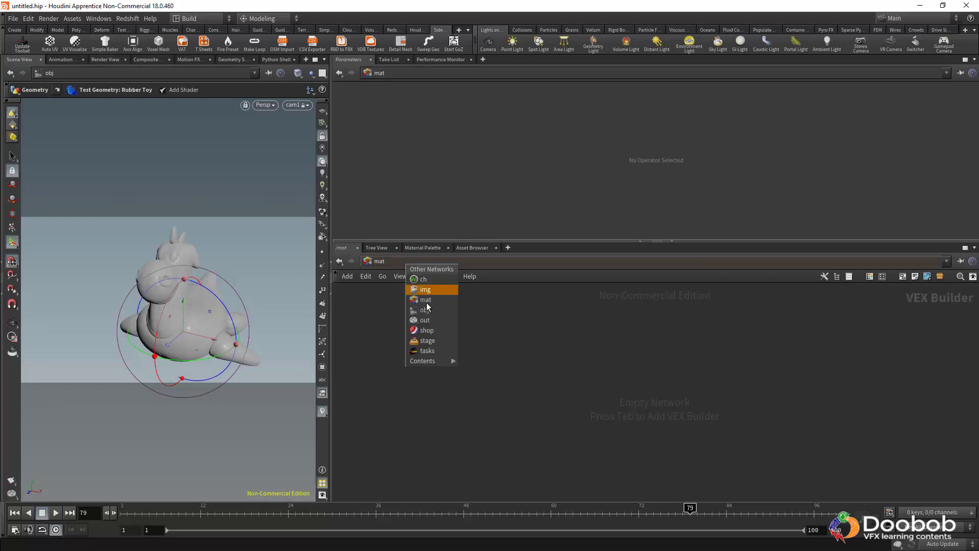
left_click(429, 311)
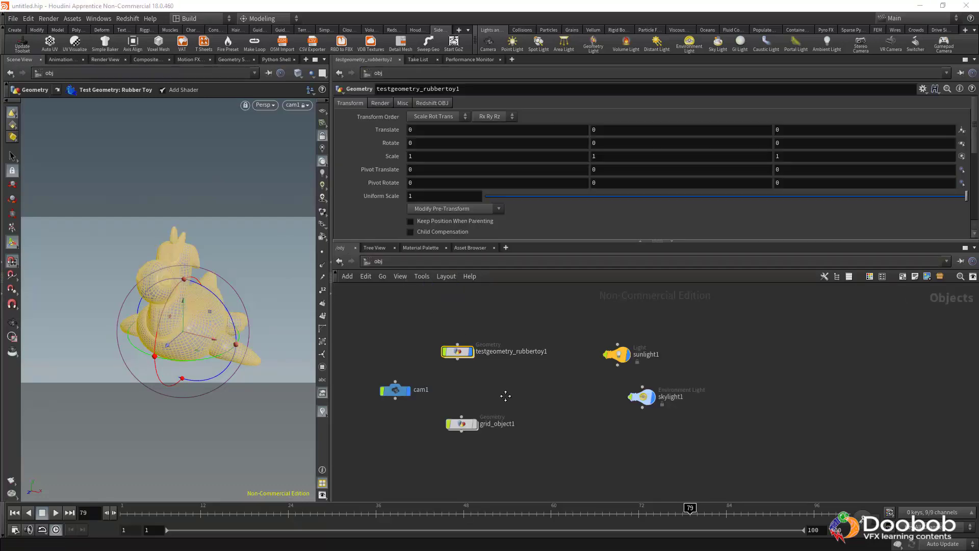
Step: Go inside the testgeometry_rubbertoy1 object and move its geometry node up and to the left in the network
middle_click_drag(505, 396, 509, 405)
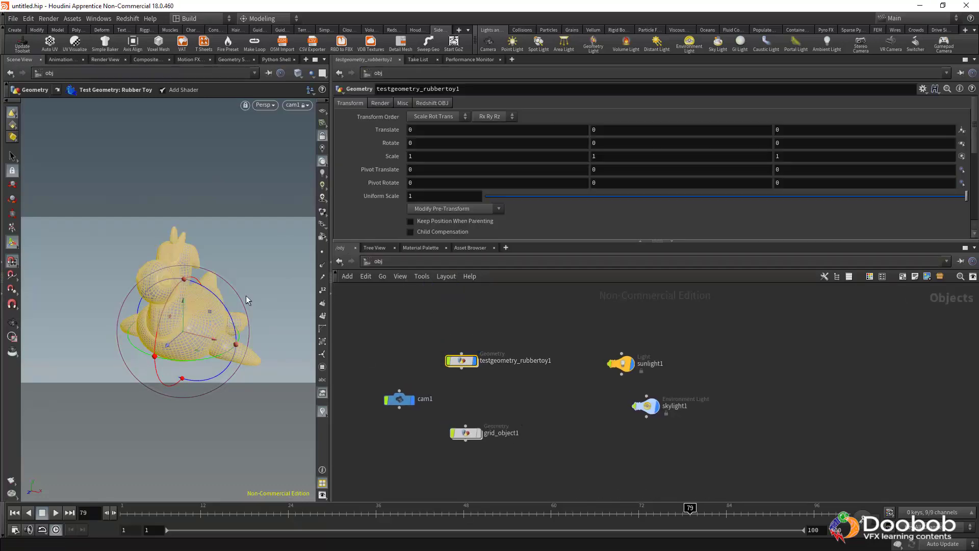
left_click(504, 434)
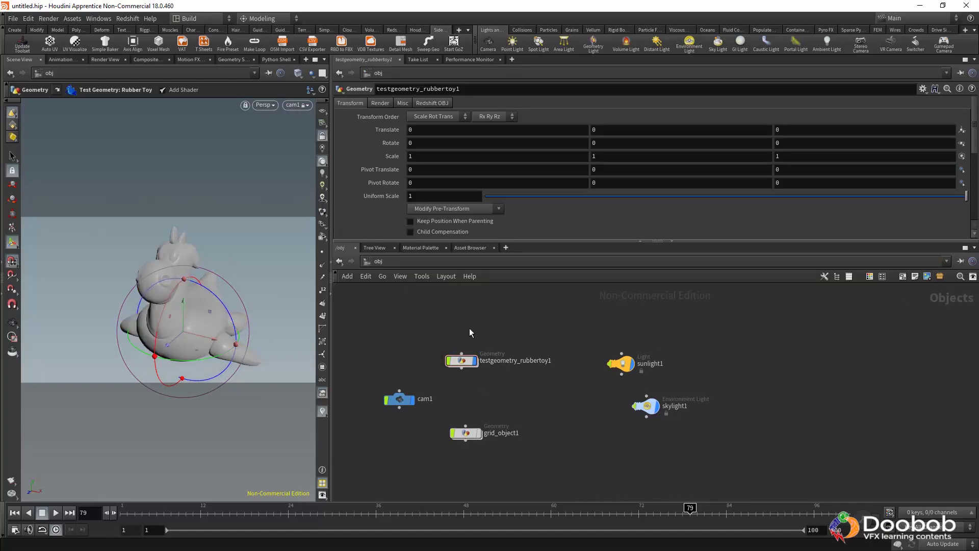
left_click(461, 360)
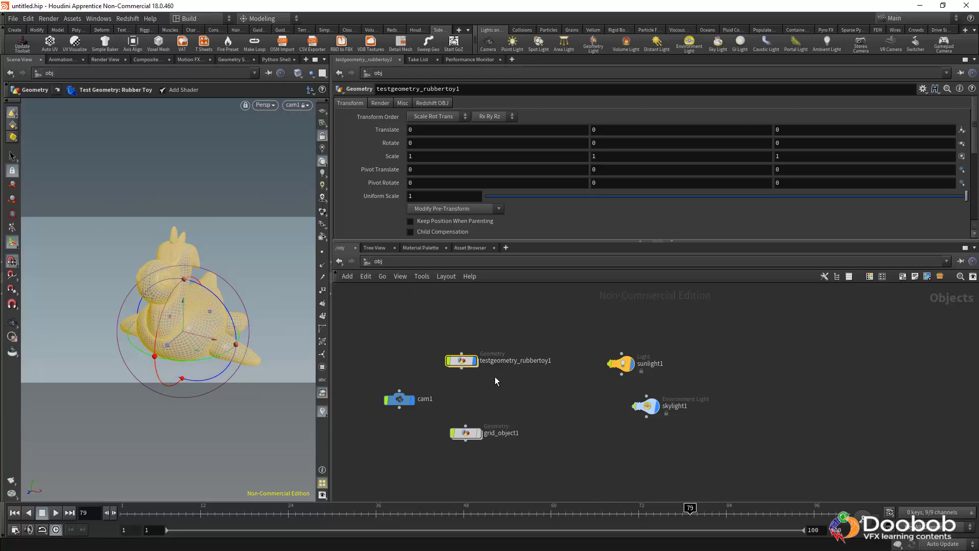
double_click(462, 361)
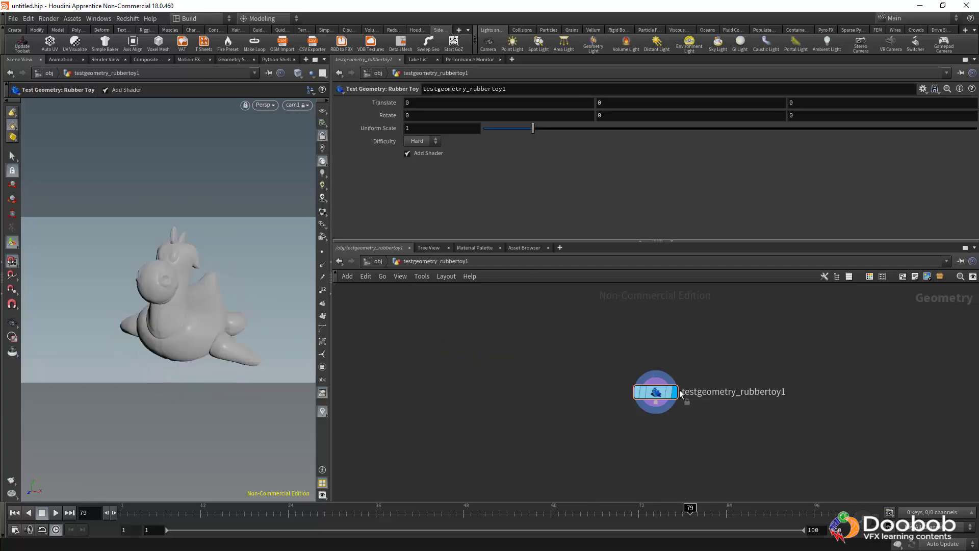
left_click_drag(633, 396, 439, 339)
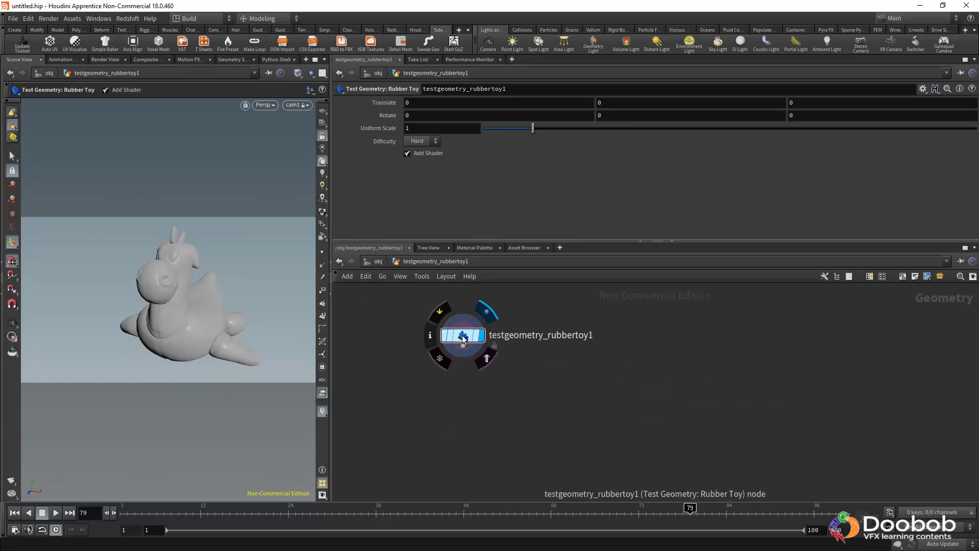
Step: Look inside the rubber toy's inner geometry node and return to the obj network
double_click(463, 337)
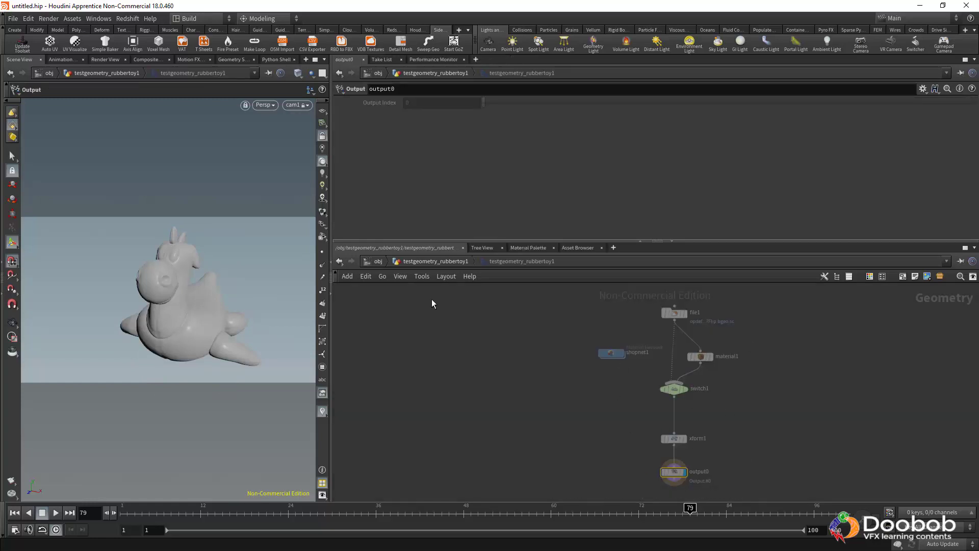
left_click(429, 261)
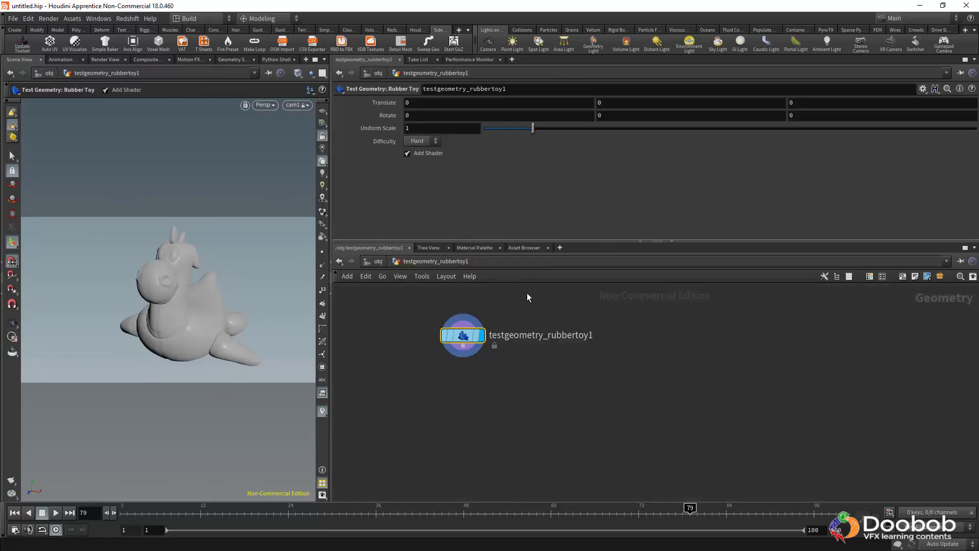
left_click(378, 263)
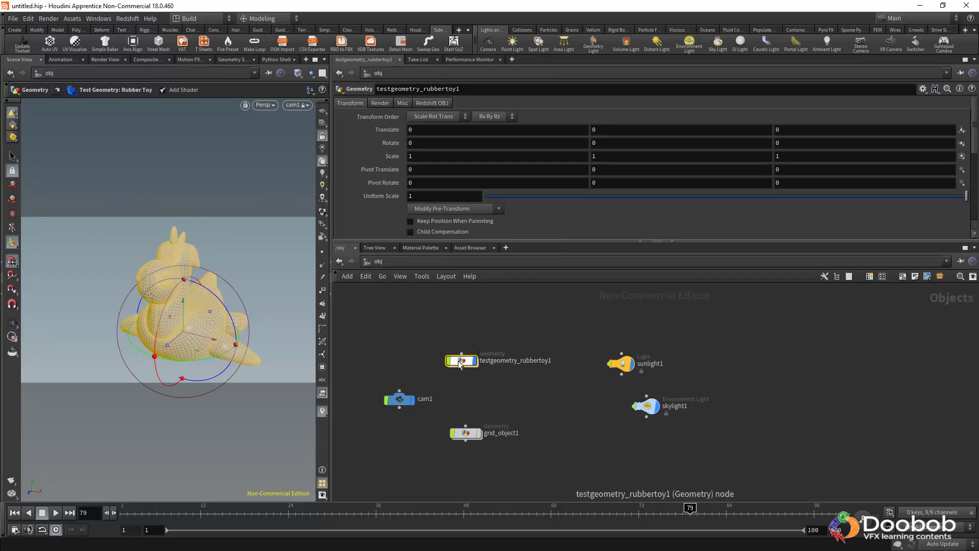
Step: Hide the testgeometry_rubbertoy1 object and place a Box object above it in the obj network
left_click(474, 363)
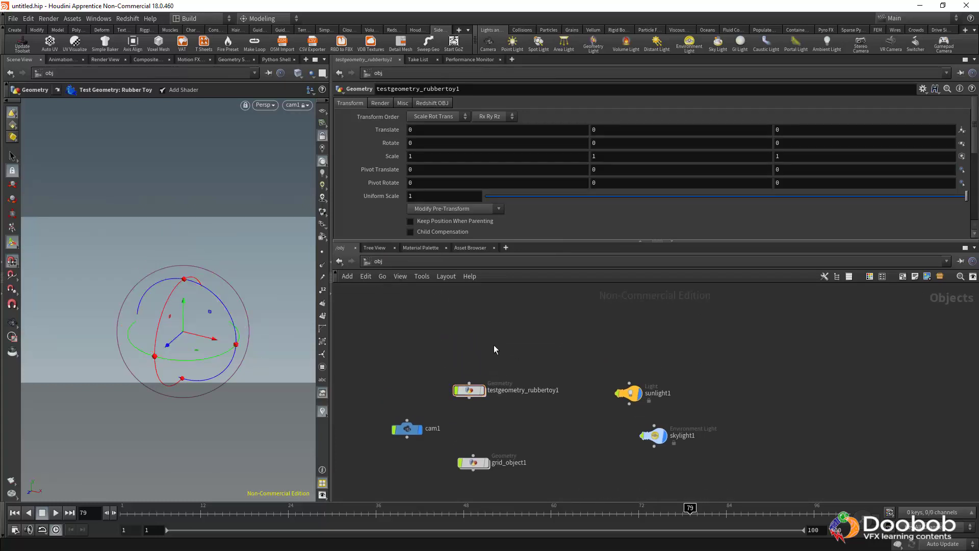
key("Tab")
type("bo")
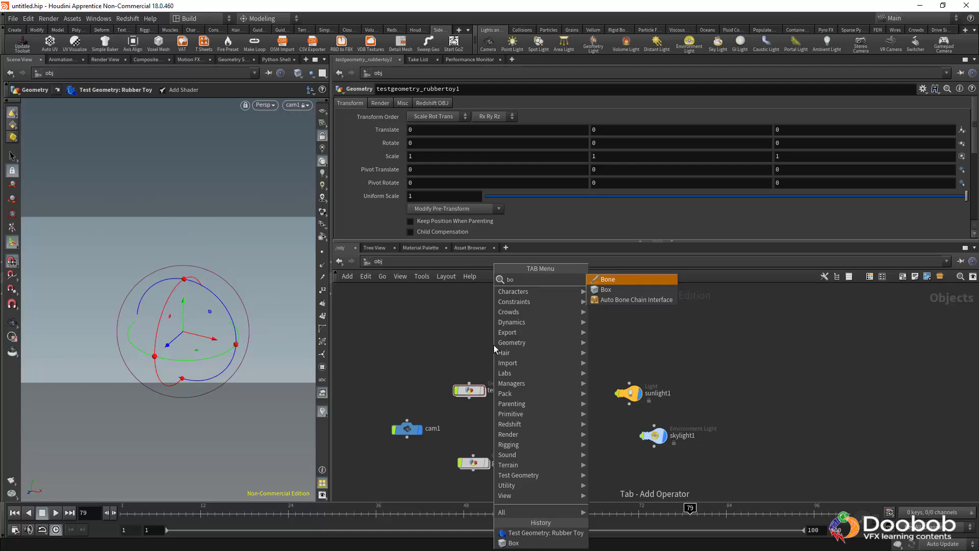
left_click(606, 289)
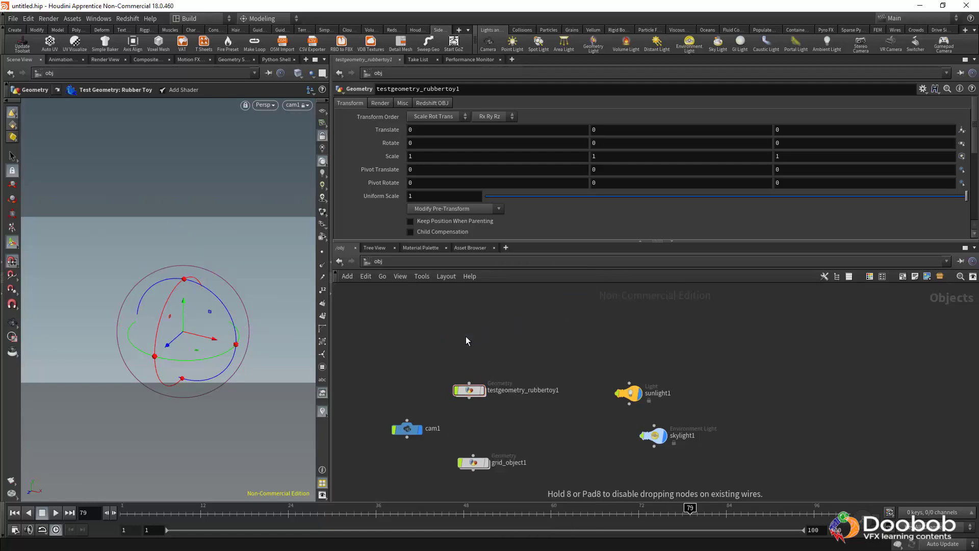
left_click(466, 335)
key("Escape")
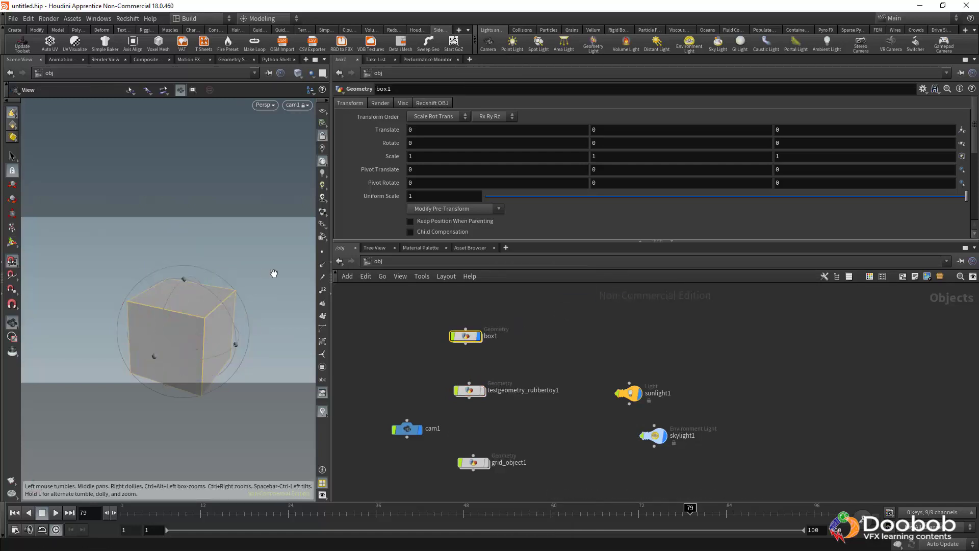
middle_click_drag(274, 273, 269, 246, "alt")
left_click_drag(242, 281, 237, 295, "alt")
middle_click_drag(238, 295, 239, 276, "alt")
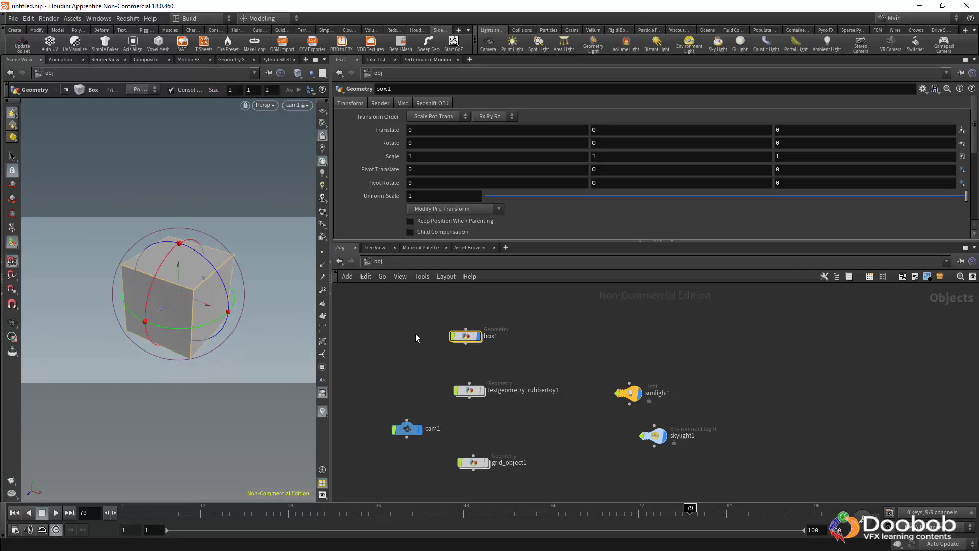
Step: Switch to the mat network and add the Bricks material from the Material Palette to /mat
left_click(556, 314)
left_click(427, 264)
left_click(443, 301)
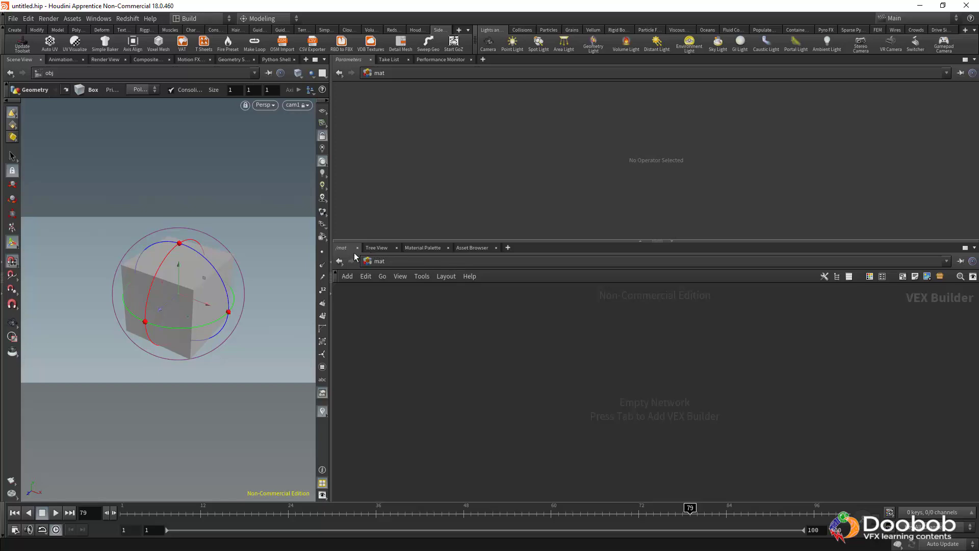
left_click(426, 247)
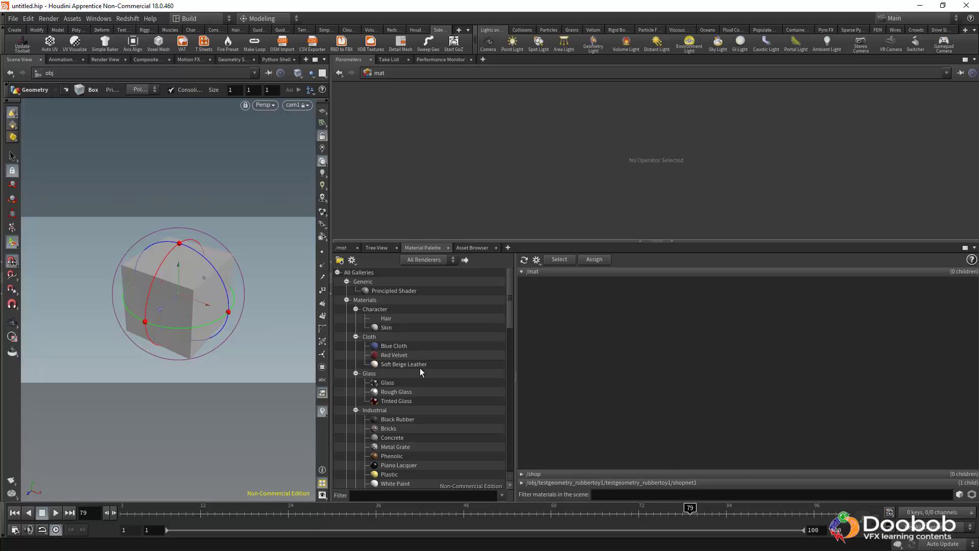
scroll(419, 368, "down", 3)
left_click(388, 347)
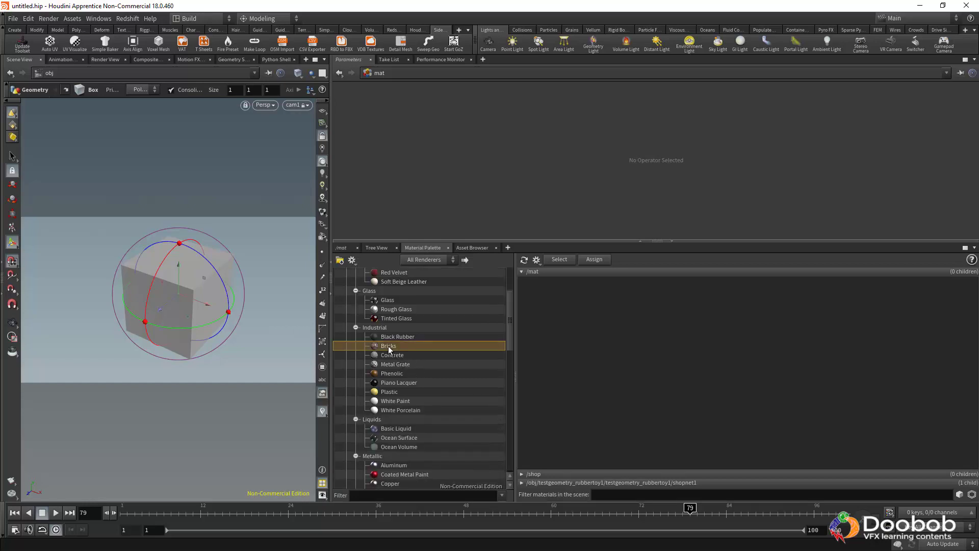
left_click_drag(388, 346, 623, 329)
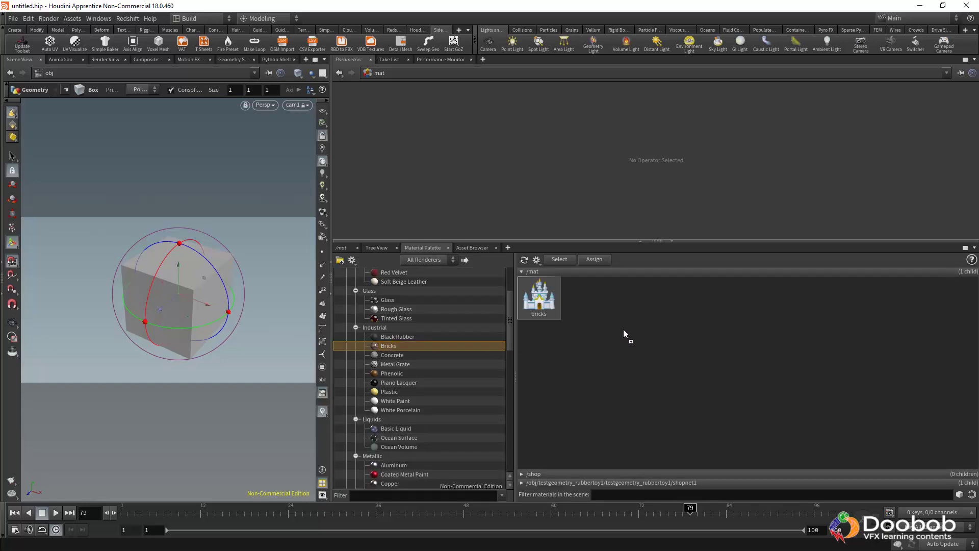
Step: Open the bricks shader in the mat network editor and move its node up and to the left
left_click(549, 315)
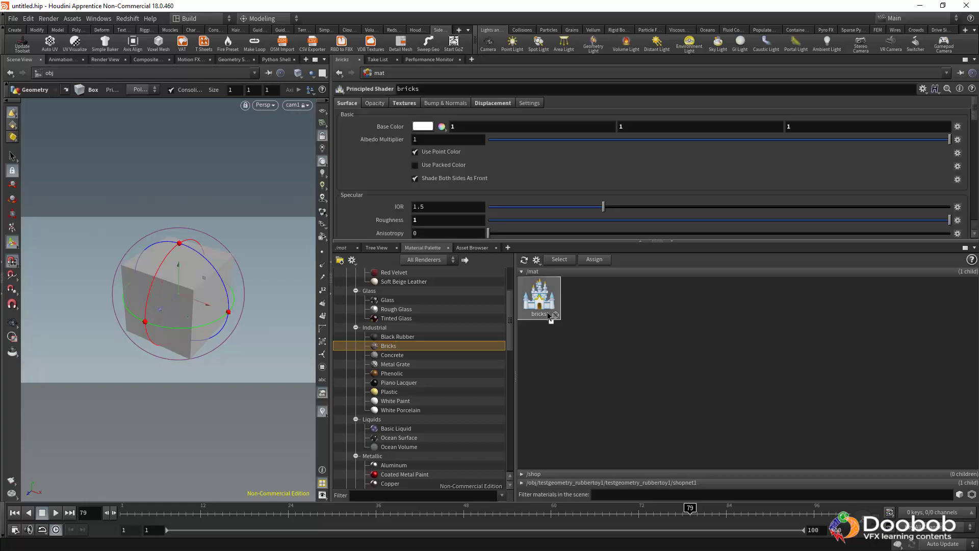
double_click(549, 316)
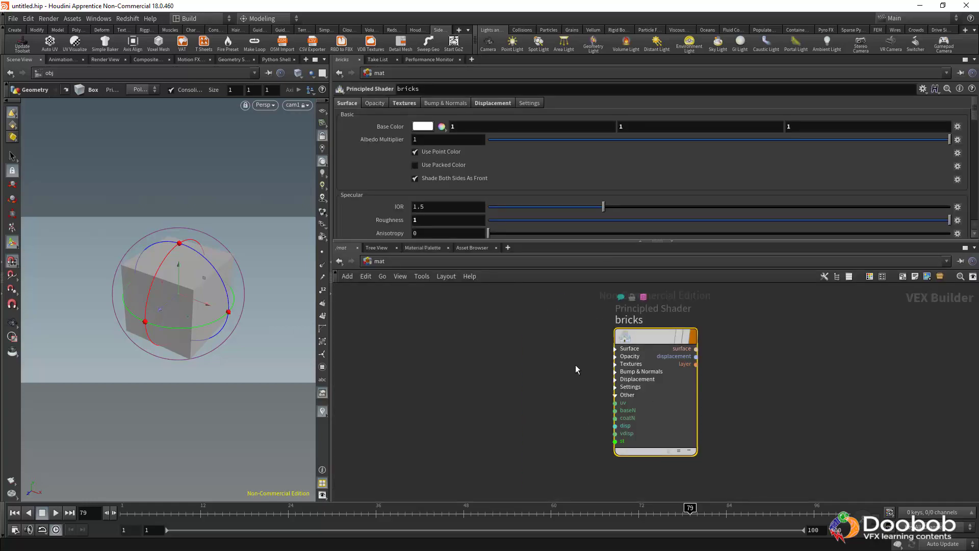
left_click_drag(641, 338, 455, 314)
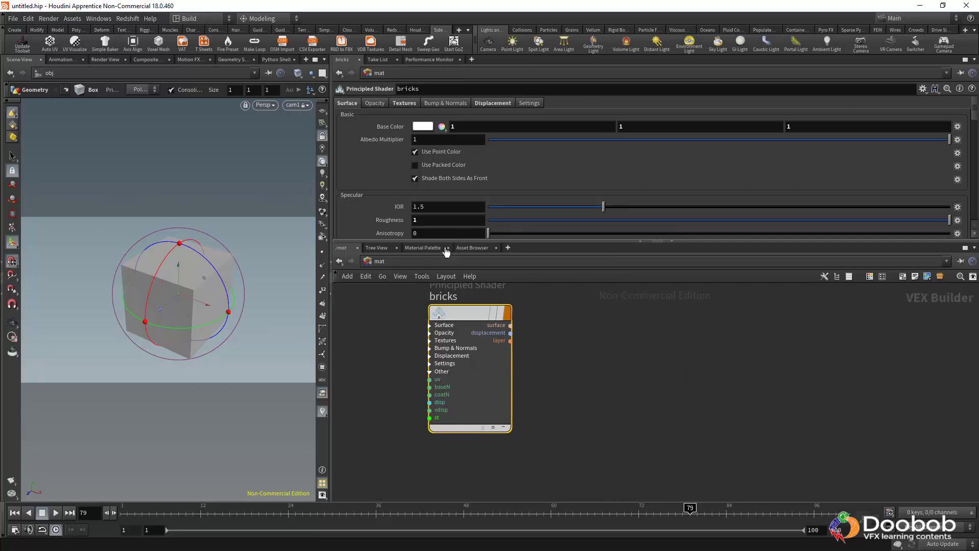
Step: Switch the network editor back and forth between the obj and mat networks, ending on obj
left_click(418, 261)
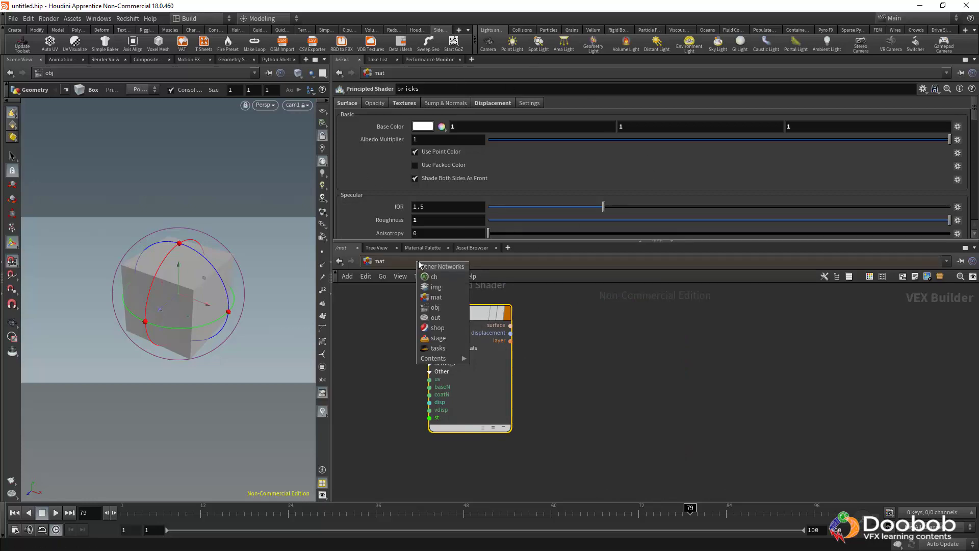
left_click(434, 308)
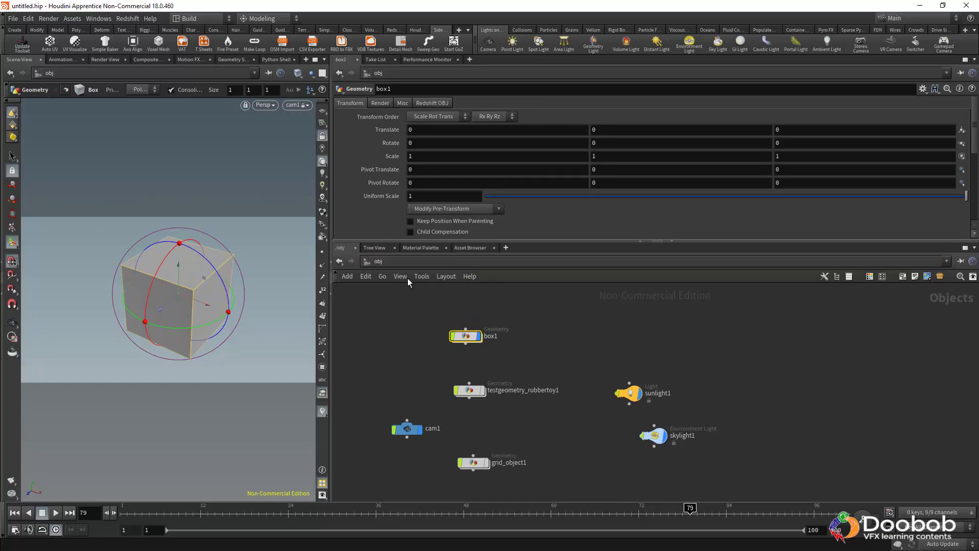
left_click(433, 264)
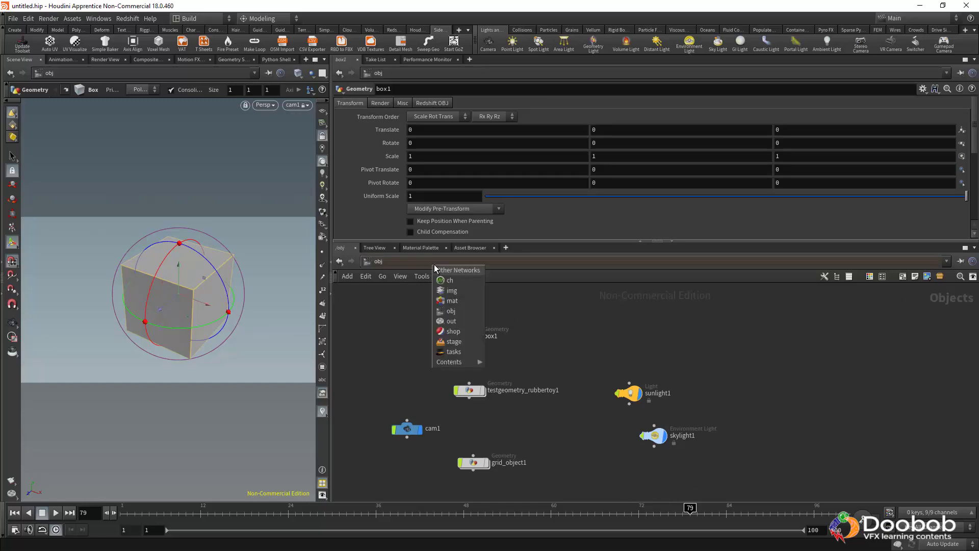
left_click(451, 301)
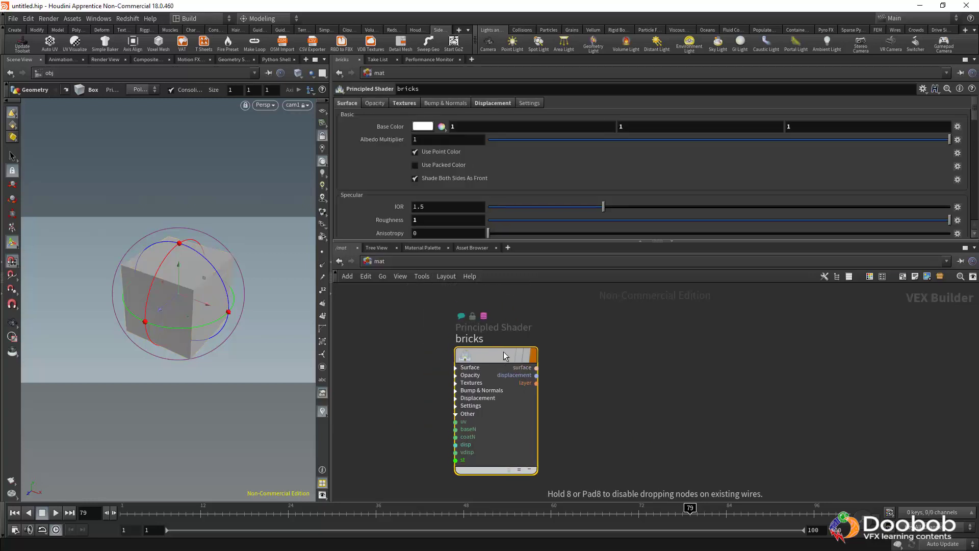
left_click(407, 263)
left_click(415, 312)
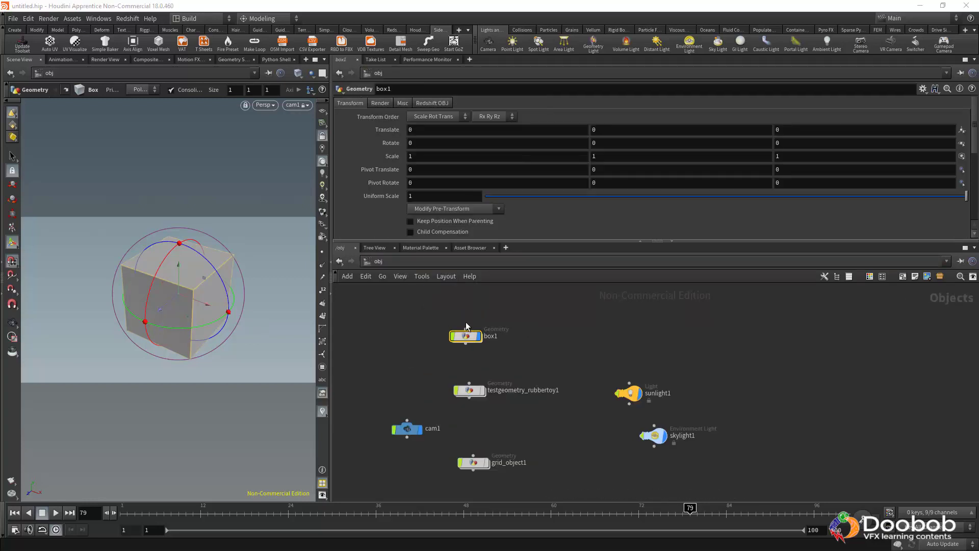
Step: Assign /mat/bricks as the material of box1 in its render parameters
left_click(380, 103)
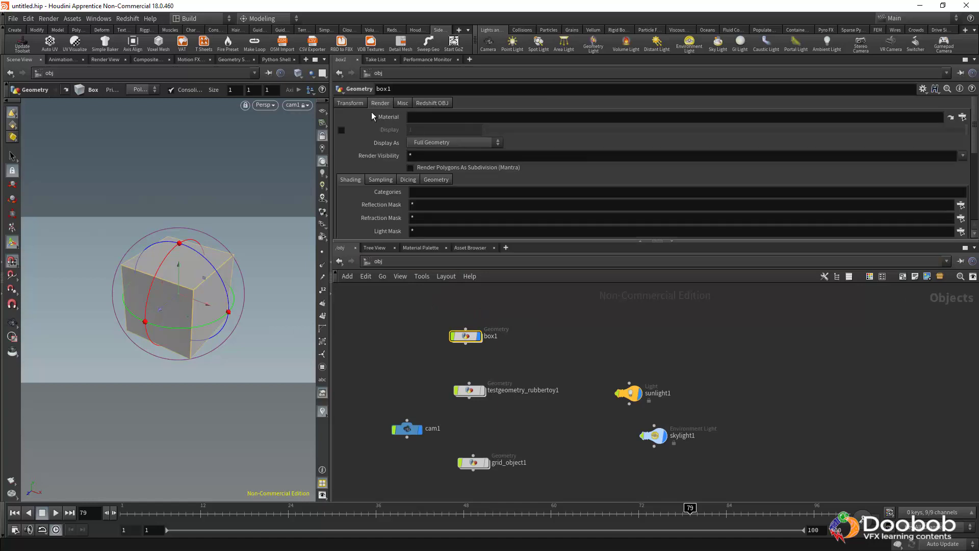
left_click(348, 104)
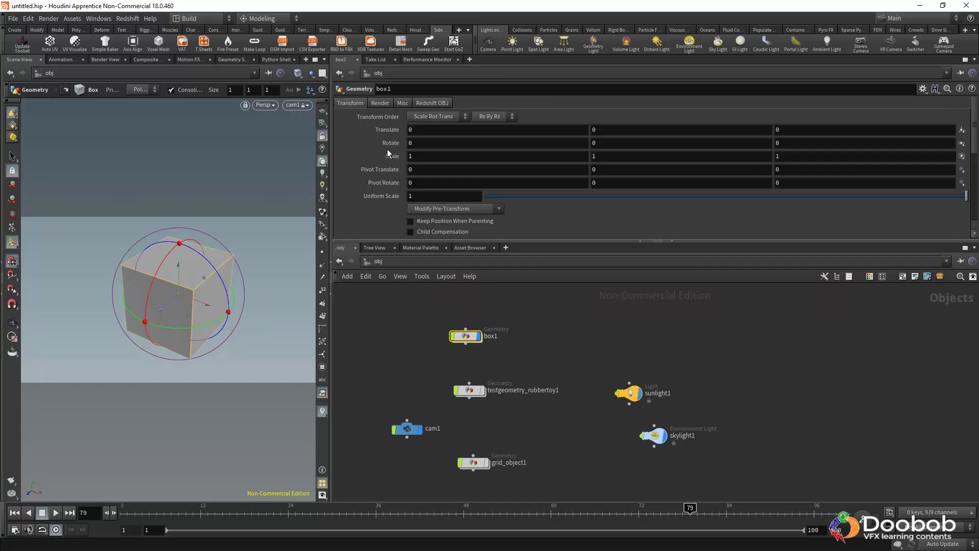
left_click(384, 104)
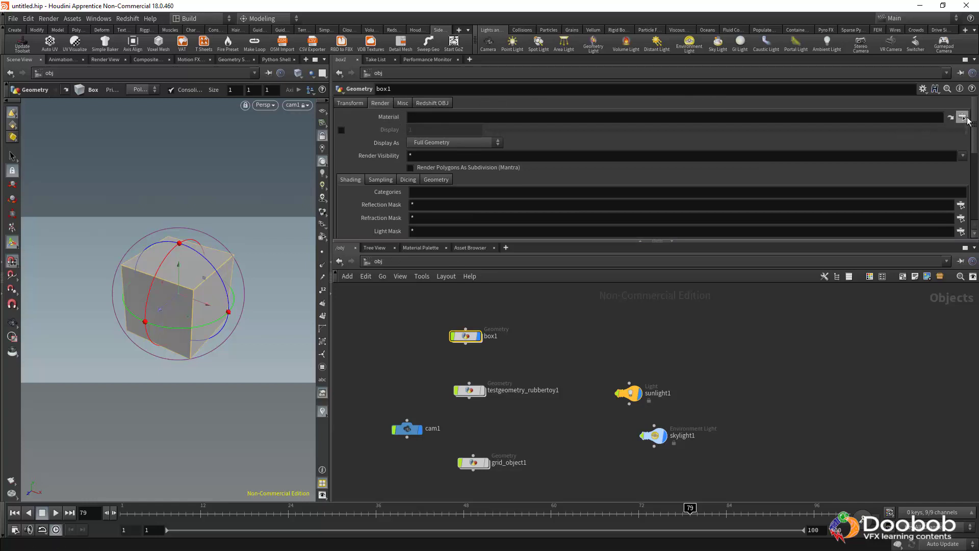
left_click(962, 117)
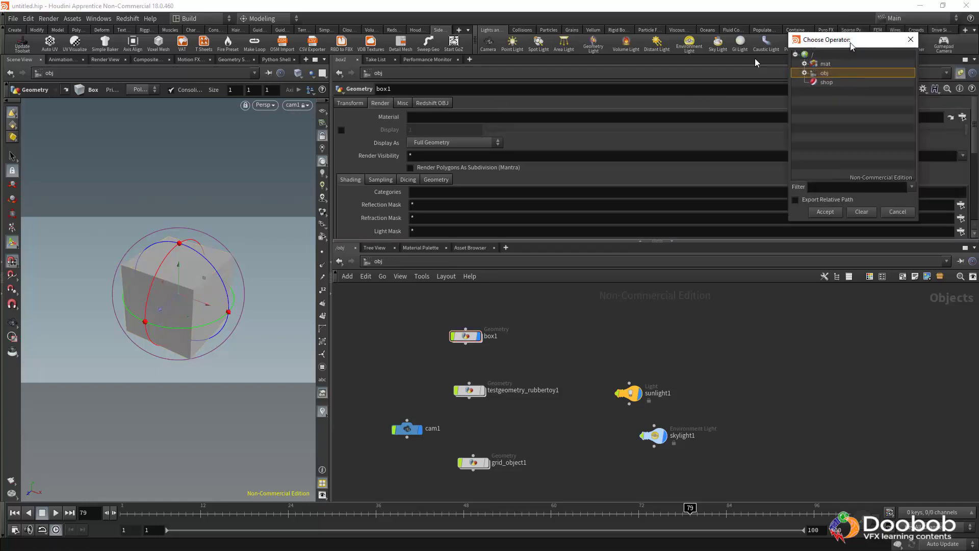
left_click(607, 104)
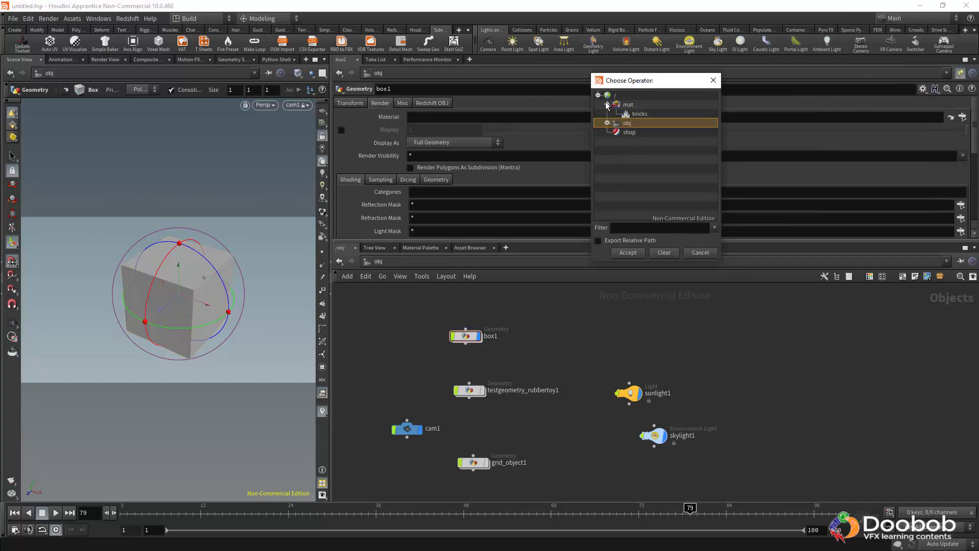
double_click(640, 115)
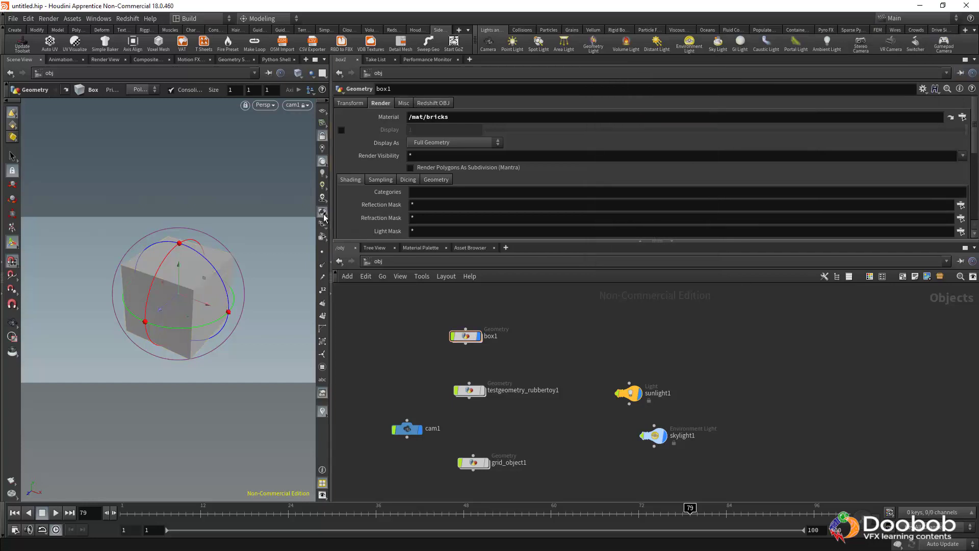
Step: Try another viewport lighting mode on the box, restore the original mode and reselect box1
left_click(322, 173)
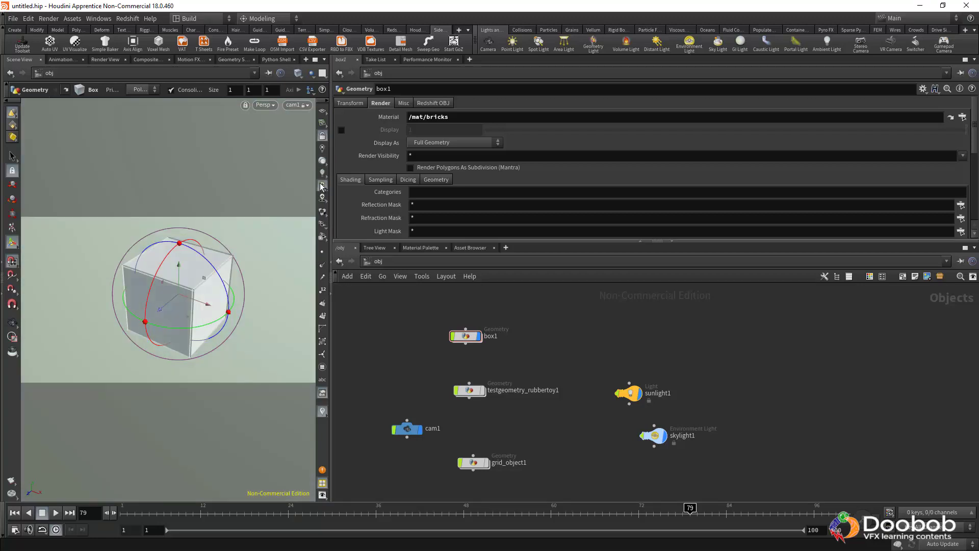
left_click(322, 162)
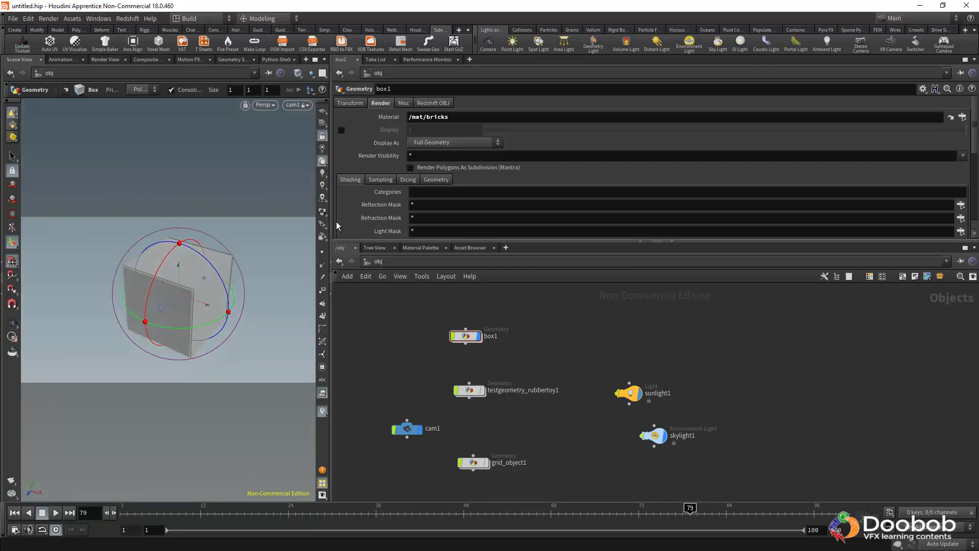
left_click(466, 336)
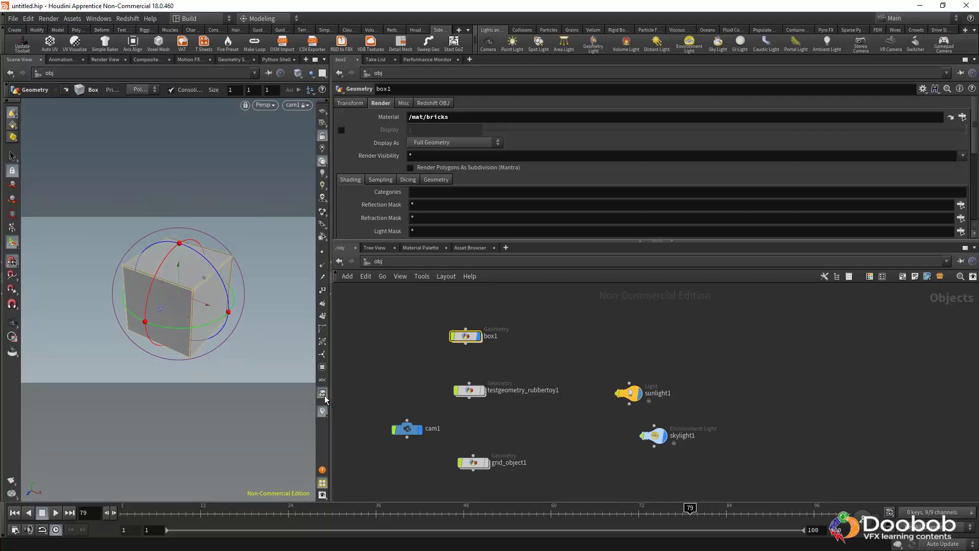
left_click(254, 232)
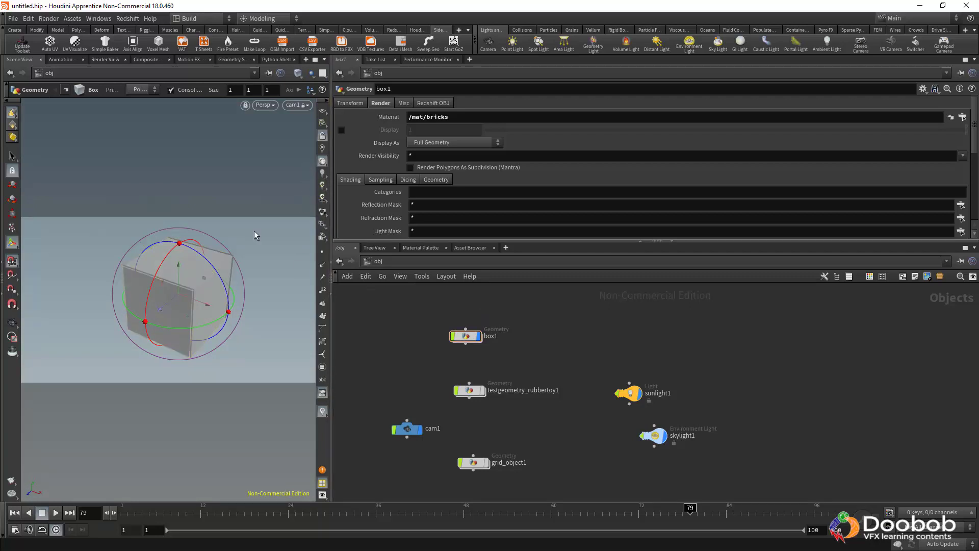
left_click(464, 338)
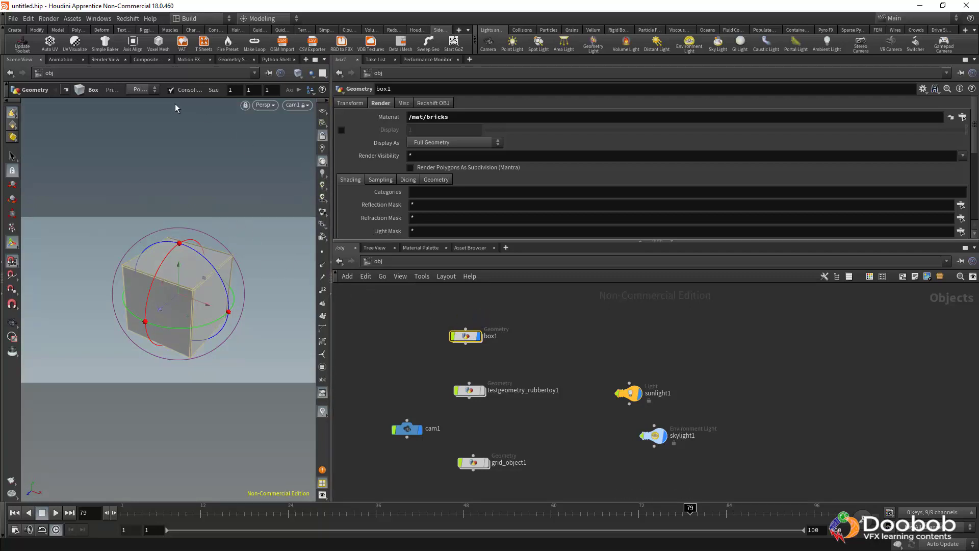
Step: Render the box with mantra_ipr in a widened Render View and return to the Scene View
left_click(99, 60)
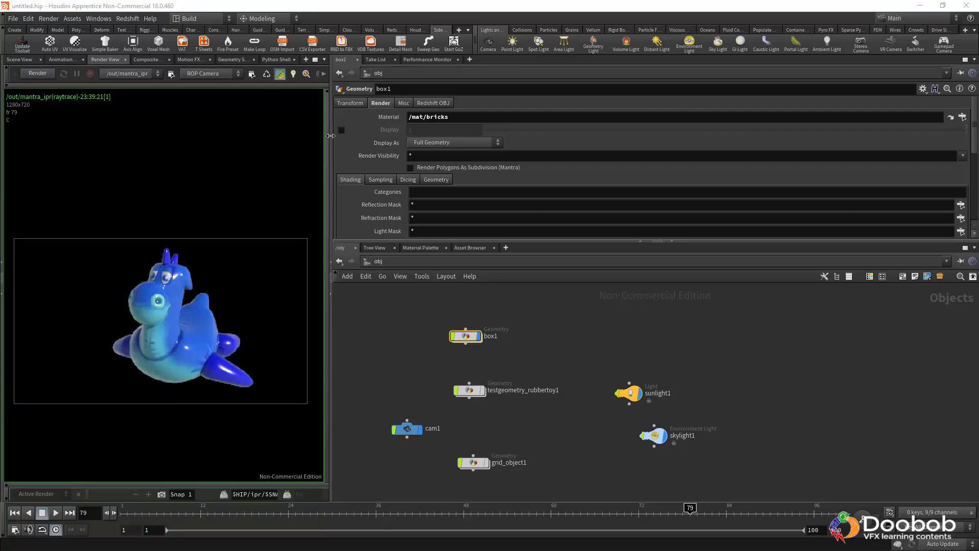
left_click_drag(331, 135, 480, 133)
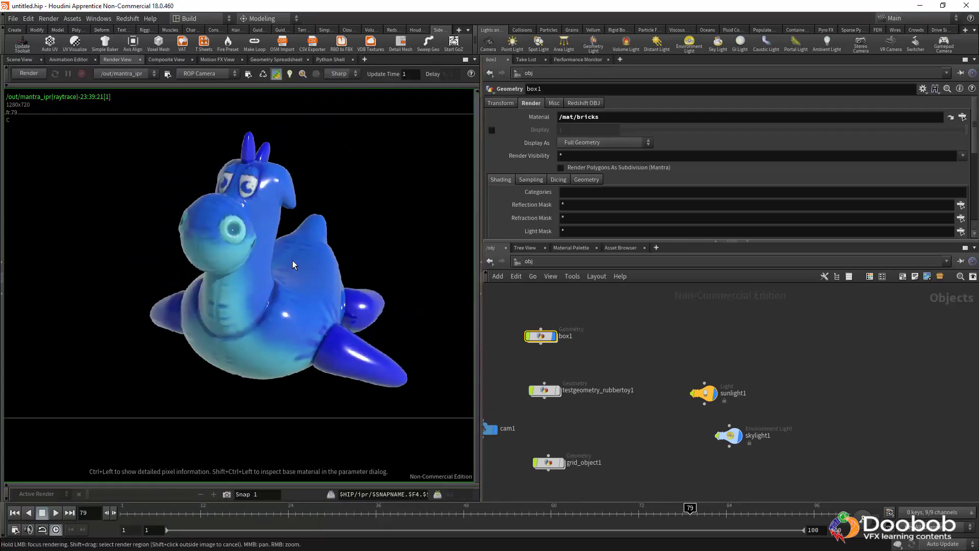
left_click(17, 75)
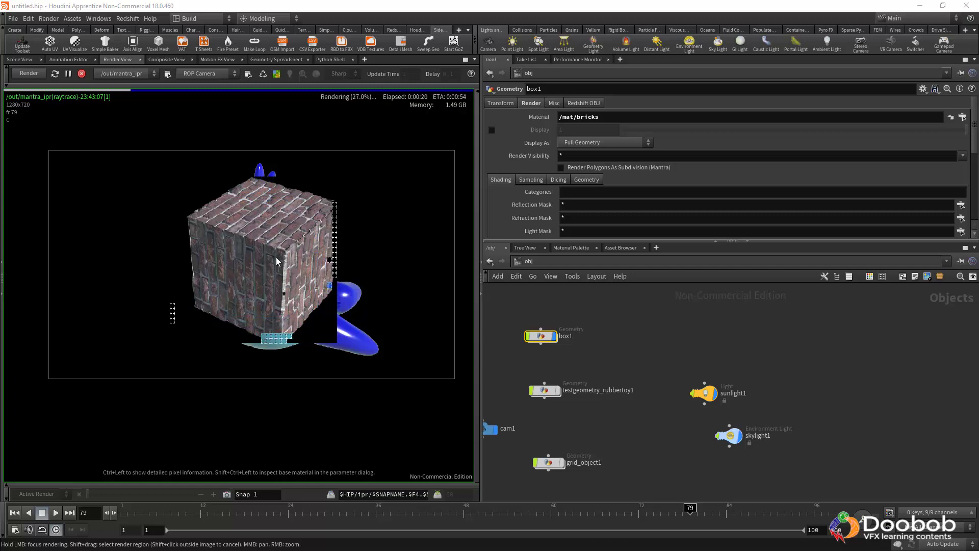
left_click(23, 60)
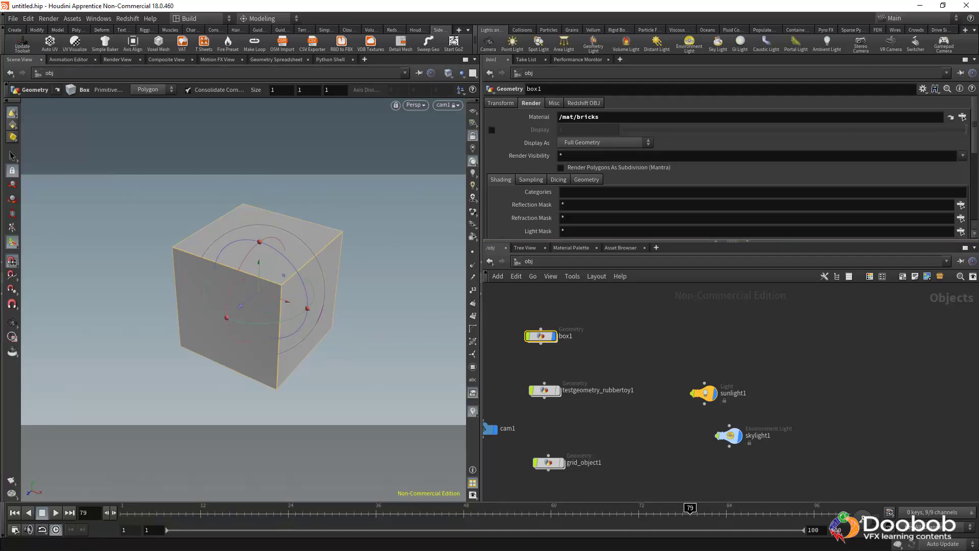
Step: Show the out network and the mat network in the network editor, and return it to obj
key("h")
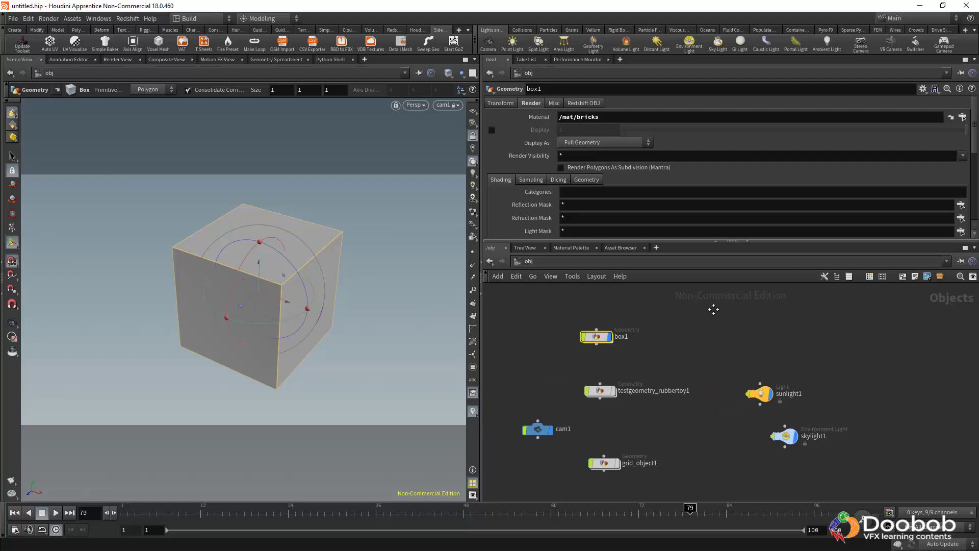
left_click(561, 263)
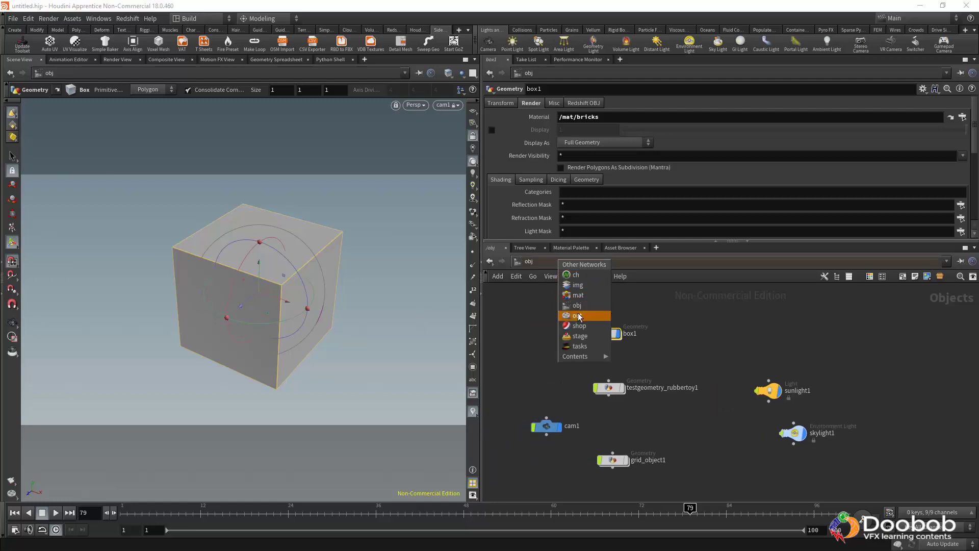
left_click(573, 317)
left_click(560, 262)
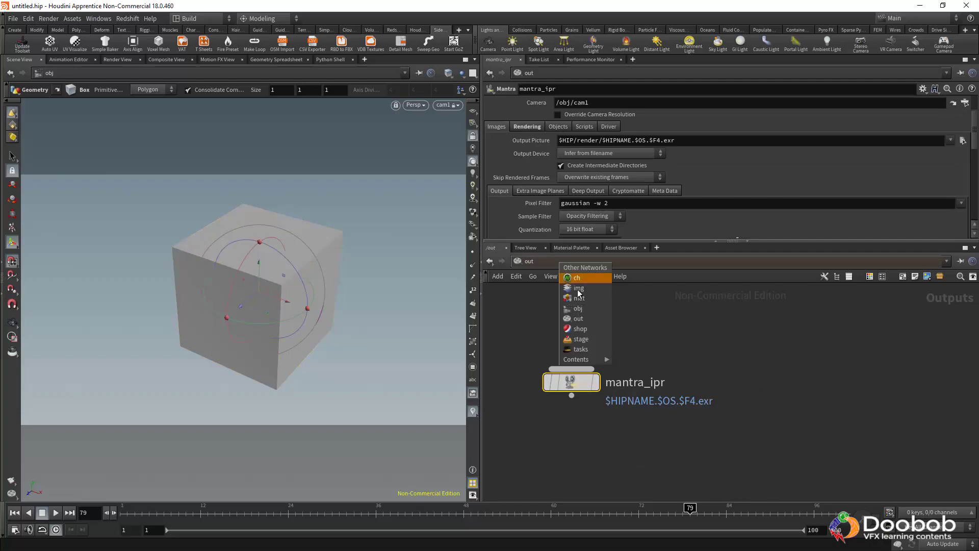
left_click(570, 300)
left_click(555, 262)
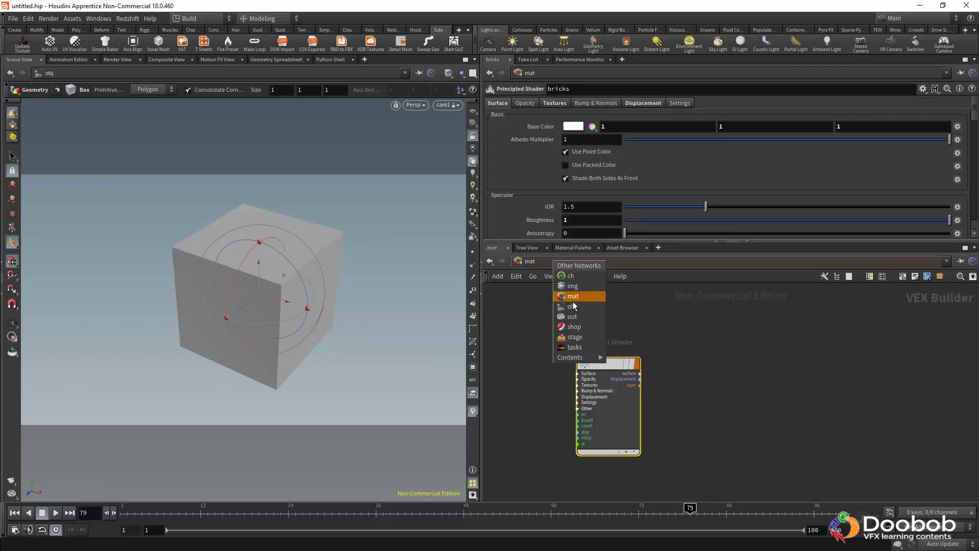
left_click(571, 308)
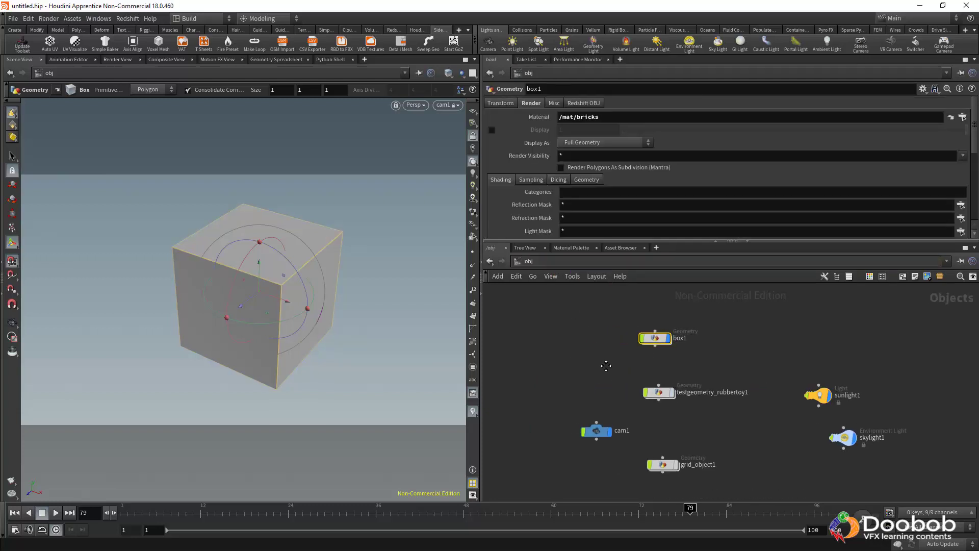
Step: Narrow the viewport and shorten the shelf set above it to give the parameter and network panes more width
left_click_drag(480, 342, 379, 342)
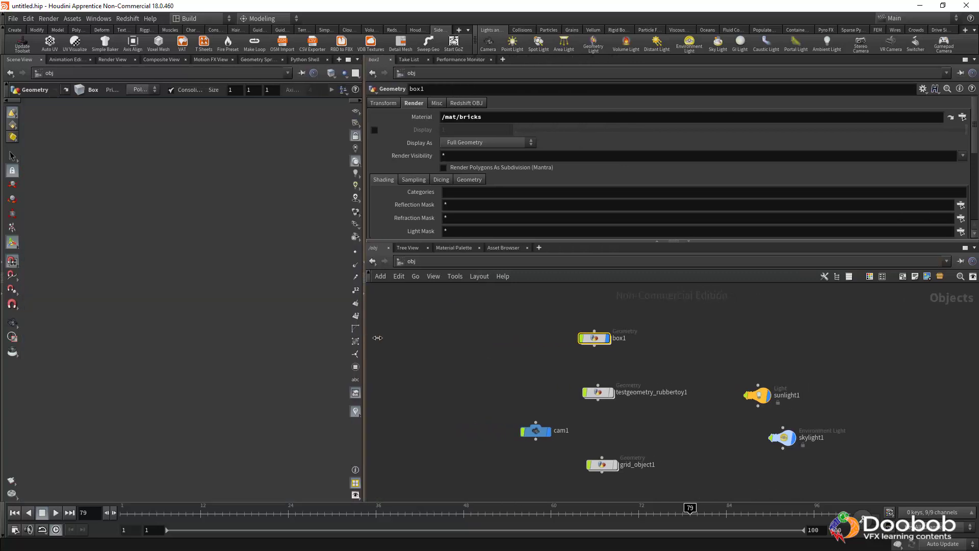
left_click_drag(473, 49, 379, 46)
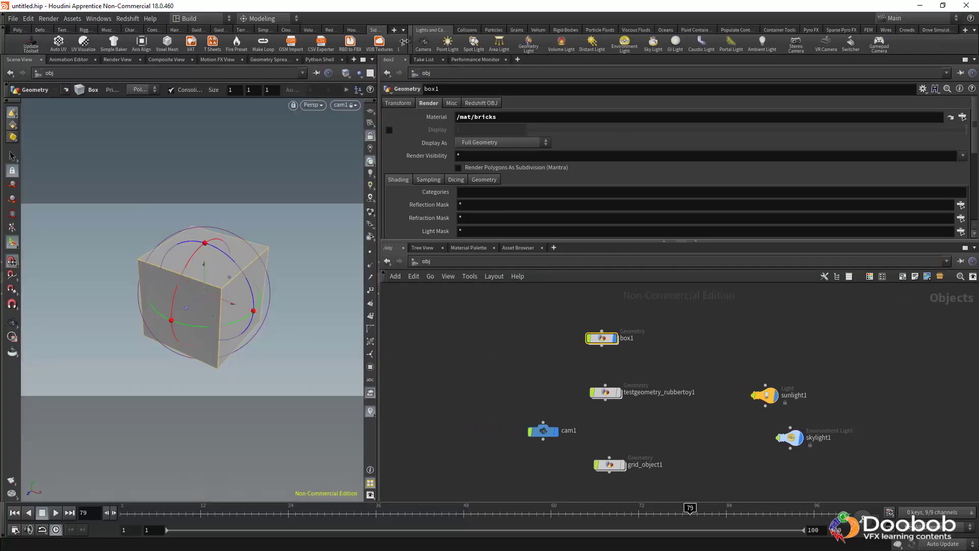
middle_click_drag(467, 343, 469, 312)
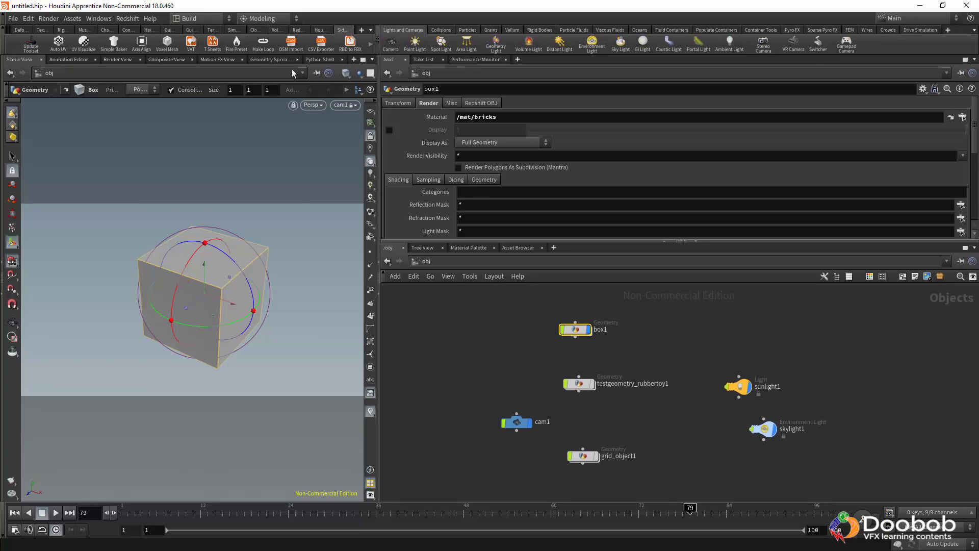
Step: Switch to the Games desktop and show the mat network in the network editor linked to group 2
left_click(223, 19)
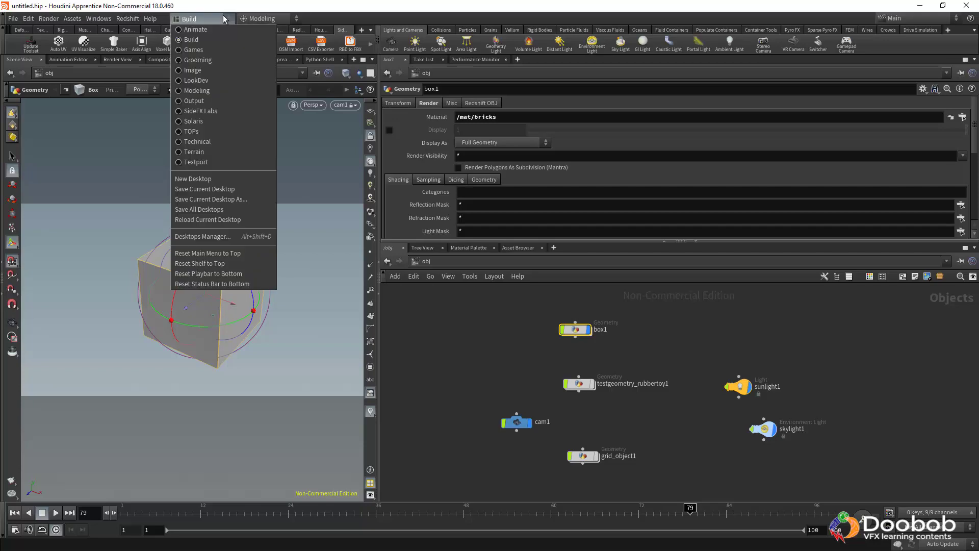
left_click(194, 49)
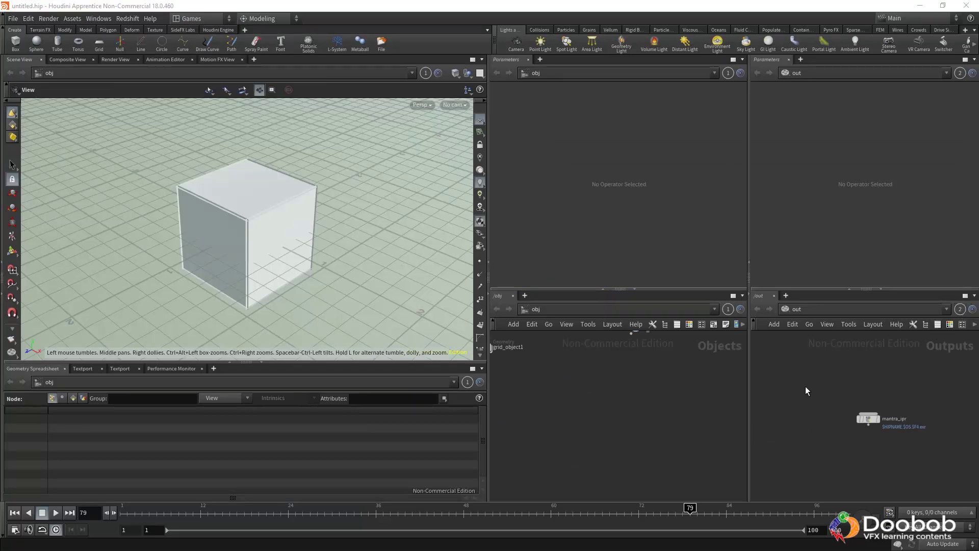
left_click(825, 309)
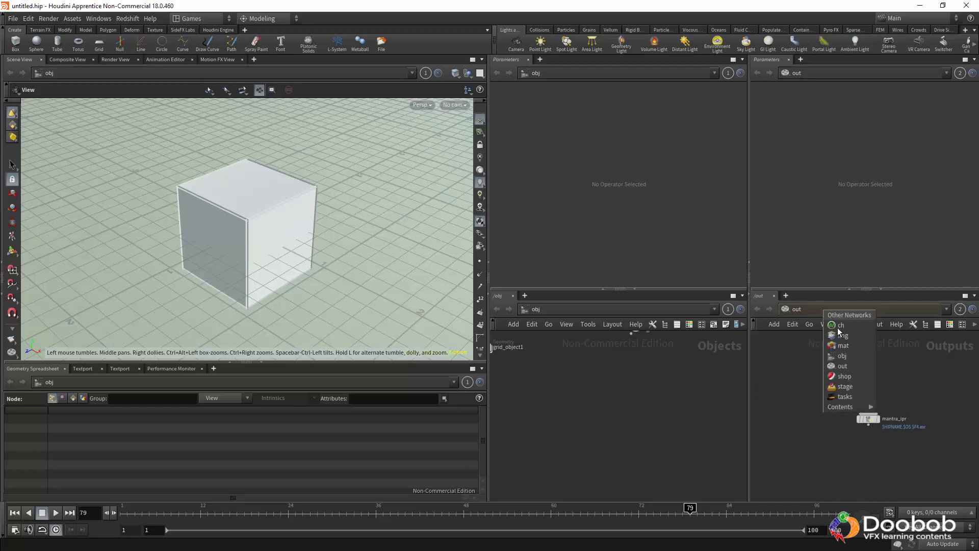
left_click(842, 346)
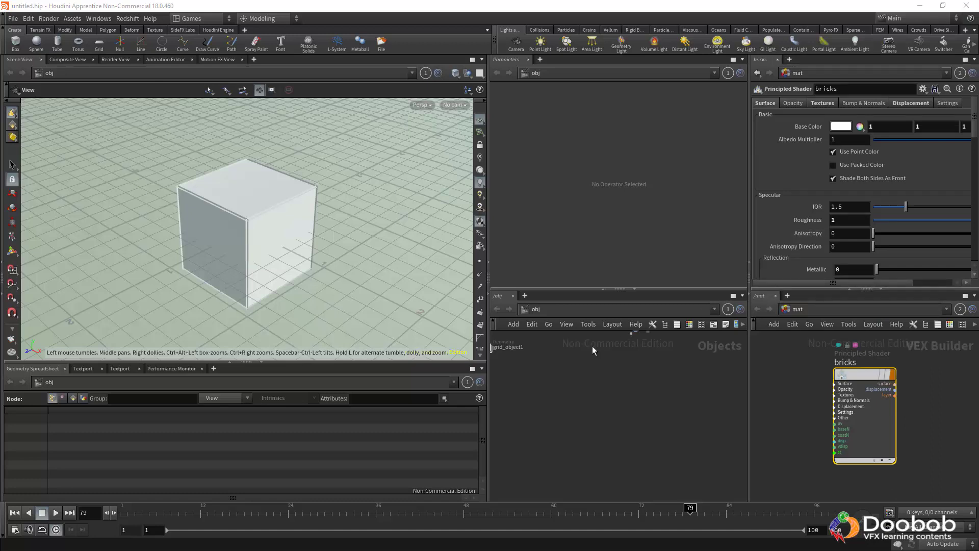
Step: Frame the nodes in the obj network editor and select box1 to show its parameters
key("h")
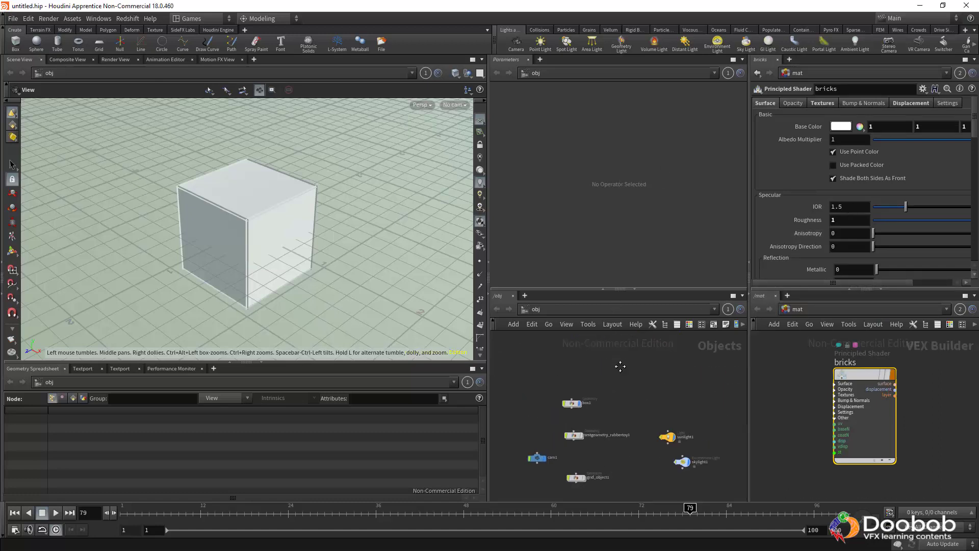
middle_click_drag(621, 365, 626, 355)
left_click(576, 392)
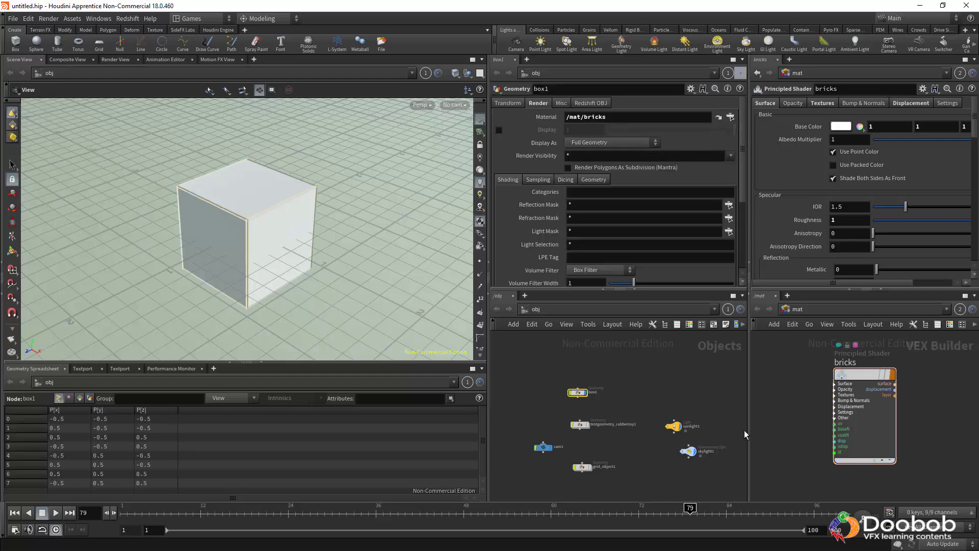
Step: Look over the available radial menus and switch back to the Build desktop
left_click(265, 21)
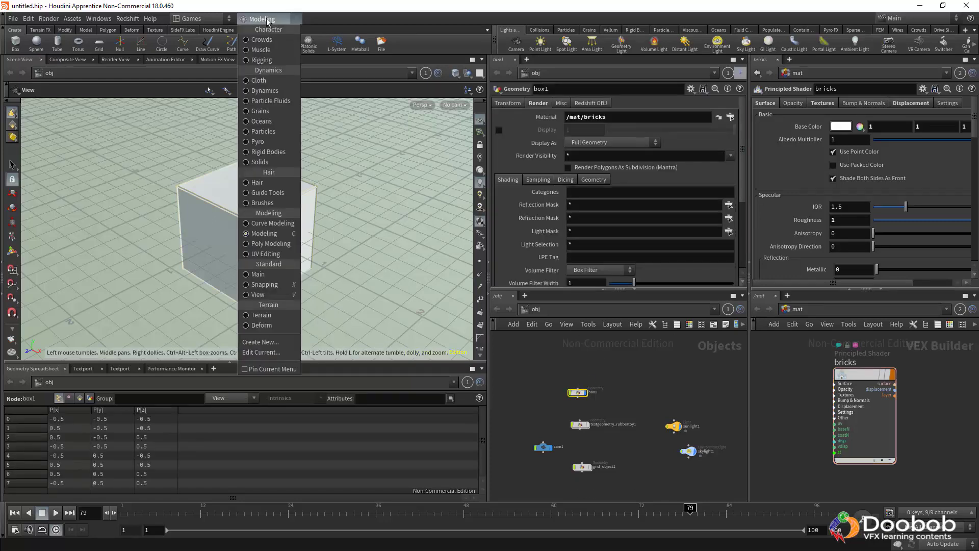
left_click(214, 18)
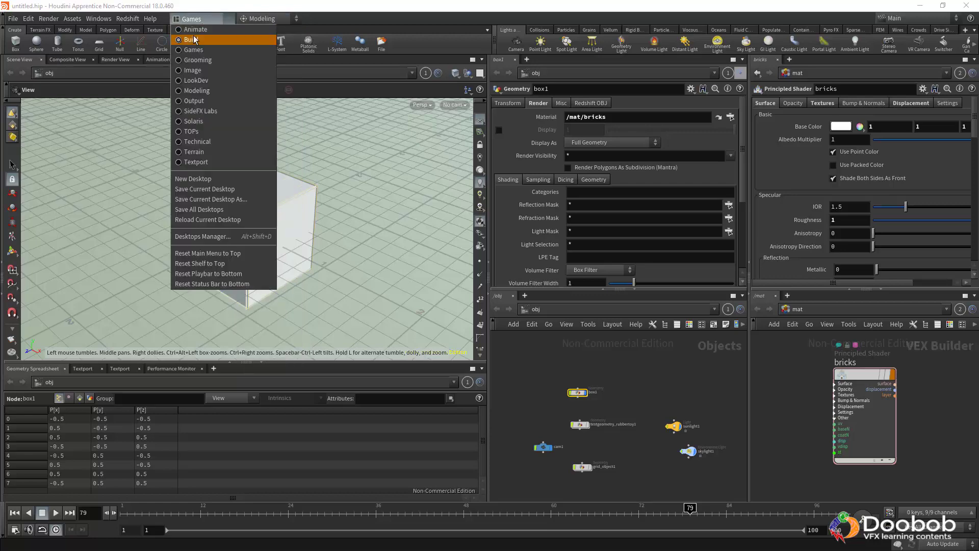
left_click(194, 39)
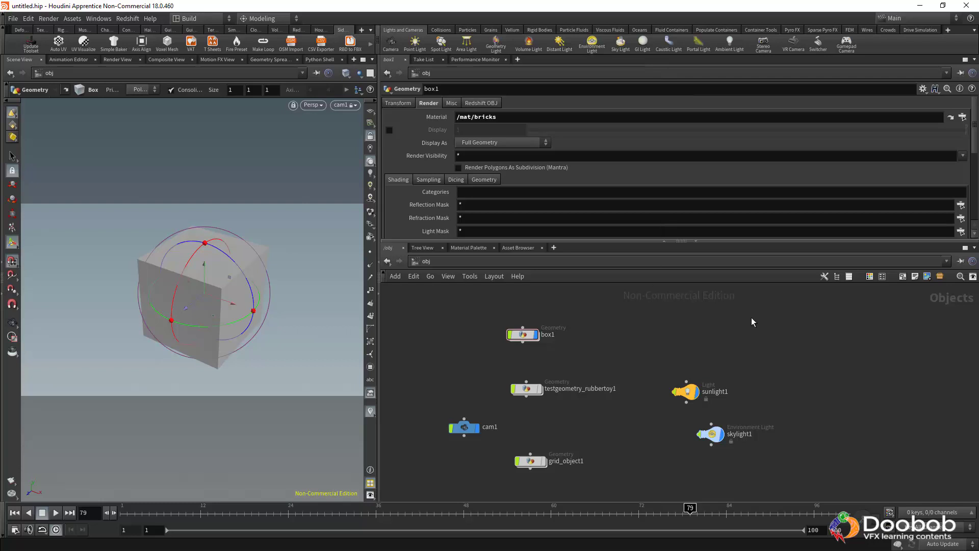
middle_click_drag(804, 325, 845, 321)
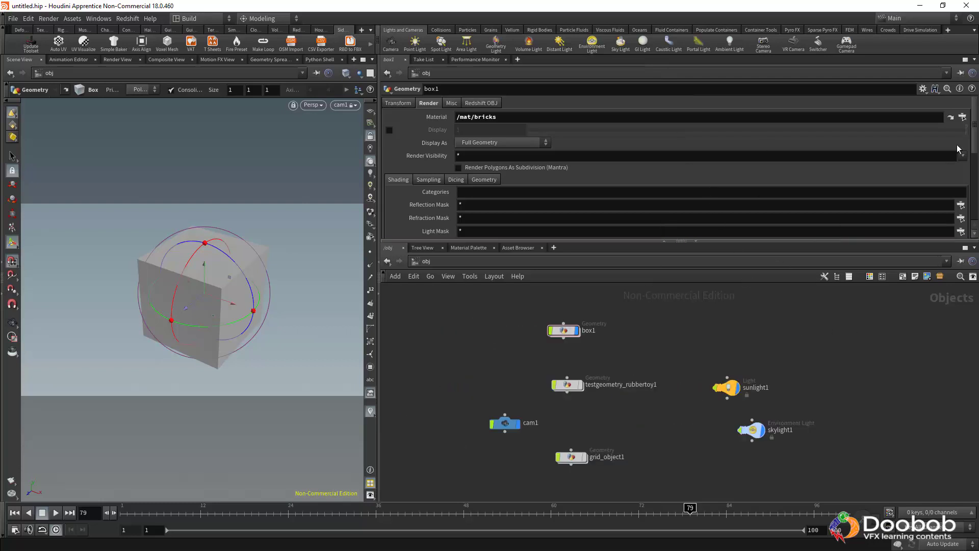
Step: Link the parameter pane and the network editor to pane link group 1
left_click(961, 73)
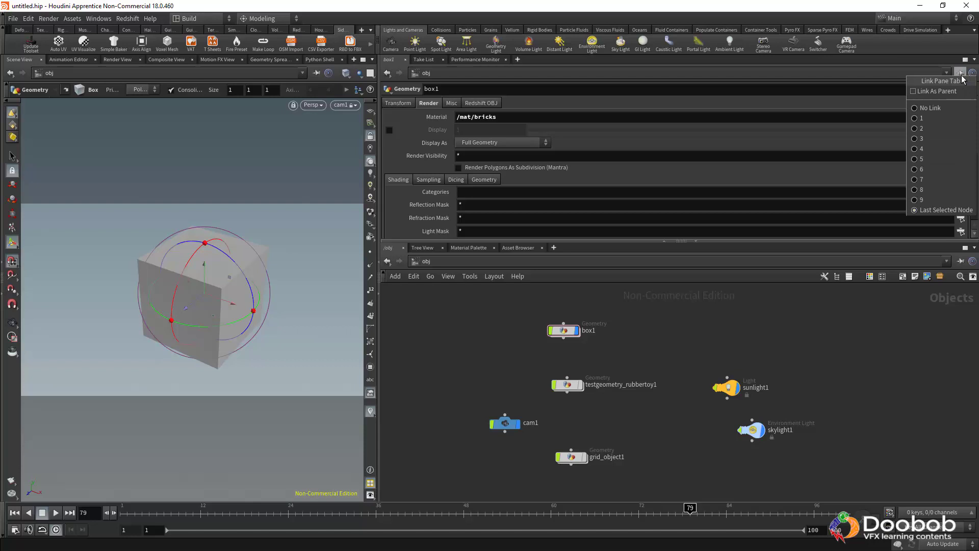
left_click(921, 118)
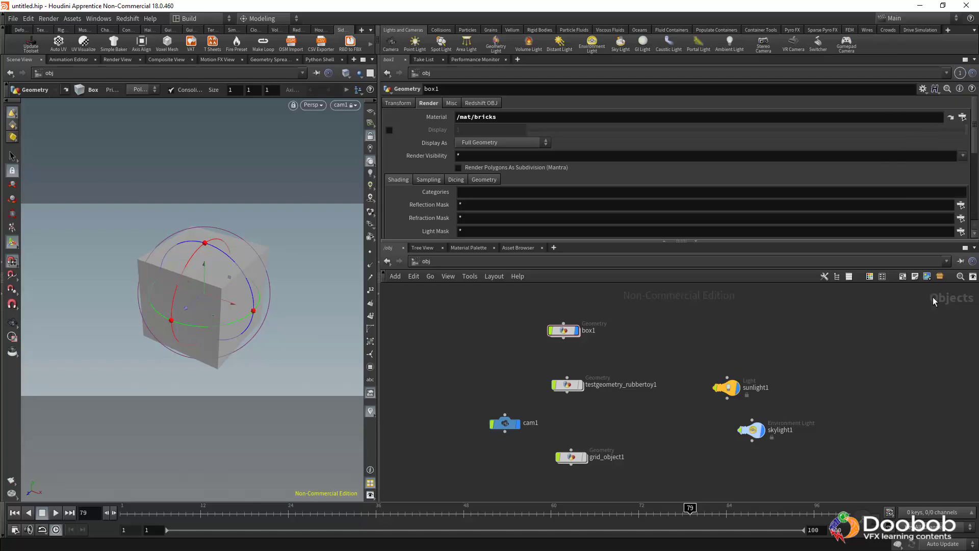
left_click(960, 261)
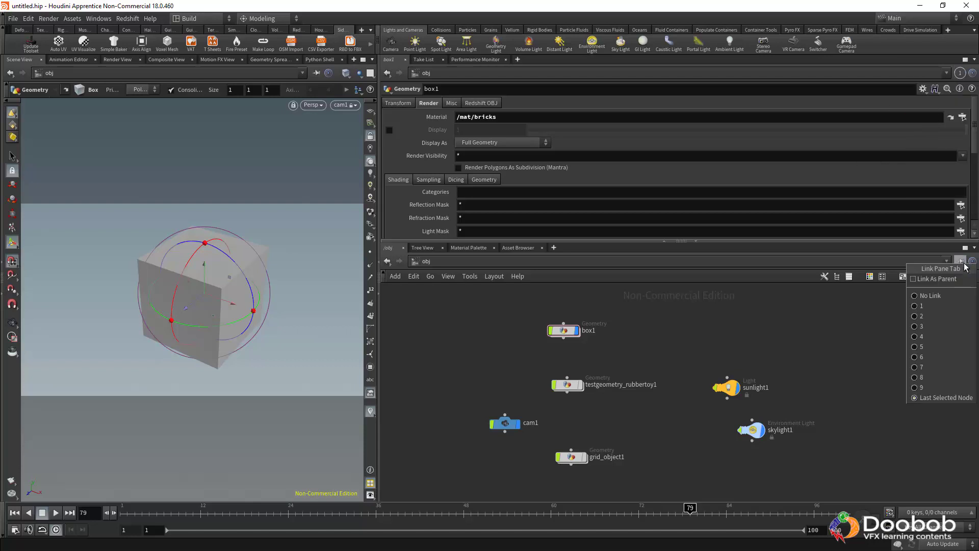
left_click(920, 305)
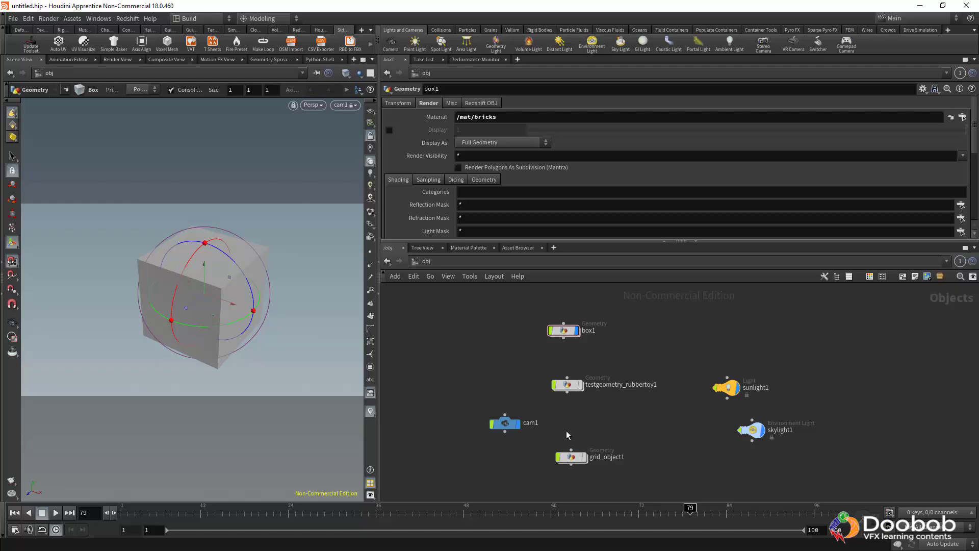
Step: Split the parameter pane and the network editor pane left/right into two side-by-side panes each
left_click(974, 60)
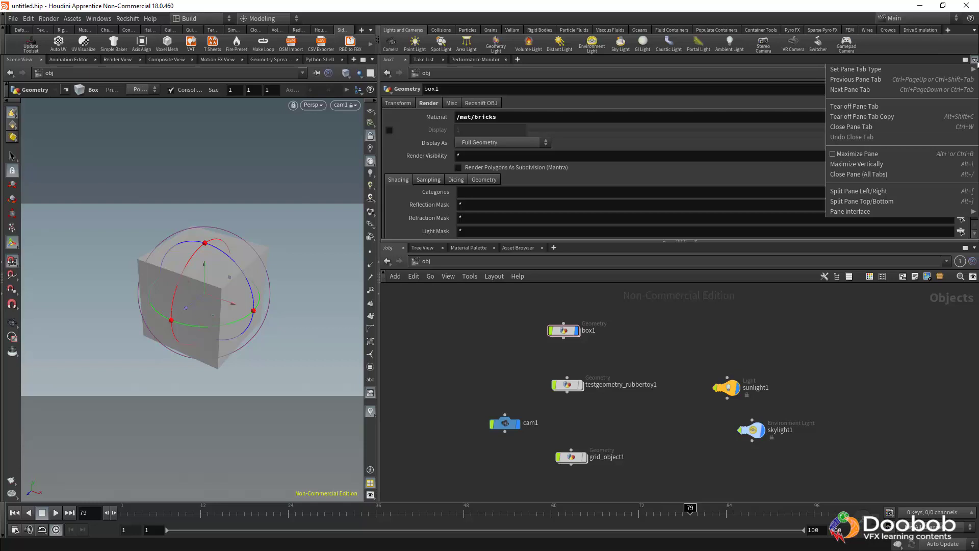
left_click(848, 192)
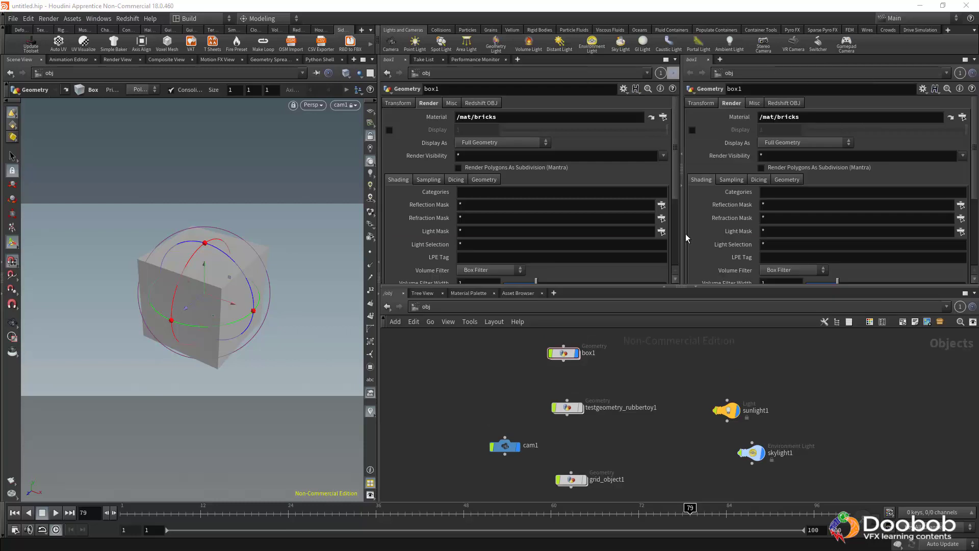
left_click(974, 293)
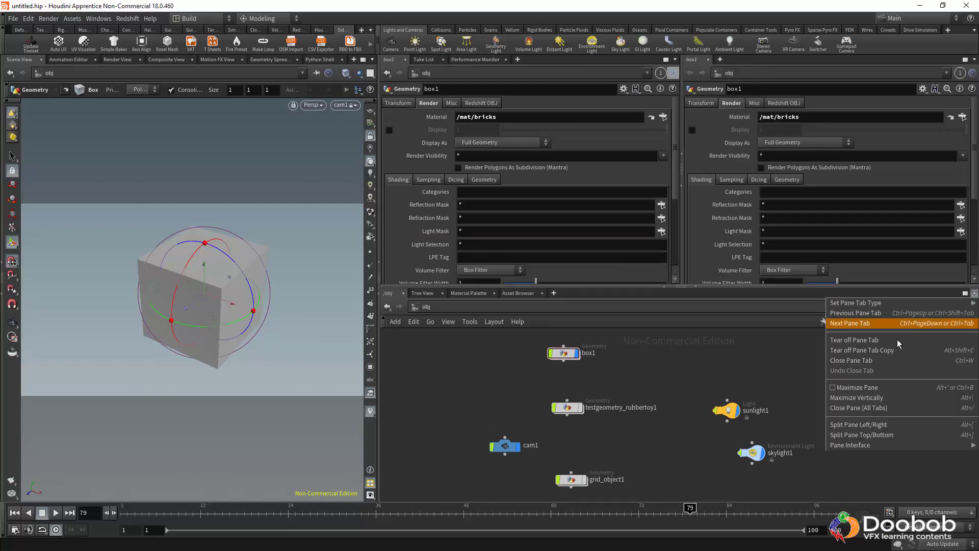
left_click(851, 425)
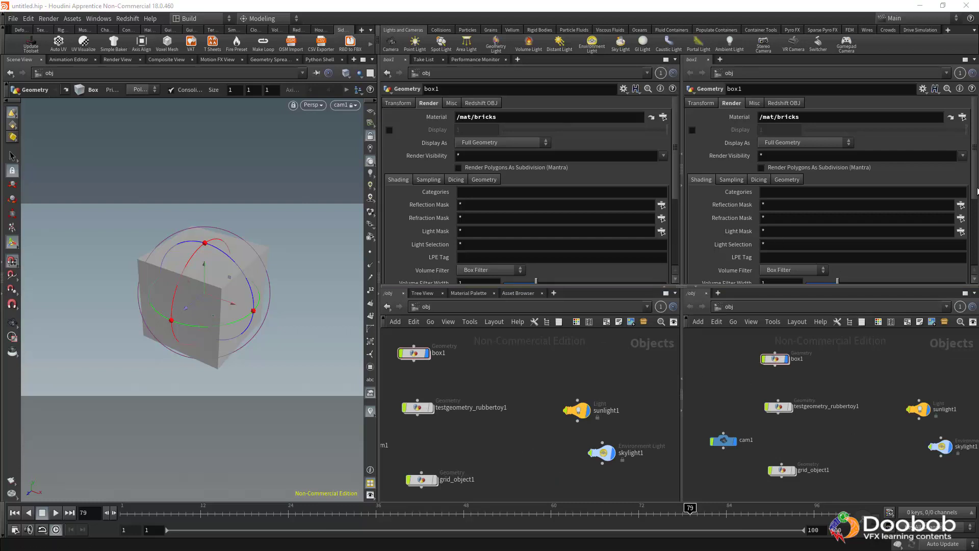
Step: Link the new second parameter pane and the new second network editor to pane link group 2
left_click(960, 73)
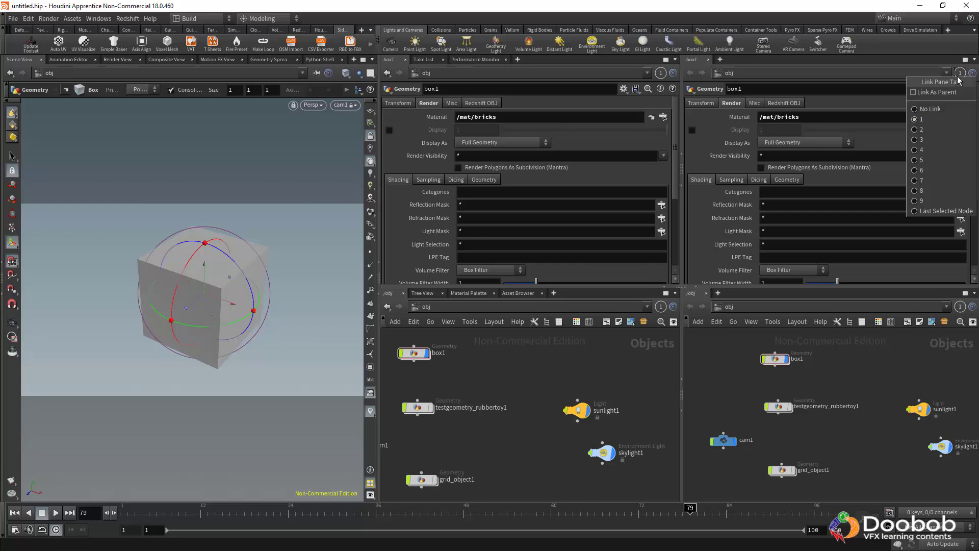
left_click(921, 129)
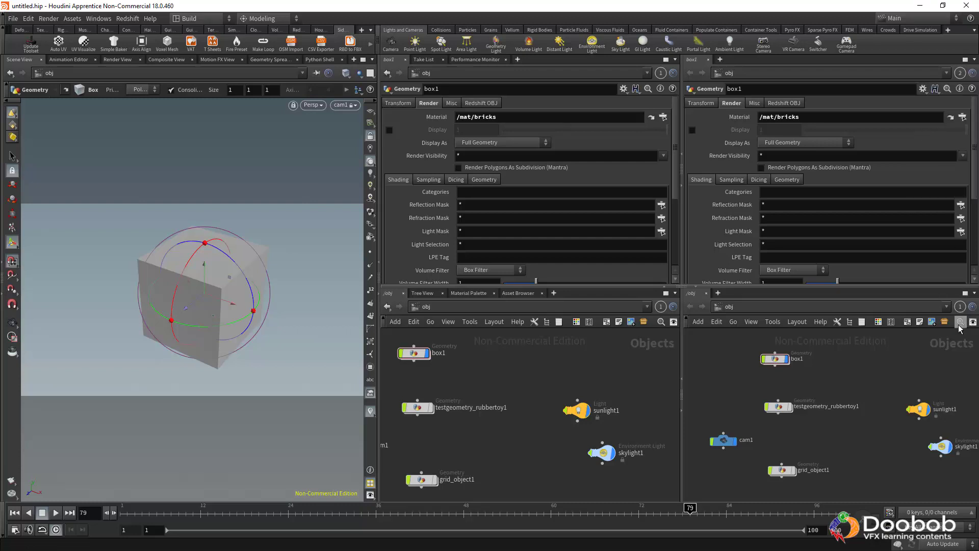
left_click(959, 307)
left_click(924, 363)
Step: Enter box1 in the group 2 network editor to view its geometry parameters, and return to the obj level
middle_click_drag(853, 383, 850, 410)
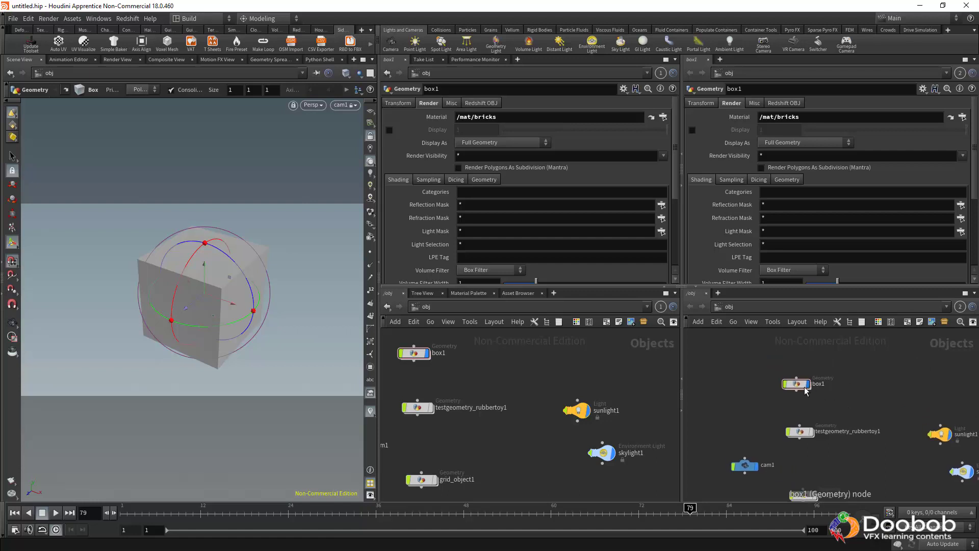
double_click(797, 384)
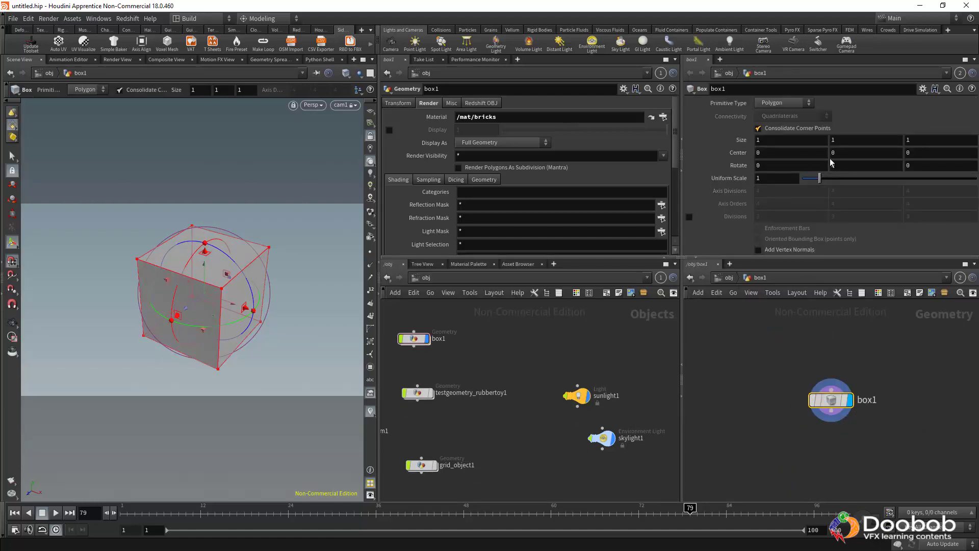
left_click(731, 277)
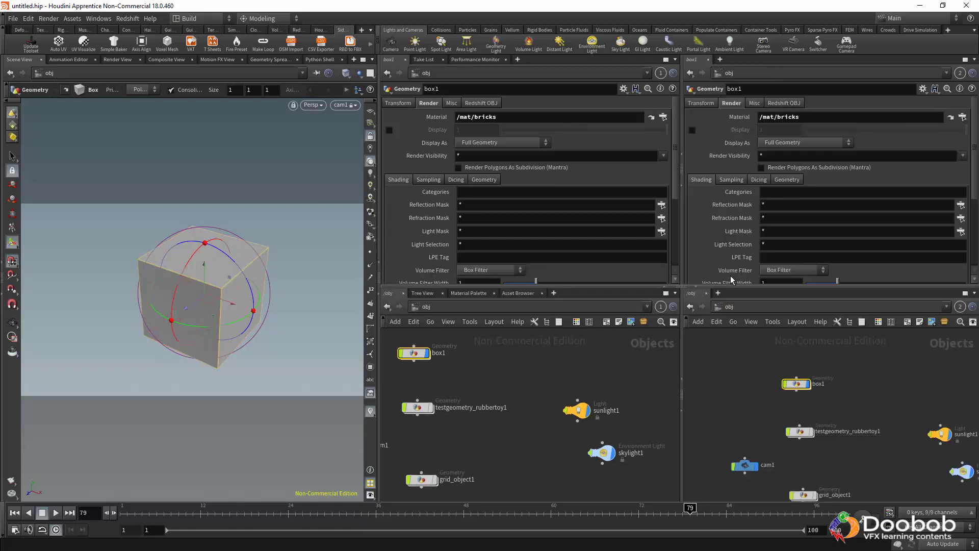
Step: Switch the group 2 network editor to the out network and slightly reposition the mantra_ipr node
left_click(785, 308)
left_click(804, 364)
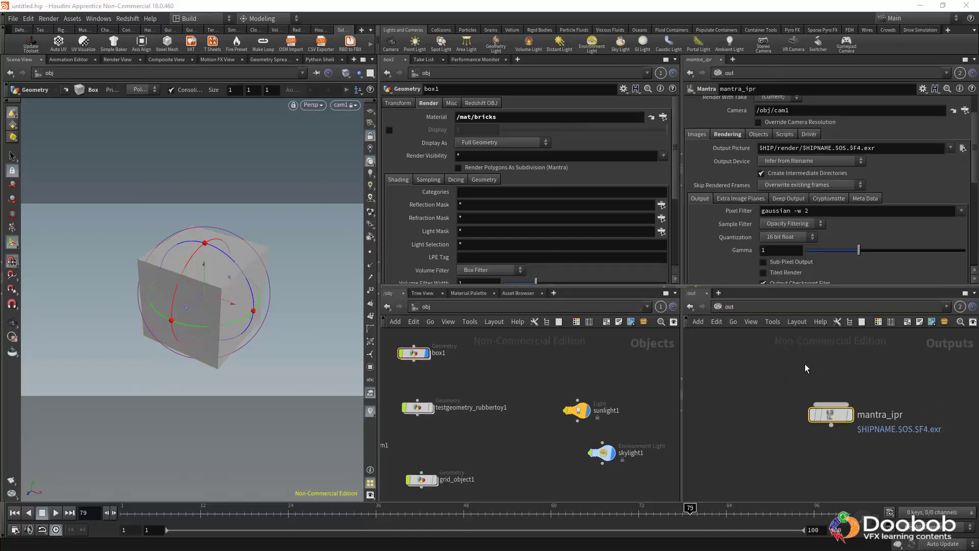
middle_click_drag(798, 350, 791, 335)
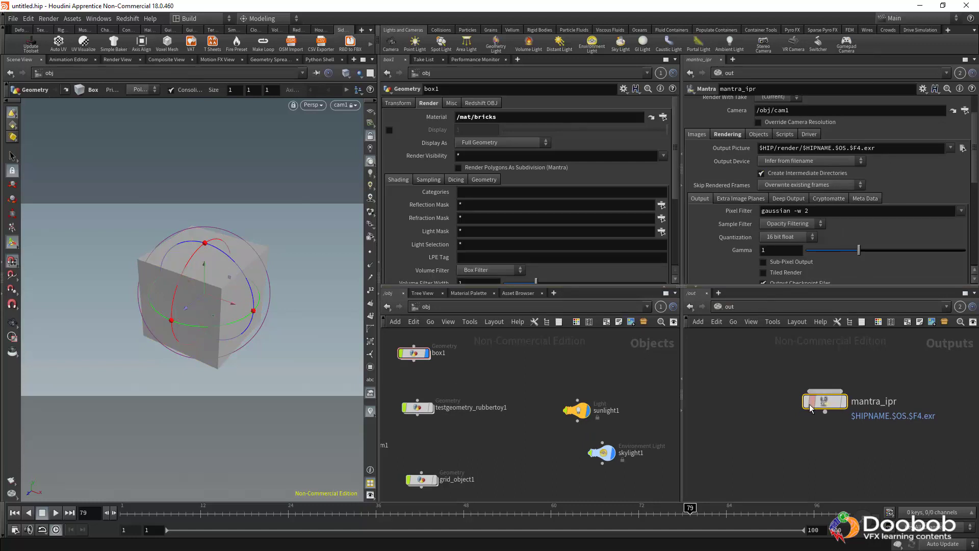
left_click_drag(831, 400, 823, 393)
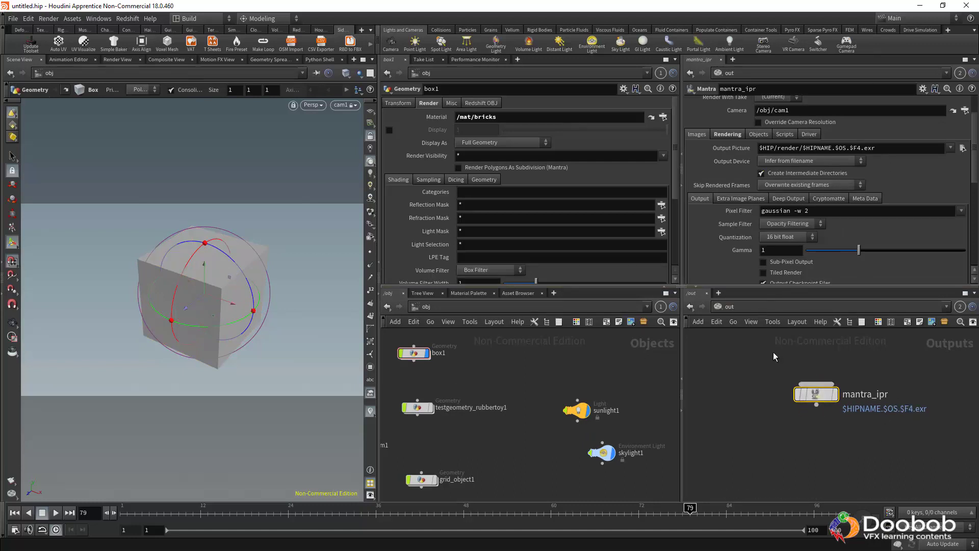
Step: Switch the group 2 network editor to the mat network and link the scene view to pane link group 1
left_click(758, 306)
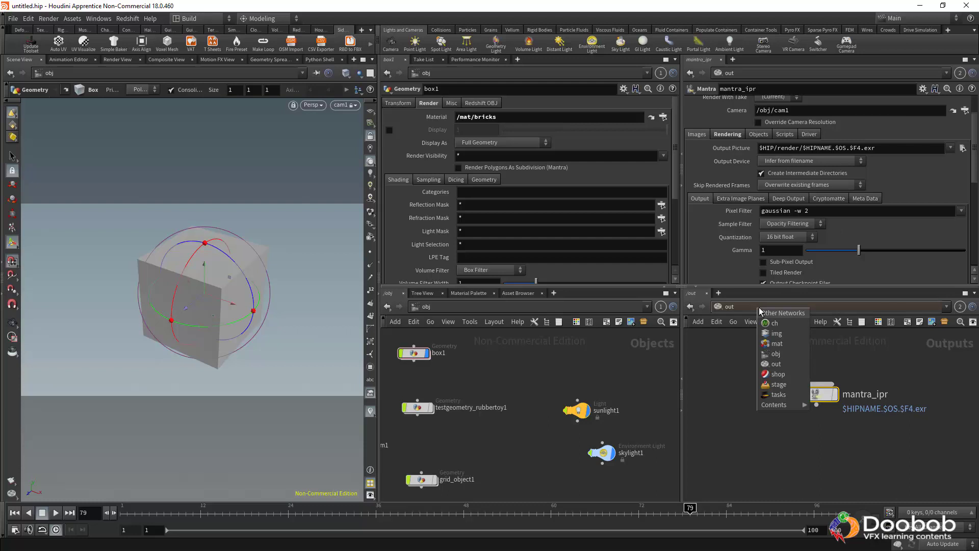
left_click(776, 343)
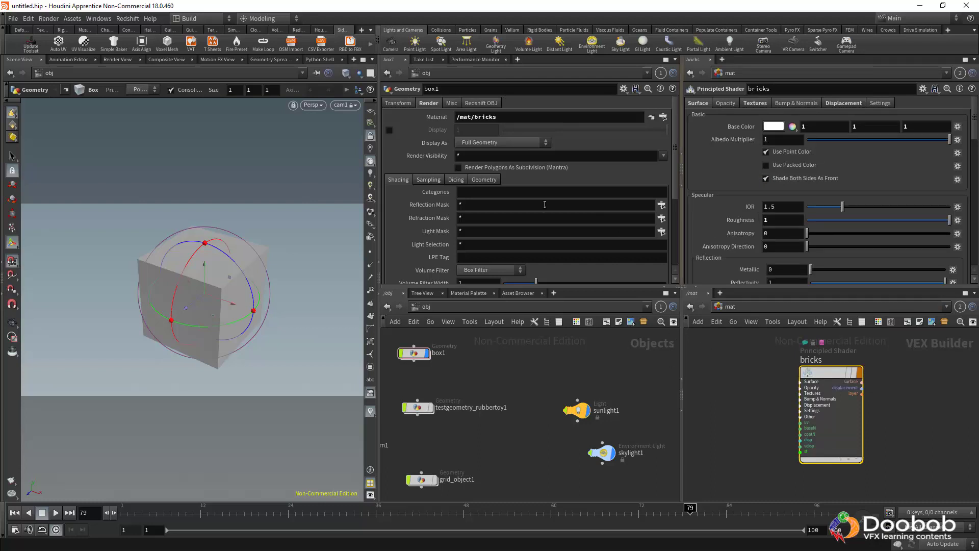
left_click(316, 73)
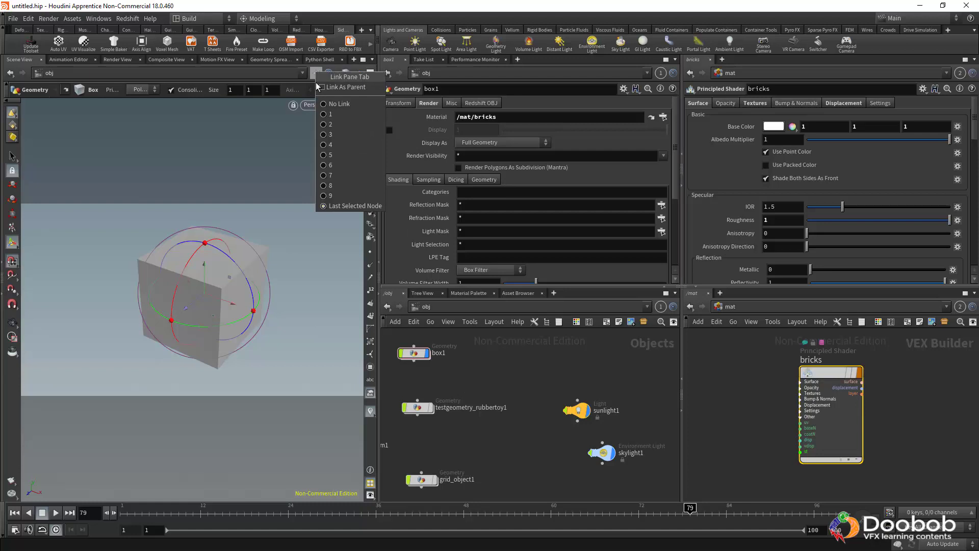
left_click(331, 114)
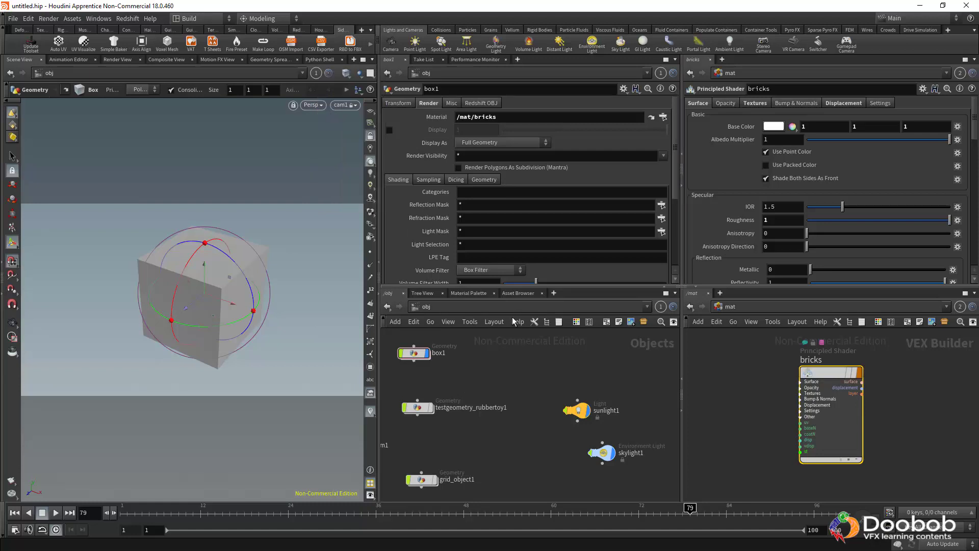
Step: In the group 1 network editor, turn on the display of testgeometry_rubbertoy1 and turn off the display of box1
double_click(414, 353)
left_click(426, 307)
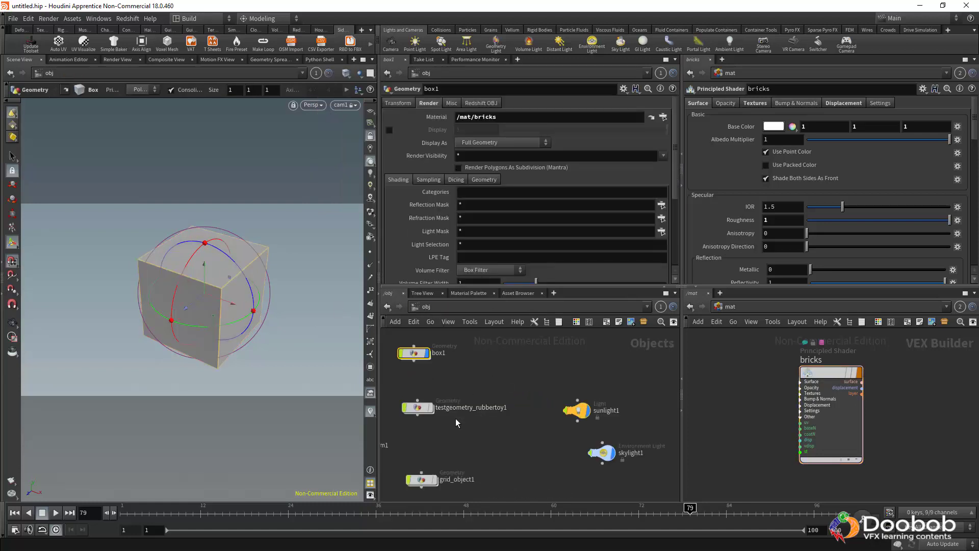
left_click(421, 408)
left_click(421, 408)
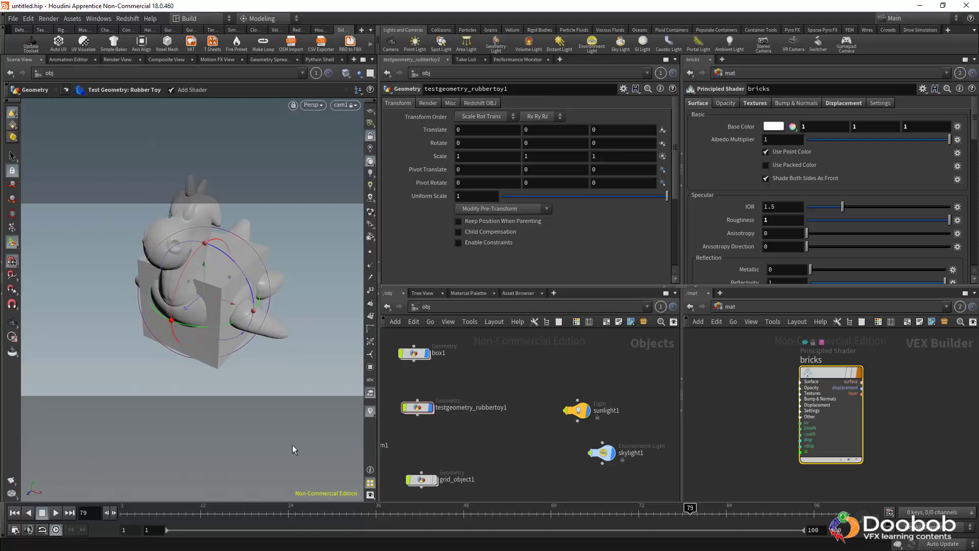
left_click(414, 352)
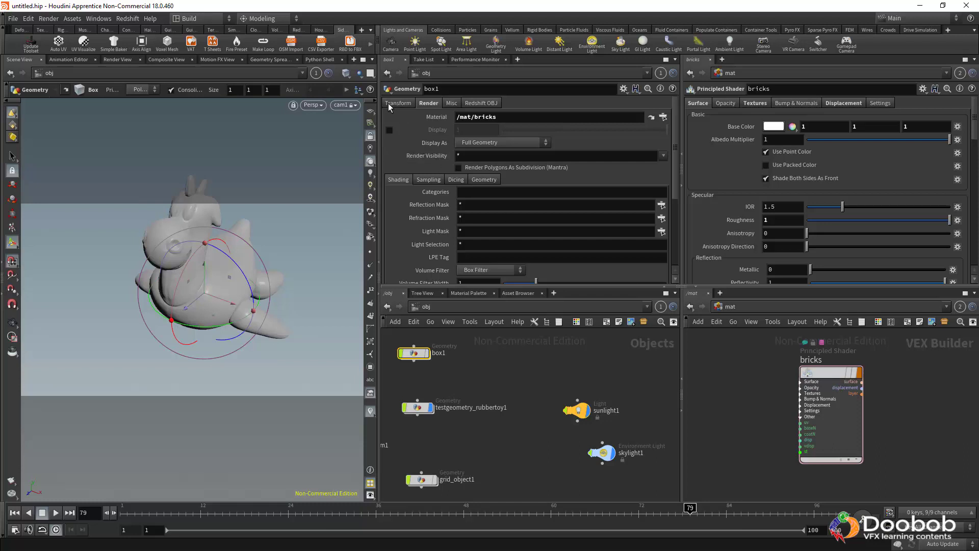
Step: Link the scene view to pane link group 2 and select the bricks shader in the mat network
left_click(316, 75)
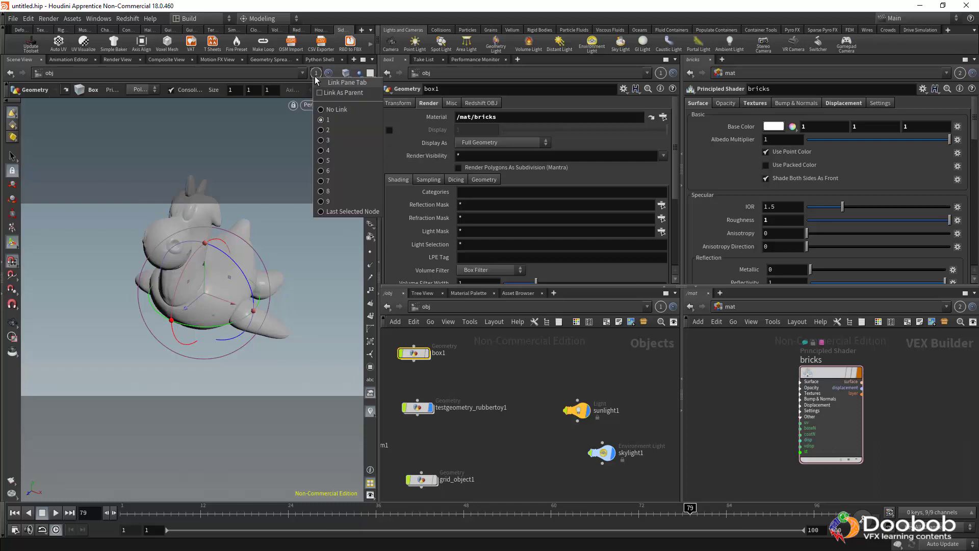
left_click(321, 130)
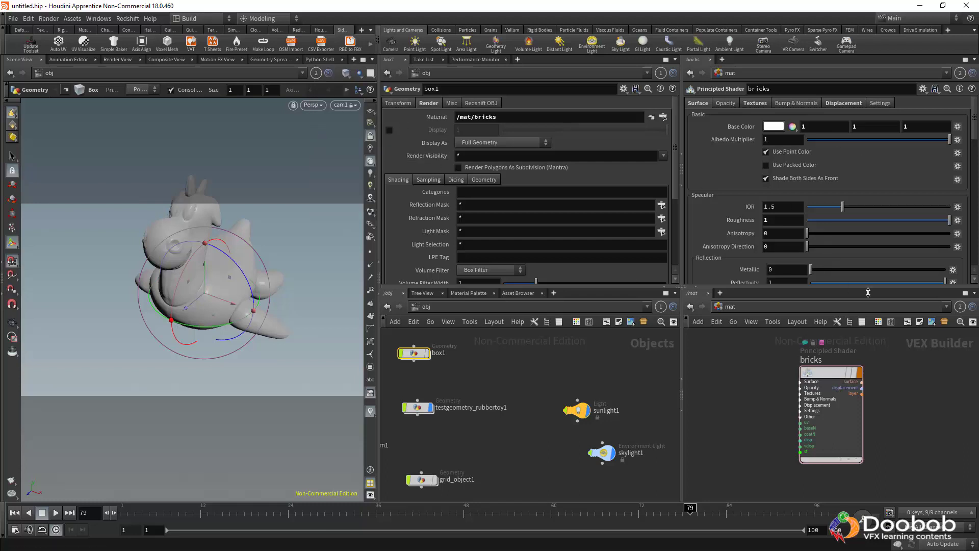
left_click(834, 374)
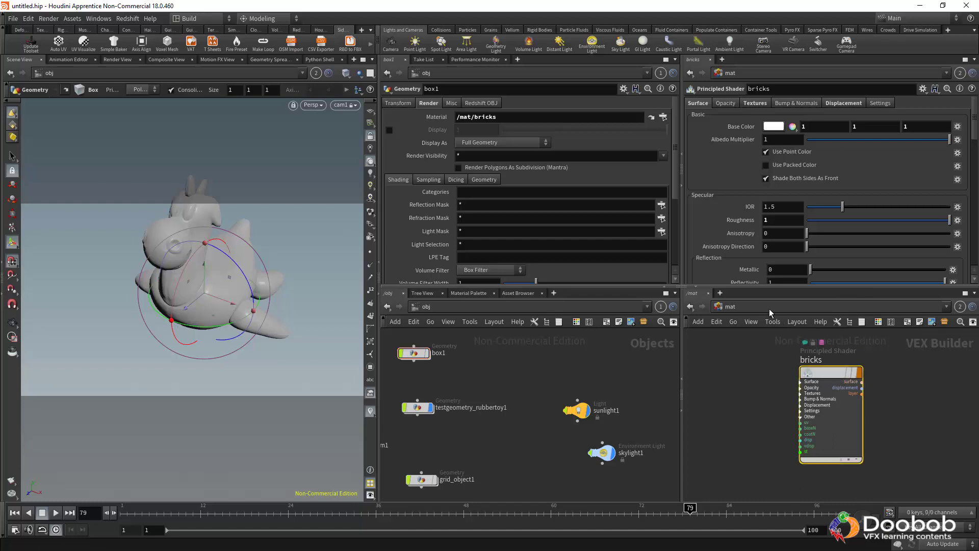
Step: Switch the group 2 network editor to the obj network, display box1 and hide testgeometry_rubbertoy1
left_click(768, 309)
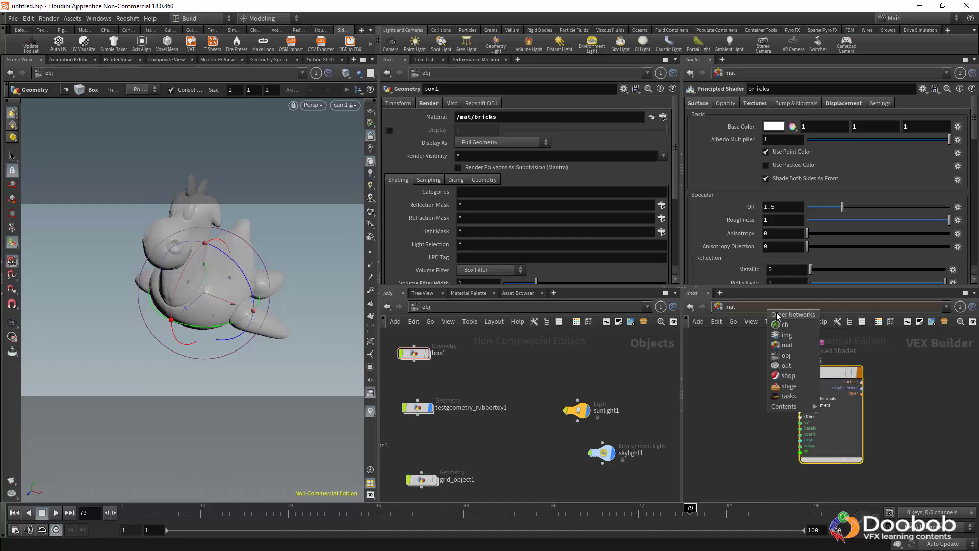
left_click(786, 355)
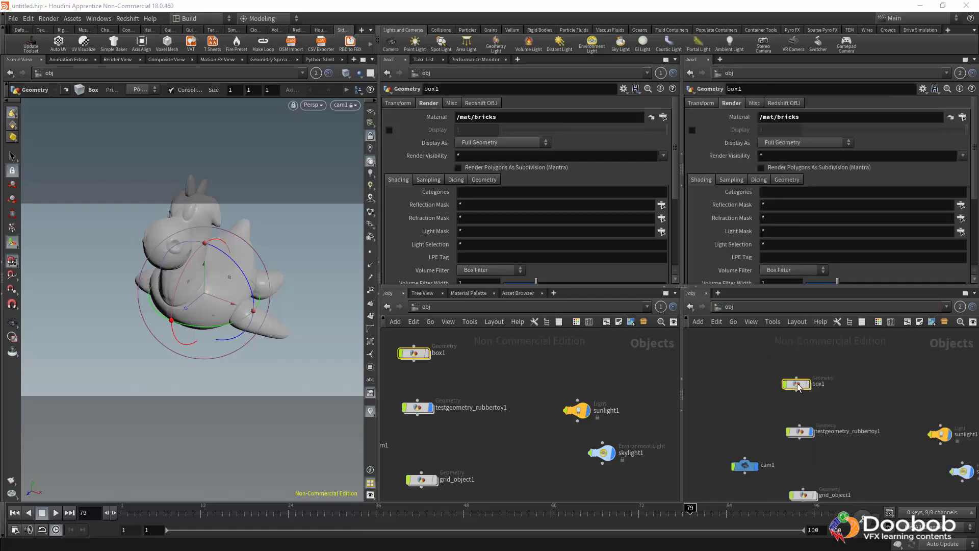
left_click(808, 384)
left_click(811, 432)
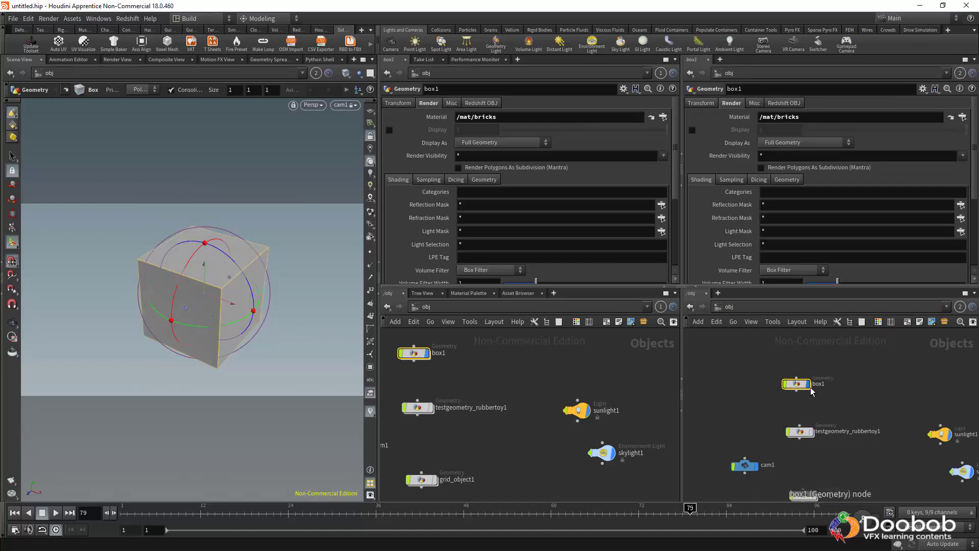
Step: Switch the group 2 network editor to the out network and link the scene view to pane link group 1 again
left_click(901, 307)
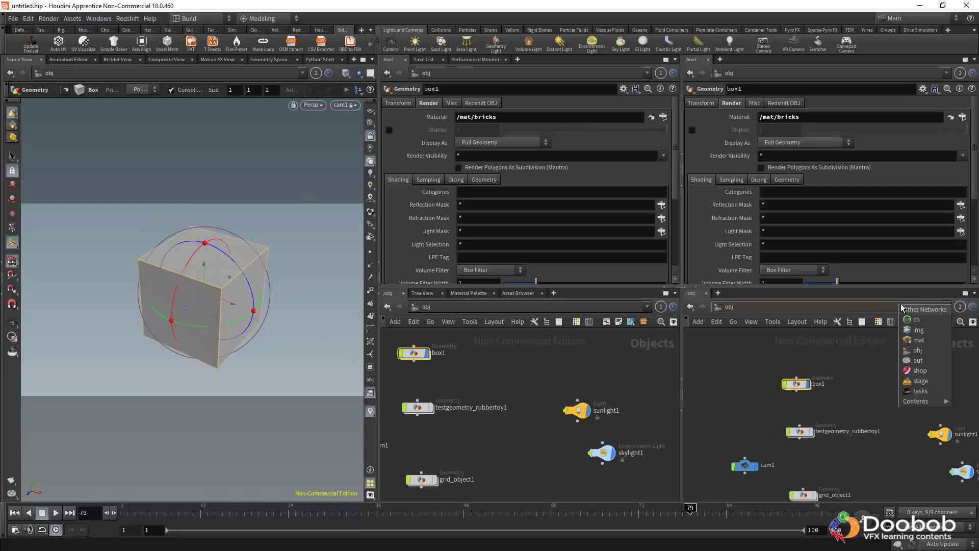
left_click(917, 360)
left_click(316, 73)
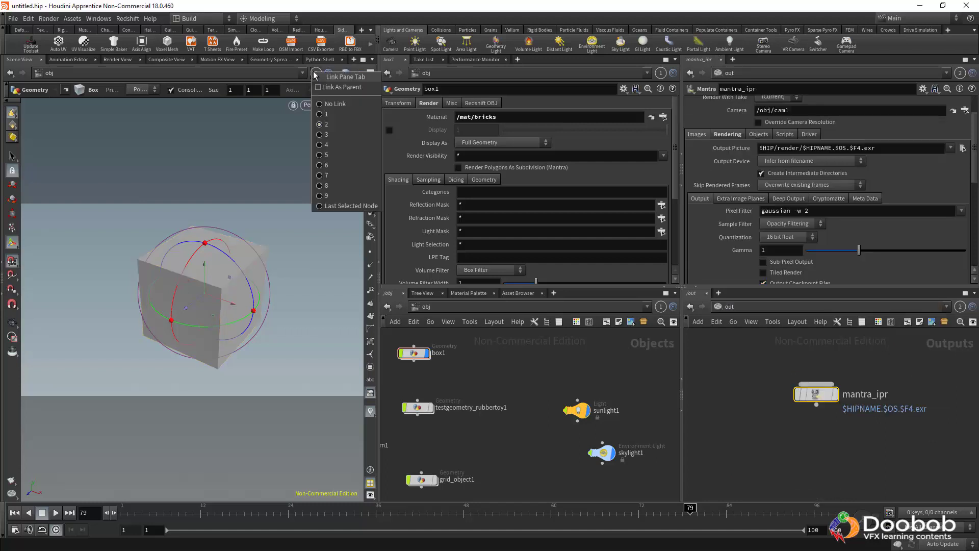
left_click(326, 114)
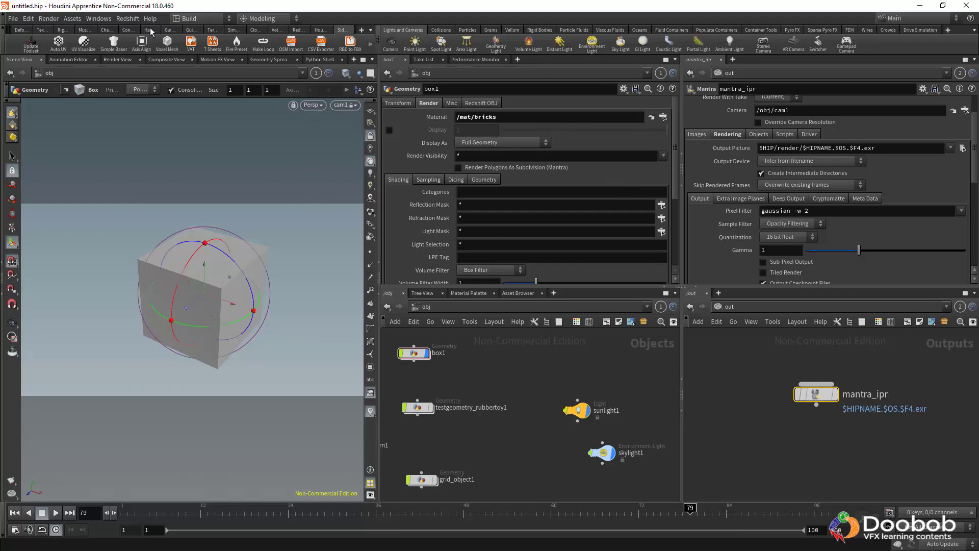
left_click(222, 21)
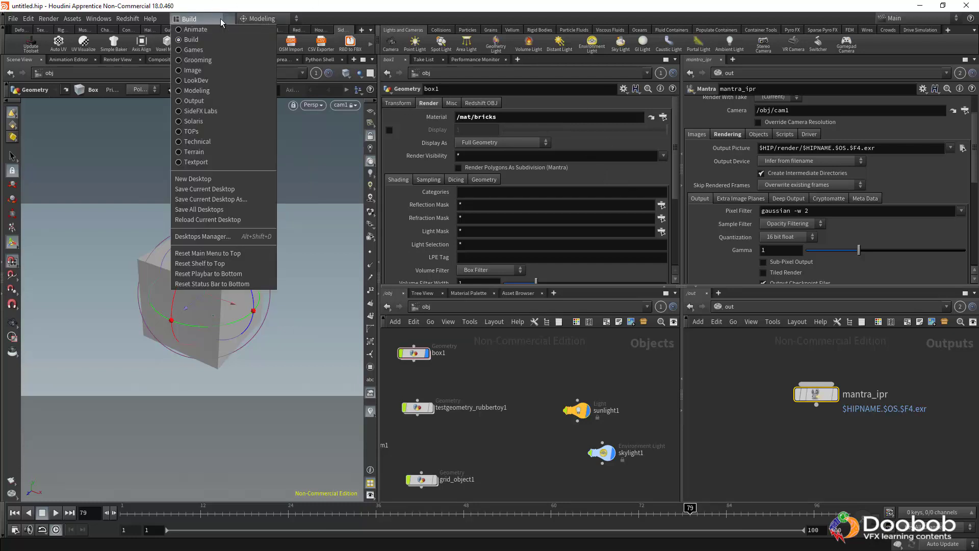
left_click(227, 19)
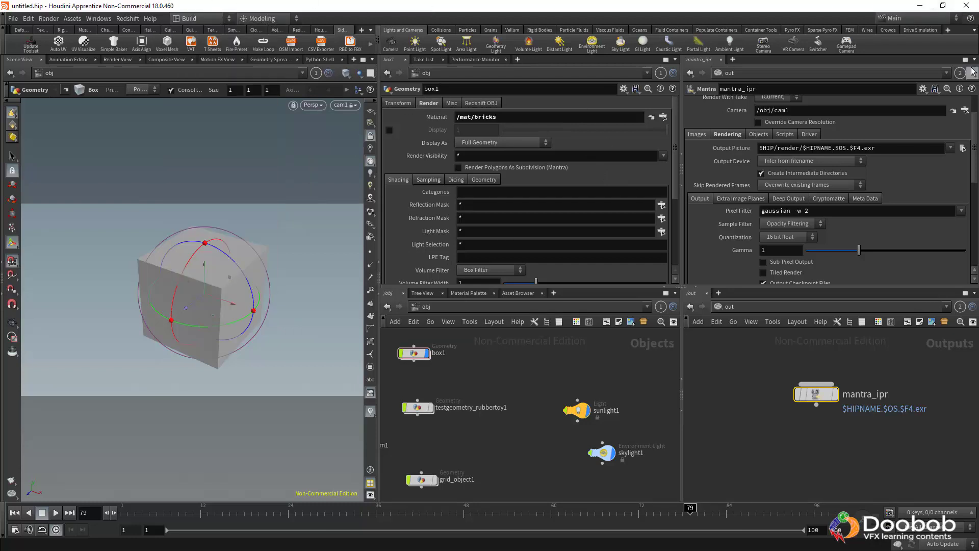
Step: Close the group 2 parameter pane and the group 2 network editor pane with all their tabs
left_click(973, 63)
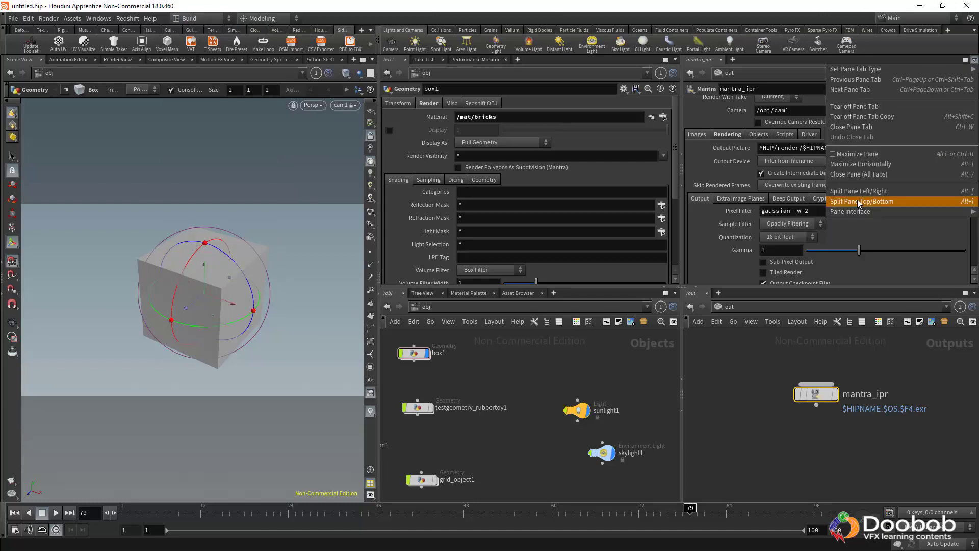
left_click(860, 177)
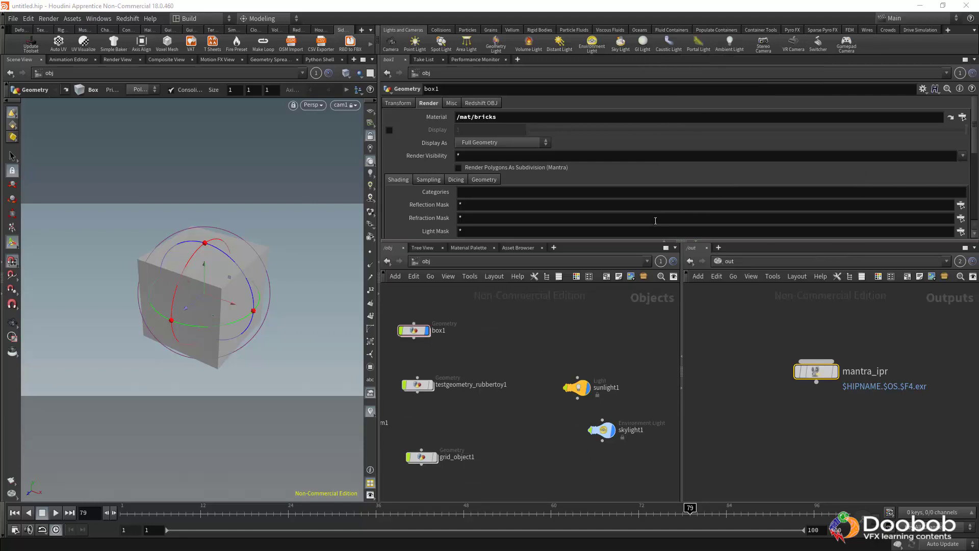
left_click(974, 247)
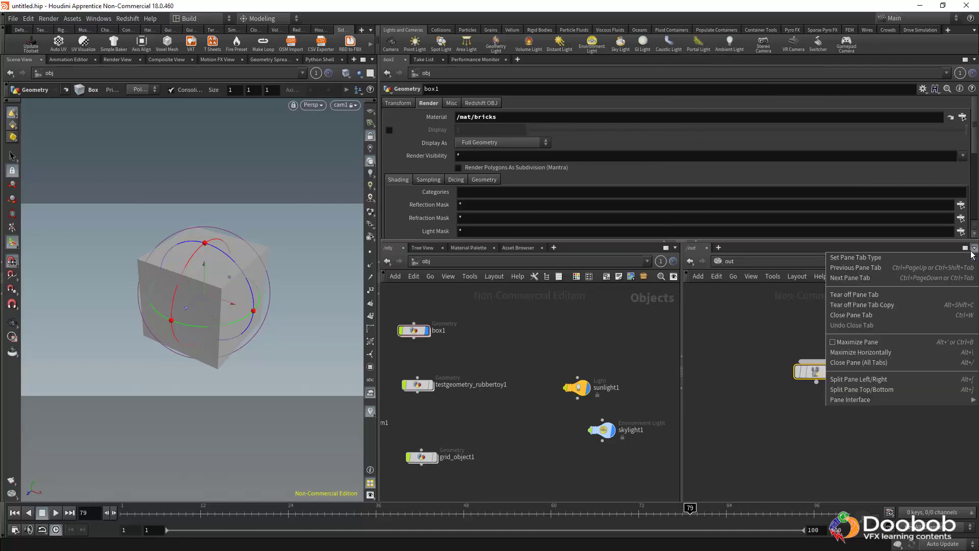
left_click(859, 362)
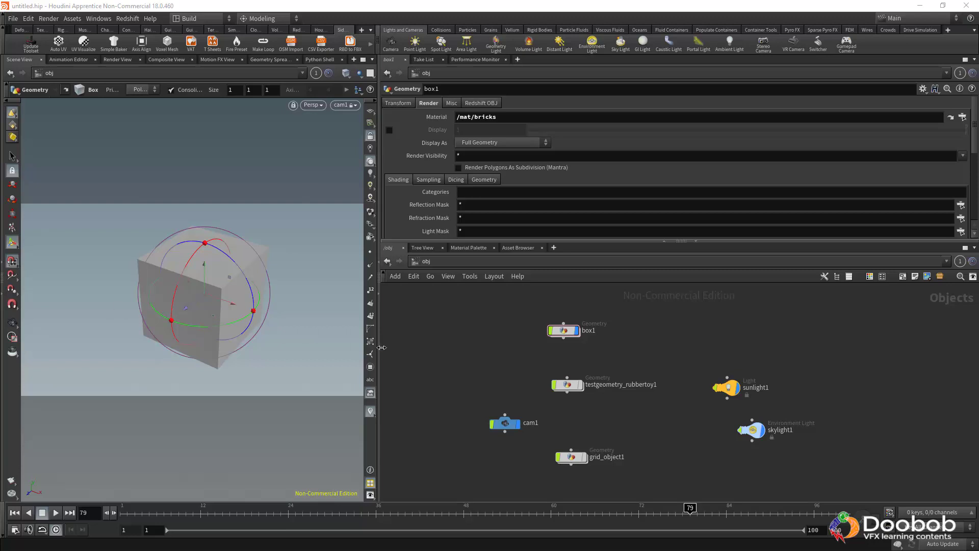
Step: Select box1 in the obj network and toggle its display flag off and back on
scroll(381, 347, "down", 3)
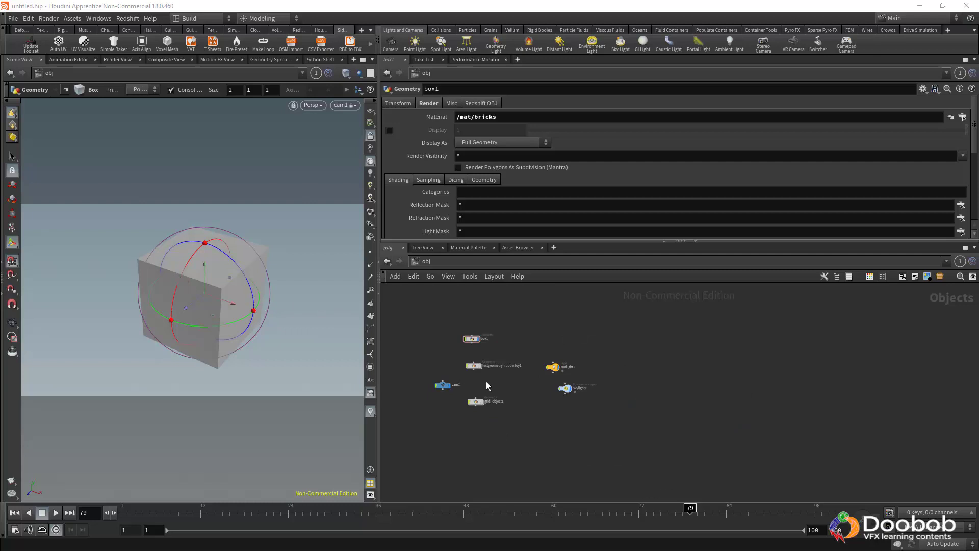
middle_click_drag(484, 350, 641, 390)
scroll(527, 359, "up", 6)
scroll(681, 371, "down", 3)
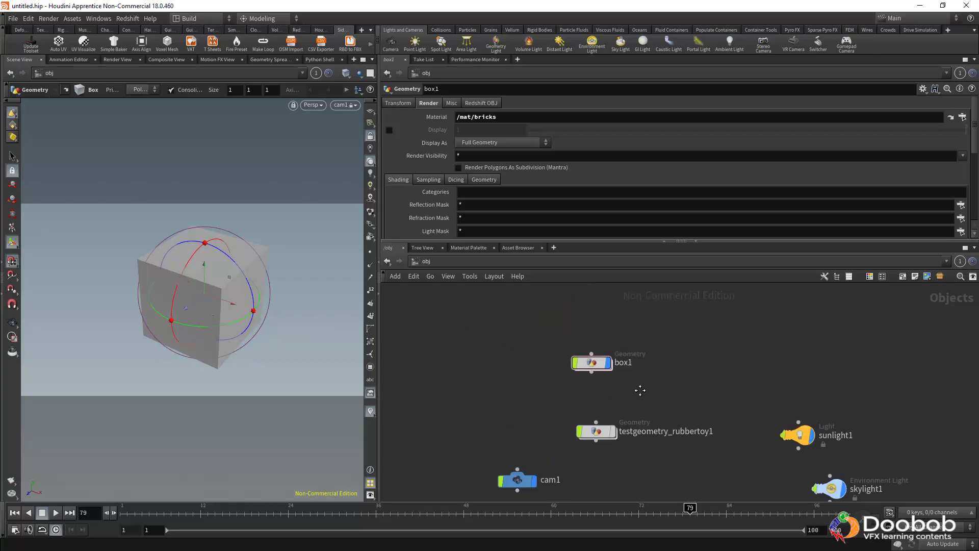
left_click(596, 363)
middle_click_drag(576, 372, 495, 372)
scroll(495, 366, "up", 3)
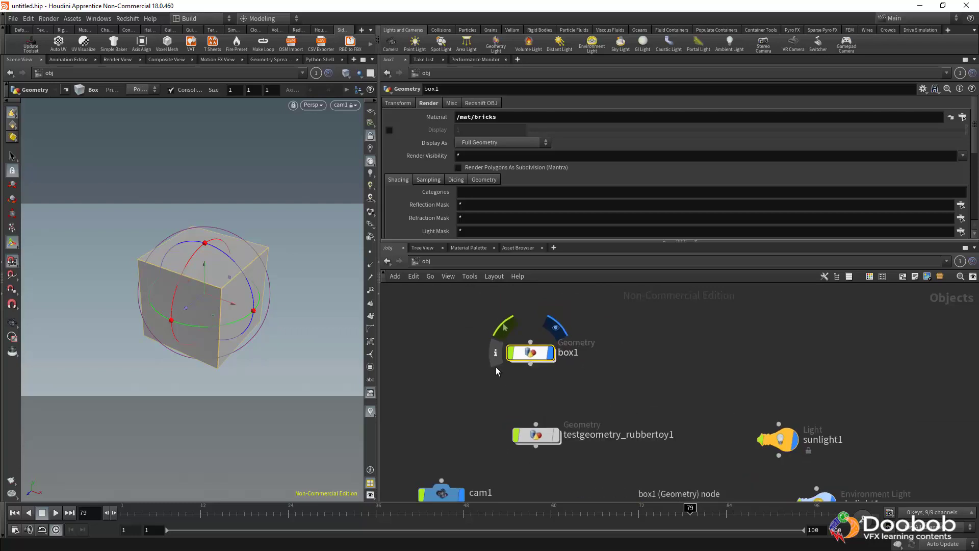
left_click(500, 314)
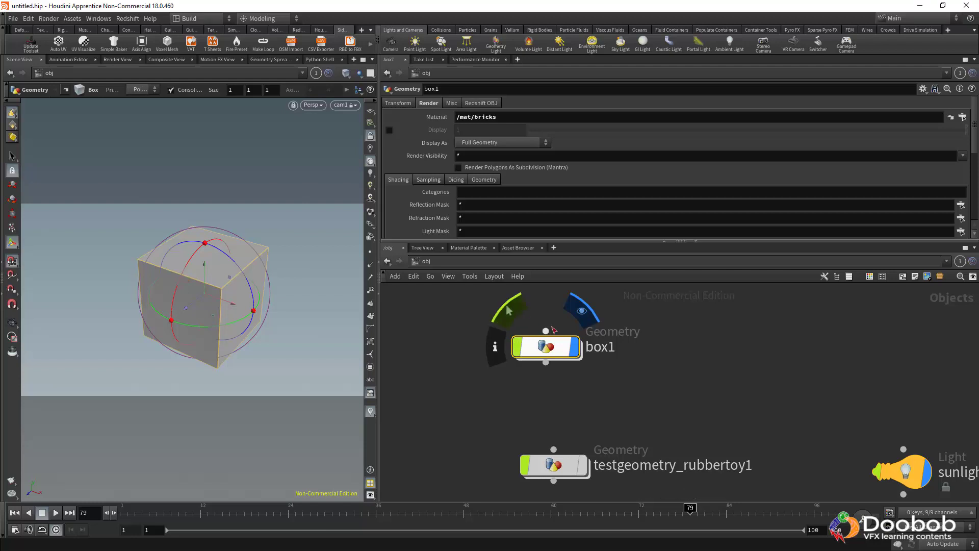
left_click(583, 320)
left_click(584, 321)
left_click(583, 319)
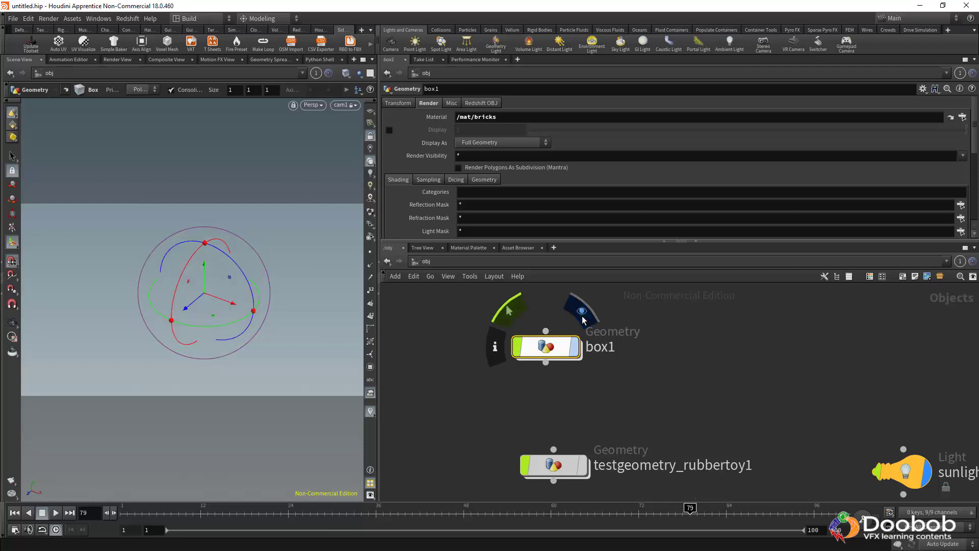
left_click(583, 320)
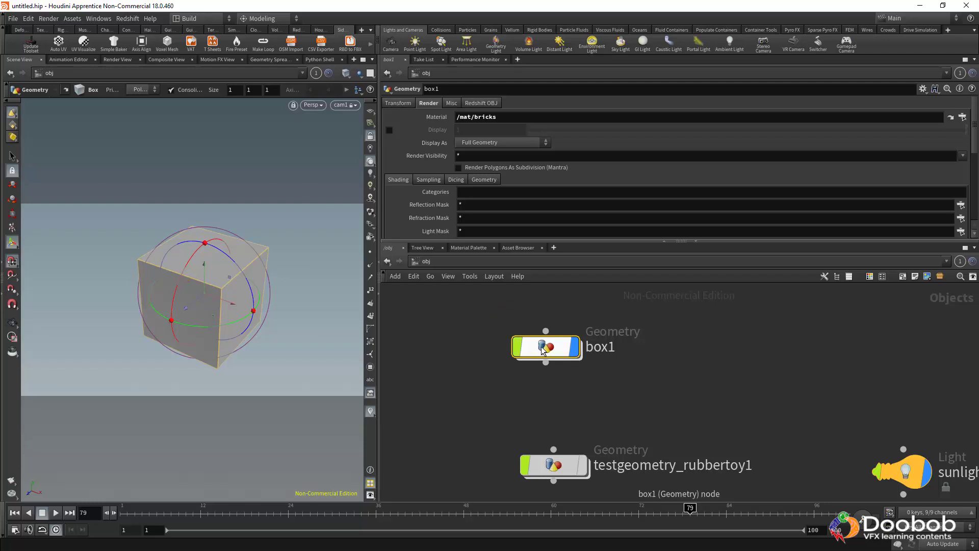
Step: Enter the box1 object and view the node information of the box node inside it
double_click(519, 351)
middle_click_drag(612, 383, 392, 340)
scroll(497, 377, "up", 3)
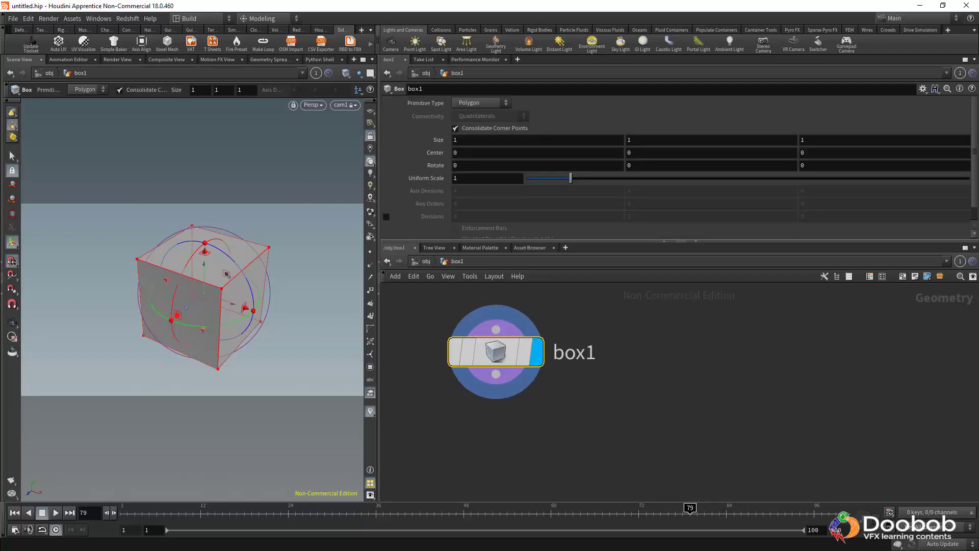
middle_click_drag(538, 411, 572, 455)
mouse_move(510, 396)
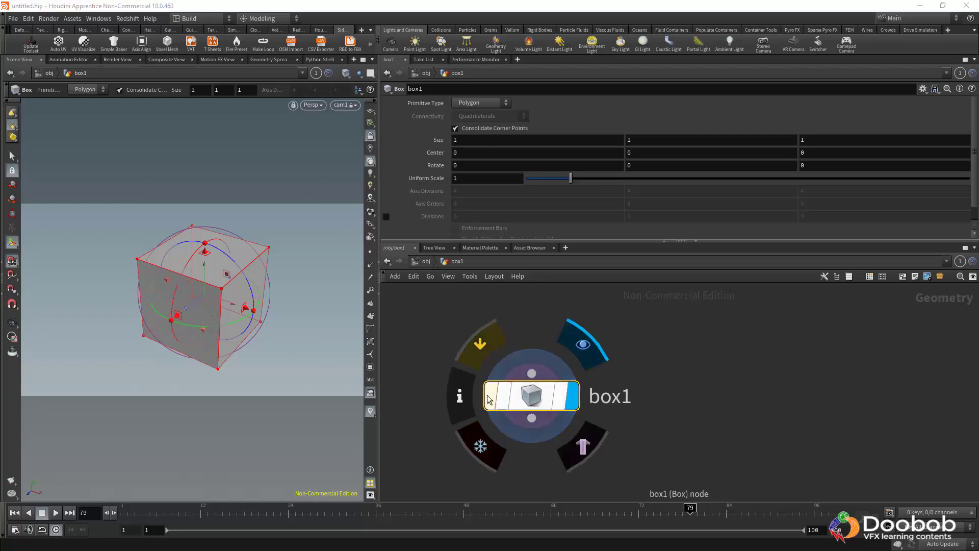
left_click(459, 396)
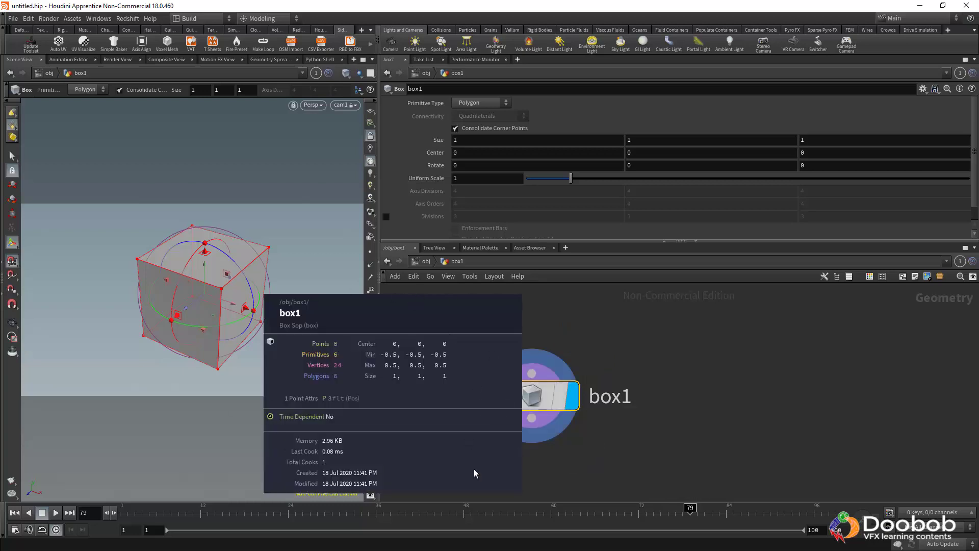
Step: Turn on the lock flag of the box node inside the box1 object
mouse_move(499, 400)
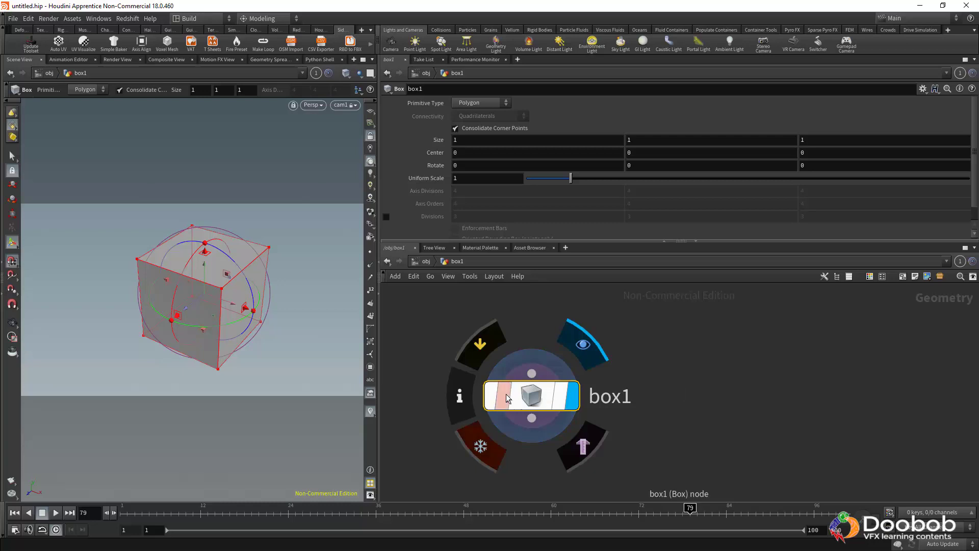
left_click(479, 445)
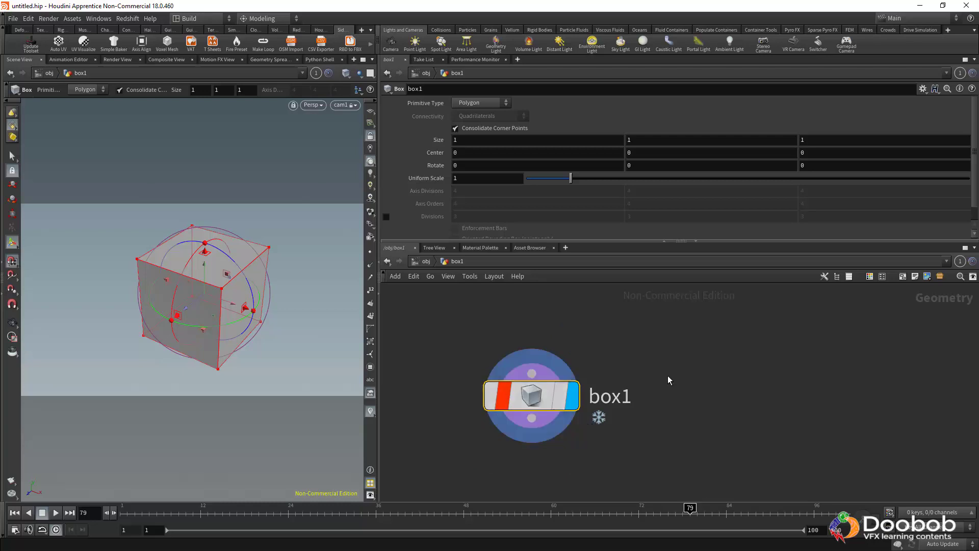
middle_click_drag(667, 377, 684, 321)
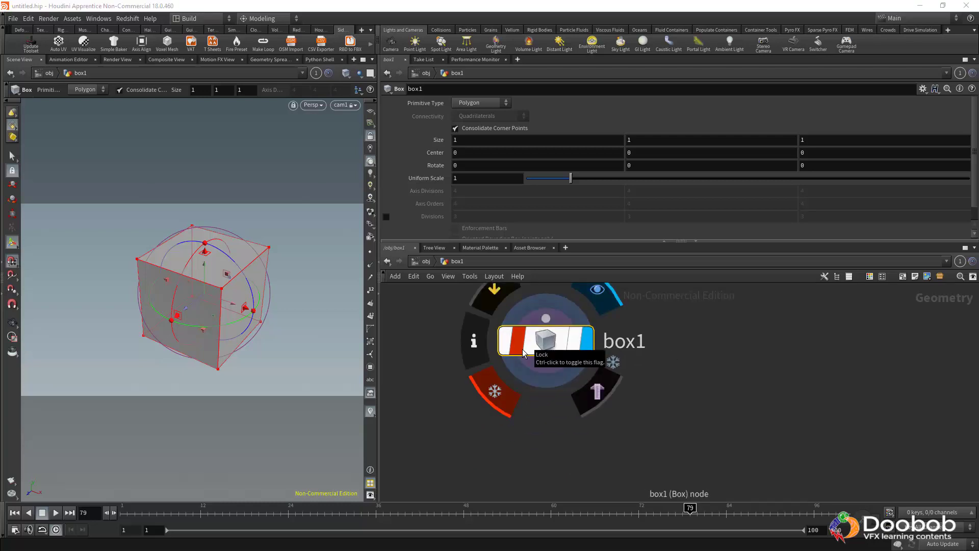
middle_click_drag(693, 354, 683, 404)
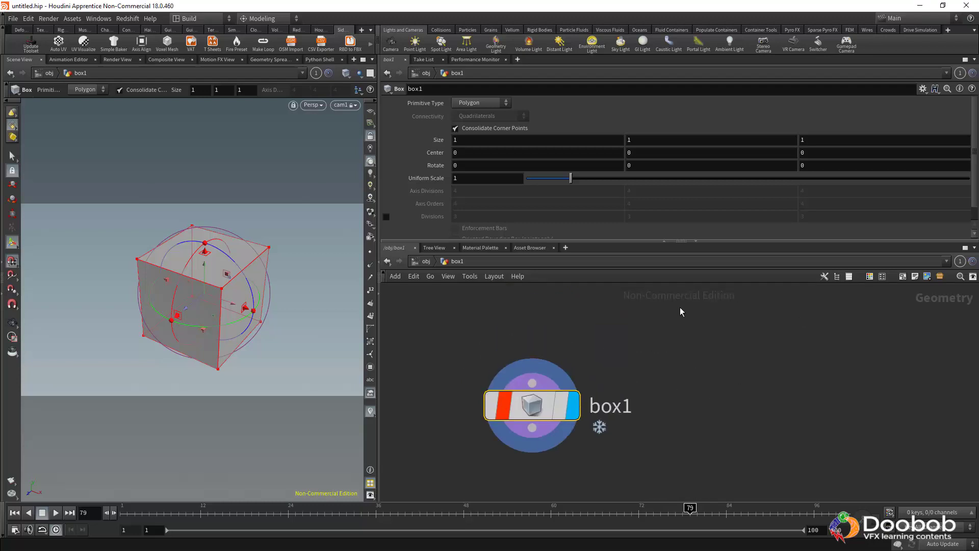
Step: Turn off the lock flag of the box node inside the box1 object
mouse_move(504, 433)
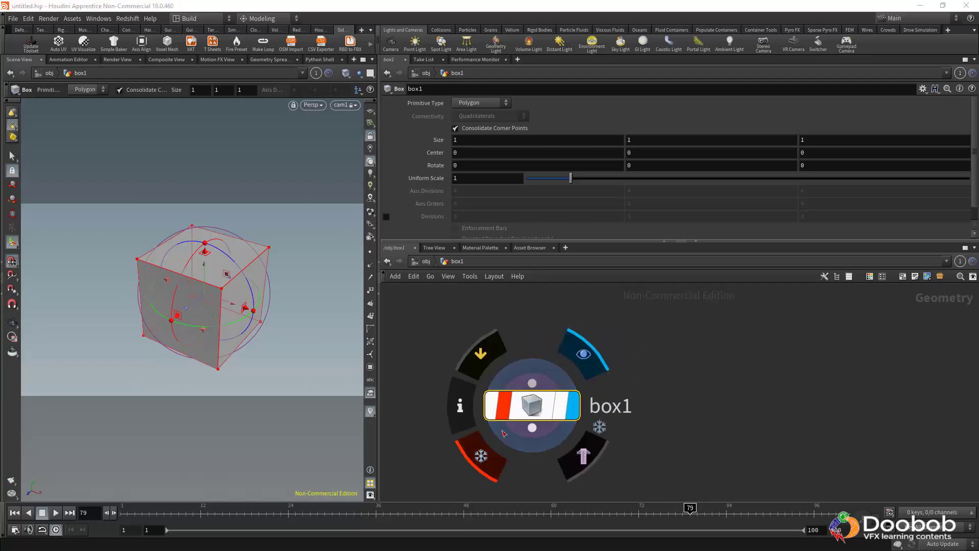
left_click(479, 459)
left_click(493, 489)
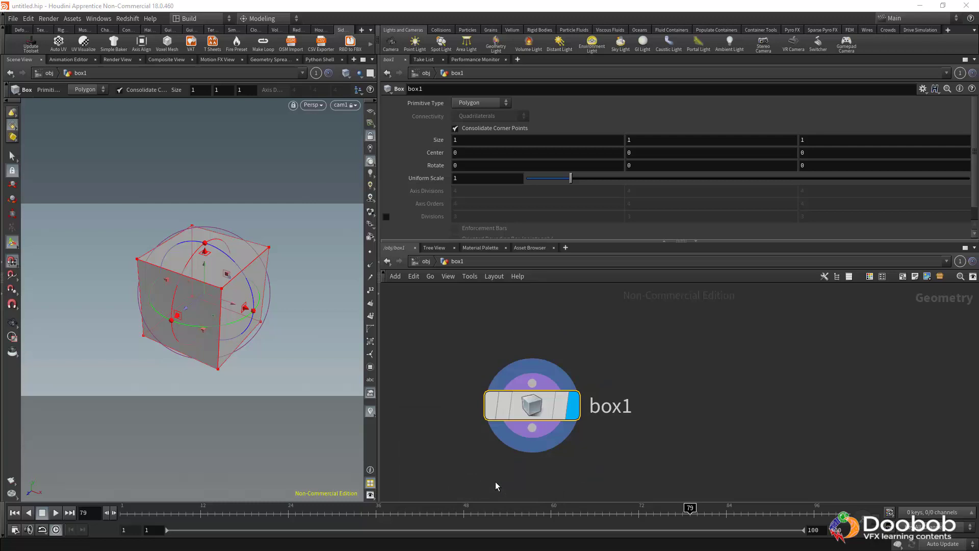
mouse_move(556, 415)
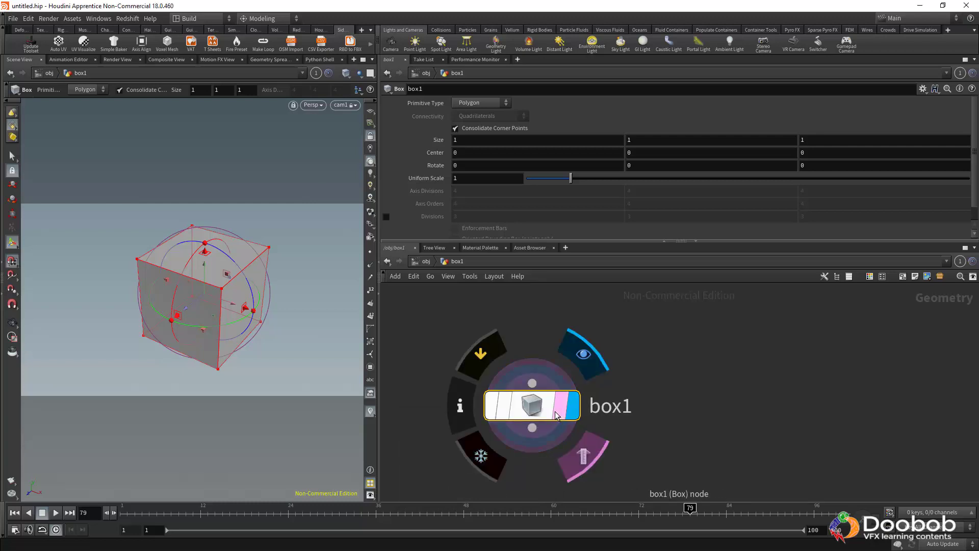
left_click(556, 415)
Step: Add a Sphere node beside the box node in the box1 network
middle_click_drag(634, 372, 647, 322)
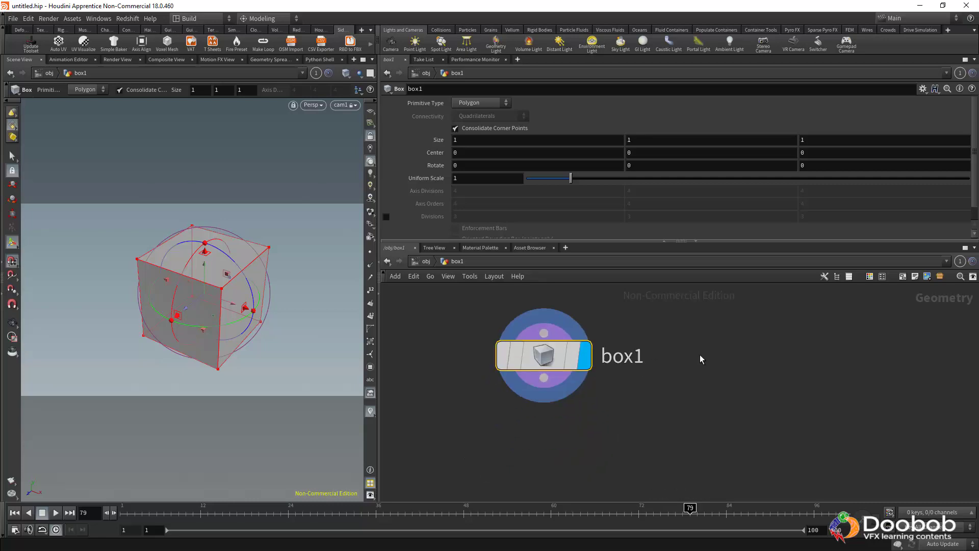
middle_click_drag(718, 361, 674, 365)
key("Tab")
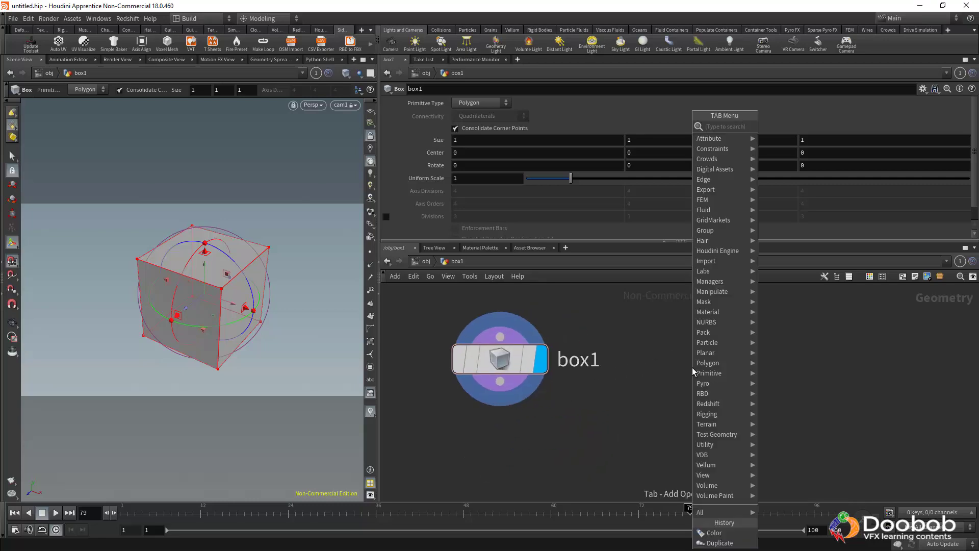
type("sp")
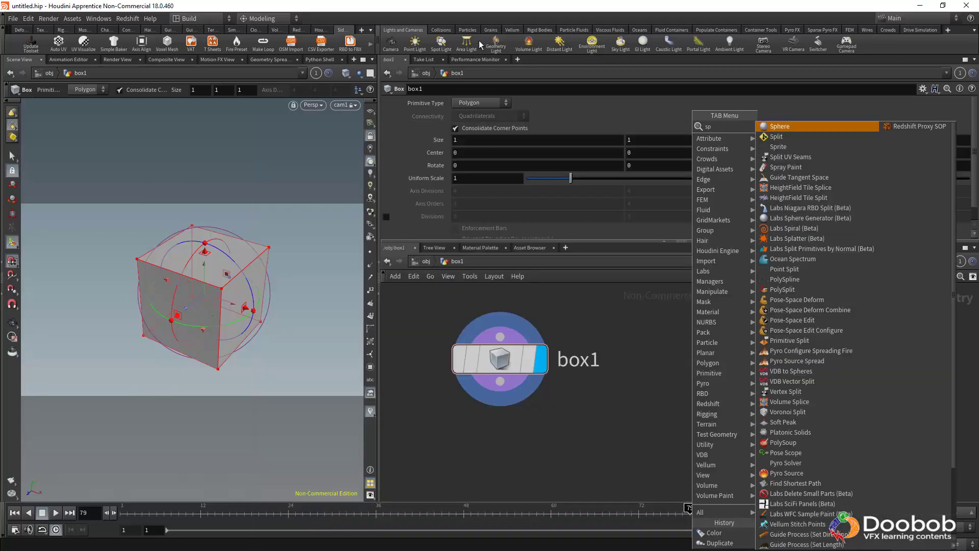
left_click(780, 125)
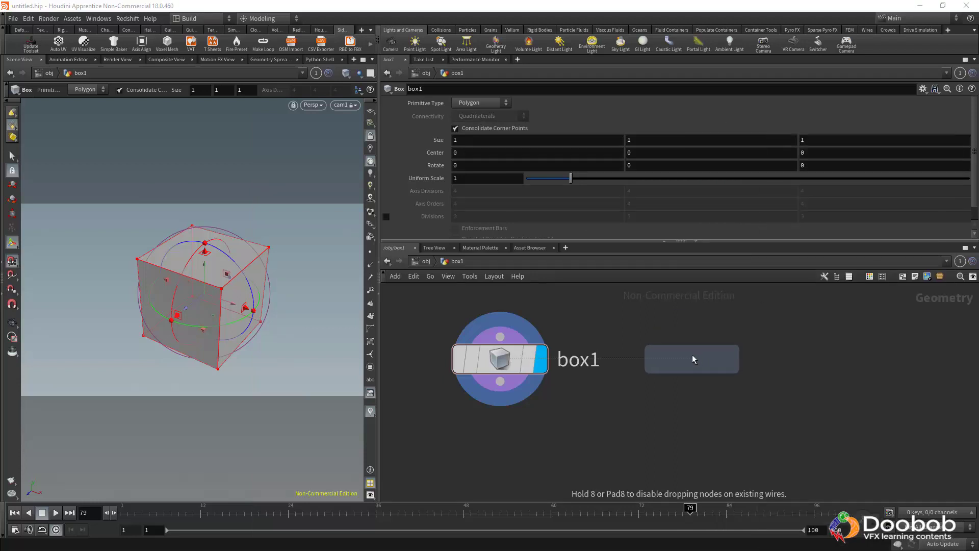
left_click(692, 359)
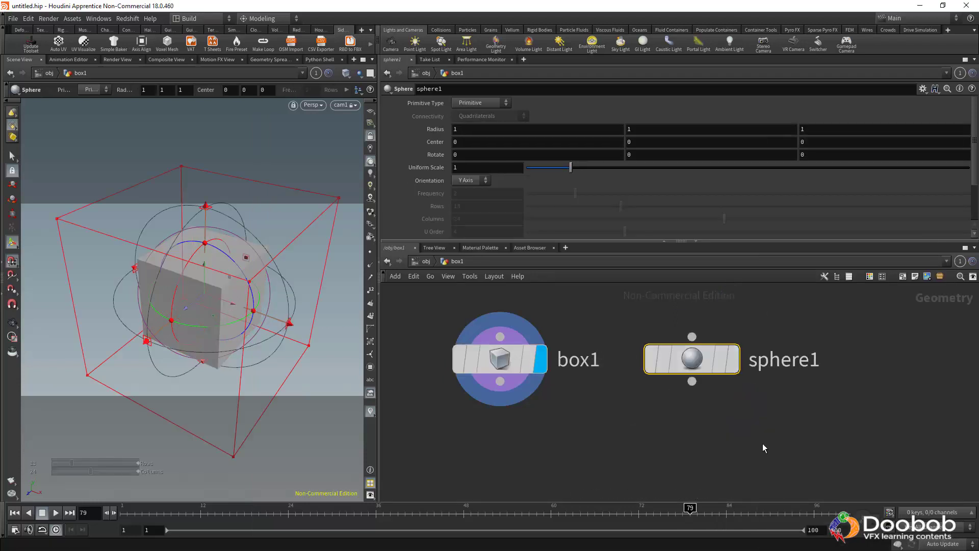
Step: Turn on the sphere node's display flag and move the sphere along X to about -2.34
left_click(732, 358)
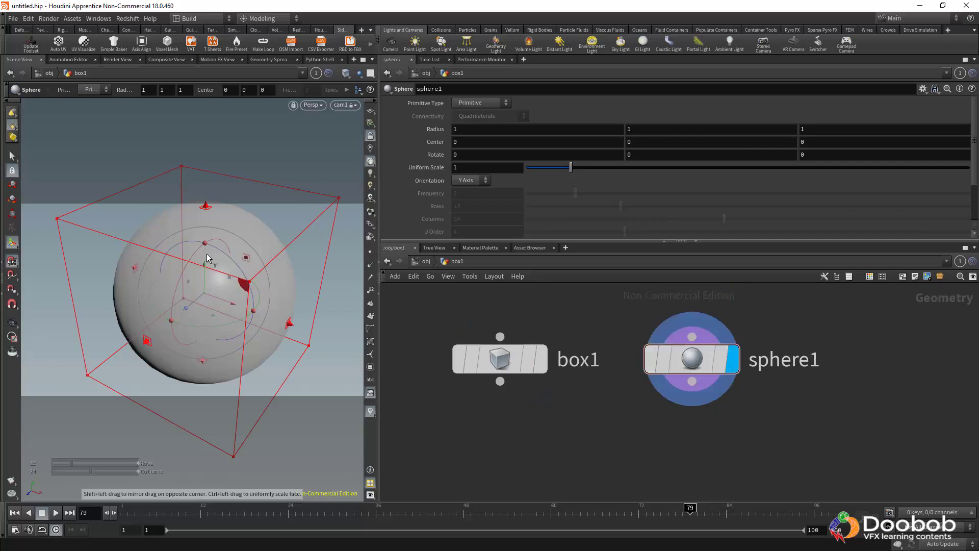
mouse_move(538, 355)
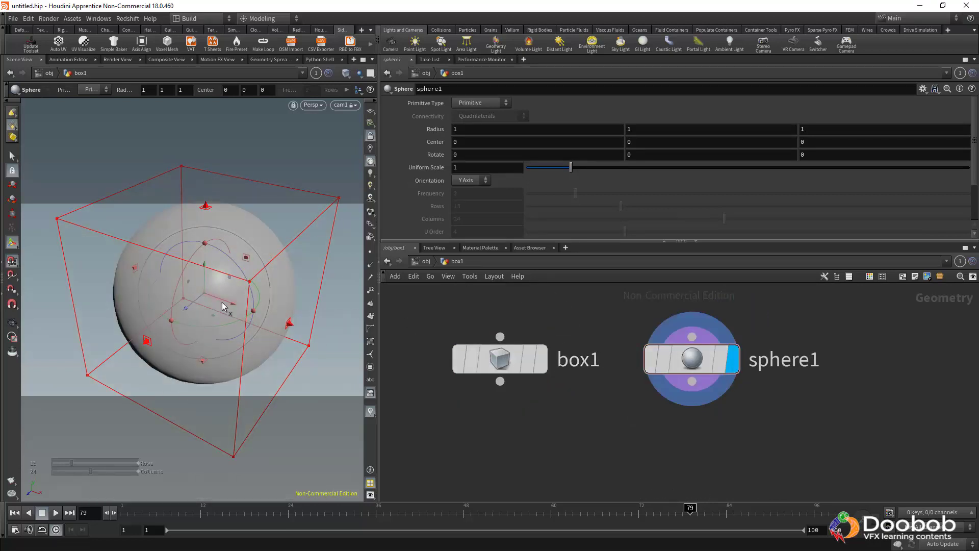
left_click_drag(225, 307, 83, 247)
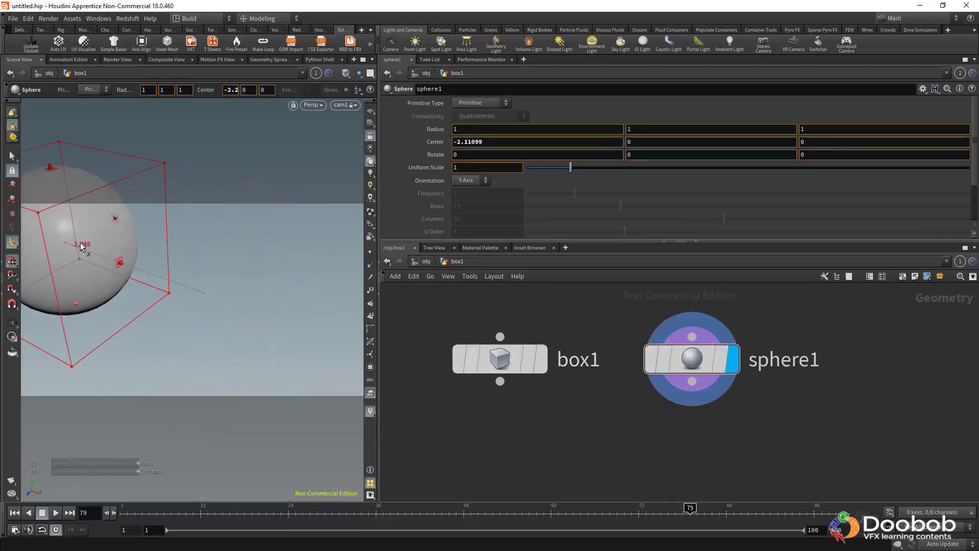
key("Escape")
right_click_drag(229, 291, 72, 244, "alt")
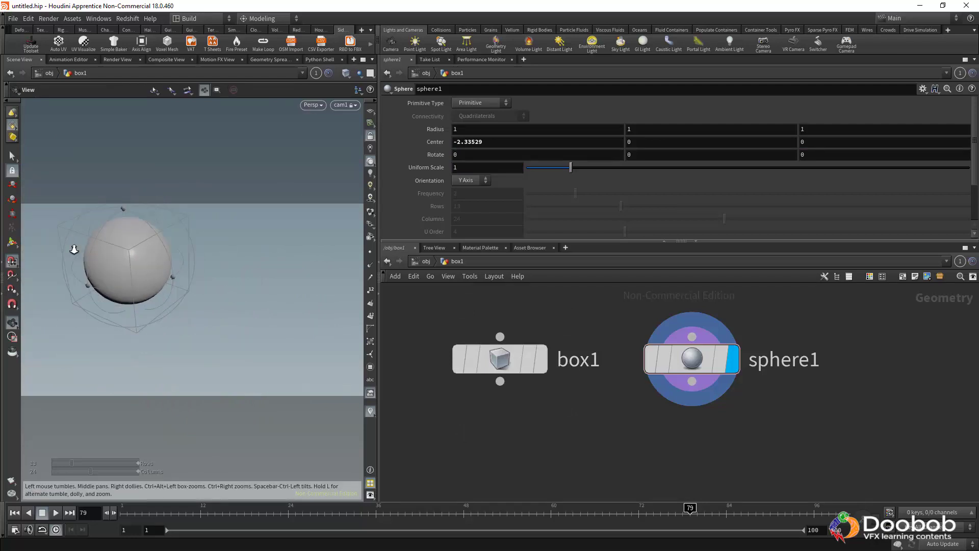
Step: Switch between the obj level and the inside of box1, viewing the object's transform parameters at obj level
left_click(430, 263)
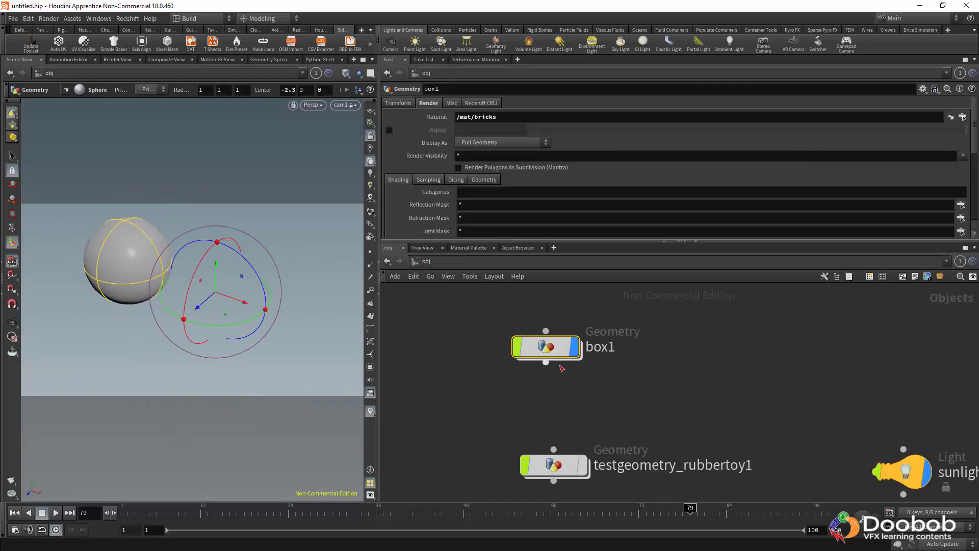
double_click(554, 347)
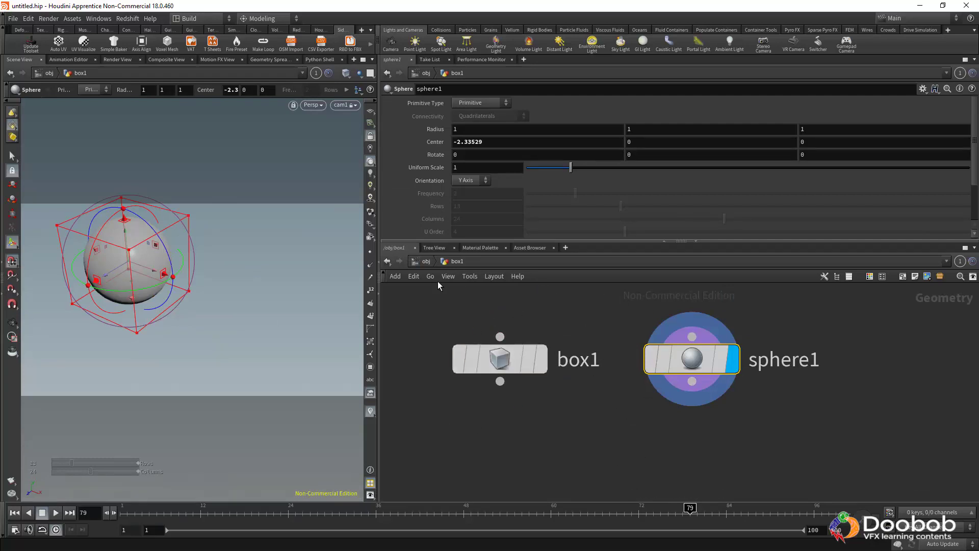
left_click(428, 263)
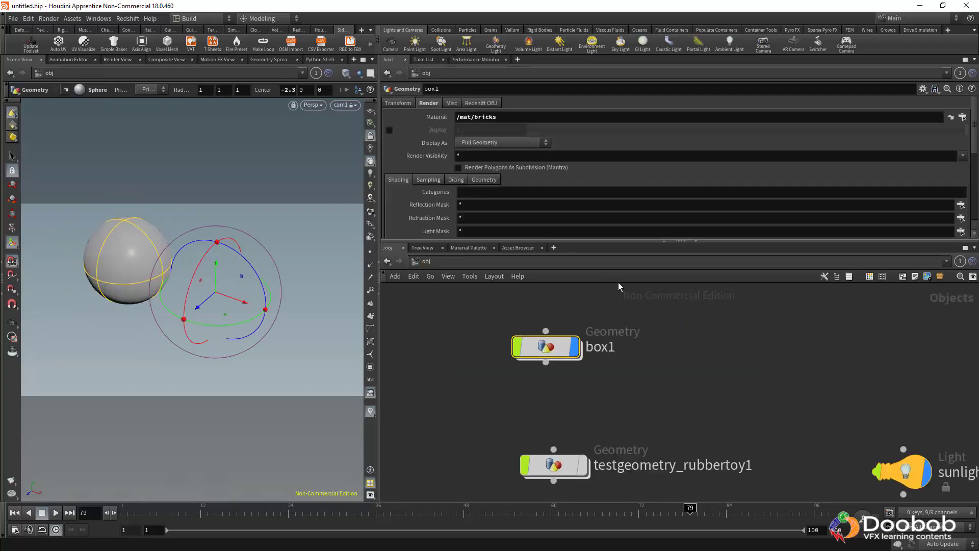
left_click(390, 102)
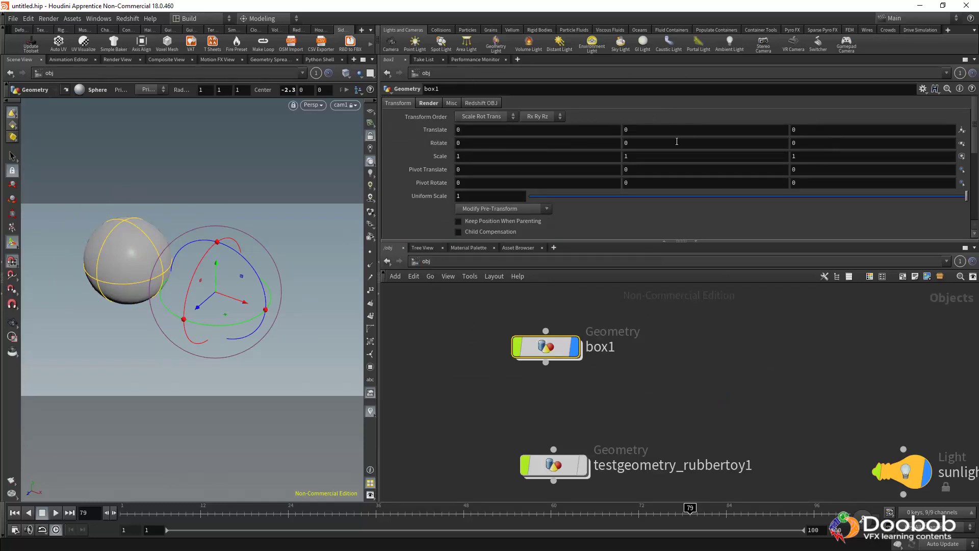
double_click(557, 346)
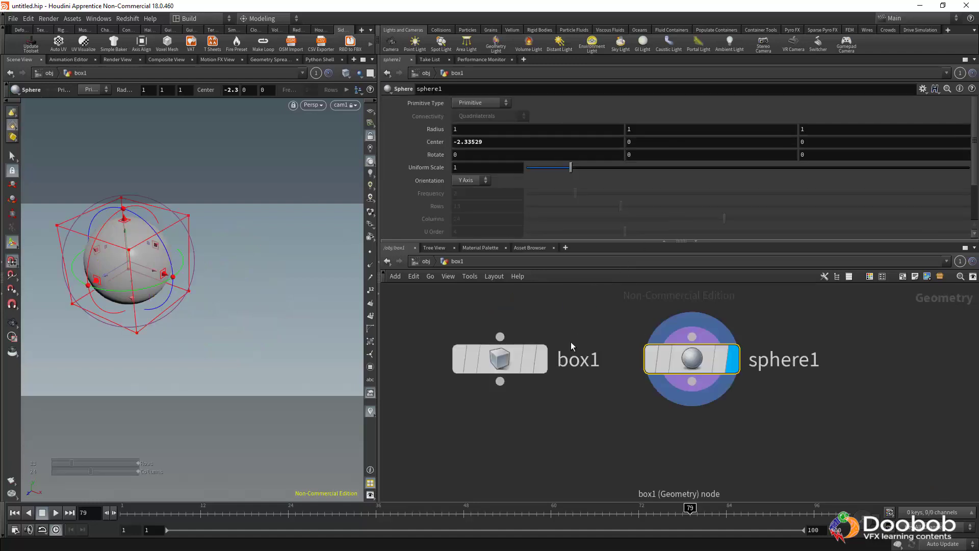
Step: Switch the display flag to the box node and back to the sphere node
left_click(542, 359)
mouse_move(742, 363)
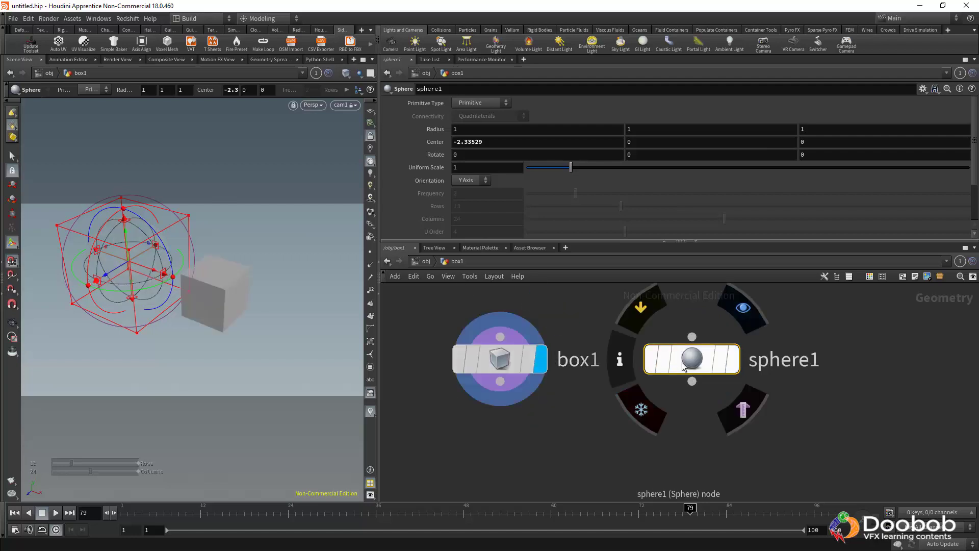
left_click(739, 362)
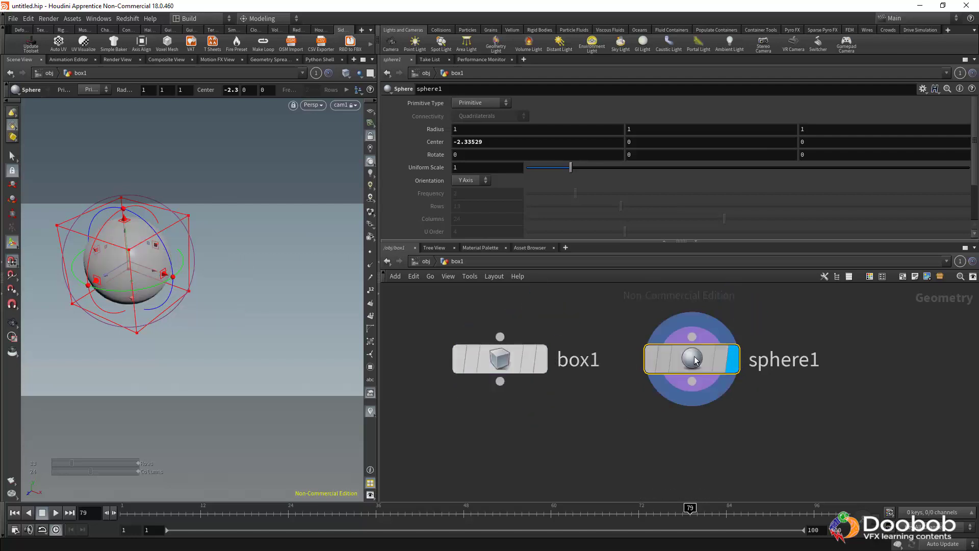
Step: Turn on the template flag of the box node and activate the Select tool to see its wireframe without handles
left_click(493, 353)
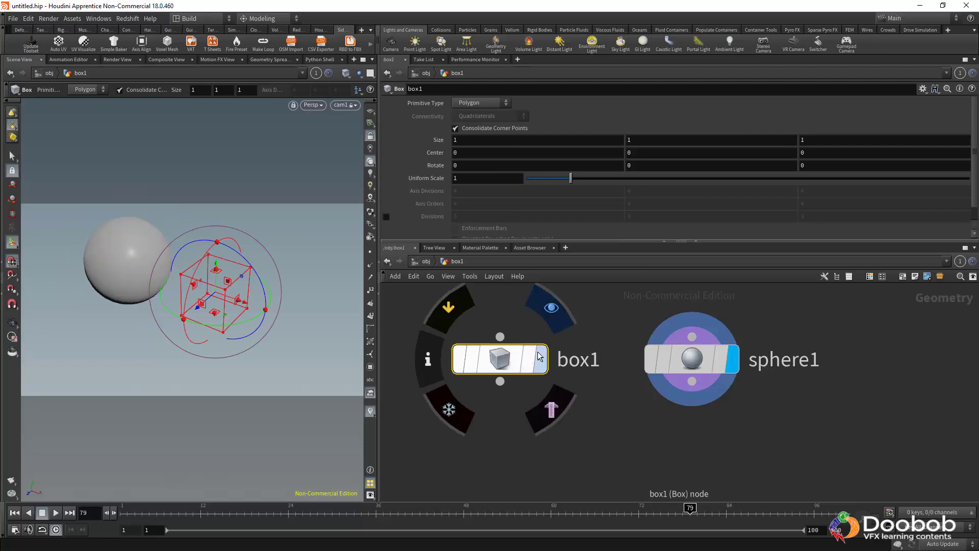
left_click(525, 366)
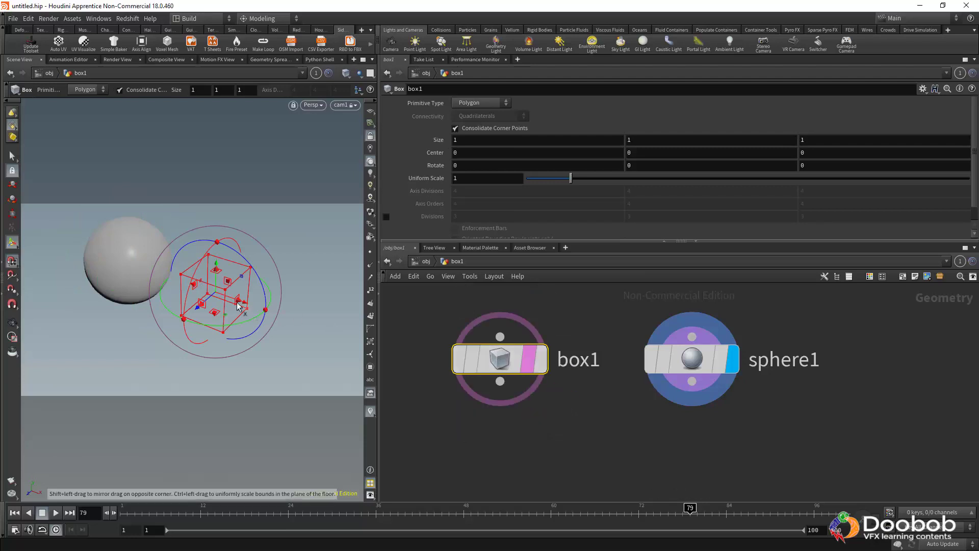
left_click(460, 428)
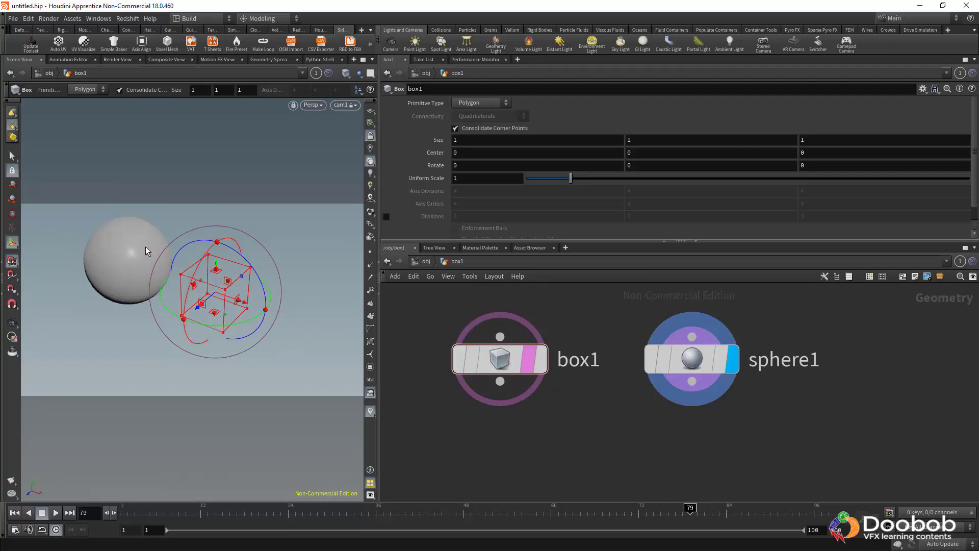
left_click(12, 156)
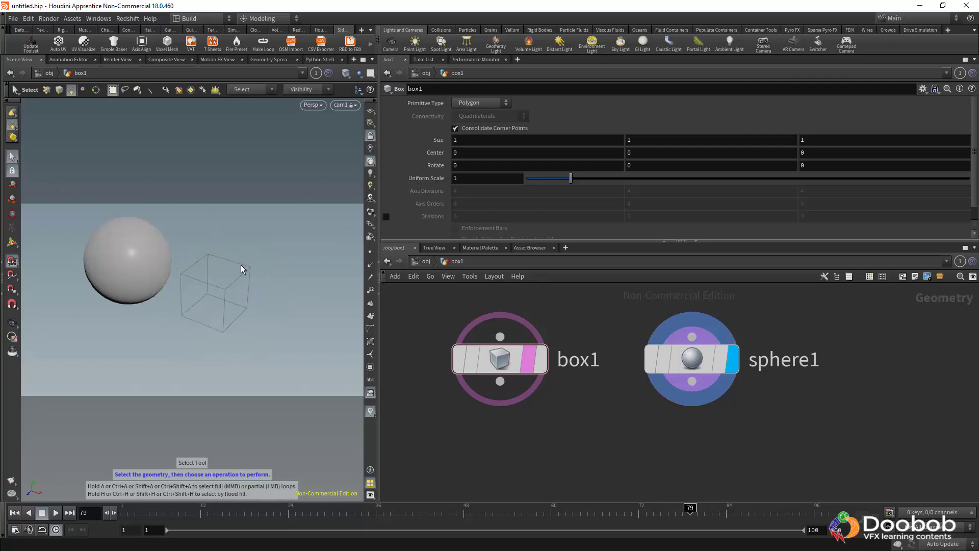
Step: Turn off the box node's template flag, and switch the display flag to the box node and back to the sphere node
left_click(528, 362)
left_click(545, 366)
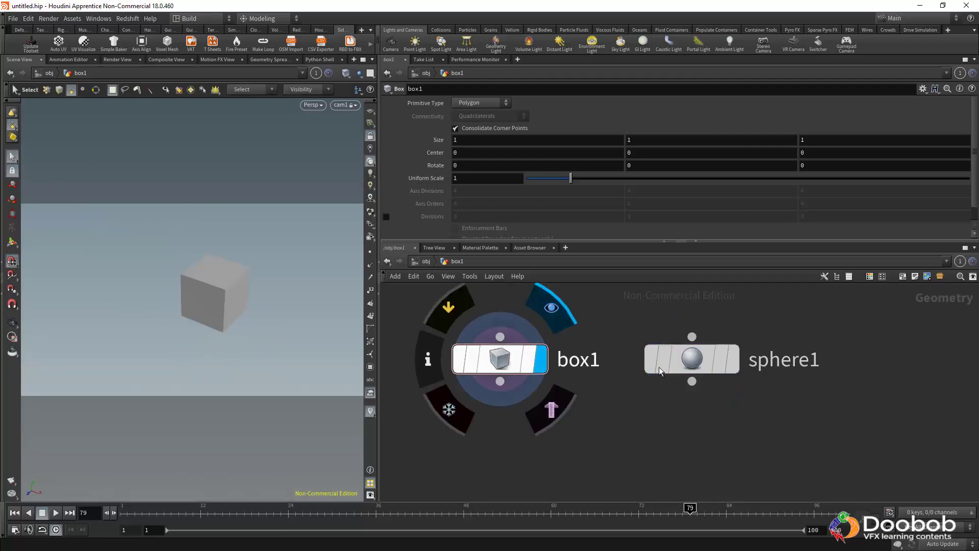
left_click(733, 358)
Step: Add a Merge node fed by the box and sphere nodes and turn on its display flag
key("Tab")
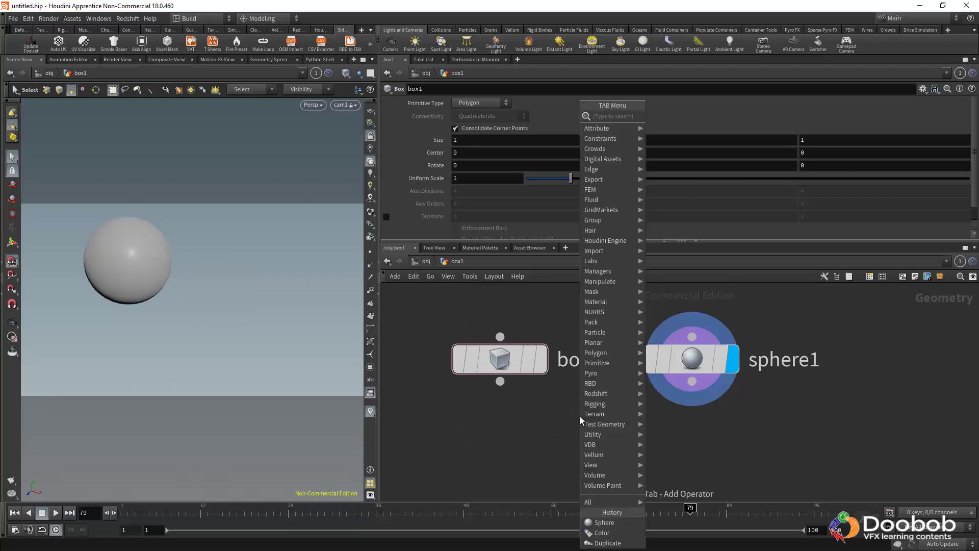
type("mer")
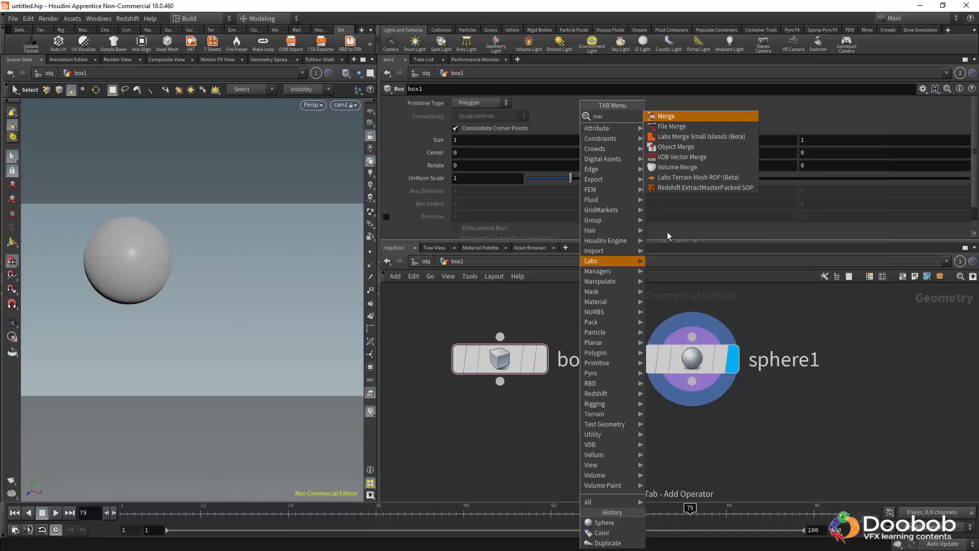
left_click(672, 116)
left_click(591, 456)
left_click(500, 381)
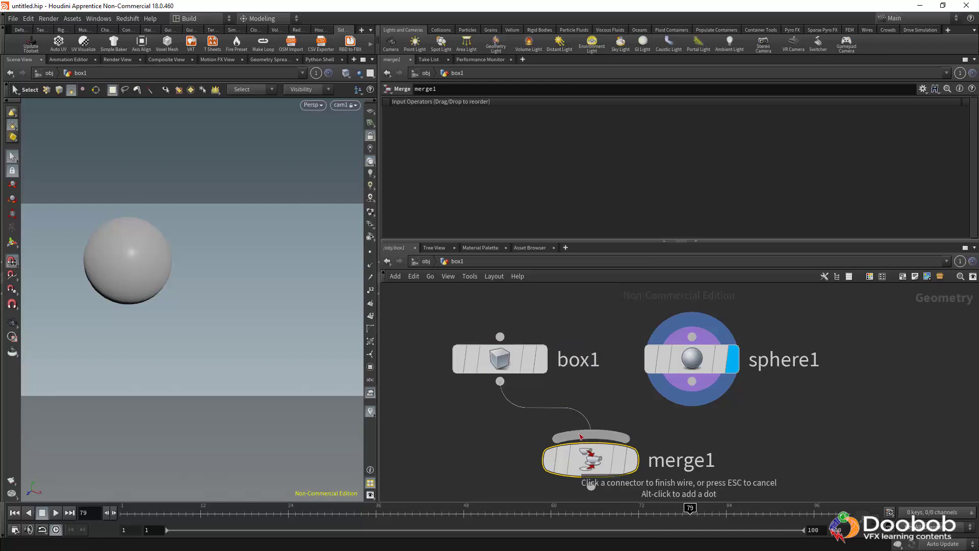
left_click(590, 438)
left_click(591, 438)
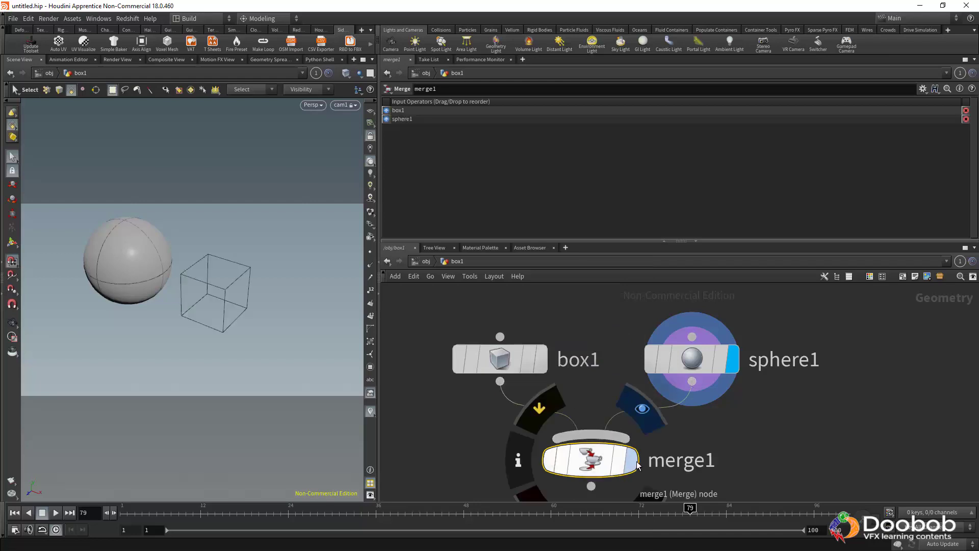
left_click(631, 460)
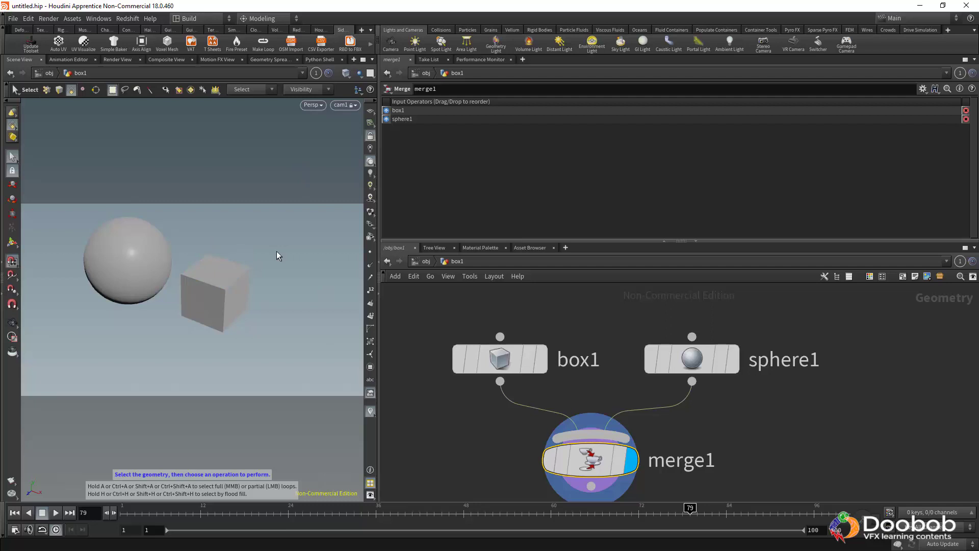
Step: Disconnect the merge node from the box and sphere nodes and move it aside below the sphere node
middle_click_drag(751, 437, 679, 377)
scroll(731, 391, "down", 2)
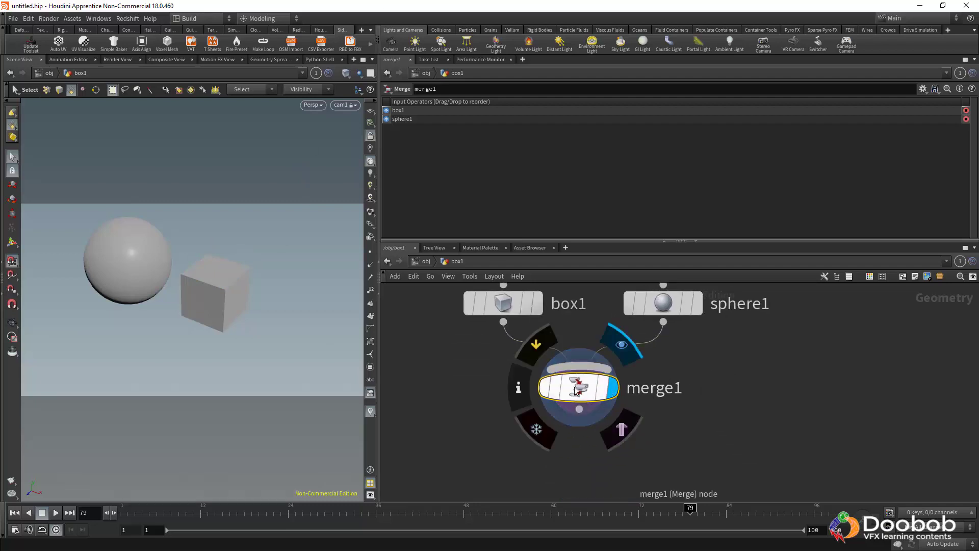
left_click_drag(586, 391, 726, 404)
Step: Turn on the display flag of the box node and the template flag of the sphere node
left_click(508, 305)
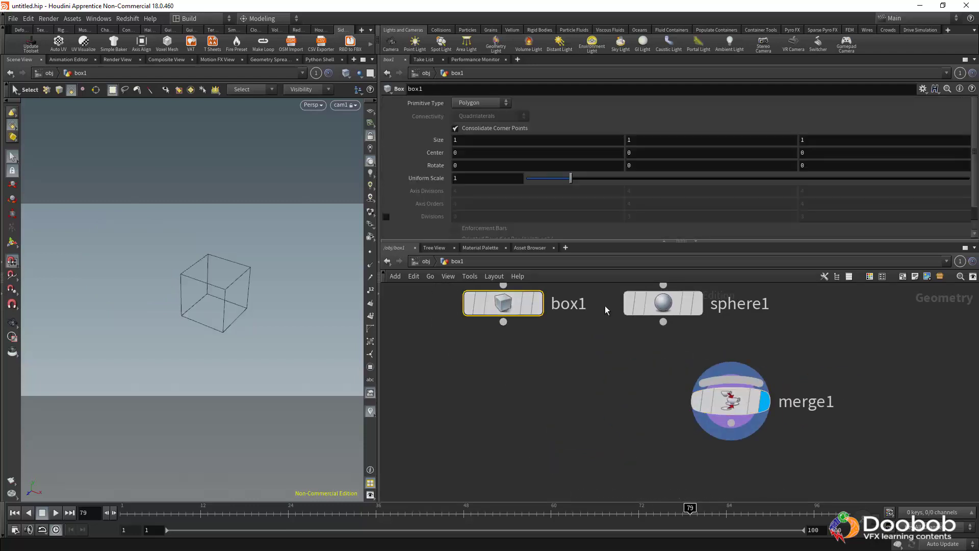
left_click(536, 303)
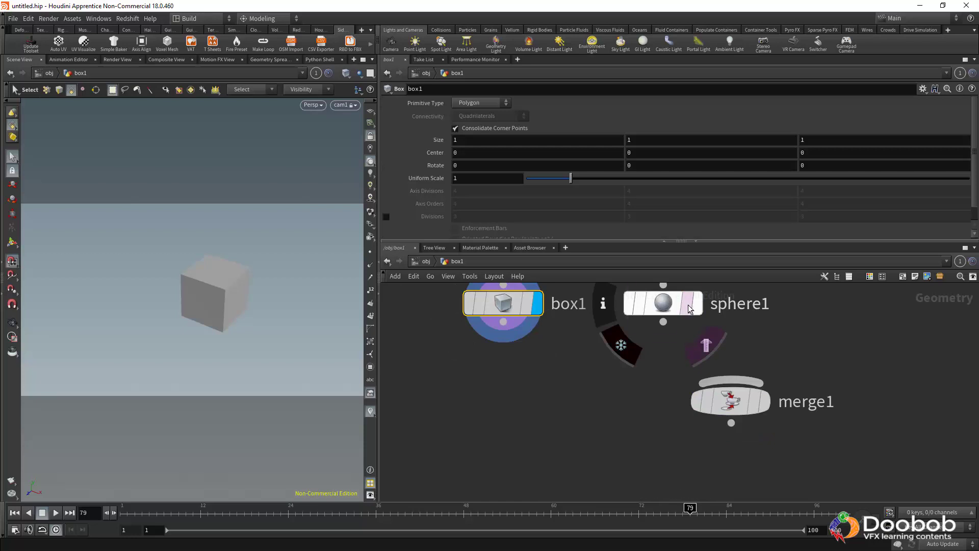
left_click(691, 308)
Step: Set the sphere node's primitive type to Polygon and its frequency to 4
left_click(660, 299)
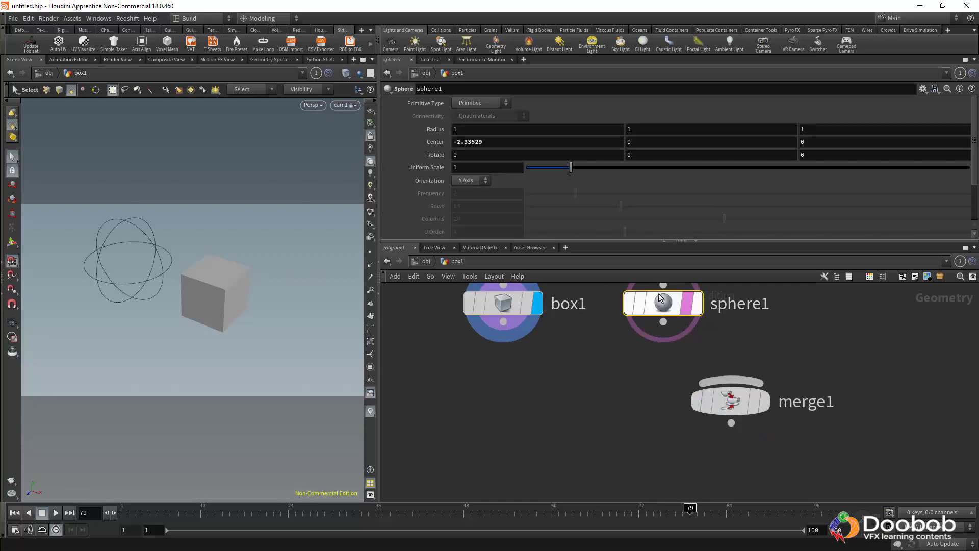
left_click(473, 104)
left_click(475, 121)
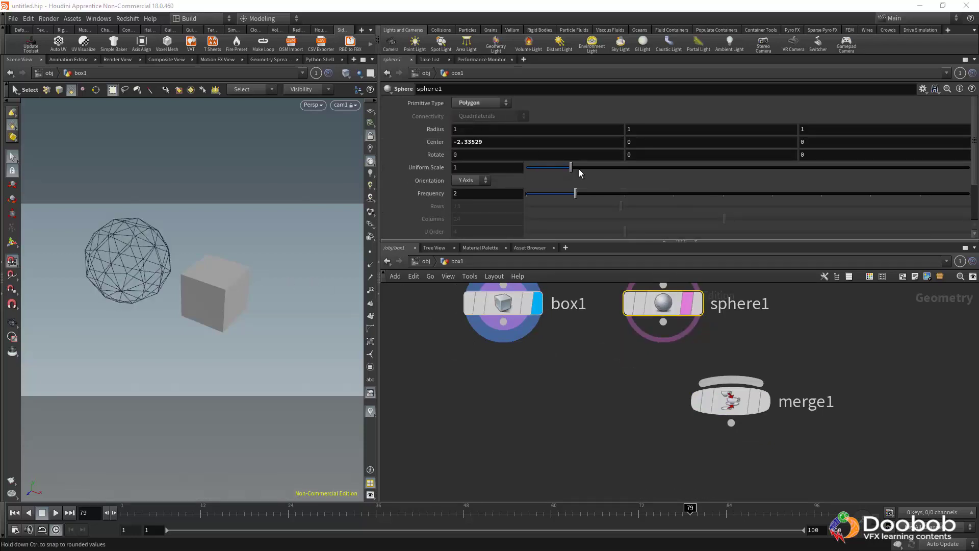
left_click_drag(596, 193, 652, 198)
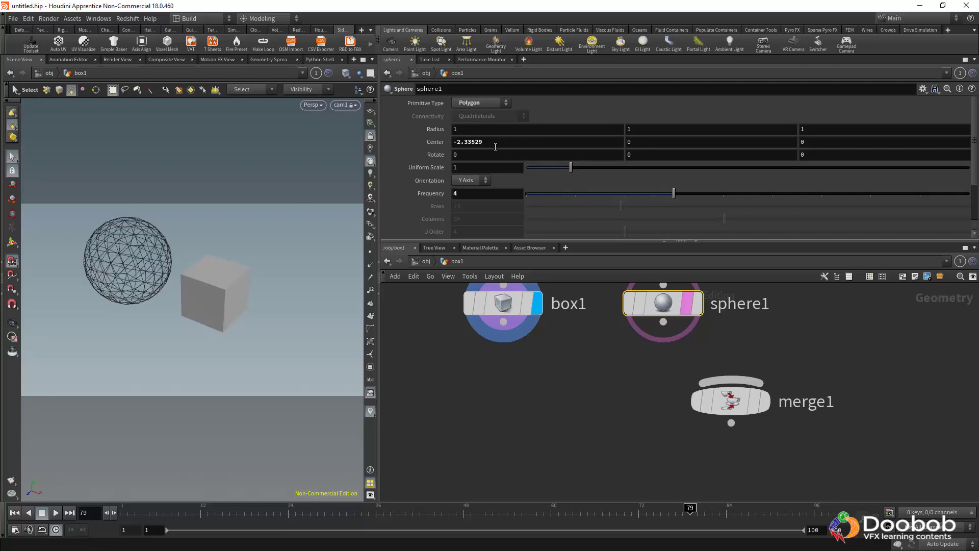
Step: Set the sphere's center X to -1.03529 and add a Boolean node fed by the box and sphere, with its display flag on
middle_click_drag(499, 142, 569, 151)
key("Tab")
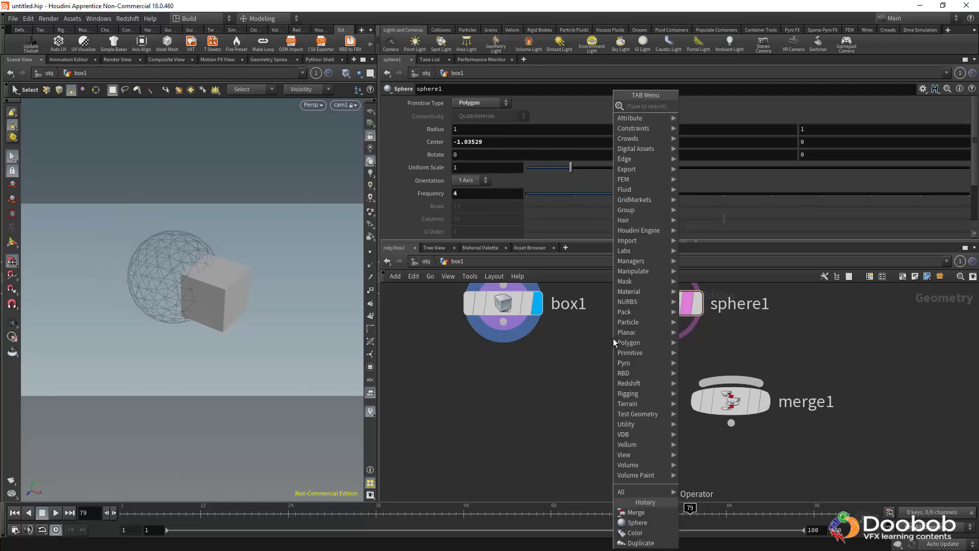
type("bool")
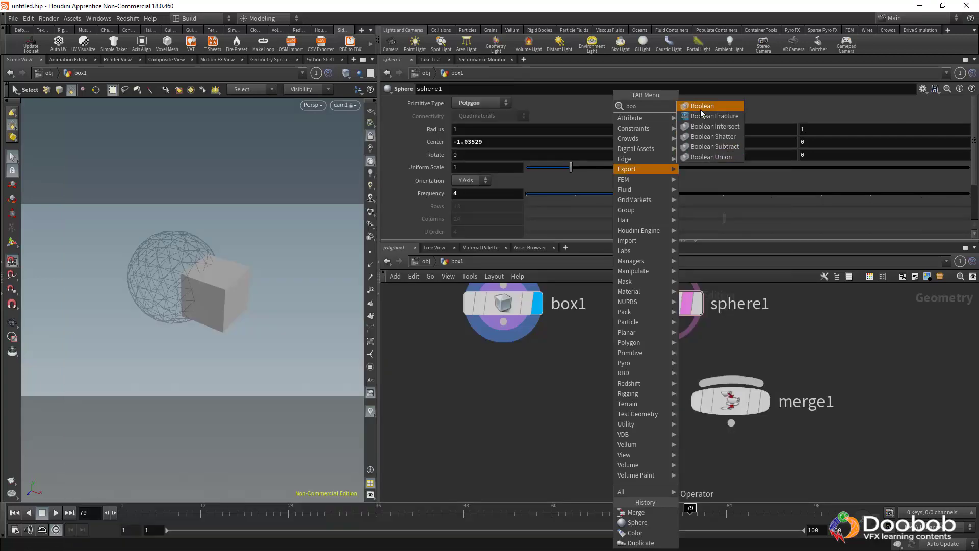
left_click(699, 109)
left_click(566, 401)
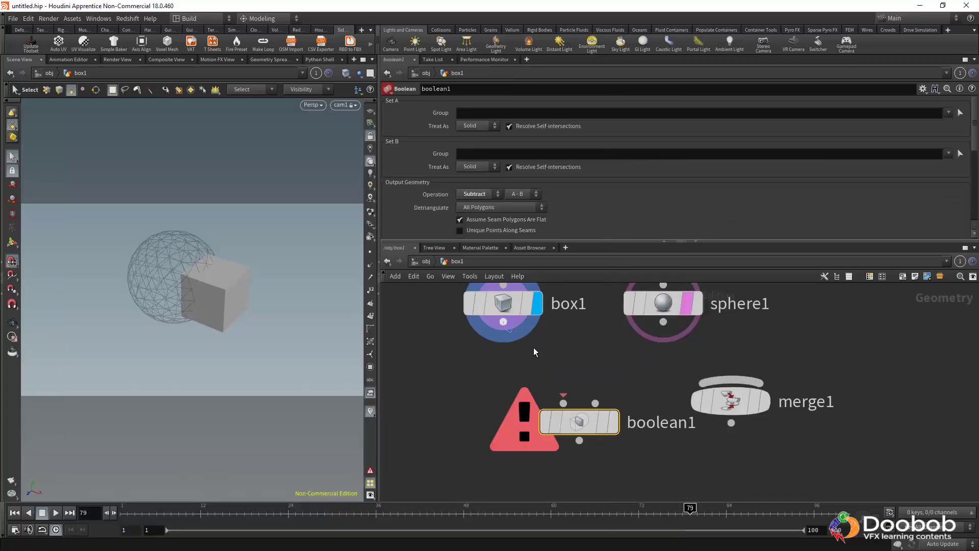
left_click(663, 322)
left_click(595, 403)
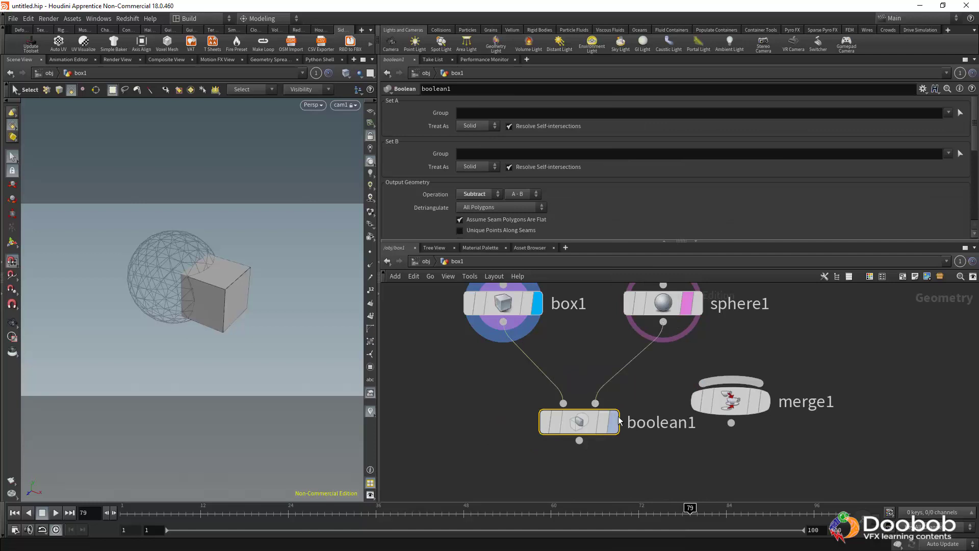
left_click(615, 422)
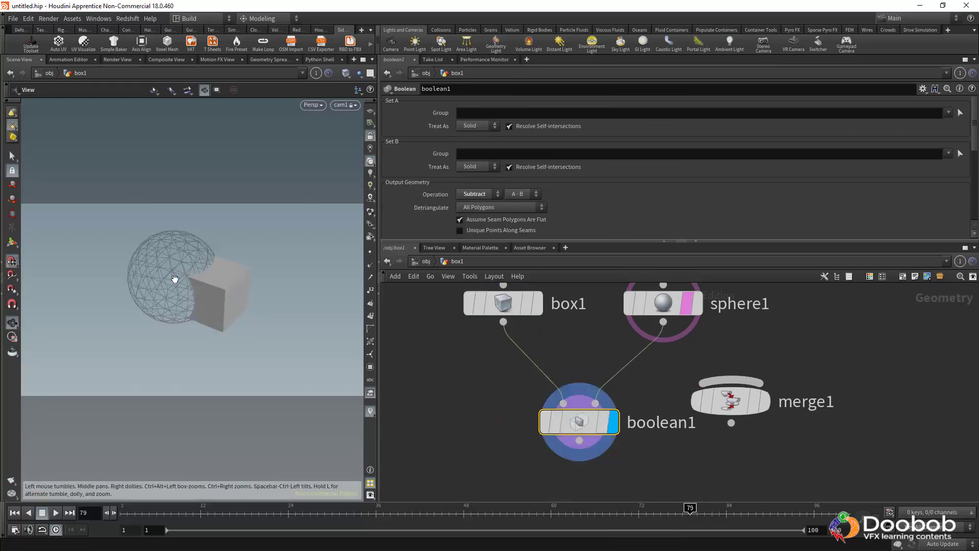
Step: Turn off the sphere node's template flag and move the merge node farther away from the boolean node
left_click_drag(175, 278, 245, 264, "alt")
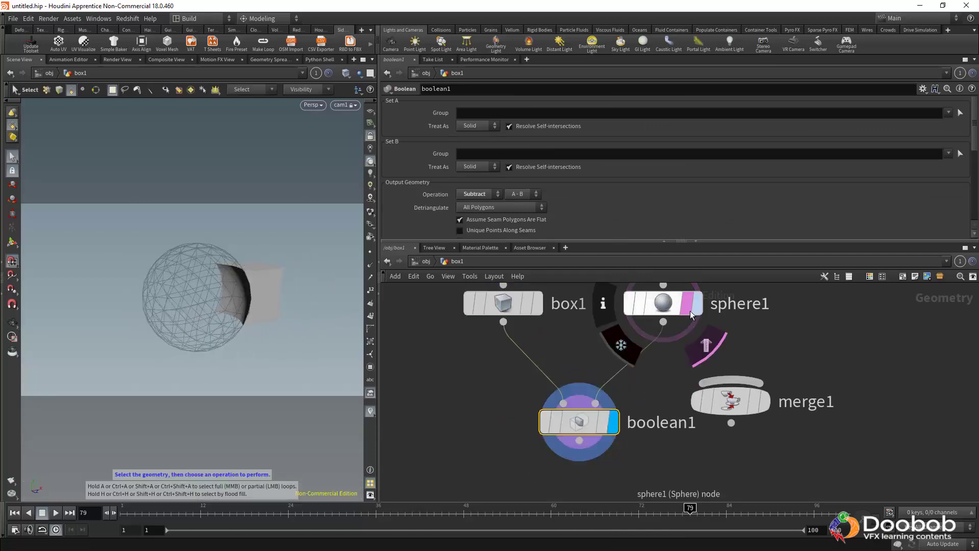
left_click(720, 335)
left_click_drag(738, 404, 818, 410)
middle_click_drag(673, 383, 674, 404)
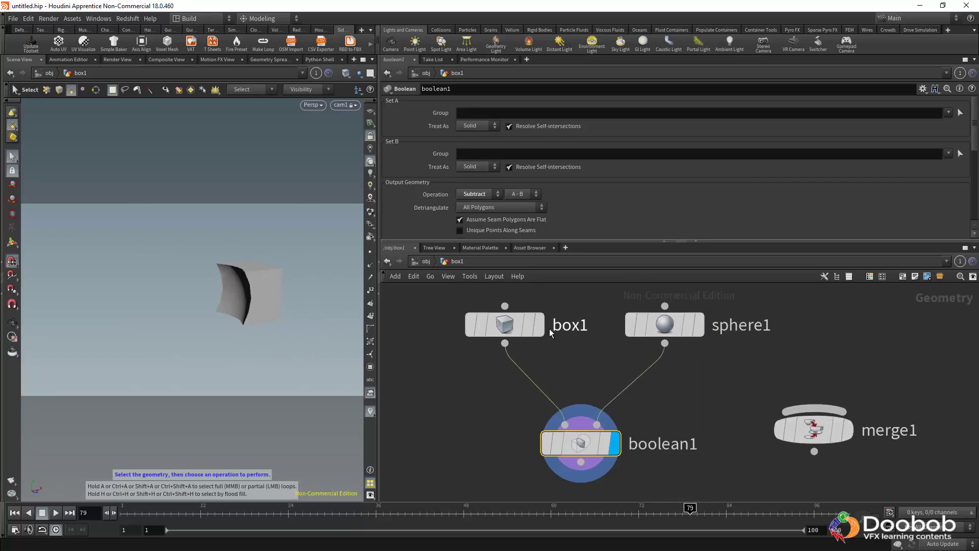
Step: Compare the box, the sphere and the boolean result by switching the display flag between them, ending on the boolean node
left_click(542, 327)
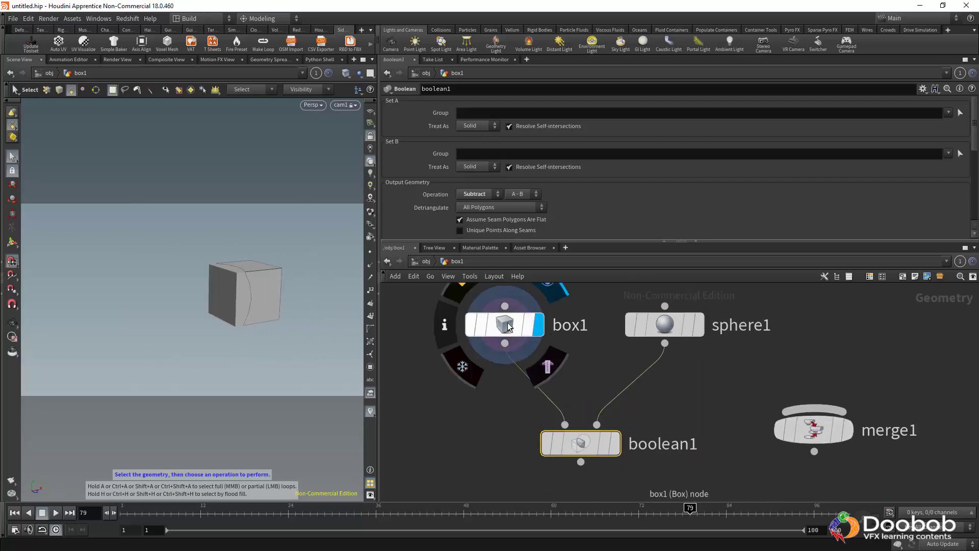
left_click(503, 322)
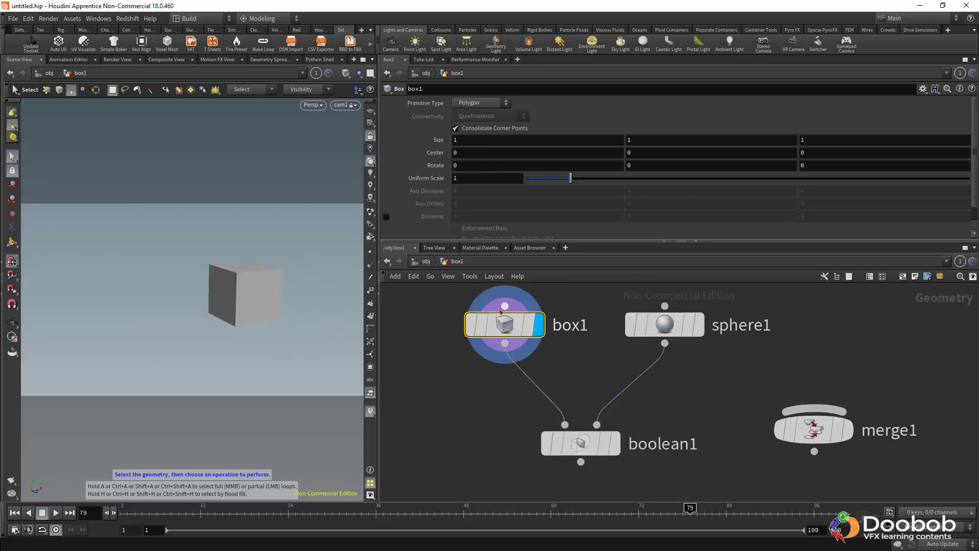
mouse_move(505, 320)
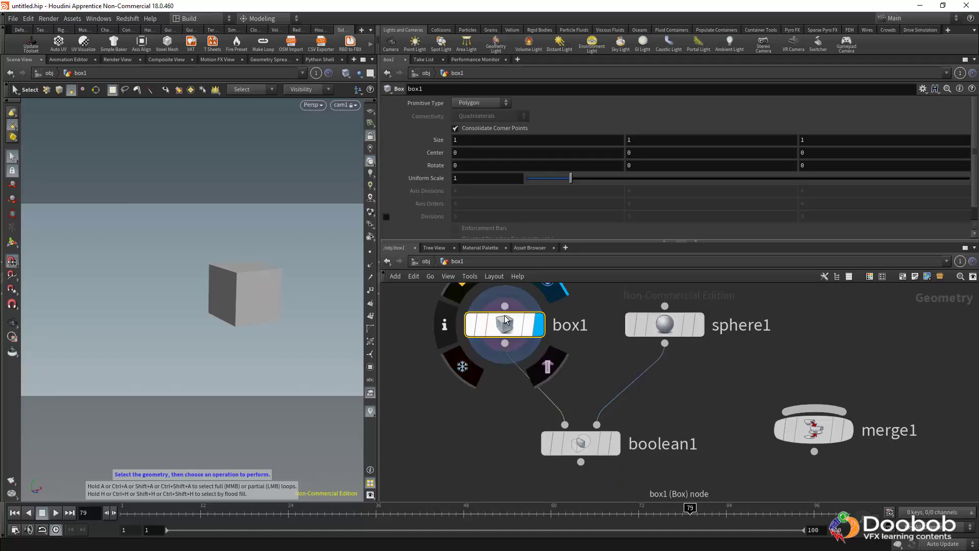
middle_click_drag(490, 385, 478, 399)
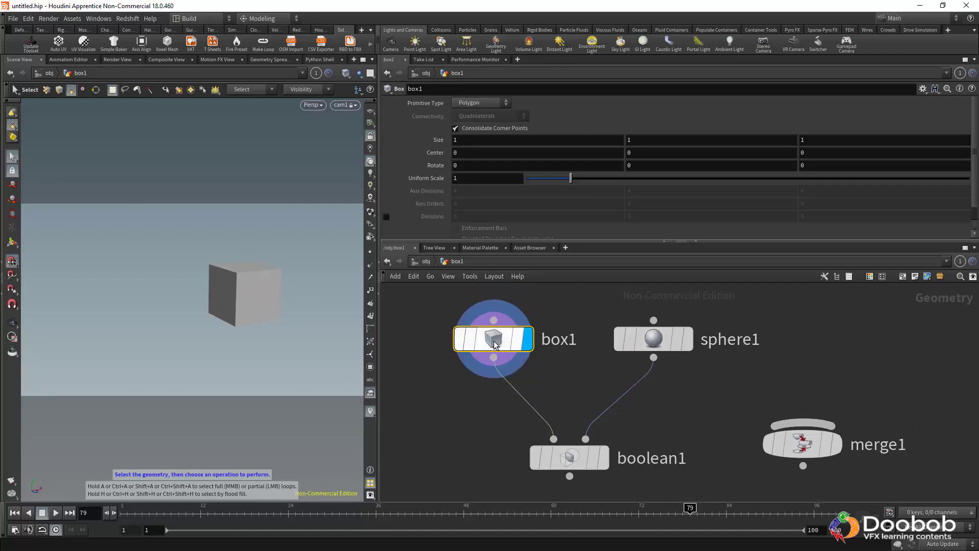
left_click(679, 341)
middle_click_drag(557, 360, 555, 316)
mouse_move(509, 298)
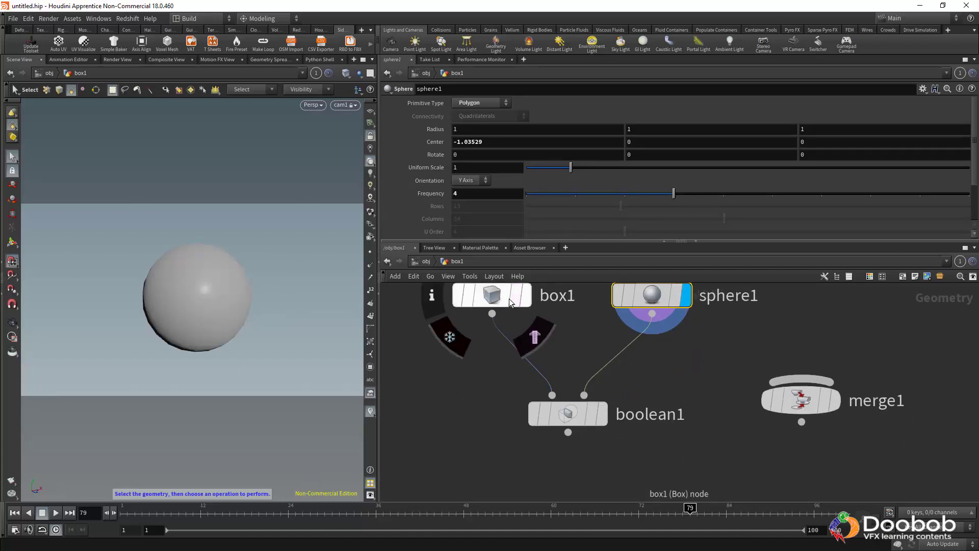
left_click(604, 418)
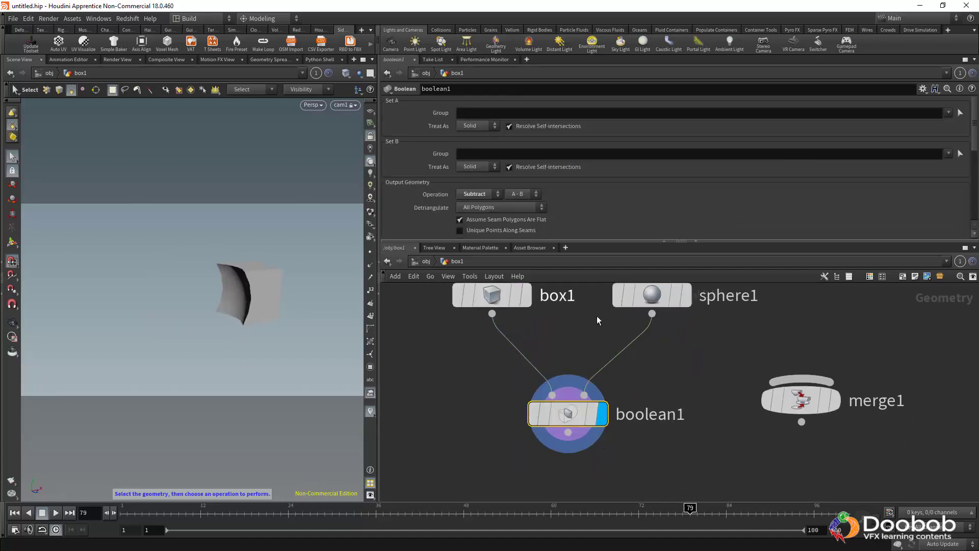
Step: Try several node shapes on the boolean node, including the circle, and undo the last shape changes
scroll(469, 377, "down", 3)
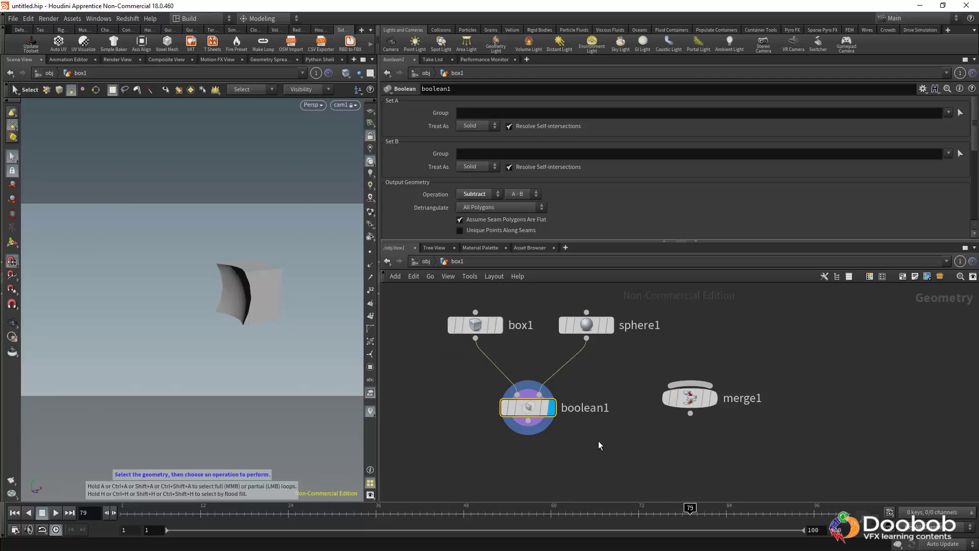
middle_click_drag(705, 461, 668, 444)
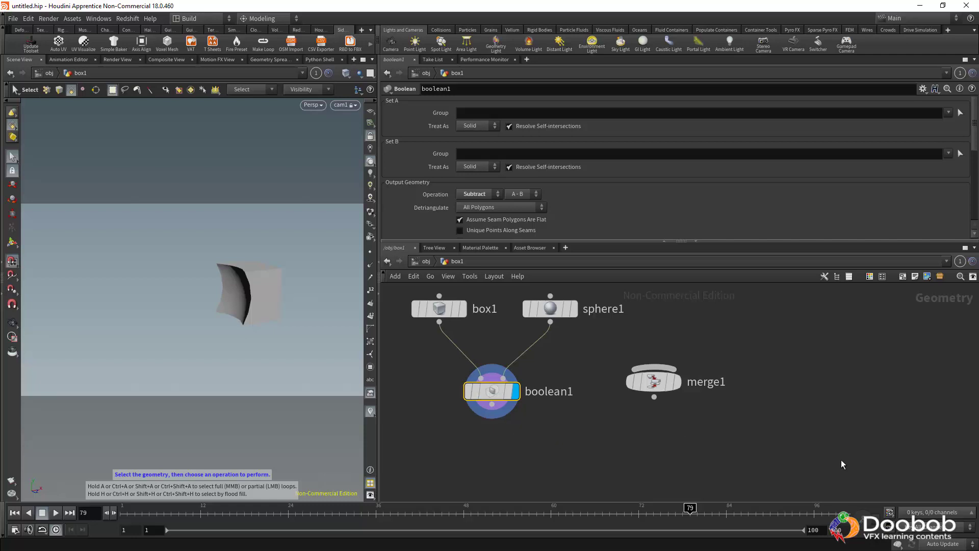
key("z")
mouse_move(497, 396)
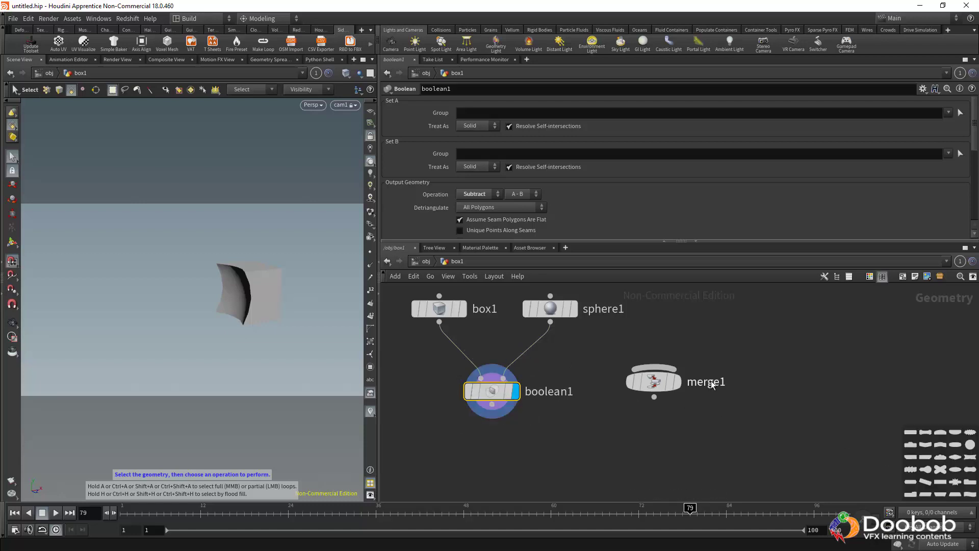
left_click(970, 445)
left_click(940, 445)
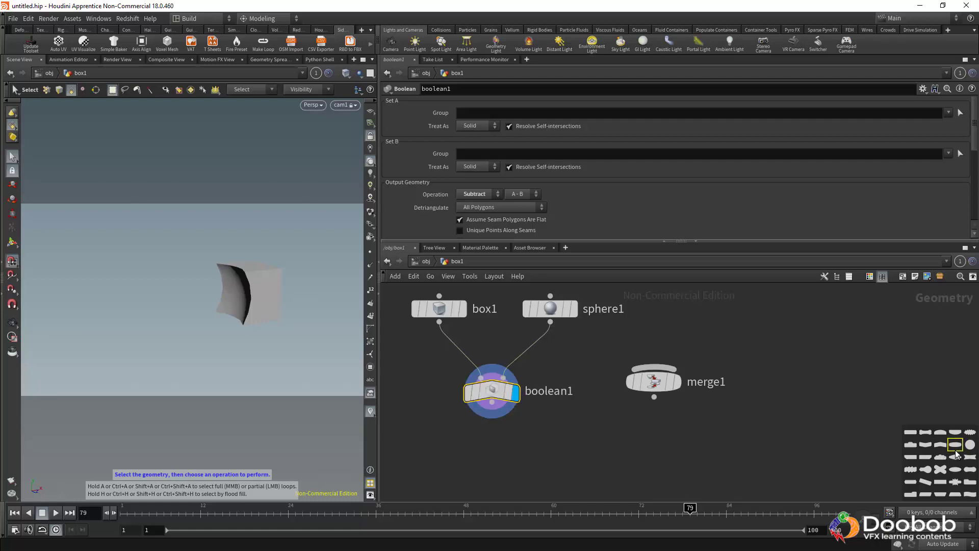
left_click(915, 436)
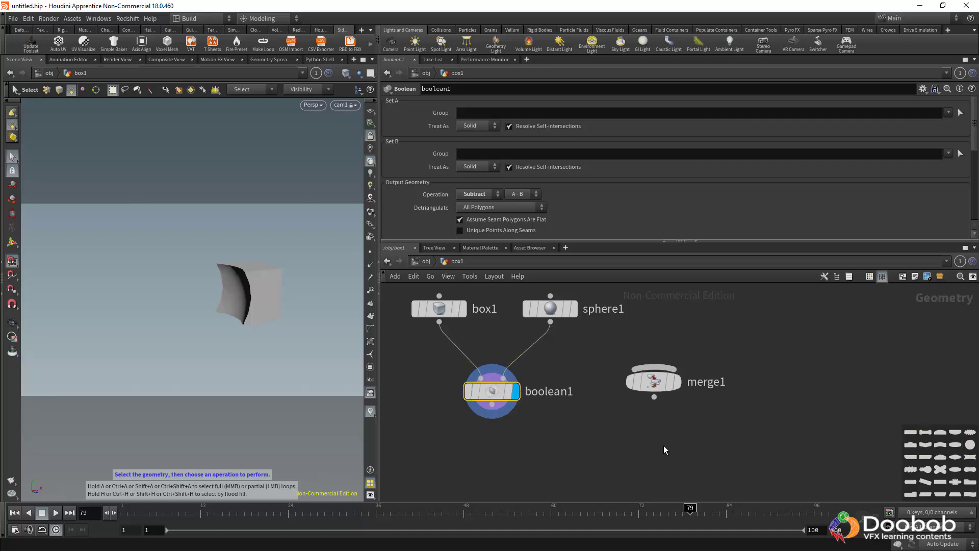
key("ctrl+z")
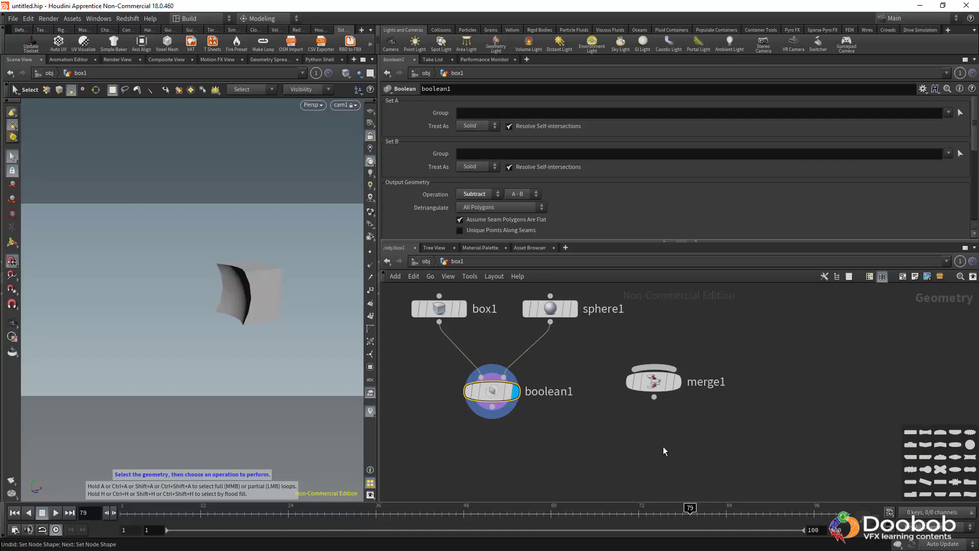
key("ctrl+z")
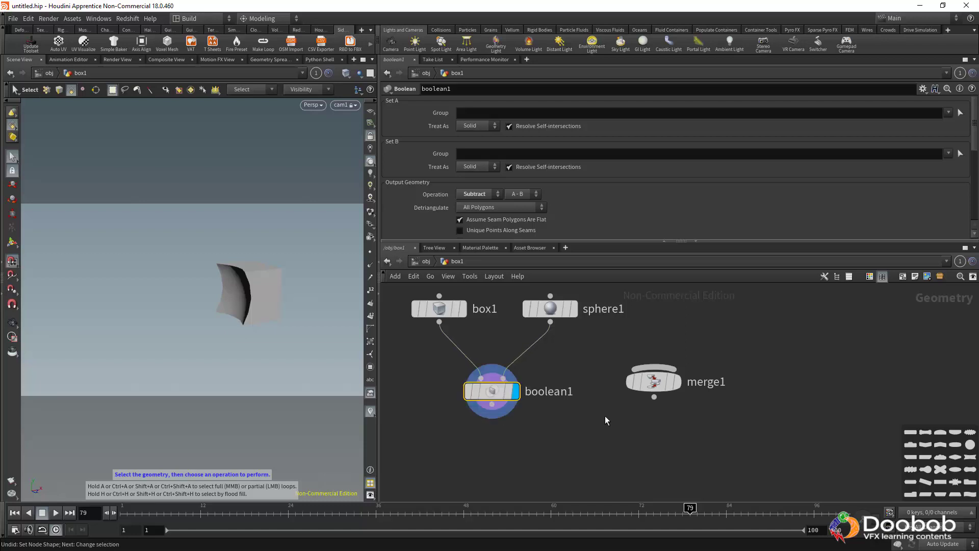
Step: Add a Null node connected below the boolean node and turn on its display flag
left_click(616, 415)
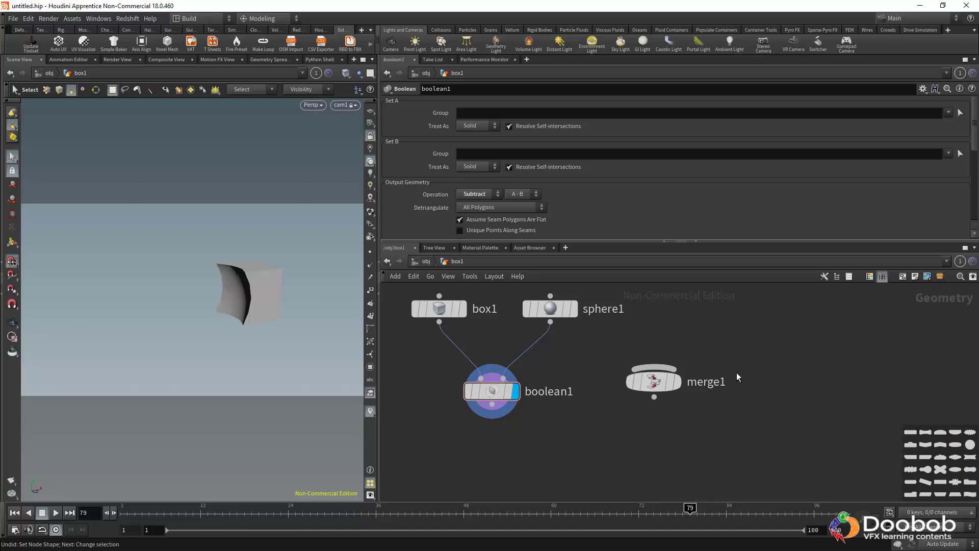
middle_click_drag(607, 443, 651, 423)
key("Tab")
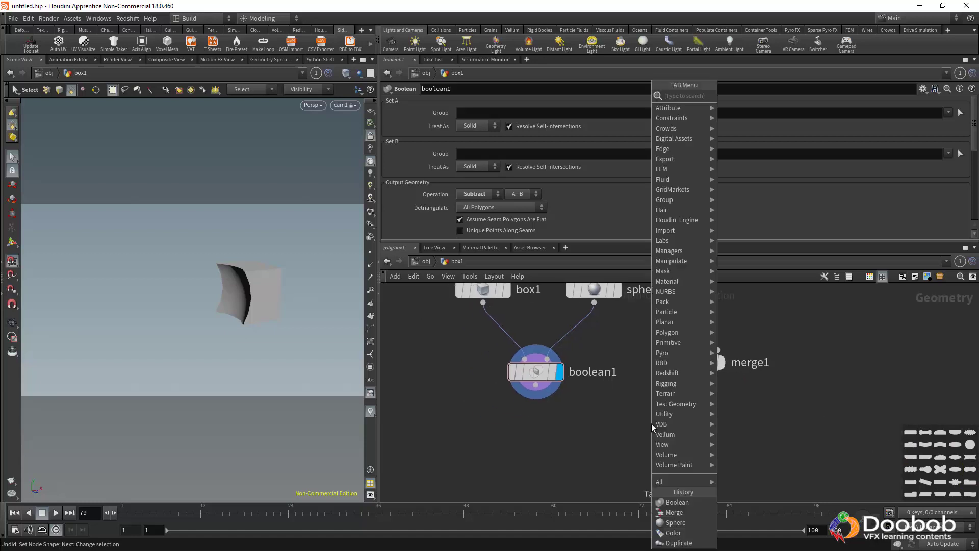
type("nu")
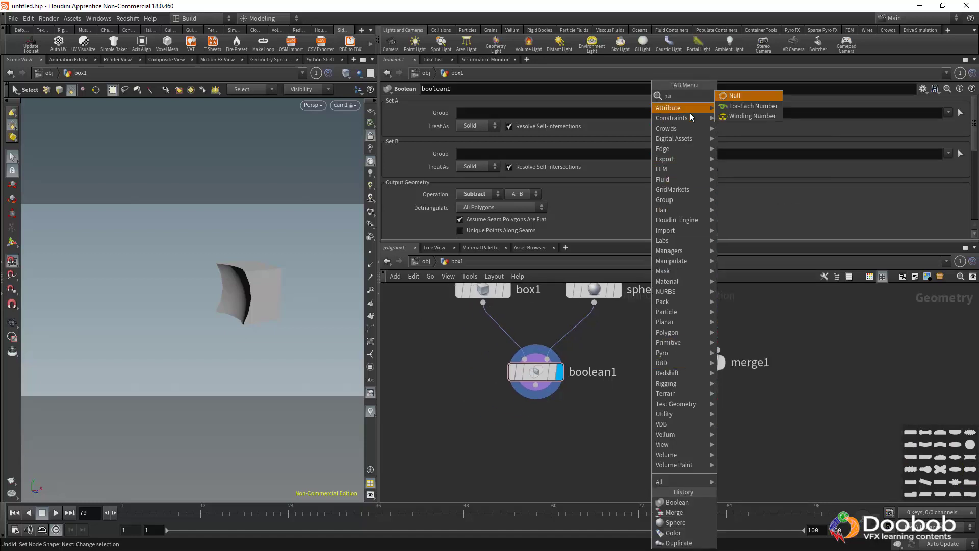
left_click(734, 96)
left_click(541, 460)
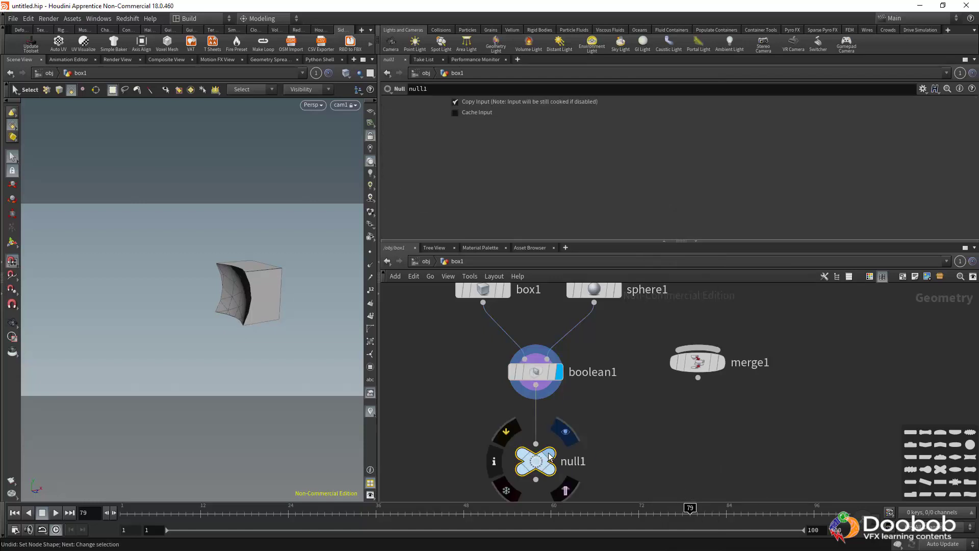
left_click(563, 433)
Step: Rename the null node to OUT and give it the circular node shape
double_click(580, 469)
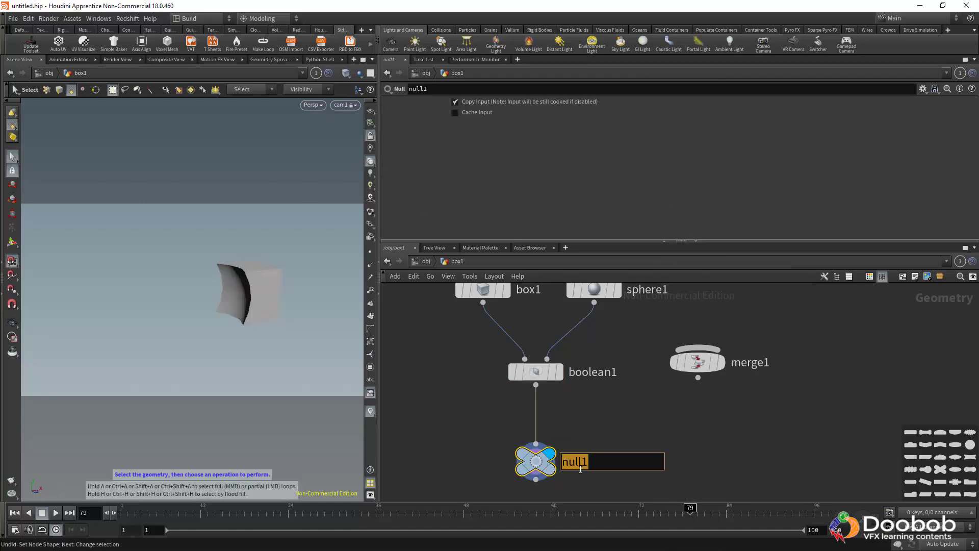
type("OUT")
key("Return")
middle_click_drag(601, 470, 590, 436)
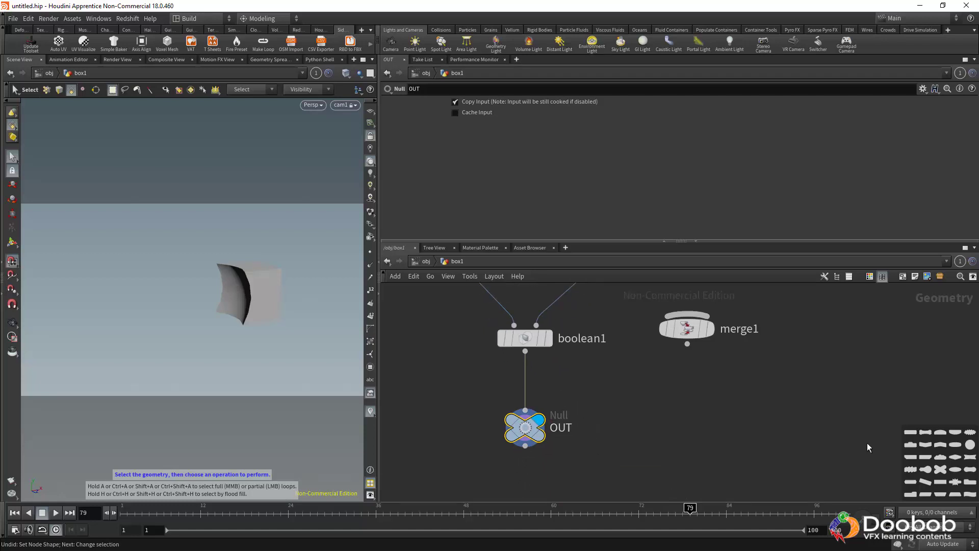
left_click(969, 445)
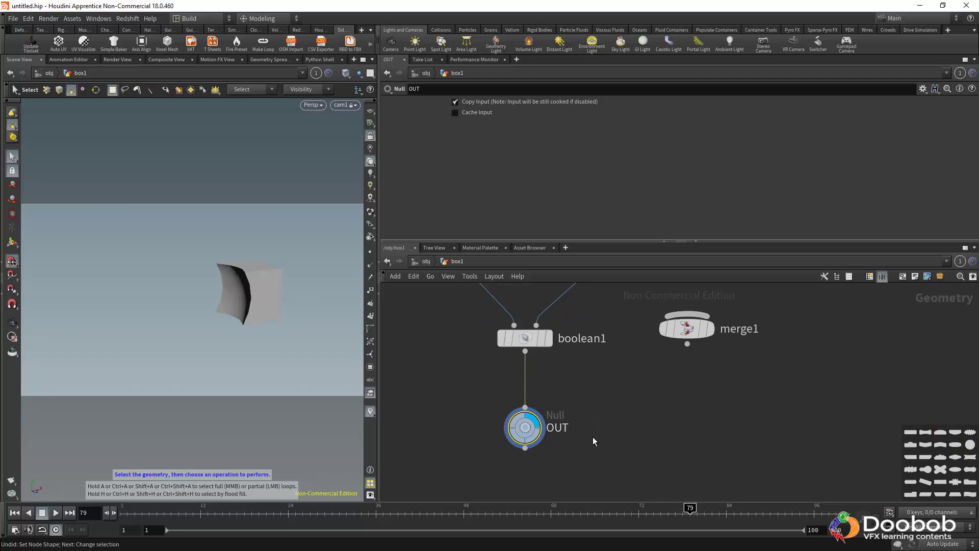
Step: Color the OUT node bright red from the network's color palette
left_click(629, 432)
key("c")
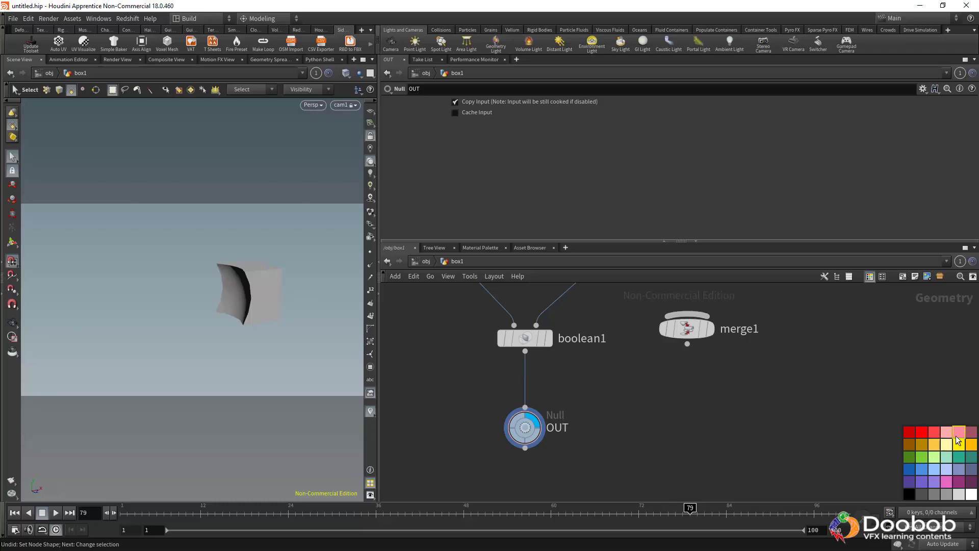
key("c")
key("c")
left_click(523, 428)
left_click(919, 433)
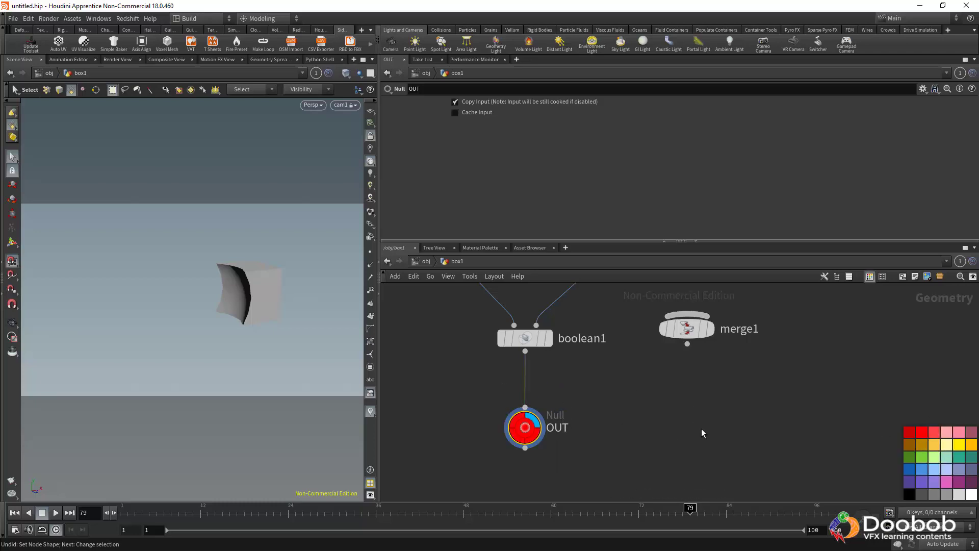
Step: Try a rounded bar shape on the OUT node, restore its circular shape and bring back the color palette
middle_click_drag(701, 430, 713, 403)
key("z")
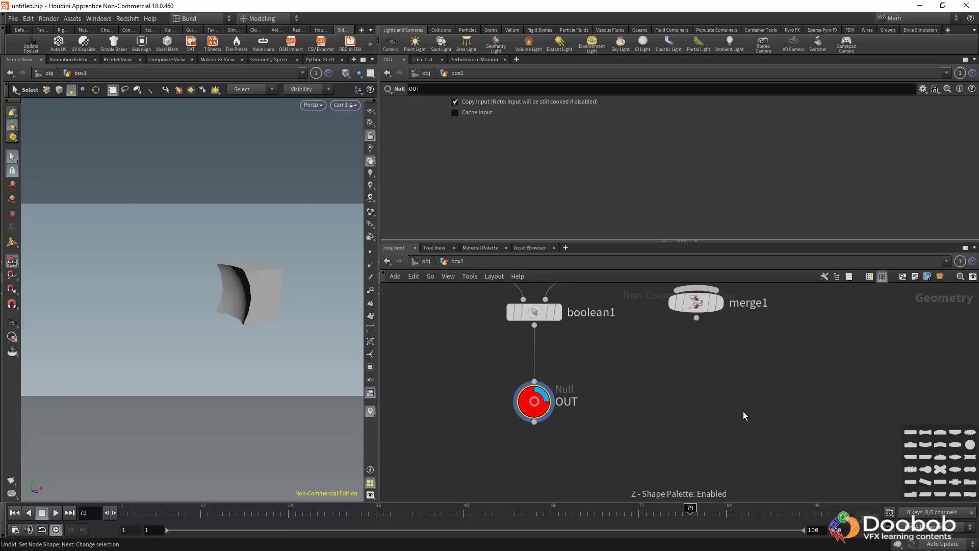
left_click(953, 448)
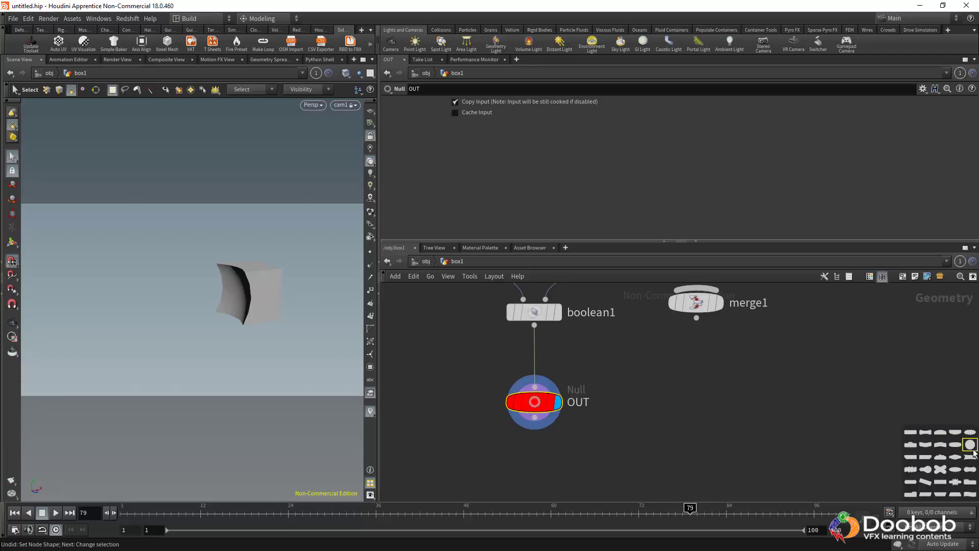
left_click(970, 444)
key("c")
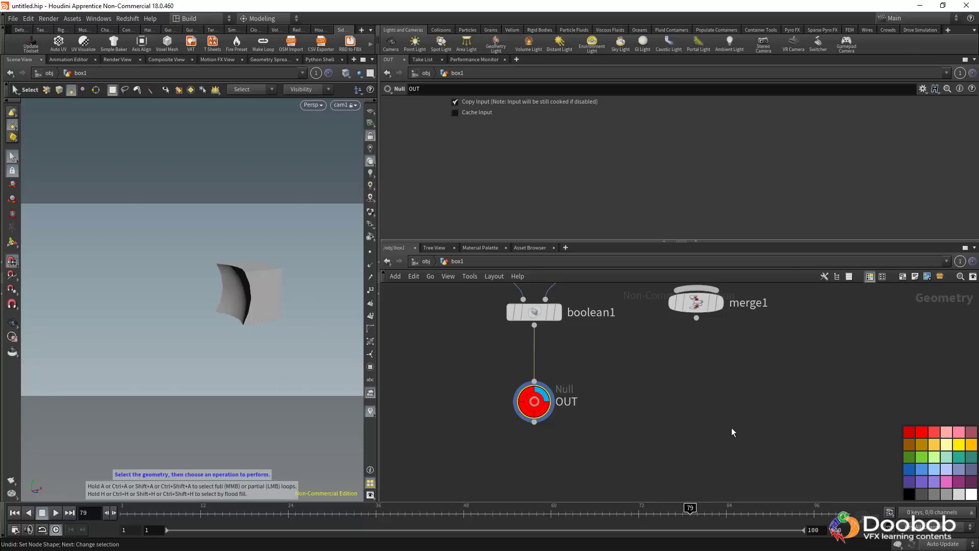
Step: Move the merge node slightly farther aside and go up to the object-level network containing the box geometry
middle_click_drag(668, 402, 646, 463)
scroll(645, 463, "down", 2)
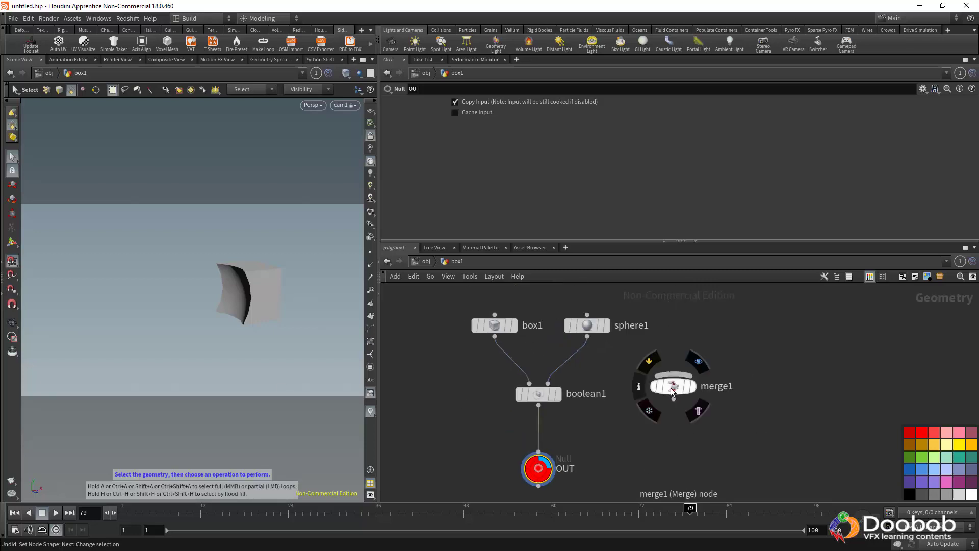
left_click_drag(671, 387, 692, 397)
left_click(430, 261)
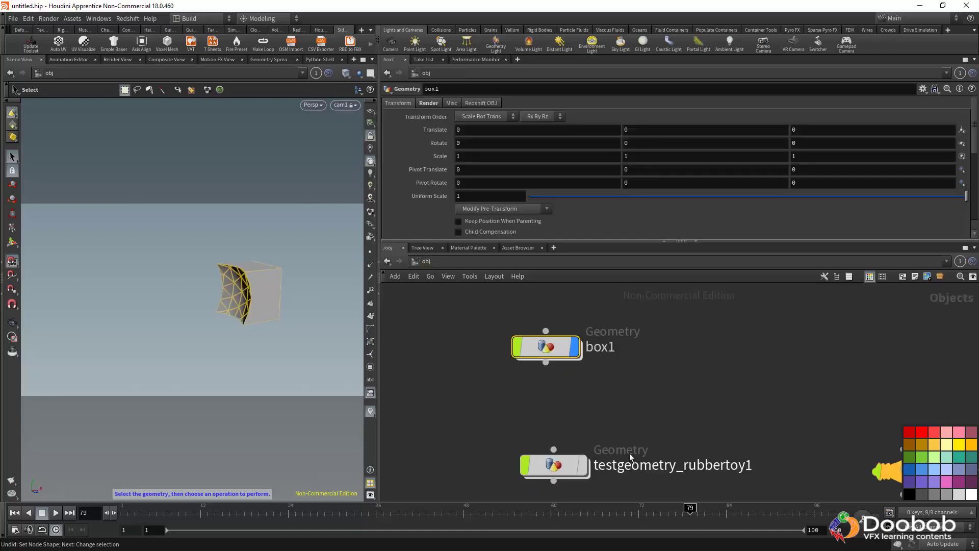
mouse_move(557, 349)
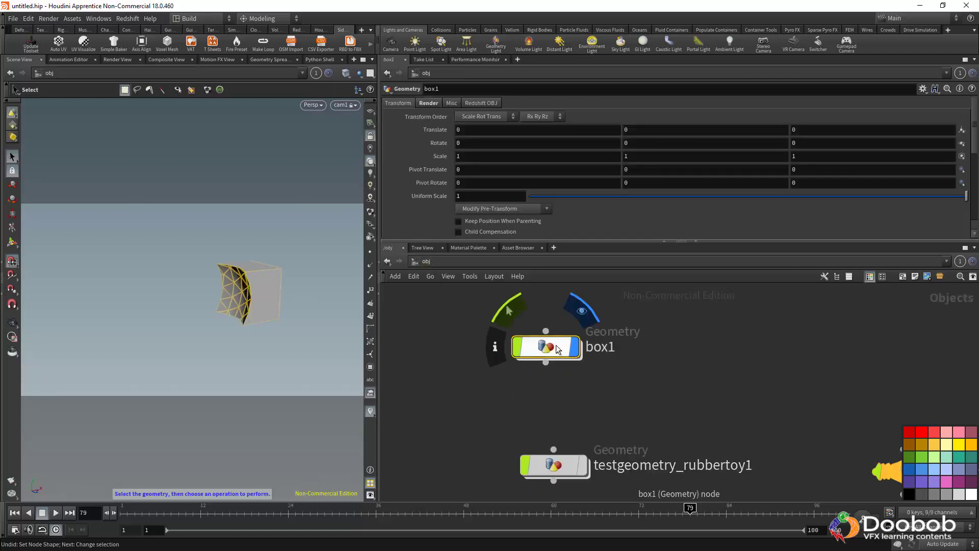
Step: Rename the box1 geometry object to FX and color its node bright red from the network's color palette
double_click(604, 347)
left_click_drag(625, 349, 566, 340)
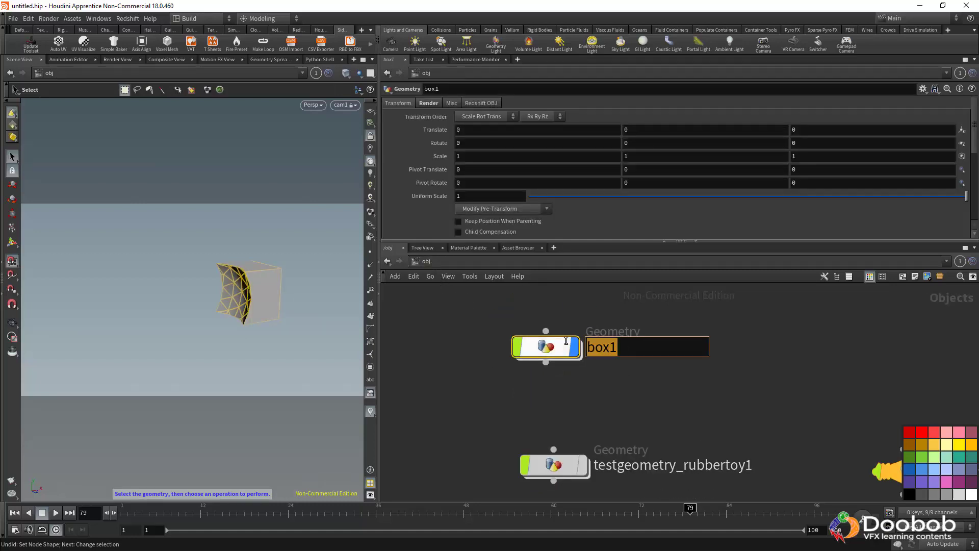
type("FX")
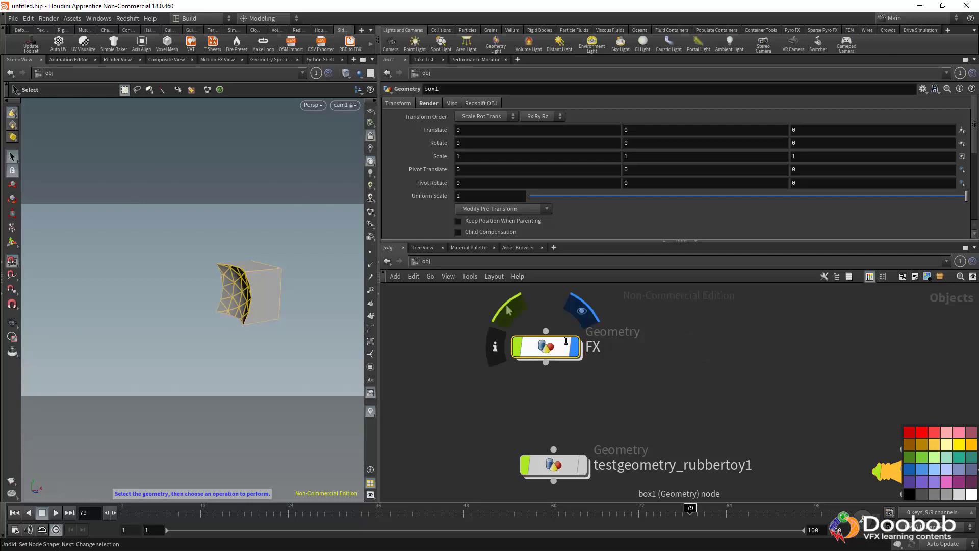
key("Return")
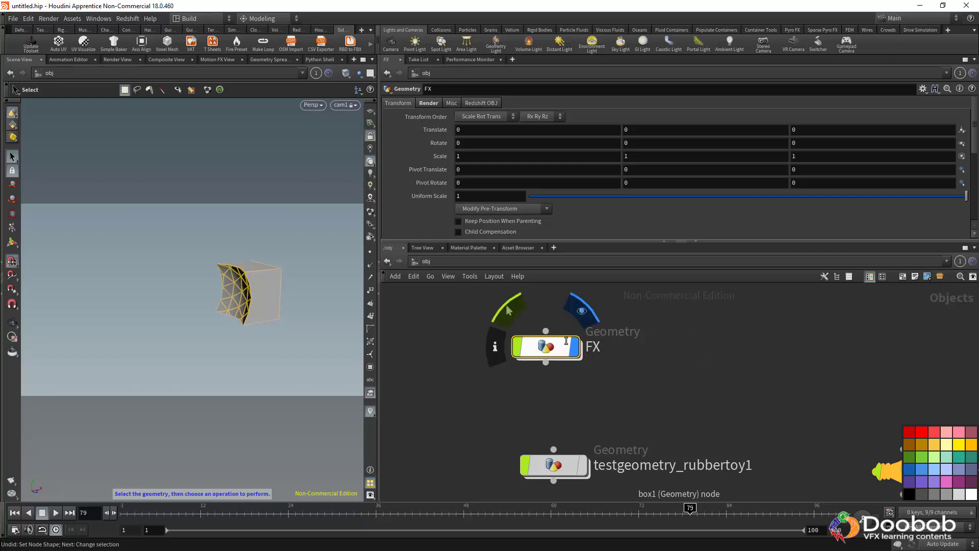
left_click(922, 432)
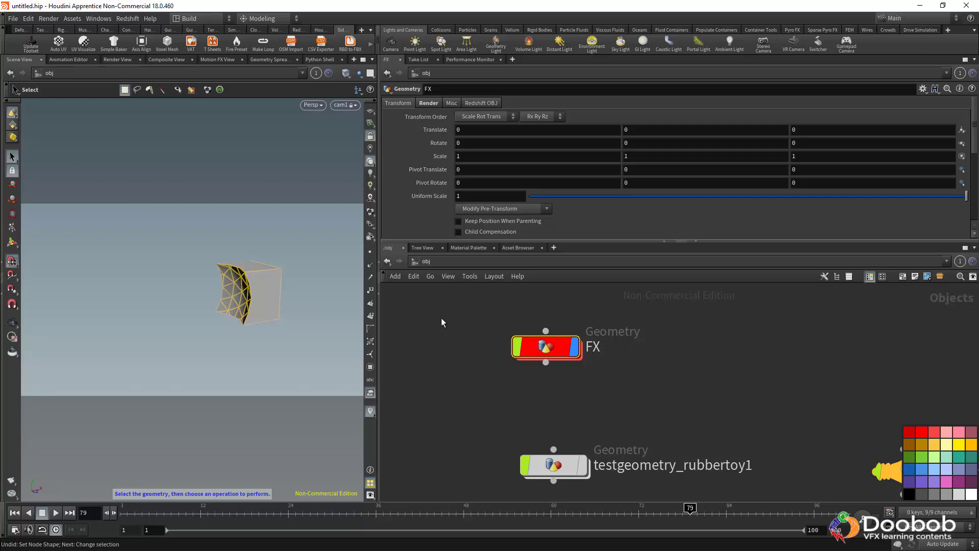
Step: Go inside the FX geometry and collapse the boolean1 and OUT nodes together into a subnetwork
middle_click_drag(488, 376, 460, 387)
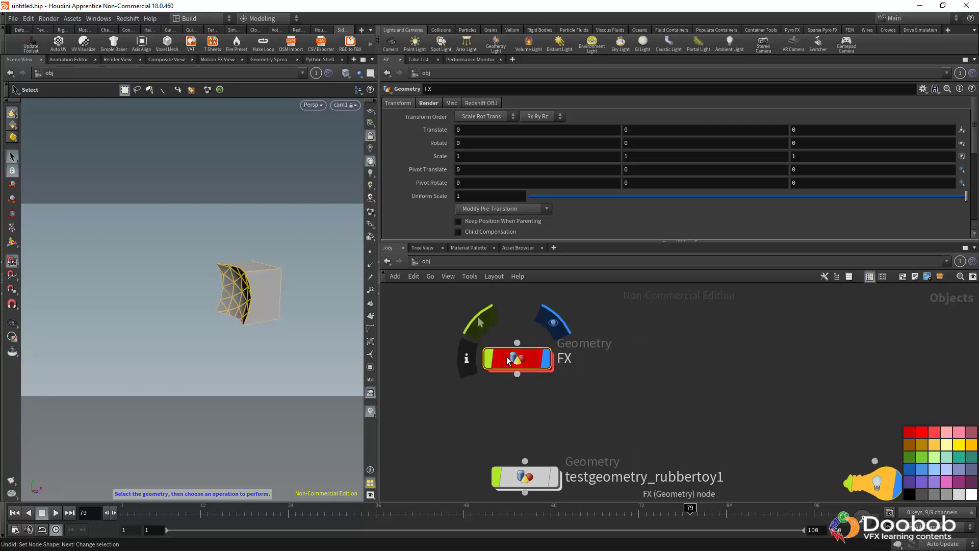
double_click(508, 359)
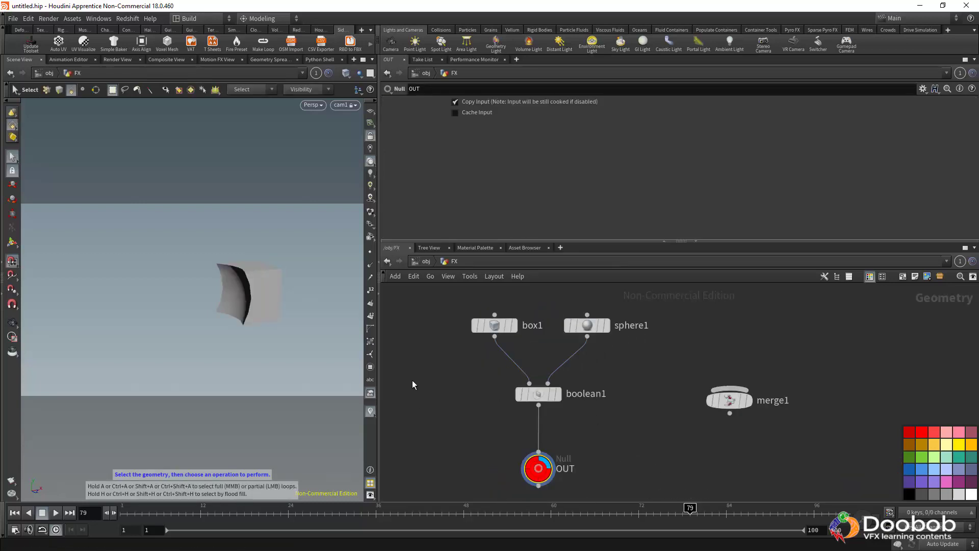
scroll(599, 443, "down", 2)
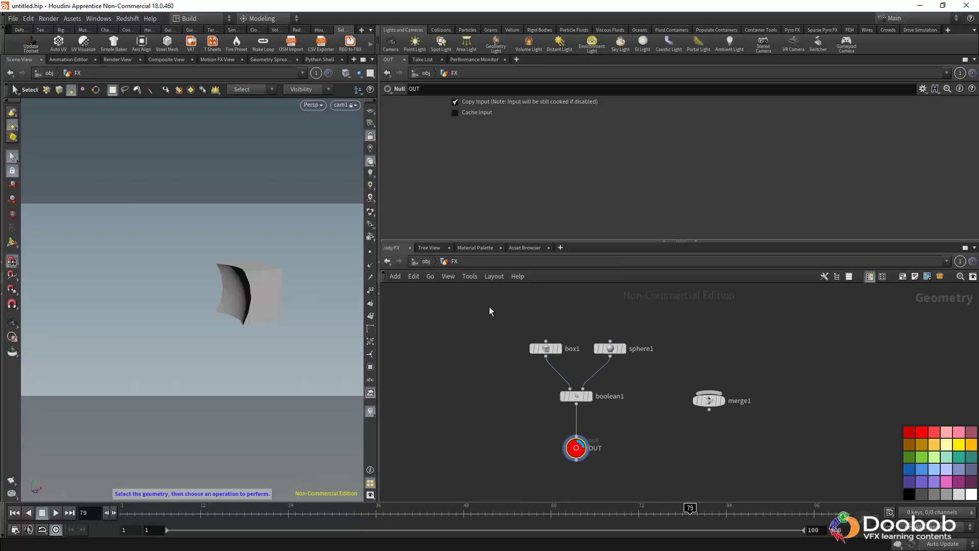
left_click_drag(513, 375, 640, 478)
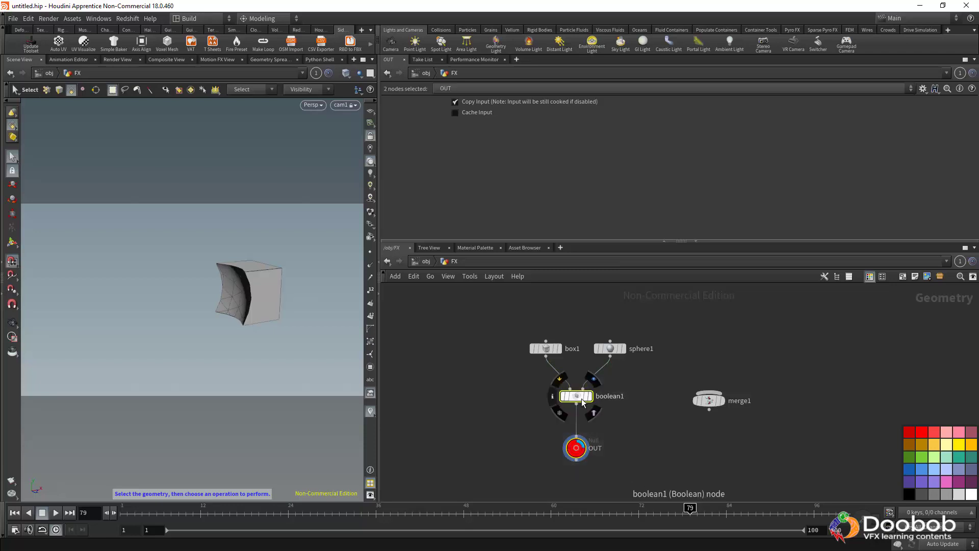
left_click(940, 277)
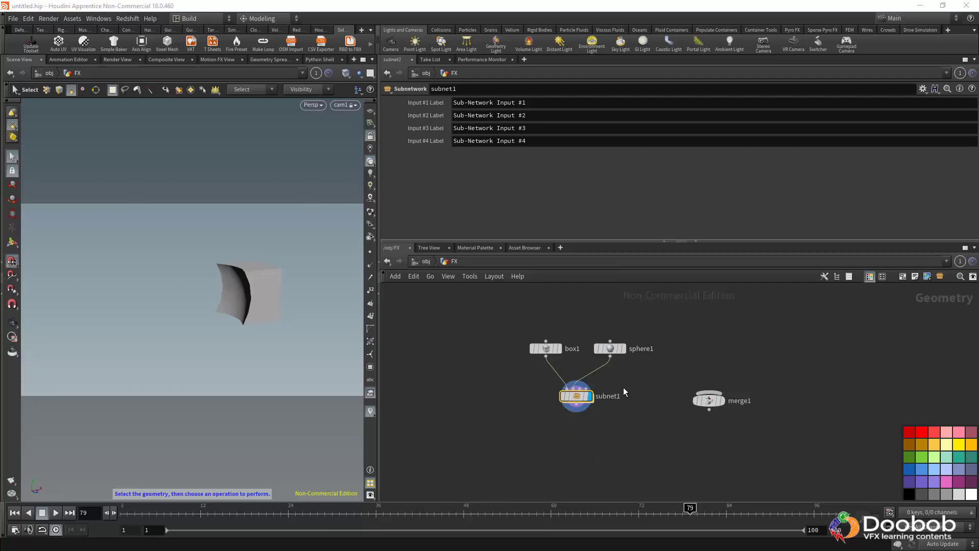
Step: Inside subnet1, spread the first two sub-network inputs apart above boolean1, and return to the FX network
mouse_move(577, 396)
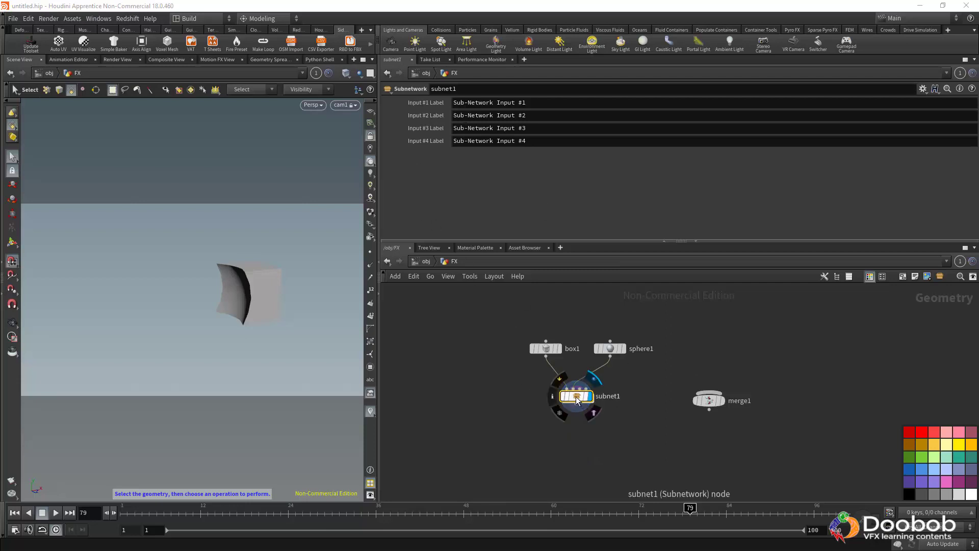
scroll(576, 397, "up", 2)
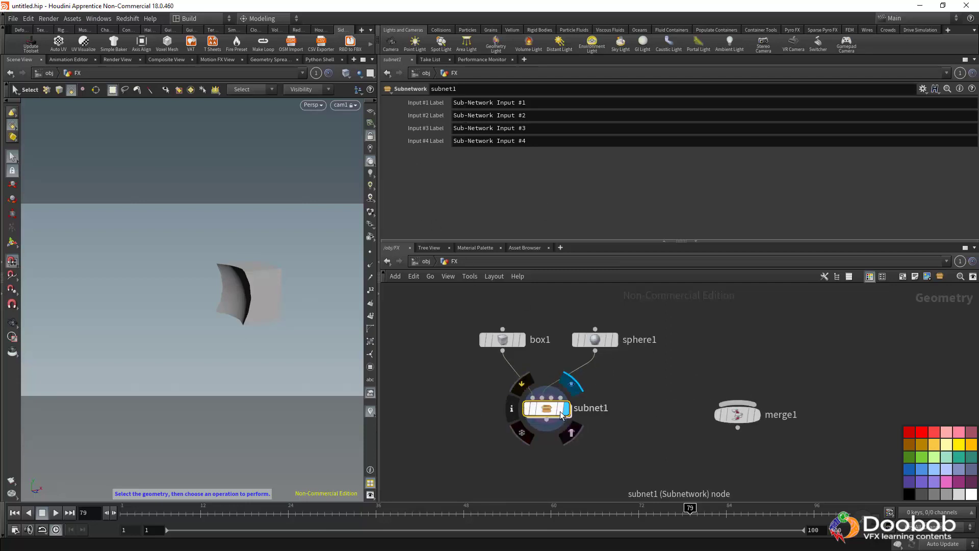
double_click(544, 408)
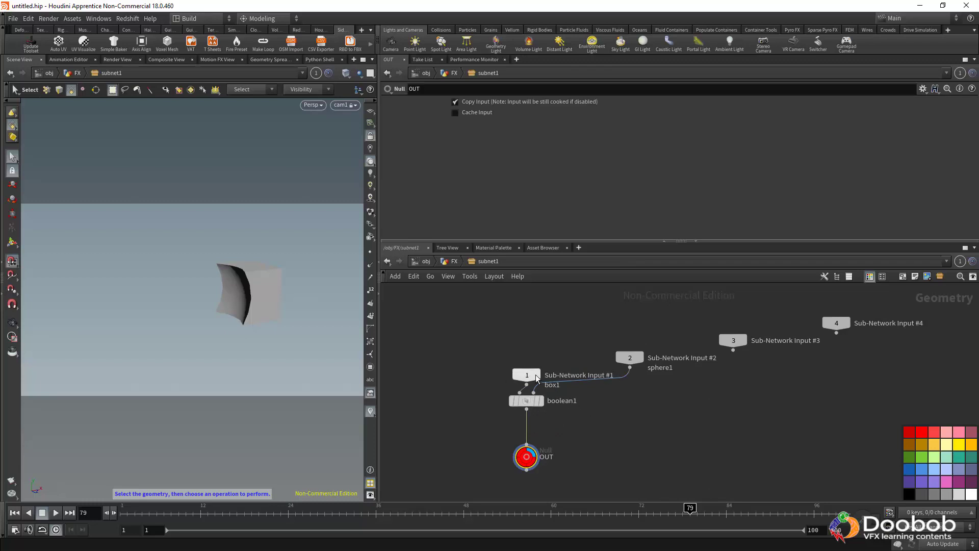
left_click_drag(527, 375, 481, 346)
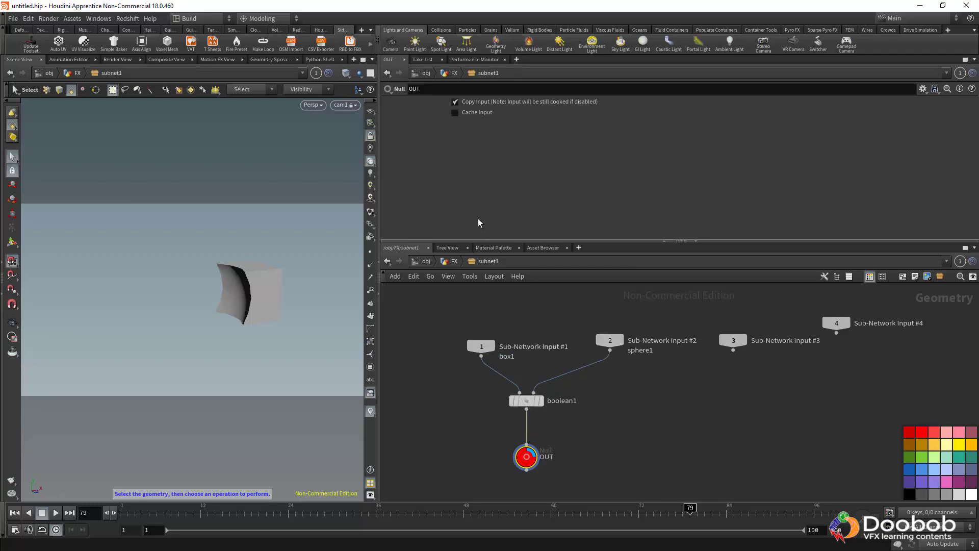
left_click(454, 261)
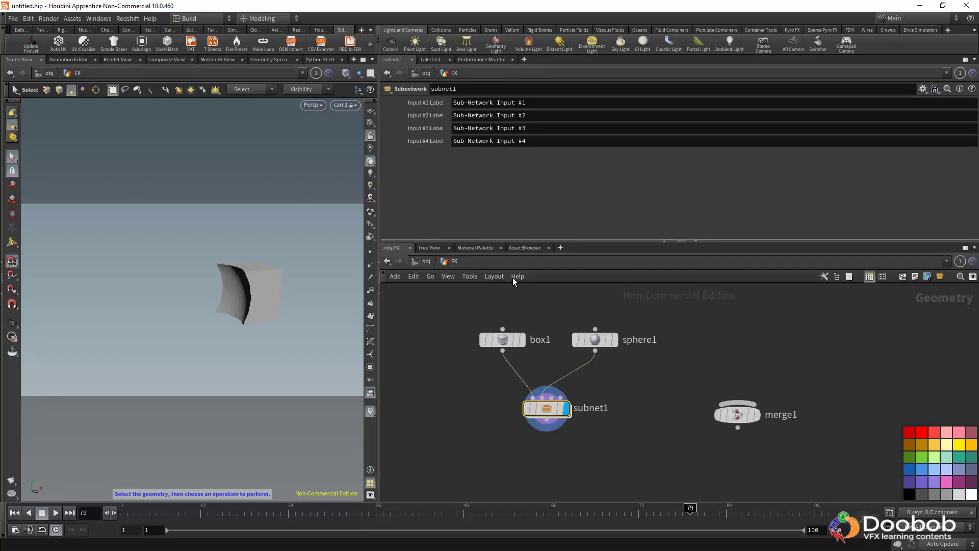
Step: Rename the subnet1 node as boolean_Tool
double_click(596, 413)
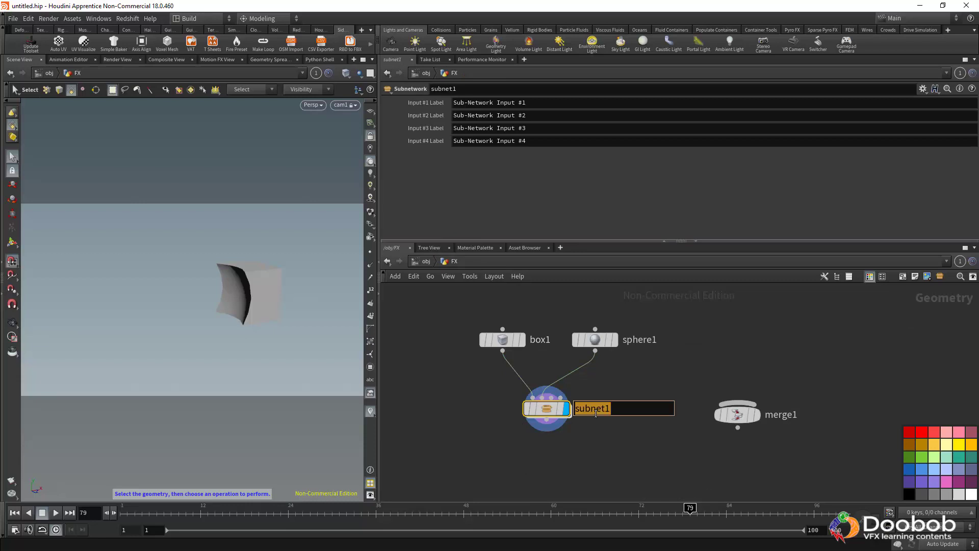
type("boolean_Tool")
key("Return")
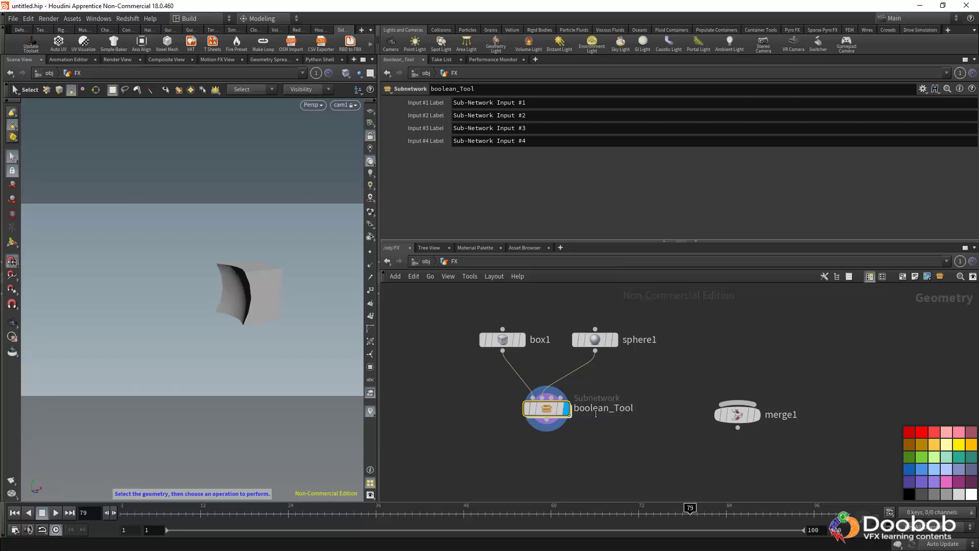
Step: Spread the box1 and sphere1 nodes farther apart above boolean_Tool
middle_click_drag(621, 380, 646, 414)
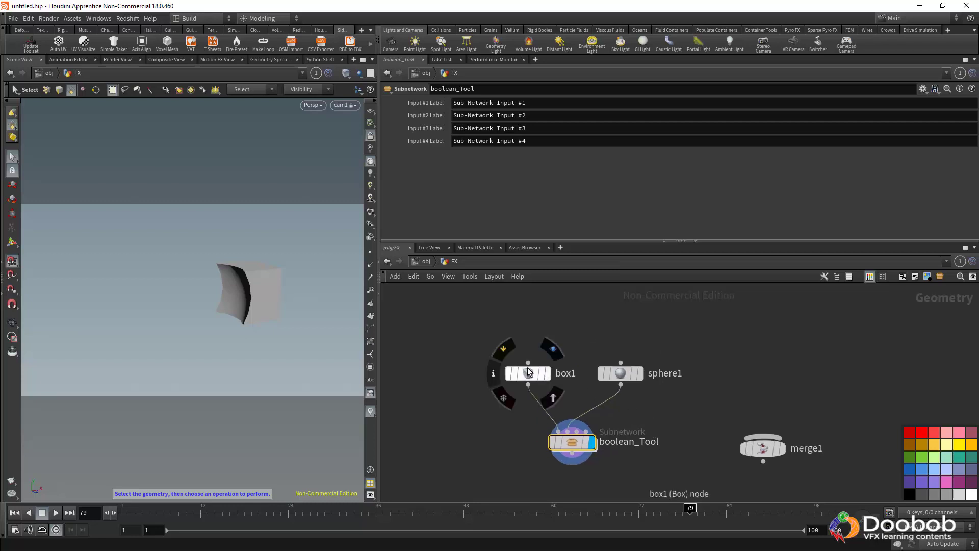
left_click_drag(532, 375, 488, 375)
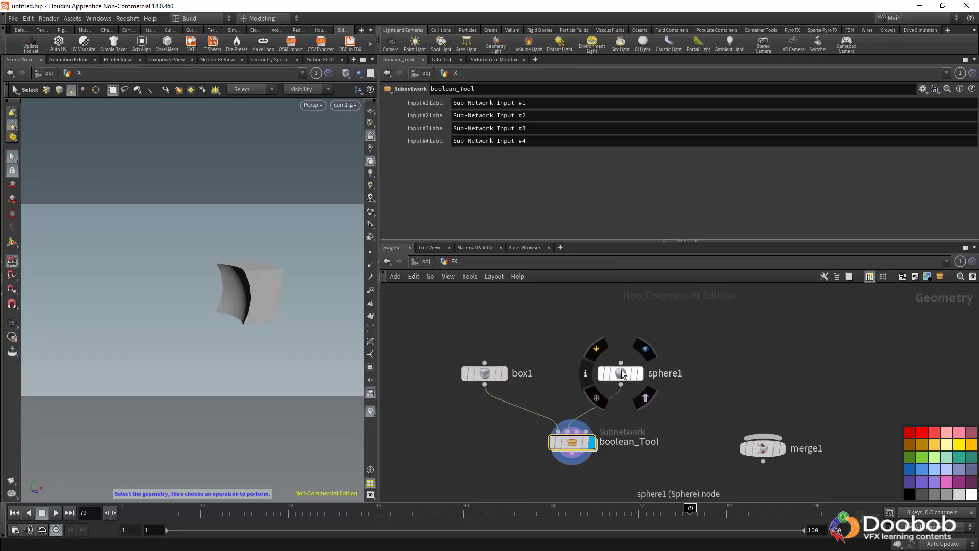
left_click_drag(622, 370, 629, 354)
Step: Add a Platonic Solids node above box1 in the FX network
middle_click_drag(544, 337, 546, 338)
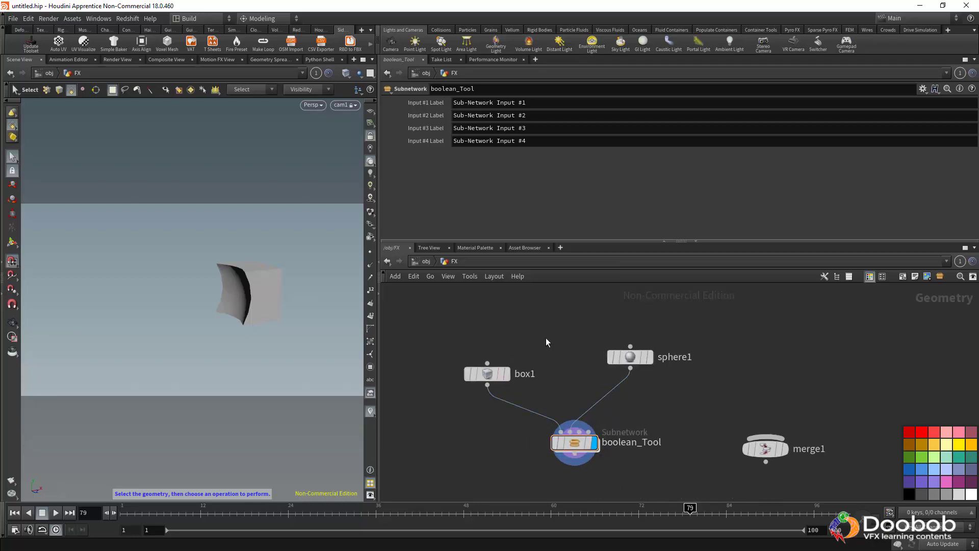
key("Tab")
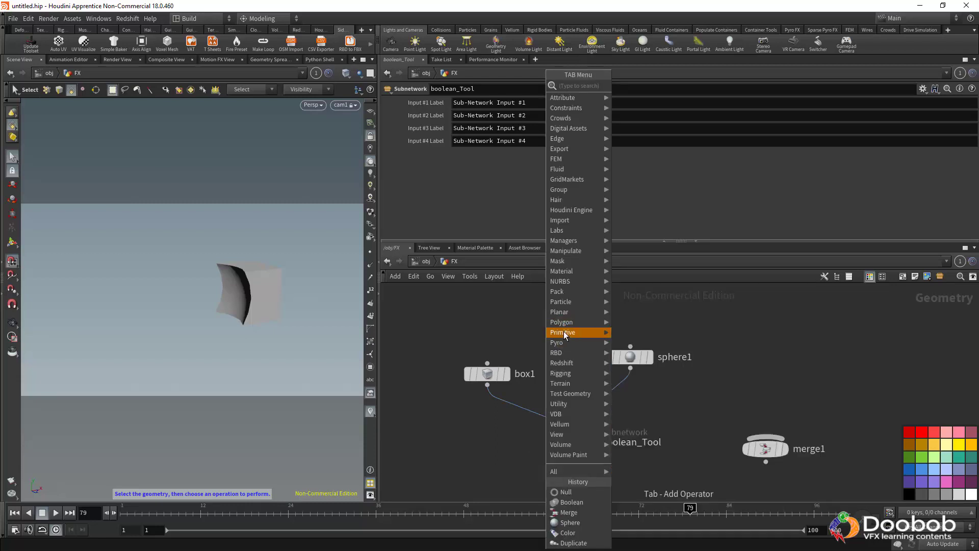
mouse_move(564, 332)
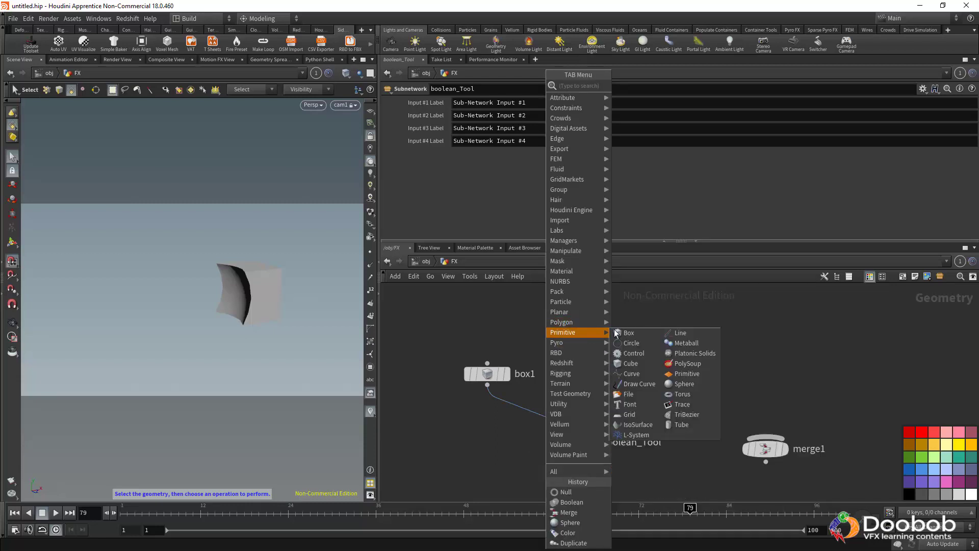
left_click(690, 357)
left_click(510, 332)
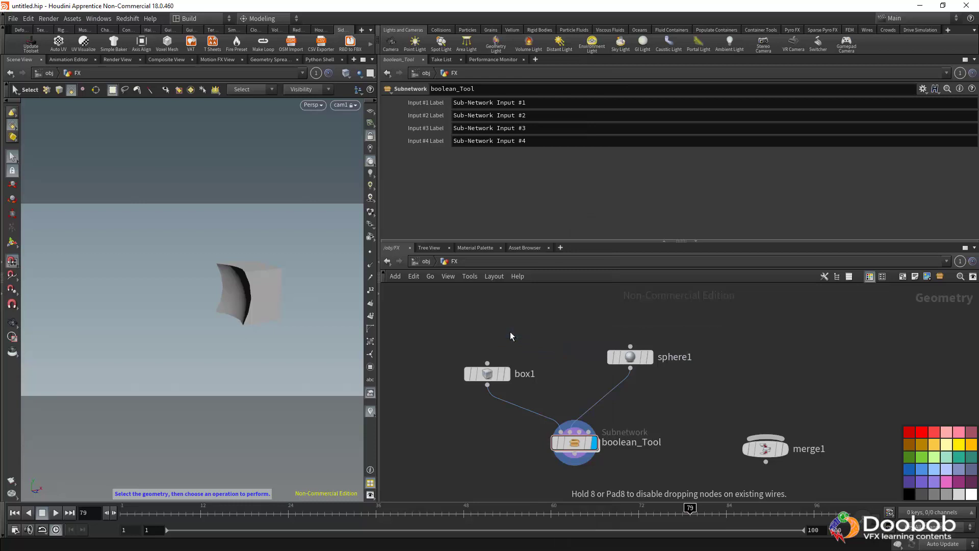
Step: Move box1 aside, wire platonic1 into the first input of boolean_Tool in its place, and inspect the cut shape
left_click_drag(487, 373, 442, 368)
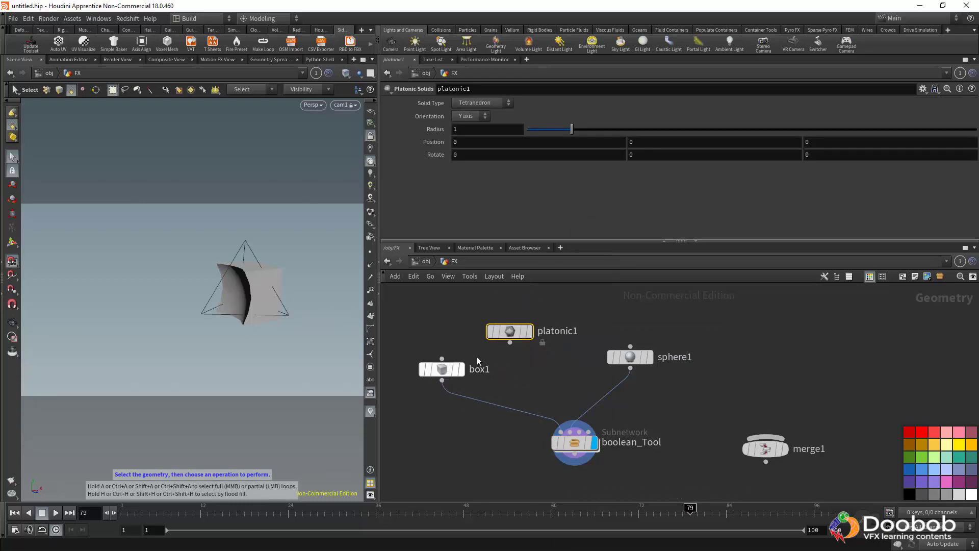
left_click_drag(477, 401, 510, 342)
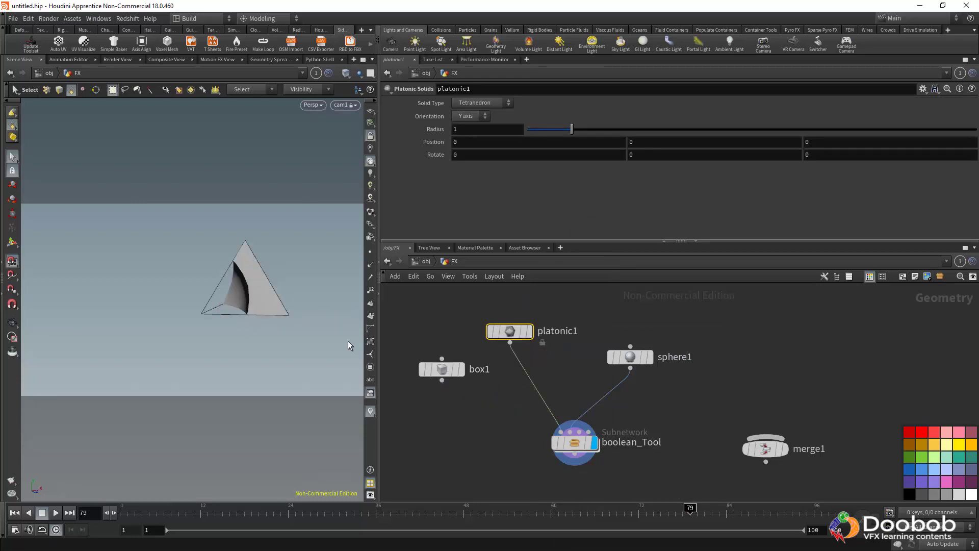
key("Escape")
left_click_drag(321, 278, 233, 292)
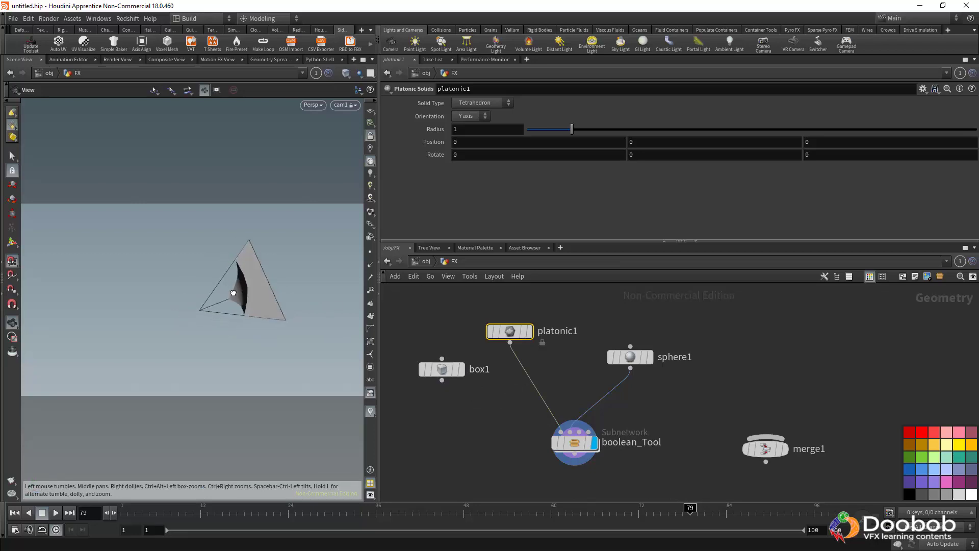
Step: Restore box1 as the first input of boolean_Tool in place of platonic1
left_click_drag(524, 372, 496, 377)
mouse_move(443, 371)
mouse_move(578, 444)
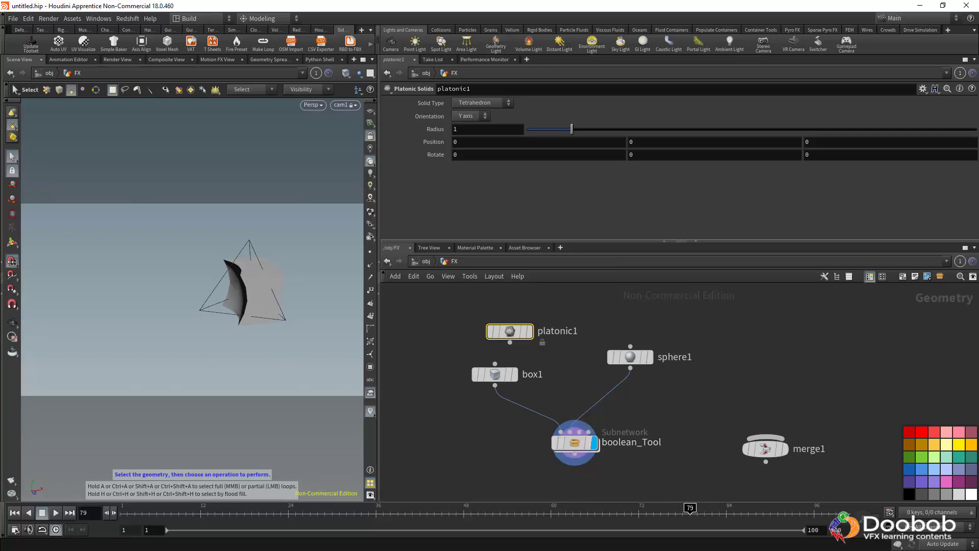
left_click(636, 426)
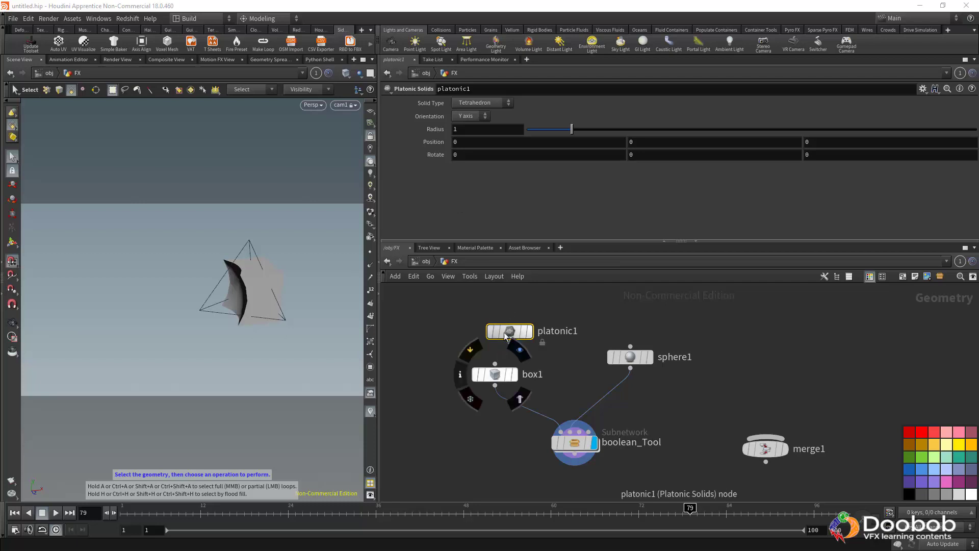
Step: Move platonic1 beyond sphere1 and box1 farther out from boolean_Tool, and display box1 on its own in the viewport
left_click_drag(505, 336, 768, 362)
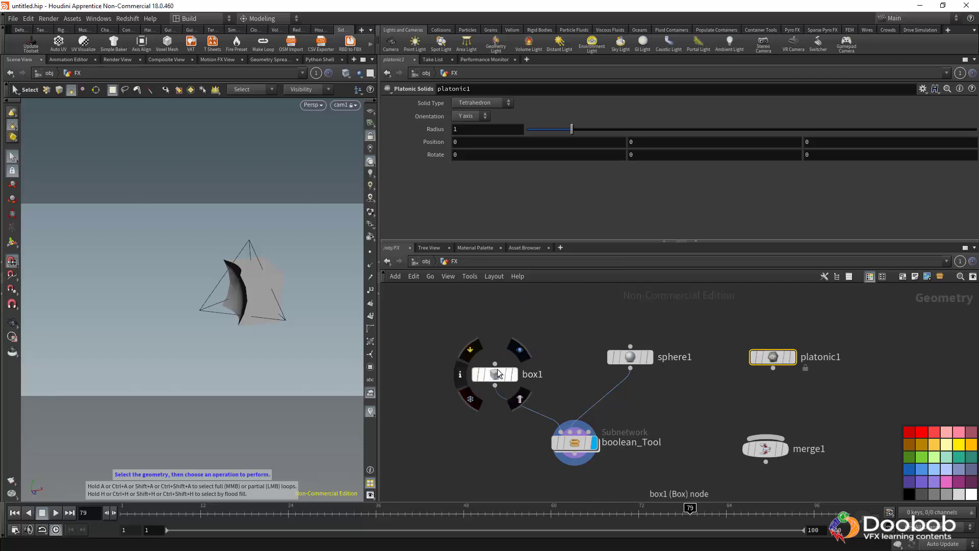
left_click_drag(497, 373, 442, 334)
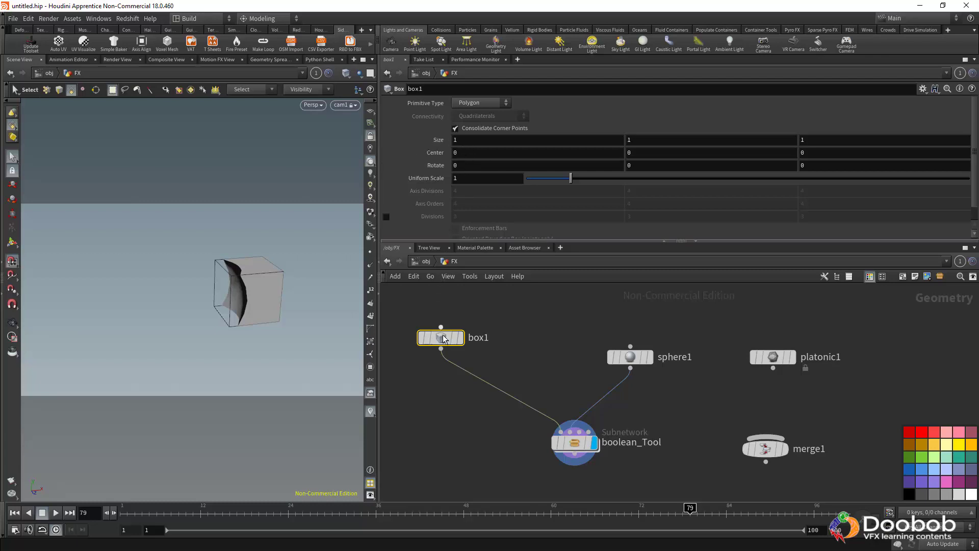
key("r")
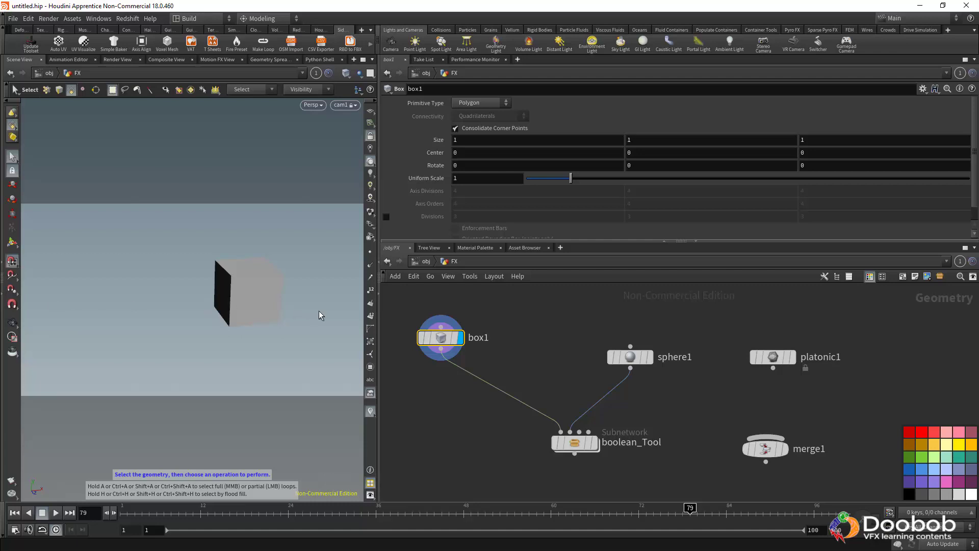
left_click_drag(269, 287, 238, 281, "alt")
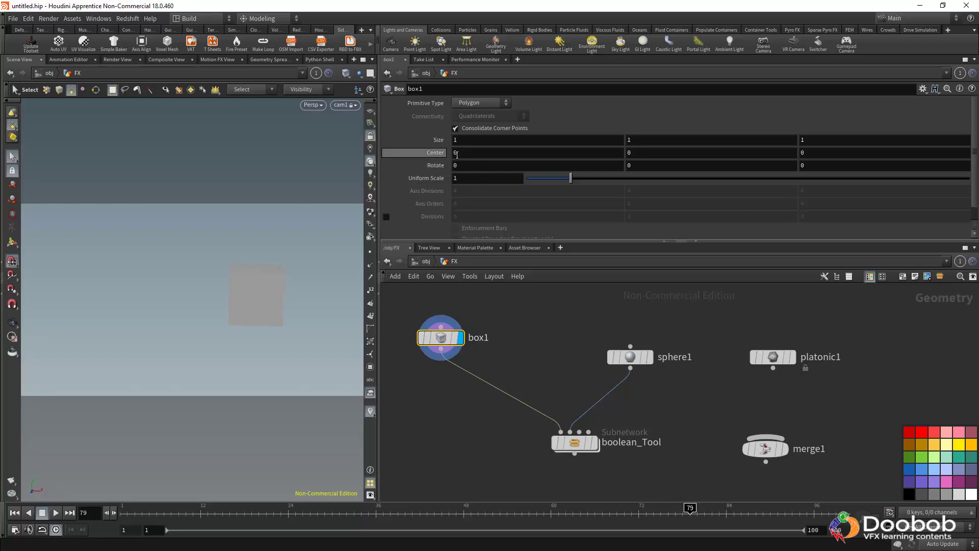
Step: Try shifting box1's X center to -0.09, look through its keyframe options, and reset the value to 0
mouse_move(487, 151)
middle_mouse_down()
mouse_move(469, 155)
mouse_move(646, 158)
mouse_move(367, 161)
mouse_move(480, 155)
middle_mouse_up()
left_click(488, 150)
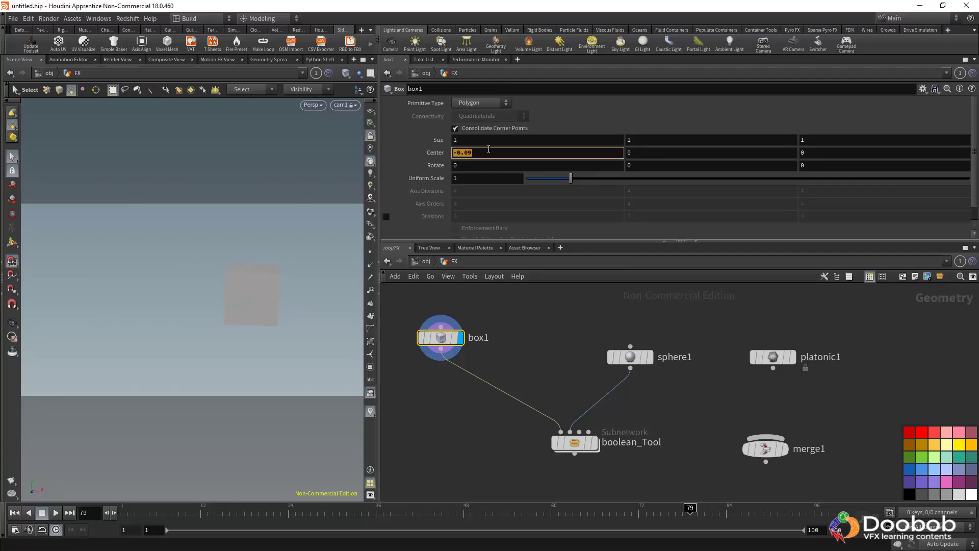
right_click(495, 153)
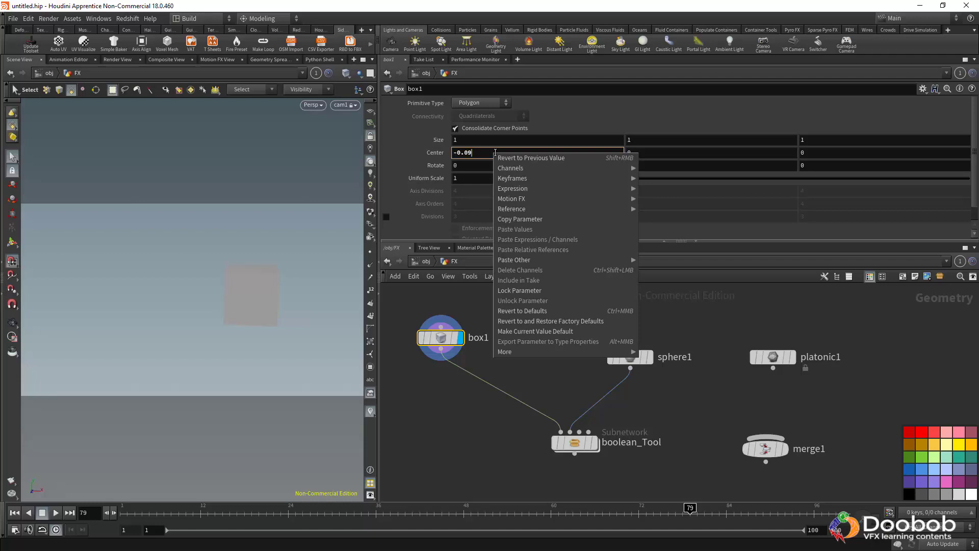
mouse_move(633, 174)
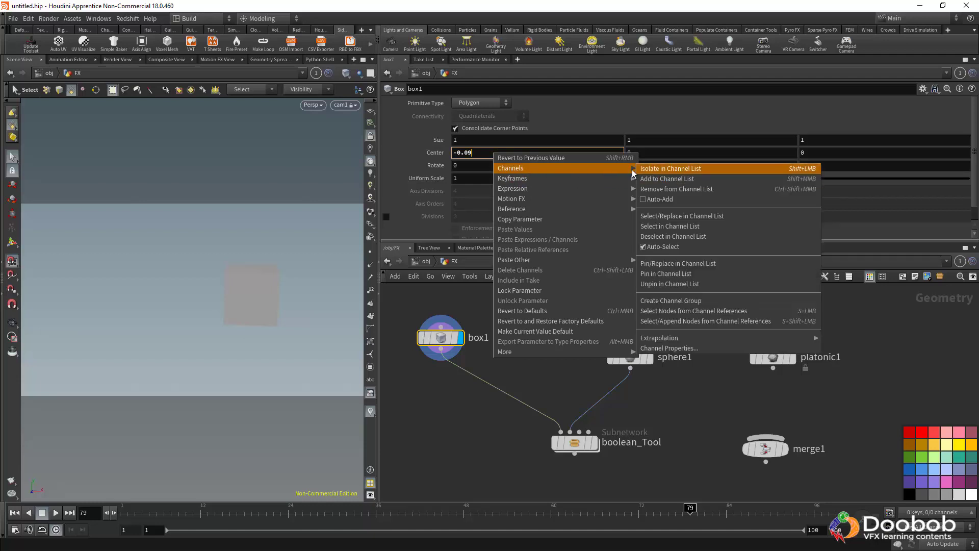
mouse_move(579, 180)
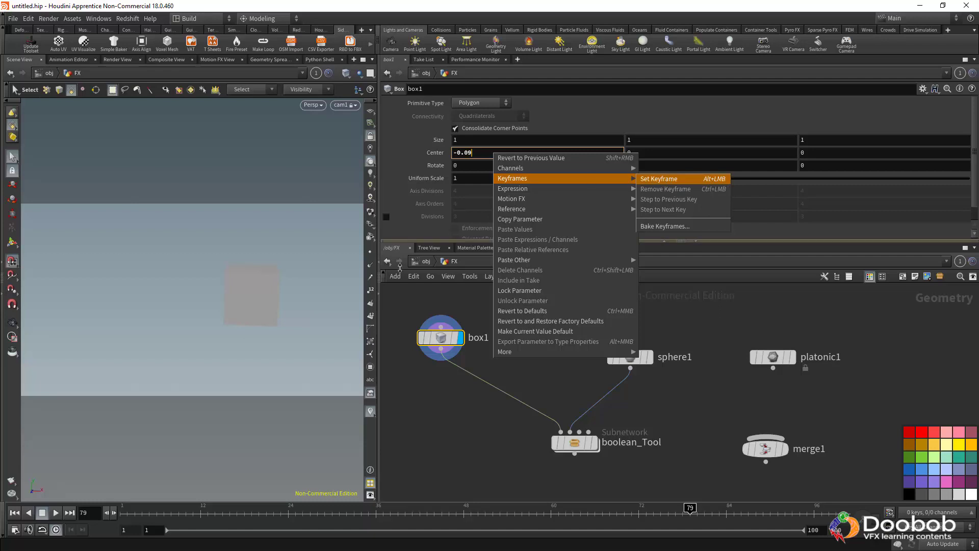
left_click(724, 182)
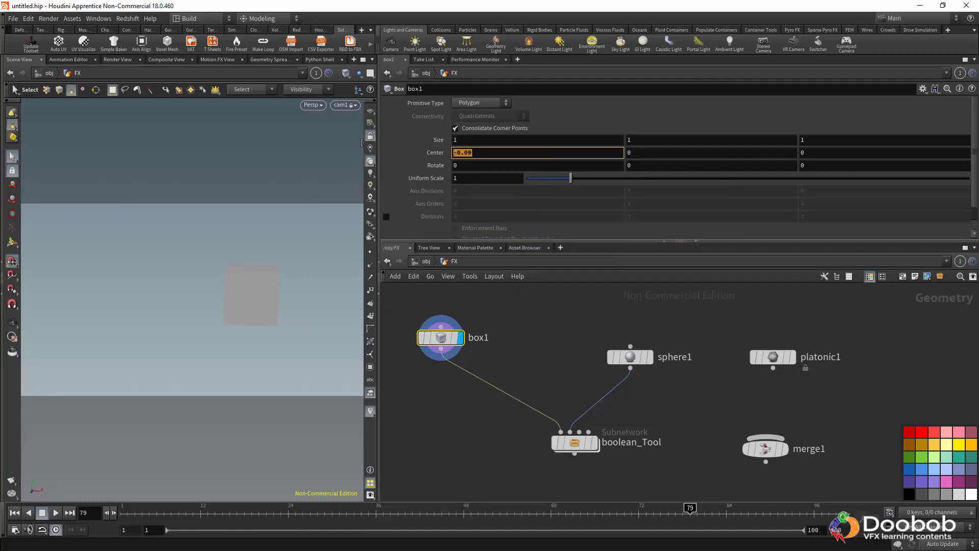
type("0")
left_click(582, 321)
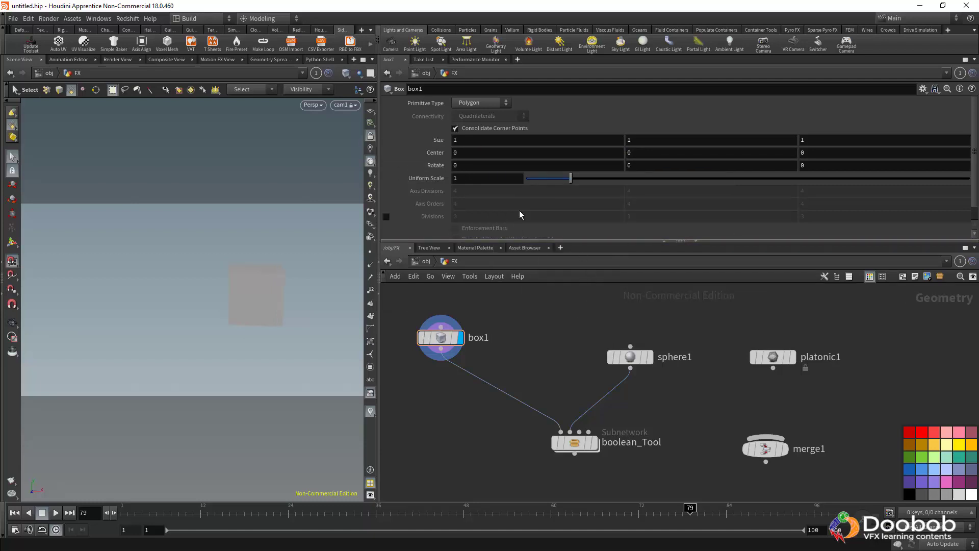
Step: Keyframe box1's X center at 0 on frame 79 and at -3.5 on frame 1
left_click(476, 155, "alt")
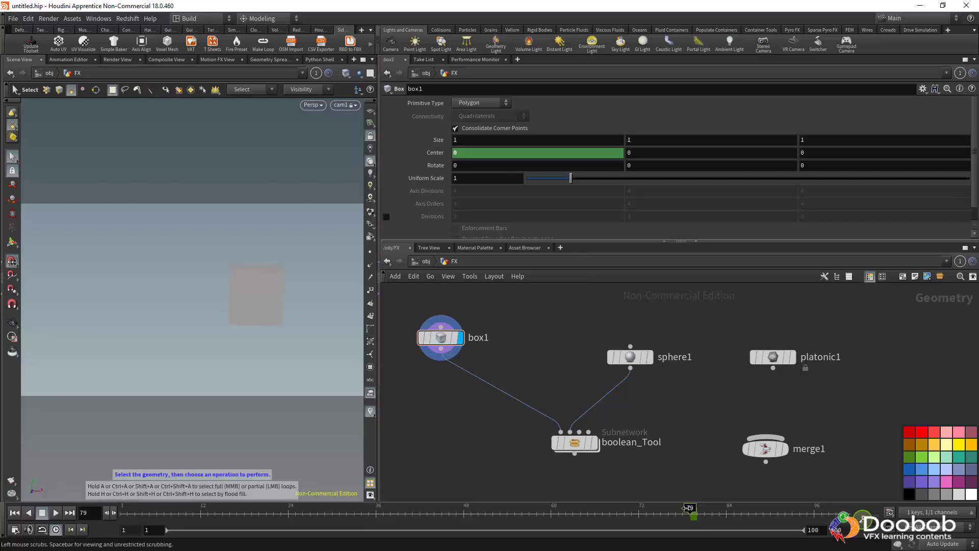
left_click_drag(687, 507, 125, 509)
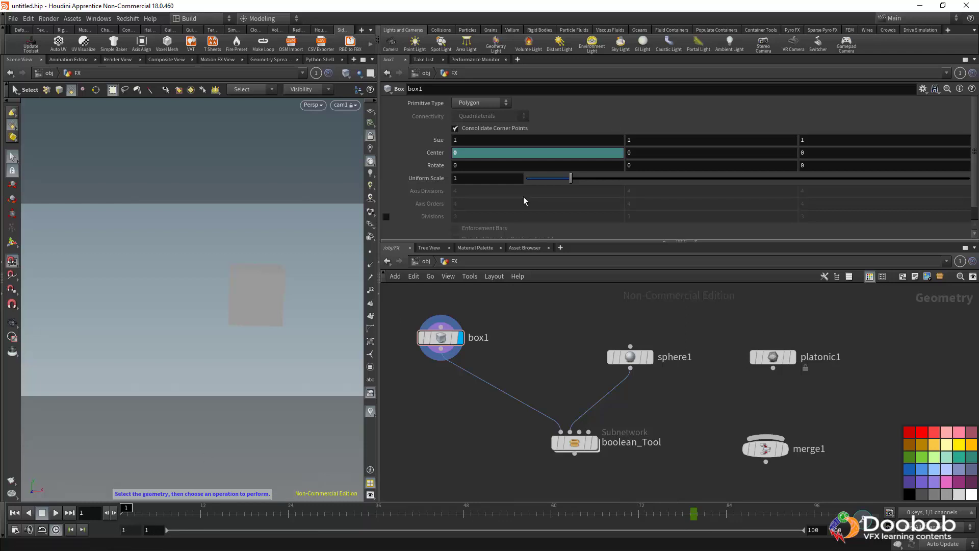
middle_click_drag(554, 152, 378, 169)
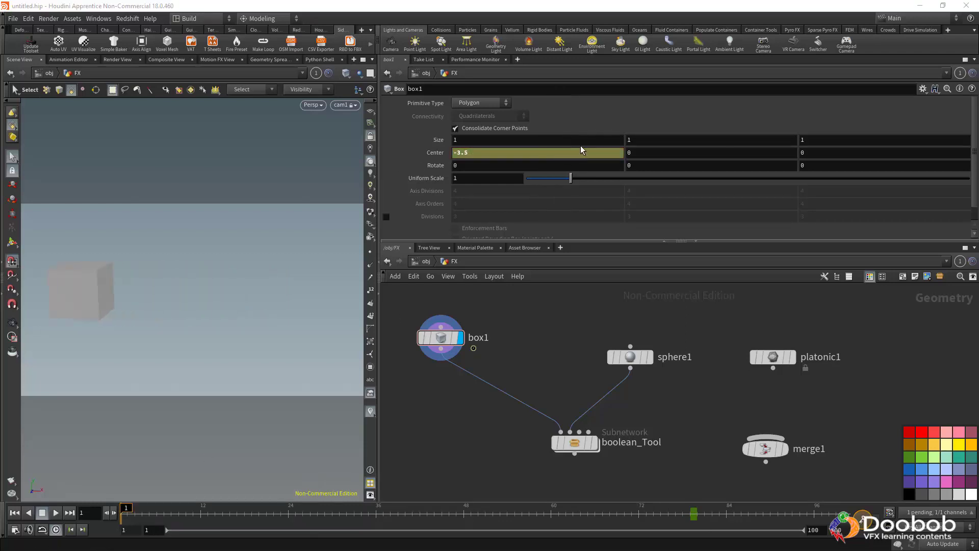
left_click(528, 153, "alt")
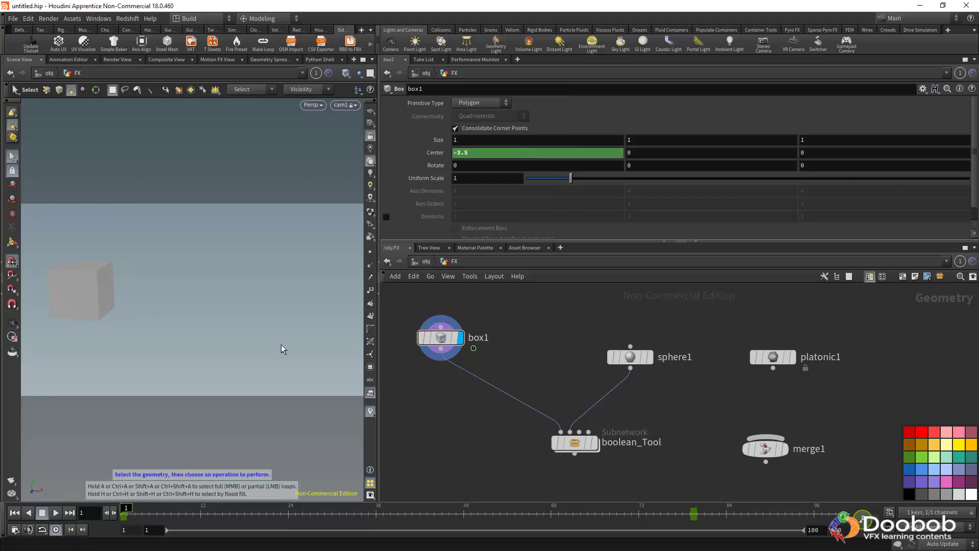
Step: Scrub through the box animation to frame 27 and keyframe all three Center channels of box1 there
left_click_drag(166, 512, 206, 498)
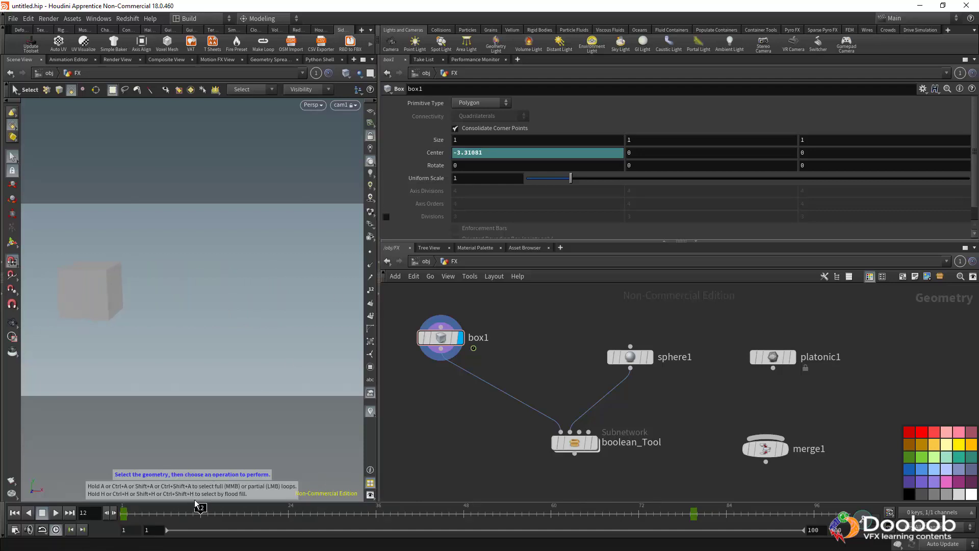
left_click_drag(199, 508, 310, 508)
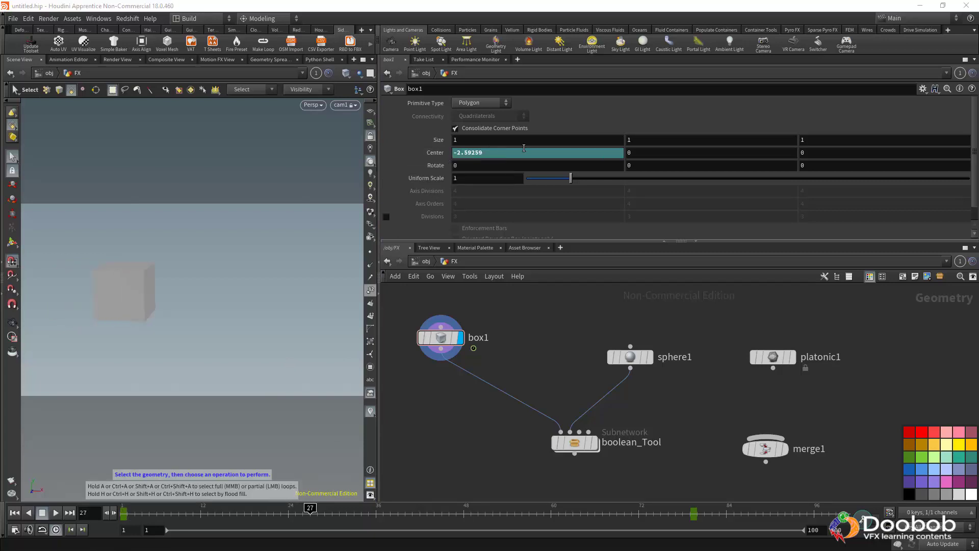
left_click(435, 154, "alt")
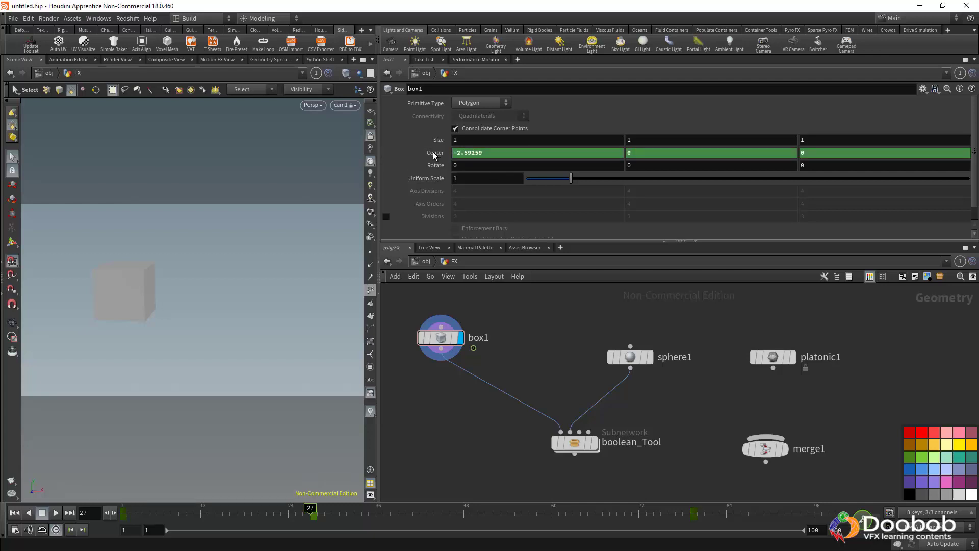
Step: Undo the Center keyframes on frame 27, then show box1's full Center X curve in an enlarged Animation Editor
key("ctrl+z")
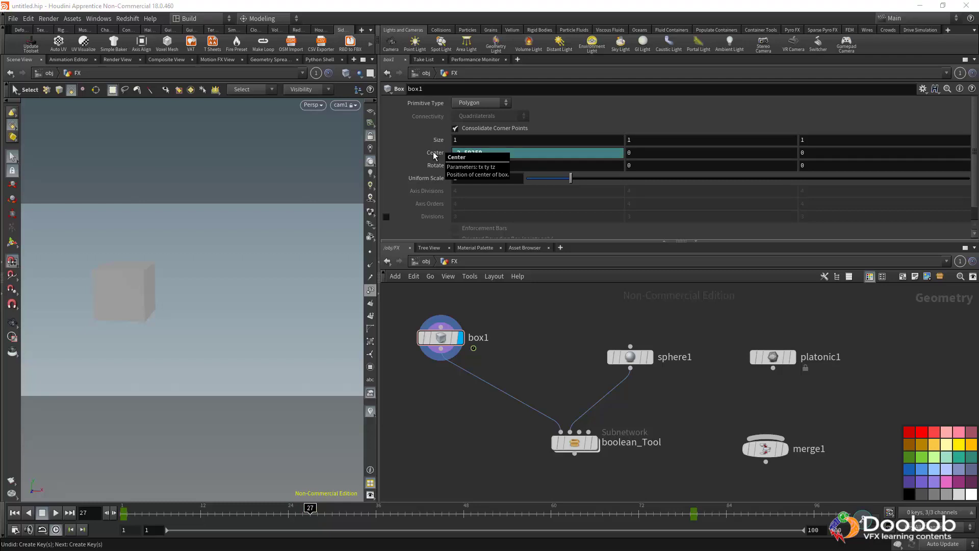
left_click(433, 152, "shift")
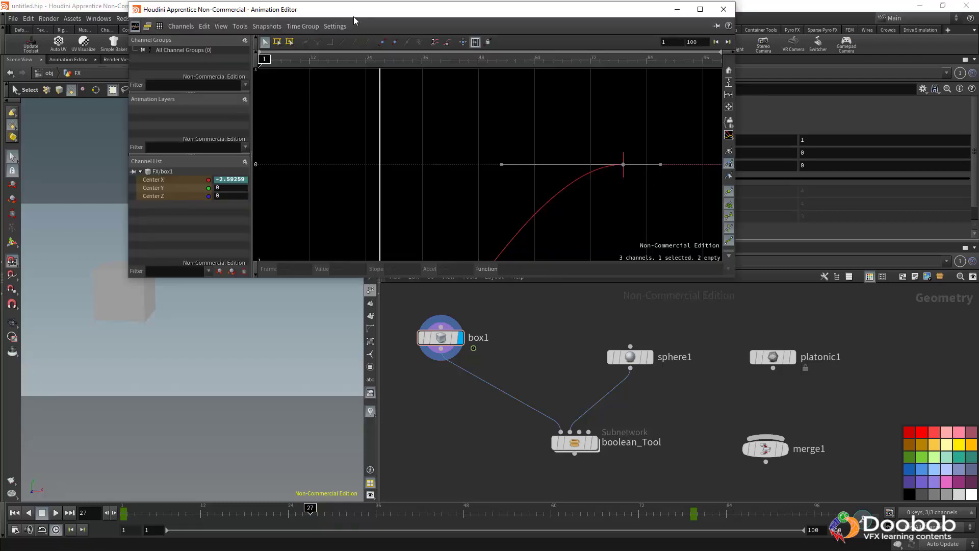
left_click(305, 59)
left_click_drag(316, 13, 294, 24)
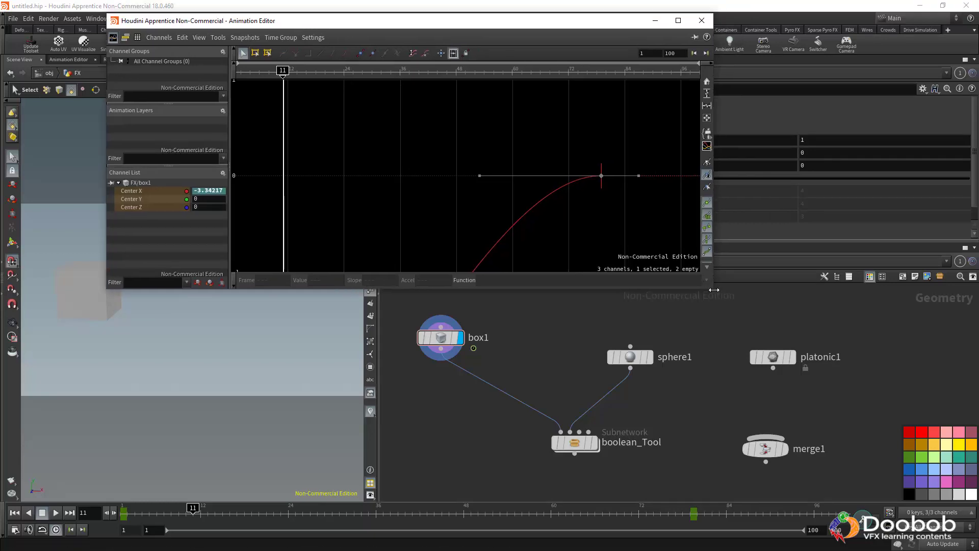
left_click_drag(714, 290, 759, 448)
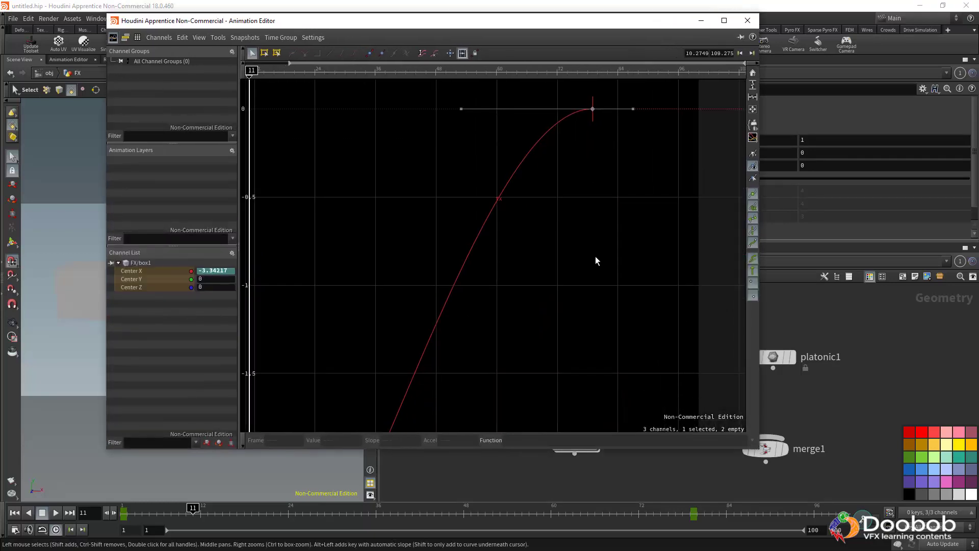
scroll(595, 258, "down", 5)
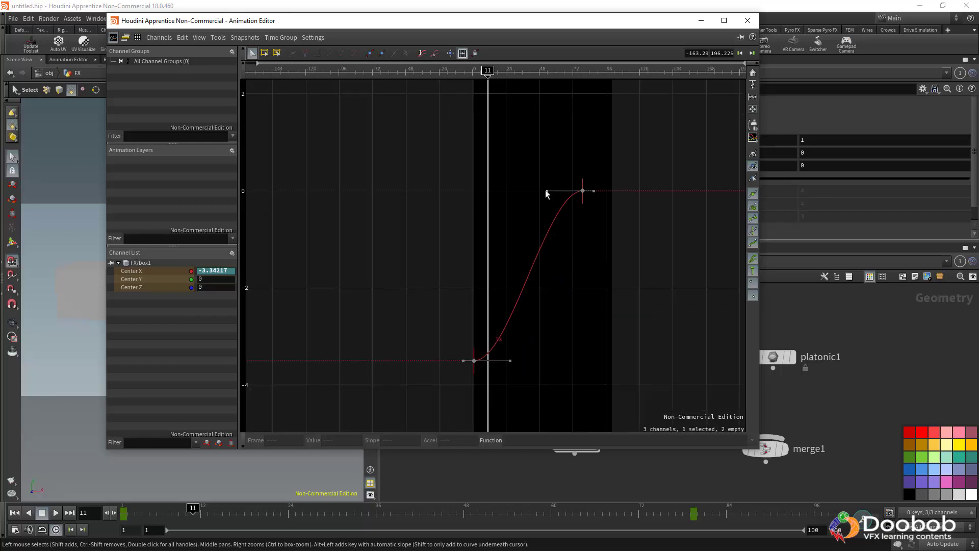
Step: Pull the end key's incoming handle down to a slope of about 3.98, then scrub the box animation to frame 72
left_click_drag(545, 192, 569, 267)
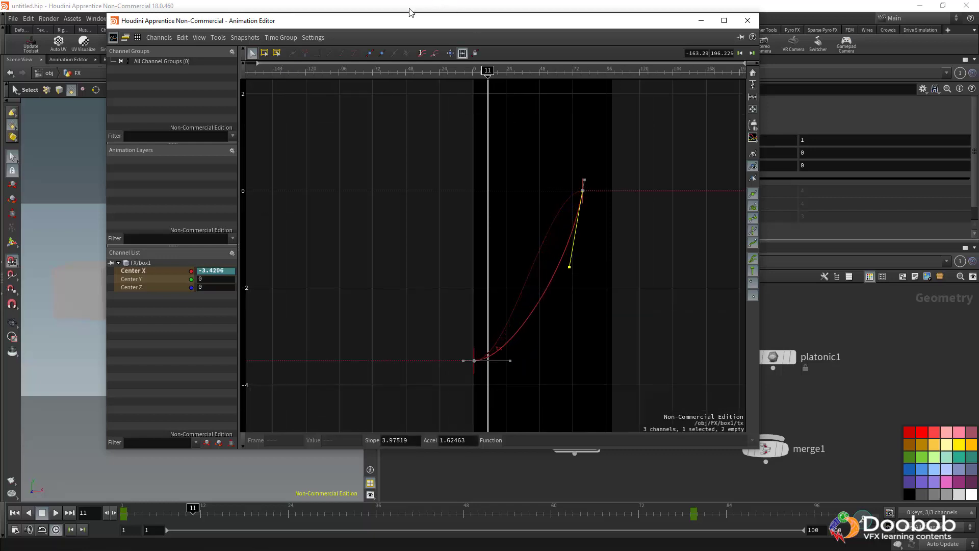
left_click_drag(392, 22, 583, 69)
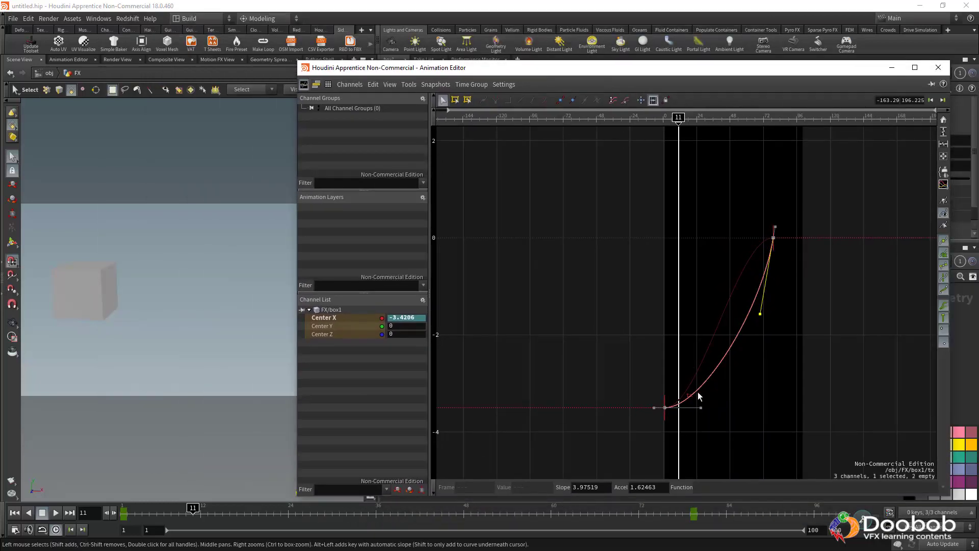
left_click(680, 361)
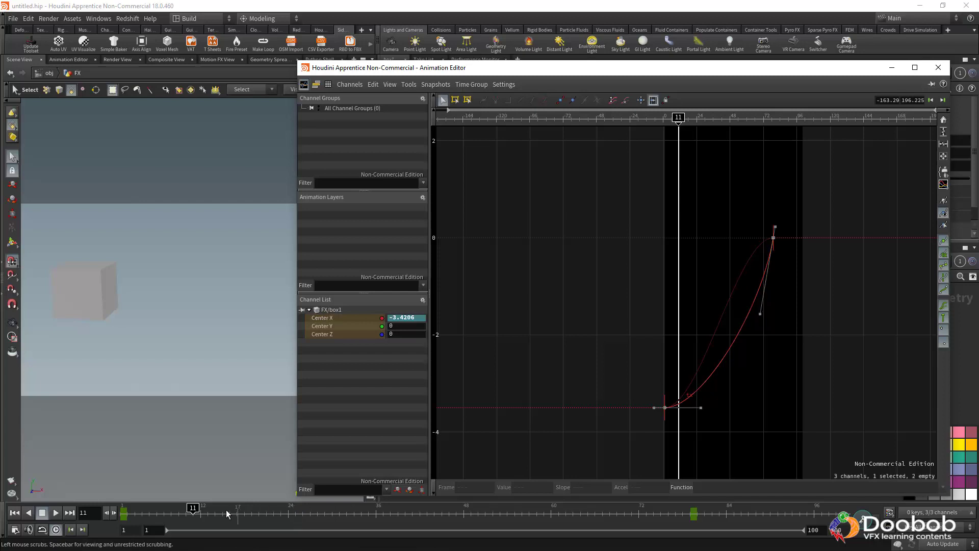
left_click_drag(193, 512, 638, 510)
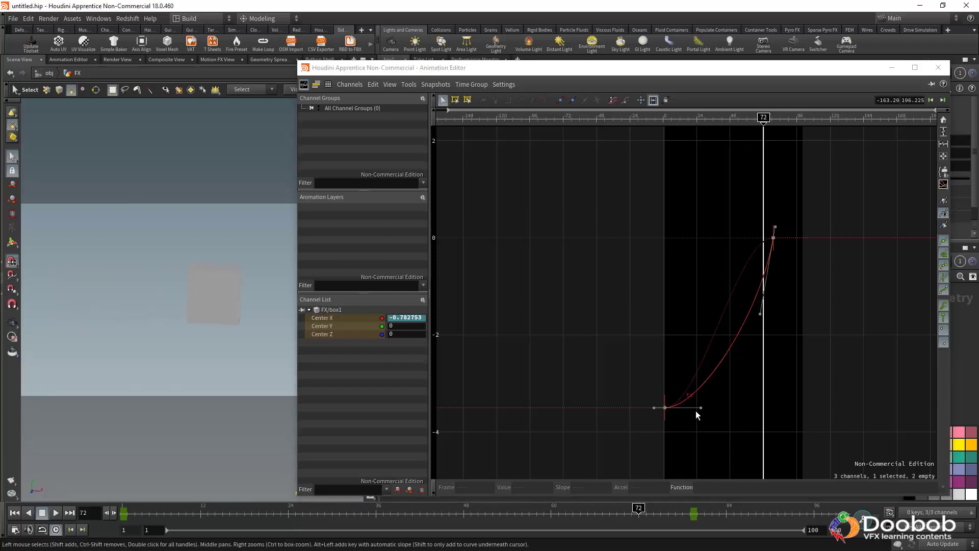
Step: Flatten and lengthen the end key's incoming handle to a slope of about 0.03, and play the animation from the first frame
left_click_drag(760, 313, 665, 243)
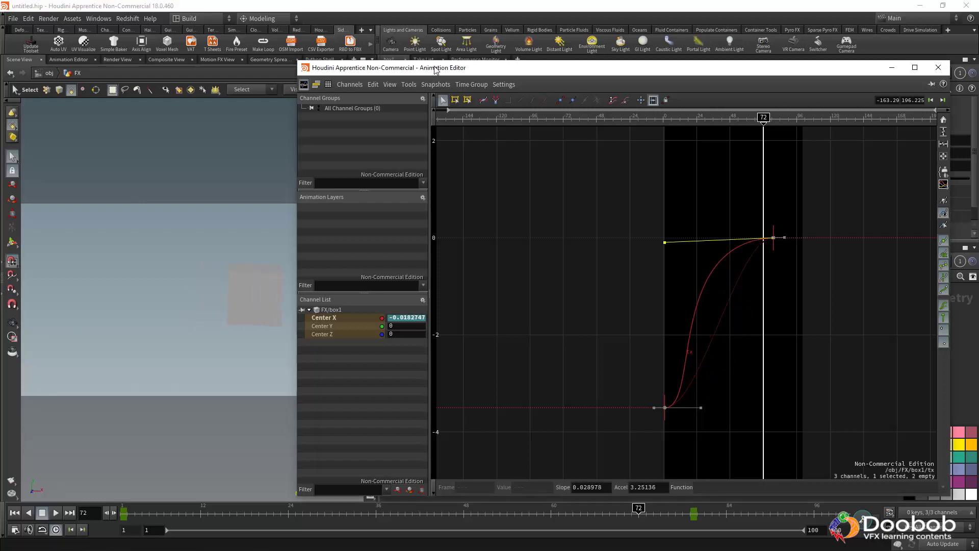
left_click_drag(435, 69, 556, 63)
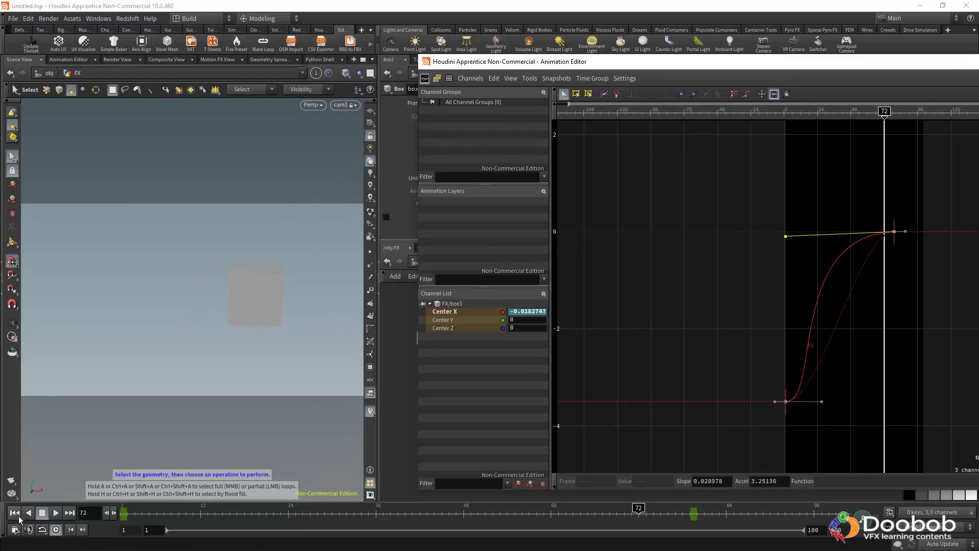
left_click(15, 513)
left_click(55, 513)
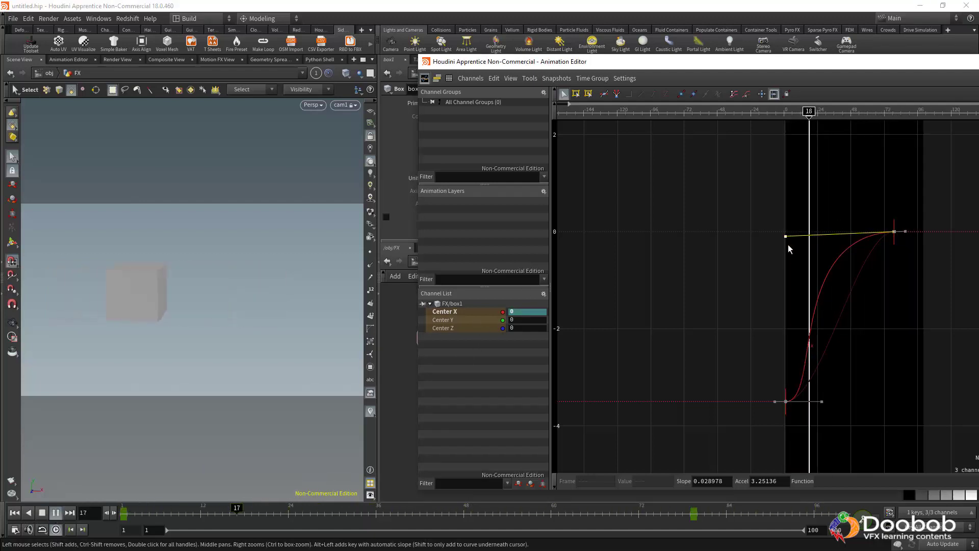
Step: Steepen the end key's incoming handle to a slope of about 2.95, close the Animation Editor and stop playback
left_click_drag(788, 243, 871, 364)
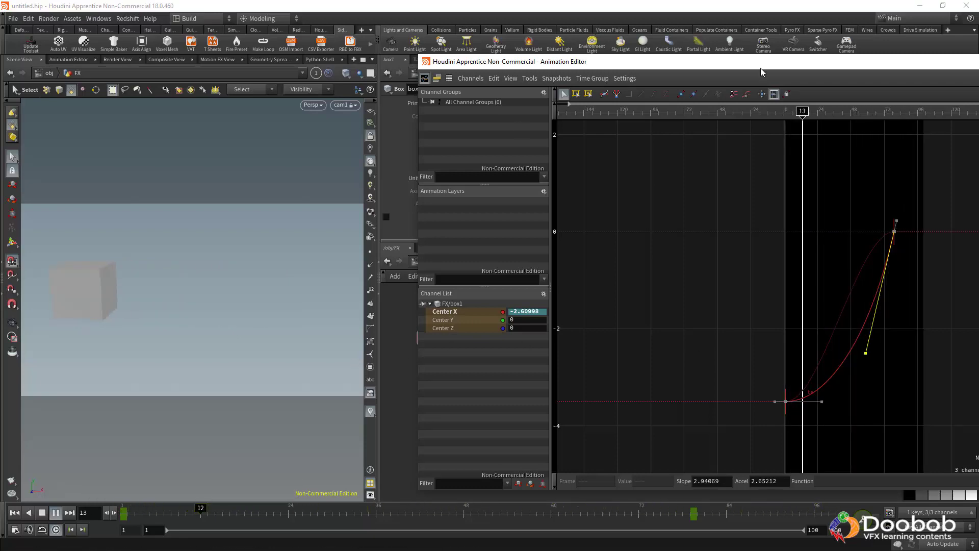
left_click_drag(760, 68, 510, 98)
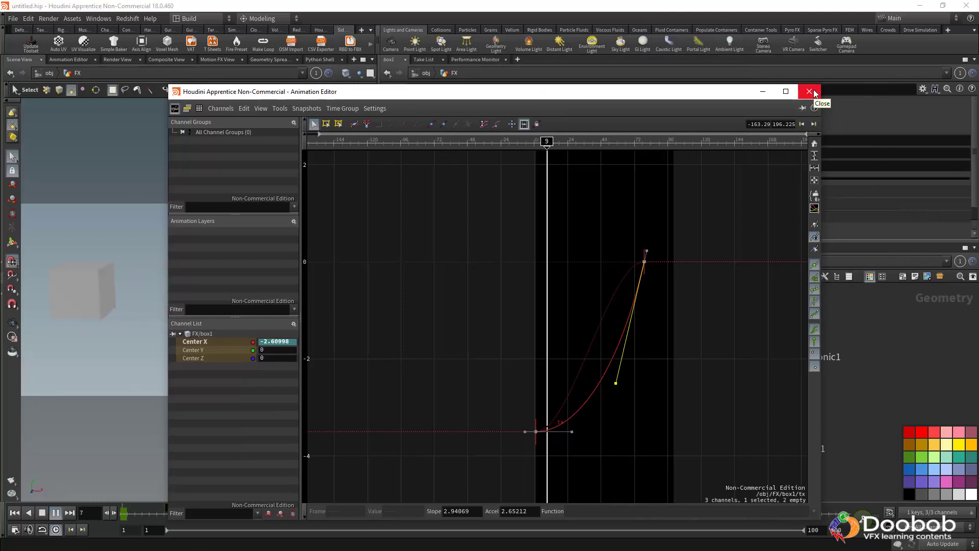
left_click(809, 91)
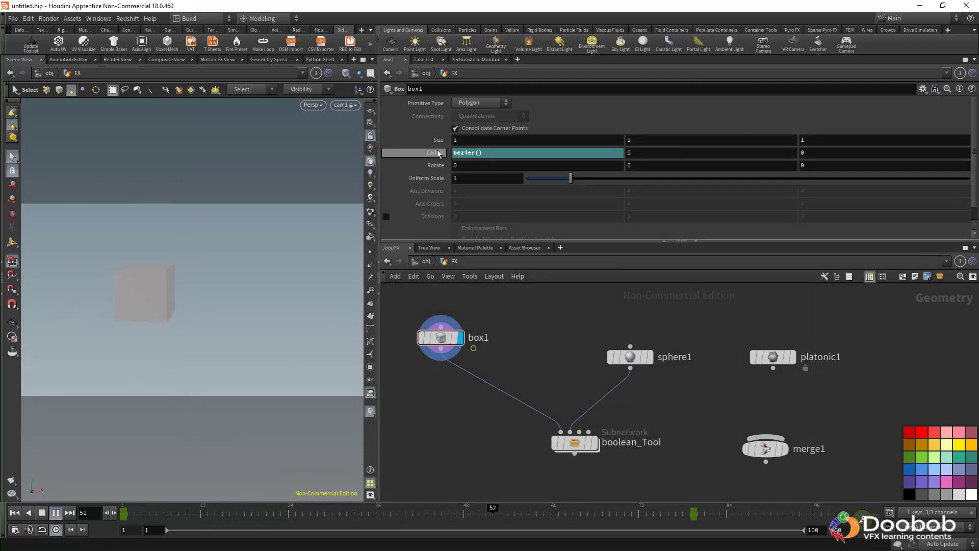
left_click(42, 514)
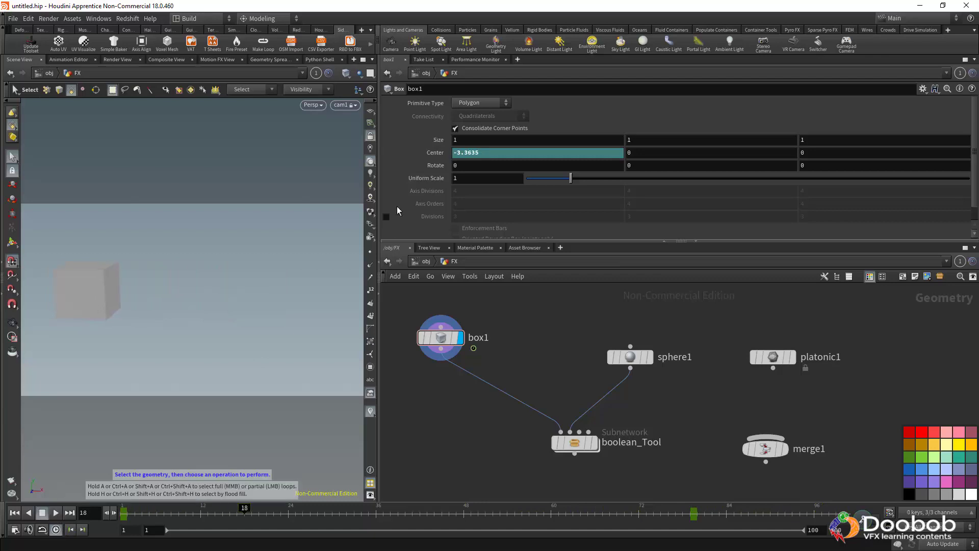
Step: Delete the animation channel from box1's Center X and recheck the parameter's options
right_click(491, 158)
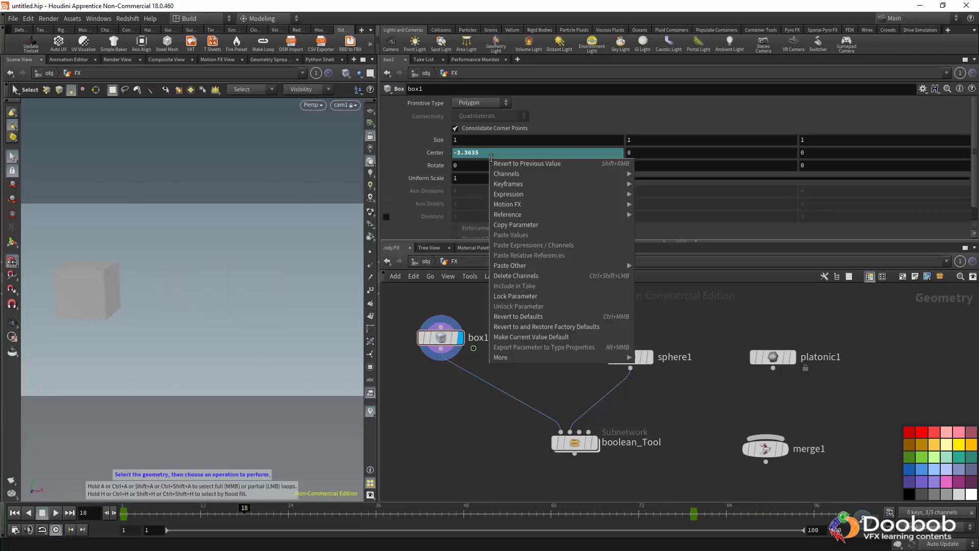
left_click(521, 275)
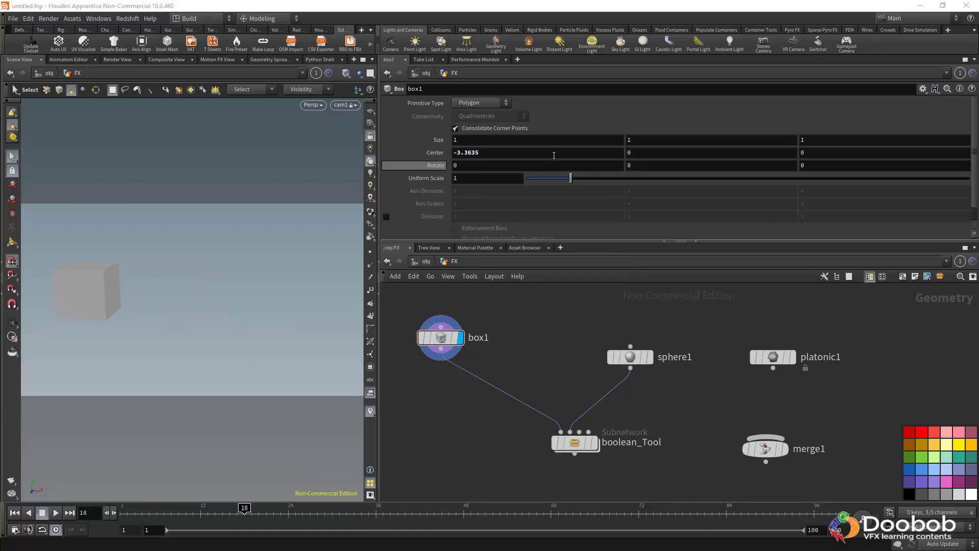
right_click(491, 154)
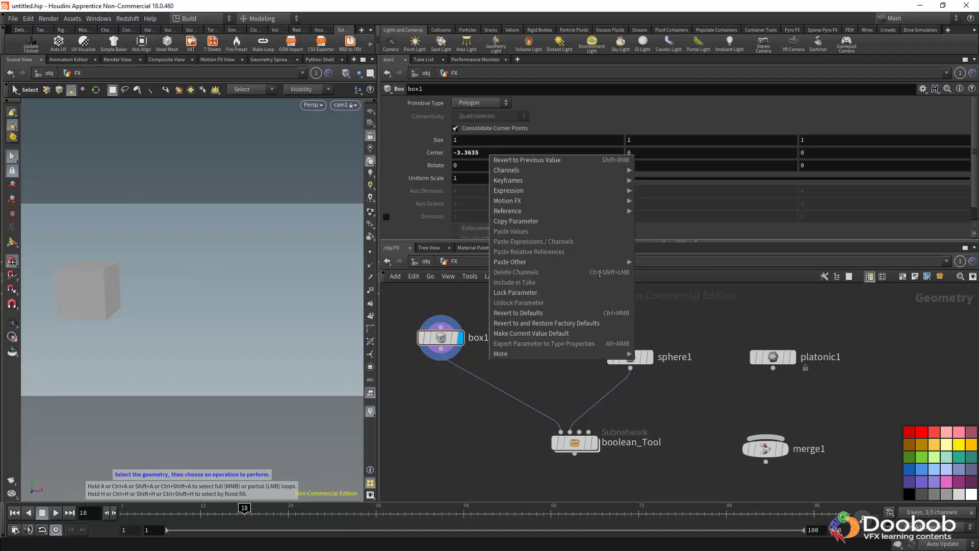
left_click(638, 270)
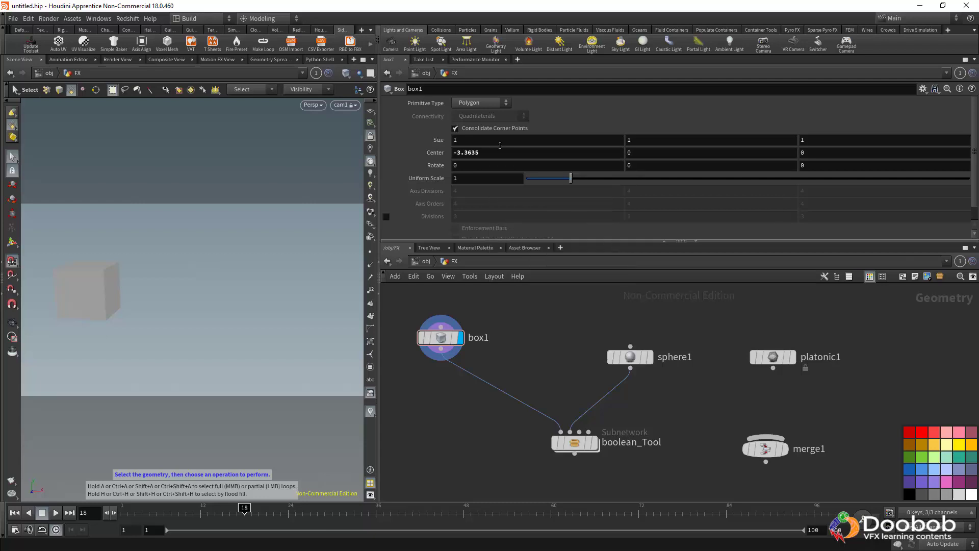
Step: Enter the expression $F for box1's Center X and go to frame 1
left_click(492, 153)
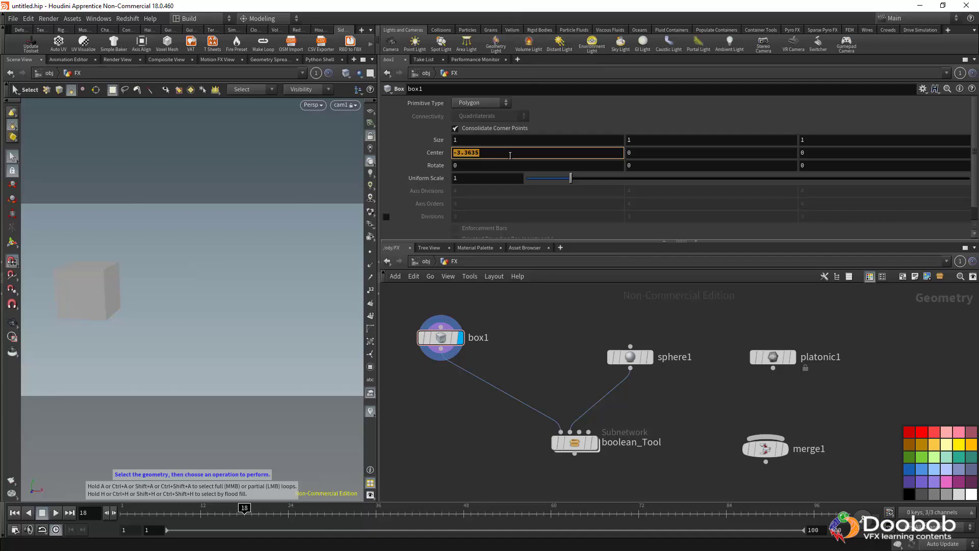
type("$F")
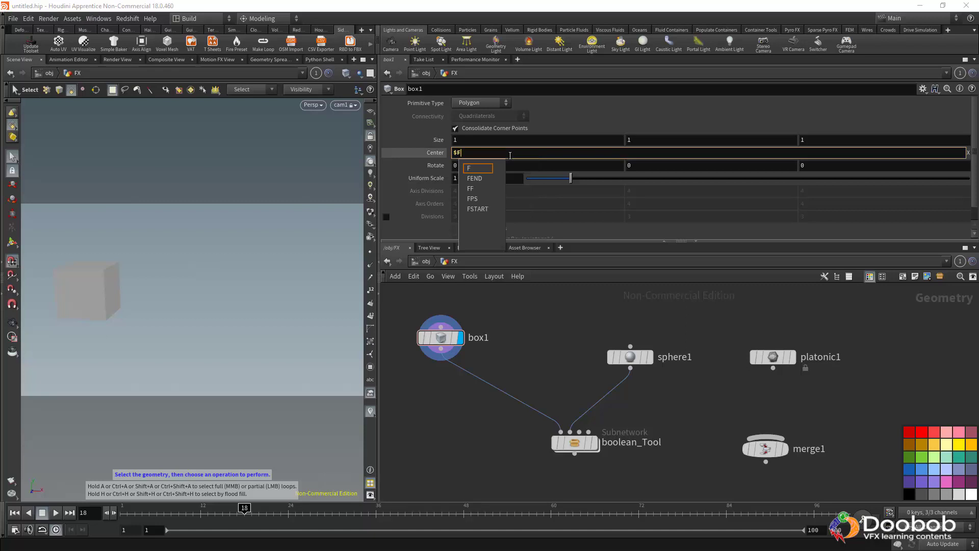
key("Return")
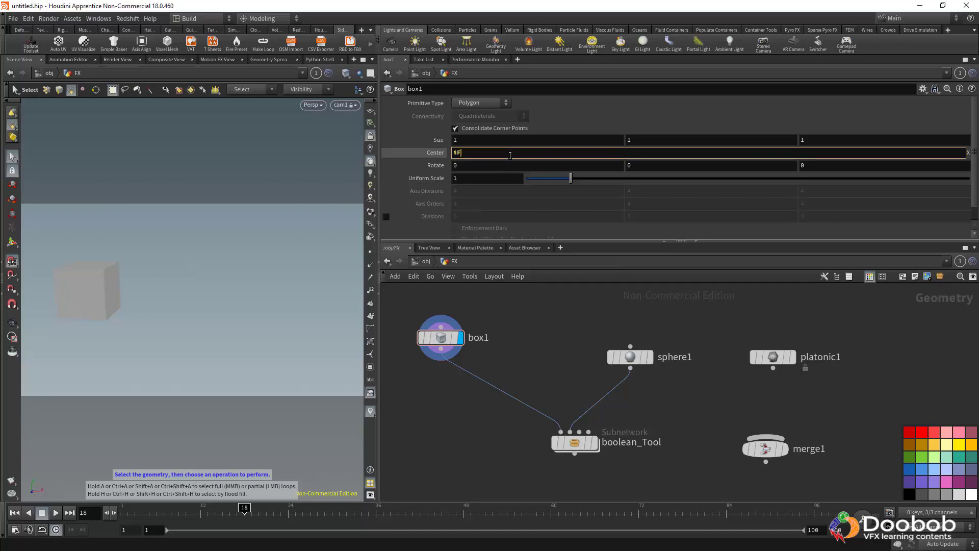
left_click_drag(177, 513, 111, 513)
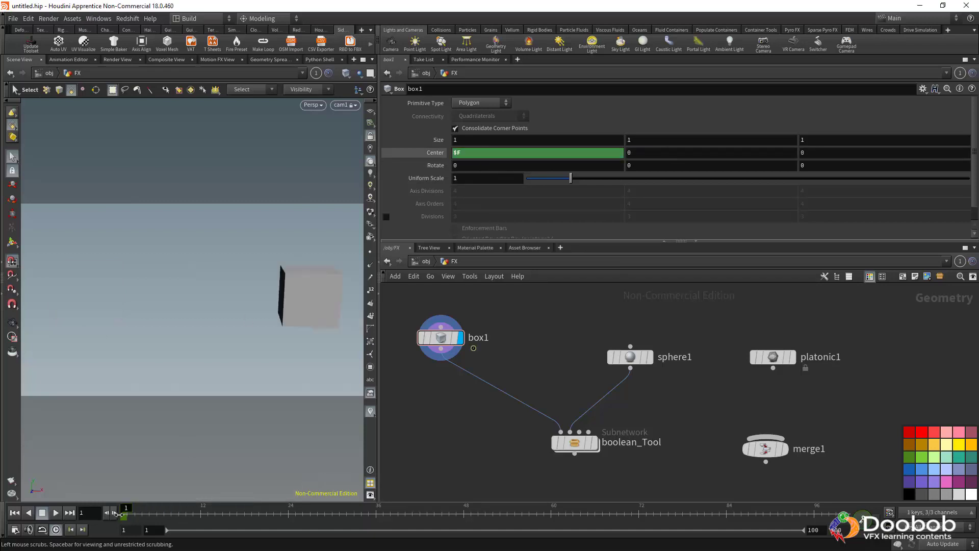
Step: Reframe the viewport to leave room for the box's travel, and scrub between frames 1 and 7 to examine its motion
left_click_drag(236, 306, 216, 303, "alt")
right_click_drag(278, 338, 100, 303, "alt")
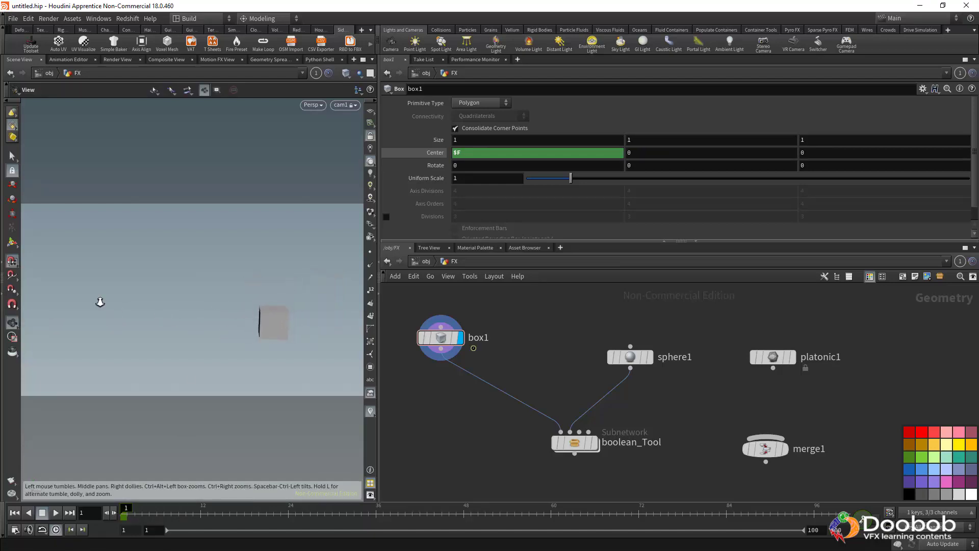
middle_click_drag(234, 333, 17, 321, "alt")
left_click_drag(106, 332, 135, 331, "alt")
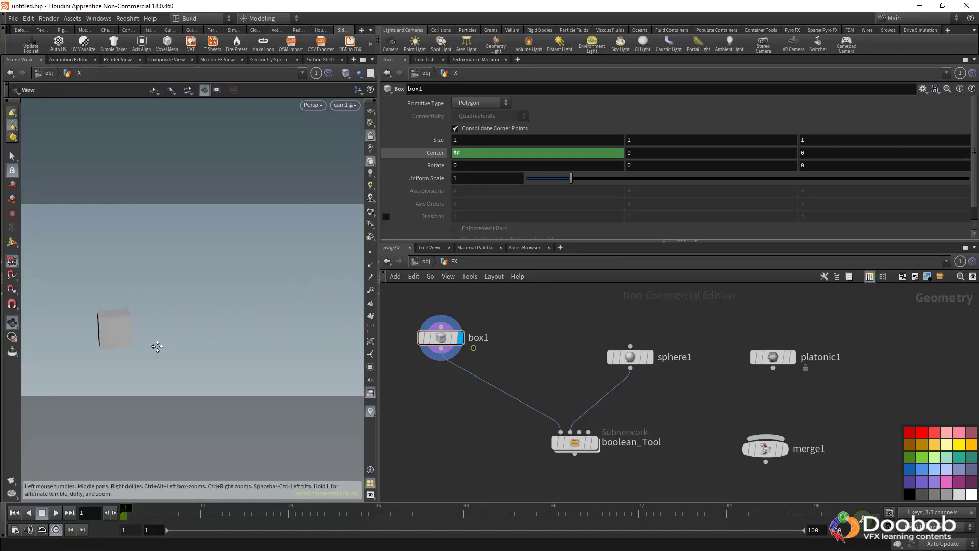
middle_click_drag(157, 347, 87, 319, "alt")
left_click_drag(87, 319, 92, 332, "alt")
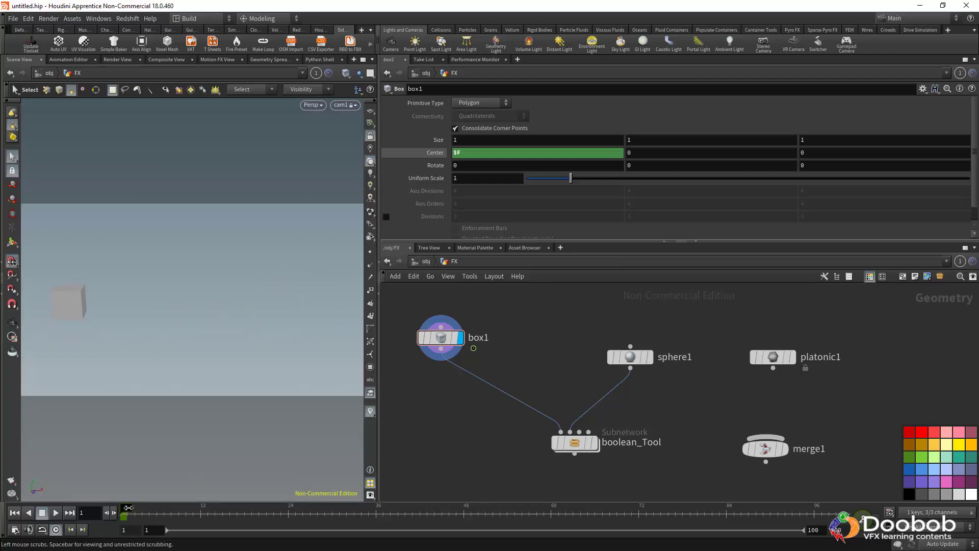
left_click_drag(130, 508, 164, 508)
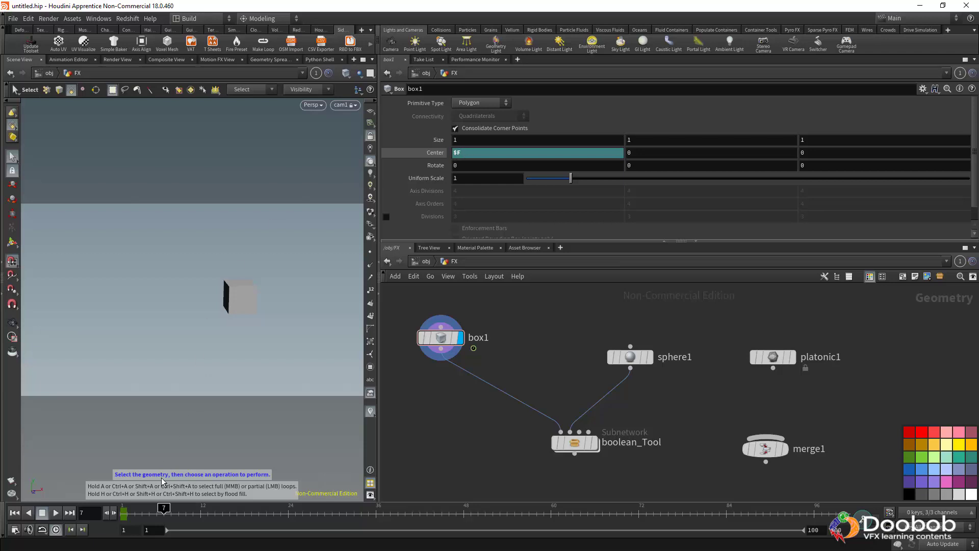
left_click_drag(163, 513, 124, 512)
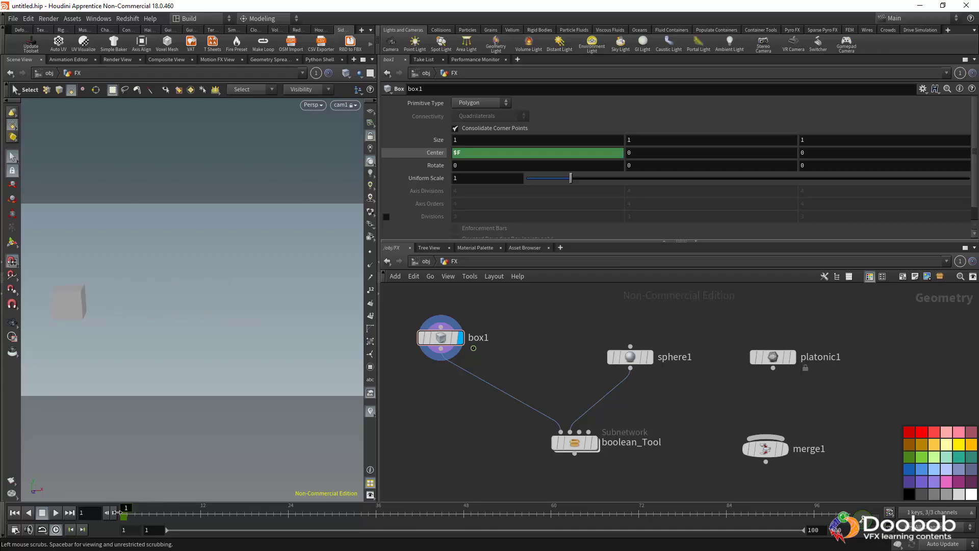
Step: Replace box1's Center X expression with $T
left_click(456, 154)
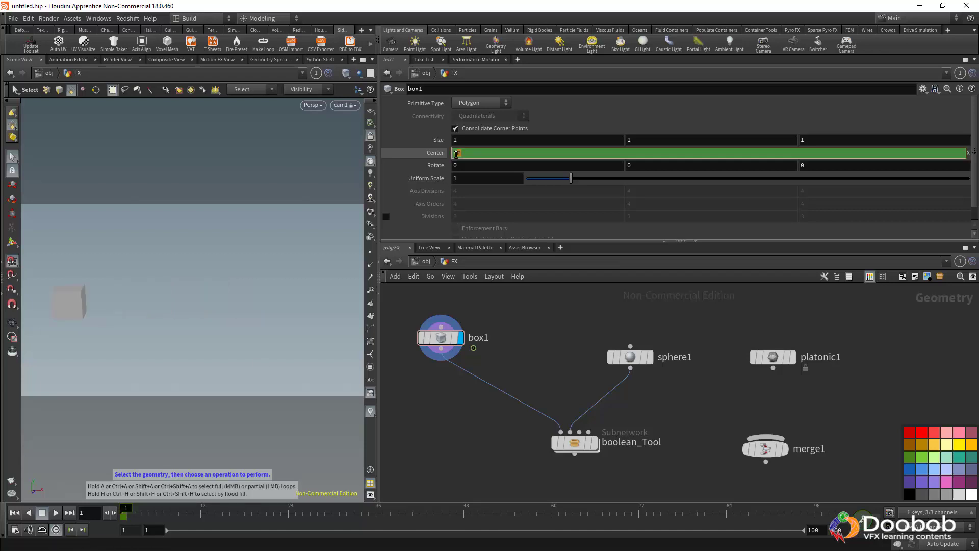
type("$T")
key("Return")
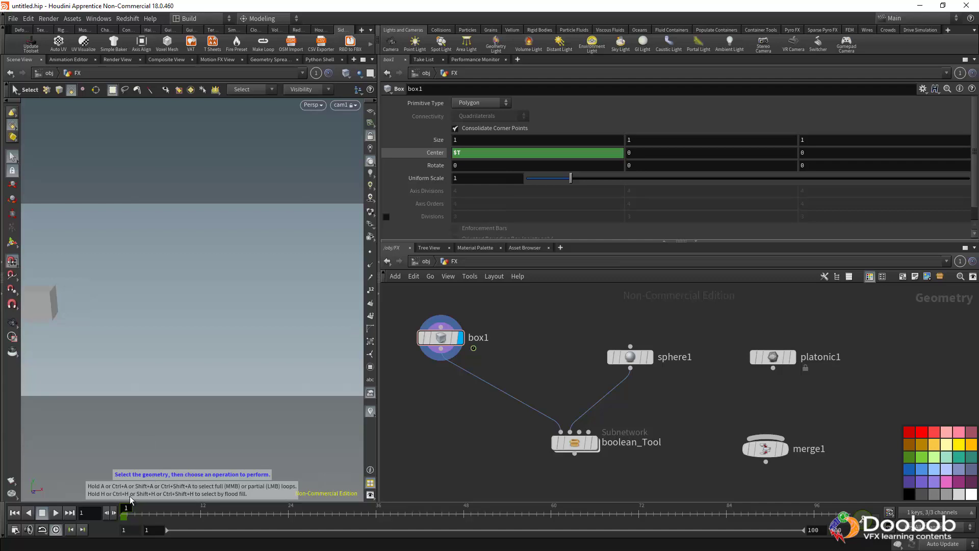
Step: Show the evaluated Center X value and scrub through frames 12, 25 and 13 to compare it with time
left_click_drag(125, 508, 200, 511)
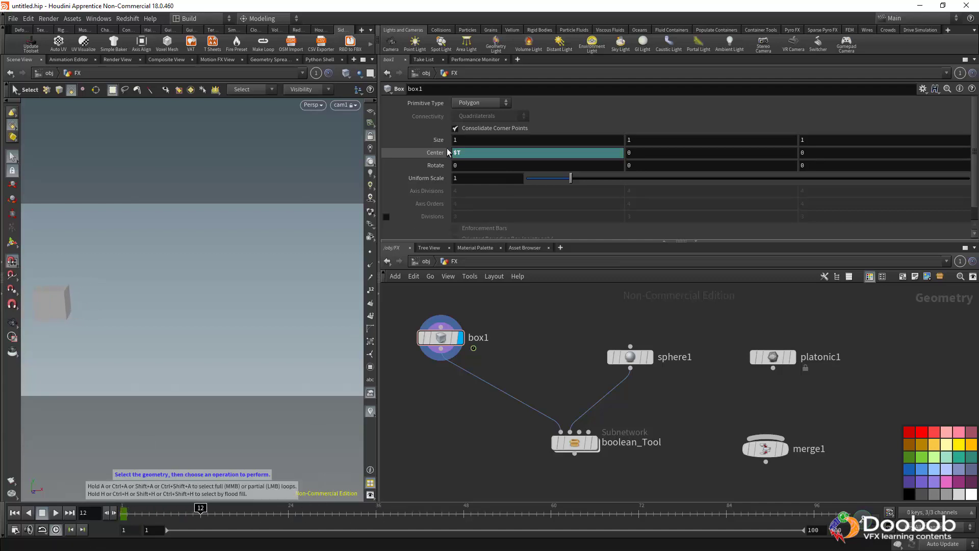
left_click(442, 152)
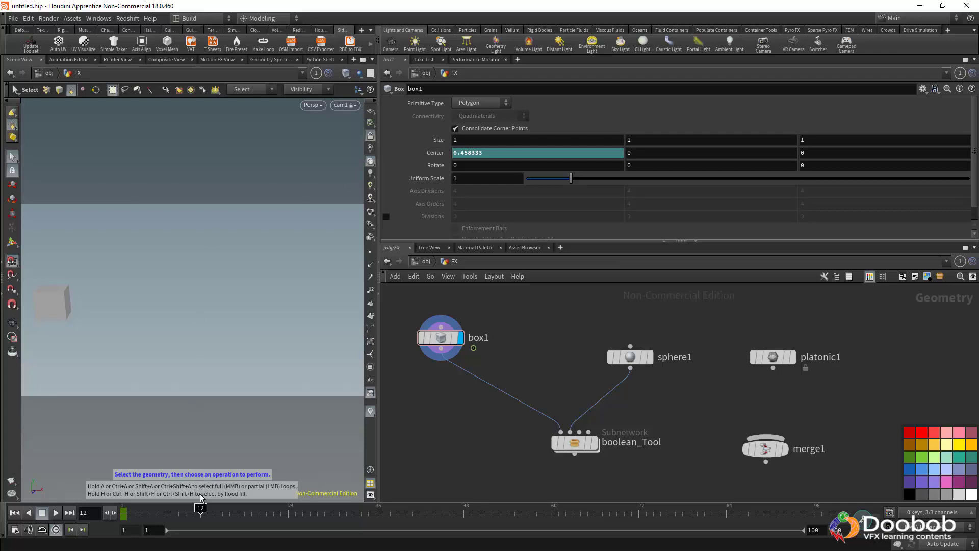
left_click_drag(200, 510, 295, 509)
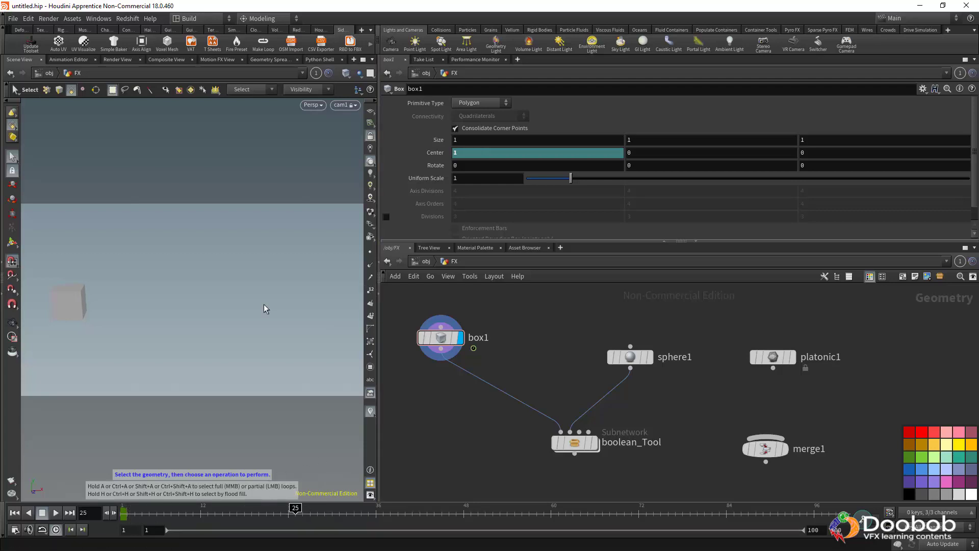
left_click_drag(294, 509, 208, 502)
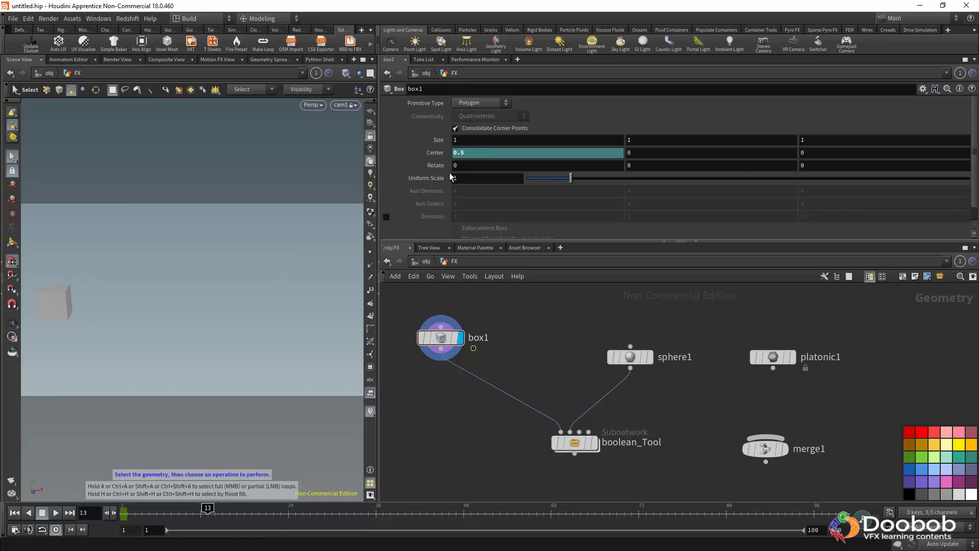
left_click(435, 153)
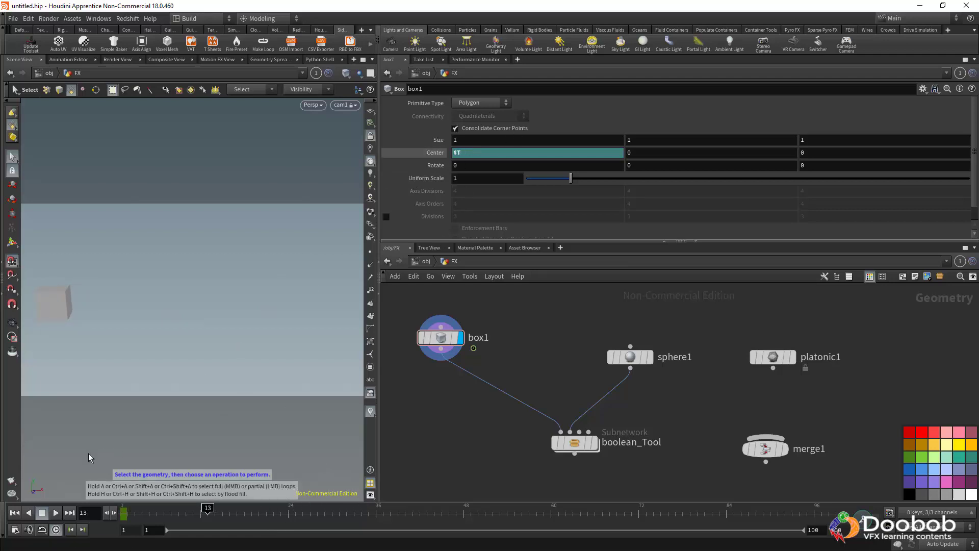
left_click(14, 513)
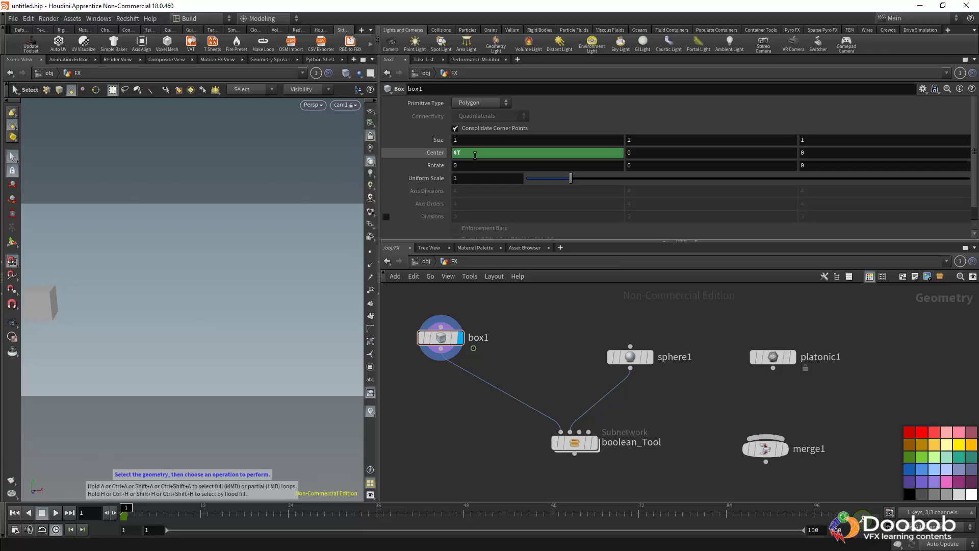
left_click(428, 152)
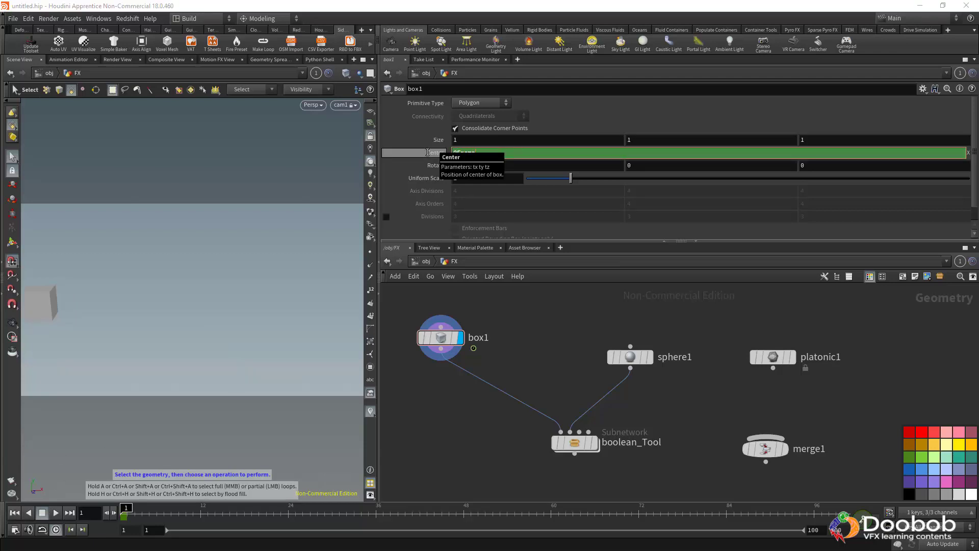
left_click(547, 310)
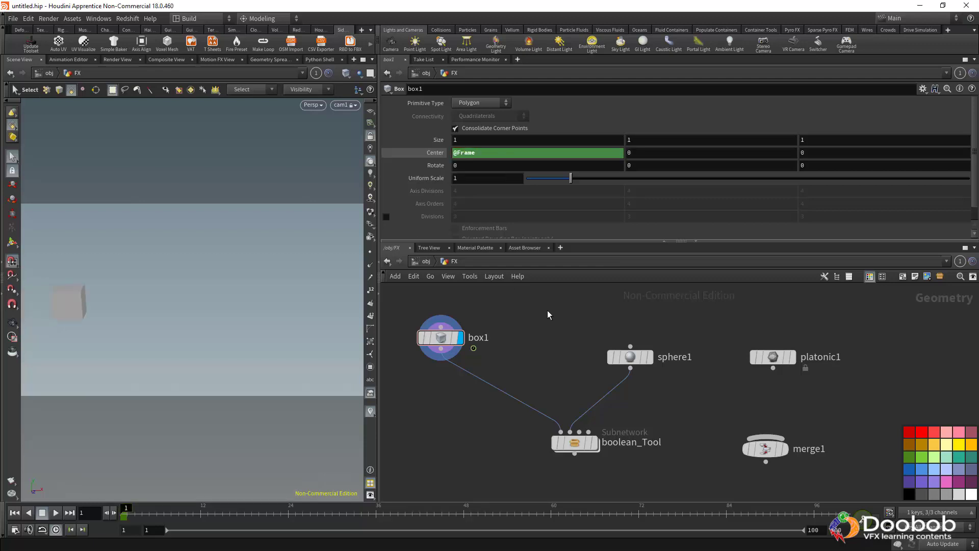
left_click(126, 519)
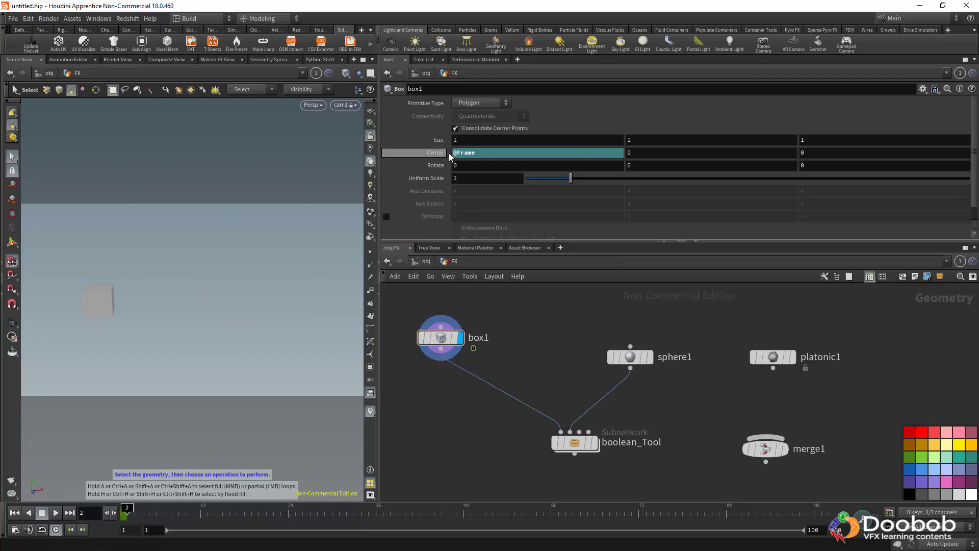
left_click_drag(493, 153, 390, 145)
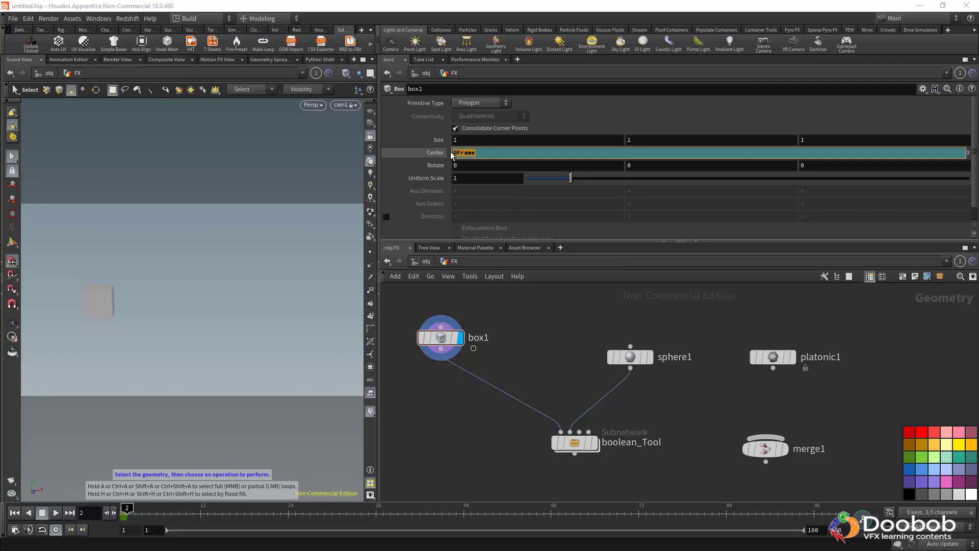
key("Return")
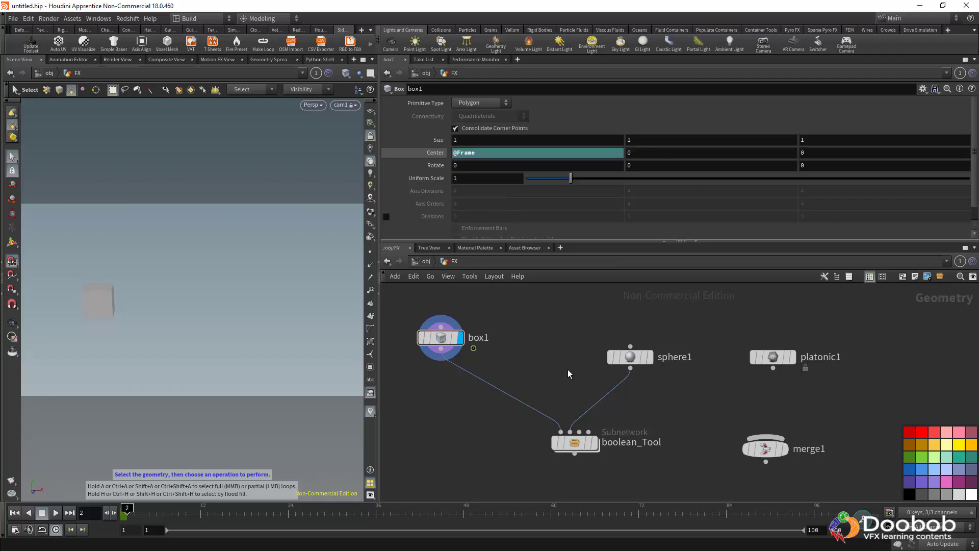
Step: Insert a Point Wrangle on the wire between box1 and boolean_Tool and make it the displayed node
middle_click_drag(520, 337, 544, 359)
key("Tab")
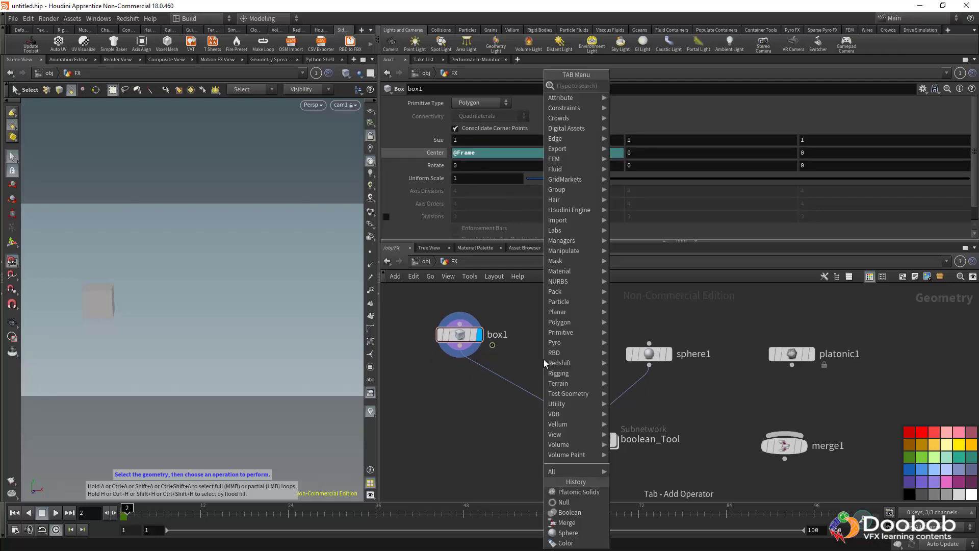
type("pointw")
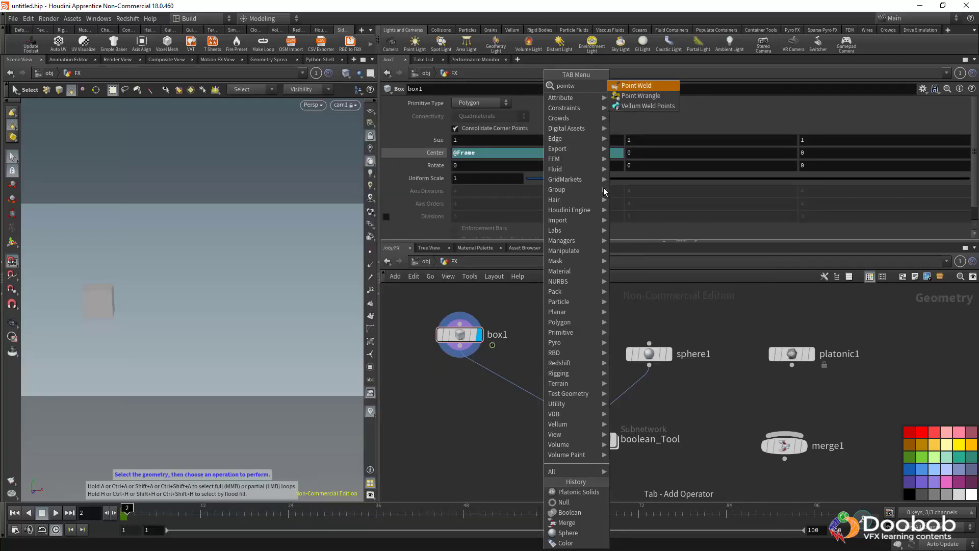
left_click(641, 97)
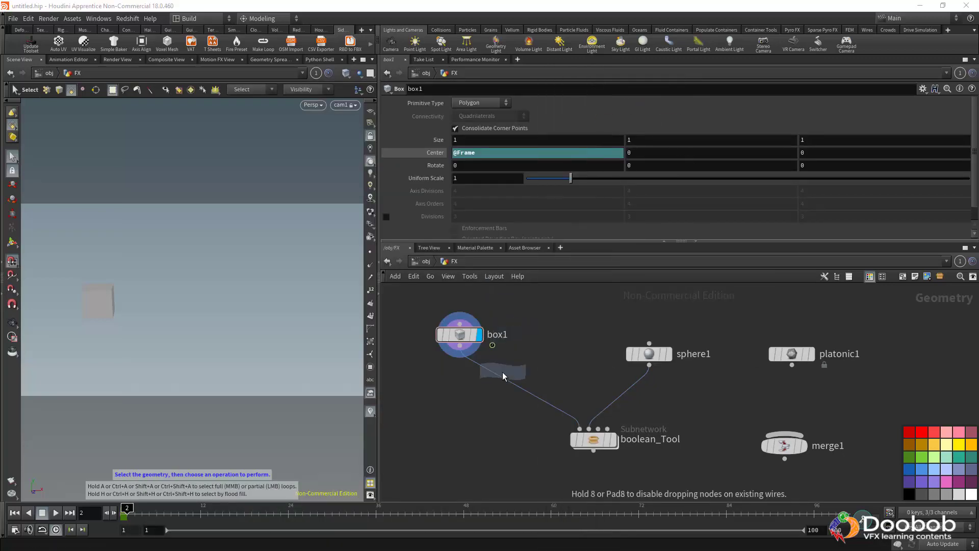
left_click(473, 388)
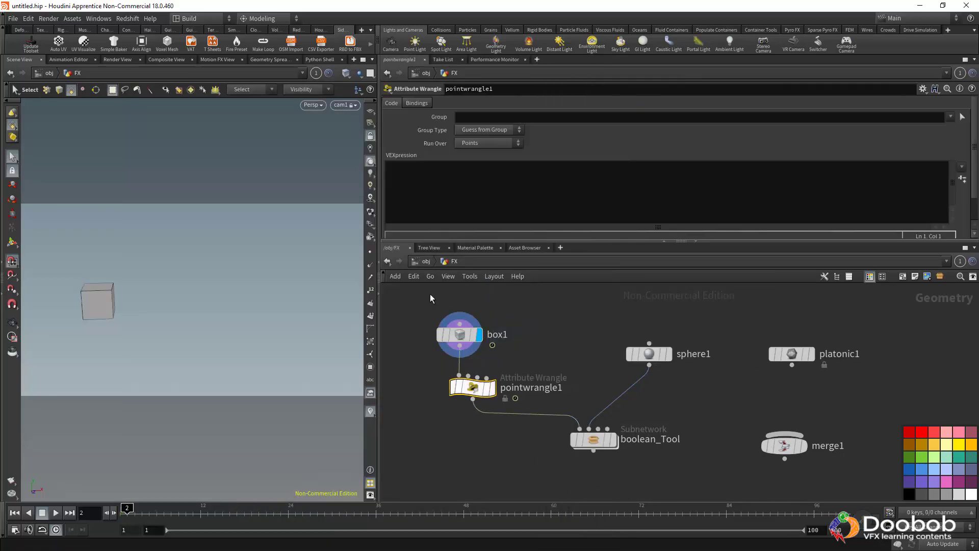
left_click(494, 387)
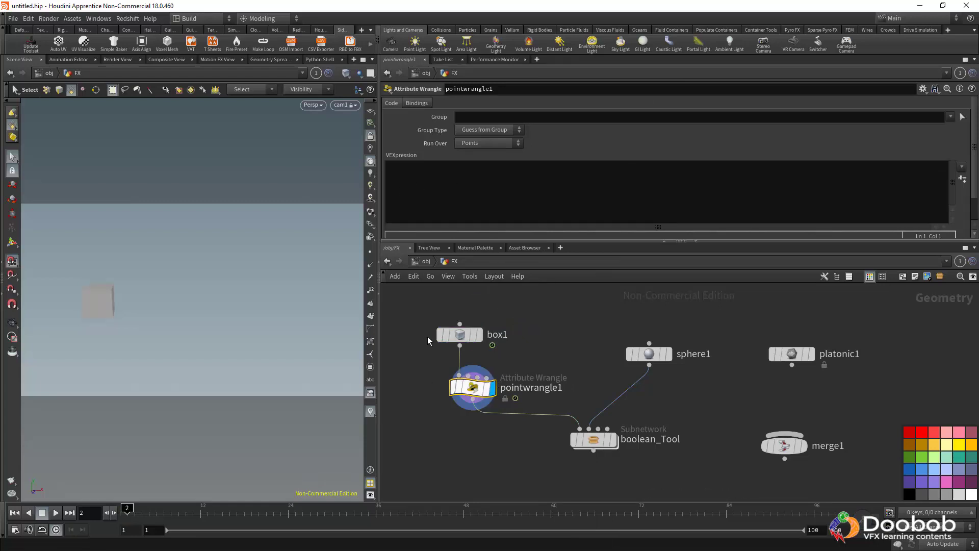
middle_click_drag(558, 368, 567, 383)
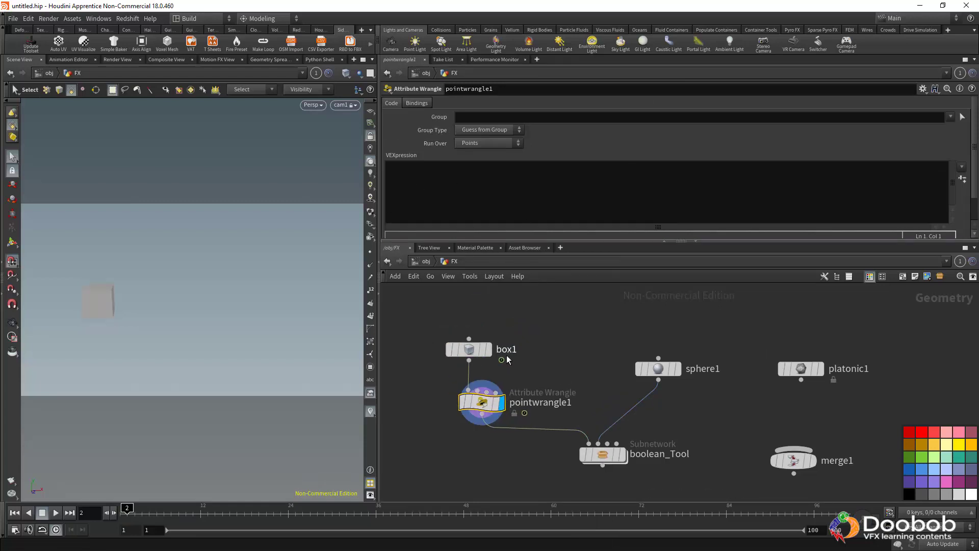
Step: Replace box1's Center X expression with $F
left_click(465, 348)
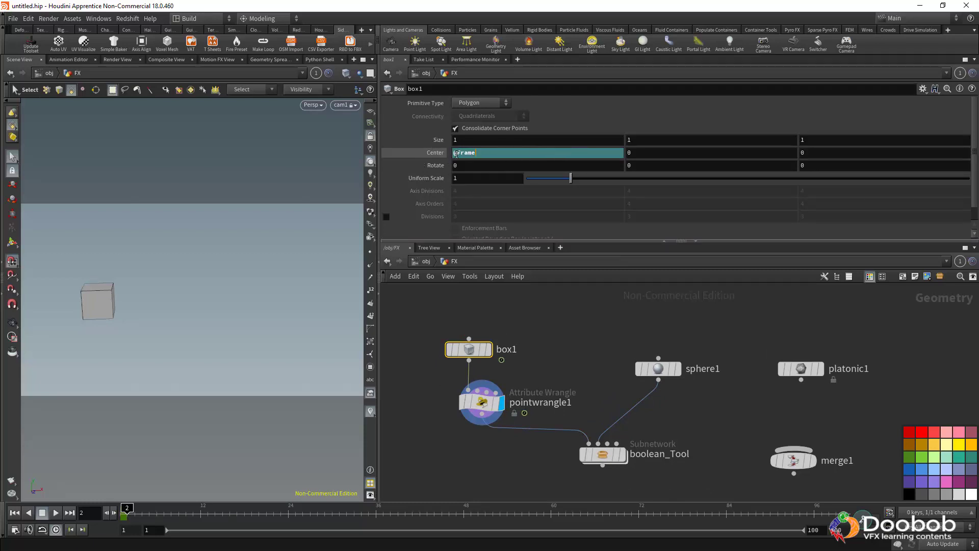
key("BackSpace")
type("$")
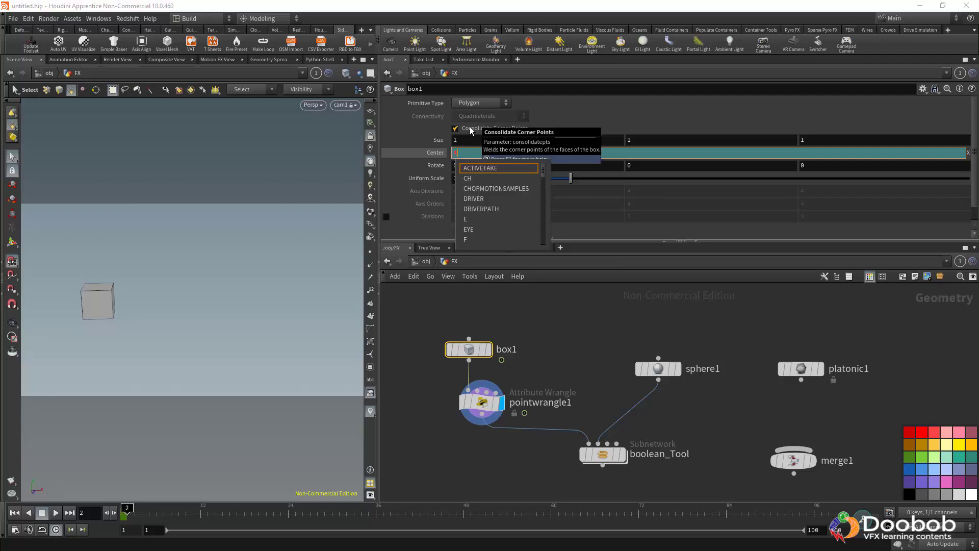
type("F")
key("Return")
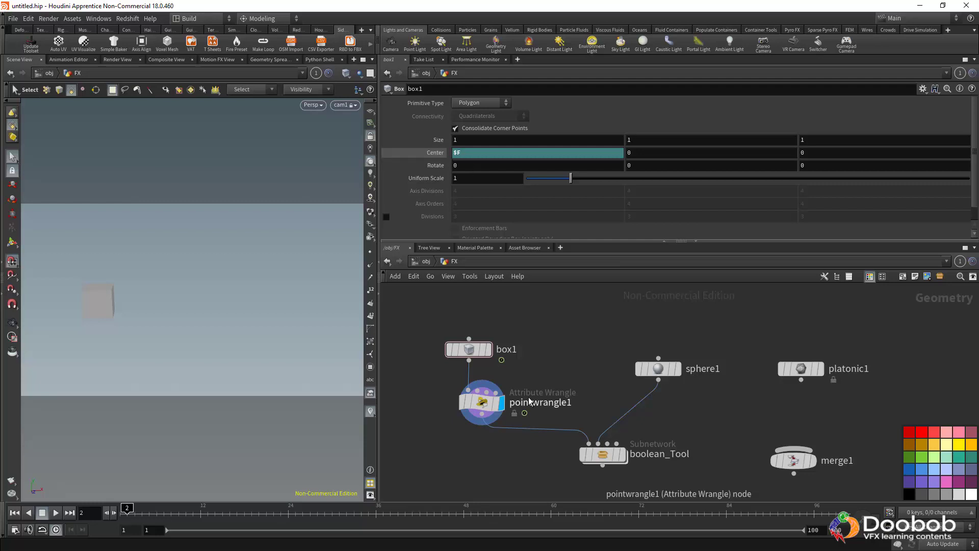
middle_click_drag(524, 395, 519, 389)
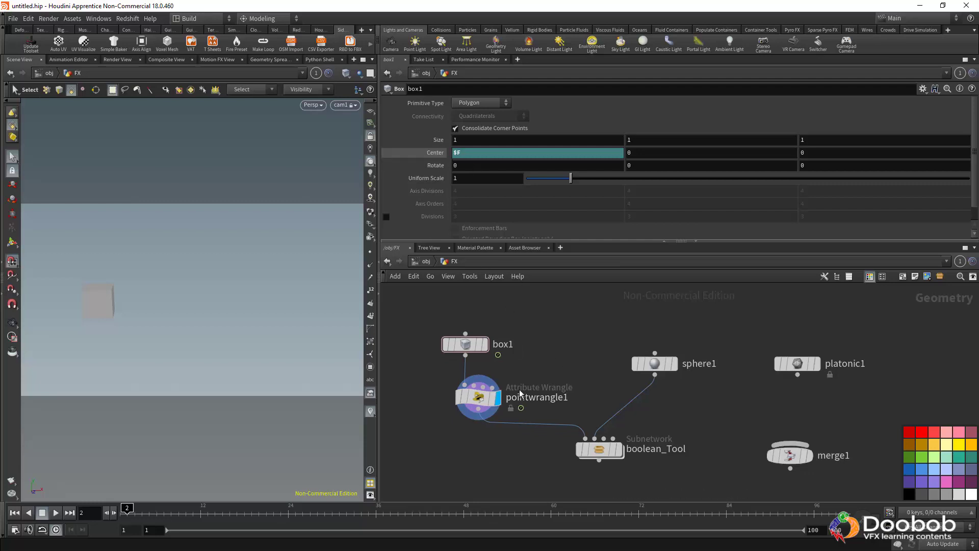
Step: Examine the point wrangle's parameters and the node options offered for box1 and the boolean_Tool subnet
left_click(482, 395)
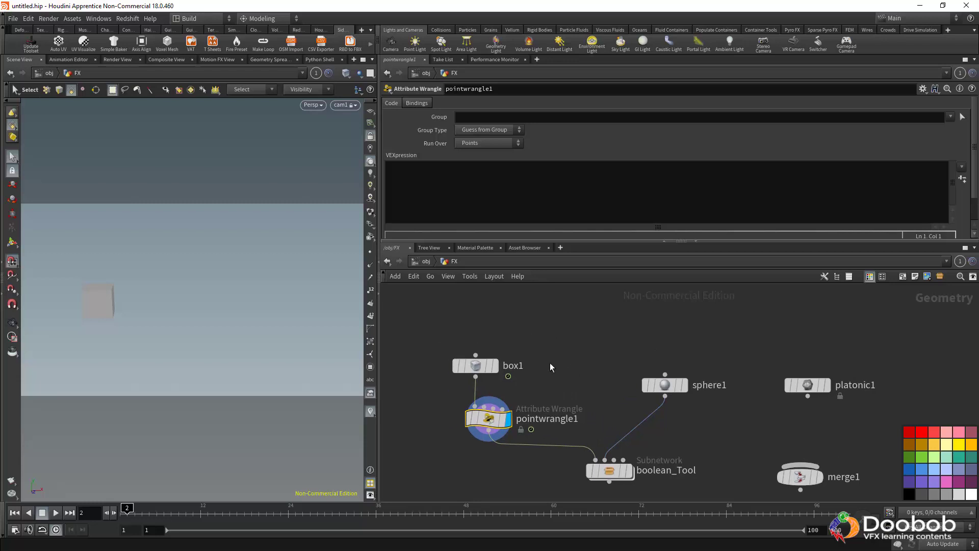
left_click(476, 363)
middle_click(475, 362)
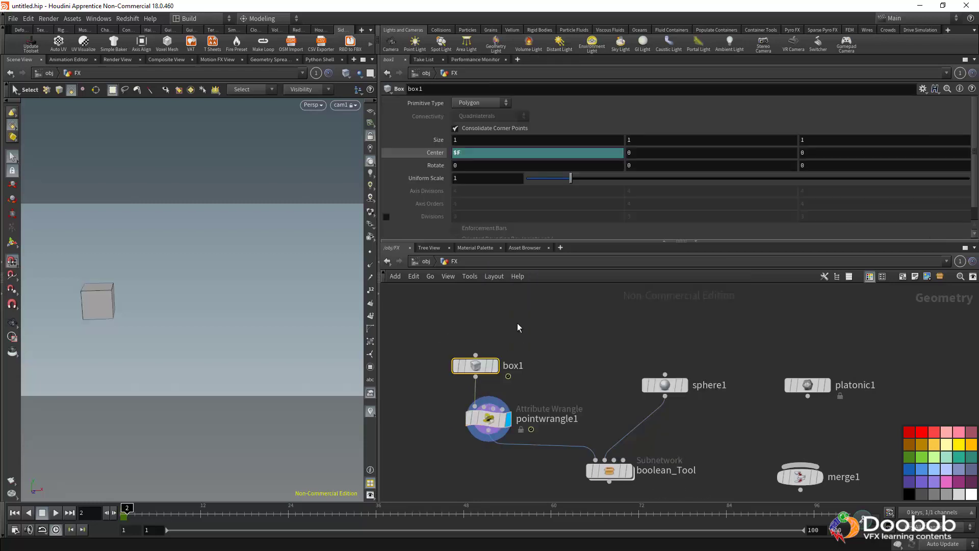
right_click(476, 365)
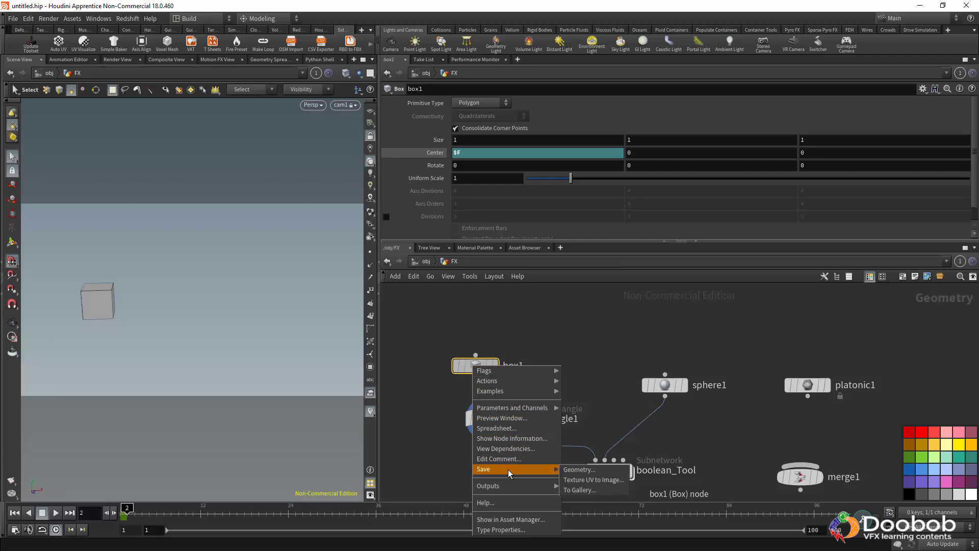
left_click(548, 323)
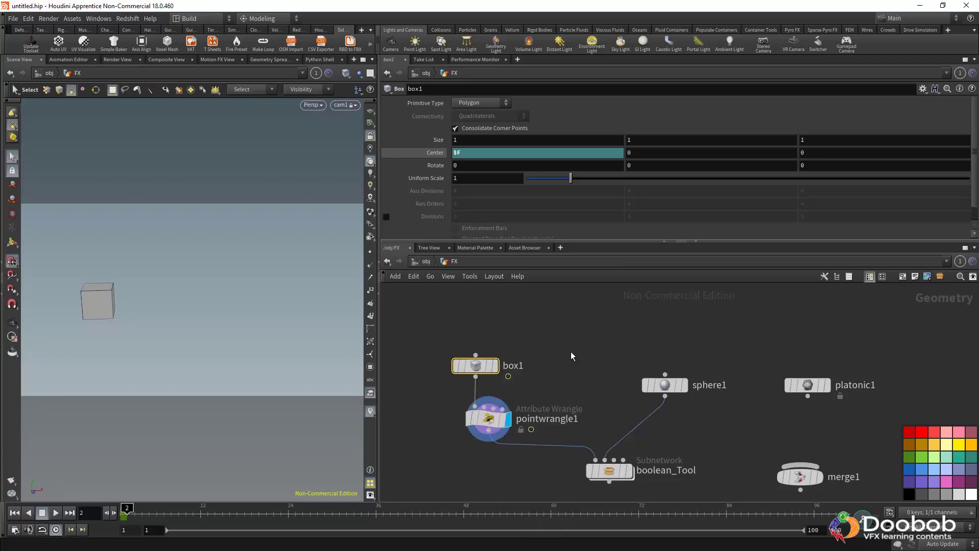
middle_click_drag(591, 374, 561, 339)
left_click(551, 347)
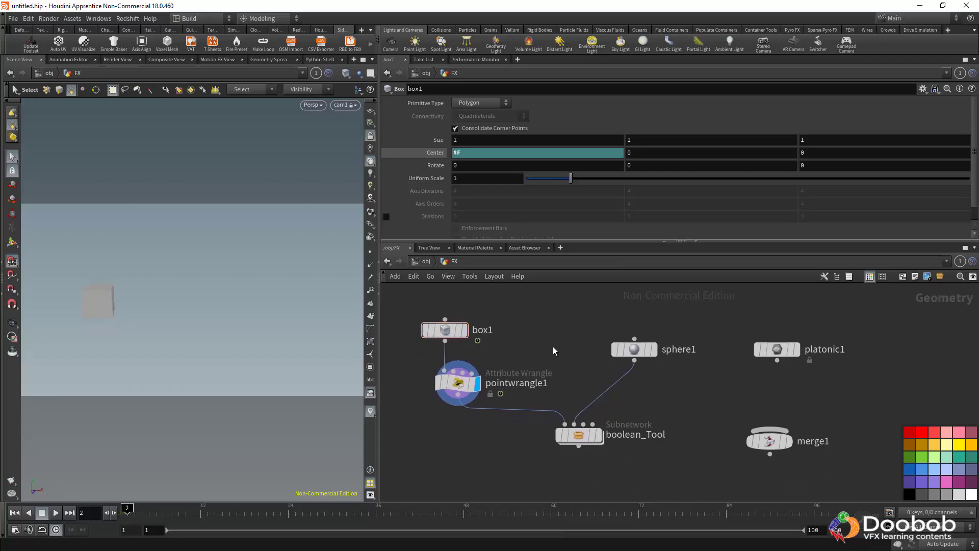
right_click(577, 435)
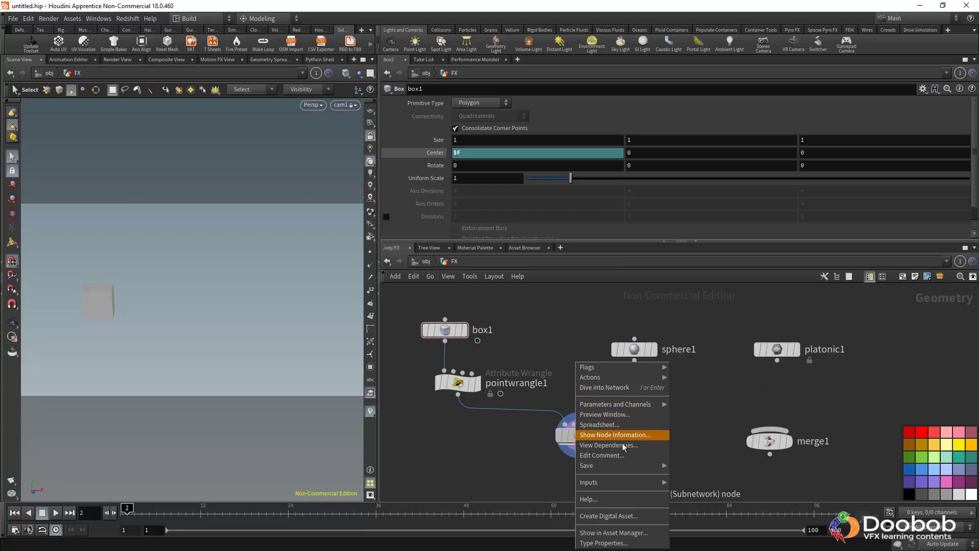
mouse_move(629, 465)
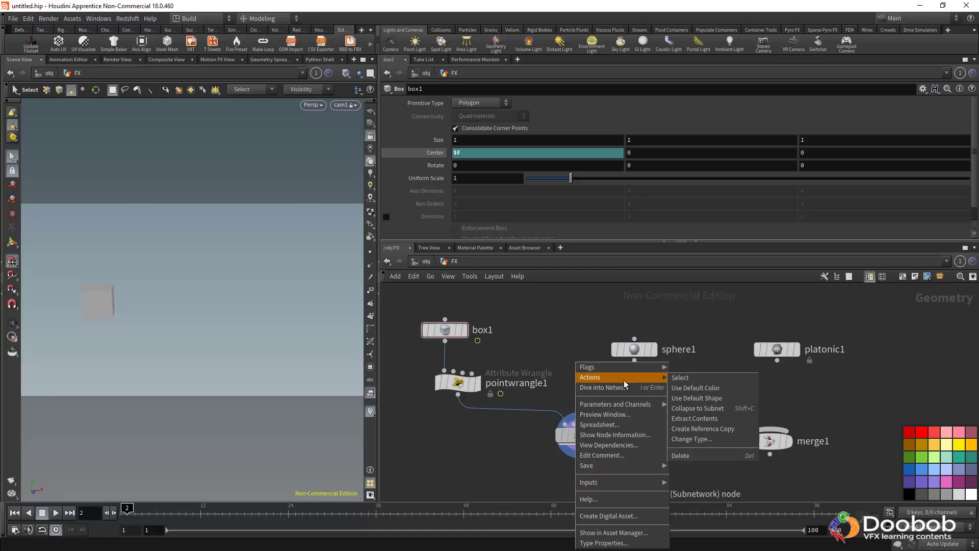
mouse_move(624, 372)
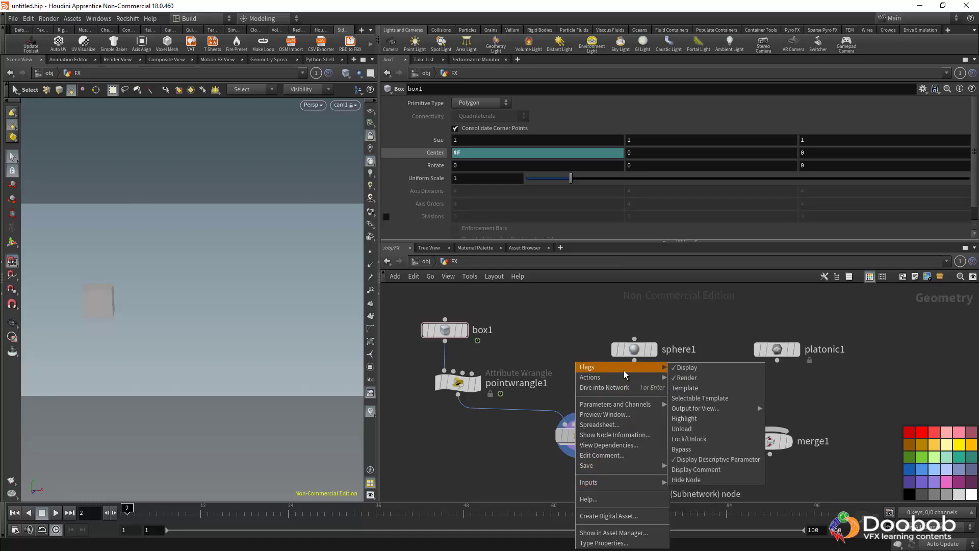
left_click(560, 327)
Step: Add a Point VOP beside the wrangle, wire box1 into its first input, and display it
middle_click_drag(554, 326, 592, 343)
key("Tab")
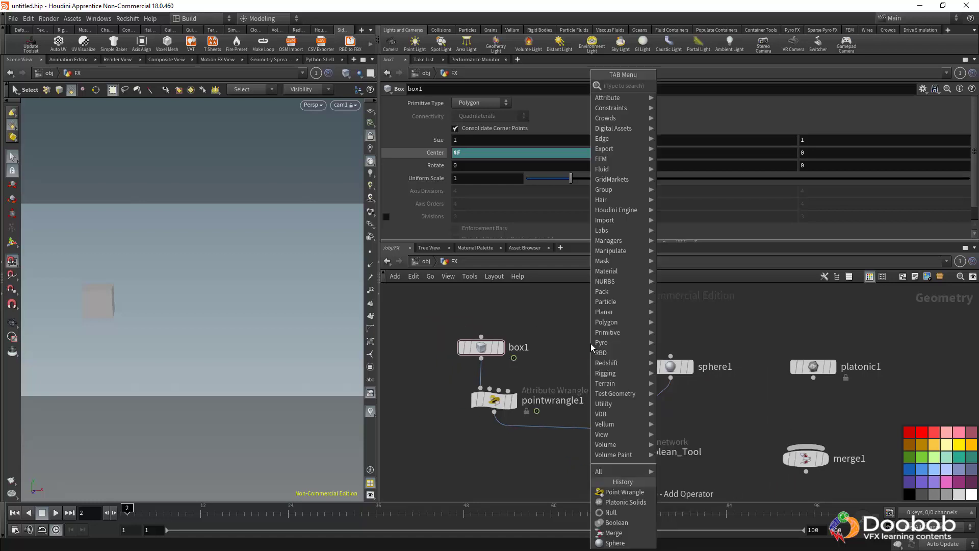
type("pointvop")
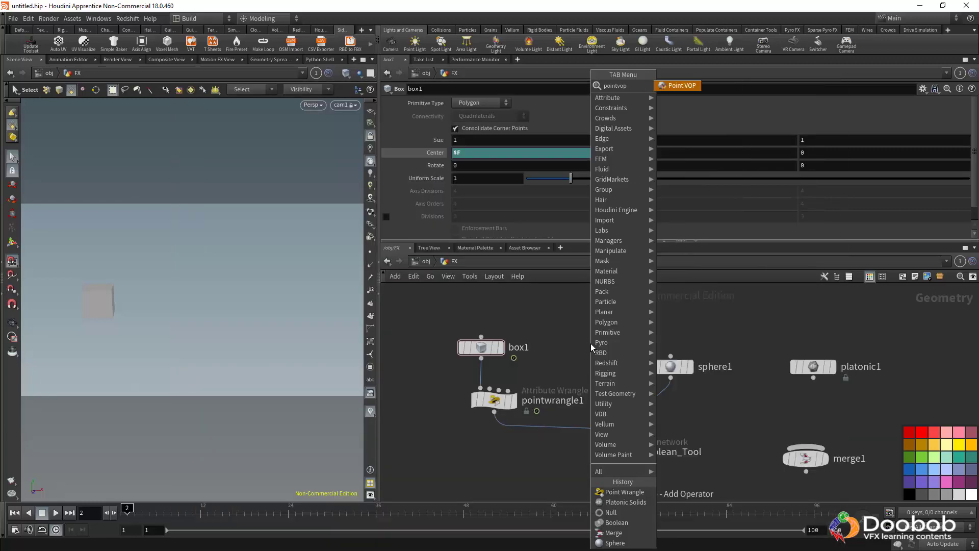
left_click(674, 85)
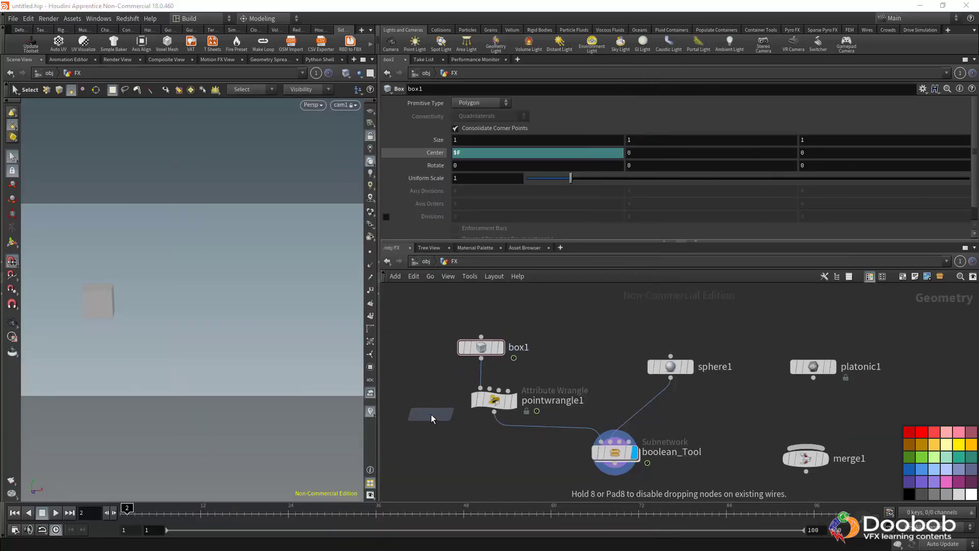
left_click(431, 414)
left_click(481, 358)
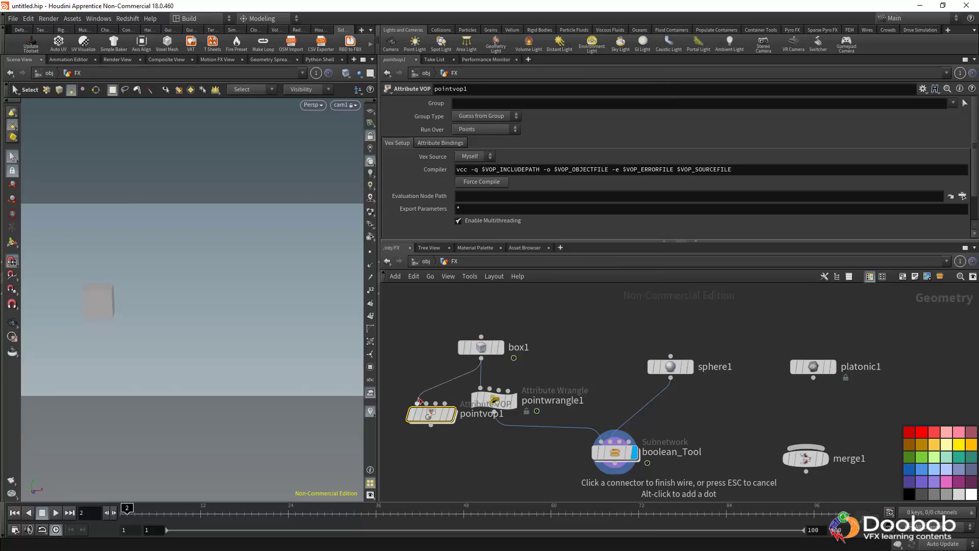
left_click(417, 404)
left_click(451, 415)
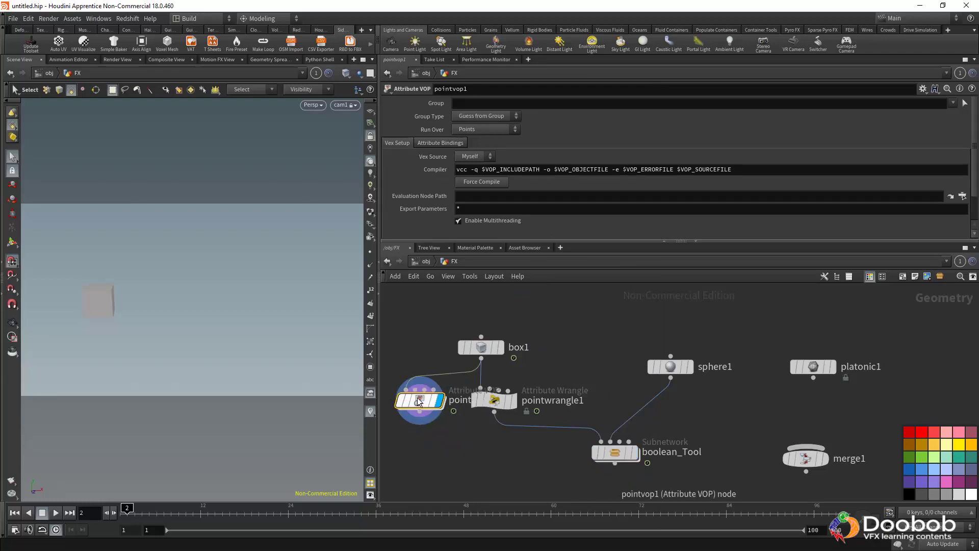
Step: View the Point VOP's generated VEX code, examine its variable declarations, and return to box1's parameters
right_click(431, 414)
mouse_move(439, 412)
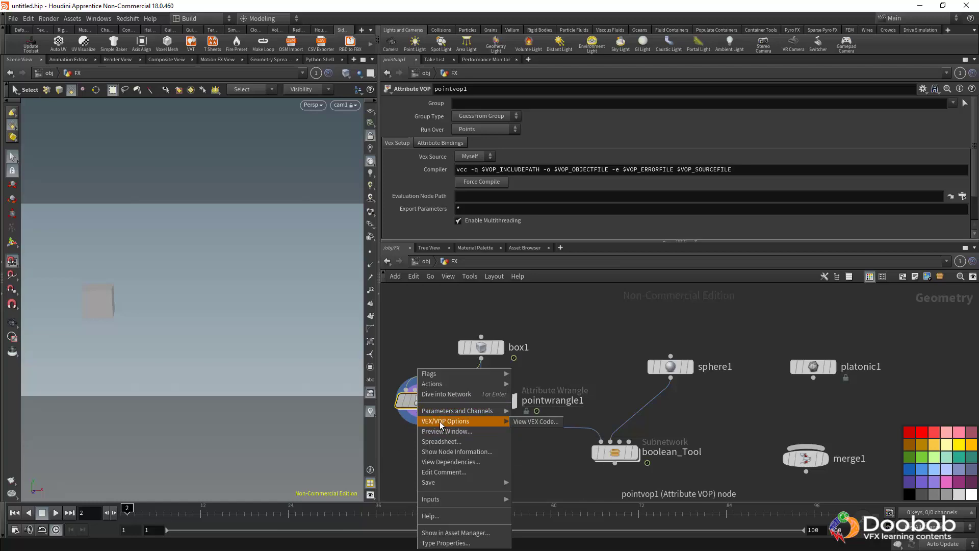
left_click(535, 422)
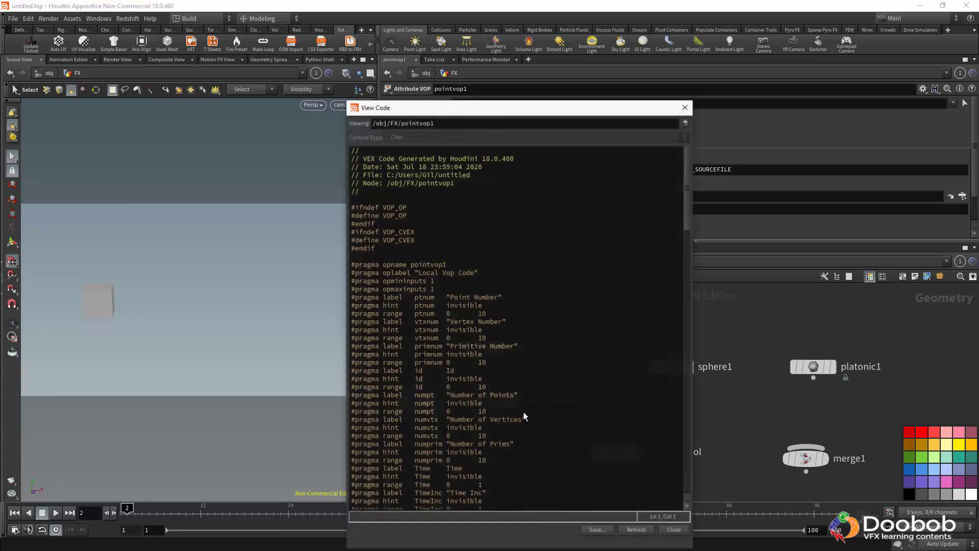
left_click_drag(466, 103, 624, 41)
scroll(639, 279, "down", 6)
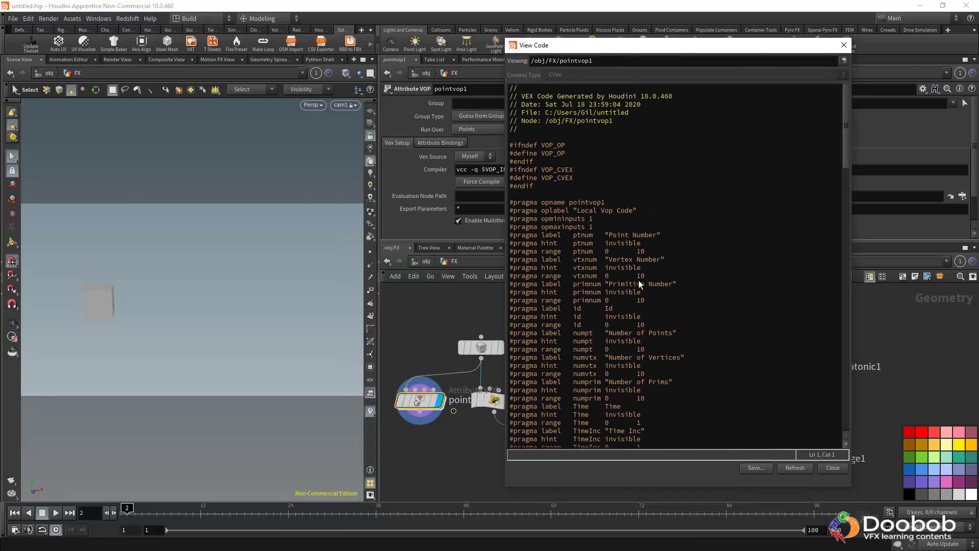
left_click_drag(845, 164, 865, 306)
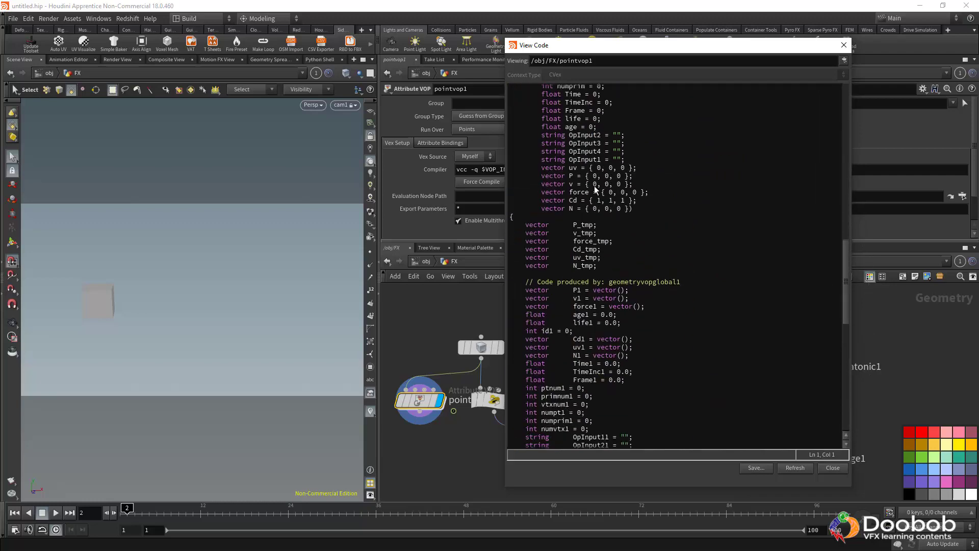
left_click(845, 47)
left_click(481, 347)
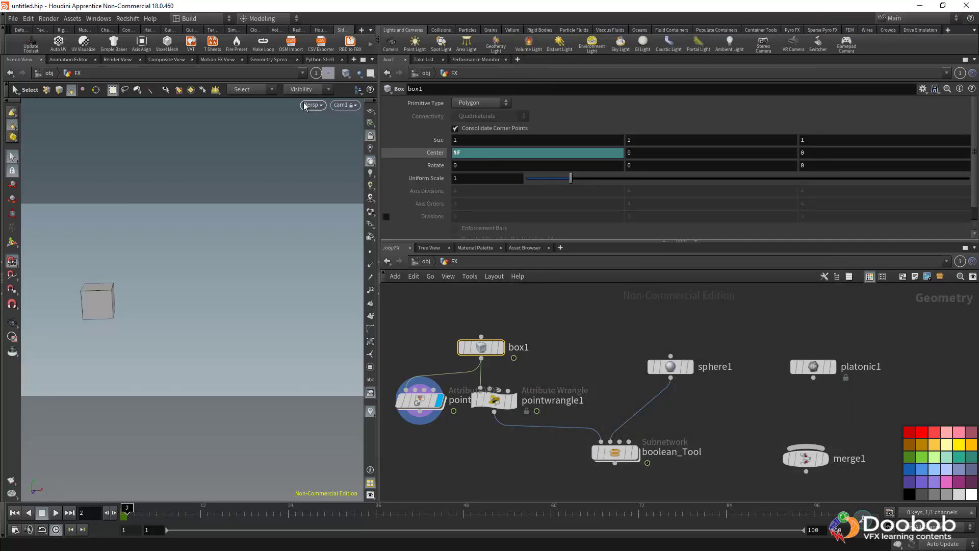
left_click(469, 156)
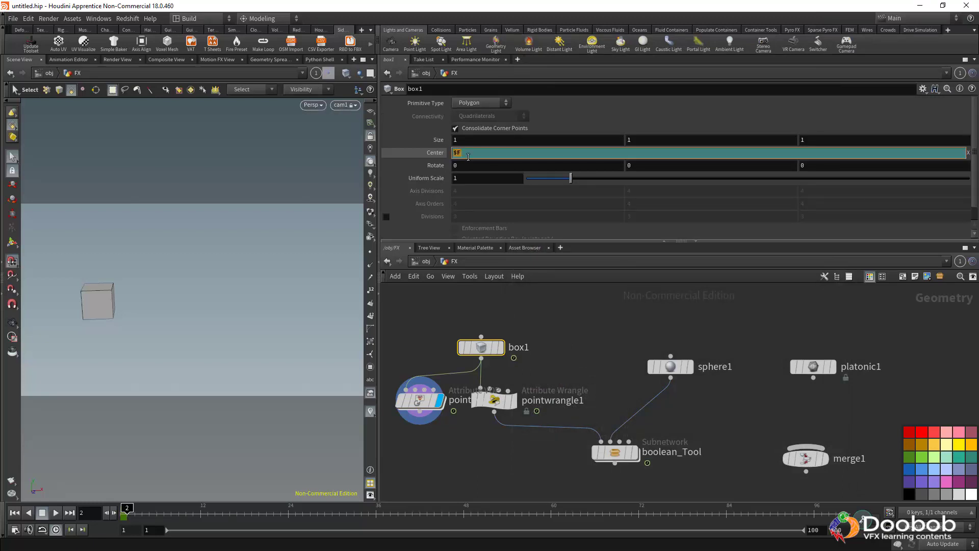
type("@Frame")
key("Return")
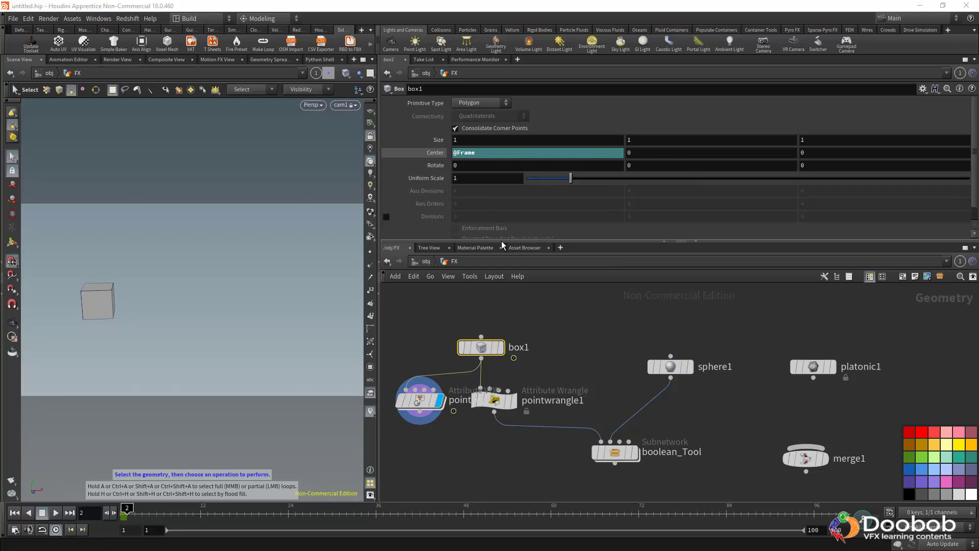
Step: Display box1, delete the animation channel on its Center X, and set Center X to 0
left_click(499, 347)
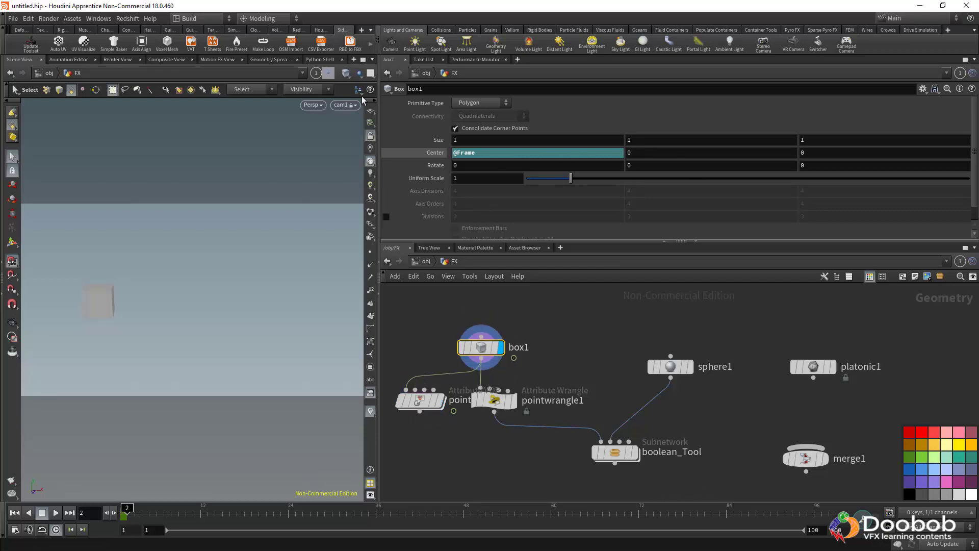
right_click(506, 154)
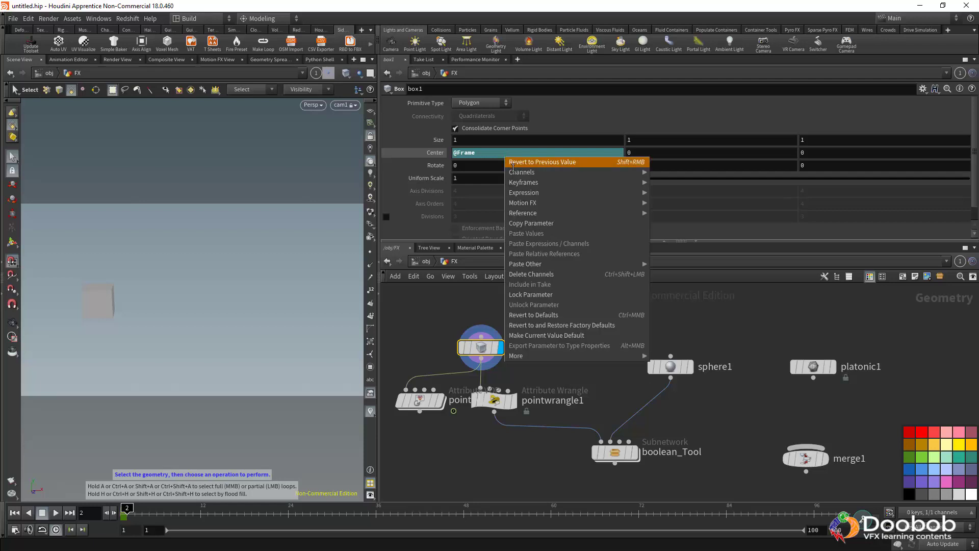
left_click(532, 274)
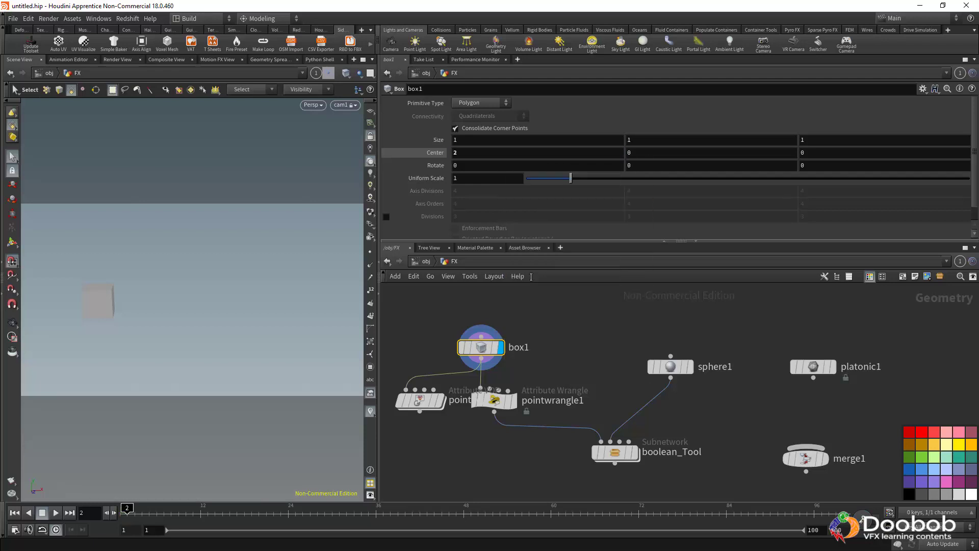
left_click(472, 154)
type("0")
left_click(571, 336)
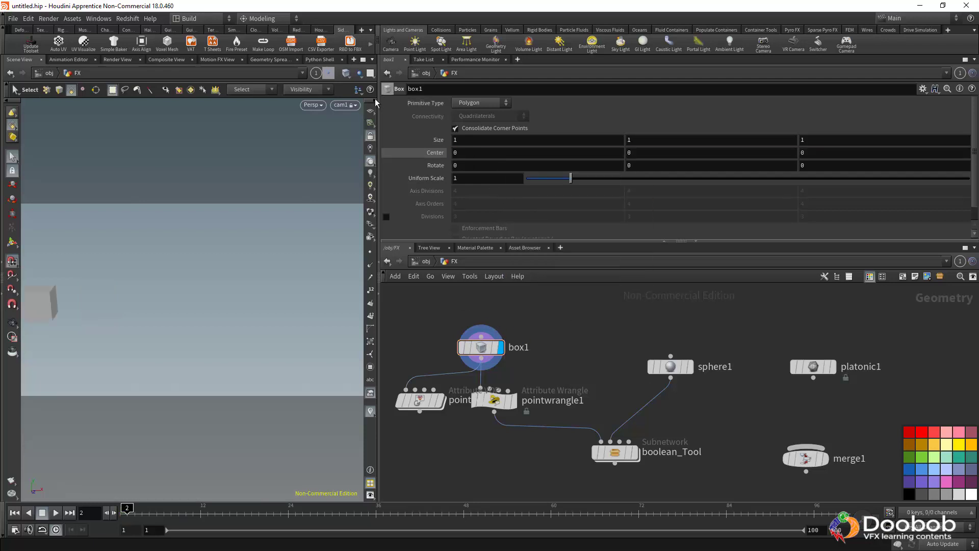
Step: Show the reference grid in the viewport and raise box1's Center Y to 0.5
left_click(371, 112)
middle_click_drag(161, 274, 316, 262, "alt")
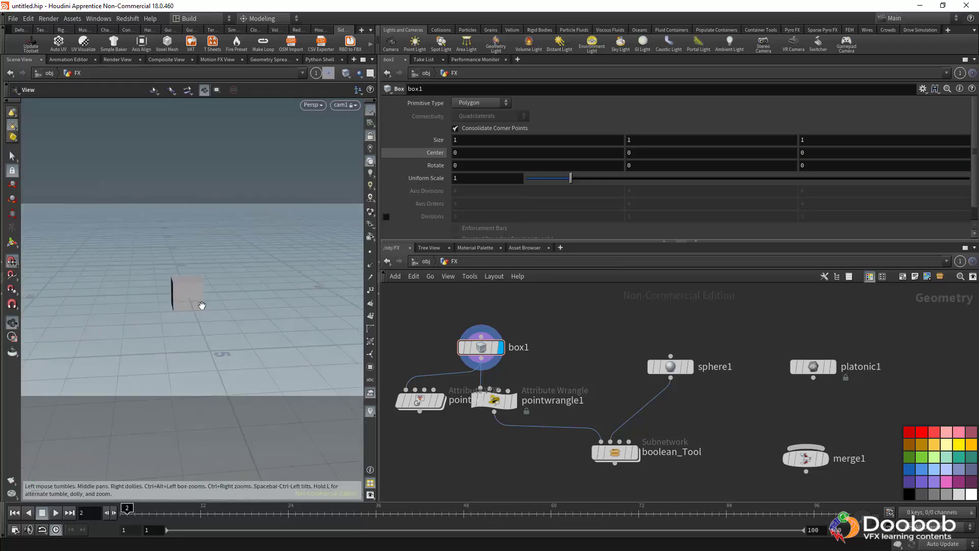
mouse_move(194, 307)
left_mouse_down("alt")
mouse_move(178, 308)
mouse_move(191, 308)
left_mouse_up("alt")
right_click_drag(192, 308, 372, 344, "alt")
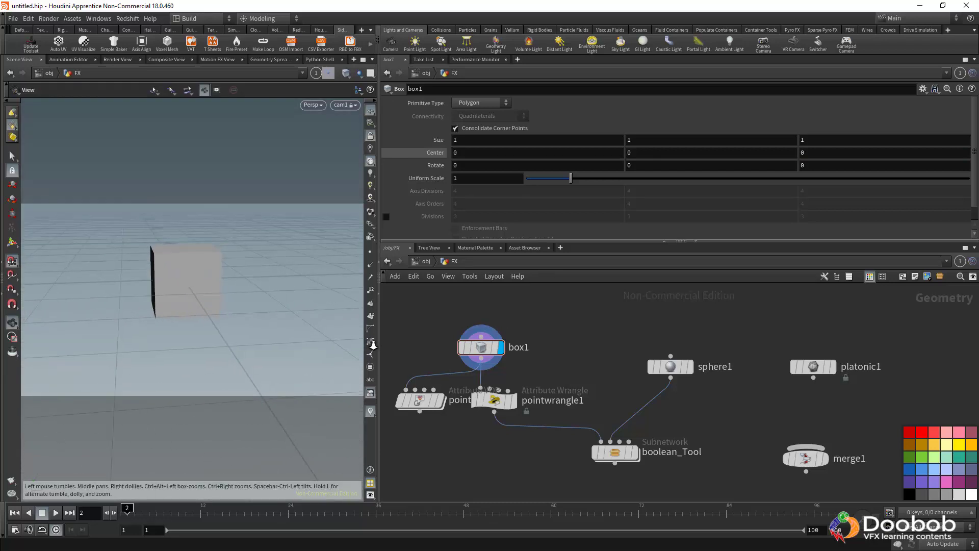
mouse_move(229, 314)
left_mouse_down("alt")
mouse_move(205, 317)
mouse_move(216, 319)
left_mouse_up("alt")
key("s")
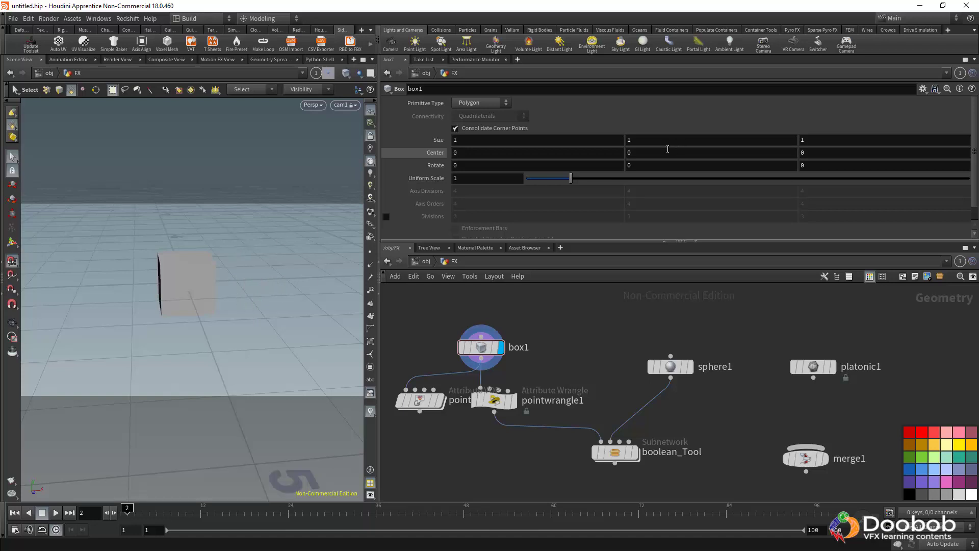
middle_click_drag(644, 155, 689, 153)
left_click_drag(220, 269, 211, 256, "alt")
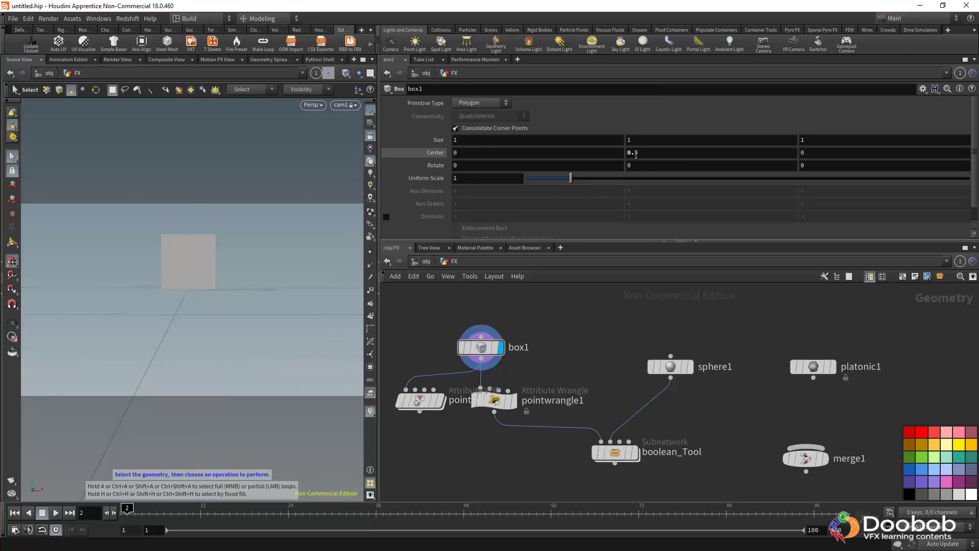
Step: Set box1's Size Y to 2.4 and its Center Y to 1.2
middle_click_drag(641, 143, 706, 152)
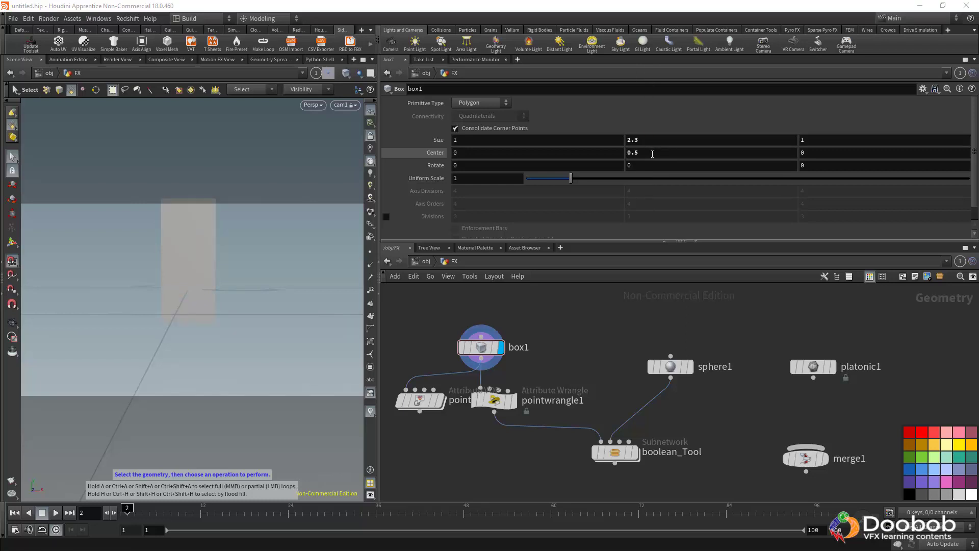
left_click(636, 141)
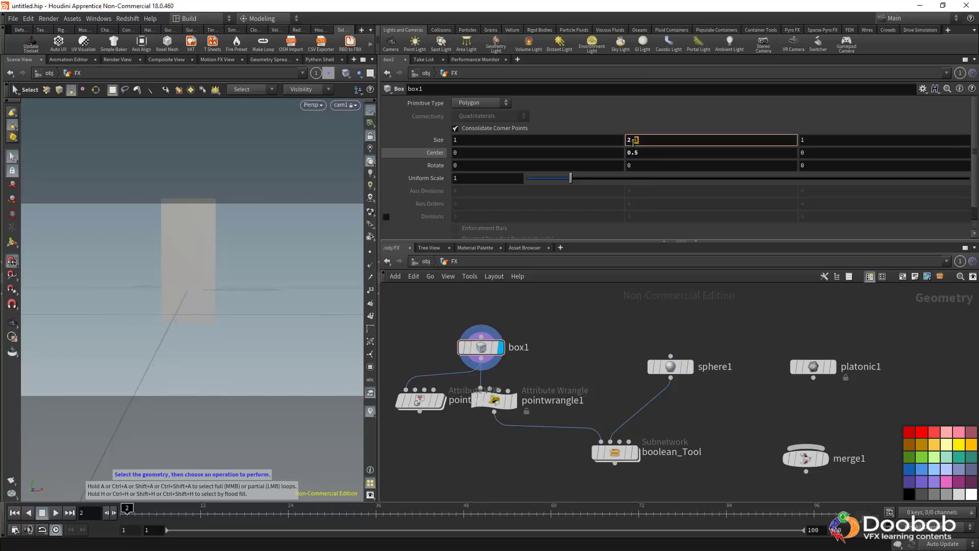
key("BackSpace")
type("4")
key("Return")
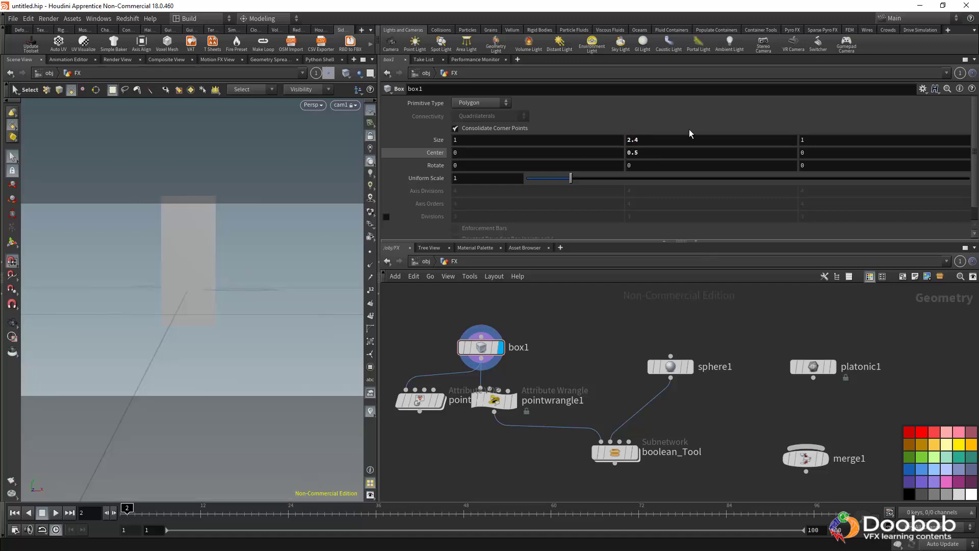
left_click(648, 154)
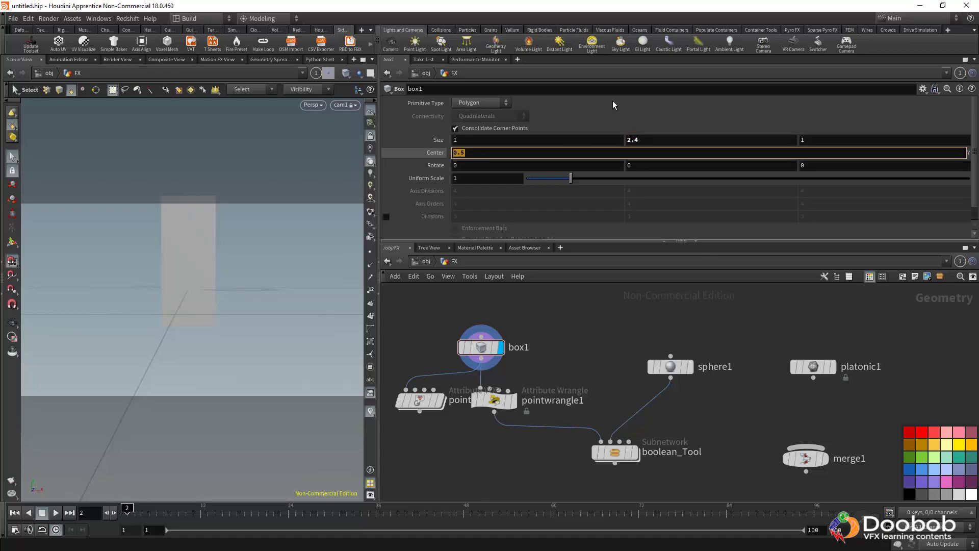
type("1.2")
key("Return")
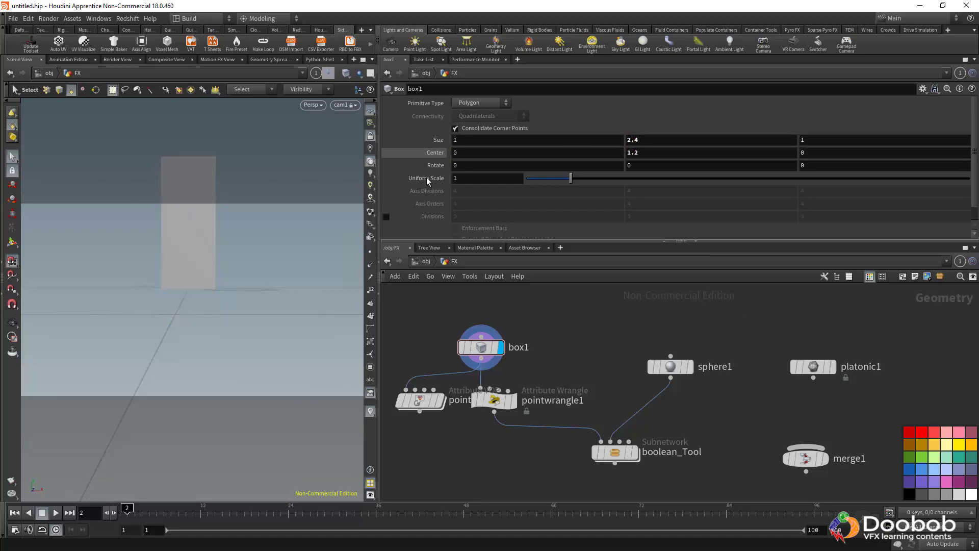
Step: Link box1's Center Y to its Size Y as a relative reference, leaving only ch("sizey") as the expression
key("Escape")
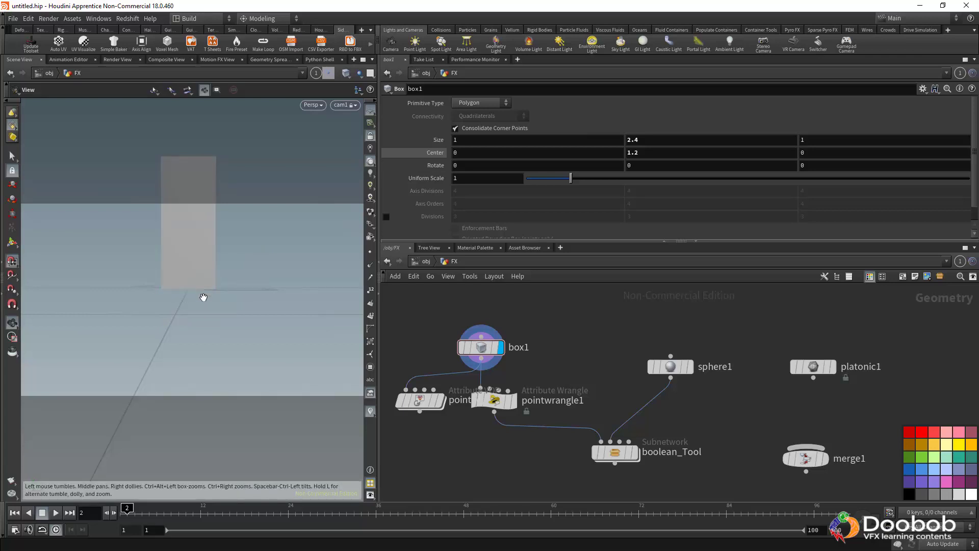
left_click_drag(203, 297, 186, 372)
key("s")
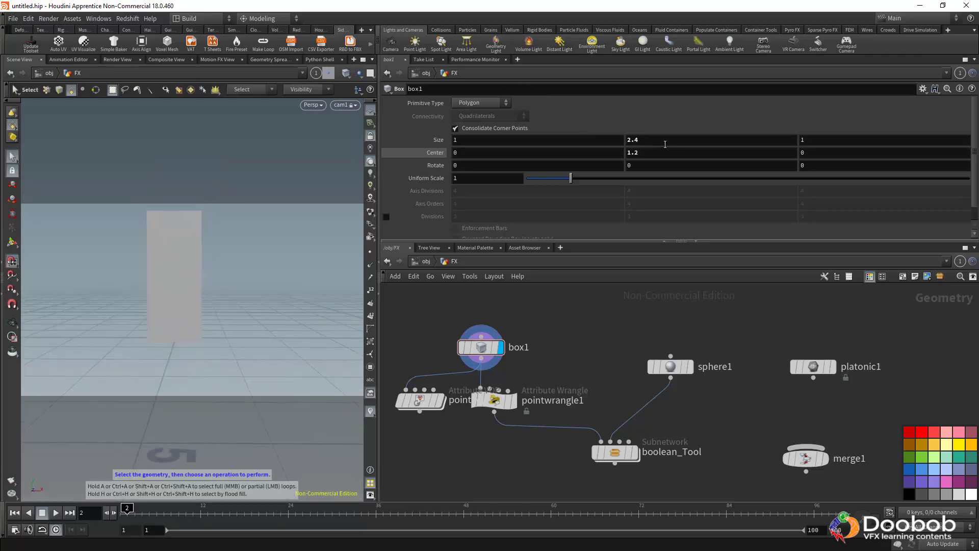
right_click(665, 140)
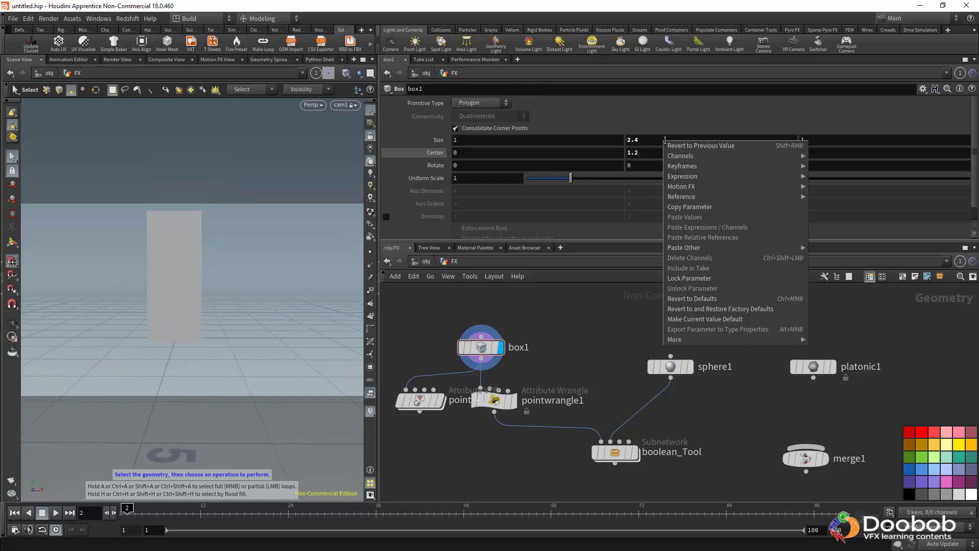
left_click(690, 206)
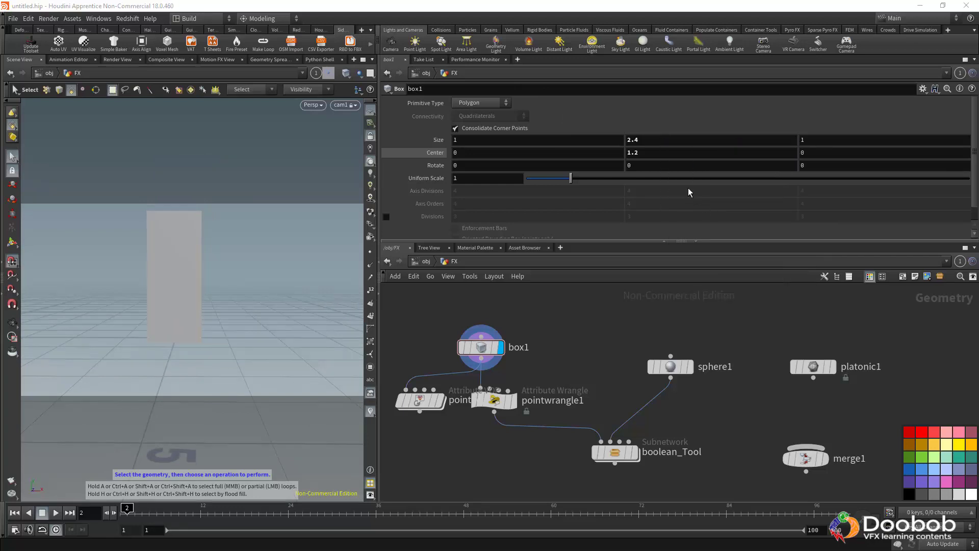
left_click(652, 156)
right_click(653, 156)
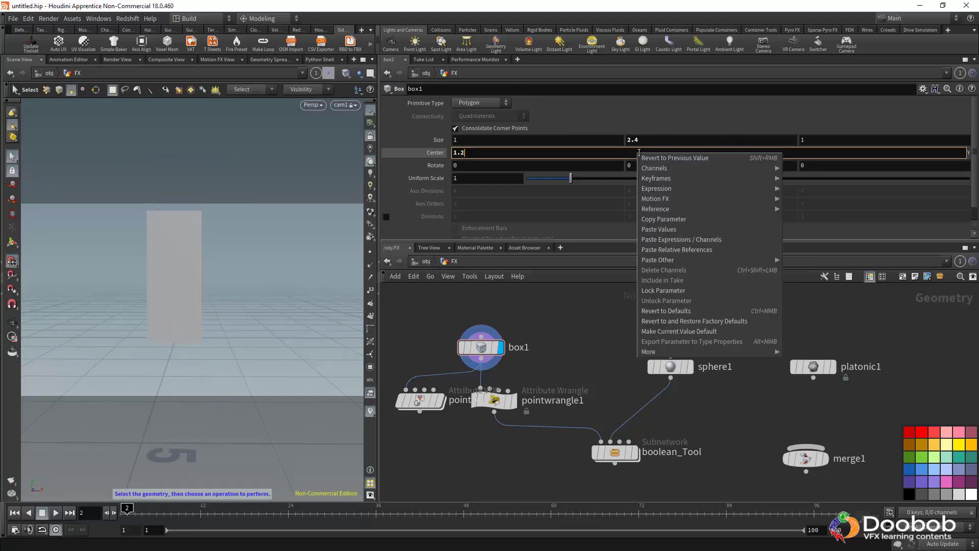
left_click(672, 251)
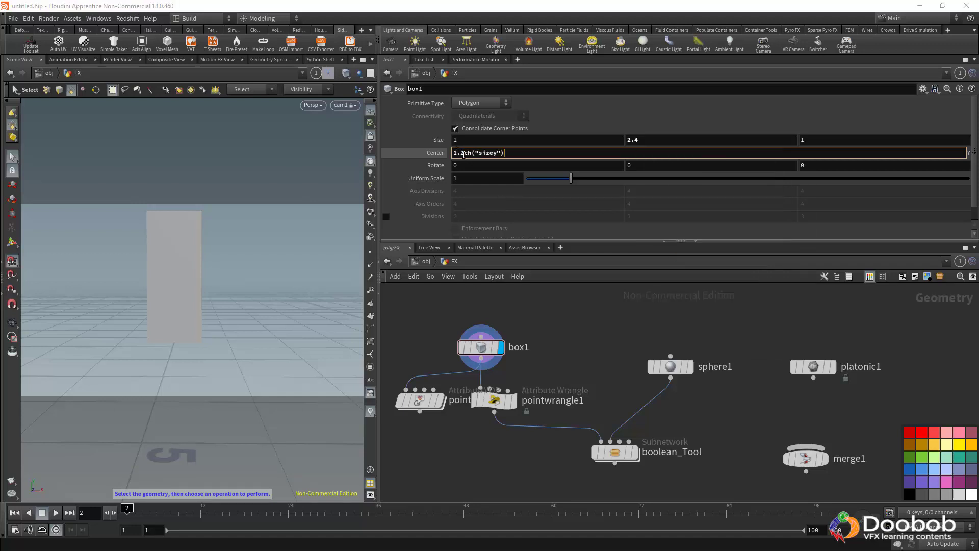
left_click_drag(465, 155, 434, 157)
key("BackSpace")
key("Return")
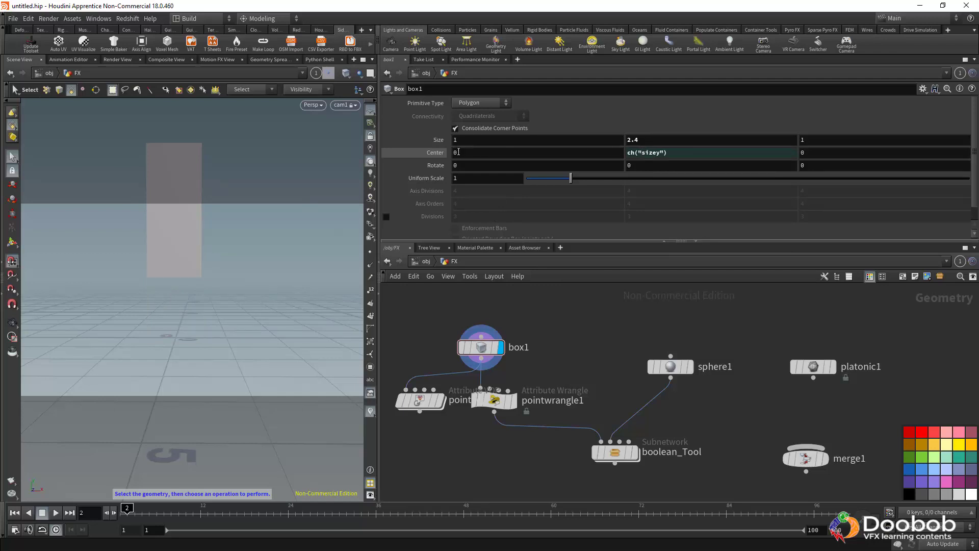
Step: Extend box1's Center Y expression to ch("sizey")/2 and test it by changing Size Y to 1.4
left_click(689, 152)
type("/2")
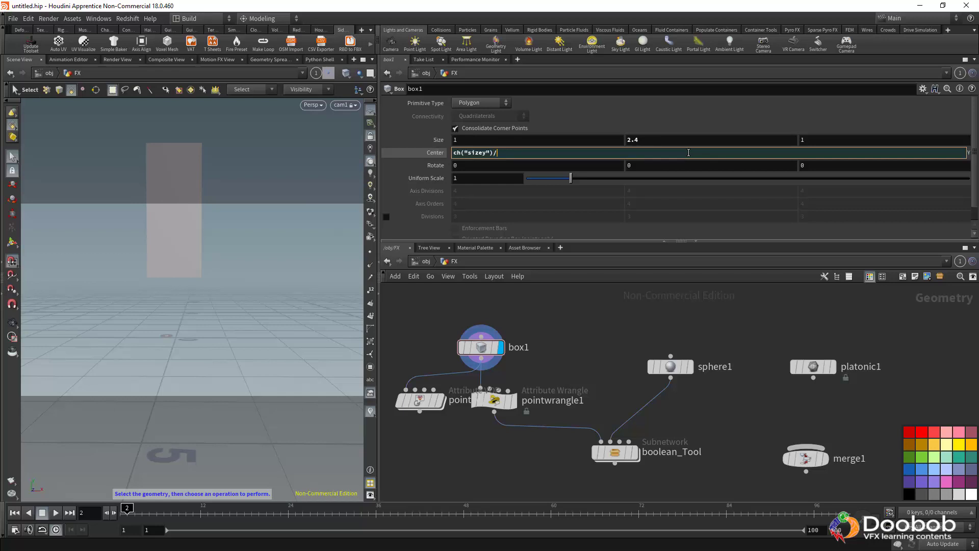
key("Return")
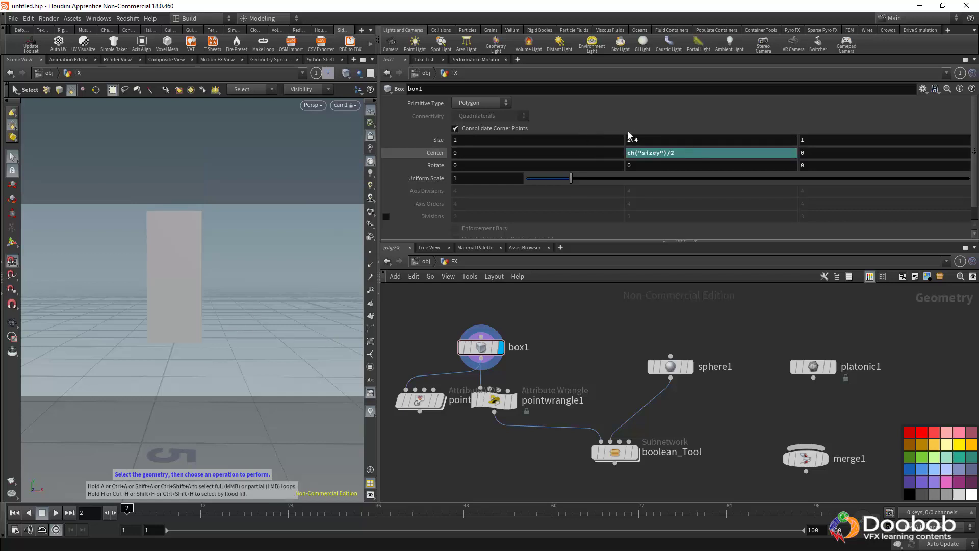
middle_click_drag(650, 133, 222, 173)
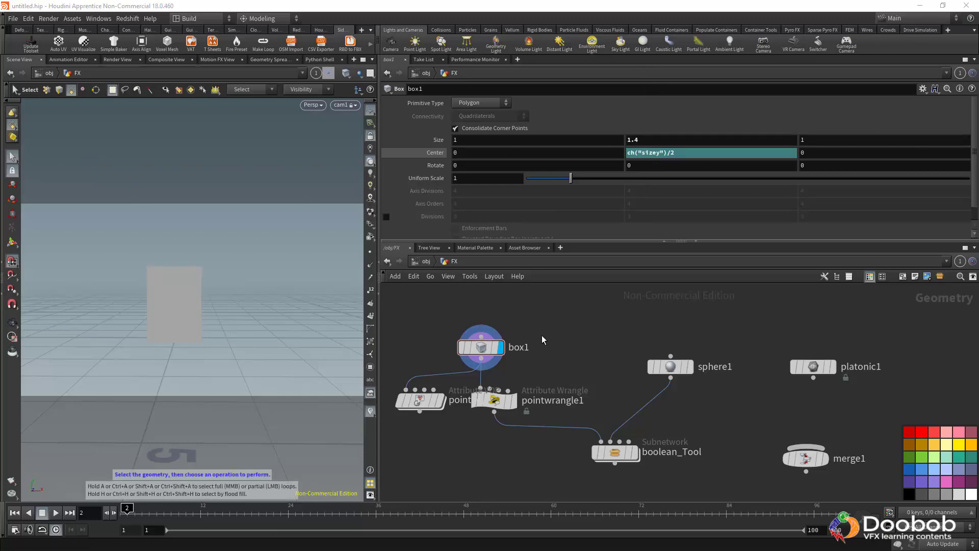
Step: Move sphere1 nearer to box1 in the network, display it, and select it
scroll(542, 335, "down", 1)
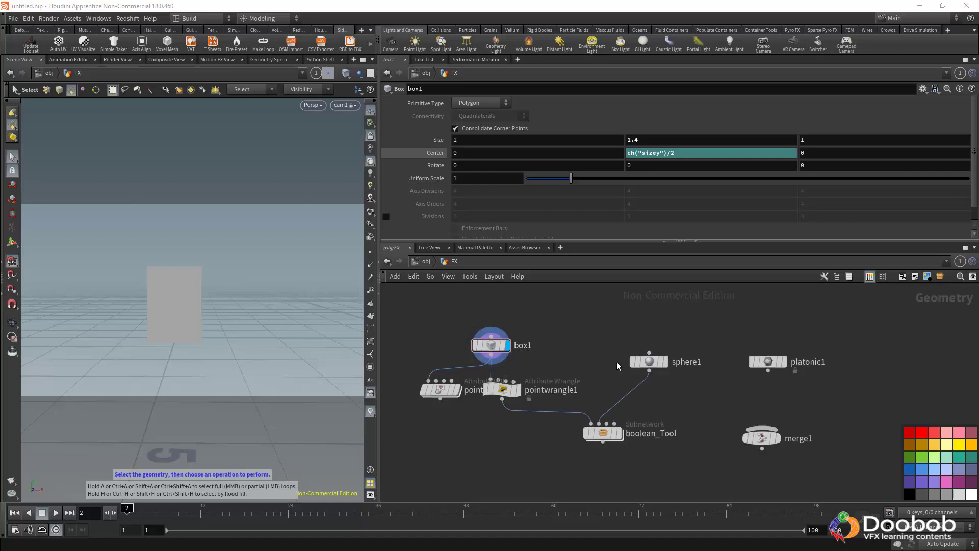
mouse_move(651, 360)
mouse_move(650, 361)
left_mouse_down()
mouse_move(629, 329)
mouse_move(647, 355)
left_mouse_up()
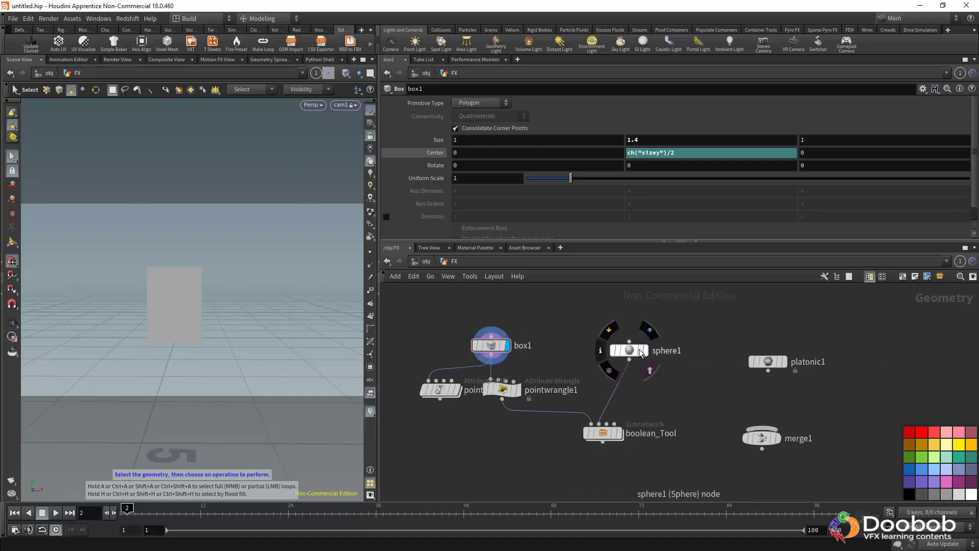
left_click(644, 350)
left_click(632, 350)
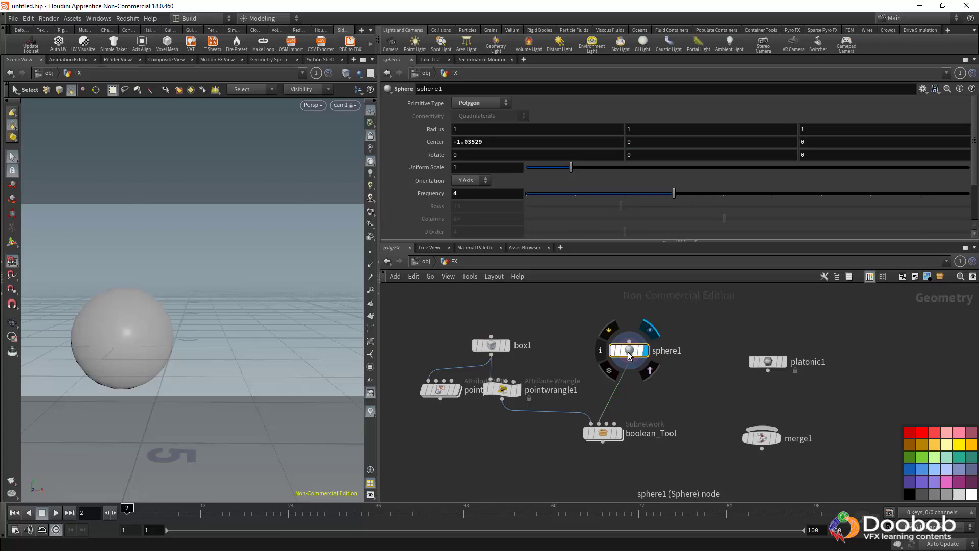
Step: Copy box1's Center Y parameter and paste it as a relative reference into sphere1's Center Y
left_click(491, 345)
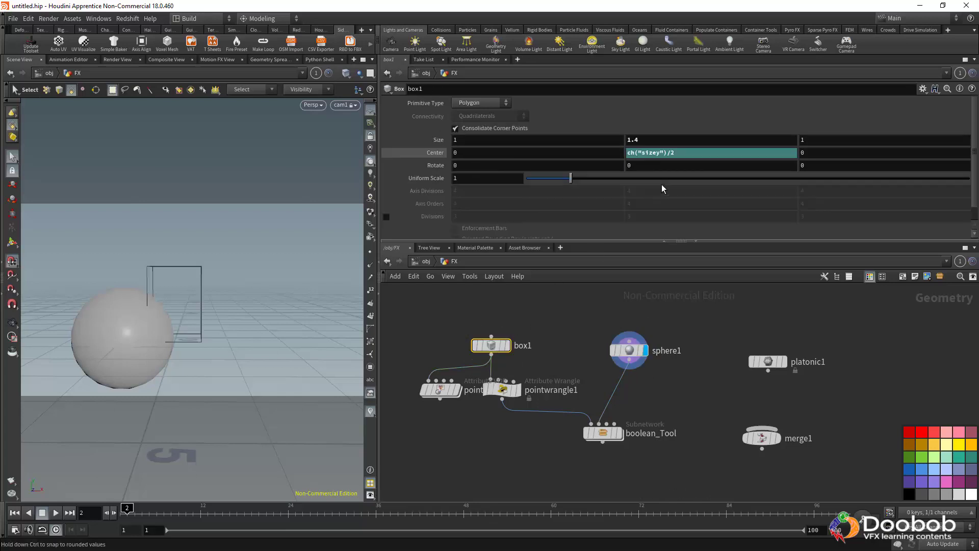
right_click(704, 154)
left_click(728, 220)
left_click(627, 349)
right_click(656, 140)
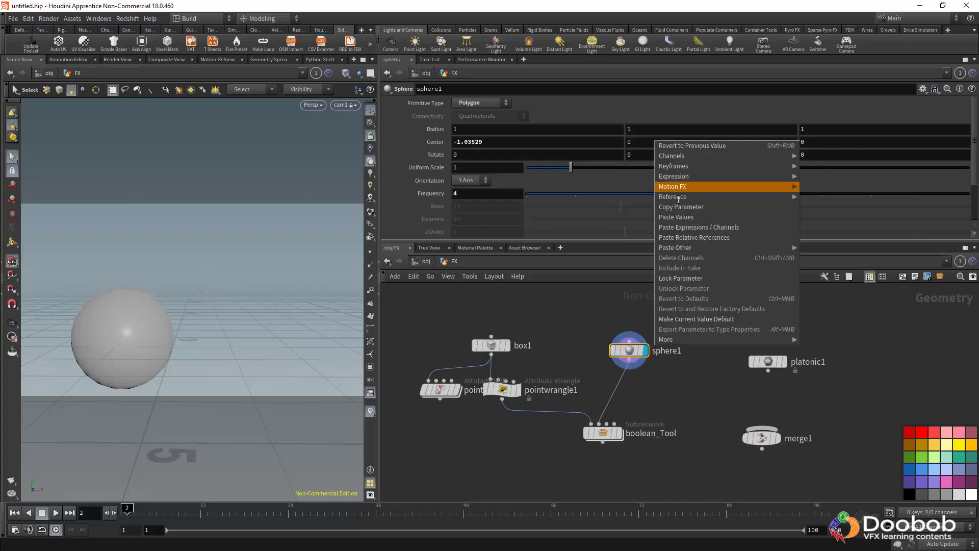
left_click(684, 237)
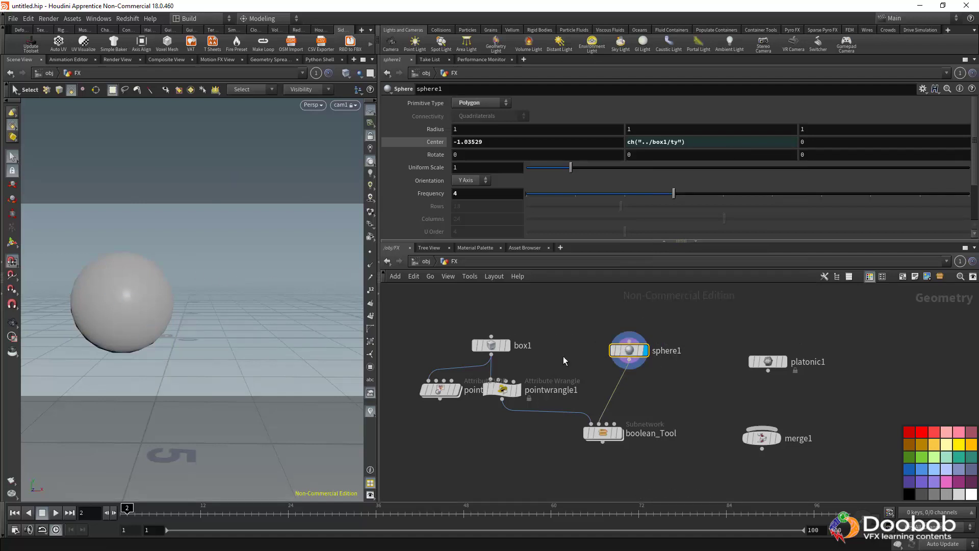
Step: Compare the Center Y expressions of box1 and sphere1, and re-enter the FX network from the object level
left_click(490, 346)
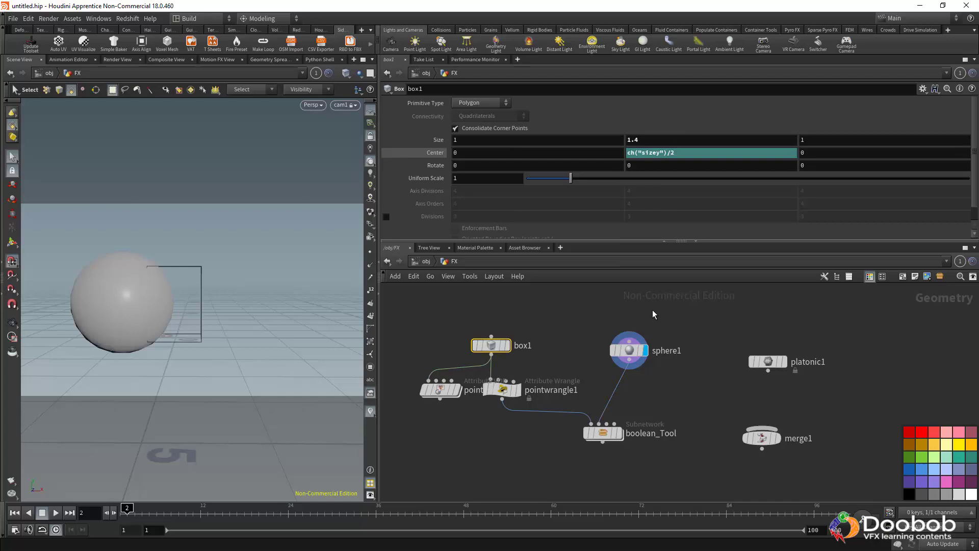
left_click(628, 350)
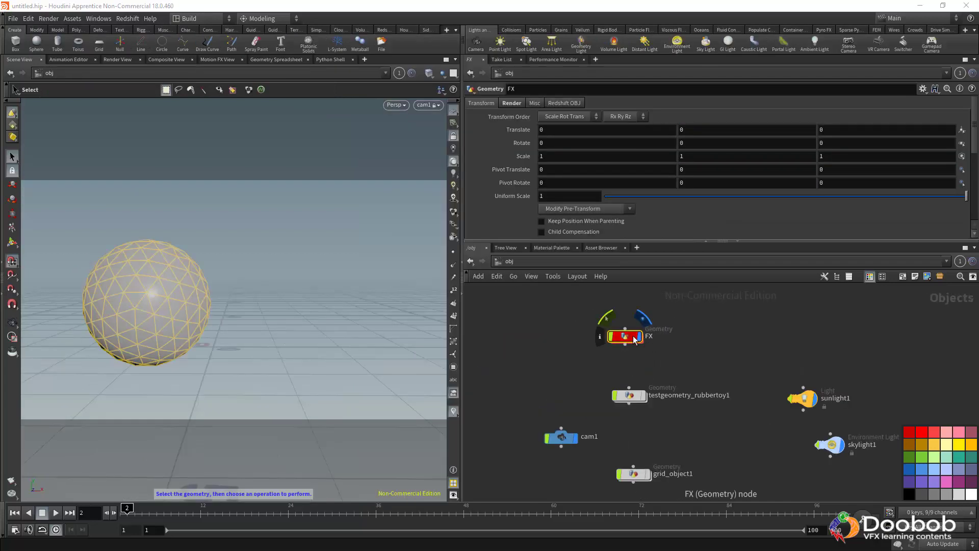
double_click(630, 338)
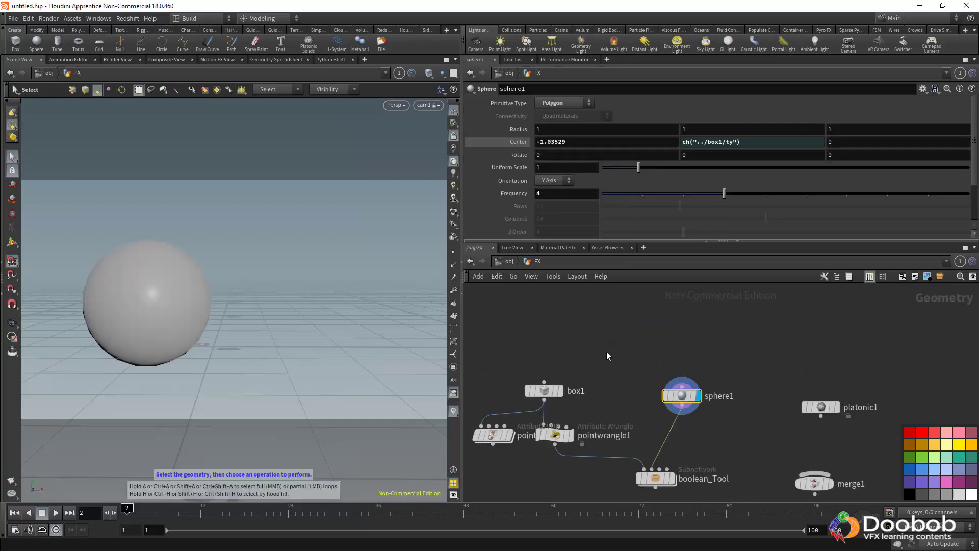
middle_click_drag(634, 338, 621, 407)
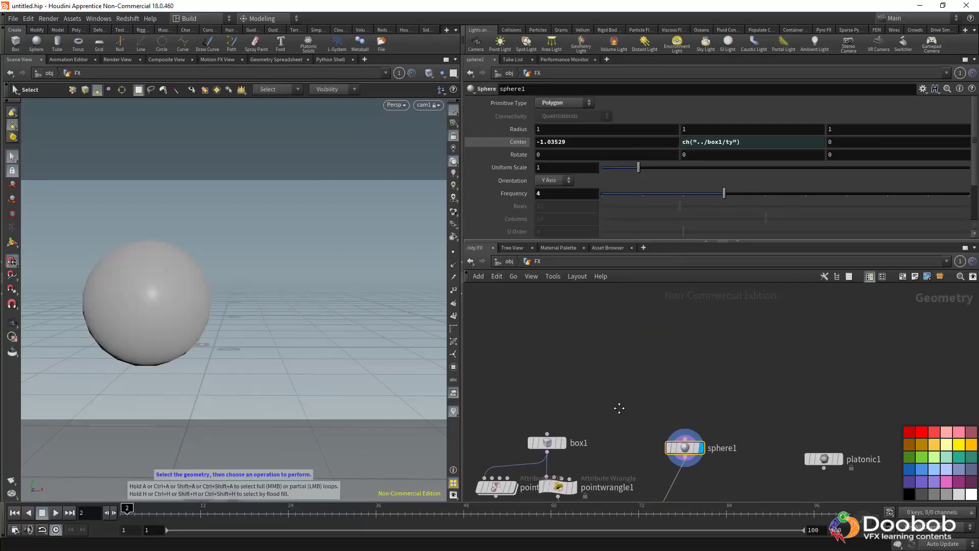
key("Tab")
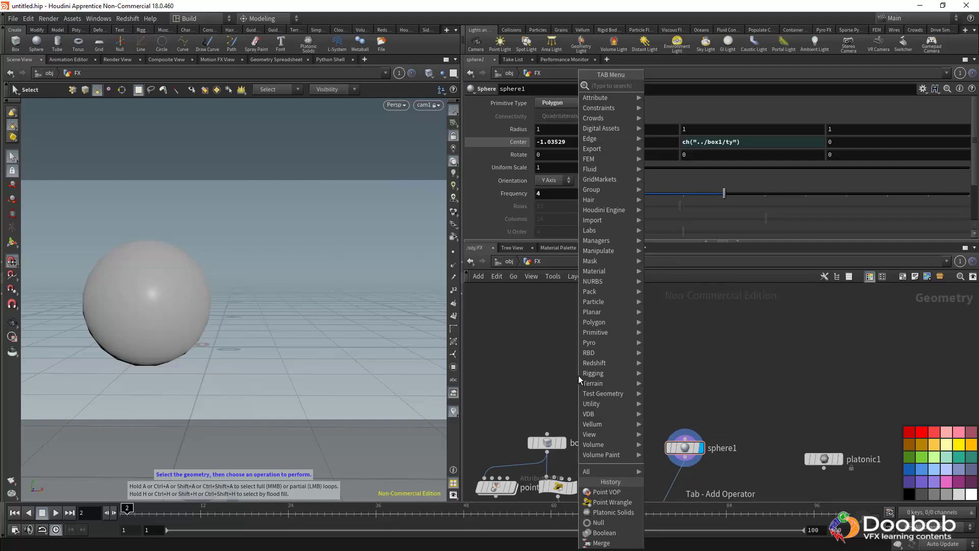
left_click(754, 144)
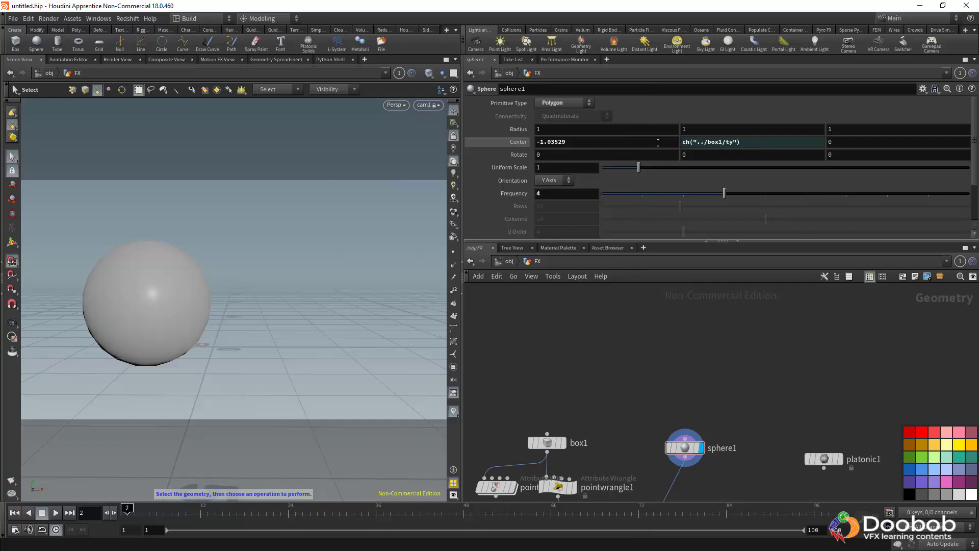
right_click(704, 132)
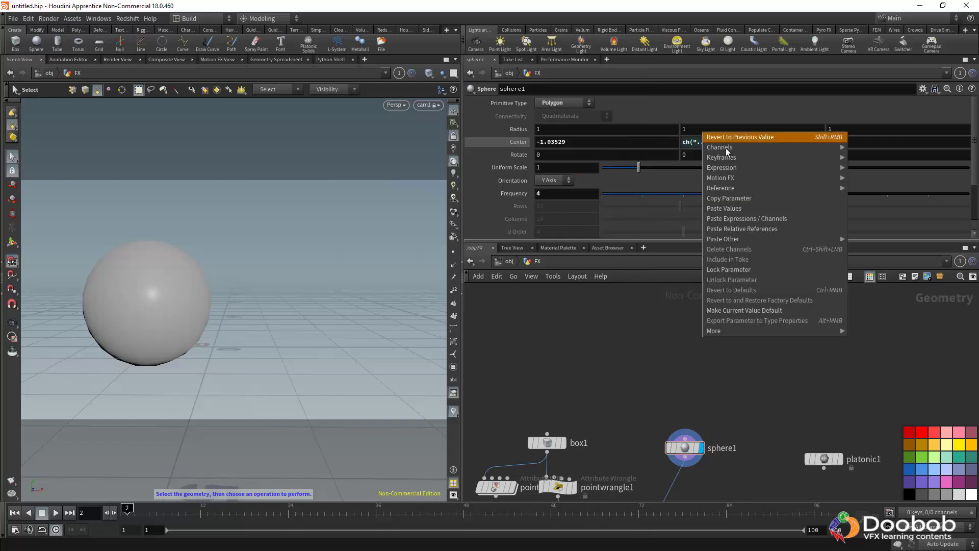
left_click(724, 196)
right_click(750, 145)
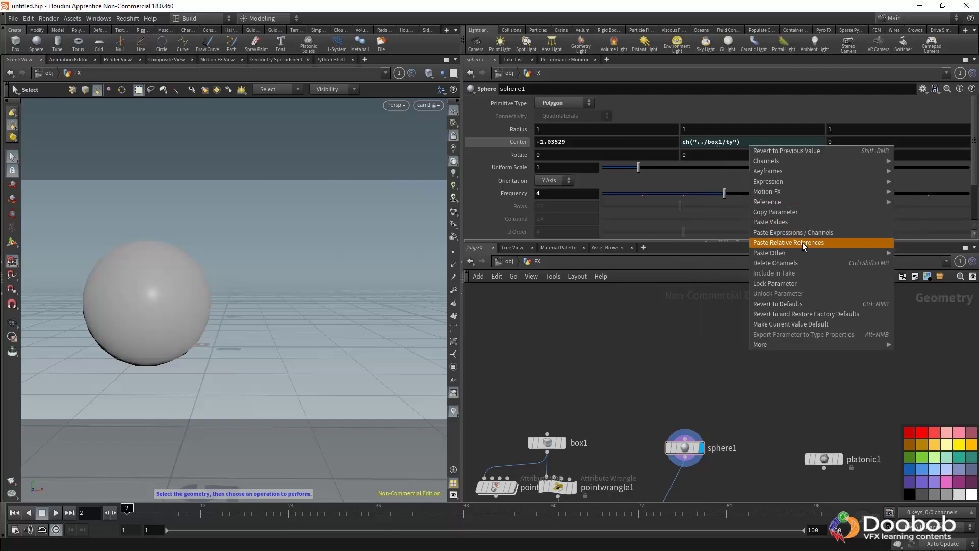
left_click(653, 325)
left_click(577, 142)
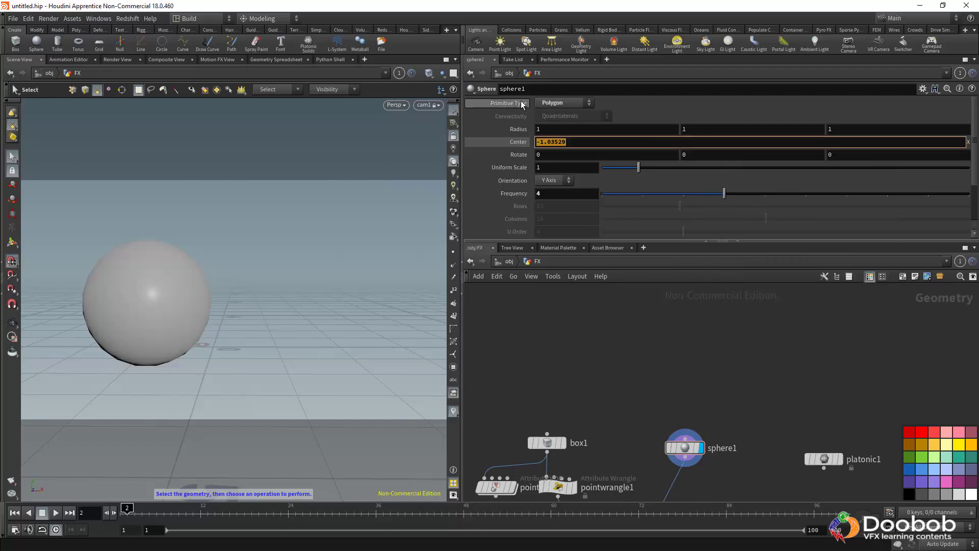
type("$F")
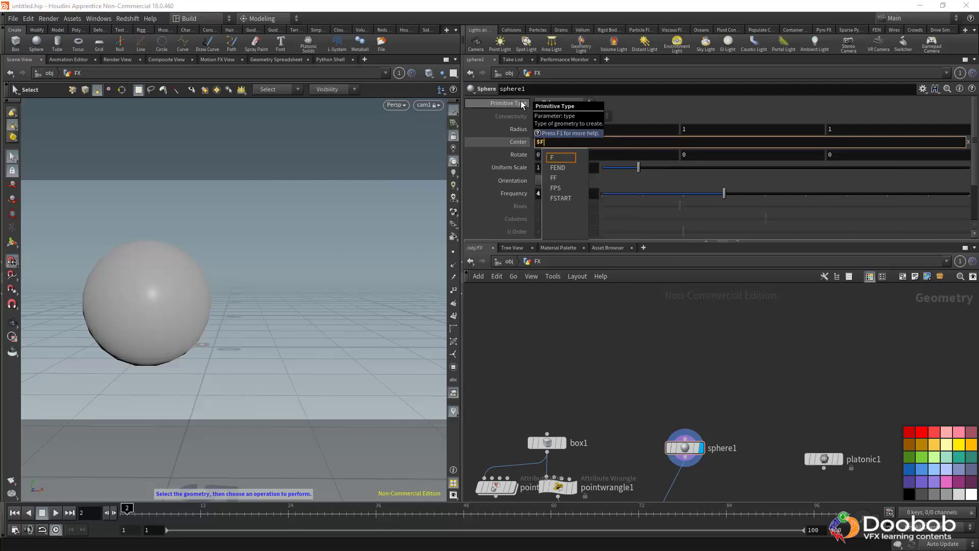
key("Return")
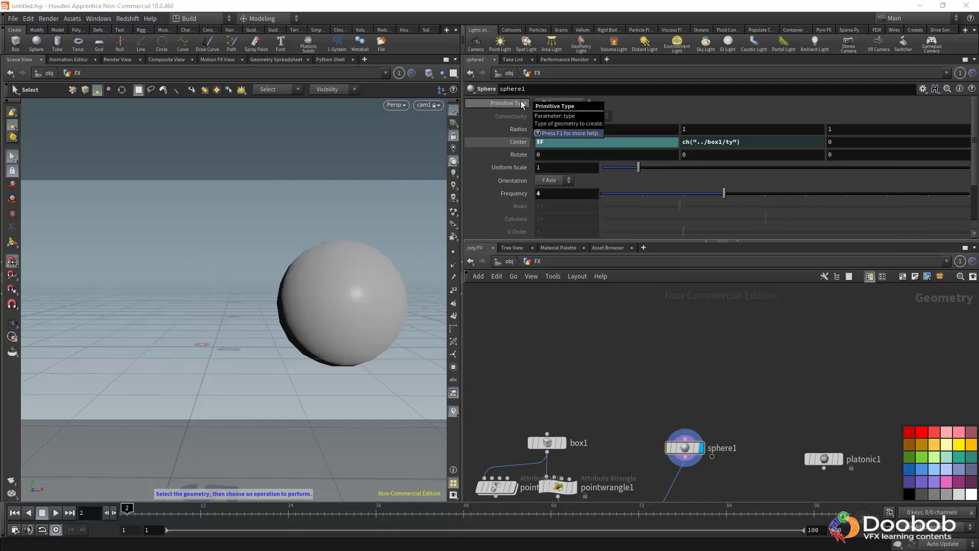
left_click(545, 143)
type("@Frame")
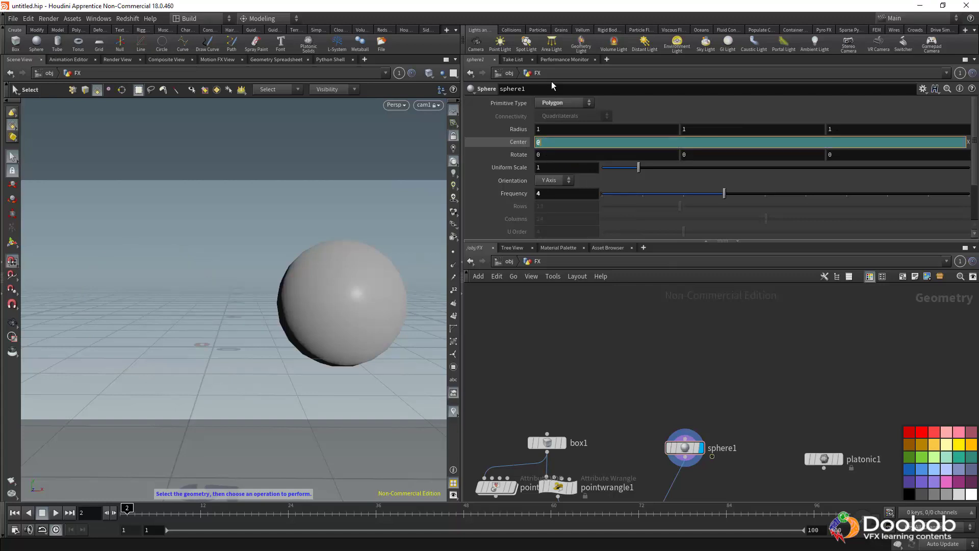
key("Return")
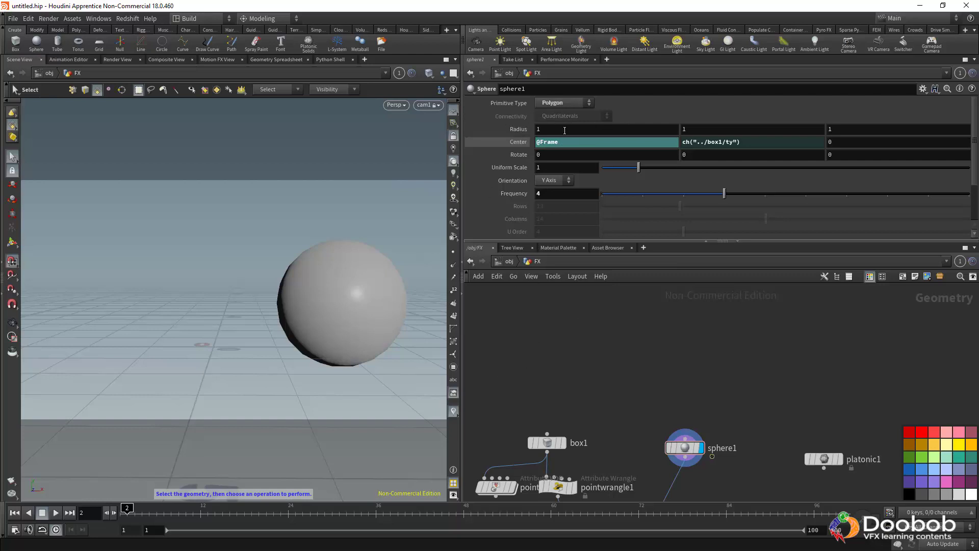
Step: Add a Grid node in the empty network area above box1
middle_click_drag(571, 346, 585, 295)
middle_click_drag(653, 333, 603, 413)
key("Tab")
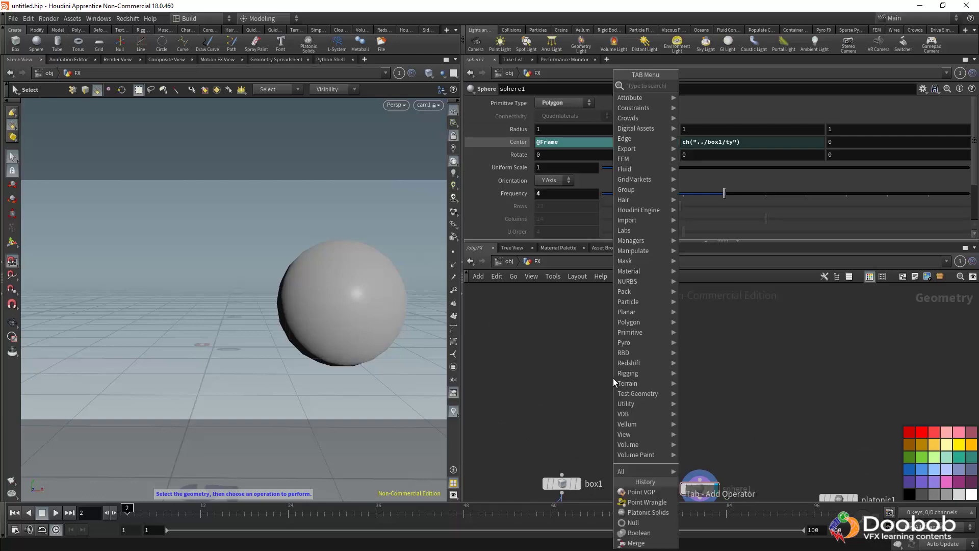
type("gri")
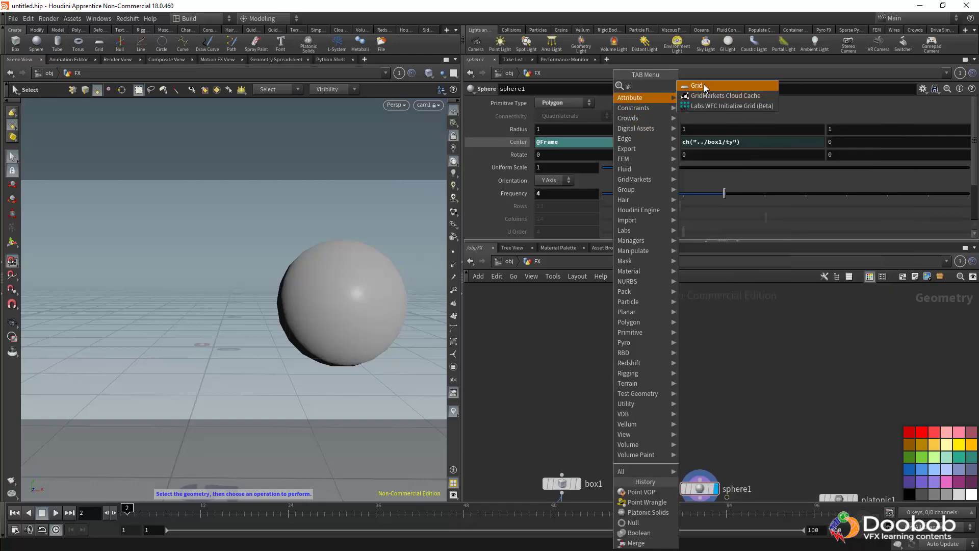
key("Return")
left_click(588, 351)
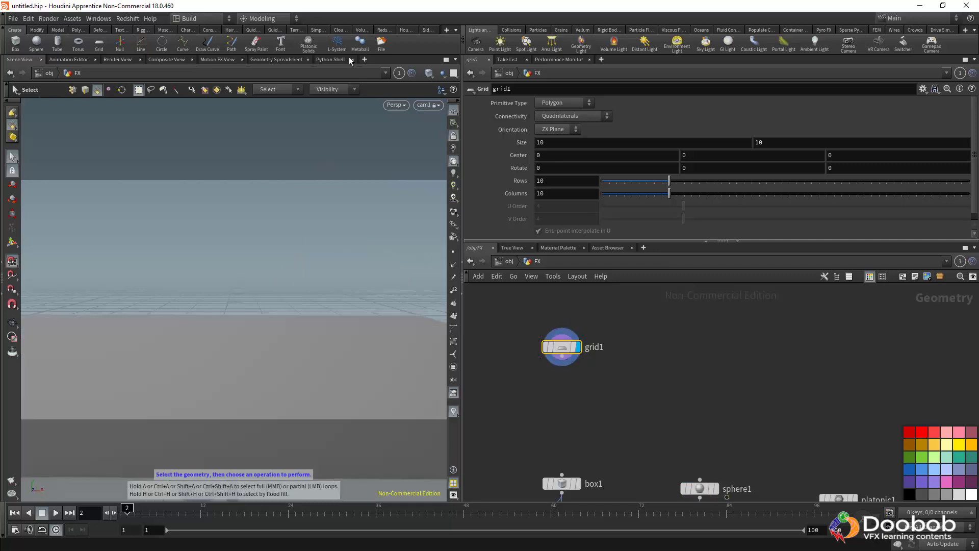
Step: Switch the viewport shading to Flat Wire Shaded and frame the whole grid from a raised angle
left_click(429, 73)
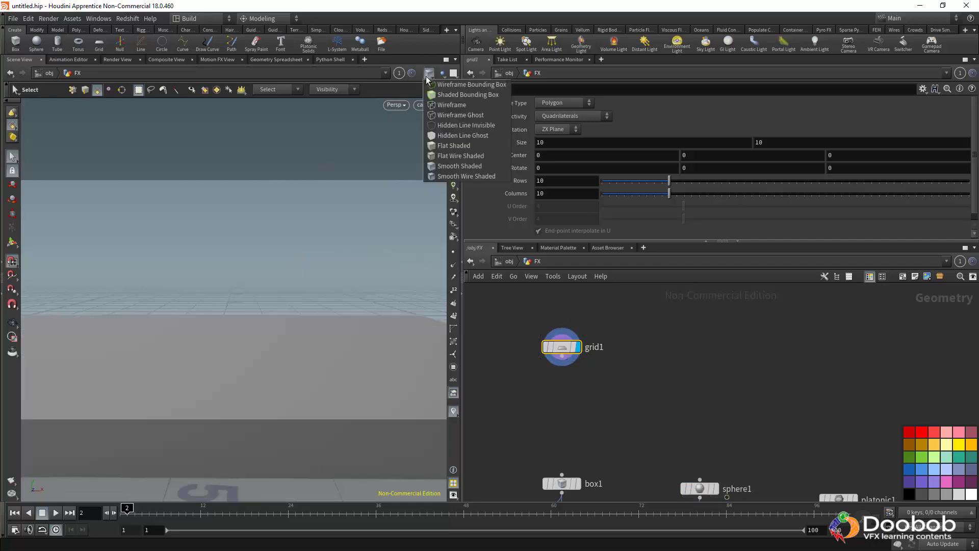
left_click(441, 160)
key("Escape")
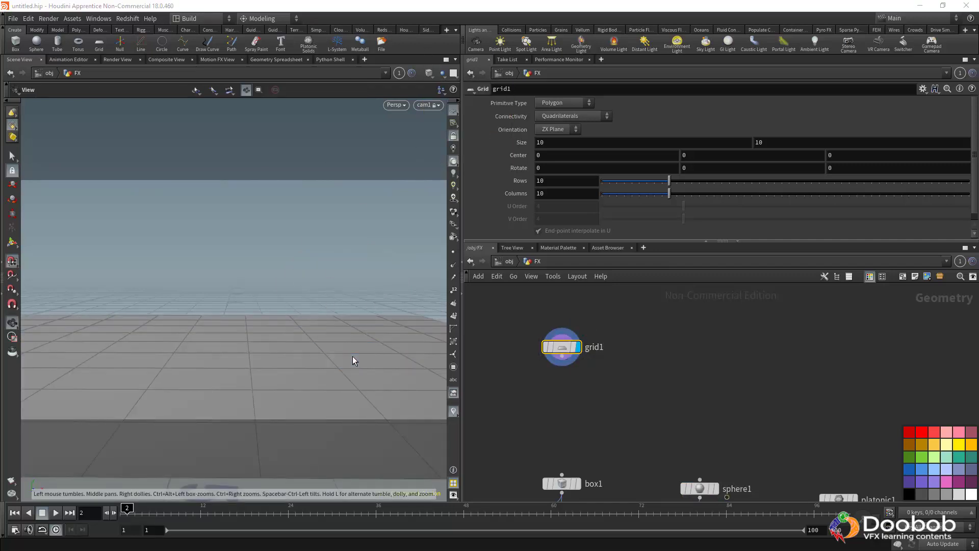
right_click_drag(196, 319, 191, 316)
left_click_drag(257, 322, 259, 359)
middle_click_drag(270, 318, 270, 294)
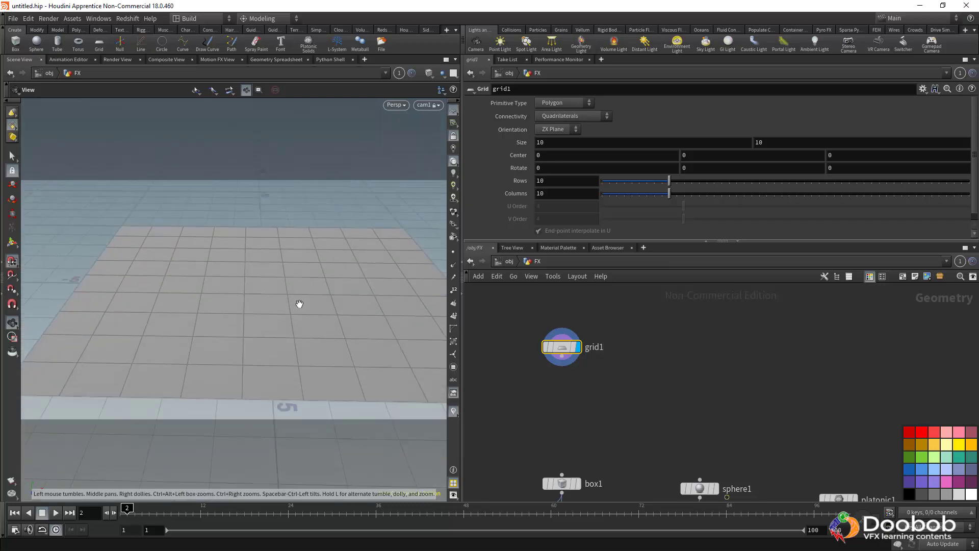
right_click_drag(300, 304, 264, 288)
middle_click_drag(320, 303, 236, 273)
key("s")
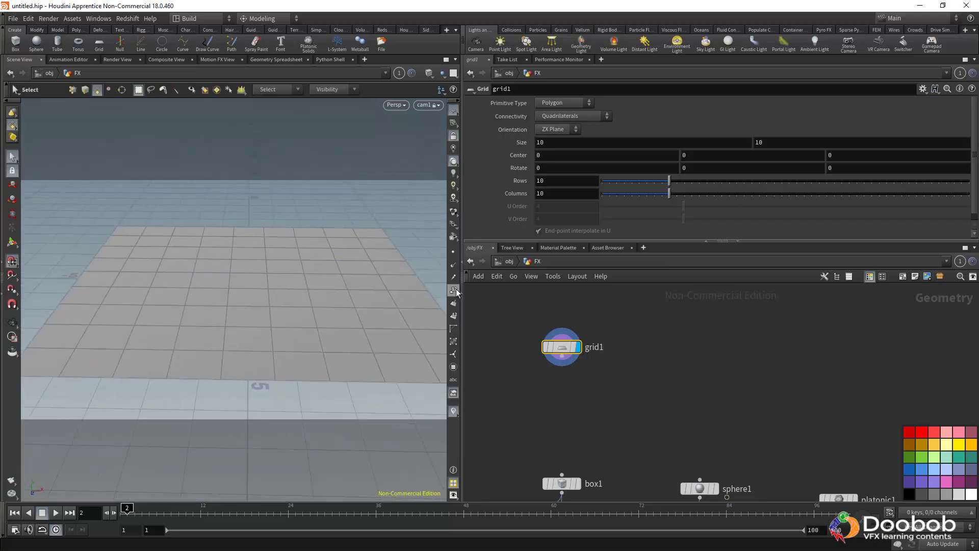
Step: Turn on point number display in the viewport for the grid
left_click(453, 290)
key("Escape")
left_click_drag(237, 262, 278, 295)
right_click_drag(278, 294, 258, 294)
middle_click_drag(271, 295, 253, 294)
key("s")
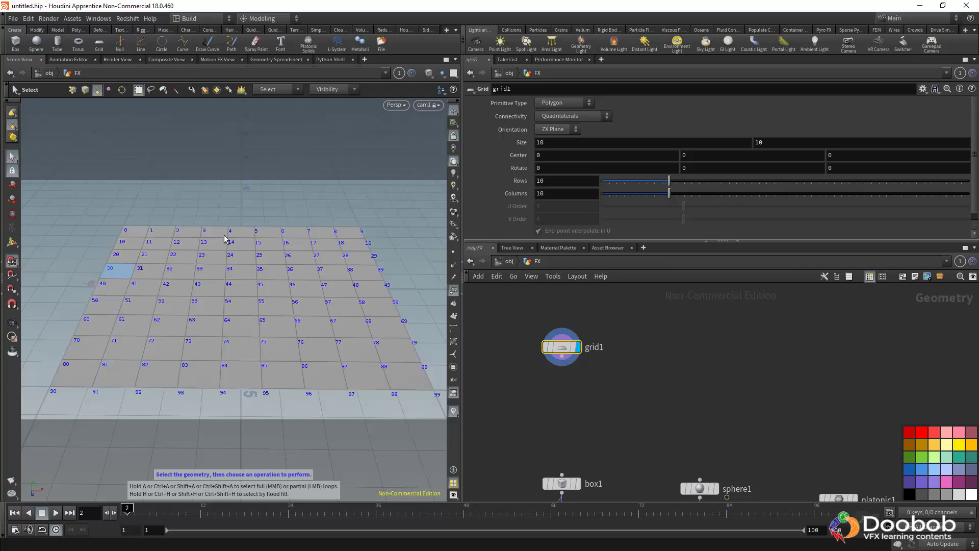
Step: Examine grid1's point positions in the Geometry Spreadsheet and compare them with the numbered points in the viewport
mouse_move(552, 352)
left_click(261, 60)
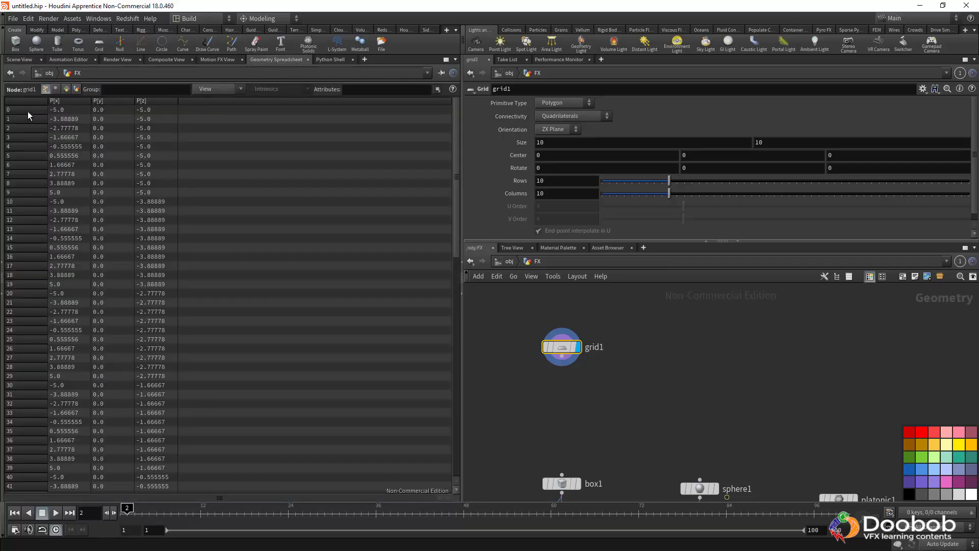
scroll(40, 261, "down", 2)
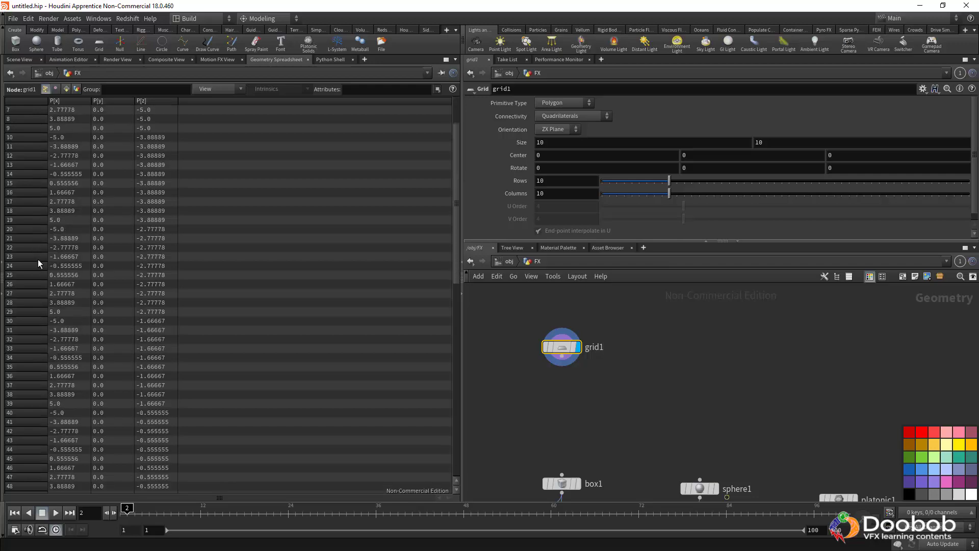
left_click_drag(455, 208, 448, 127)
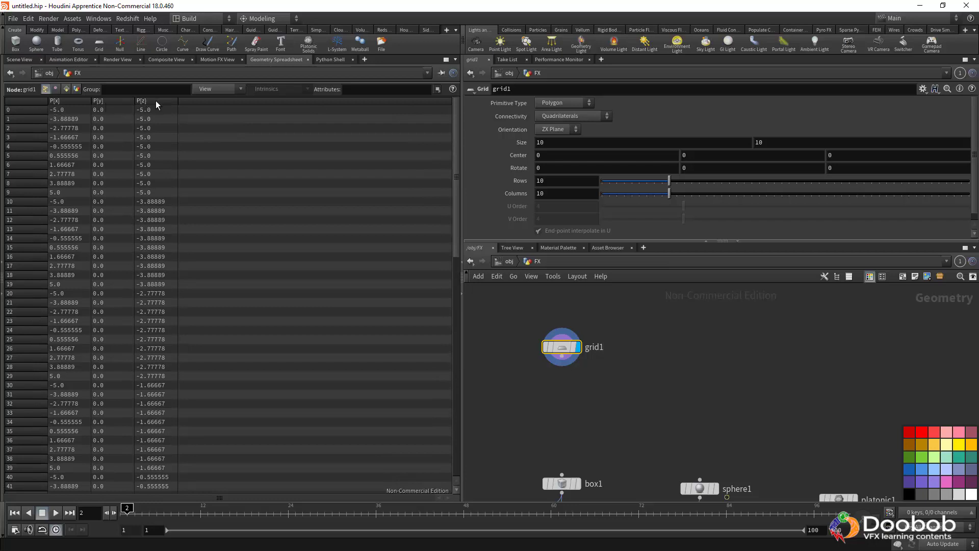
left_click(18, 59)
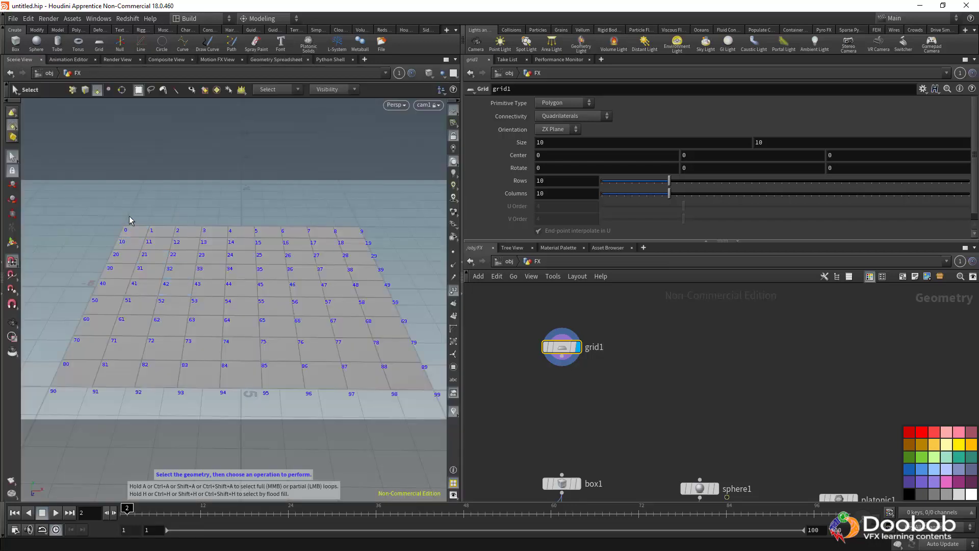
left_click(276, 60)
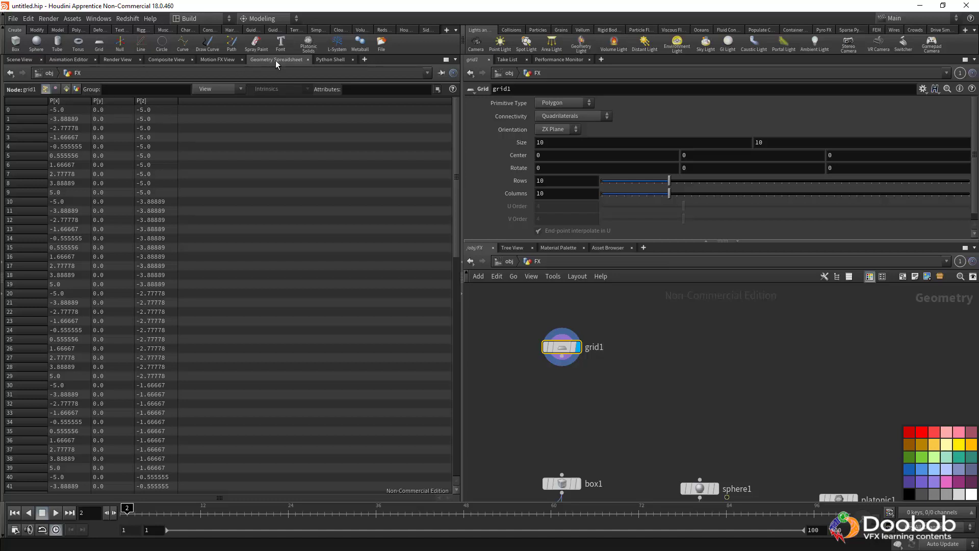
left_click(20, 60)
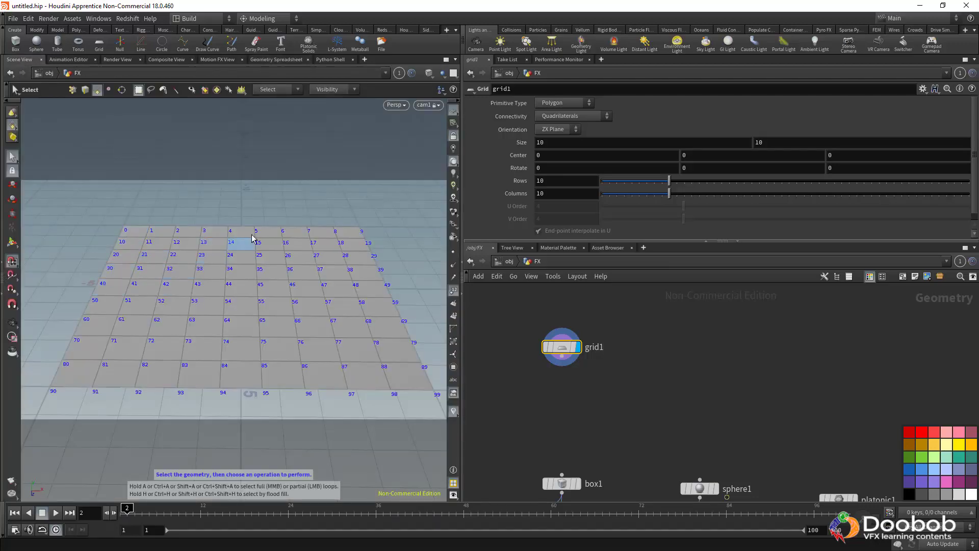
Step: Examine the grid's point numbering order in the viewport from above and from a lower angle
key("Escape")
left_click_drag(310, 218, 301, 339)
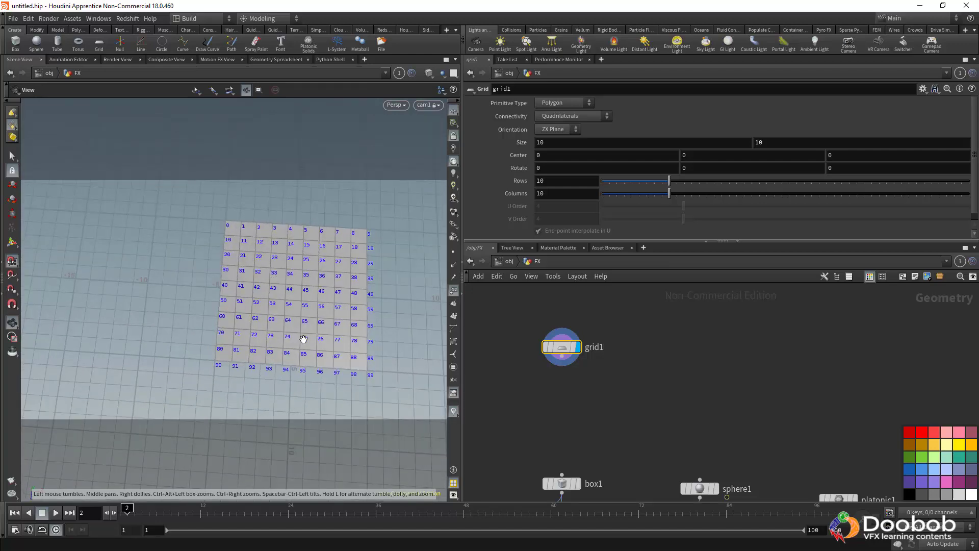
key("s")
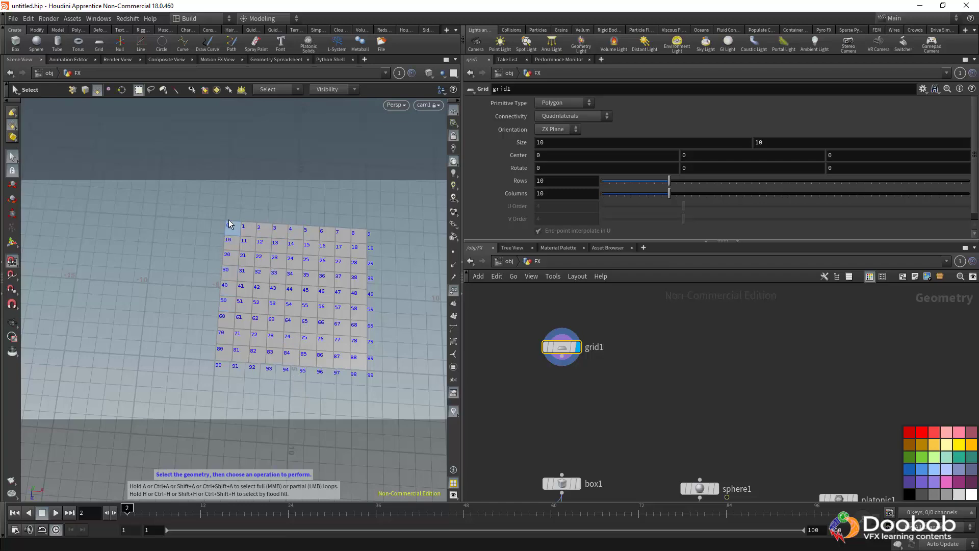
key("Escape")
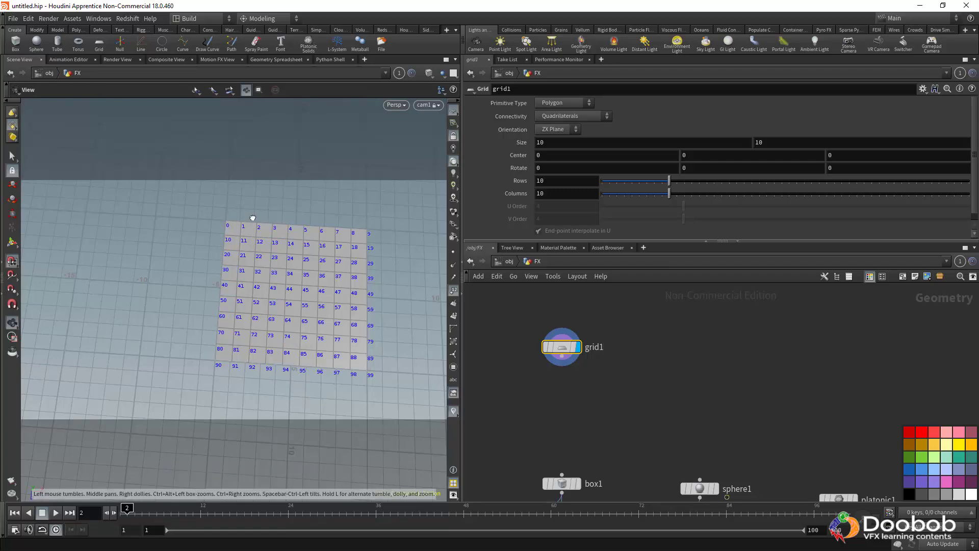
left_click_drag(251, 218, 224, 250)
right_click_drag(209, 253, 282, 269)
middle_click_drag(282, 269, 228, 244)
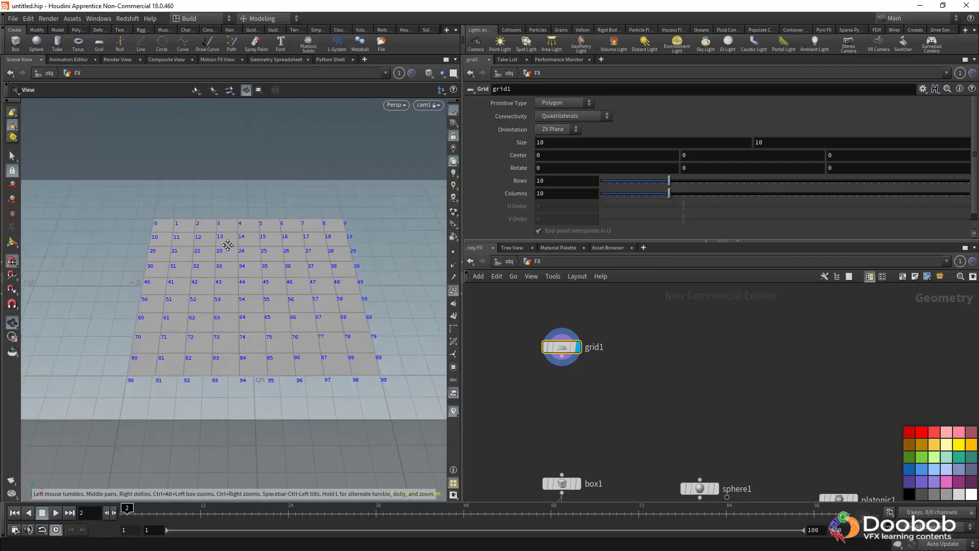
key("s")
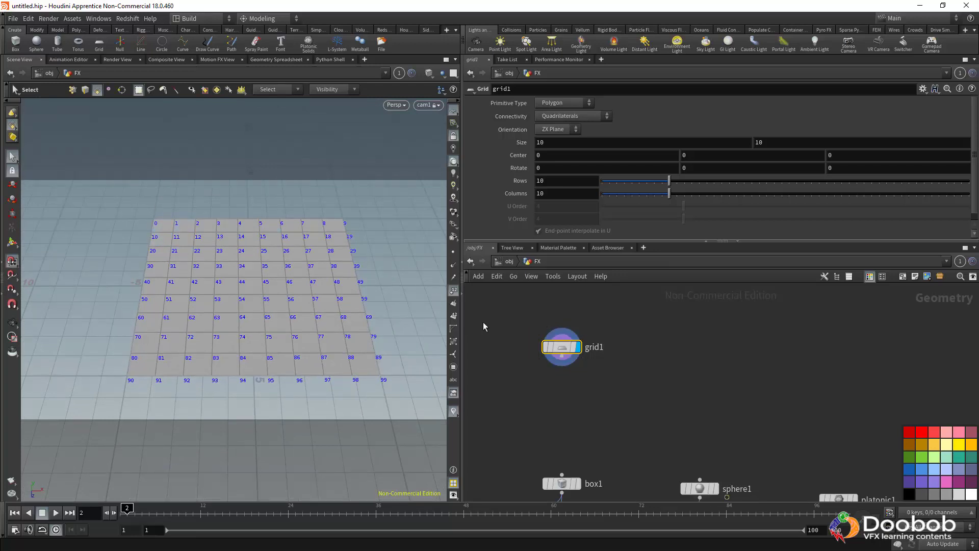
Step: Add a Color node below grid1, wire grid1's output into it, and display it
middle_click_drag(635, 389, 629, 386)
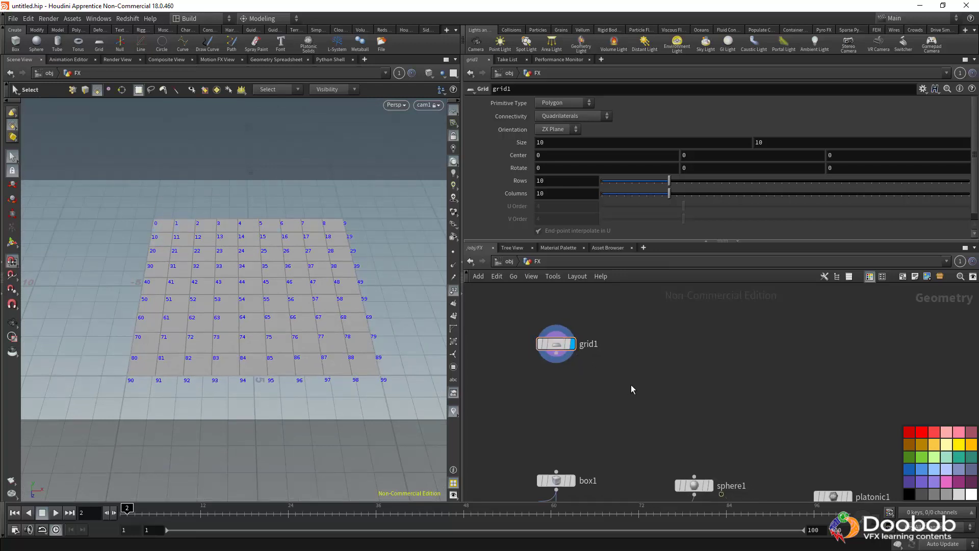
key("Tab")
type("colo")
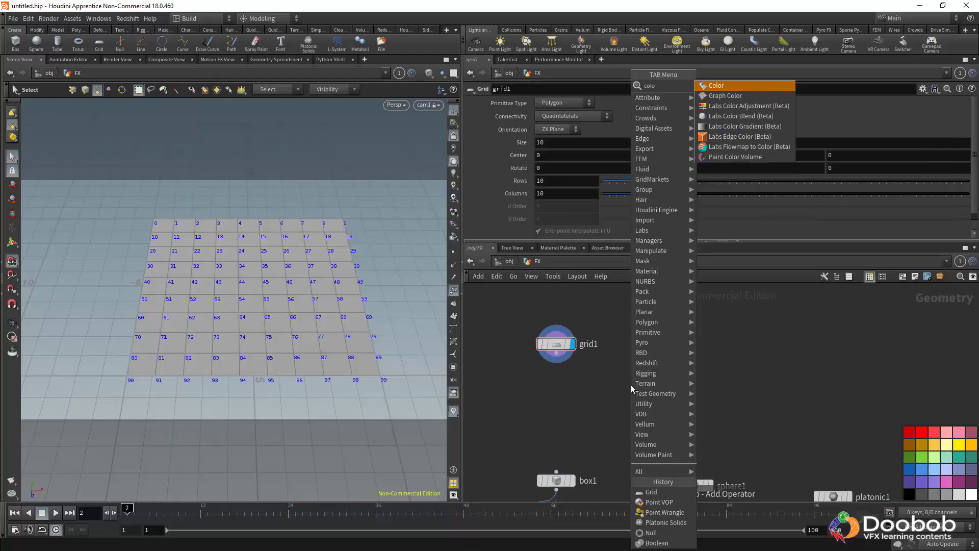
key("Return")
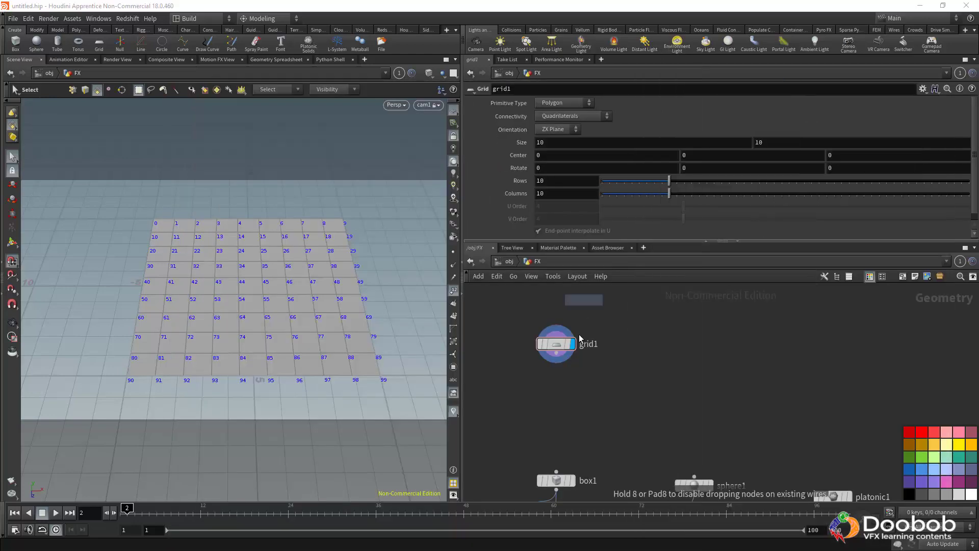
left_click(548, 402)
left_click(556, 353)
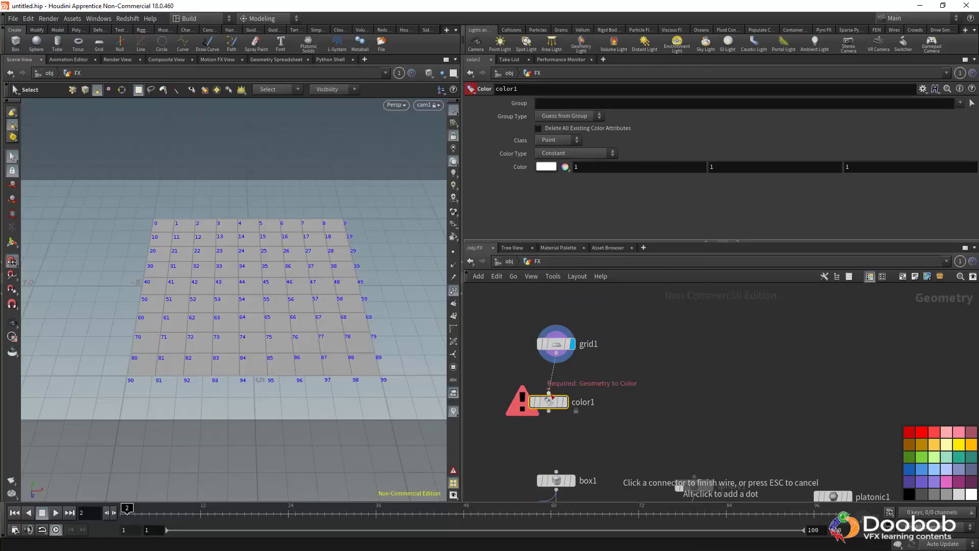
left_click(549, 393)
left_click(568, 402)
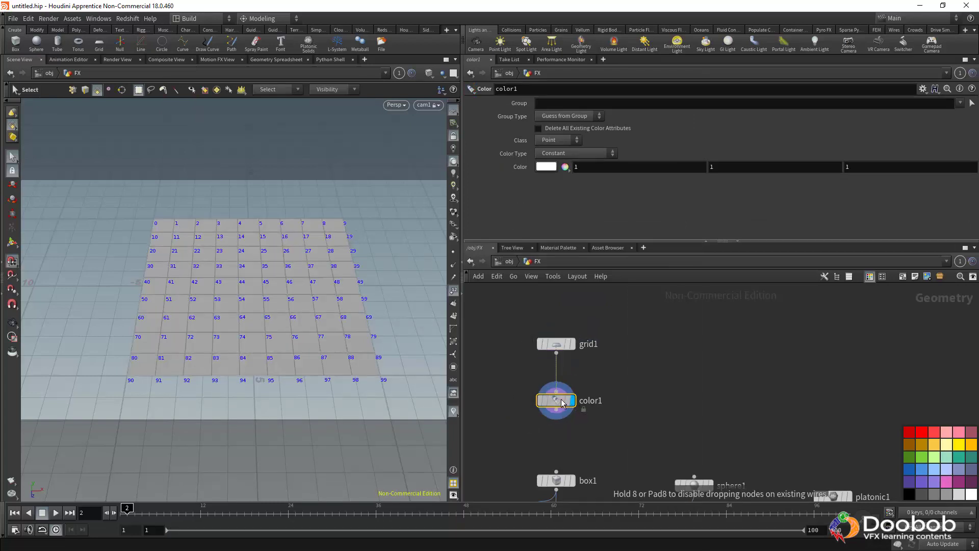
Step: Make the Color node's constant color red by setting its green and blue values to 0
left_click(714, 167)
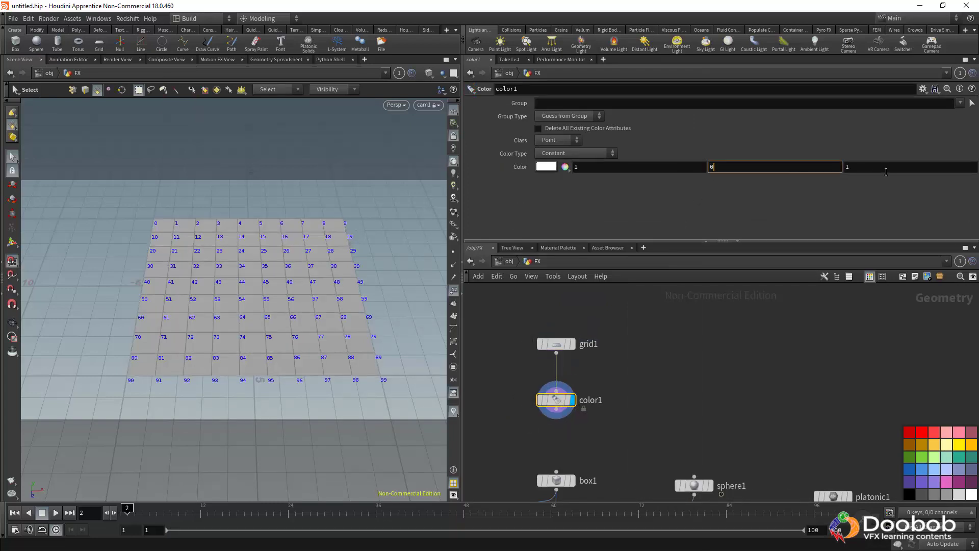
left_click_drag(885, 170, 804, 163)
type("0")
left_click(721, 344)
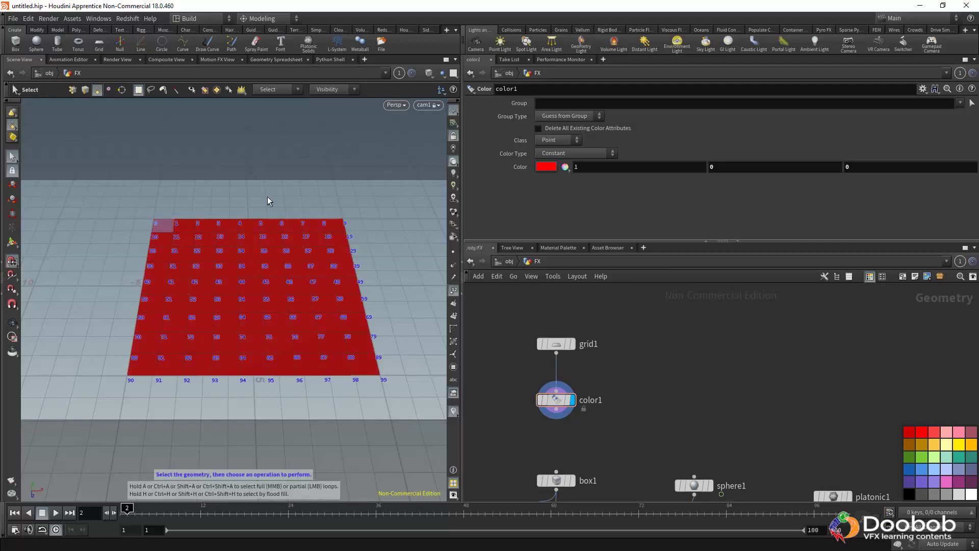
Step: Set the Color node's group to 0 and check the colored points in the Geometry Spreadsheet and the viewport
left_click(260, 59)
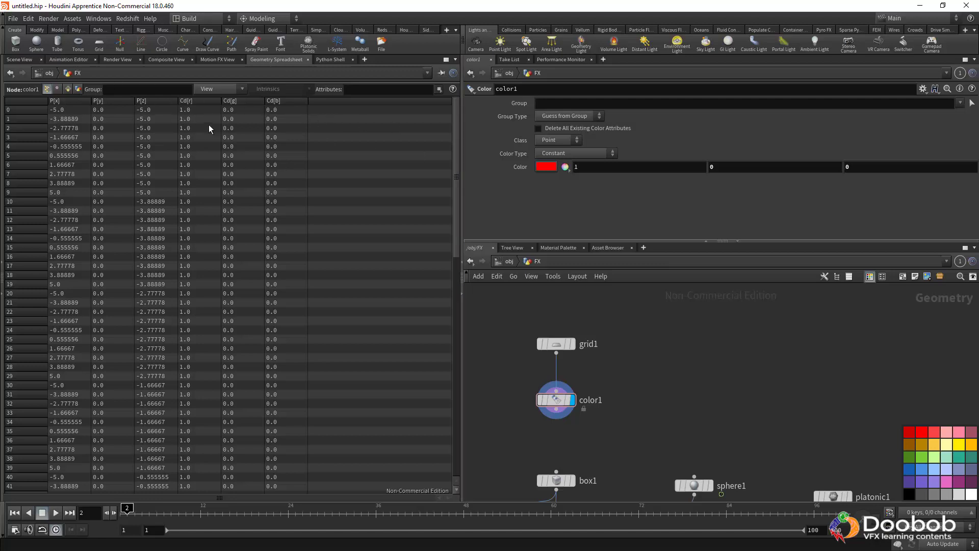
left_click(555, 107)
type("0-1")
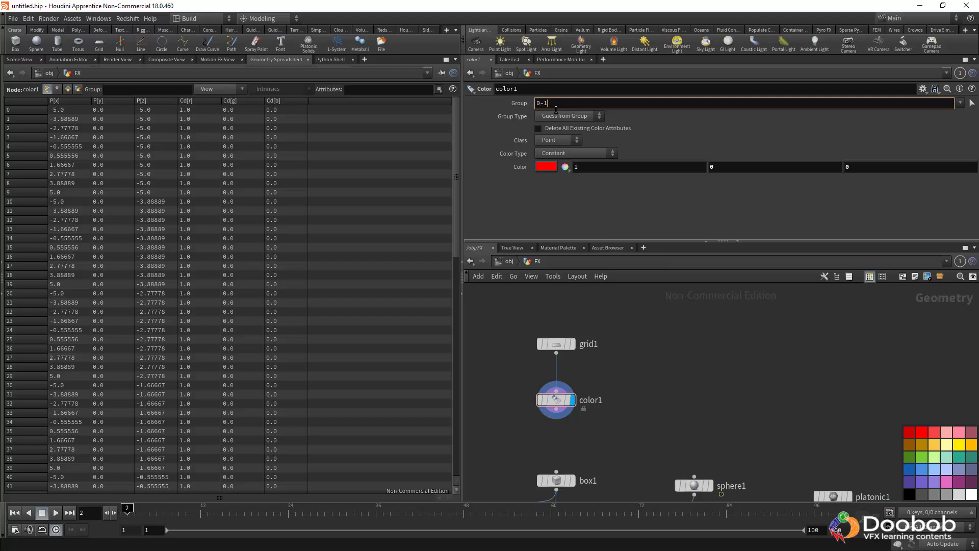
key("Return")
left_click(569, 103)
key("Return")
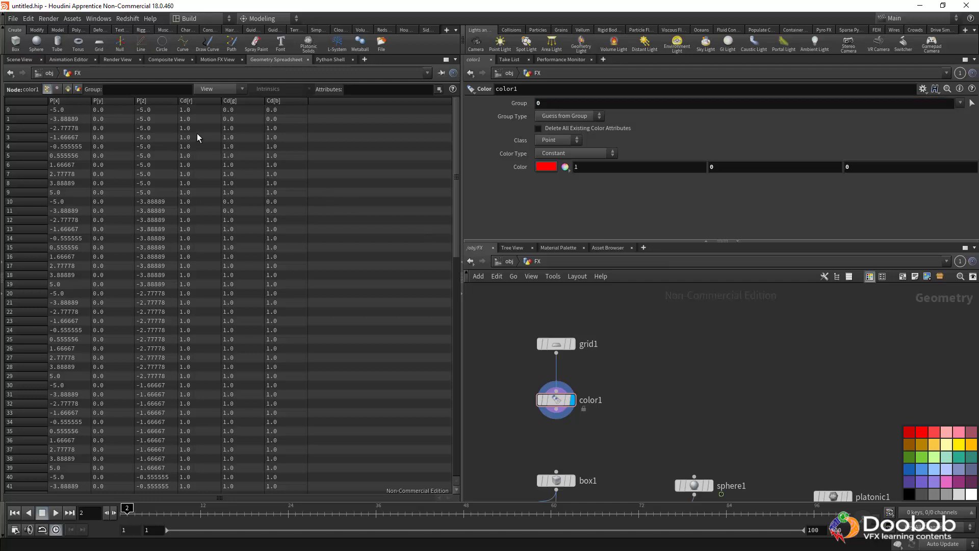
left_click(547, 104)
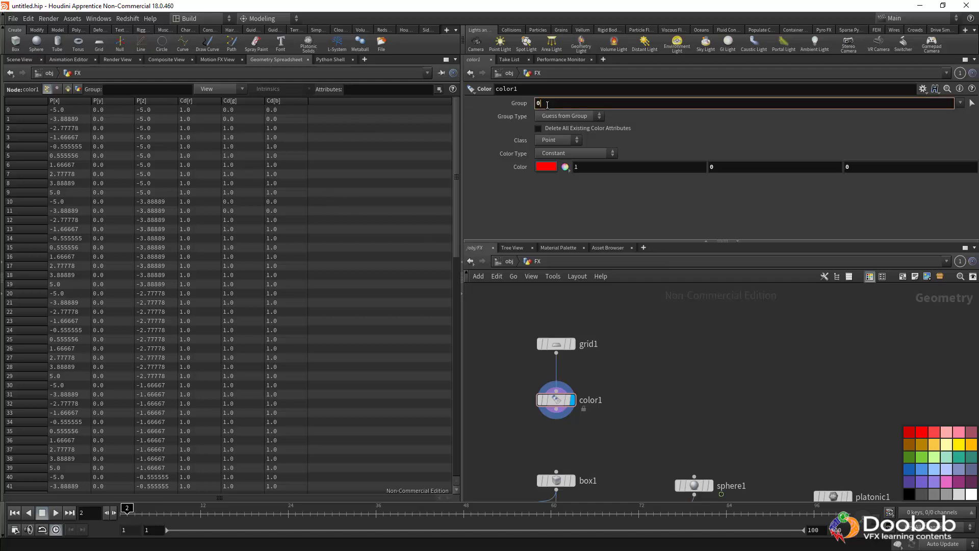
left_click(19, 59)
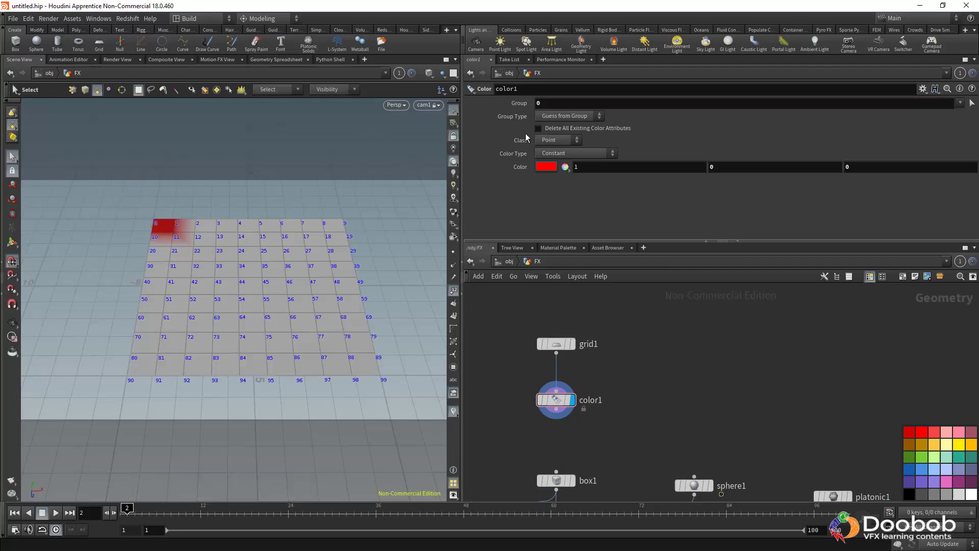
Step: Set the Color node's group to 0-1 and compare the color values in the Geometry Spreadsheet with the viewport
left_click(560, 107)
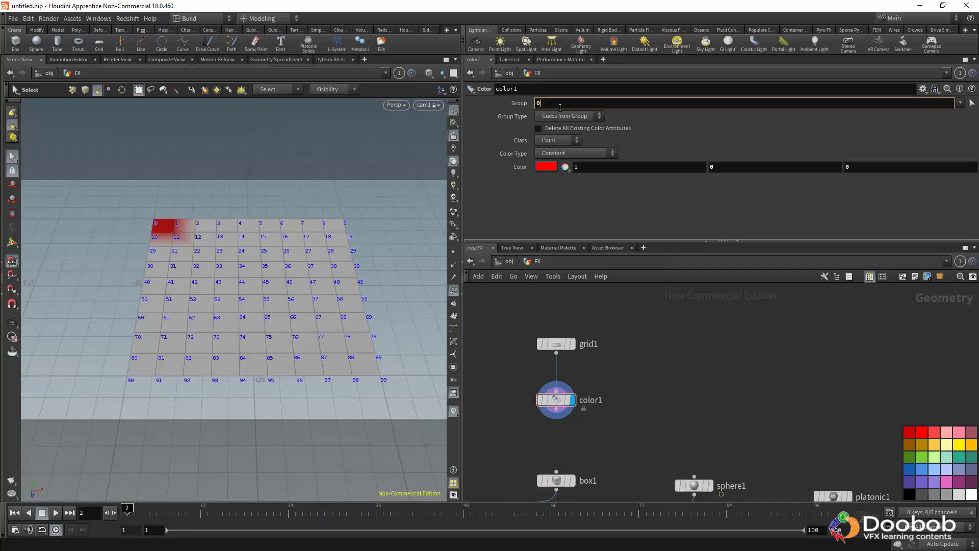
key("Return")
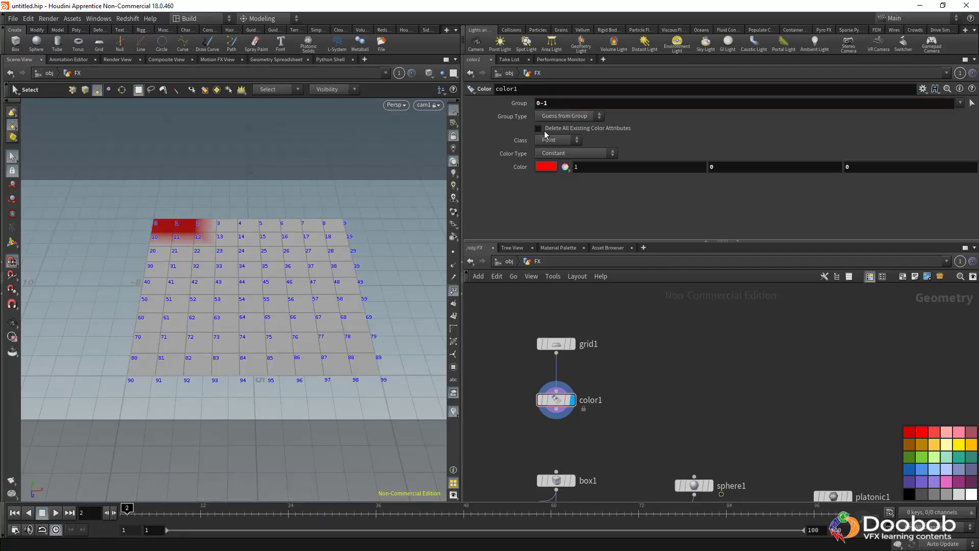
left_click(277, 61)
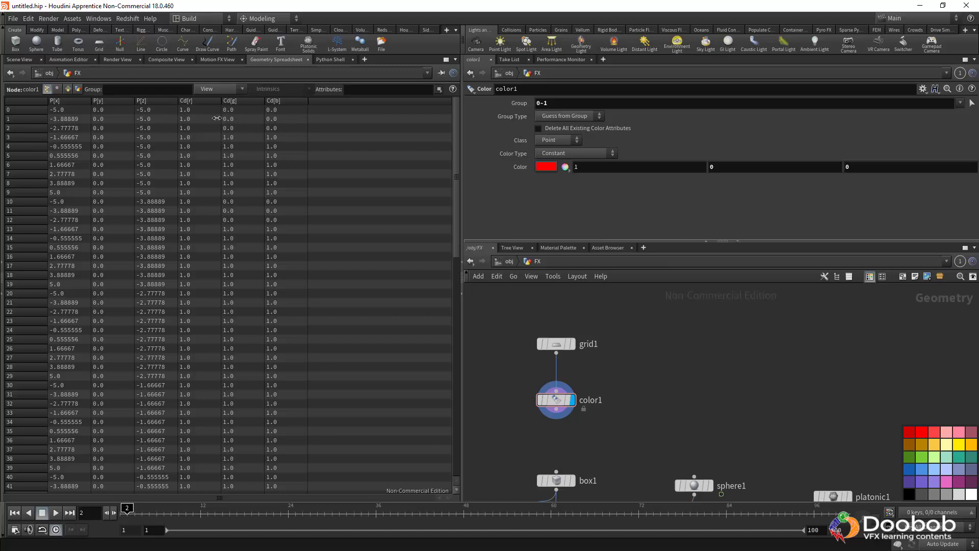
left_click(18, 60)
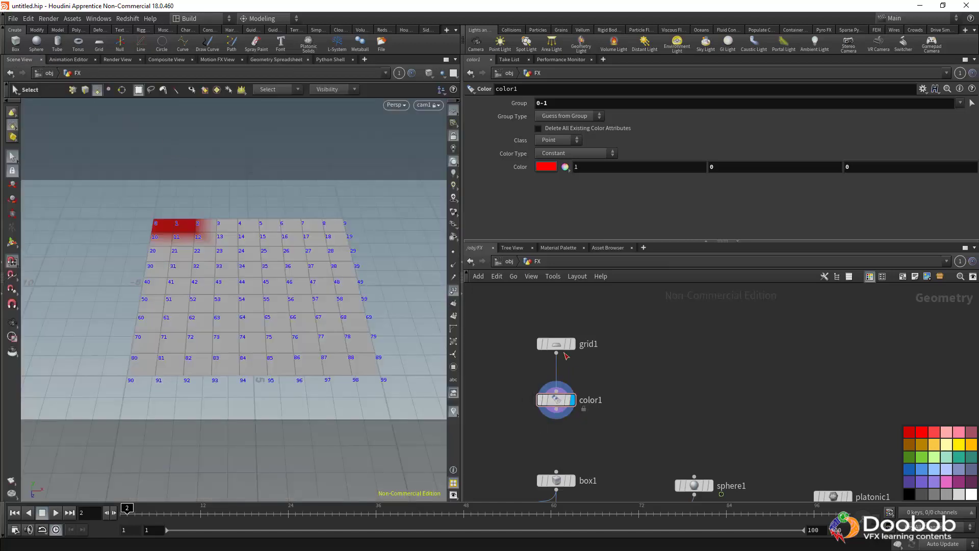
Step: Move grid1 slightly higher, set the Color node's group to 0-9, and check the values in the Geometry Spreadsheet
left_click_drag(558, 344, 559, 325)
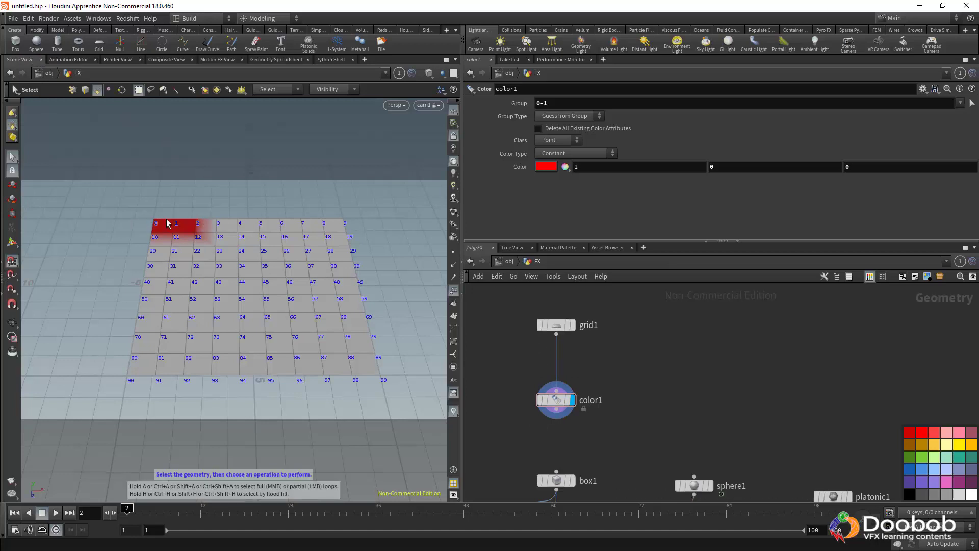
left_click(558, 106)
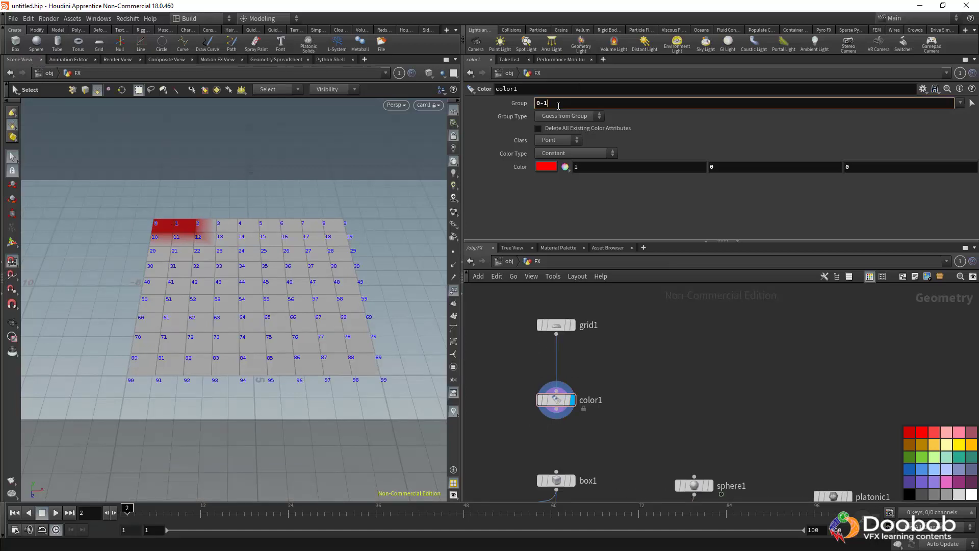
key("Return")
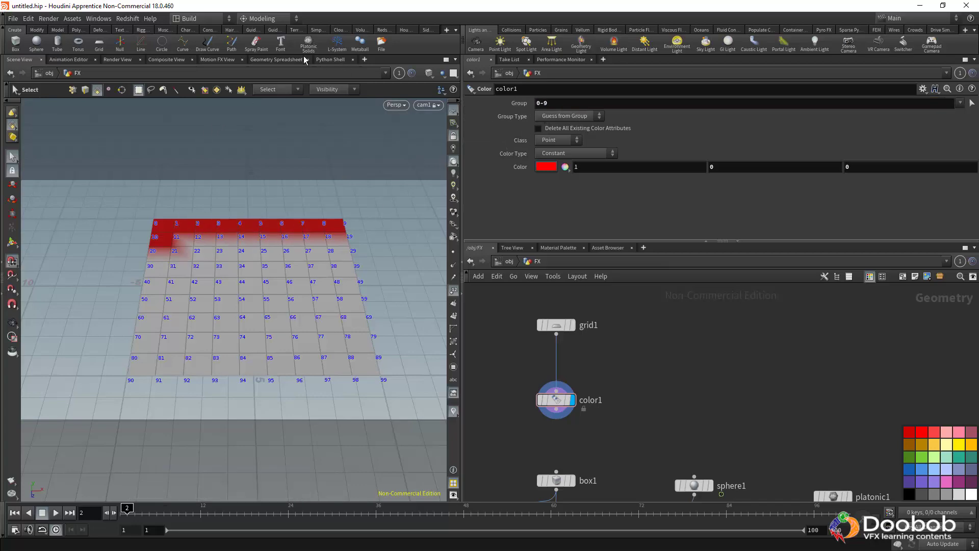
left_click(271, 60)
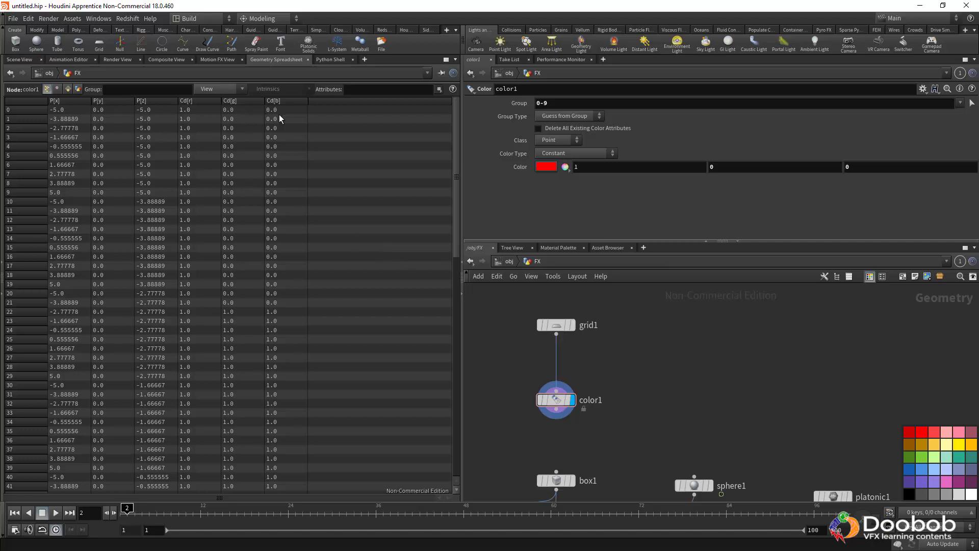
Step: Move the Color node up, closer to grid1, to free space below it
middle_click_drag(620, 359, 637, 313)
left_click_drag(564, 348, 563, 325)
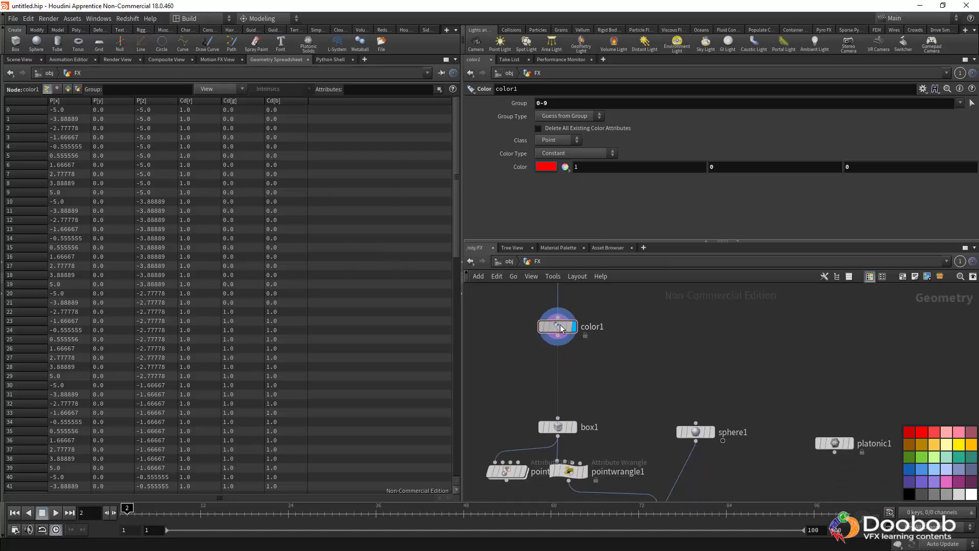
middle_click_drag(656, 357, 667, 387)
key("Tab")
type("arr")
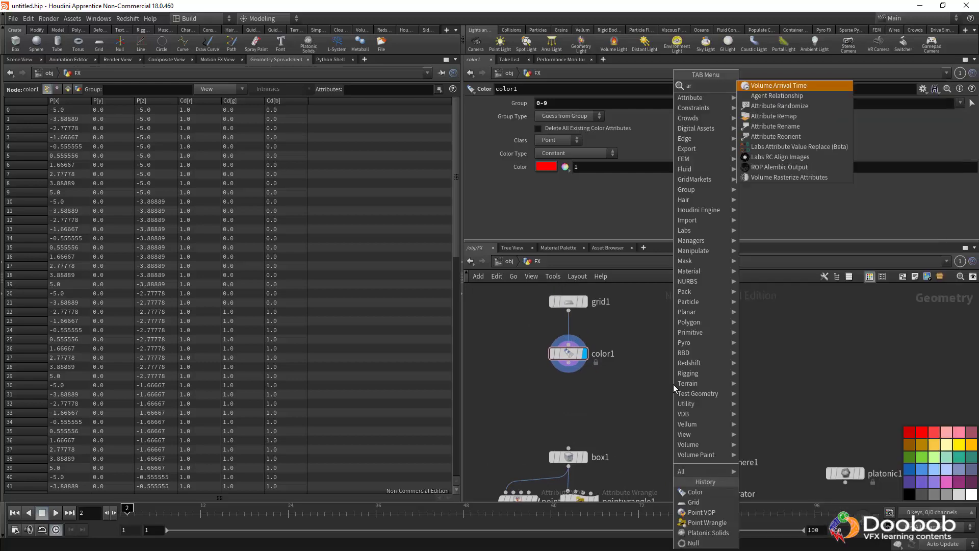
key("BackSpace")
key("BackSpace")
key("BackSpace")
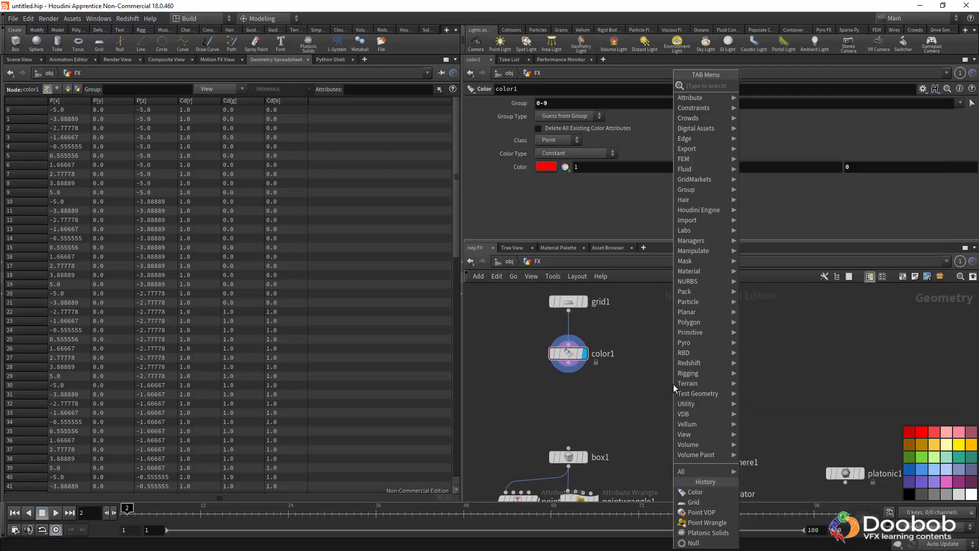
key("Escape")
Step: Add an Attribute Create node between the Color node and box1
key("Tab")
type("attric")
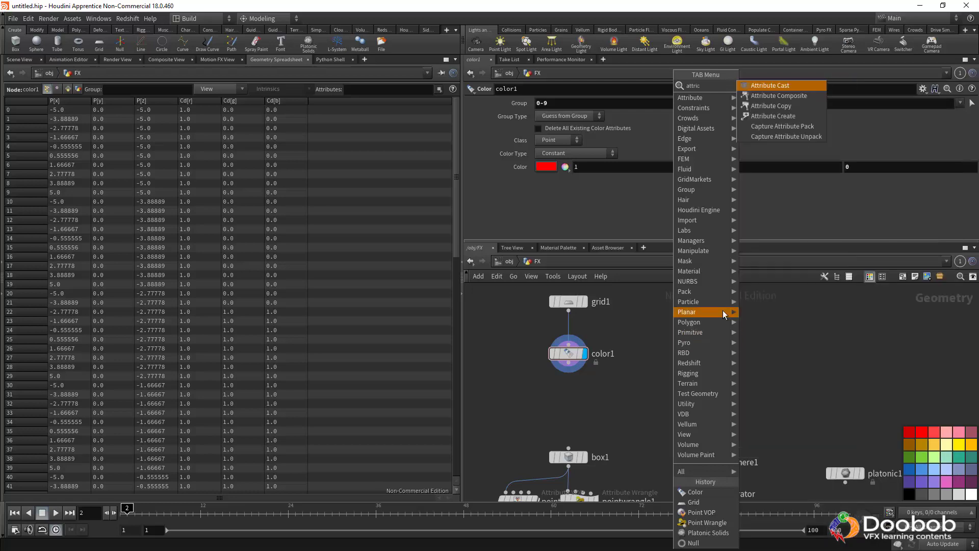
key("Down")
key("Down")
key("Down")
key("Return")
left_click(577, 405)
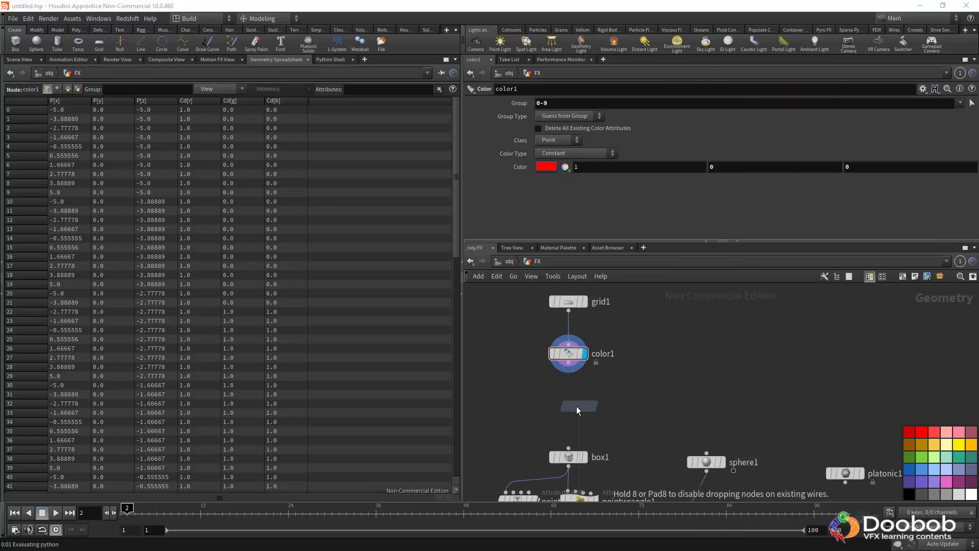
Step: Wire the Color node's output into the Attribute Create node, move it closer, and display it
left_click(568, 364)
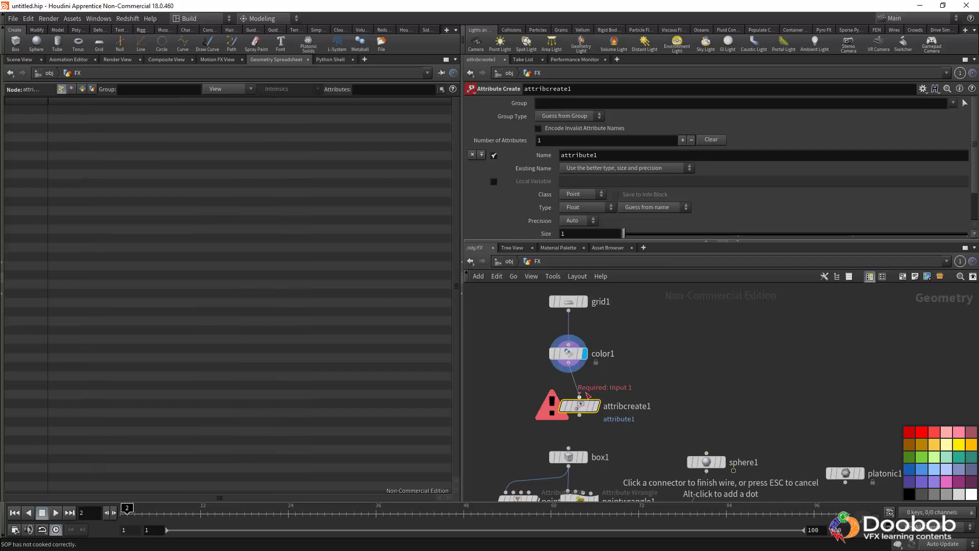
left_click(579, 396)
left_click_drag(580, 406, 565, 398)
left_click(592, 400)
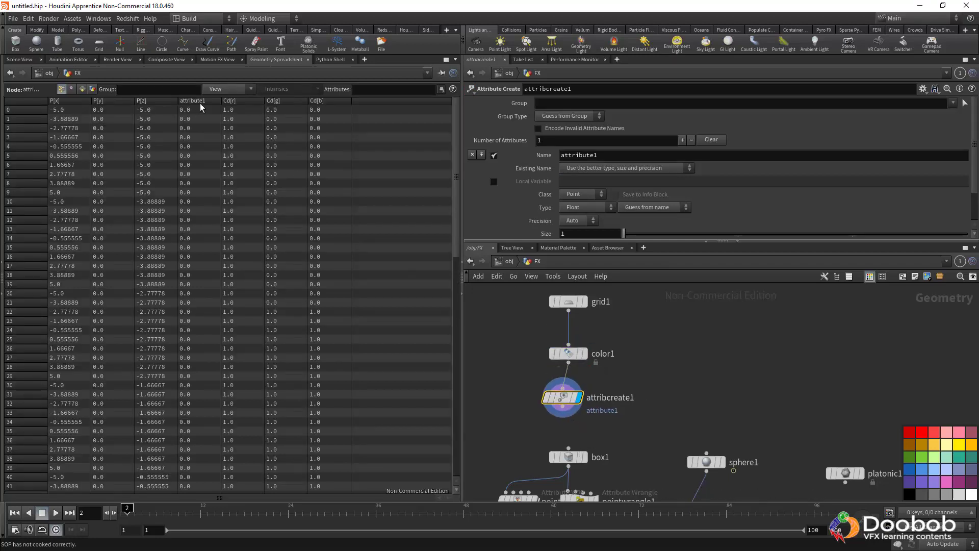
Step: Name the attribute made by the Attribute Create node myattr
double_click(612, 155)
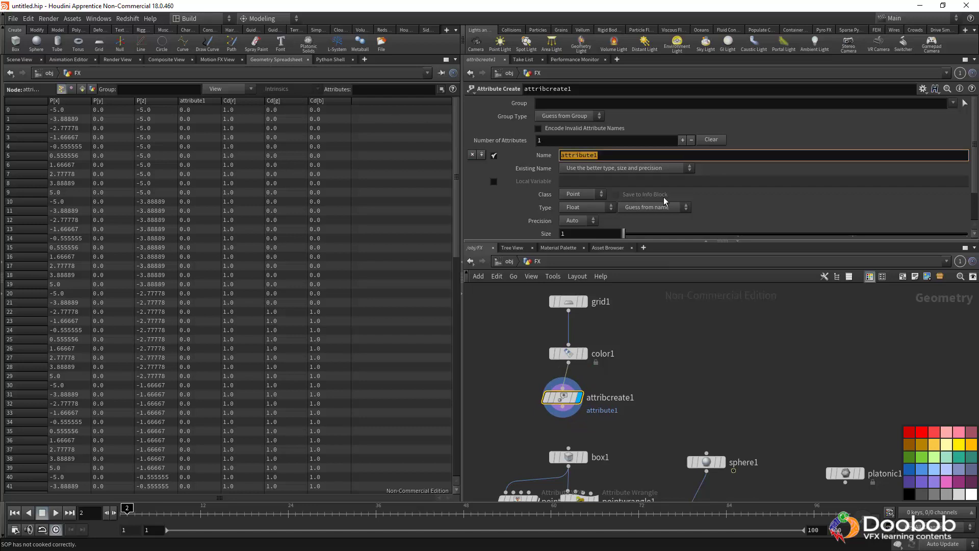
type("my")
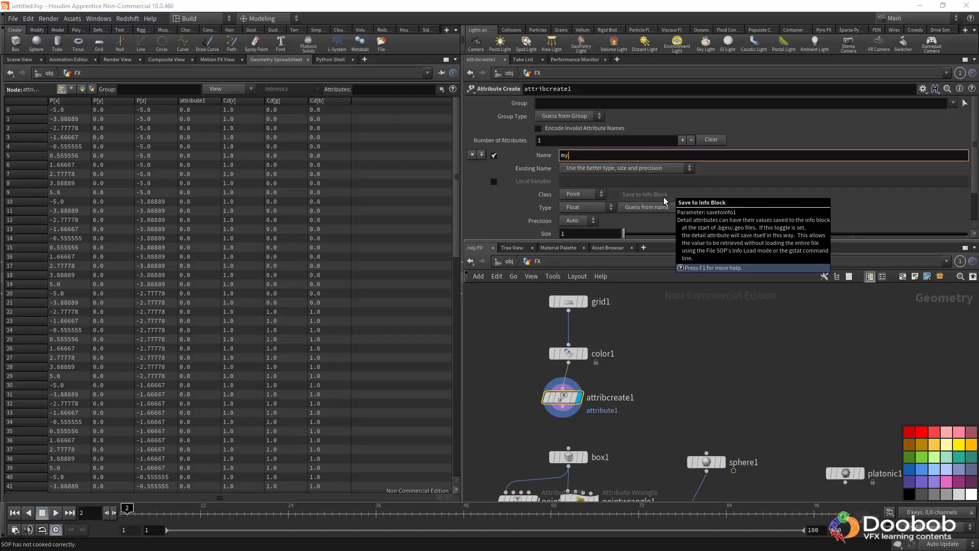
type("attr")
key("Return")
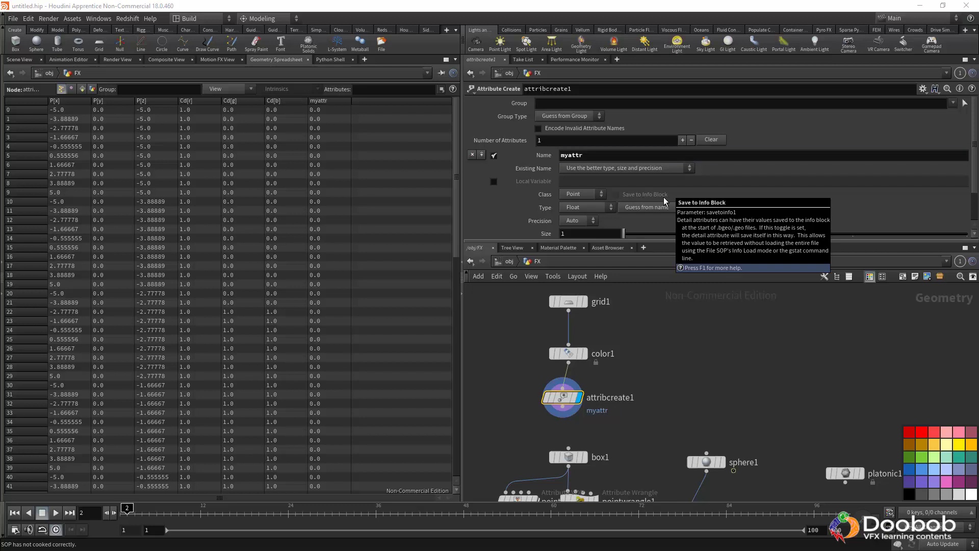
Step: Examine the vertex and detail attributes in the Geometry Spreadsheet and return to the point attributes
left_click(71, 90)
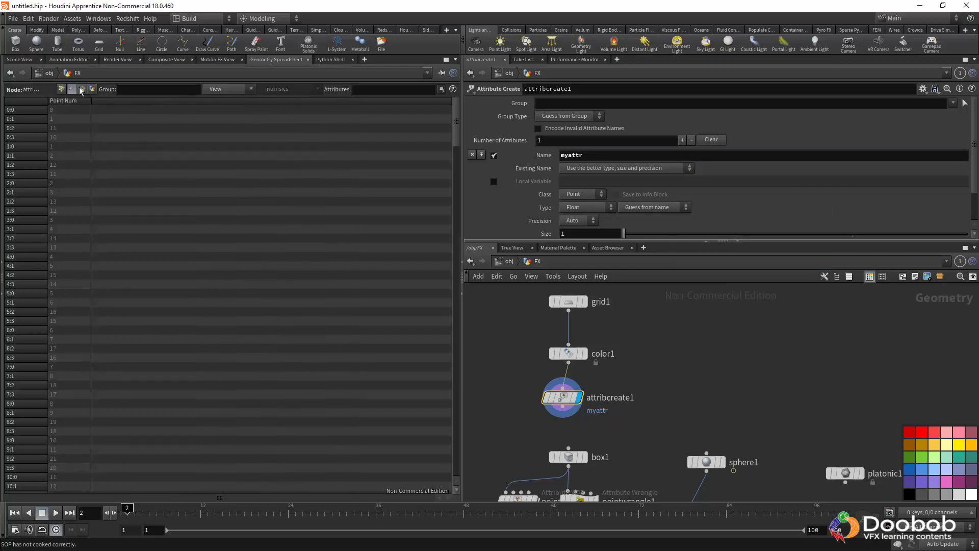
left_click(92, 90)
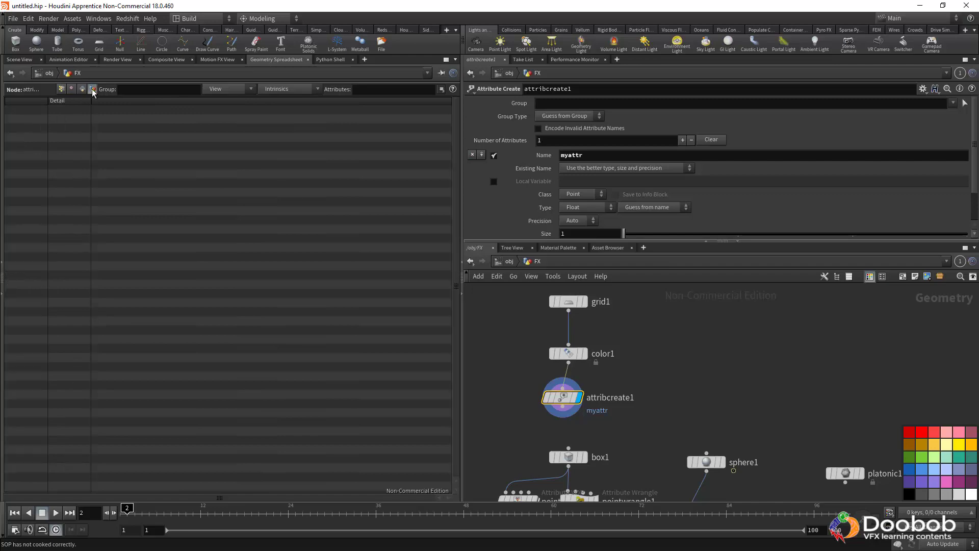
left_click(61, 90)
Step: Turn on point display in the viewport and check the grid's primitive attributes in the Geometry Spreadsheet
left_click(25, 60)
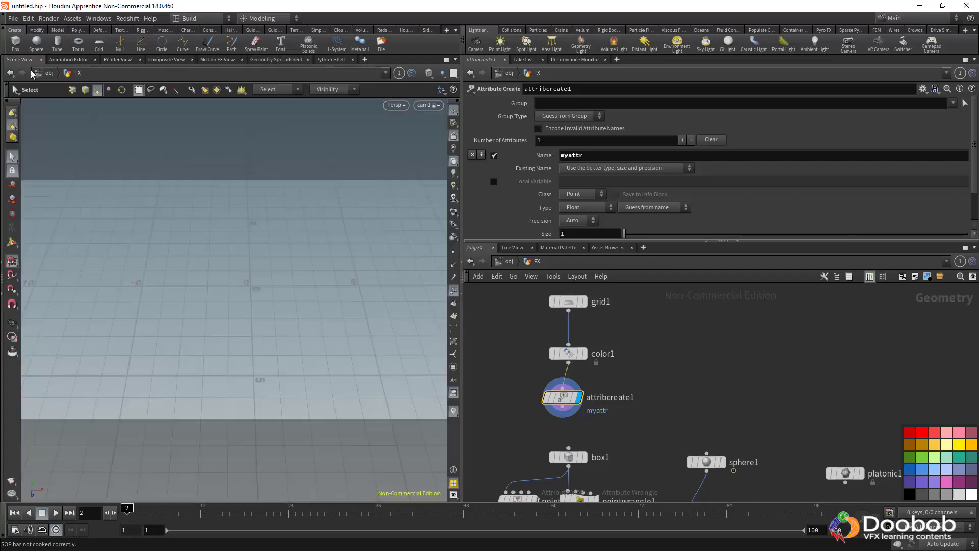
left_click(454, 252)
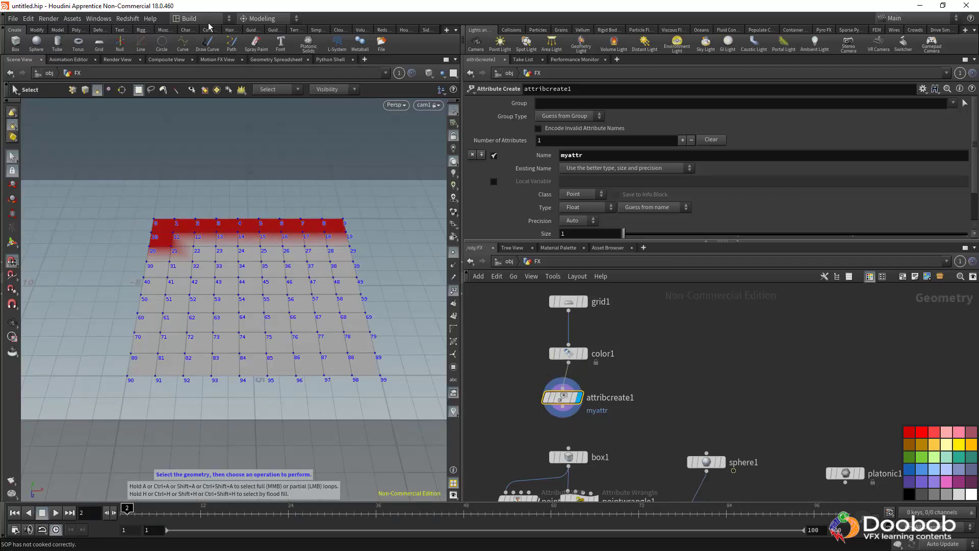
left_click(276, 59)
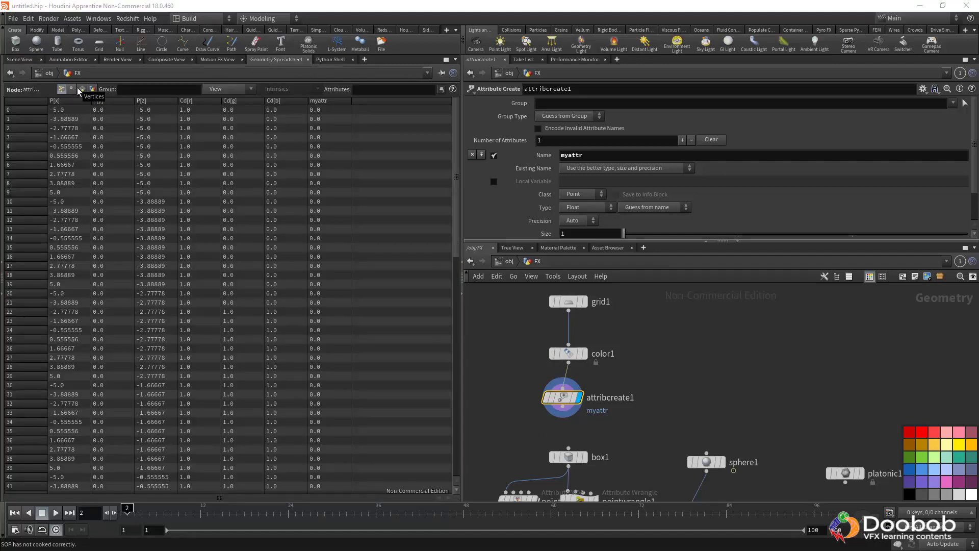
left_click(82, 88)
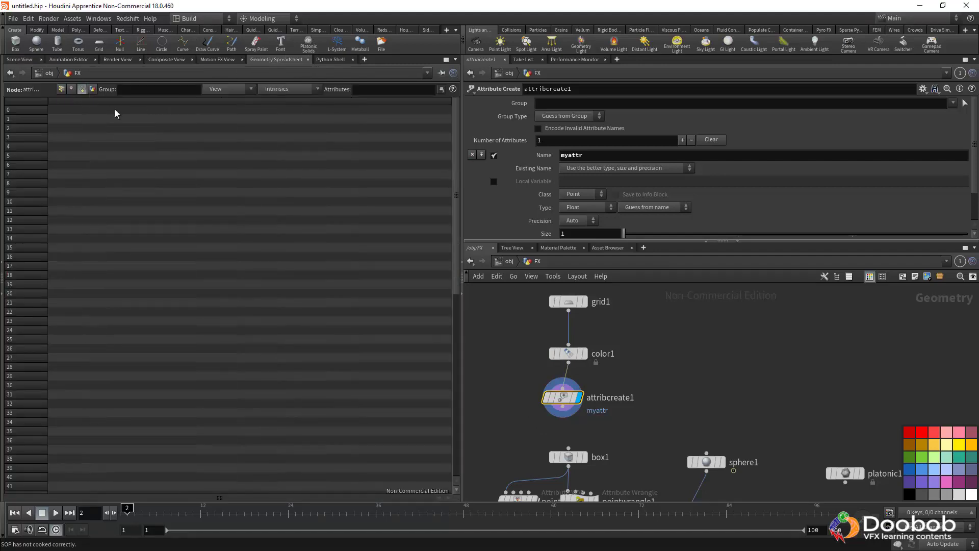
left_click(22, 60)
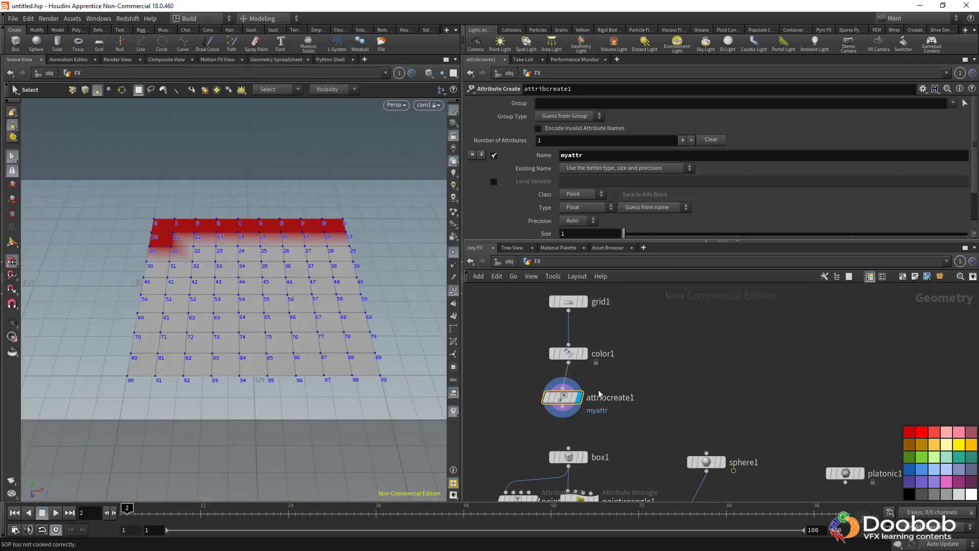
Step: Align the Attribute Create node under the Color node and review the attribute types available for myattr
mouse_move(563, 398)
left_mouse_down()
mouse_move(580, 401)
mouse_move(568, 391)
left_mouse_up()
left_click(582, 206)
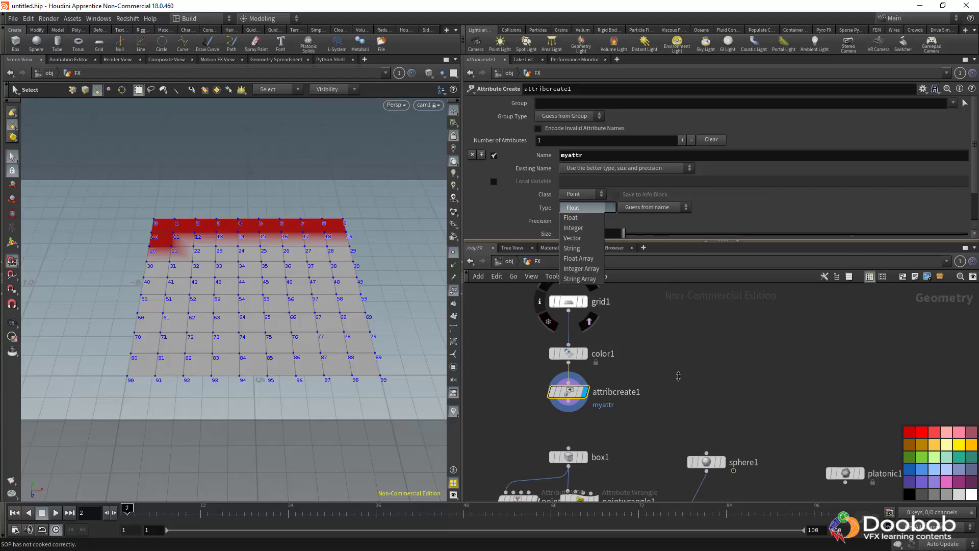
left_click(566, 394)
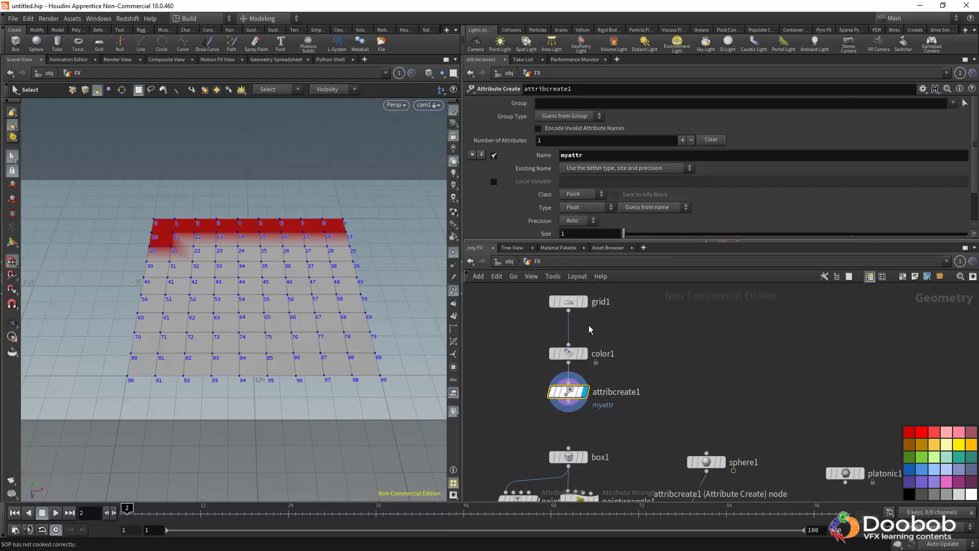
left_click(590, 208)
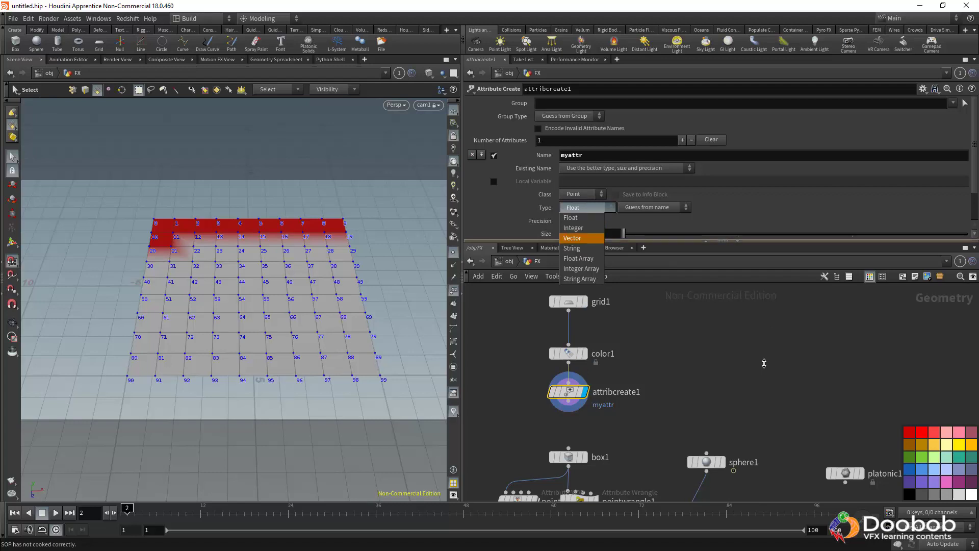
left_click(722, 368)
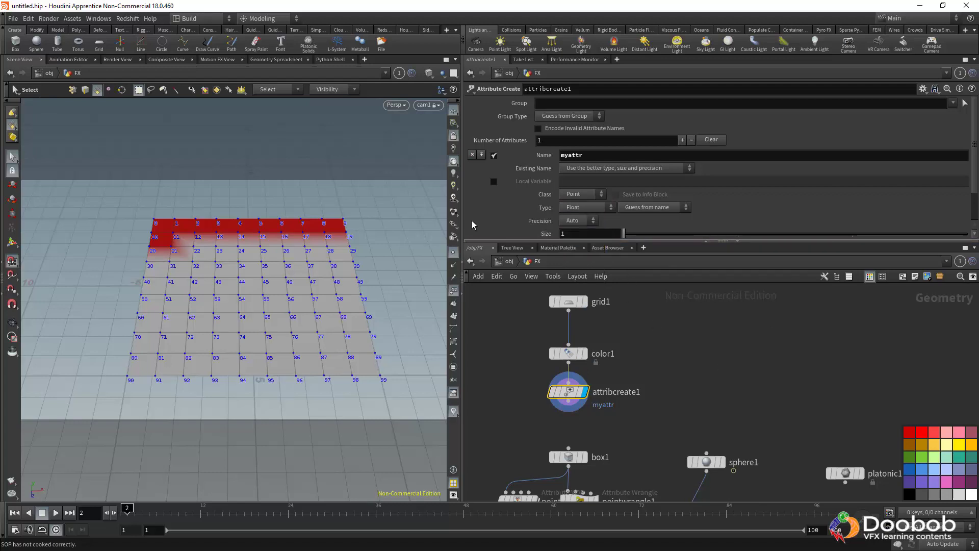
left_click(278, 59)
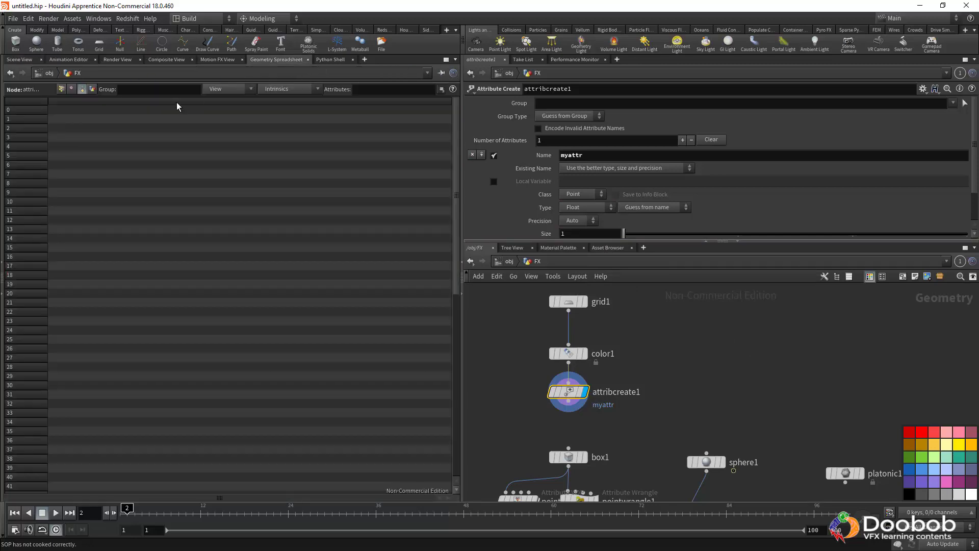
Step: Show the point attributes in the Geometry Spreadsheet and set the first value of myattr to the expression $T
left_click(62, 90)
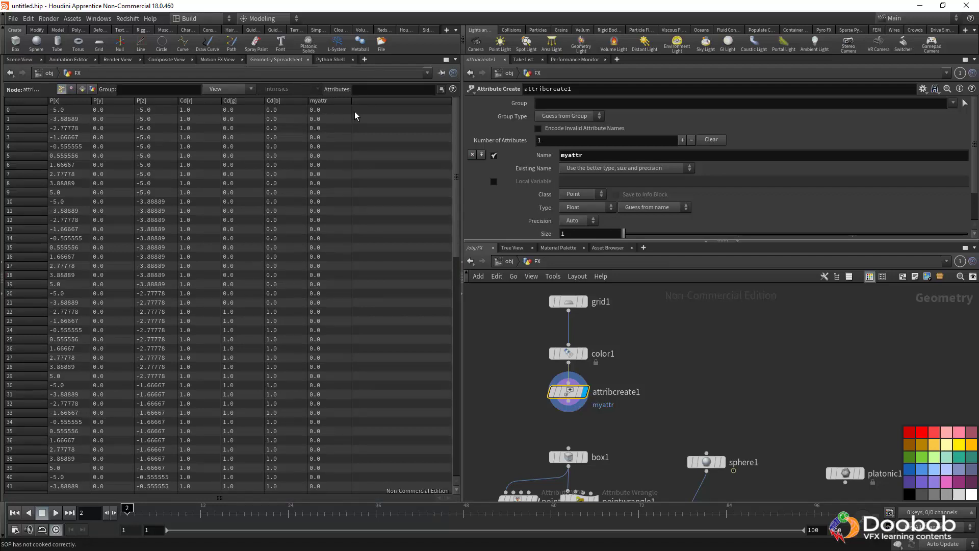
scroll(502, 176, "down", 2)
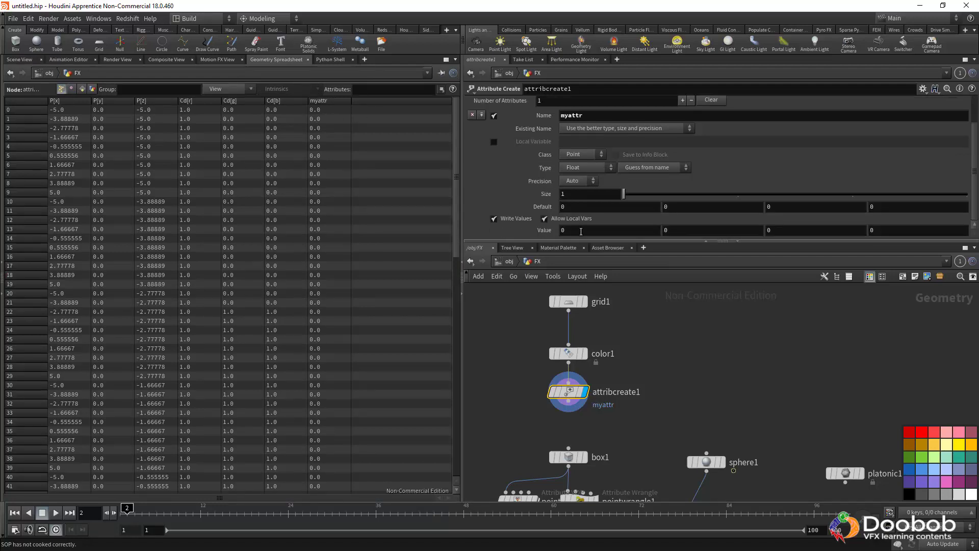
left_click_drag(532, 220, 532, 220)
type("$T")
key("Return")
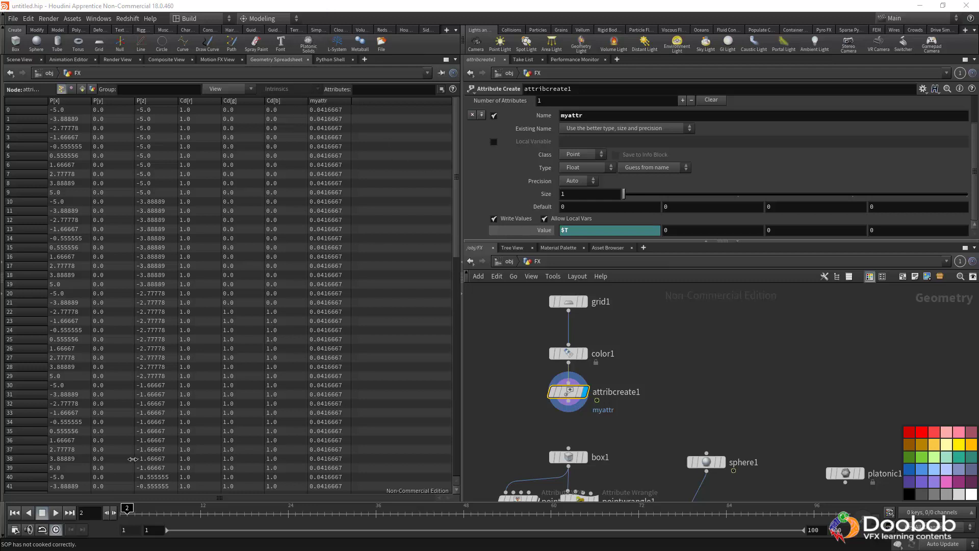
Step: Tighten the spacing of the Color and Attribute Create nodes and scrub the timeline to frame 22 to check myattr in the Geometry Spreadsheet
left_click(157, 508)
mouse_move(168, 508)
left_mouse_down()
mouse_move(325, 508)
mouse_move(126, 509)
left_mouse_up()
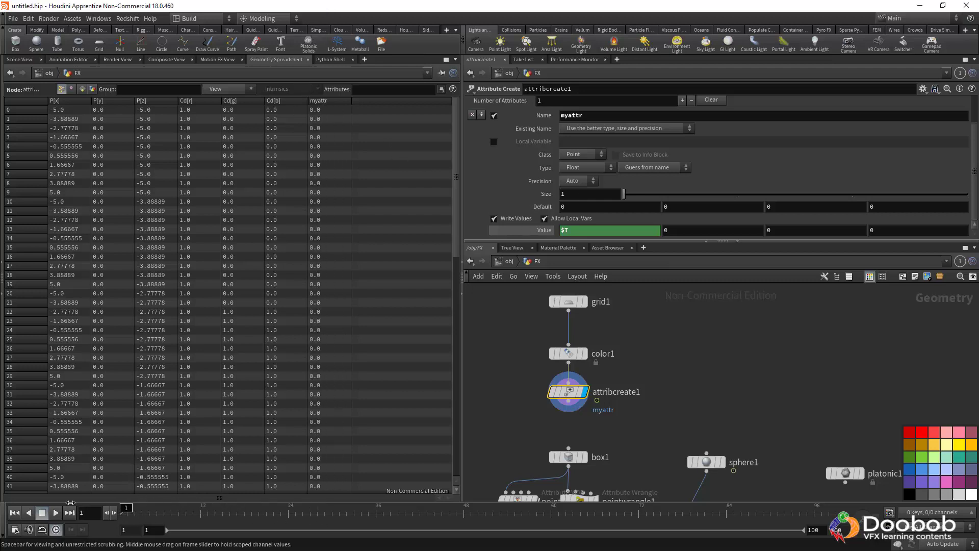
left_click(19, 60)
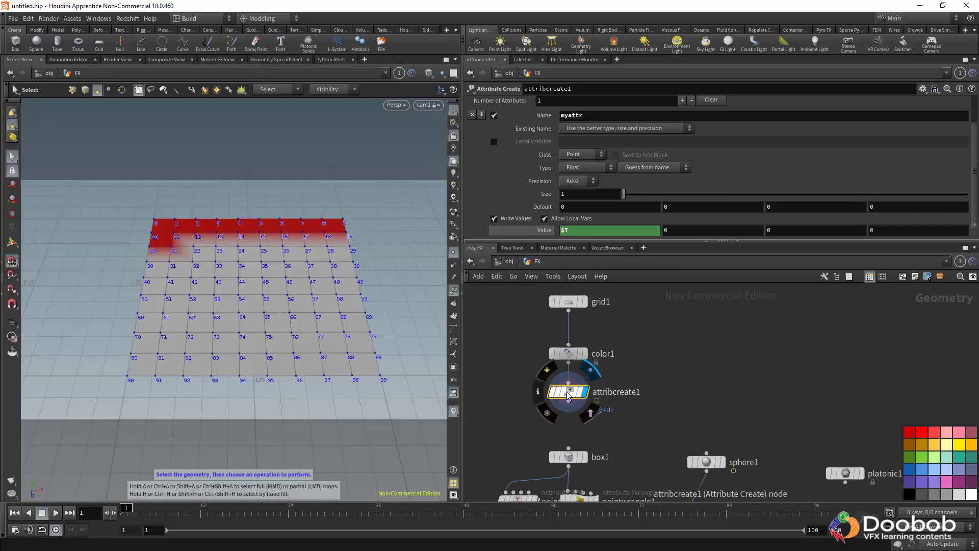
left_click_drag(571, 354, 571, 341)
left_click_drag(575, 399, 575, 390)
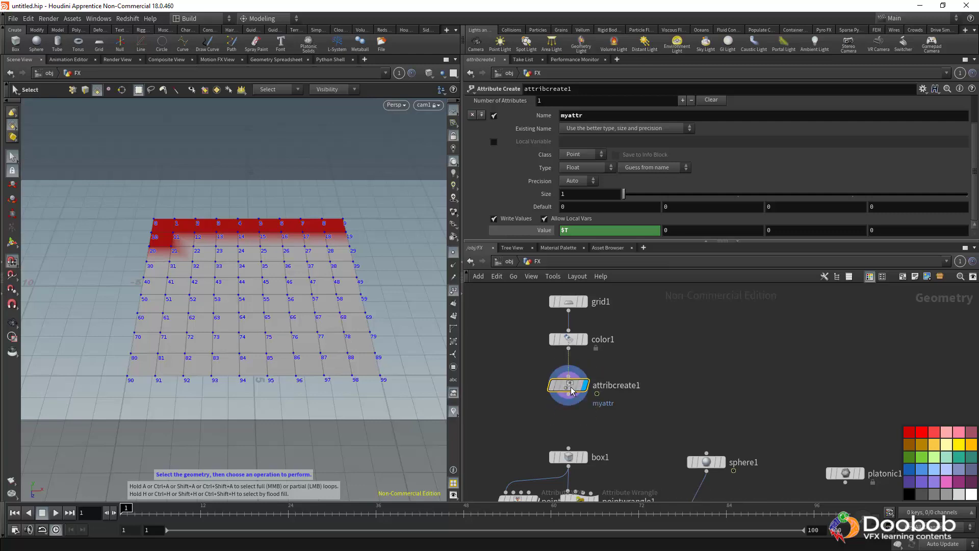
left_click(275, 60)
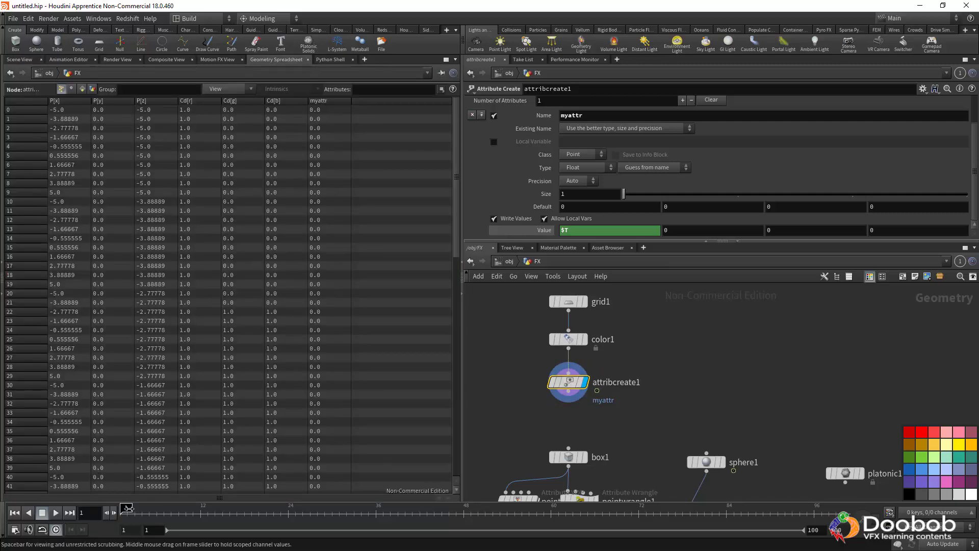
left_click_drag(127, 508, 274, 508)
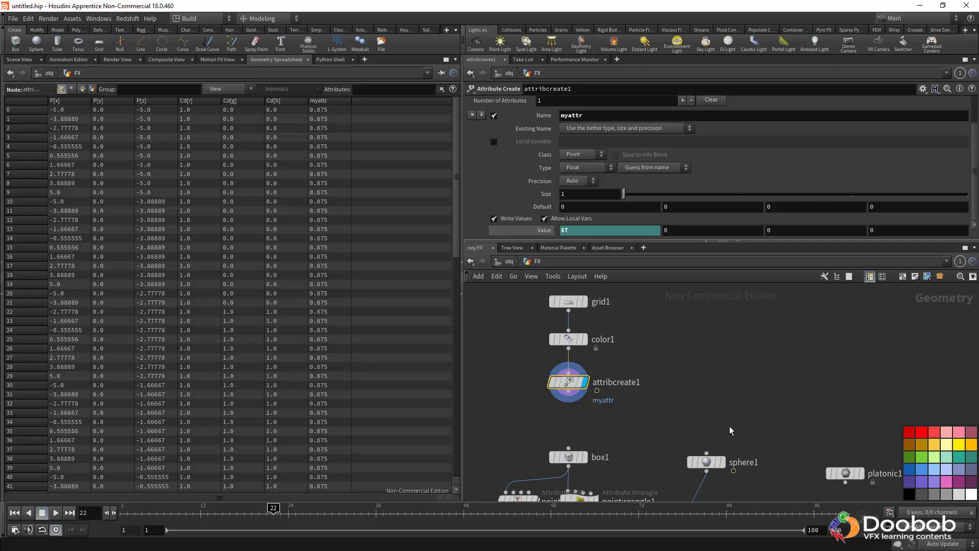
Step: Add an Attribute Randomize node below the Attribute Create node, align it in the chain and display its result in the viewport
left_click(21, 61)
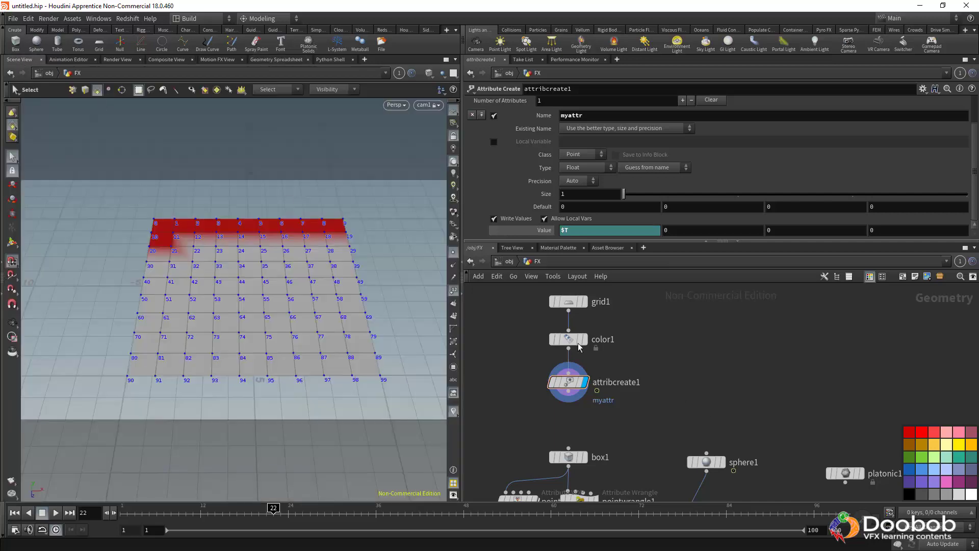
key("Tab")
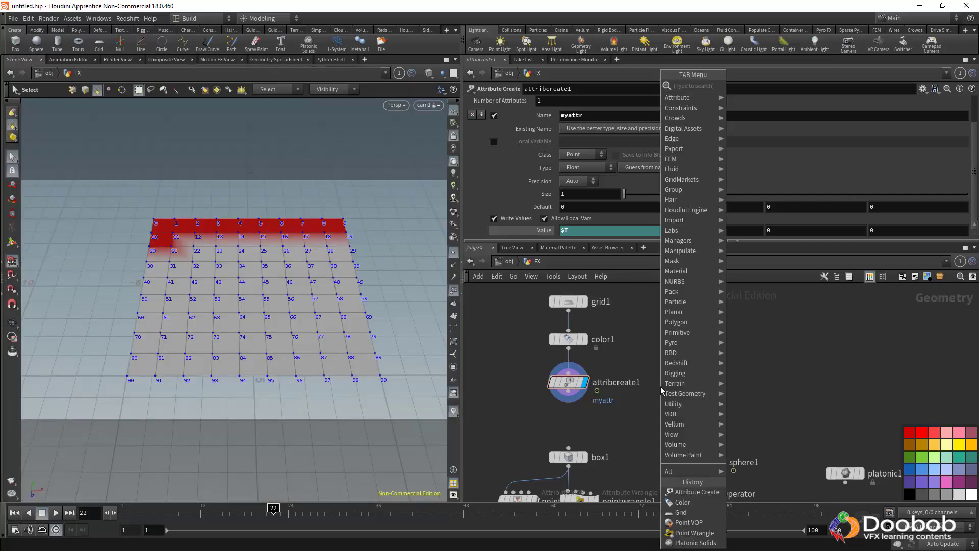
type("ran")
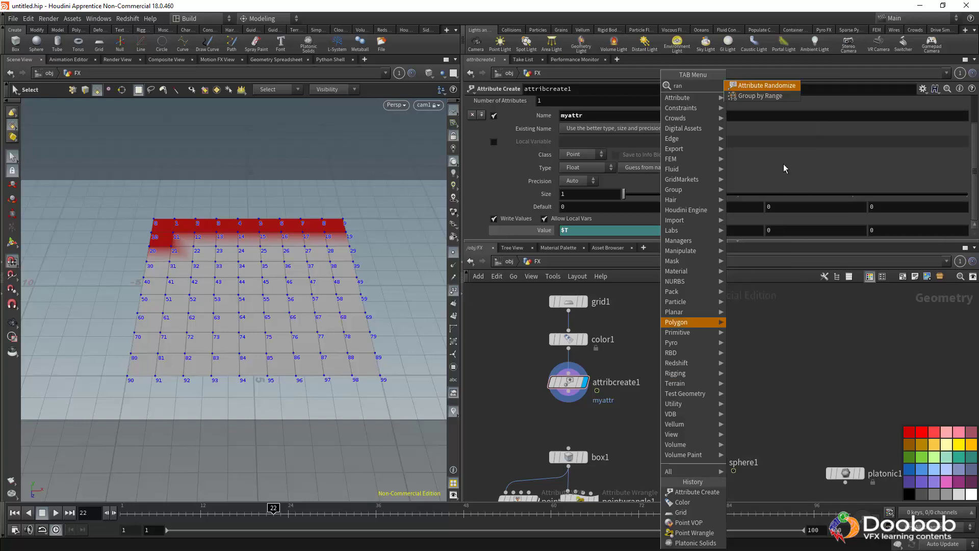
left_click(760, 89)
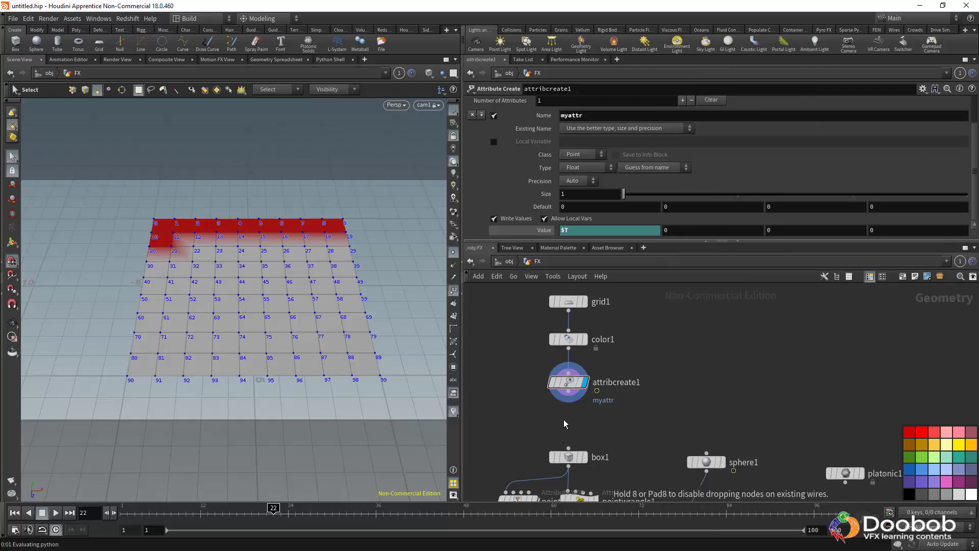
left_click(563, 422)
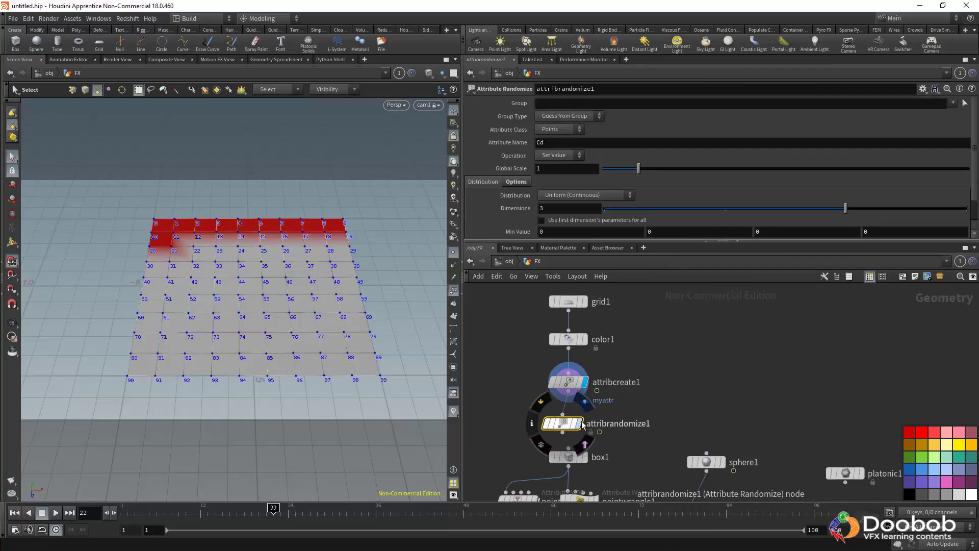
left_click(571, 425)
left_click_drag(572, 425, 578, 425)
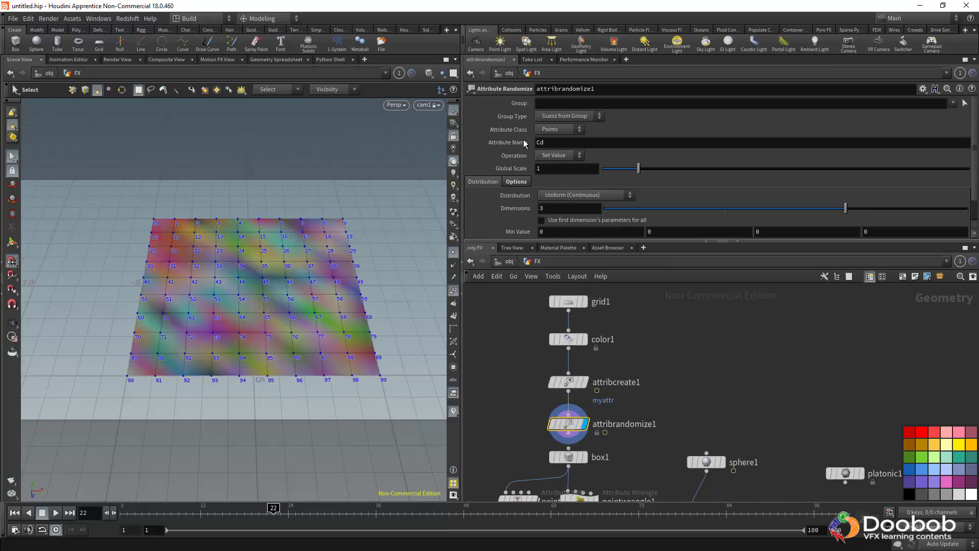
Step: Try randomizing two attributes at once with the attribute name Cd myattr, and restore the name to Cd
left_click(277, 59)
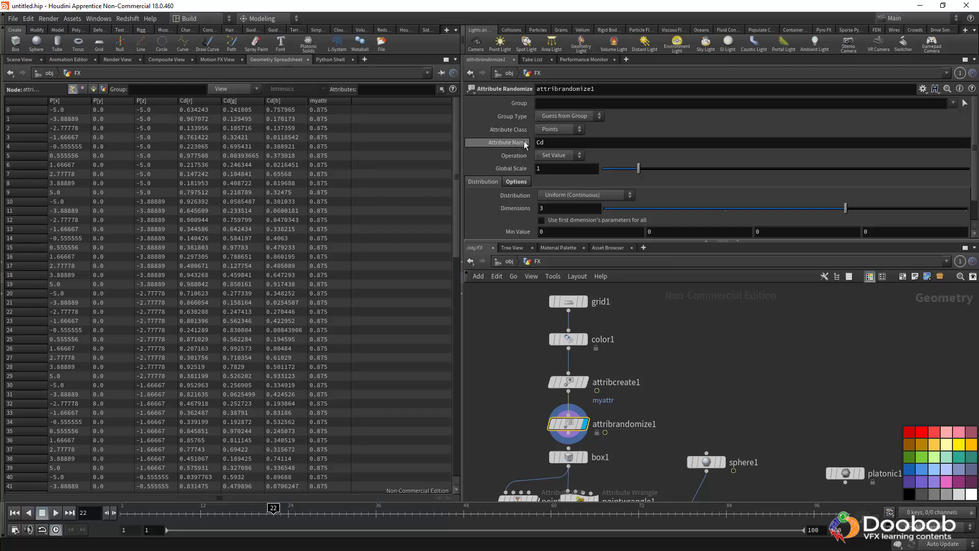
left_click(572, 141)
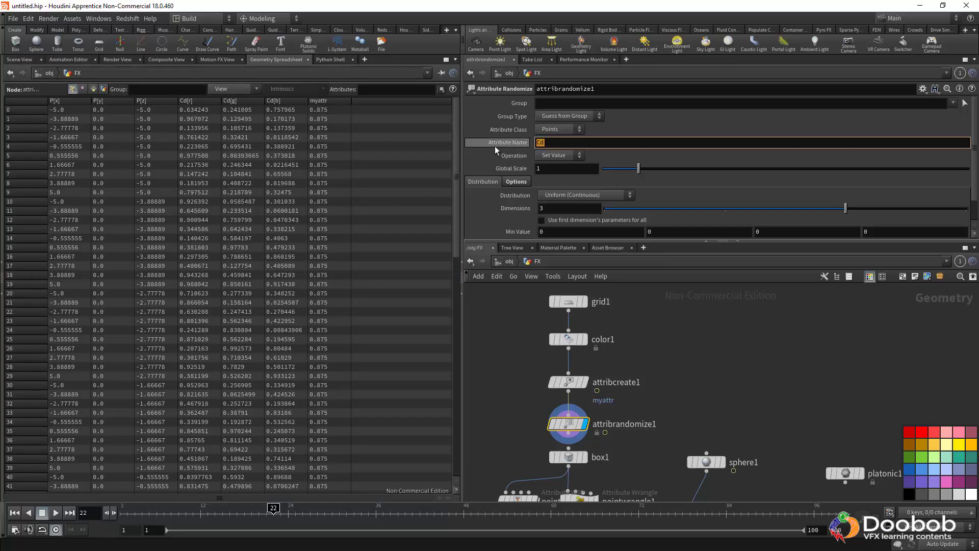
left_click(558, 144)
type("myattr")
key("Return")
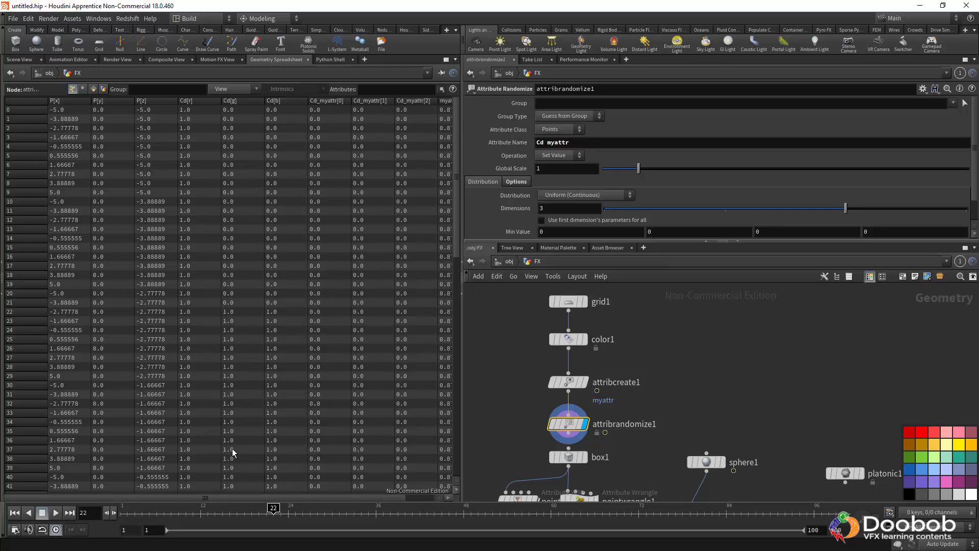
left_click_drag(184, 497, 214, 498)
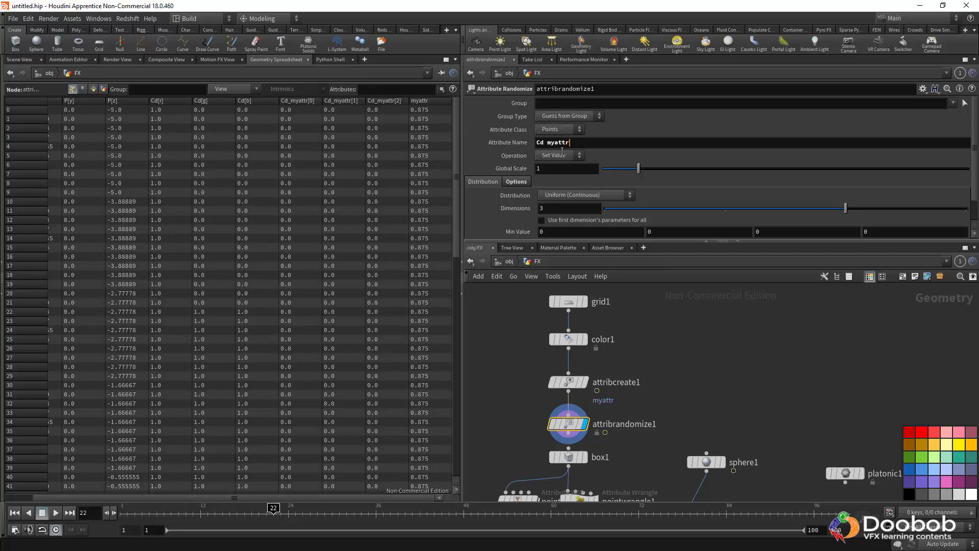
left_click_drag(570, 143, 544, 143)
key("BackSpace")
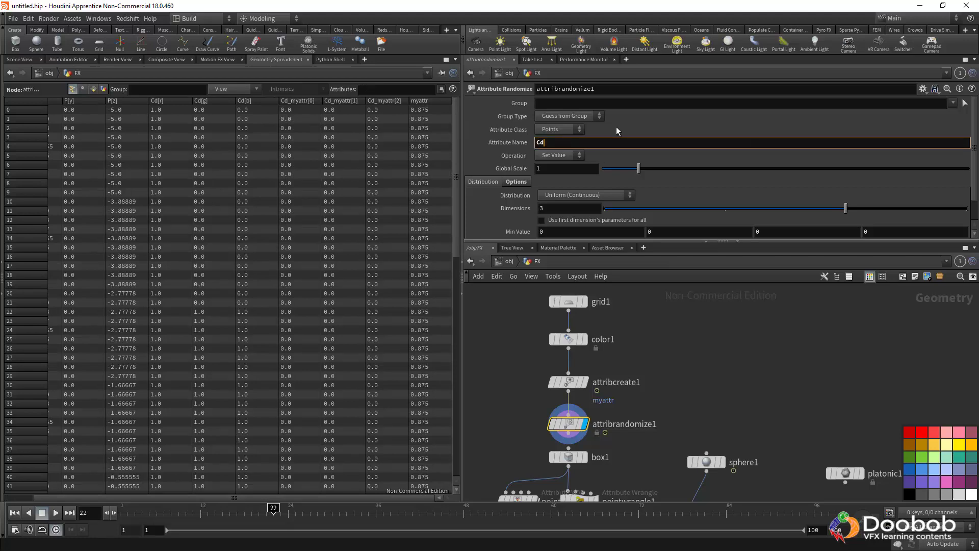
key("Return")
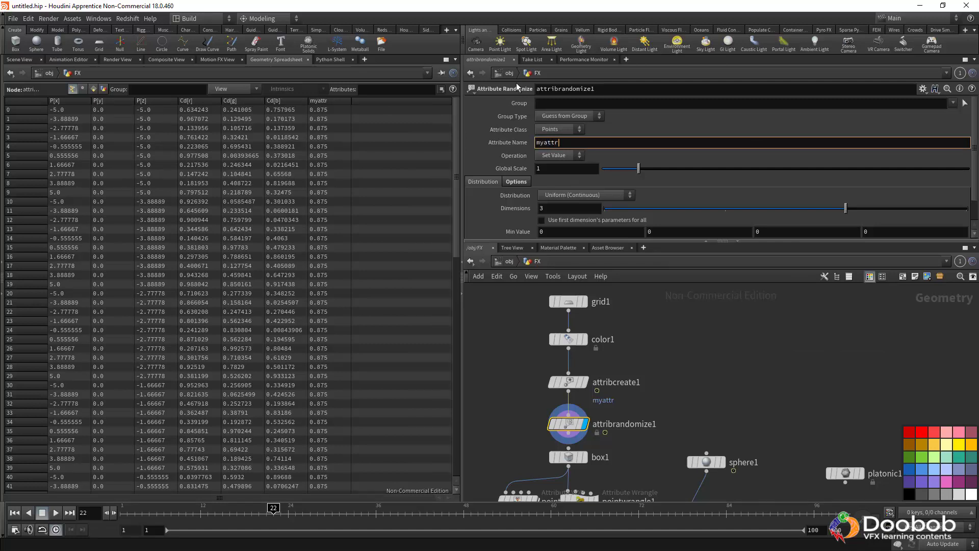
Step: Randomize myattr, sort the point rows by it, and compare the Attribute Create and Attribute Randomize values at frame 10
key("Return")
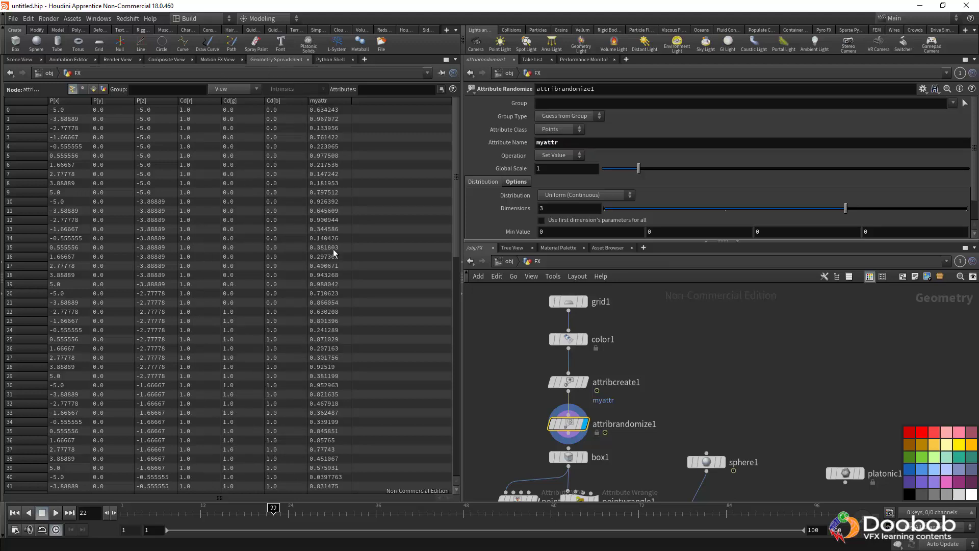
left_click(327, 101)
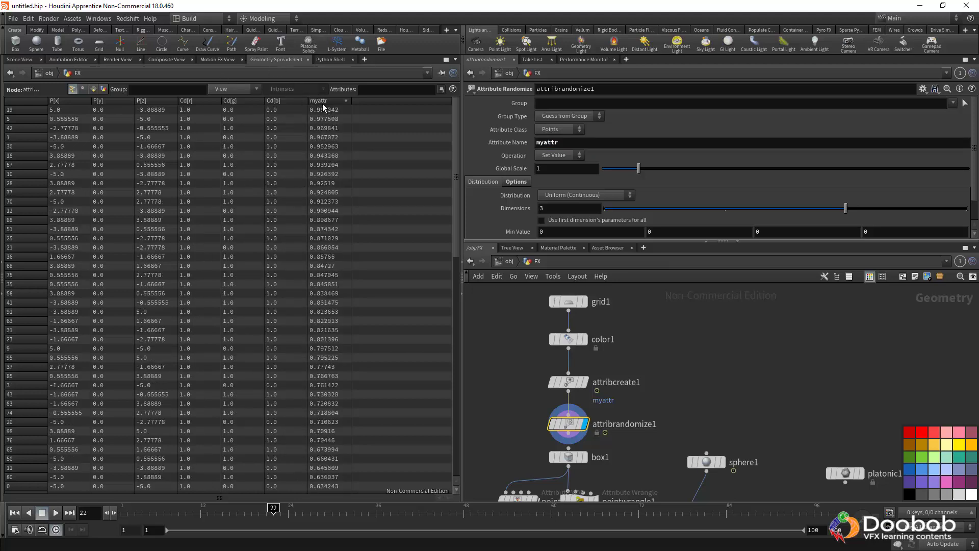
left_click_drag(144, 512, 185, 509)
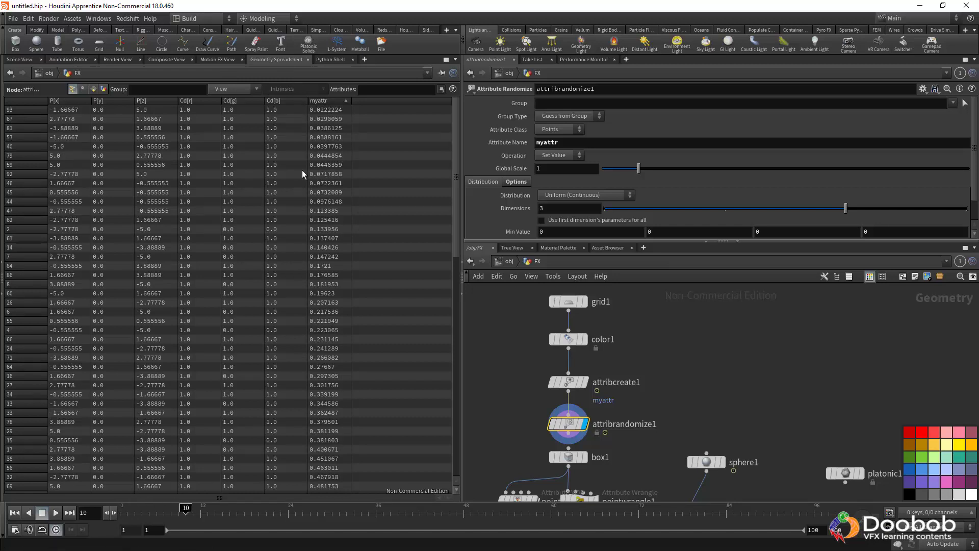
left_click(564, 382)
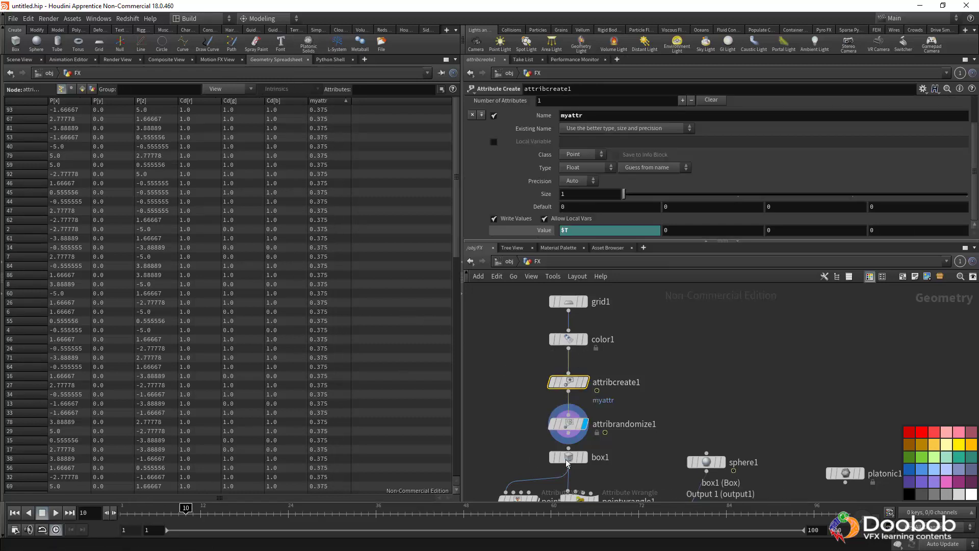
left_click(570, 428)
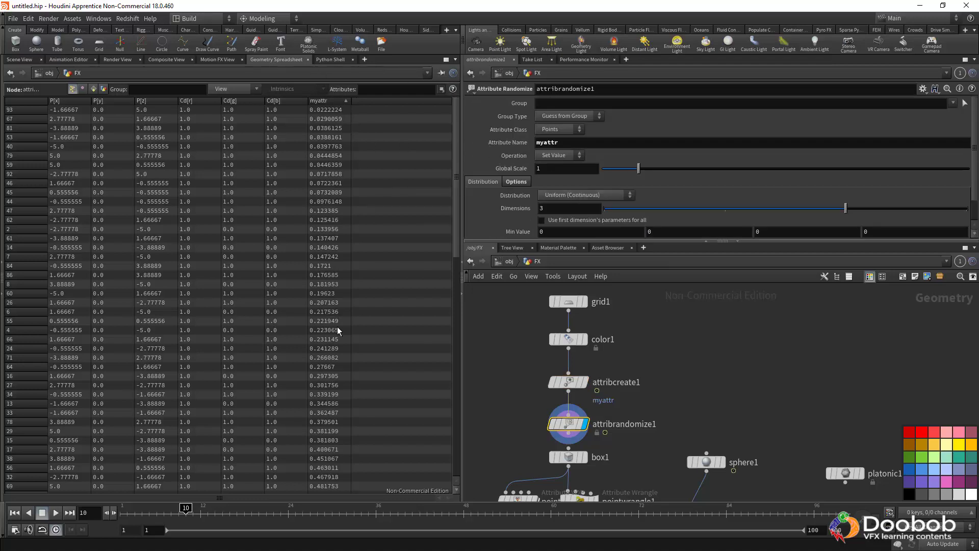
Step: Set the Attribute Randomize node's attribute name to Cd and compare the colors in the viewport with the spreadsheet values
left_click(570, 145)
type("Cd")
key("Return")
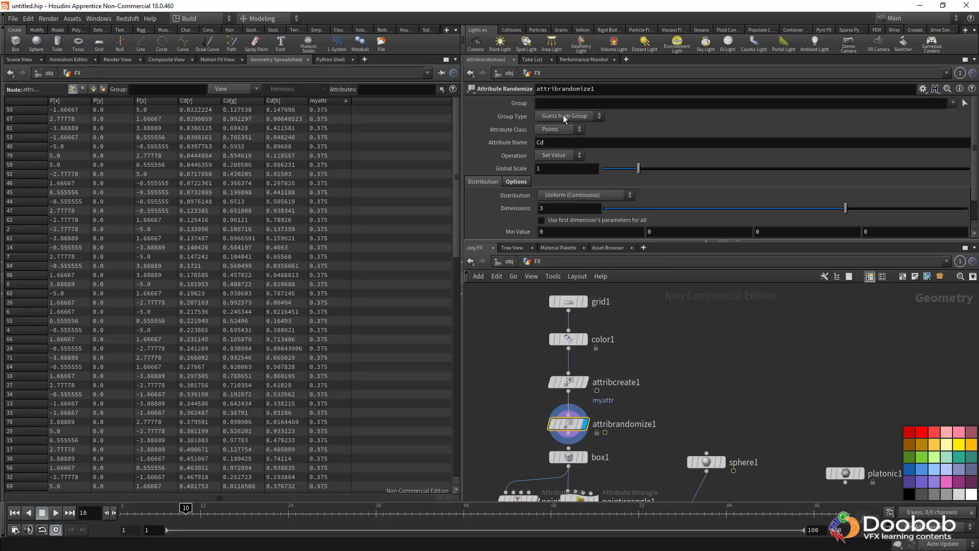
left_click(19, 59)
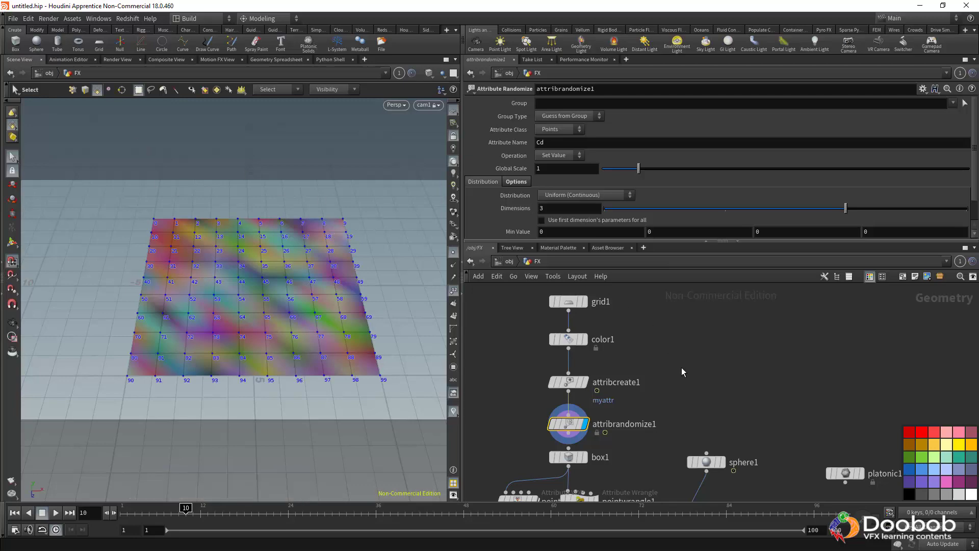
left_click(275, 59)
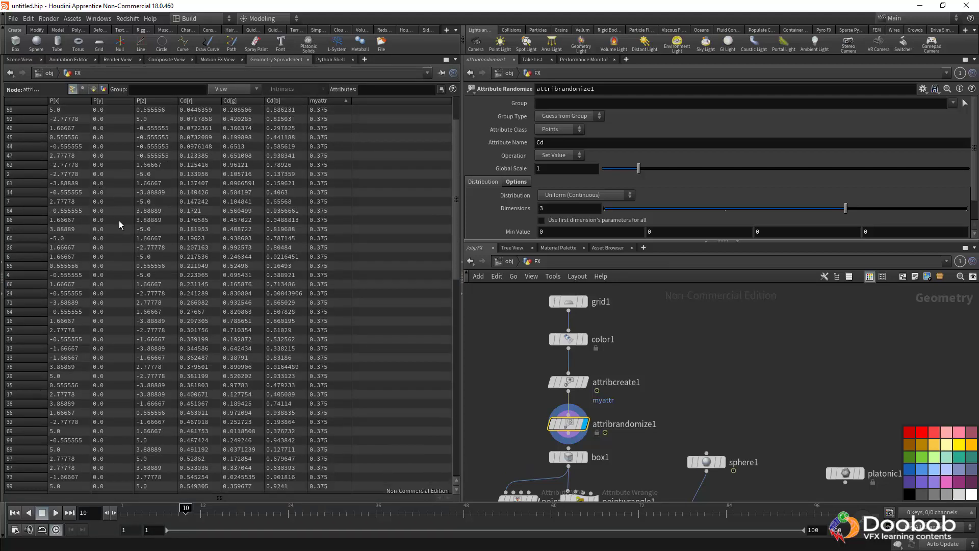
scroll(118, 220, "down", 2)
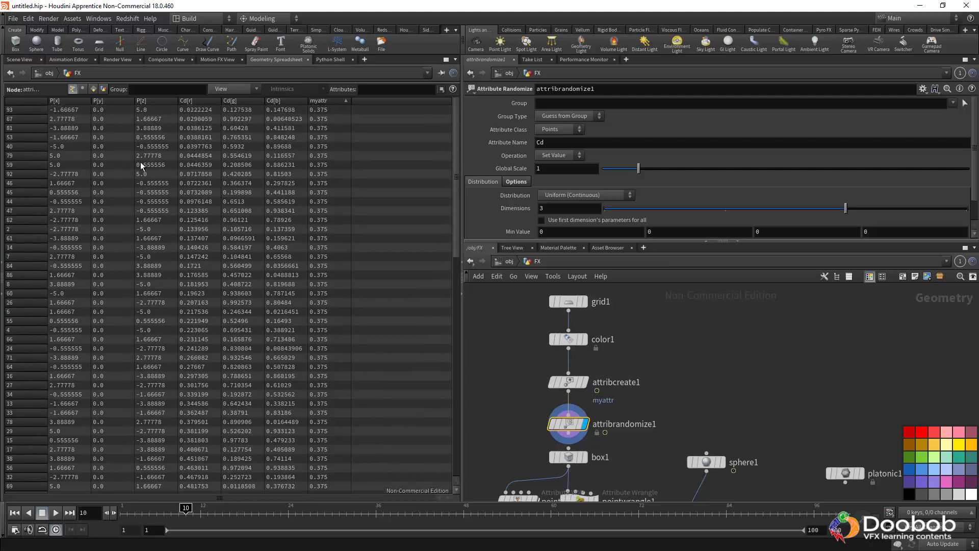
left_click(21, 60)
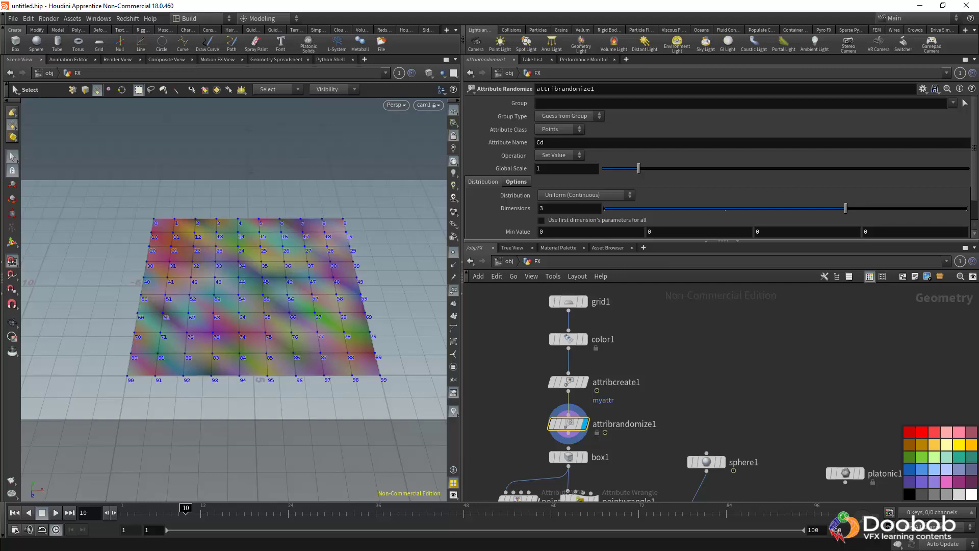
Step: Move the grid, Color, Attribute Create and Attribute Randomize nodes together to a spot above the sphere node
middle_click_drag(674, 378, 661, 458)
left_click_drag(534, 324, 601, 490)
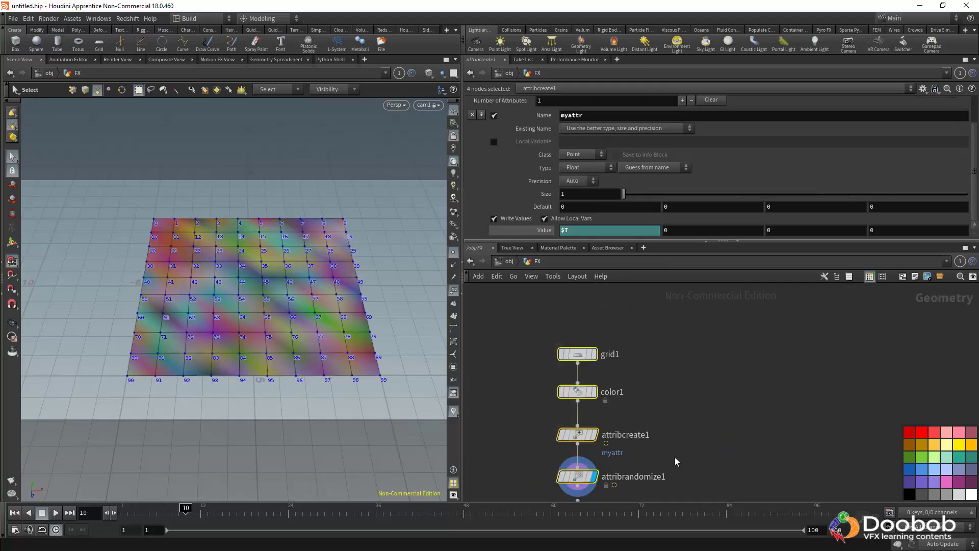
middle_click_drag(675, 459, 670, 417)
left_click_drag(604, 434, 753, 400)
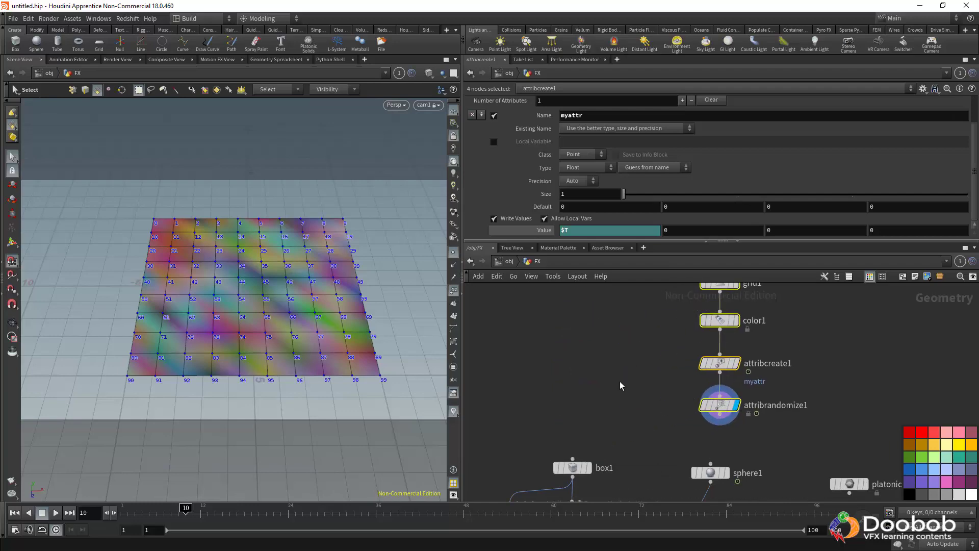
Step: Add a new Box node in the empty network space beside the grid chain
middle_click_drag(619, 380, 619, 414)
key("Tab")
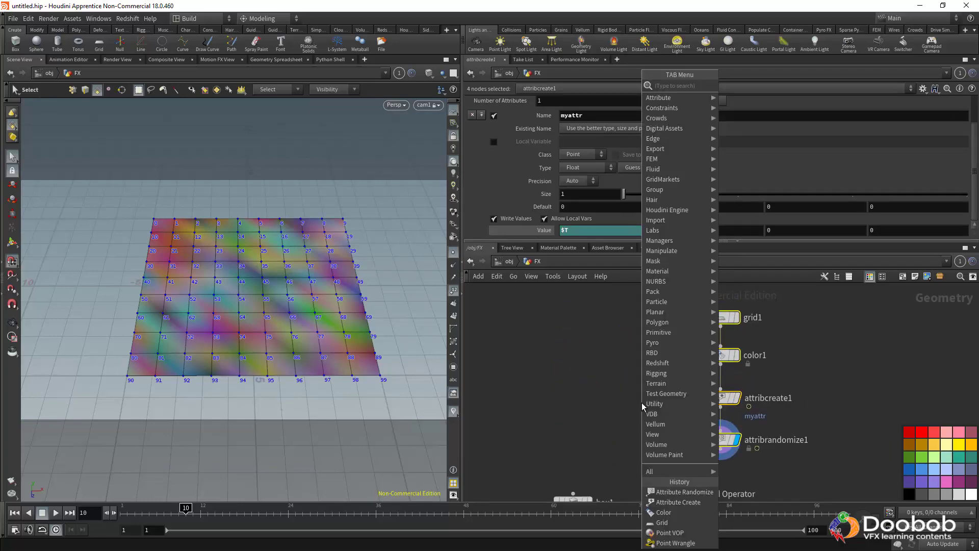
type("box")
left_click(730, 86)
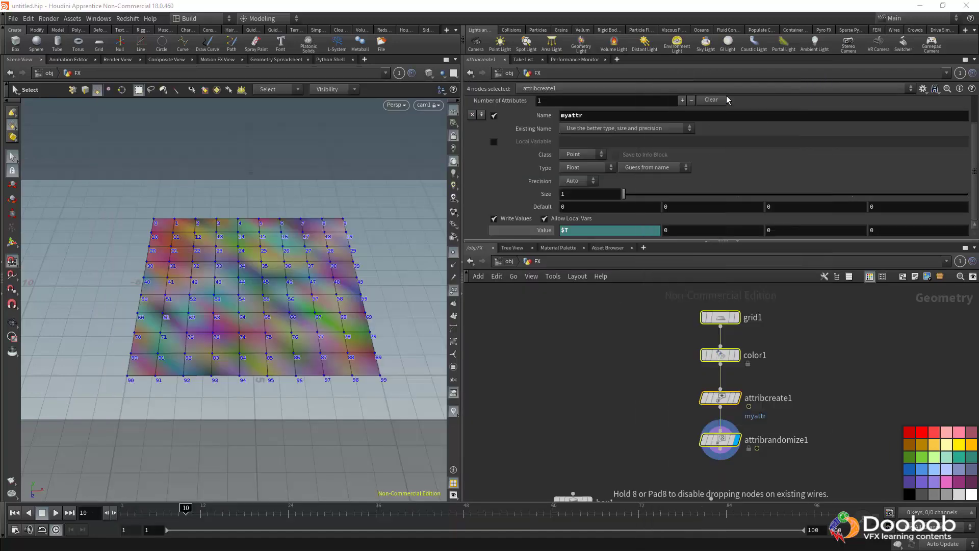
left_click(604, 426)
Step: Add a Copy Stamp node in the space between the new box2 node and the attribrandomize1 node
middle_click_drag(635, 397, 601, 335)
key("Tab")
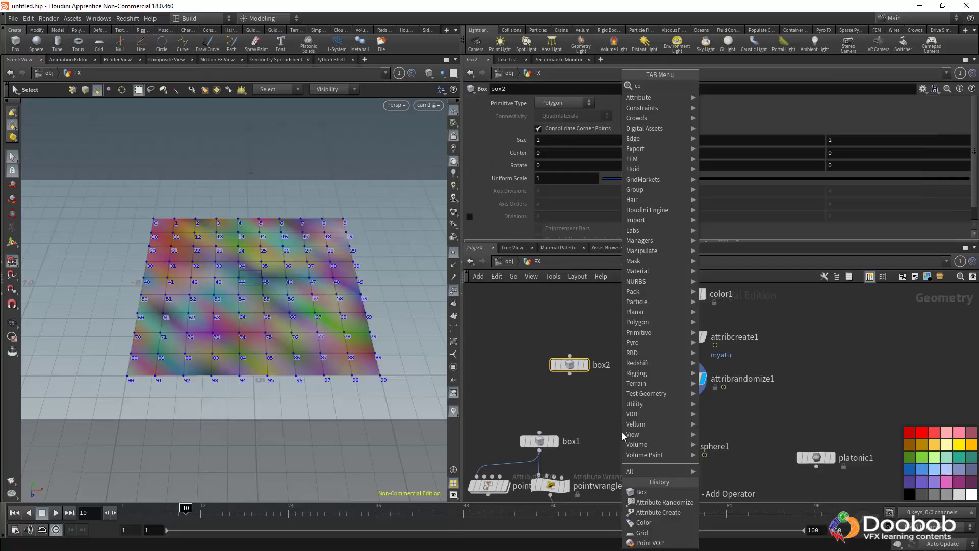
type("copy")
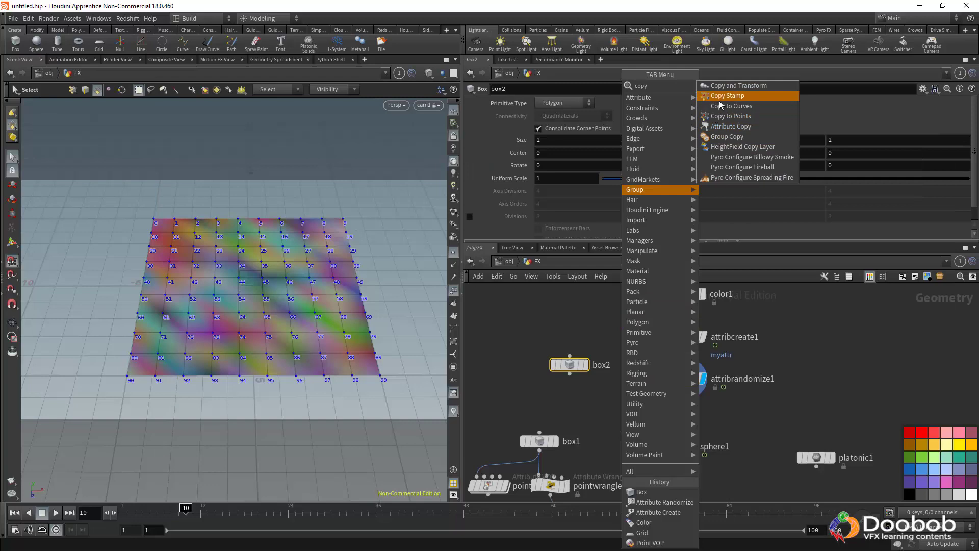
left_click(729, 96)
left_click(627, 408)
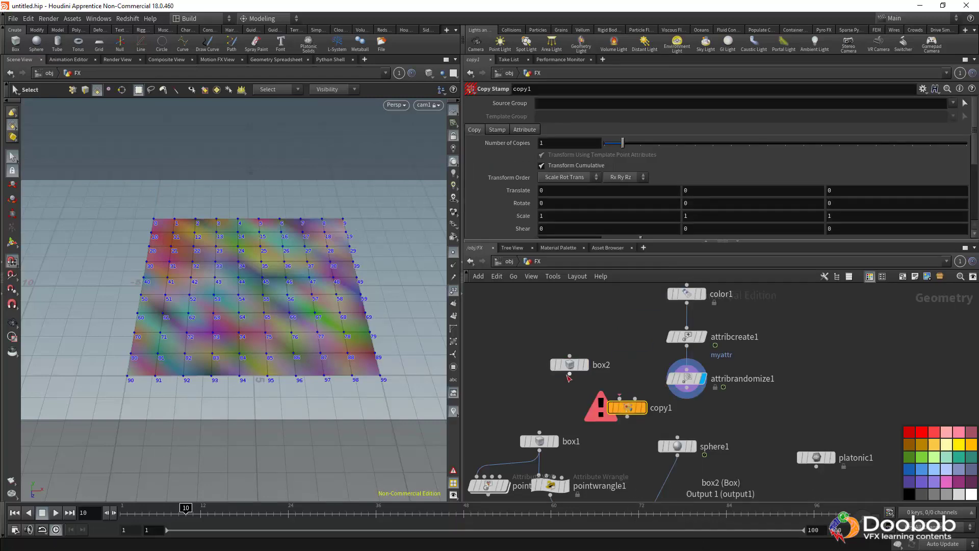
Step: Connect box2 to the Copy Stamp's first input and attribrandomize1 to its second, and display the Copy Stamp node
left_click(570, 374)
left_click(619, 398)
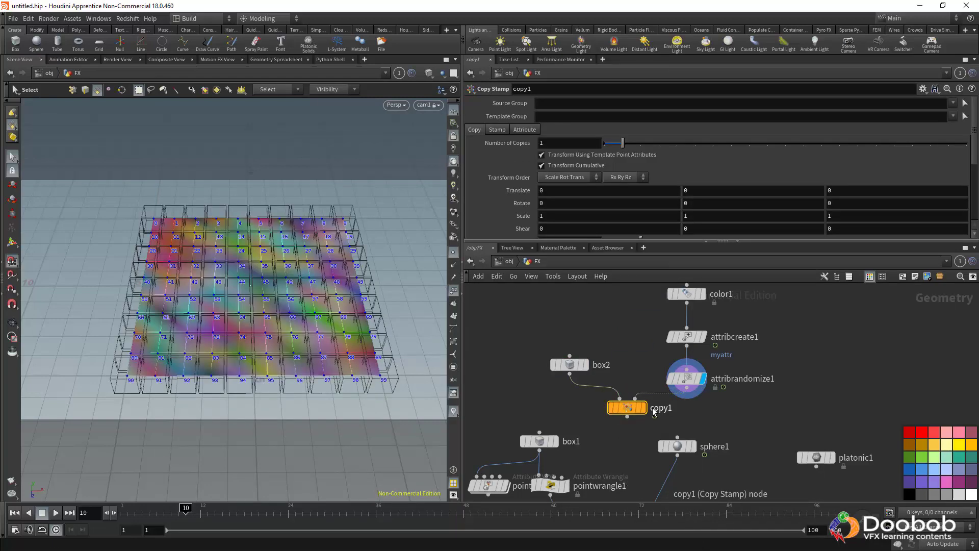
left_click(643, 407)
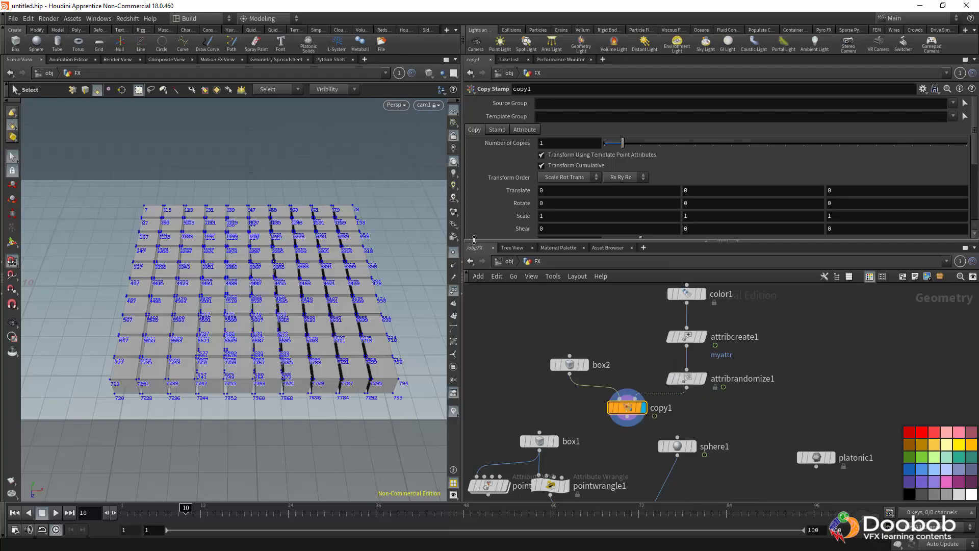
Step: Enable Use Template Point Attributes on the Copy Stamp node and hide the point numbers in the viewport
left_click(523, 131)
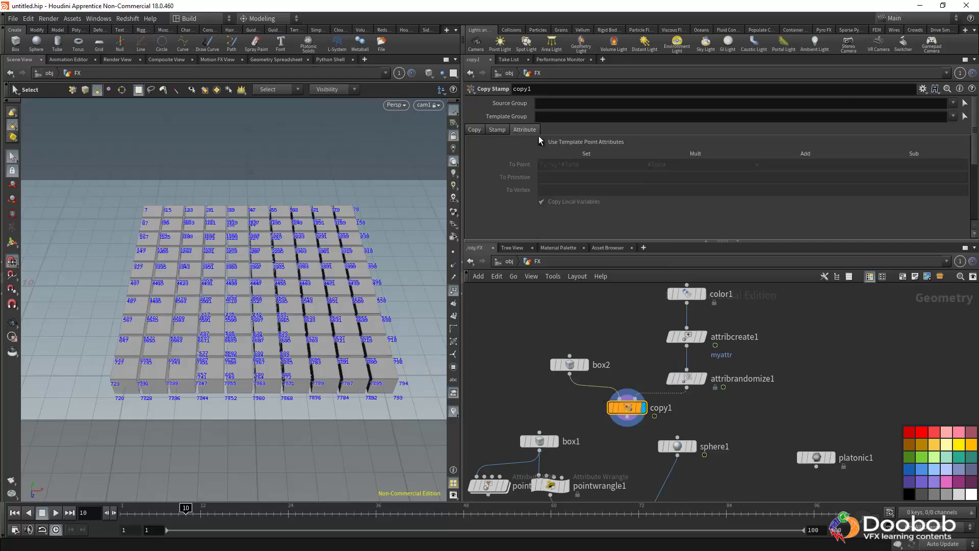
left_click(550, 143)
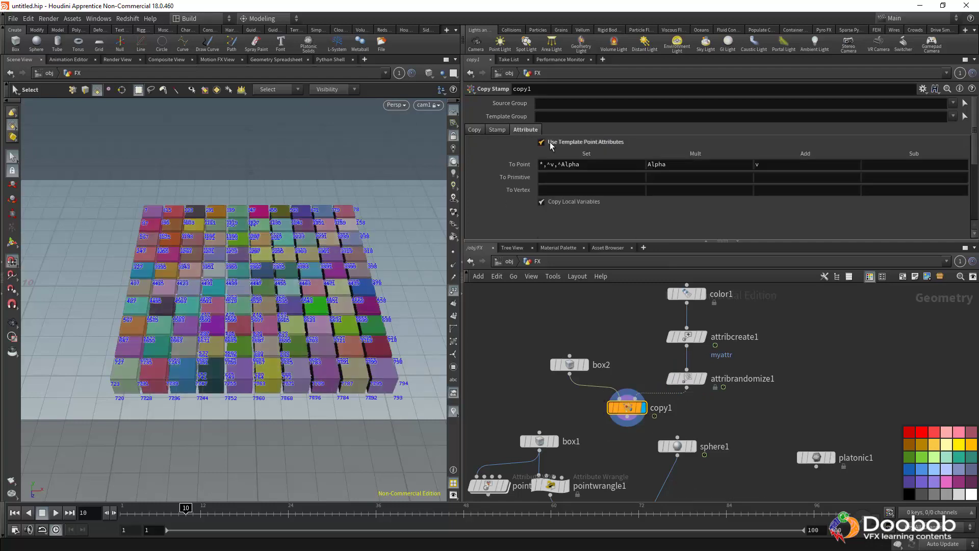
left_click(453, 290)
key("Escape")
left_click_drag(240, 262, 243, 233)
key("s")
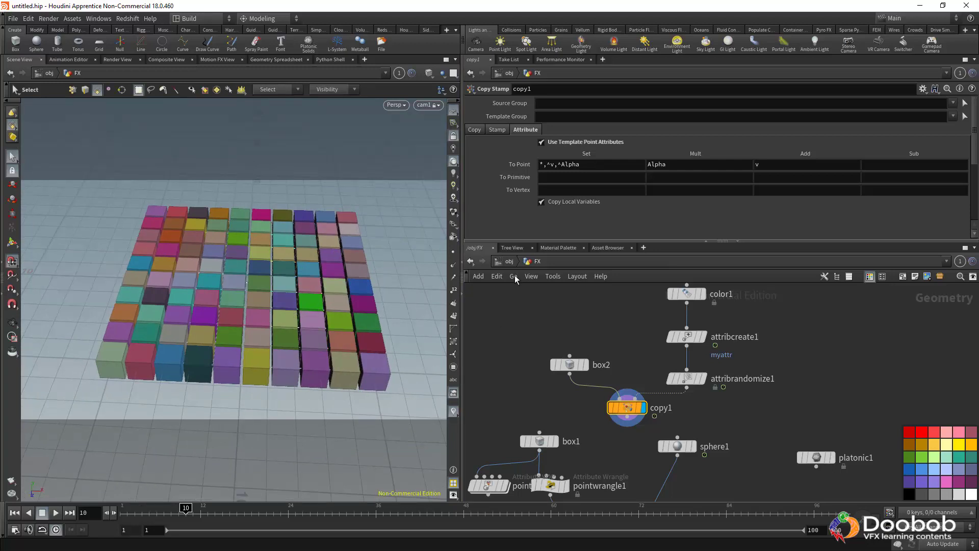
Step: Go to the out network and render the colored boxes with mantra_ipr in the Render View
left_click(509, 261)
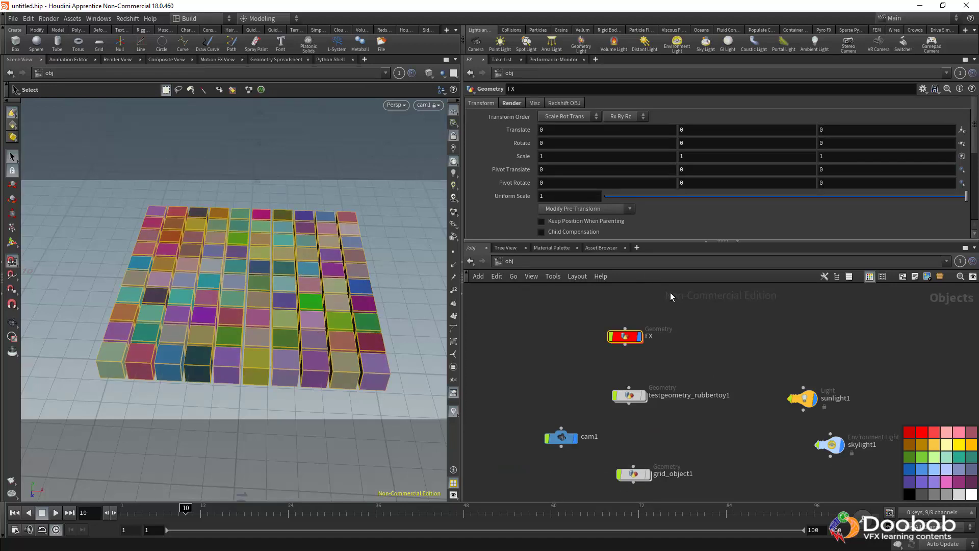
left_click(643, 371)
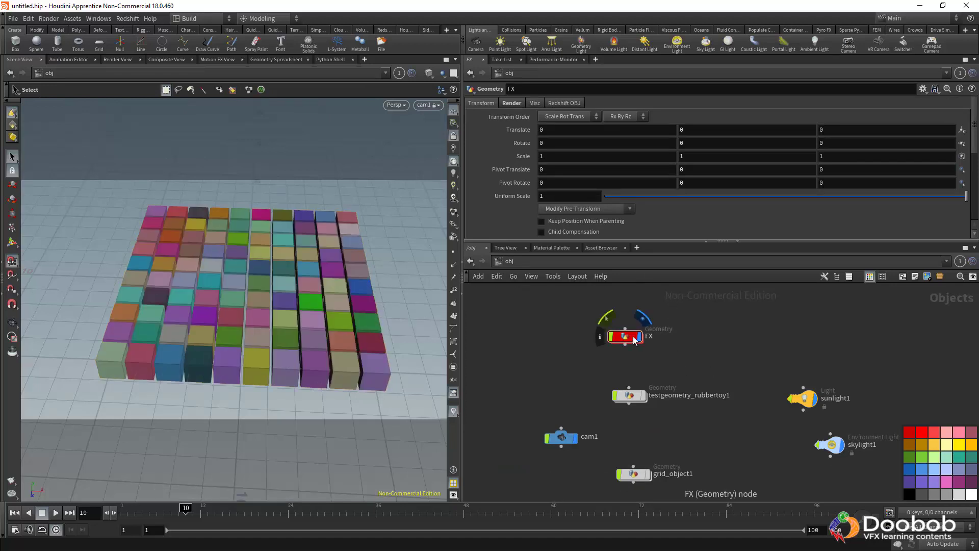
left_click(519, 261)
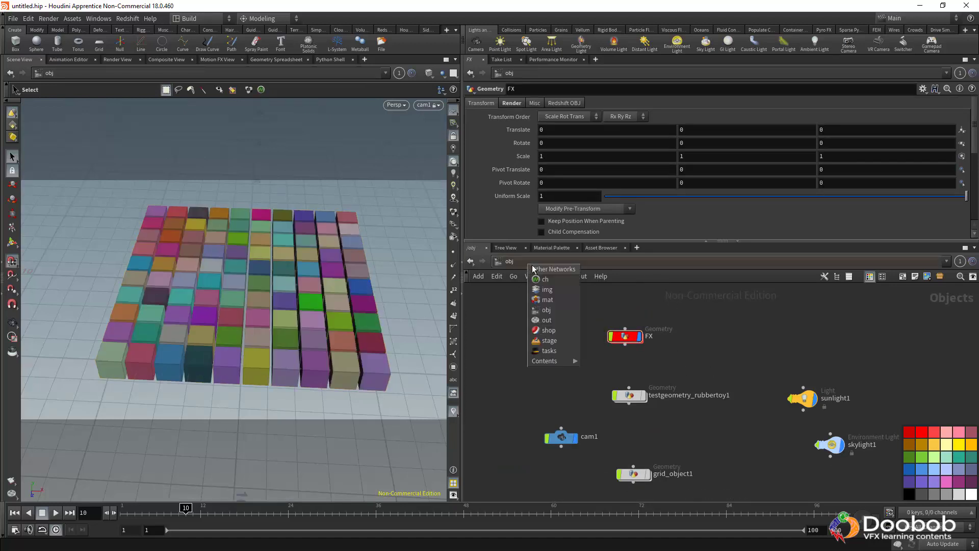
left_click(545, 320)
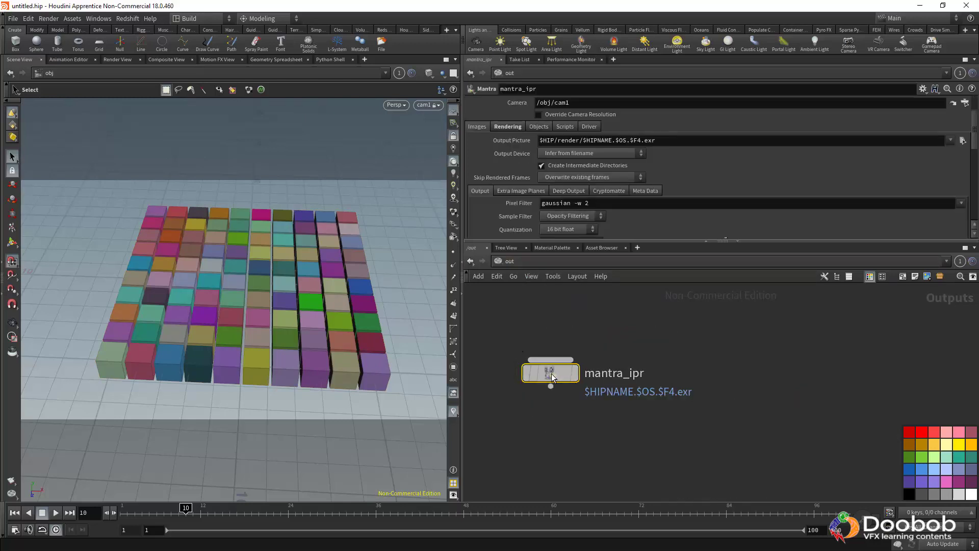
left_click(116, 59)
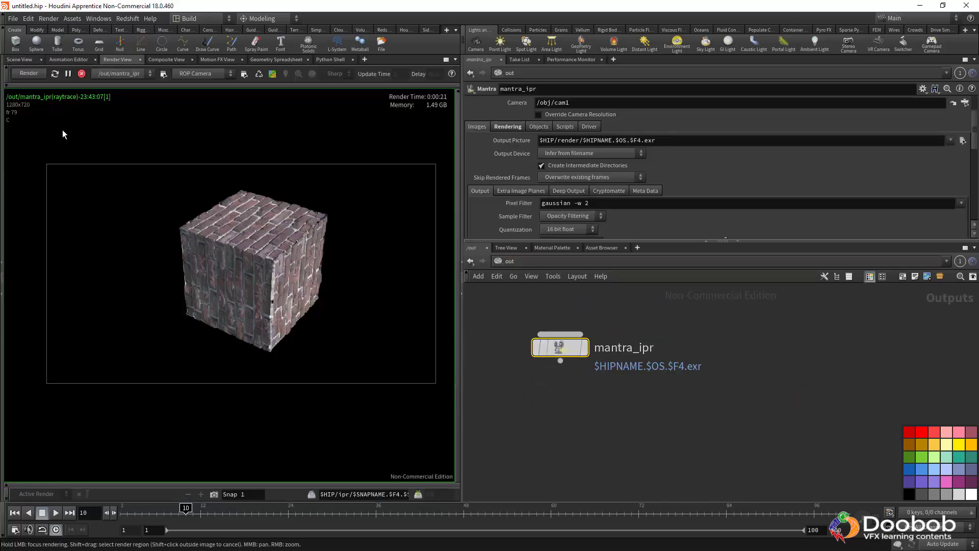
left_click(21, 71)
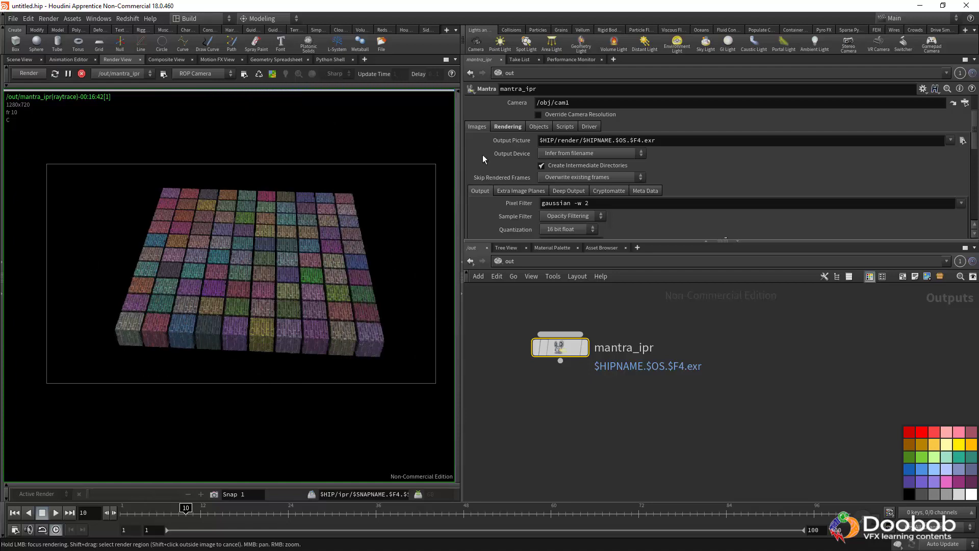
Step: Open the mat network and examine the bricks Principled Shader's surface, opacity and texture settings
left_click(531, 262)
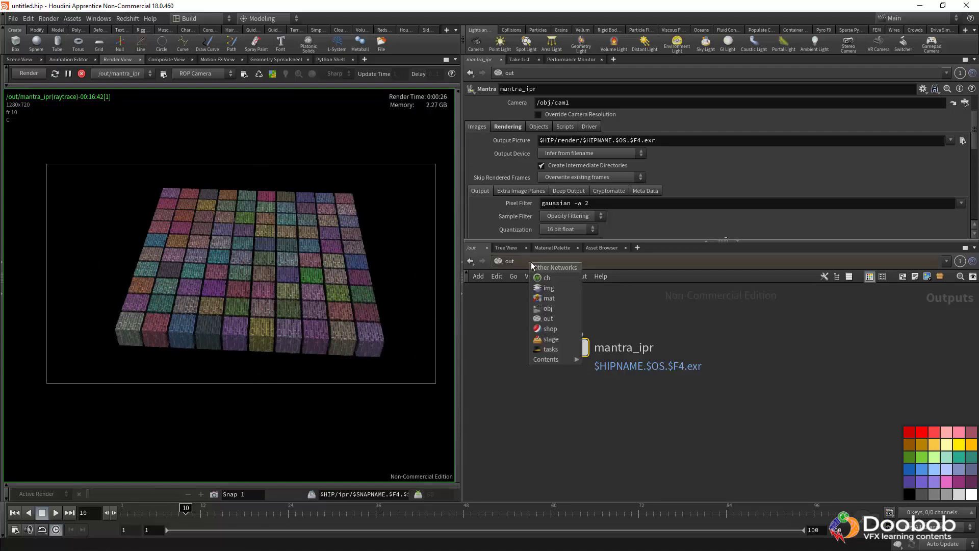
left_click(541, 298)
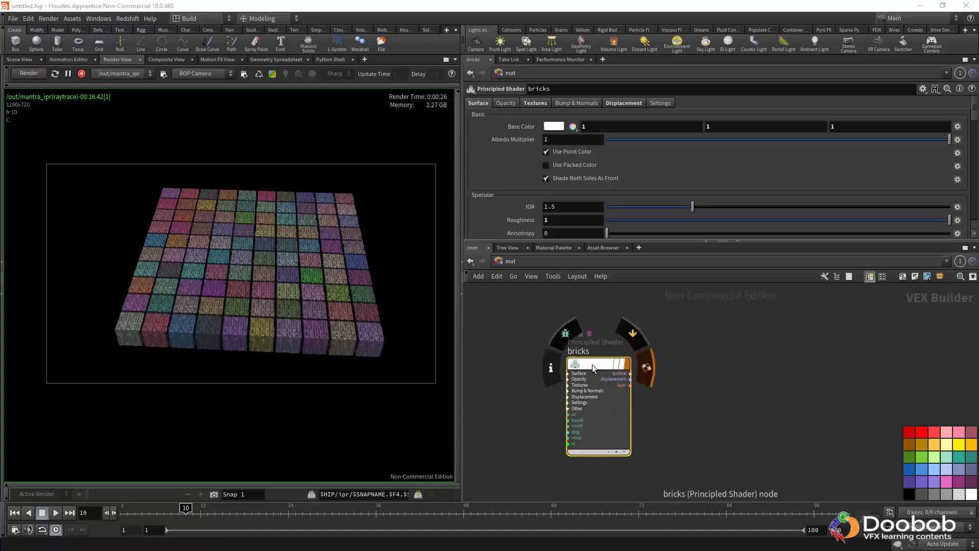
left_click(20, 59)
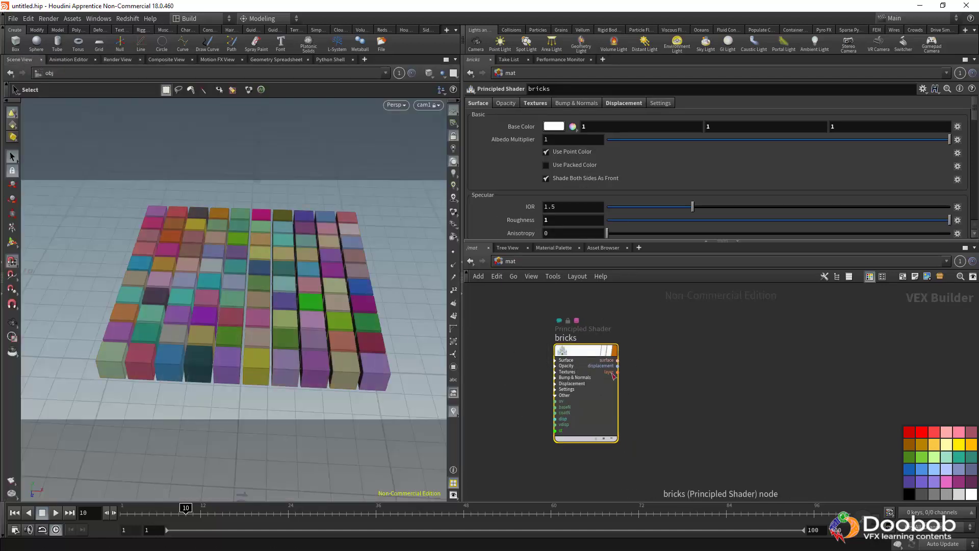
left_click(501, 104)
left_click(537, 104)
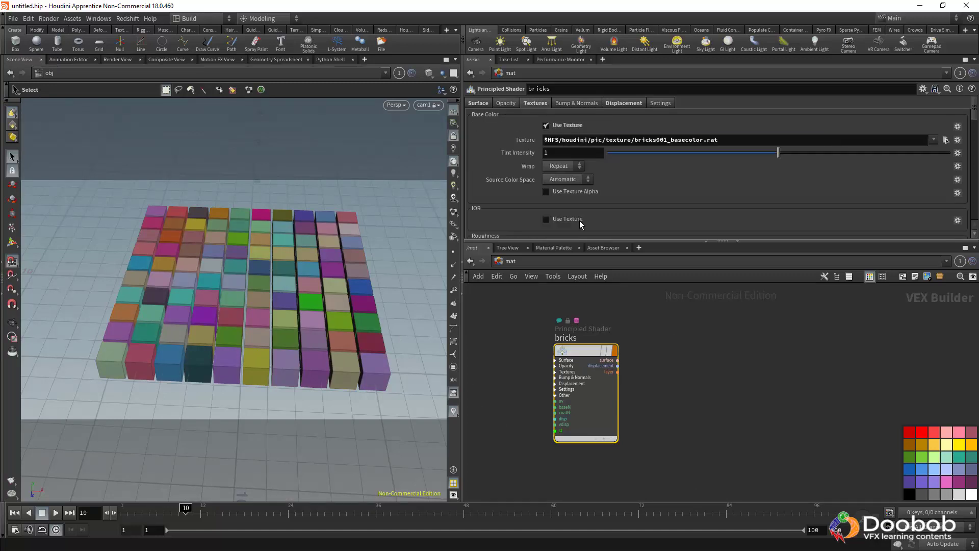
Step: Return to the obj network and tidy the layout: camera beside FX, lights on the other side, rubber toy and grid objects beneath FX
left_click(556, 266)
left_click(562, 315)
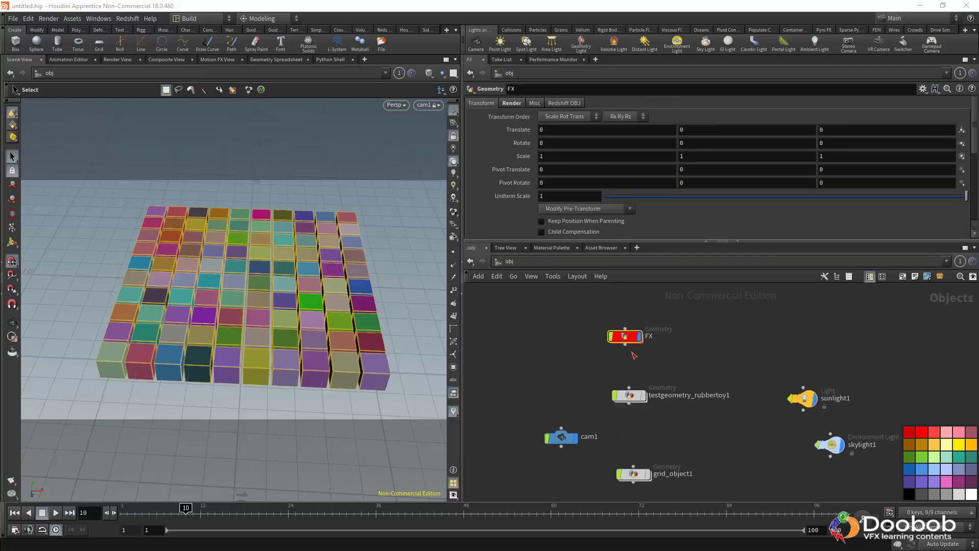
middle_click_drag(543, 368, 539, 340)
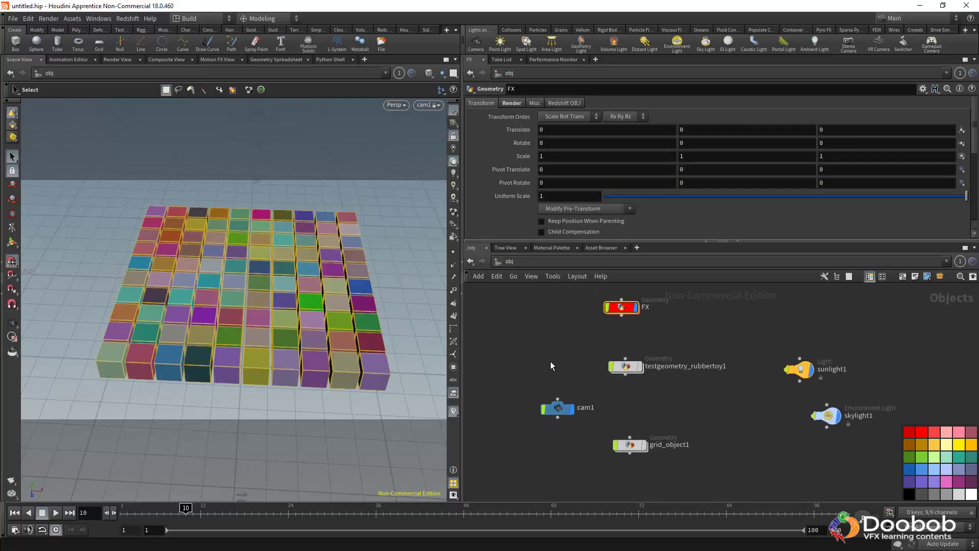
left_click_drag(562, 406, 540, 304)
mouse_move(805, 373)
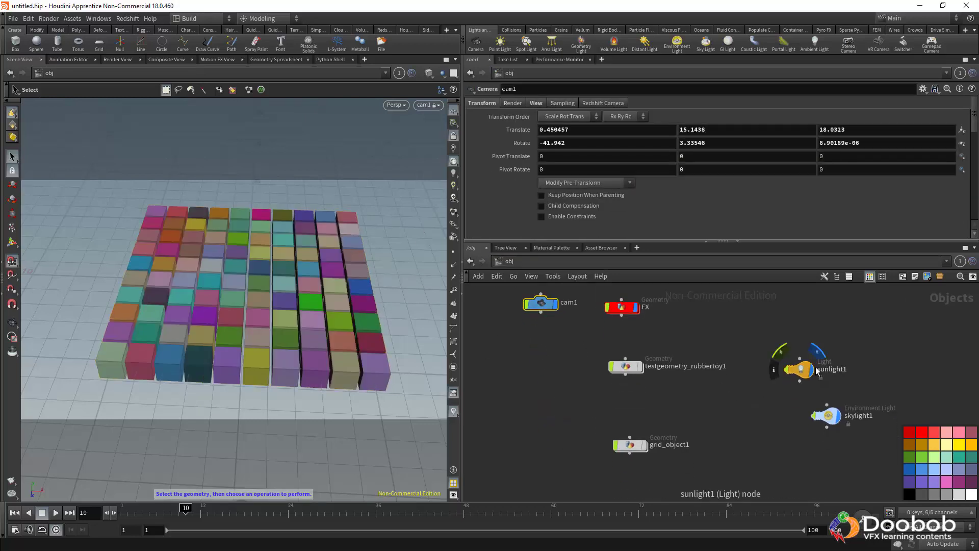
left_click_drag(805, 372, 740, 316)
left_click_drag(839, 425, 757, 375)
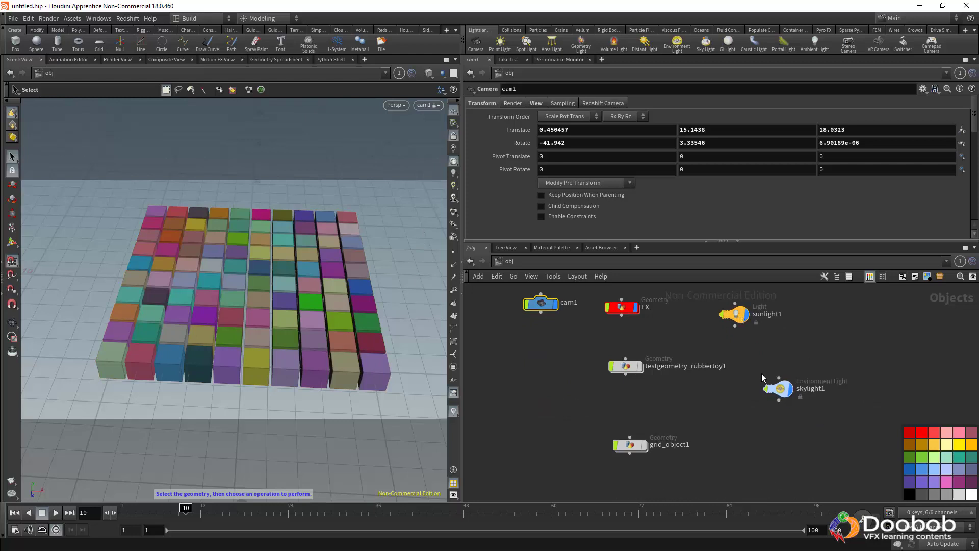
left_click_drag(624, 367, 614, 354)
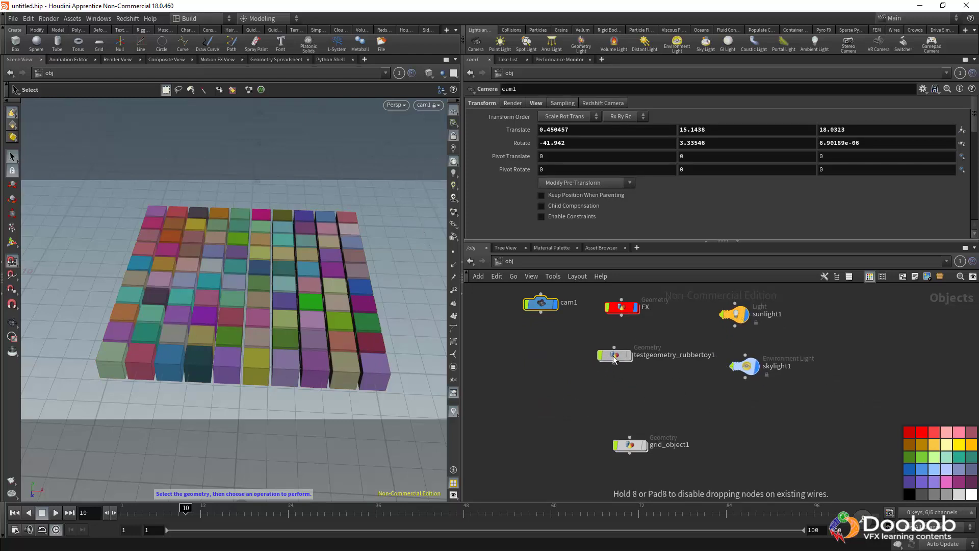
left_click_drag(635, 443, 627, 406)
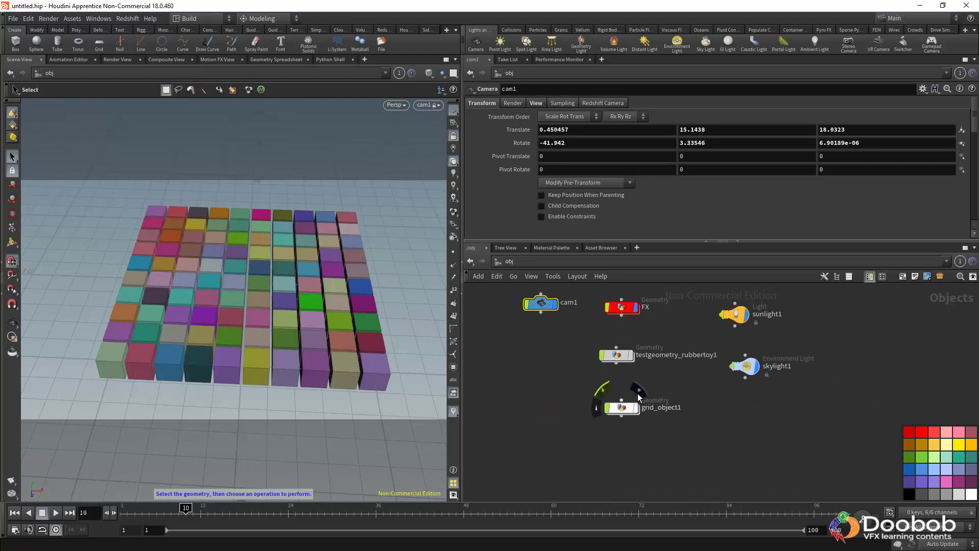
left_click_drag(620, 361, 625, 366)
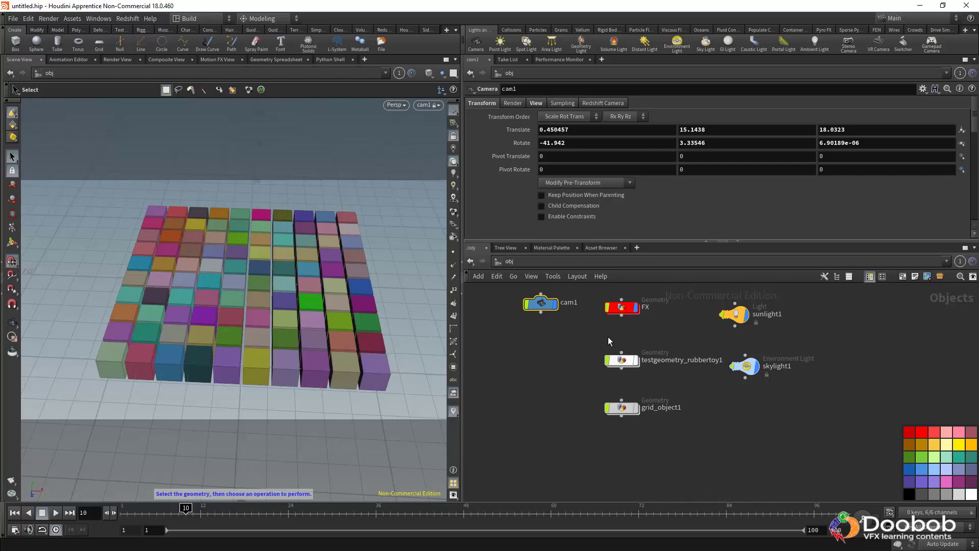
Step: Toggle the display of FX and testgeometry_rubbertoy1 off and on, ending with only FX displayed and selected
left_click(636, 308)
left_click(636, 360)
left_click(636, 361)
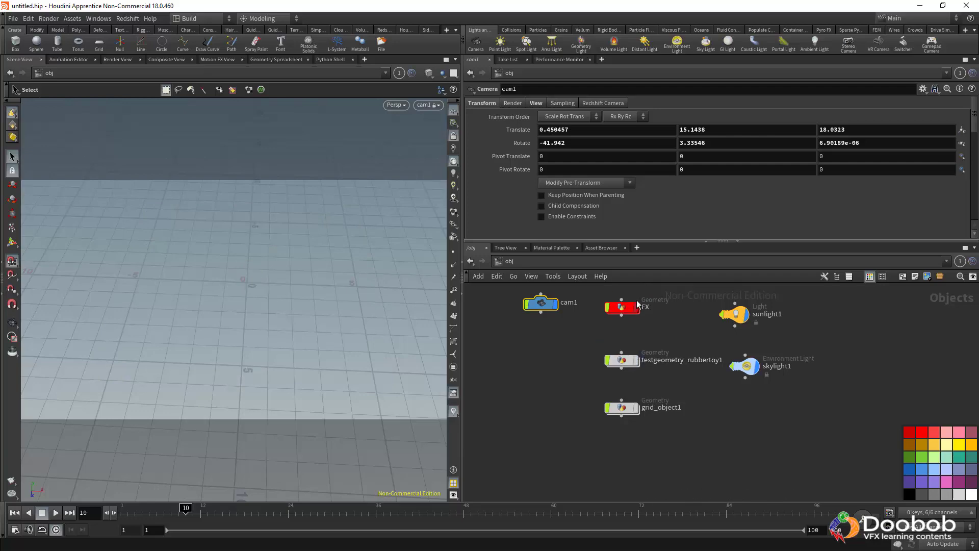
left_click(634, 308)
left_click(631, 309)
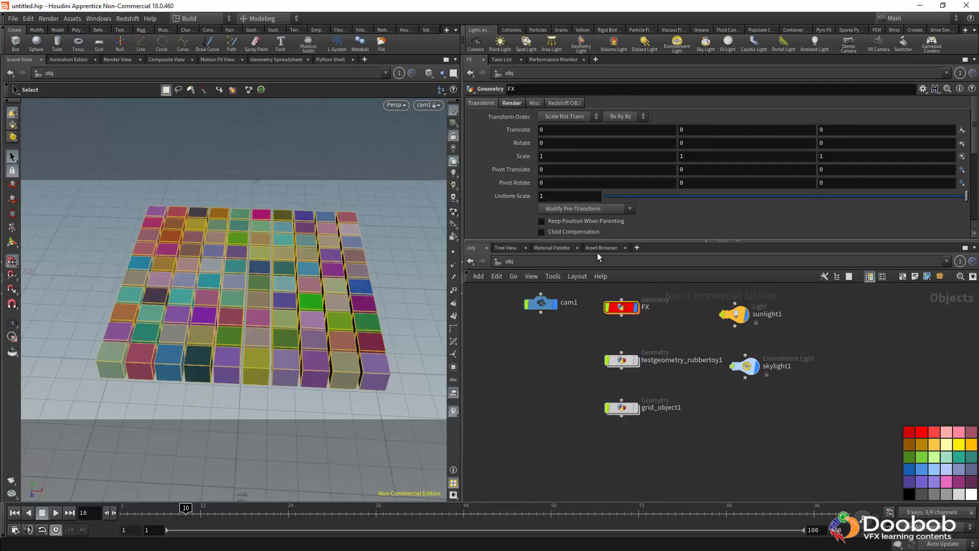
Step: Examine the Candidate Objects setting of mantra_ipr in the out network and compare it with FX's display flag in obj
middle_click_drag(546, 333, 548, 343)
left_click(545, 262)
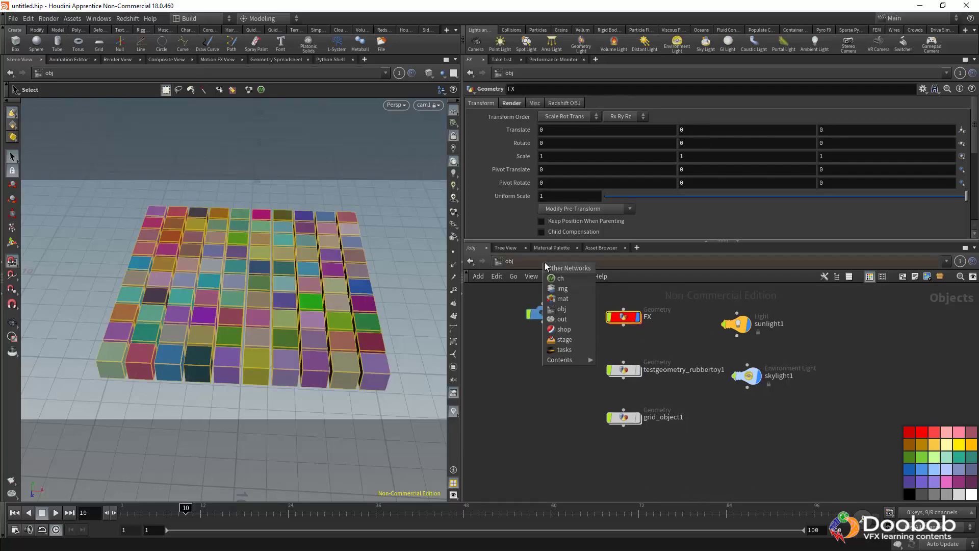
left_click(548, 322)
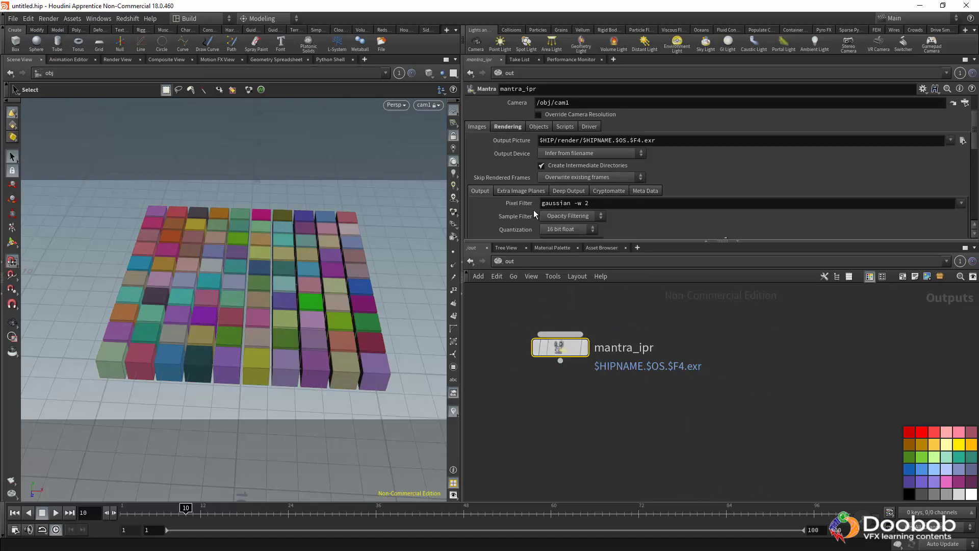
left_click(530, 127)
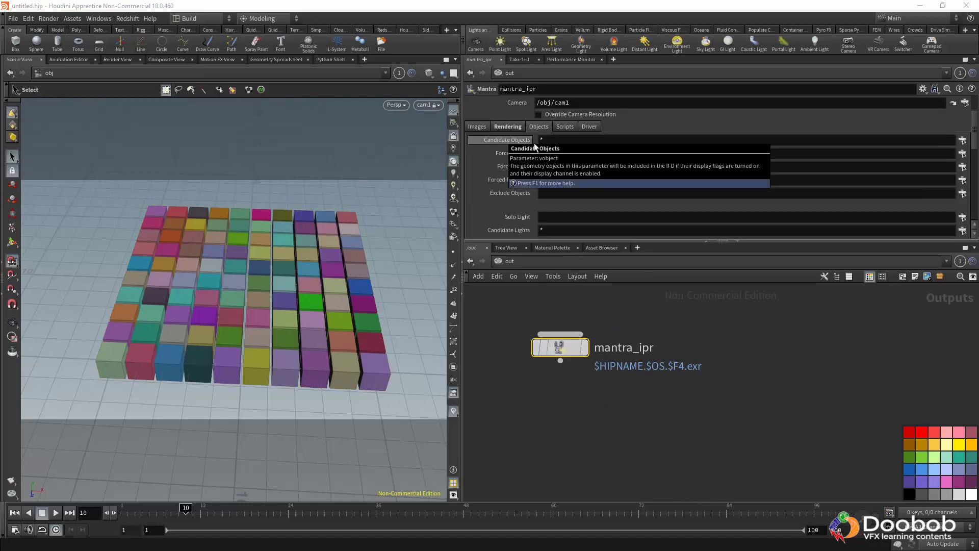
left_click(526, 258)
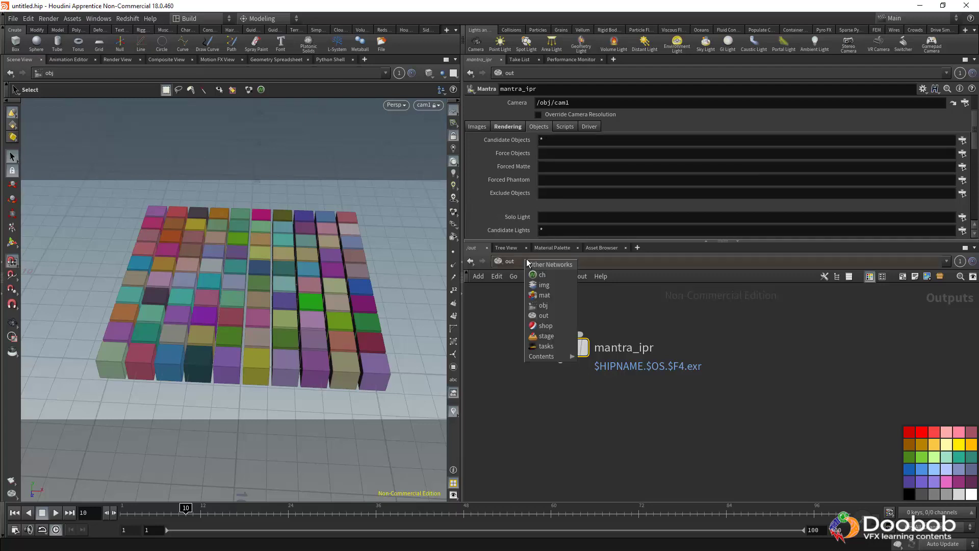
left_click(548, 313)
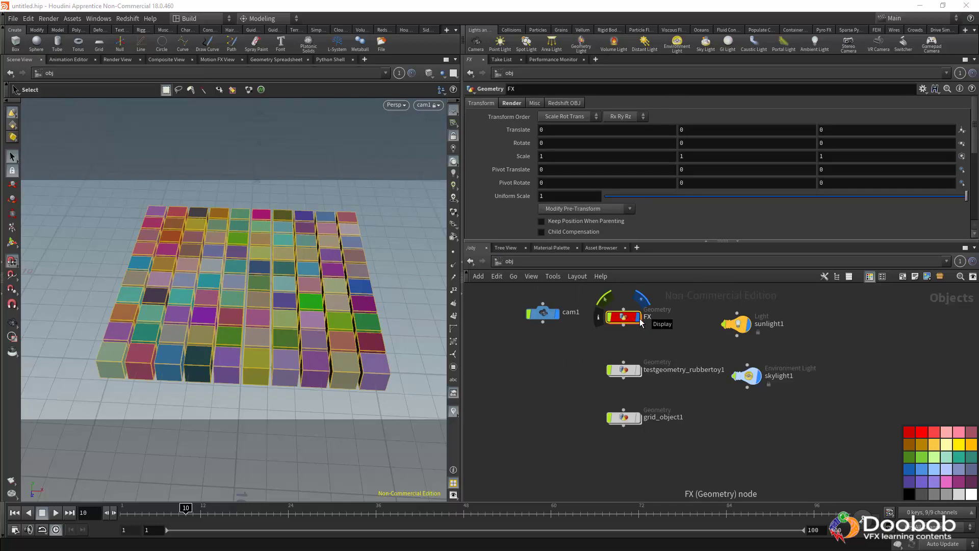
Step: Clear mantra_ipr's Candidate Objects in the out network and set its Force Objects to FX
left_click(542, 261)
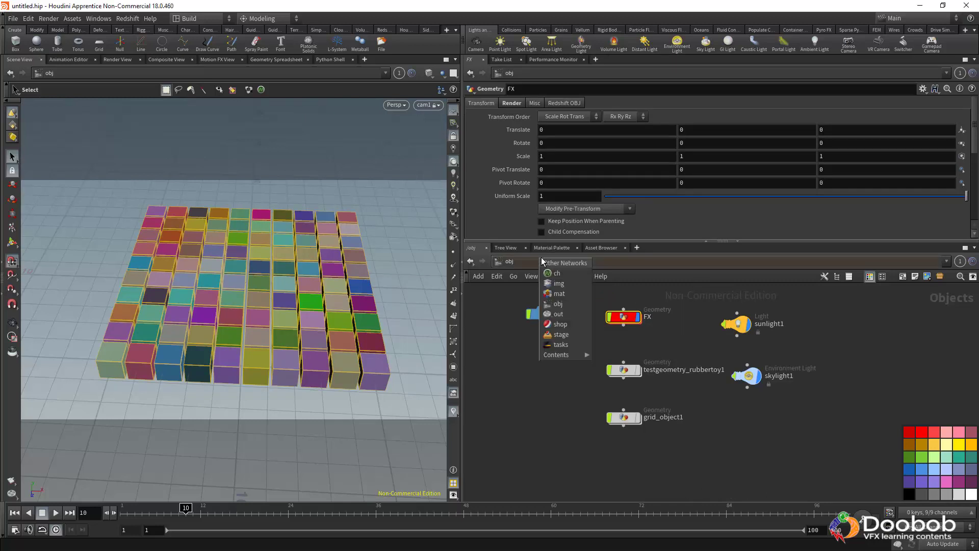
left_click(553, 312)
left_click(553, 140)
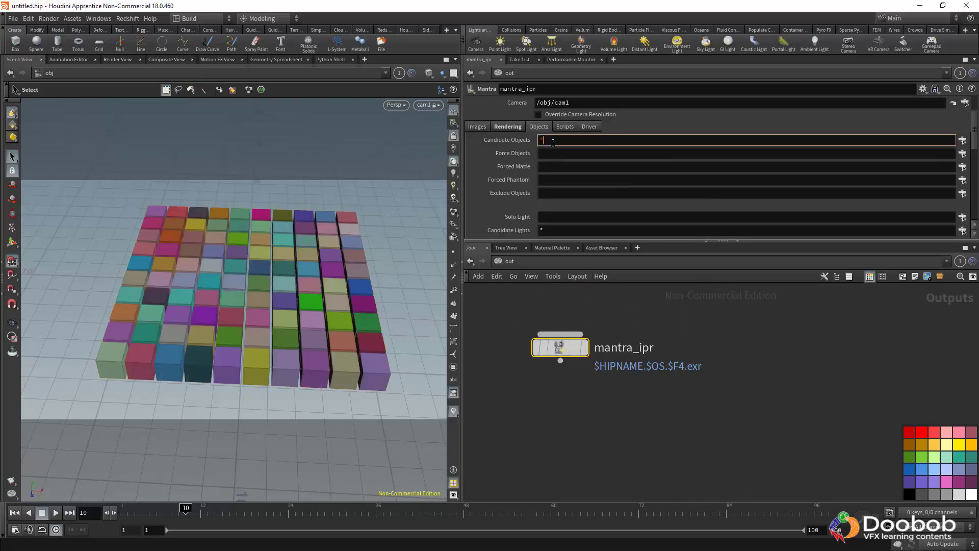
left_click(962, 154)
double_click(814, 60)
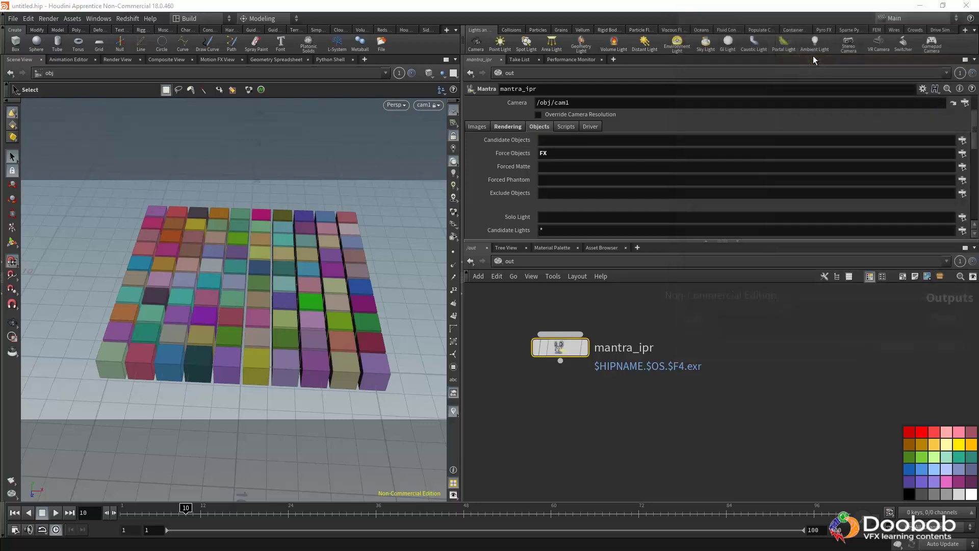
Step: Return to the obj network and turn off the display of the FX object
left_click(540, 261)
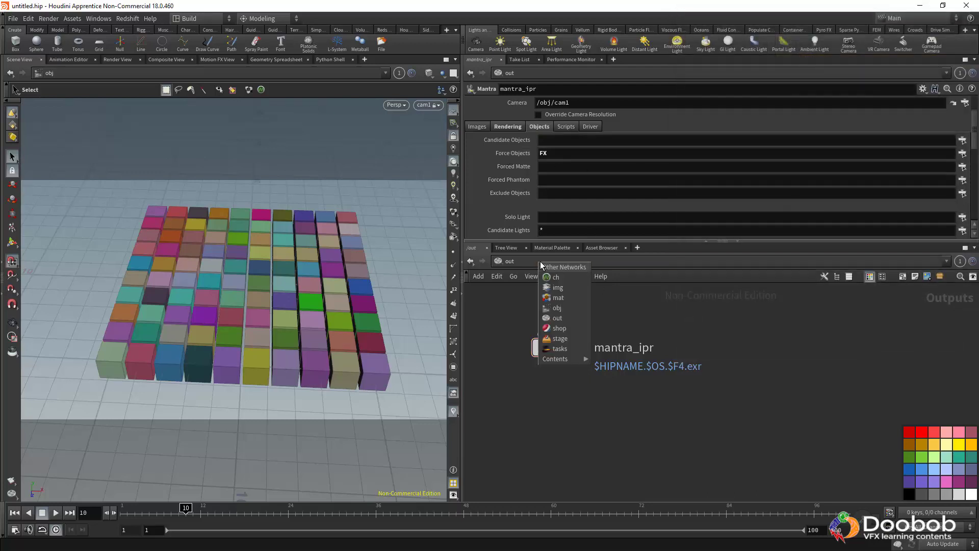
left_click(555, 309)
left_click(638, 317)
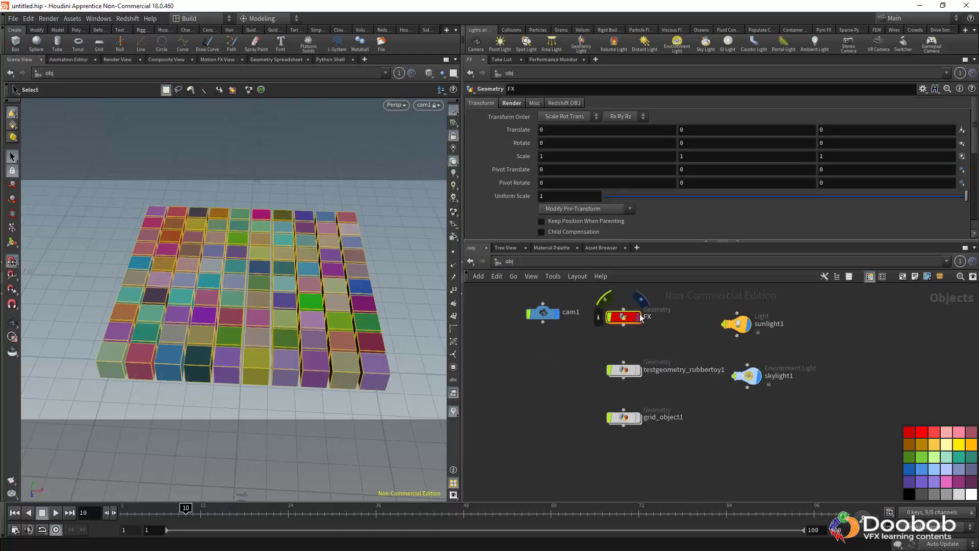
Step: Render mantra_ipr in the Render View with FX hidden to check the Force Objects setting, and stop the render partway
left_click(109, 60)
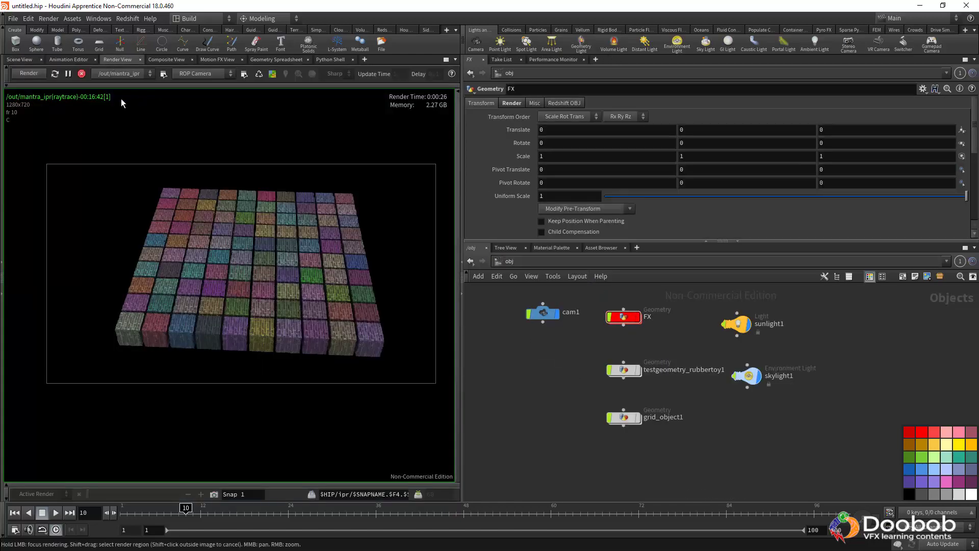
left_click(41, 75)
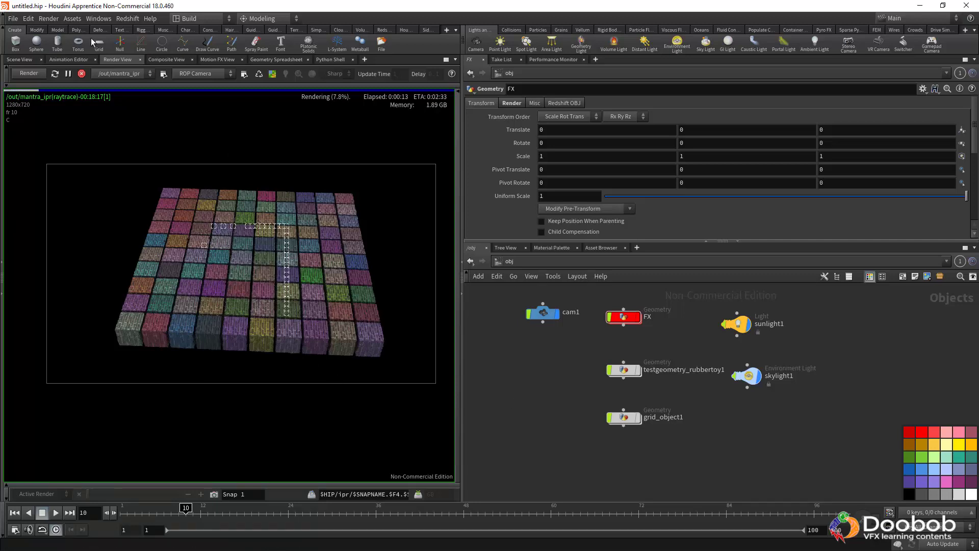
left_click(82, 73)
Step: Turn the display of FX back on in the scene view, and review the copy1 network inside FX before returning to obj
left_click(19, 59)
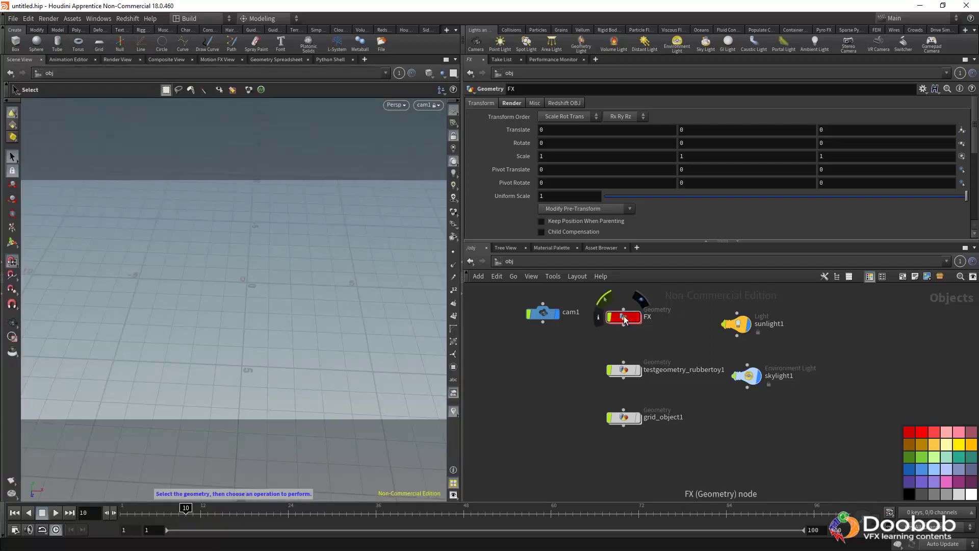
left_click(637, 318)
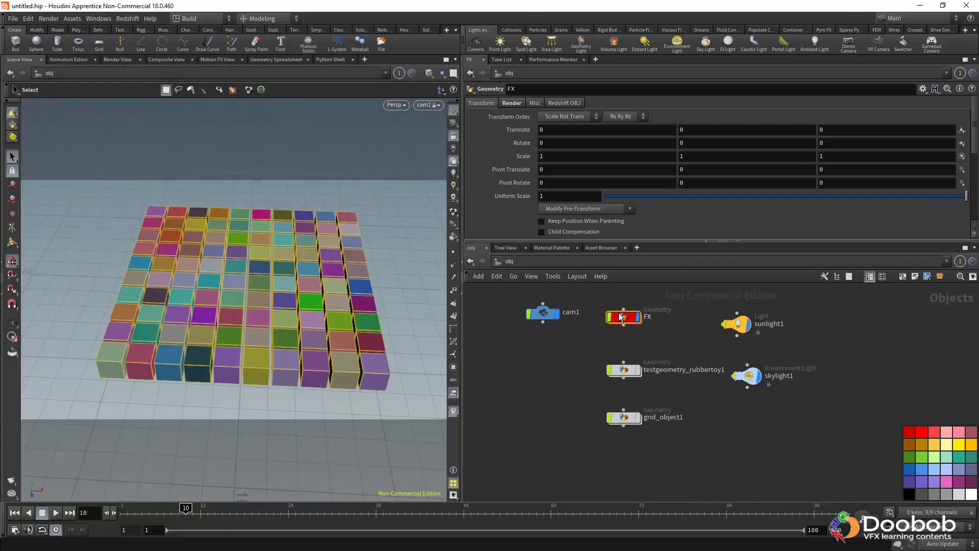
double_click(632, 318)
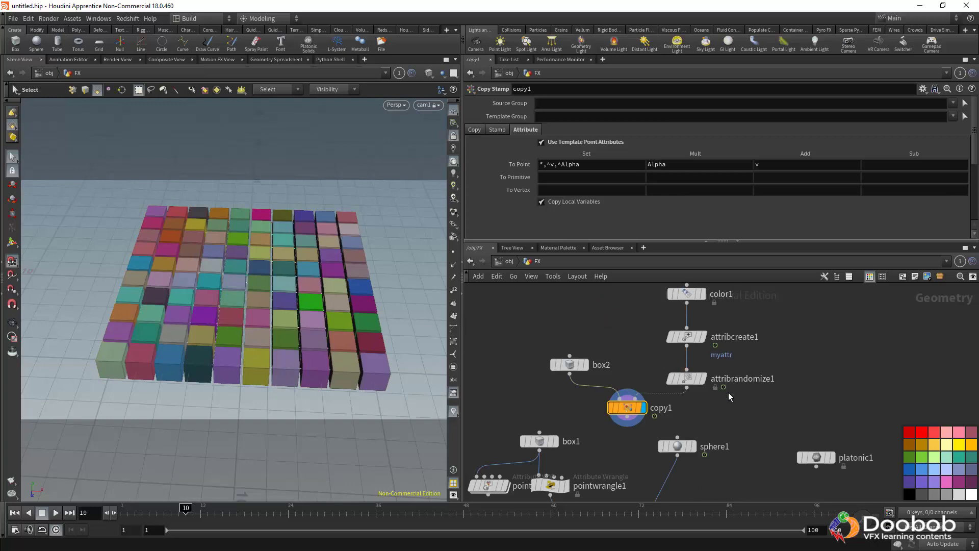
middle_click_drag(737, 420, 743, 386)
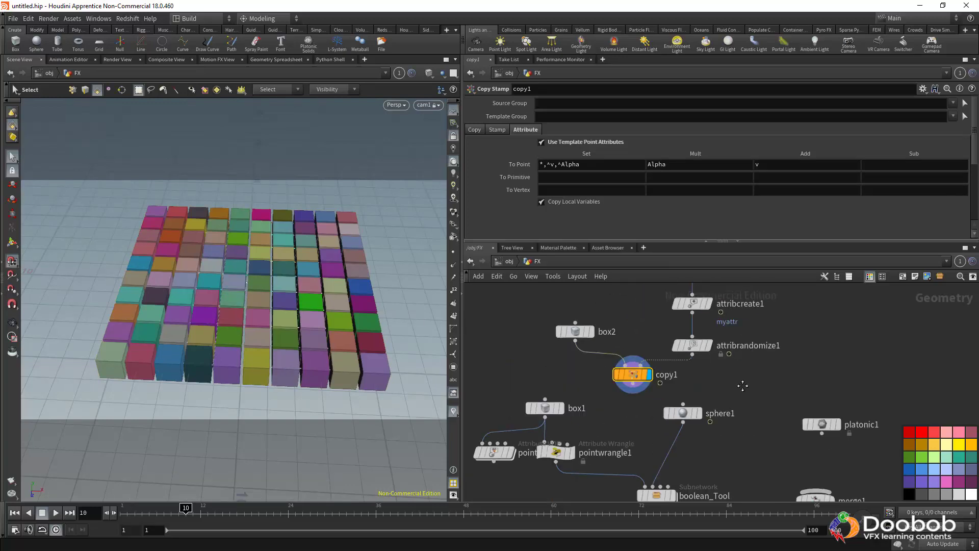
left_click(508, 261)
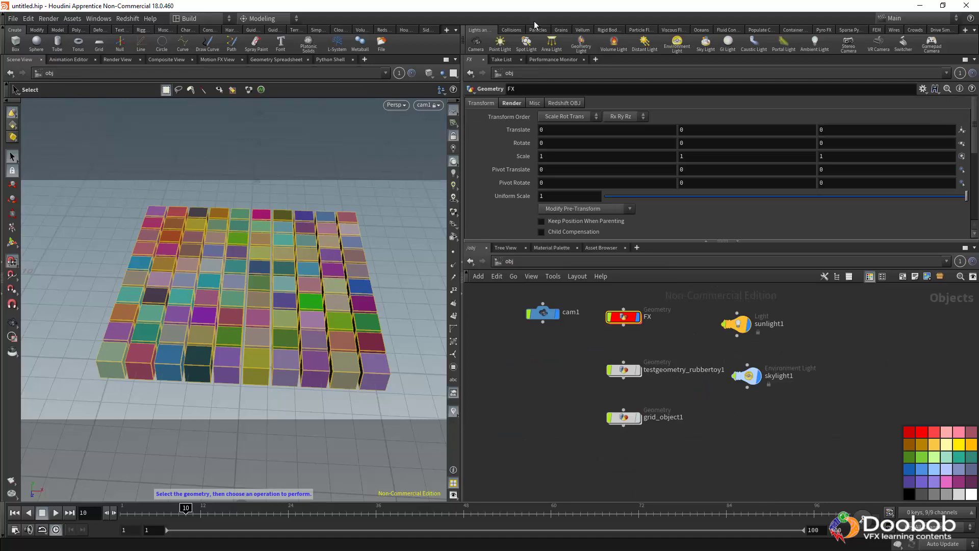